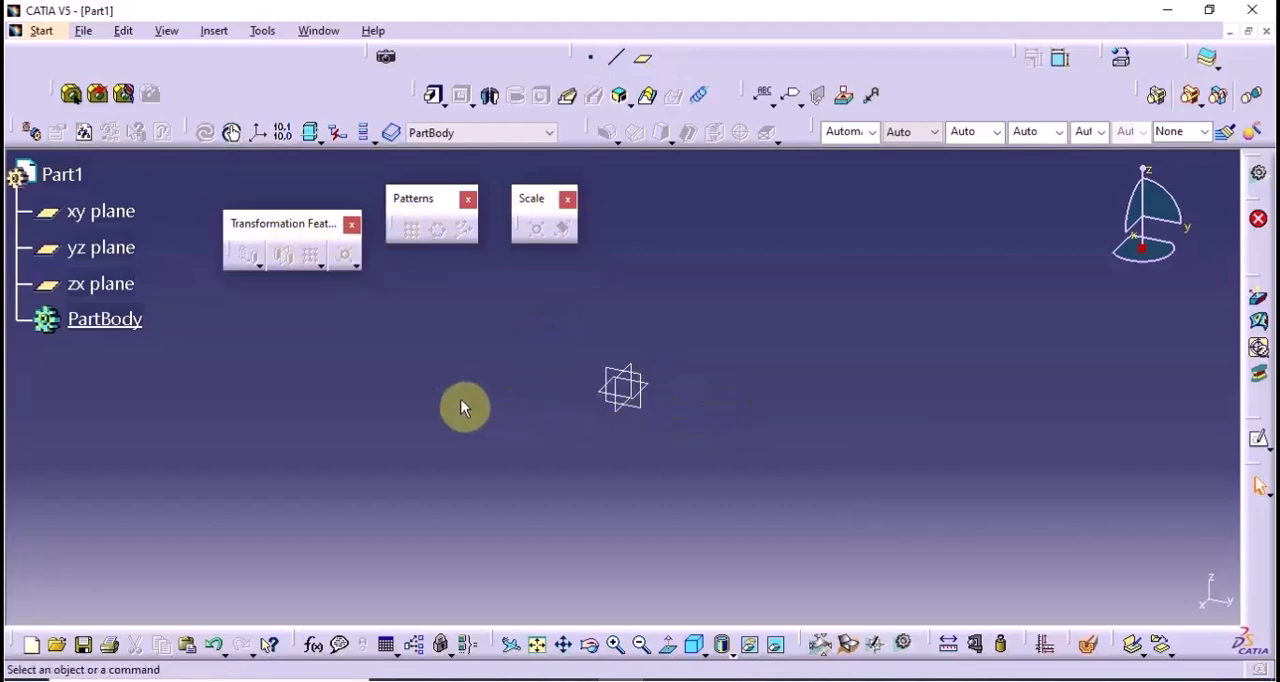
Start a sketch on the yz plane and draw a profile from the origin: a vertical line about 64 mm, a horizontal line, and a downward slanted line about 32 mm
{"action": "middle_click_drag", "start_coordinate": [461, 404], "coordinate": [456, 408]}
{"action": "left_click", "coordinate": [94, 247]}
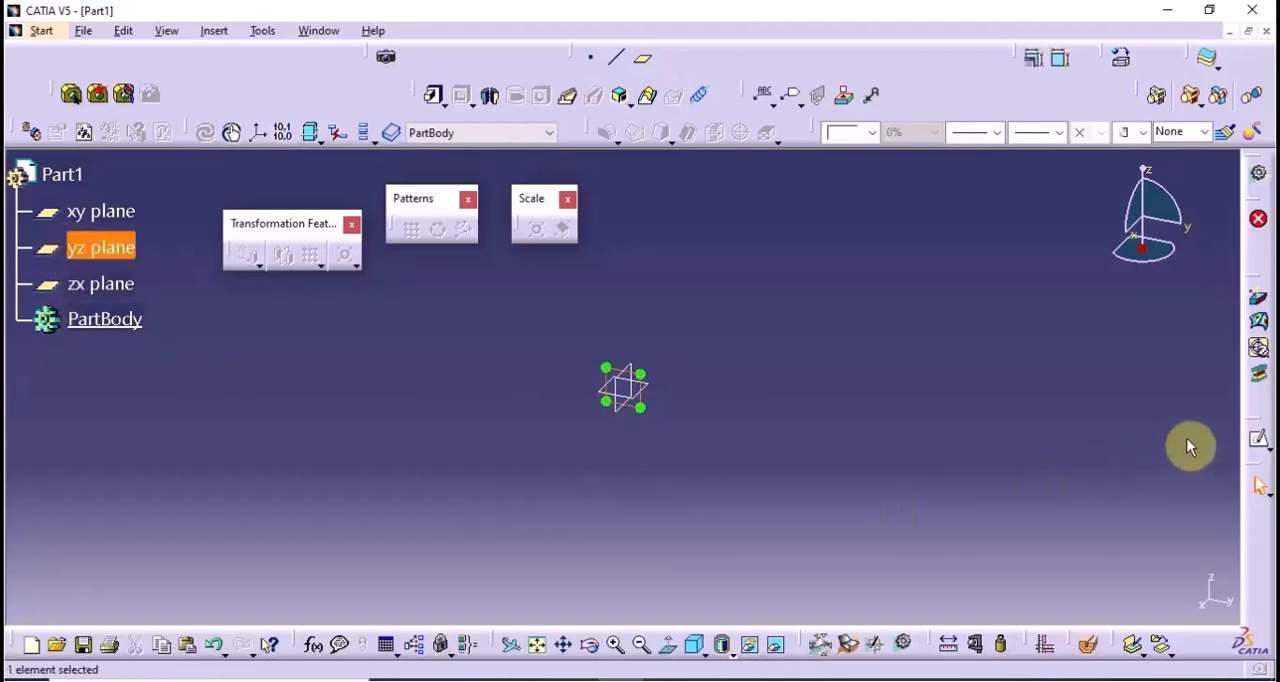
{"action": "left_click", "coordinate": [1258, 439]}
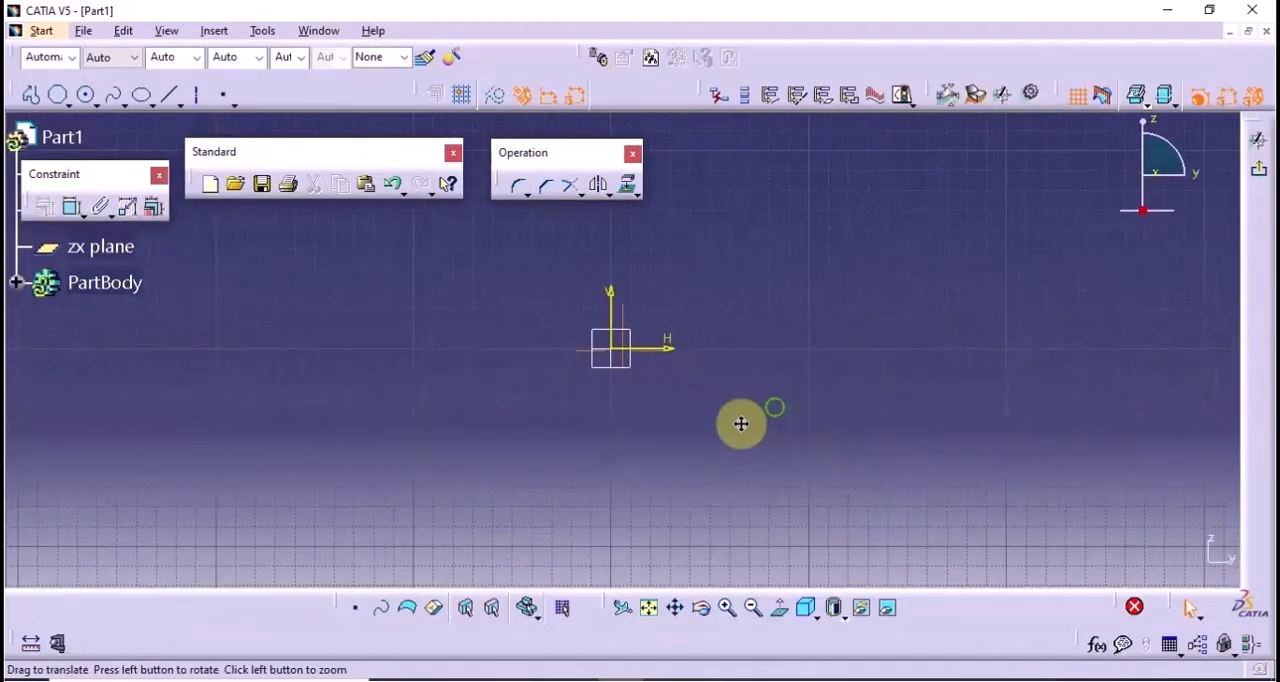
{"action": "middle_click_drag", "start_coordinate": [741, 424], "coordinate": [686, 469]}
{"action": "left_click", "coordinate": [31, 95]}
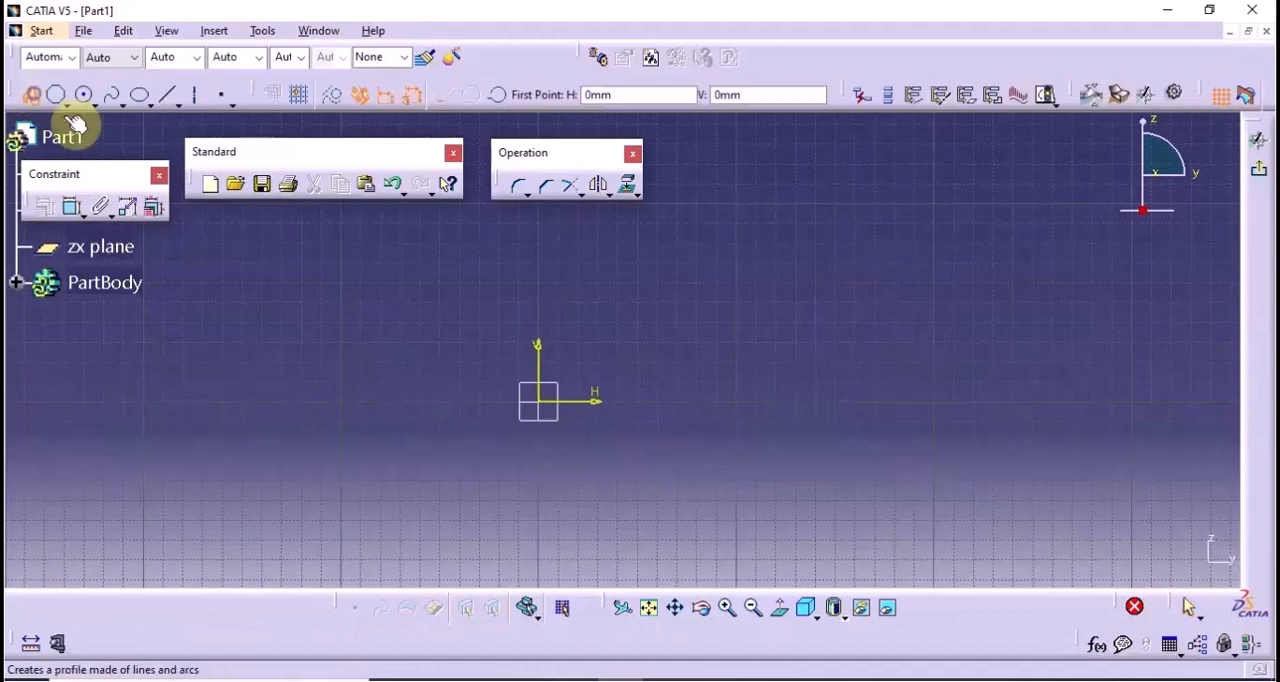
{"action": "left_click", "coordinate": [541, 403]}
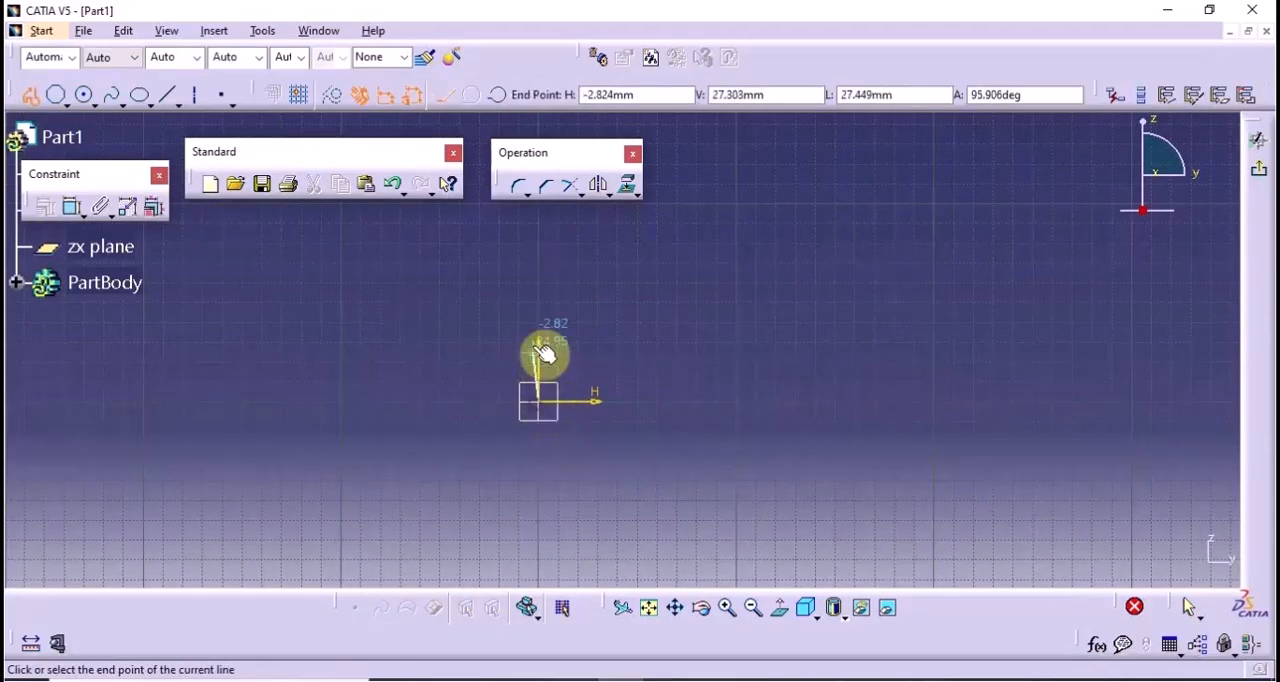
{"action": "left_click", "coordinate": [539, 277]}
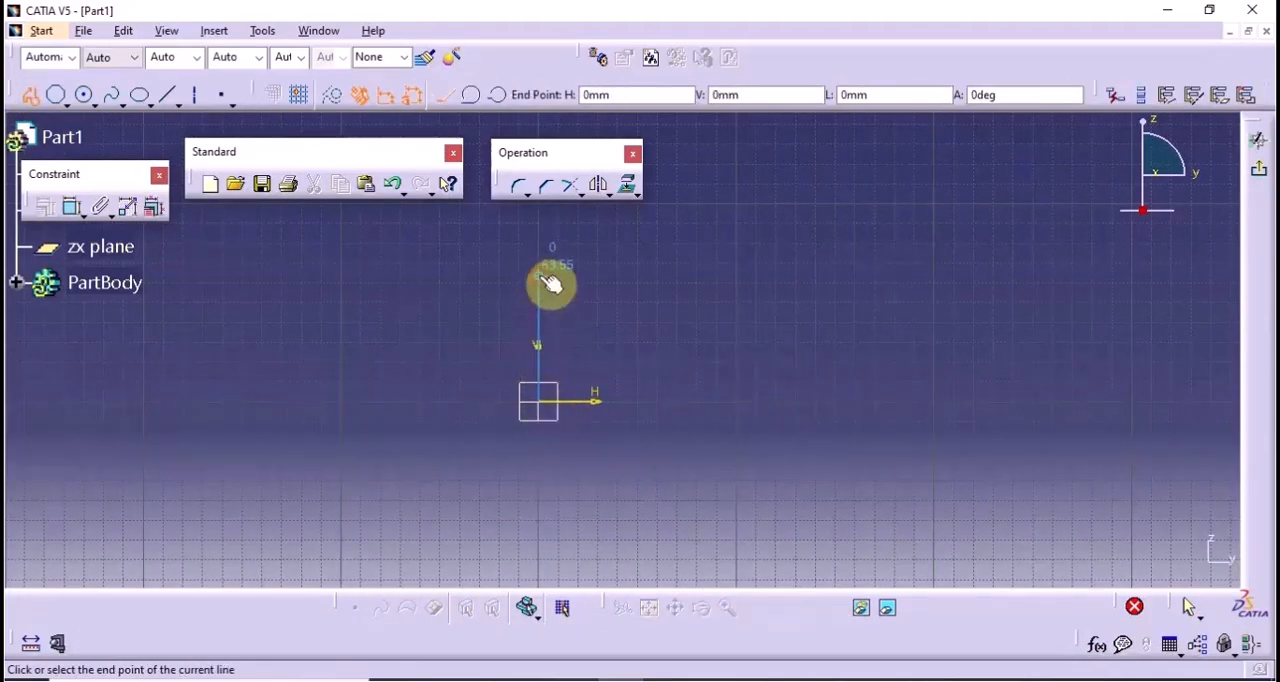
{"action": "left_click", "coordinate": [605, 275]}
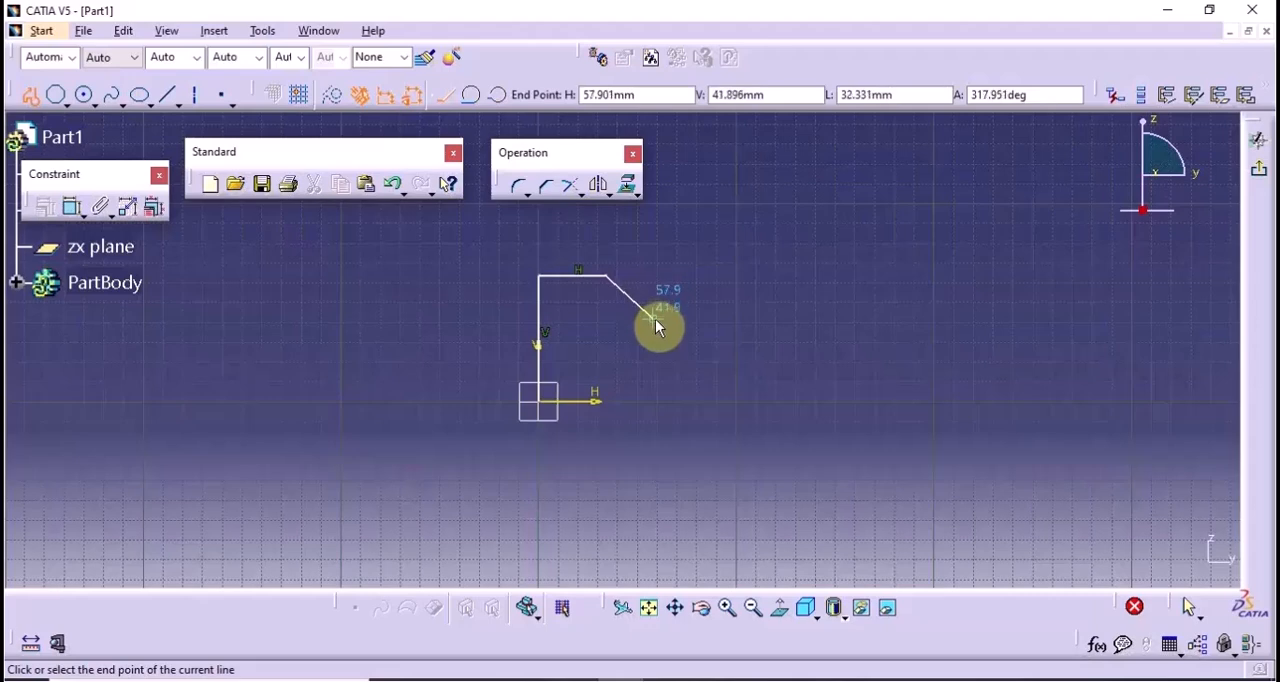
{"action": "left_click", "coordinate": [653, 317]}
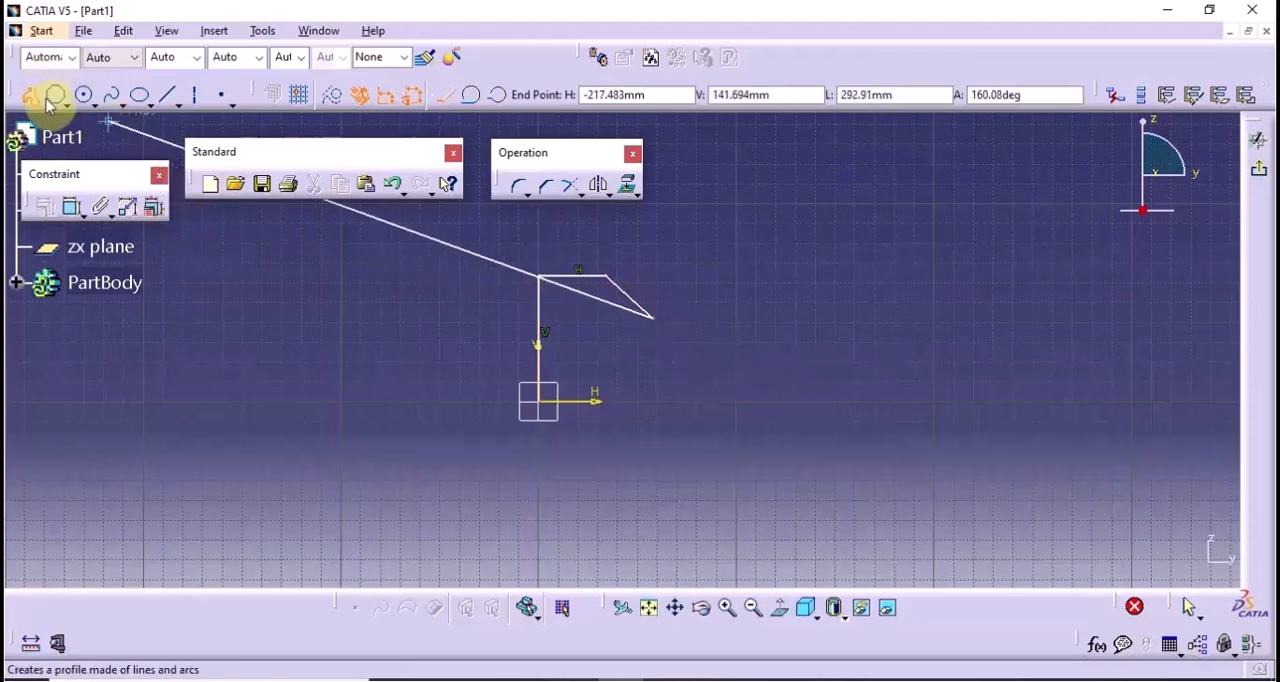
Continue the profile with a tangent arc, a horizontal line ending about 162 mm from the vertical axis, and a vertical drop, closing it at the origin
{"action": "left_click", "coordinate": [471, 94]}
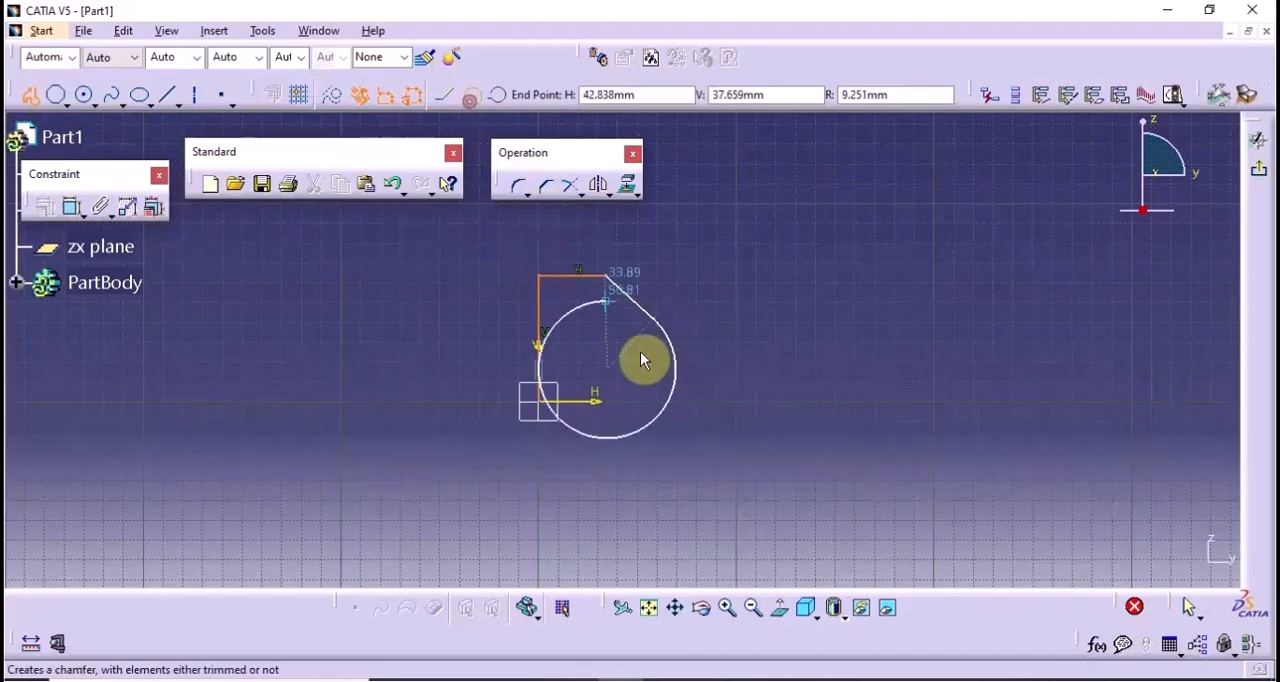
{"action": "left_click", "coordinate": [790, 368]}
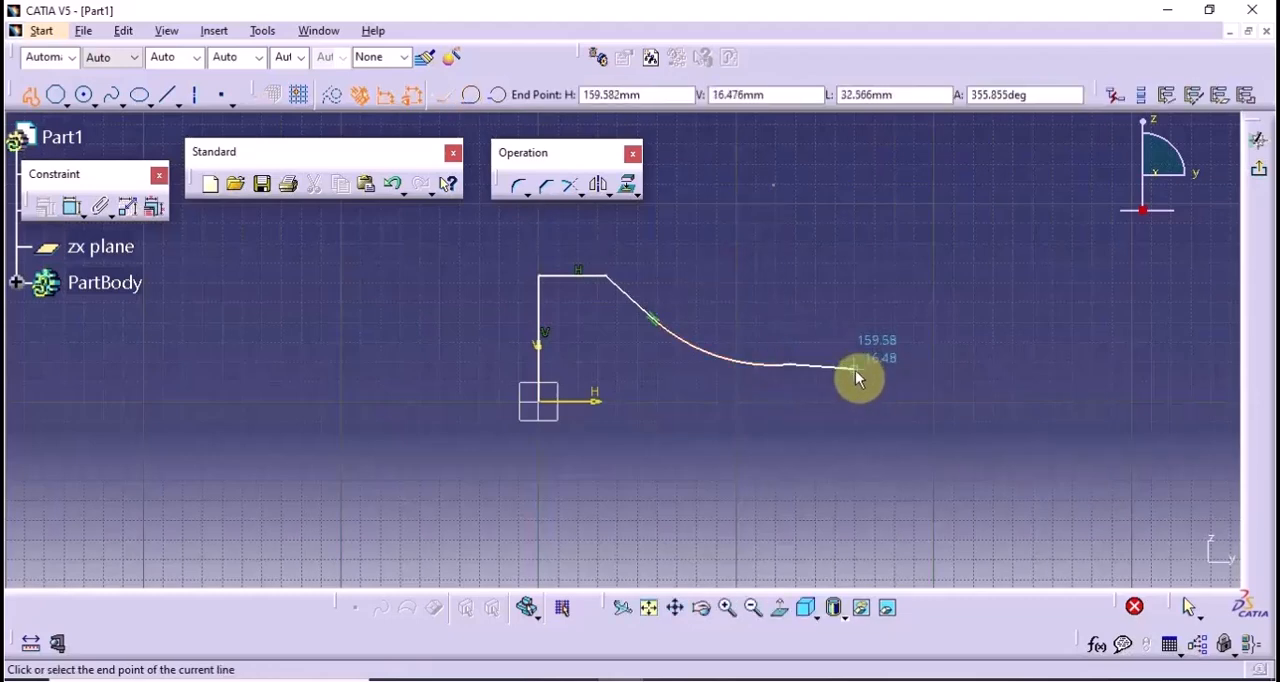
{"action": "left_click", "coordinate": [858, 372]}
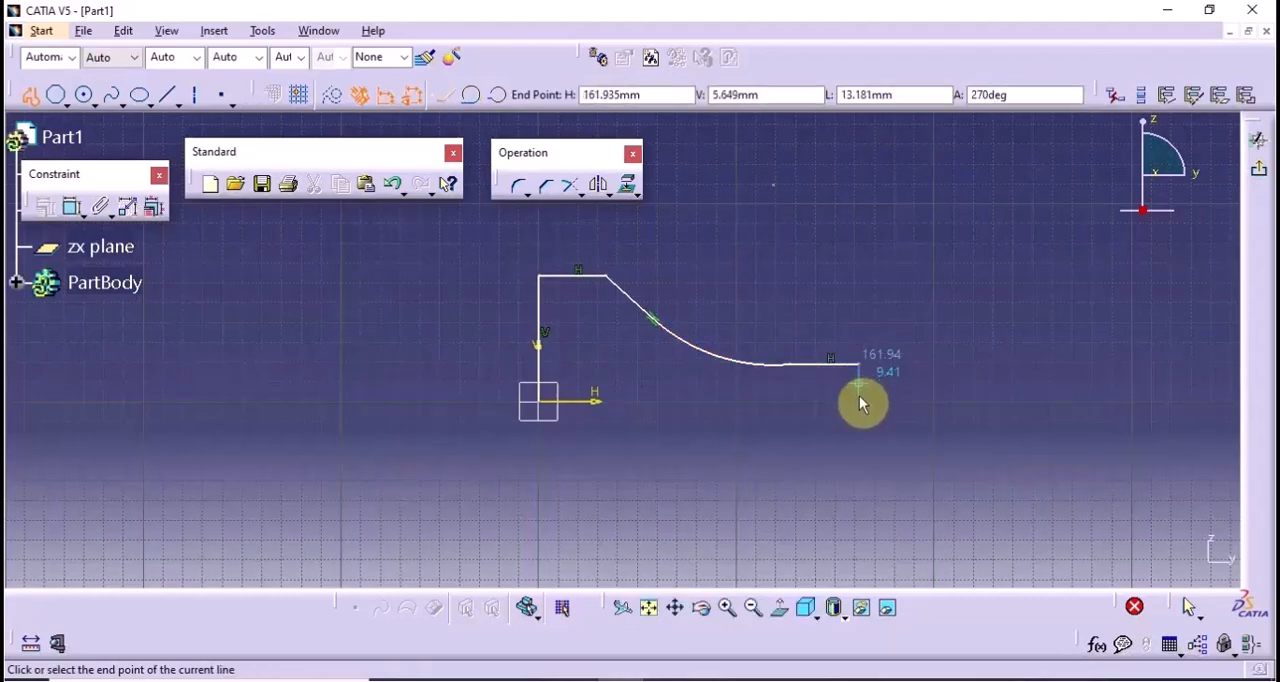
{"action": "left_click", "coordinate": [862, 400]}
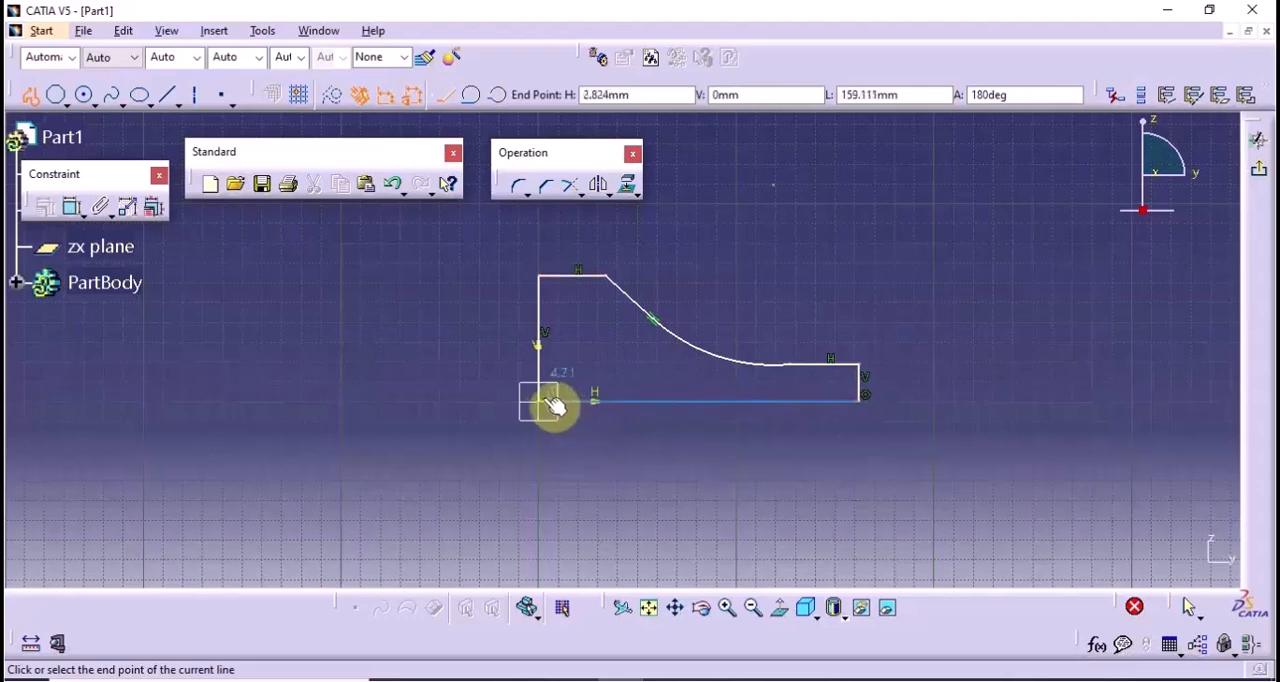
{"action": "left_click", "coordinate": [537, 400]}
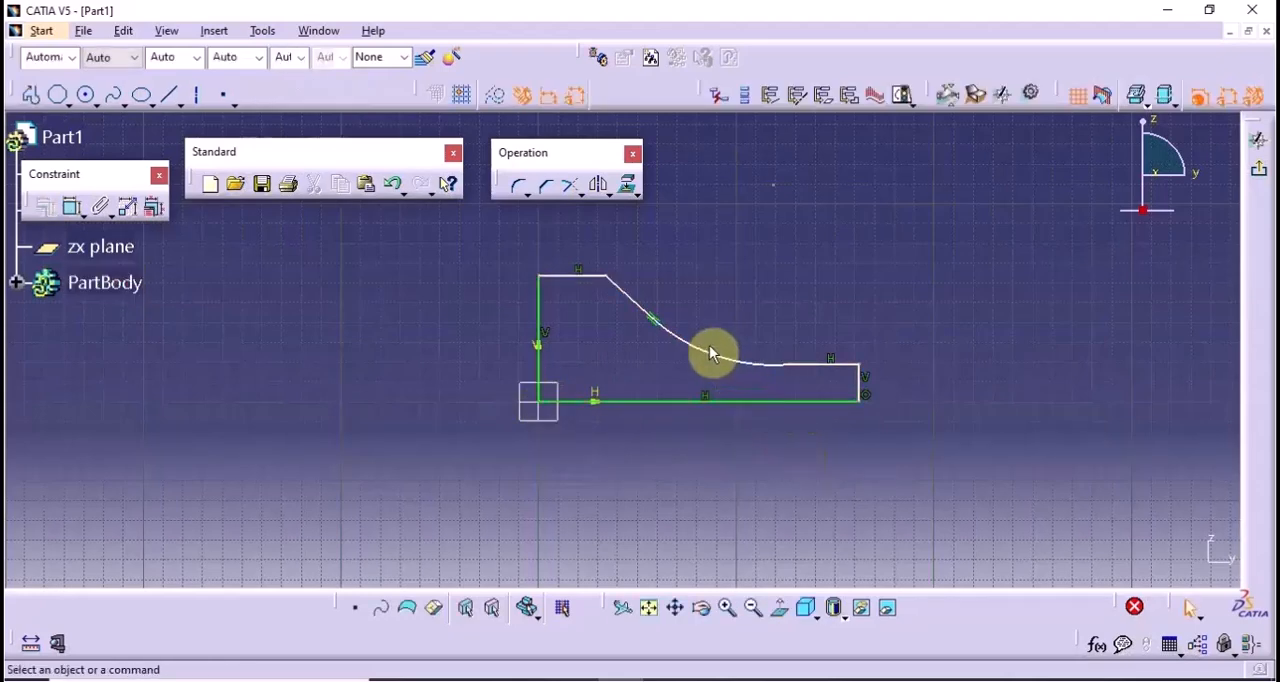
Stretch the profile's far end and arc away from the origin to lengthen the base and upper flat edge, and exit the sketch
{"action": "left_click_drag", "start_coordinate": [756, 372], "coordinate": [884, 381]}
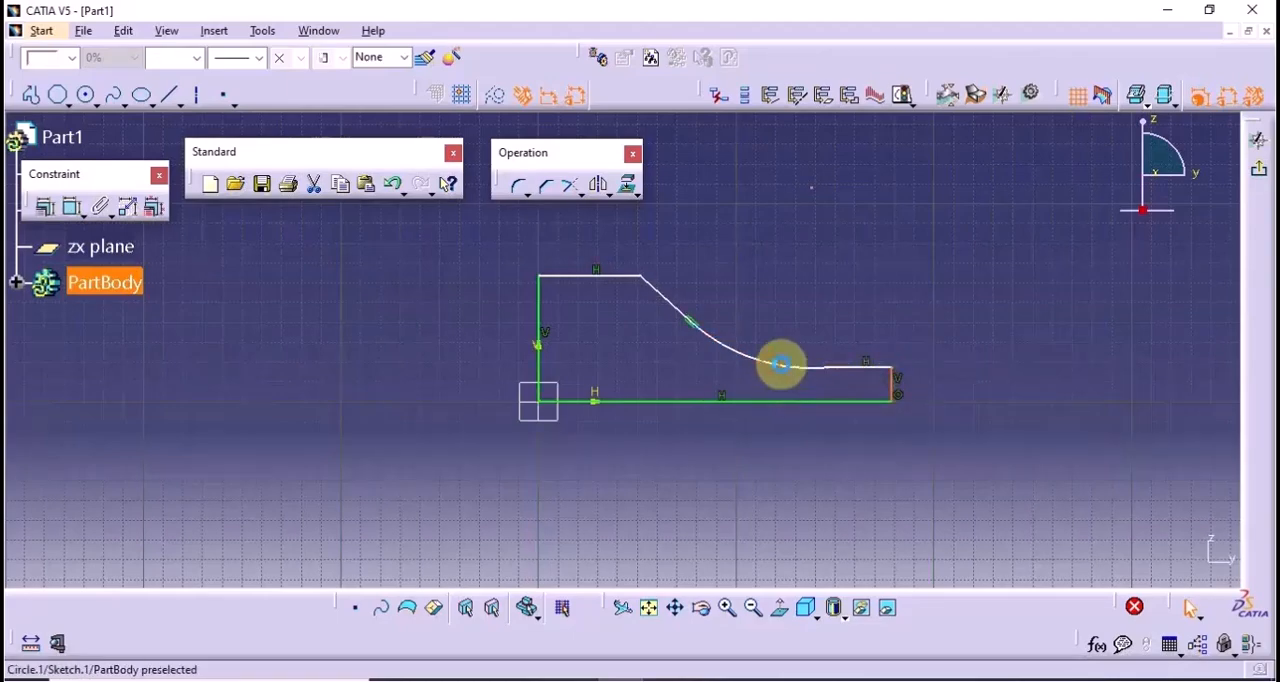
{"action": "left_click_drag", "start_coordinate": [777, 365], "coordinate": [812, 373]}
{"action": "left_click", "coordinate": [1056, 386]}
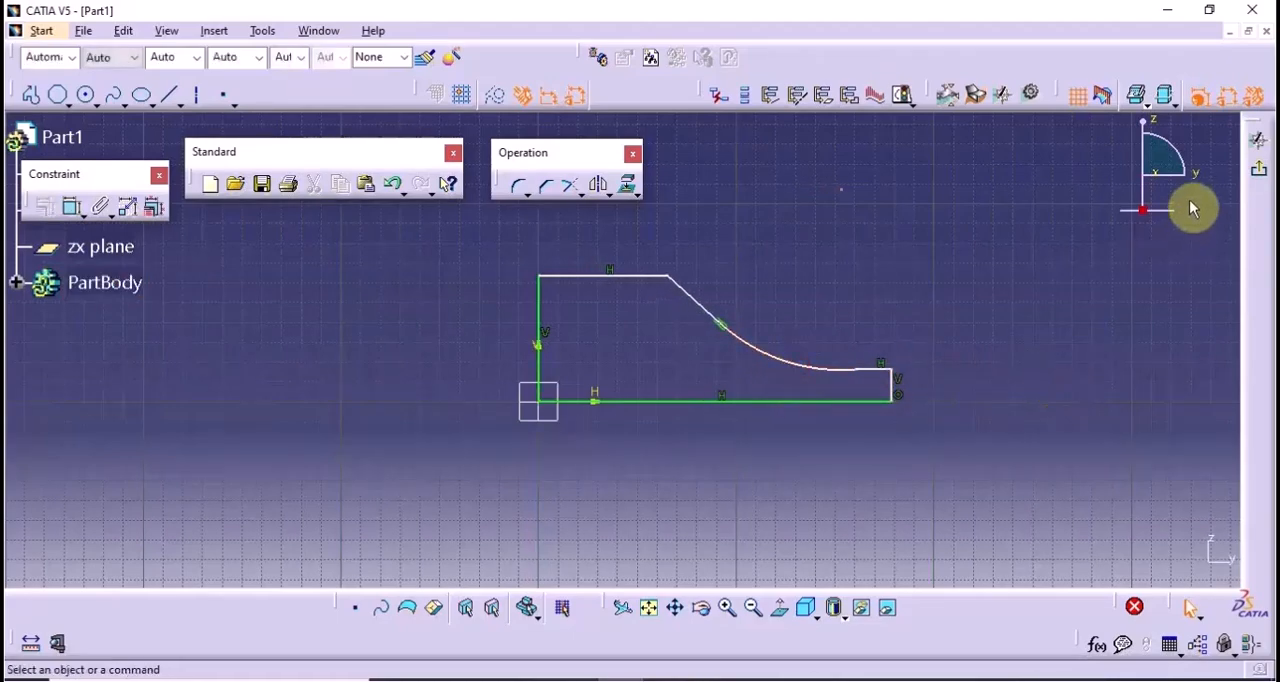
{"action": "left_click", "coordinate": [1258, 168]}
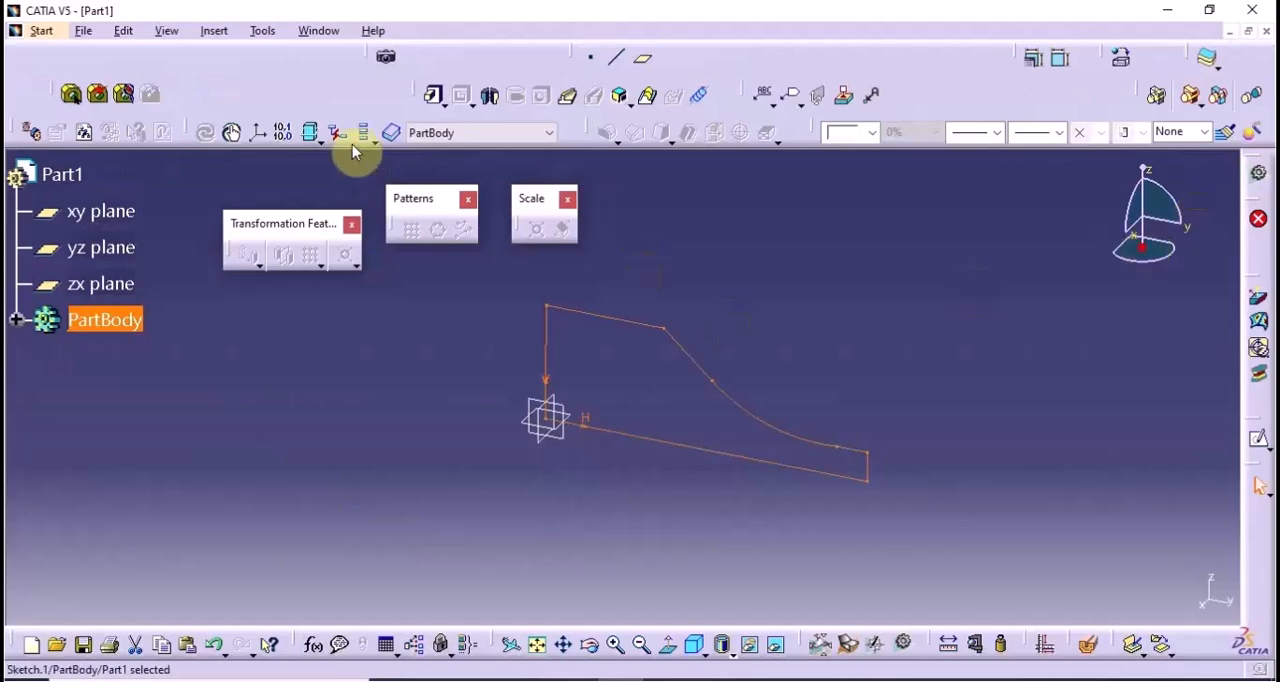
Pad the profile with a length of 40 mm and mirrored extent
{"action": "left_click", "coordinate": [436, 95]}
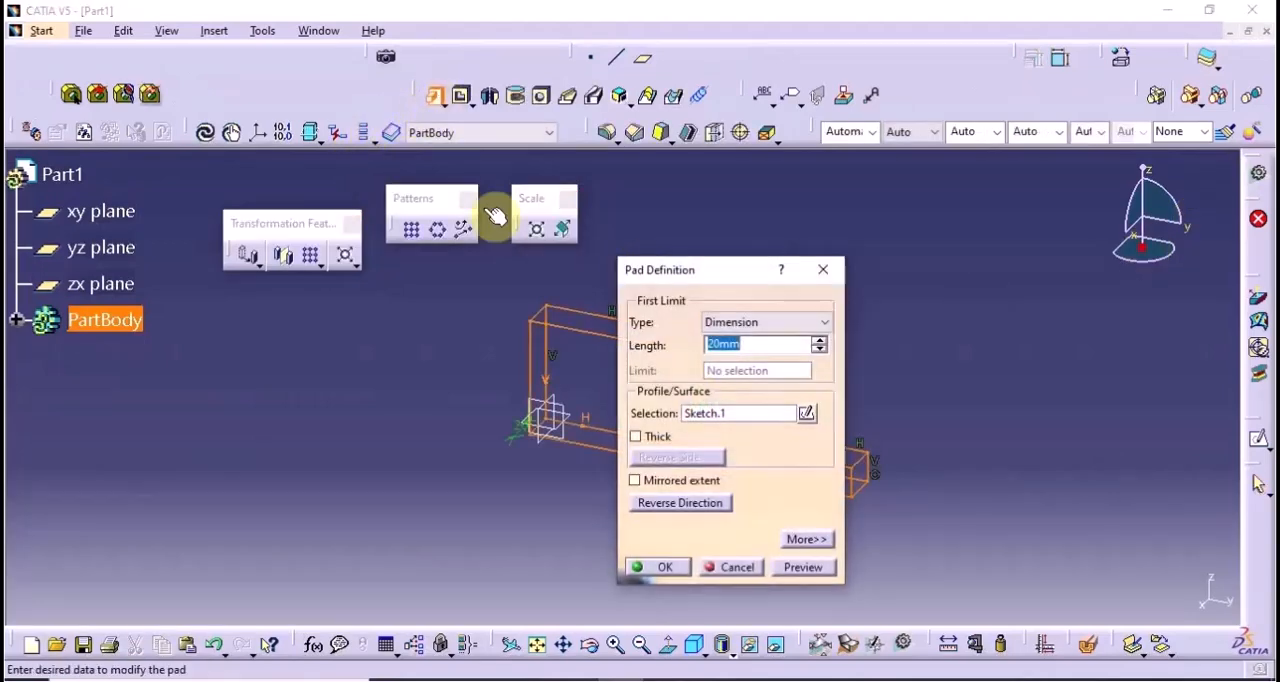
{"action": "left_click", "coordinate": [664, 475]}
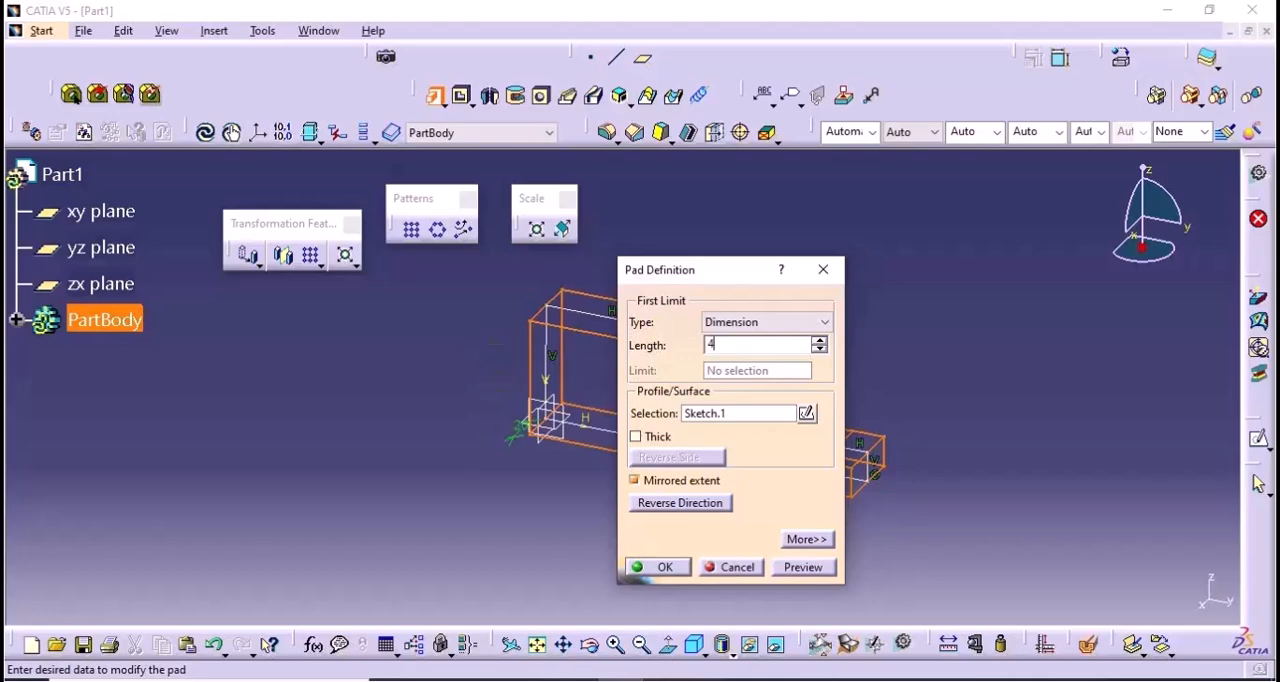
{"action": "left_click", "coordinate": [797, 567]}
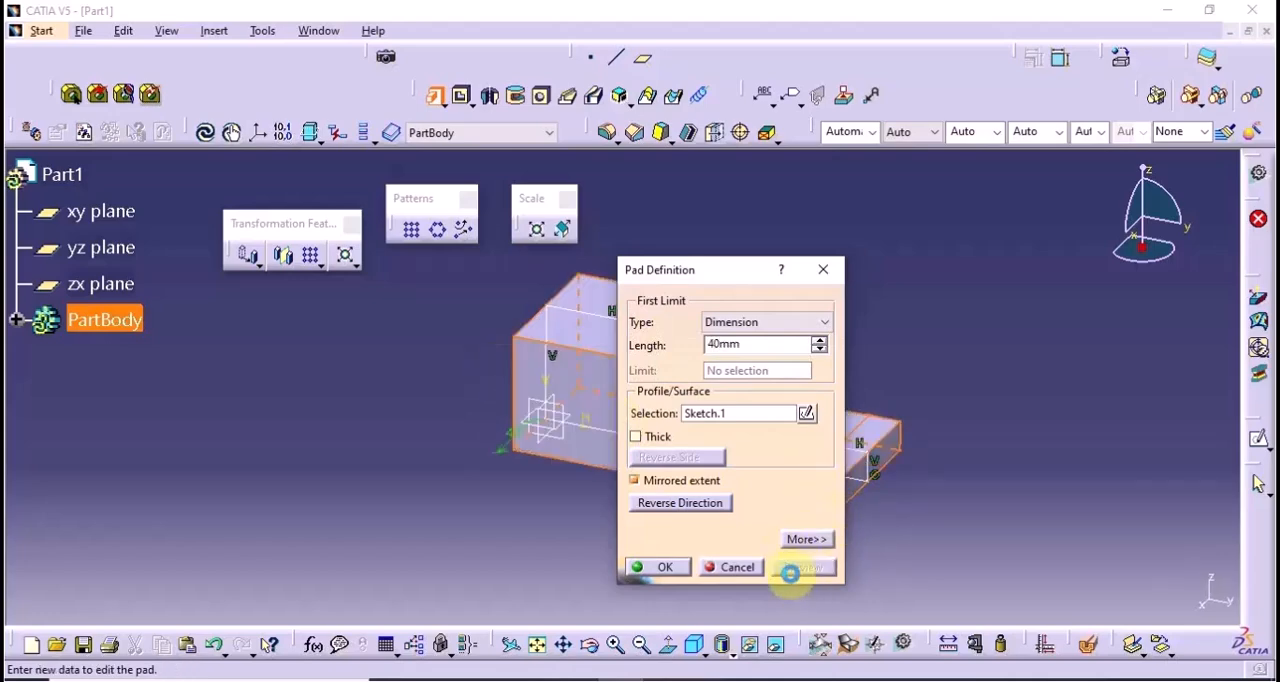
{"action": "left_click", "coordinate": [660, 567]}
Start a sketch on the highest flat face of the padded block
{"action": "left_click", "coordinate": [480, 449]}
{"action": "middle_click_drag", "start_coordinate": [480, 449], "coordinate": [445, 452]}
{"action": "left_click", "coordinate": [621, 335]}
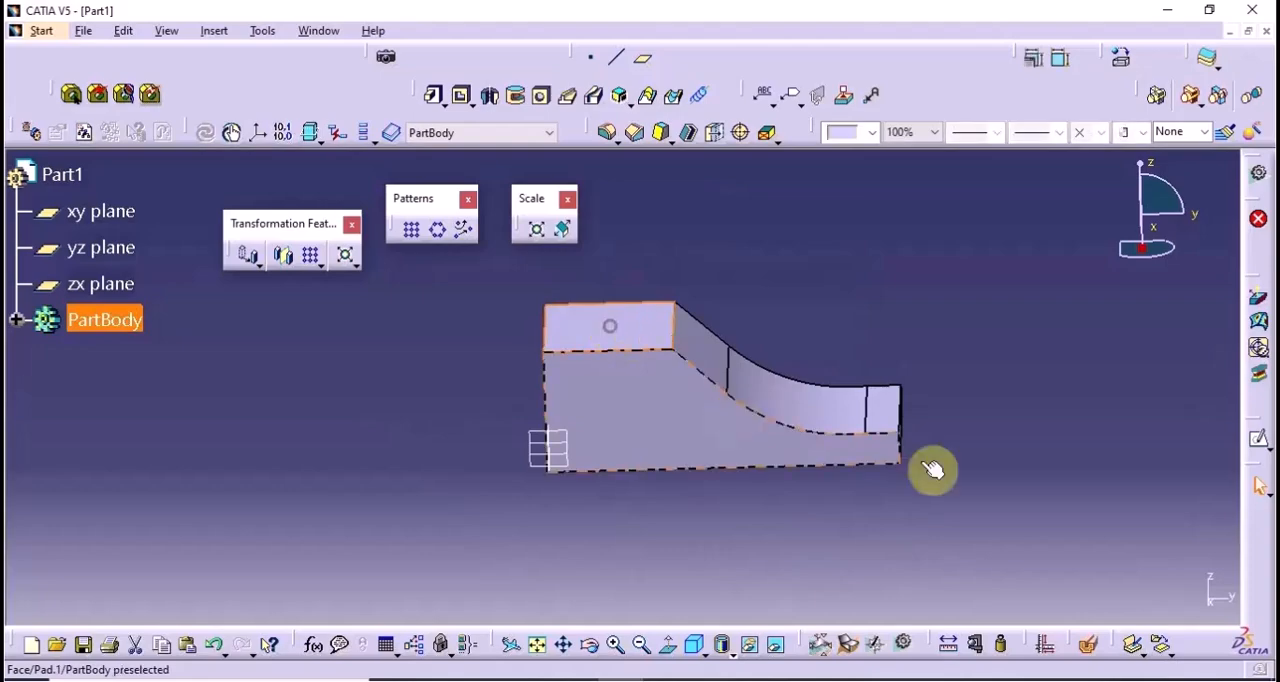
{"action": "left_click", "coordinate": [1258, 436]}
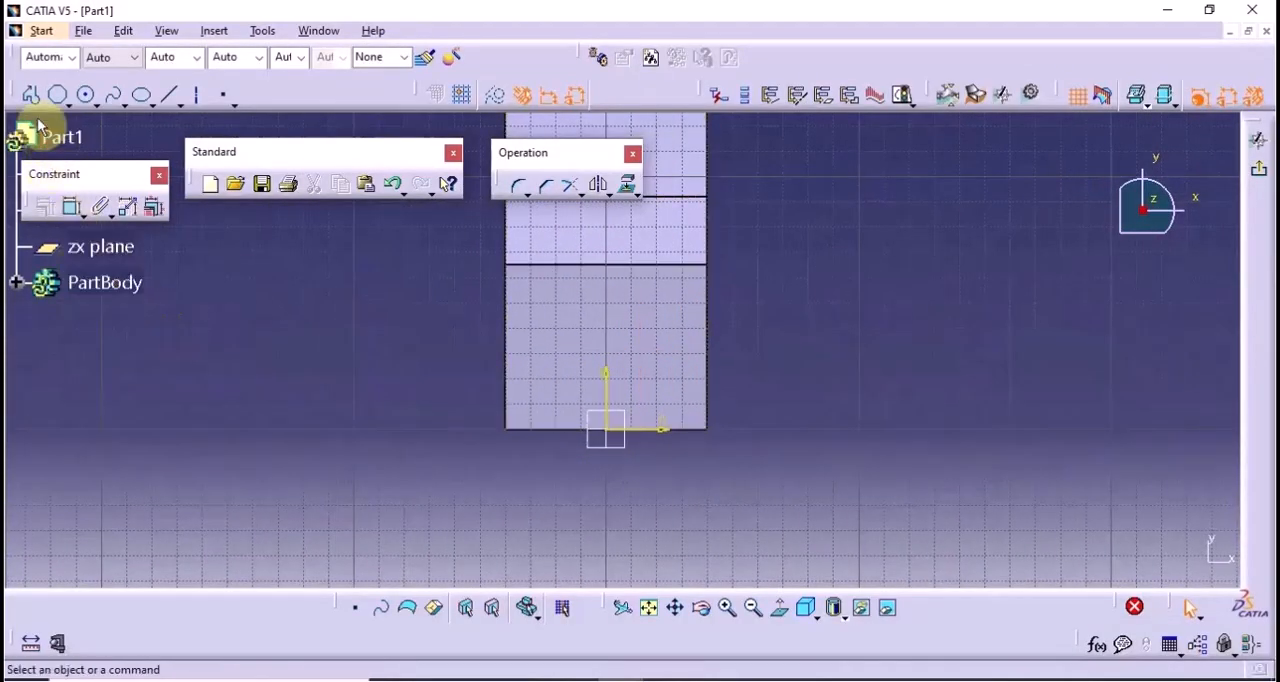
{"action": "left_click", "coordinate": [33, 99]}
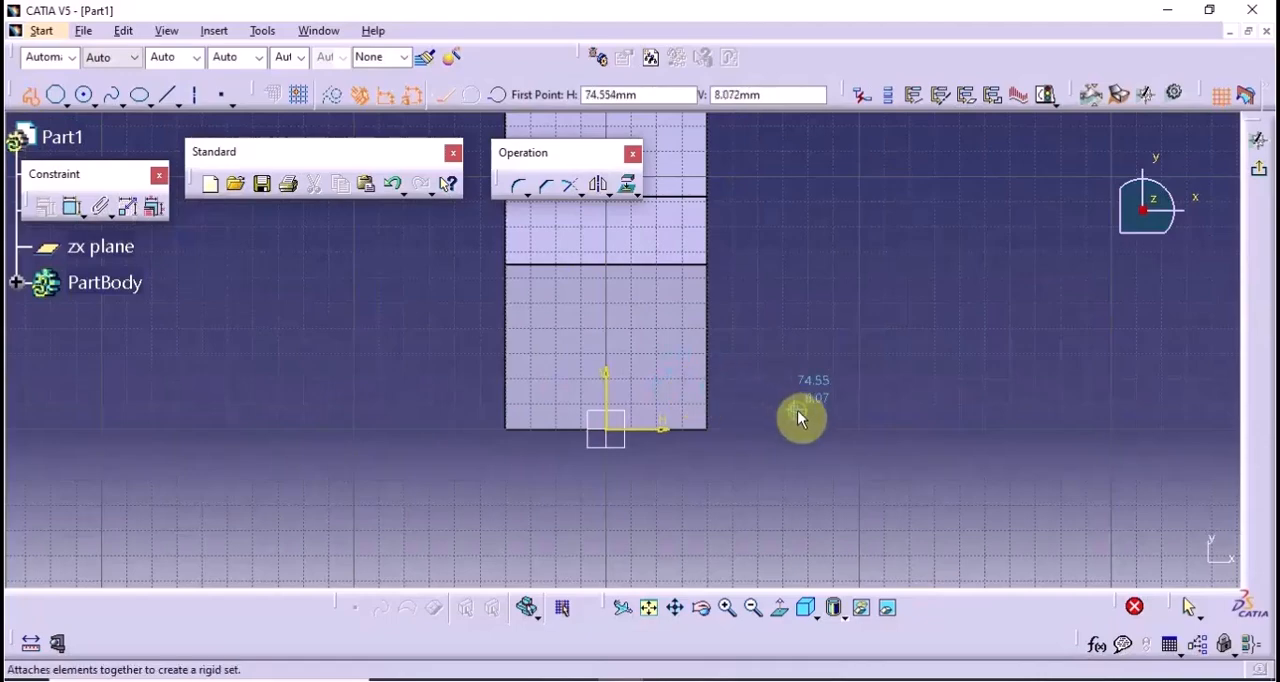
{"action": "middle_click_drag", "start_coordinate": [803, 418], "coordinate": [784, 307]}
{"action": "left_click", "coordinate": [781, 489]}
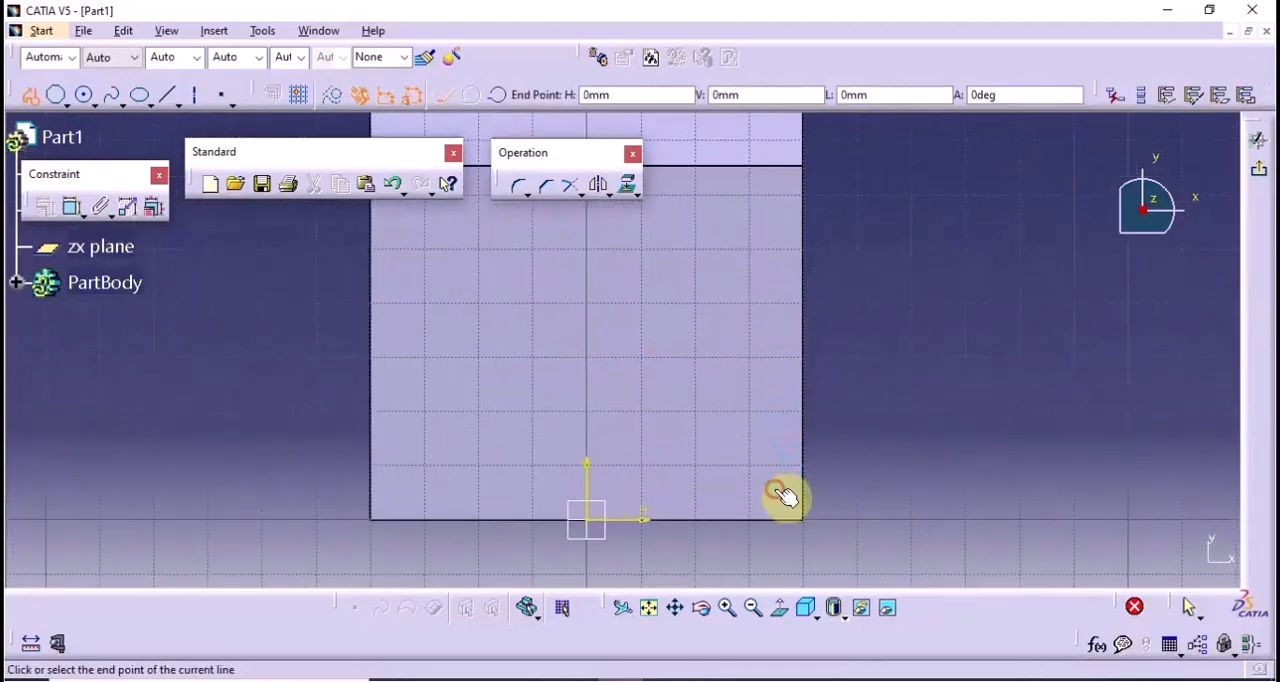
{"action": "double_click", "coordinate": [787, 464]}
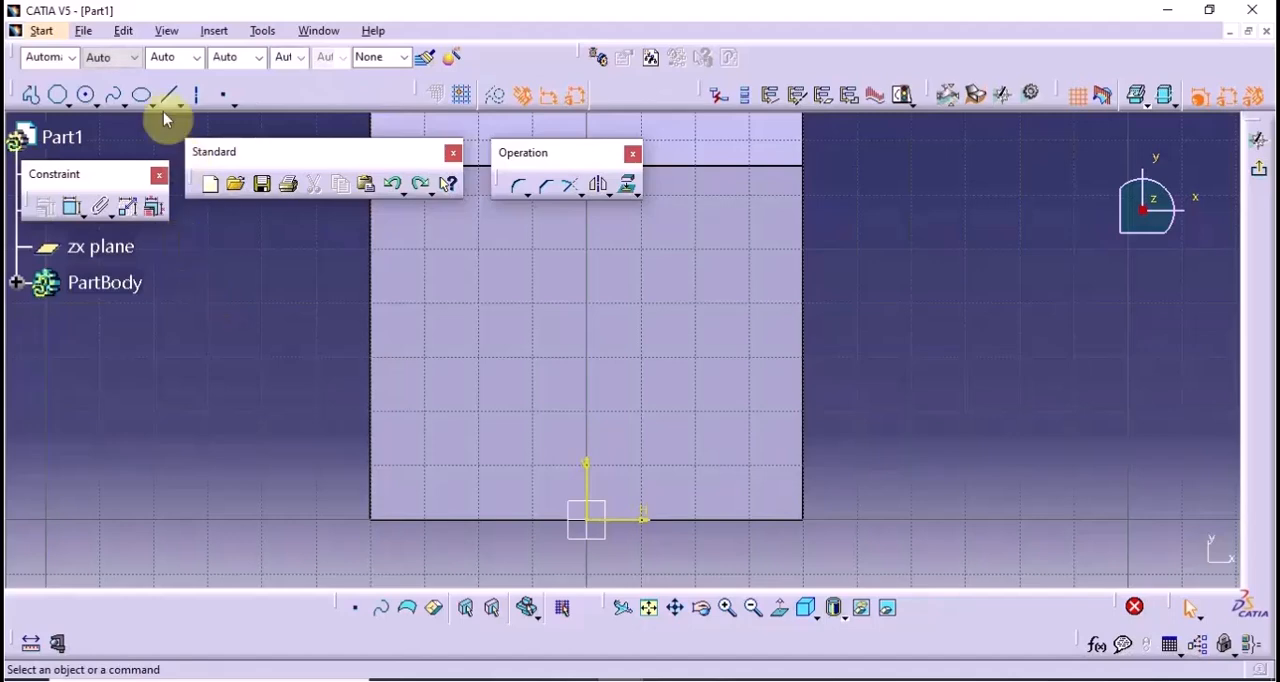
Sketch a closed right triangle near the face's corner with a horizontal leg about 8 mm long, and exit the sketch
{"action": "left_click", "coordinate": [29, 96]}
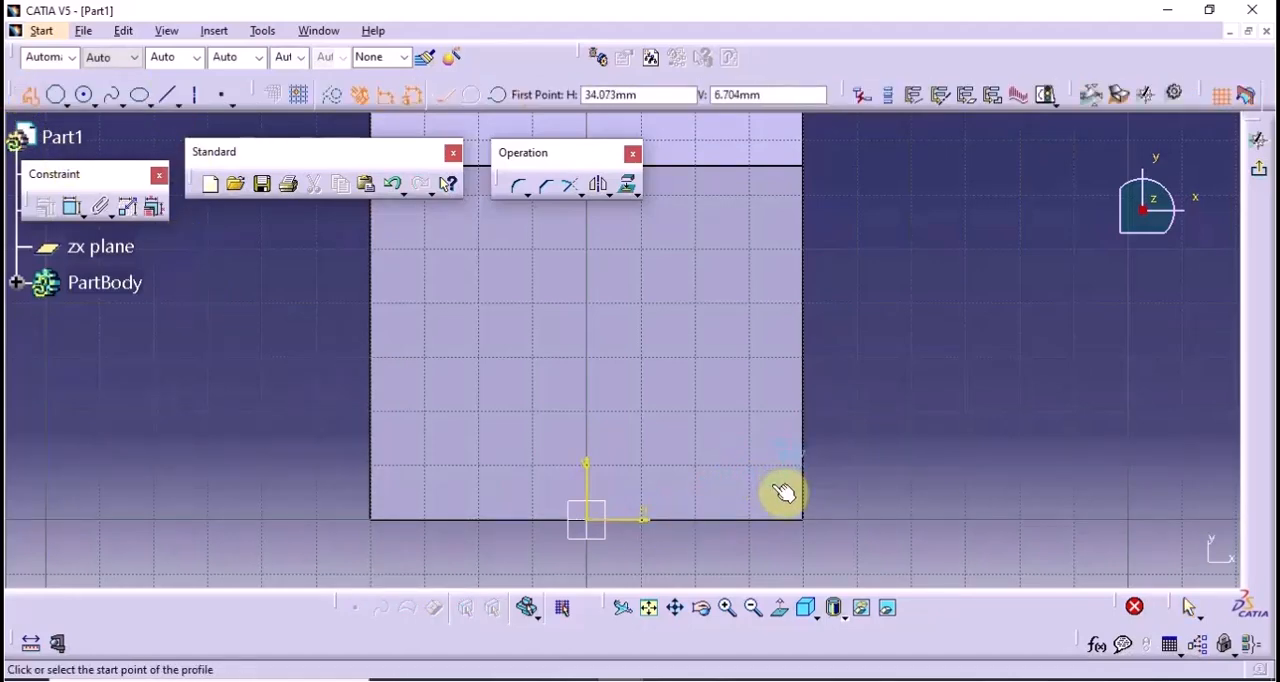
{"action": "left_click", "coordinate": [782, 490]}
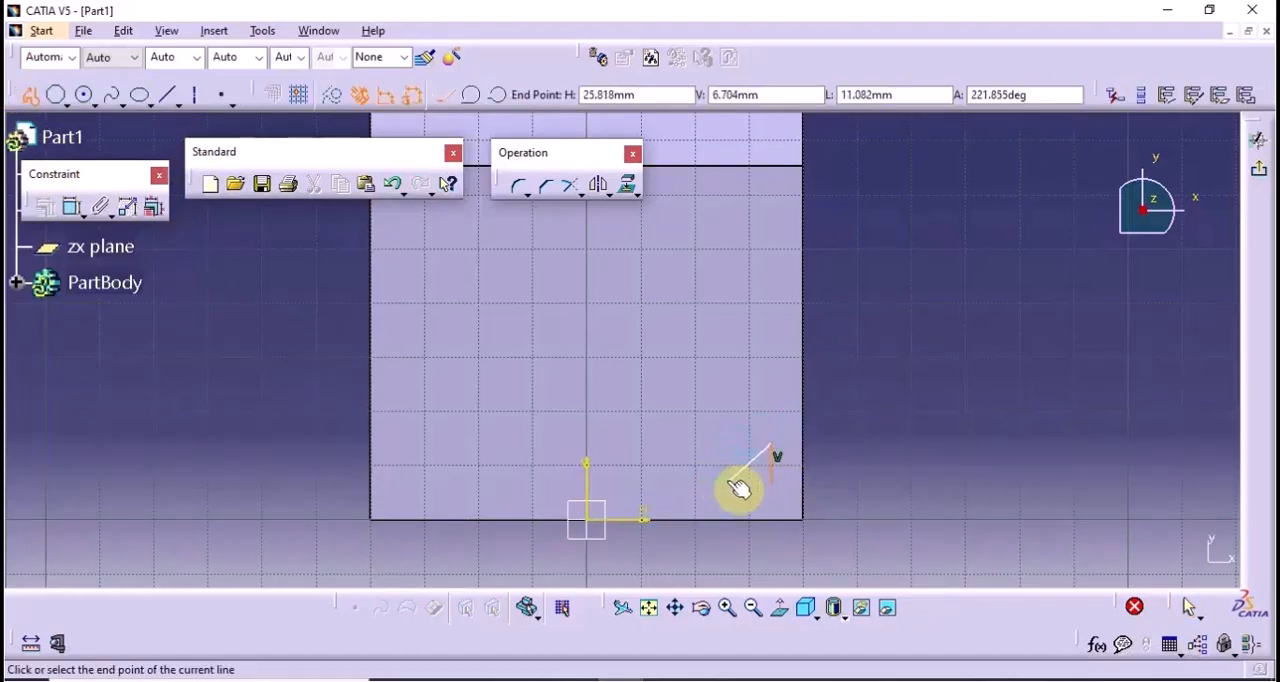
{"action": "left_click", "coordinate": [730, 483]}
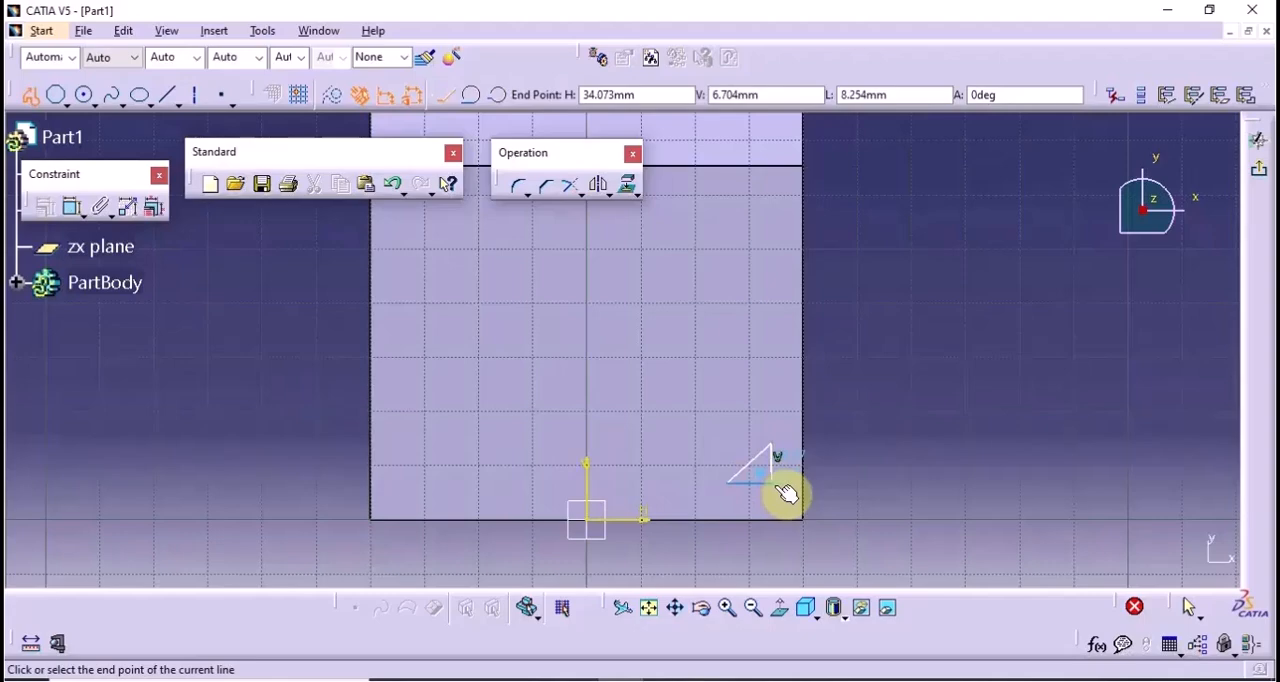
{"action": "key", "text": "Escape"}
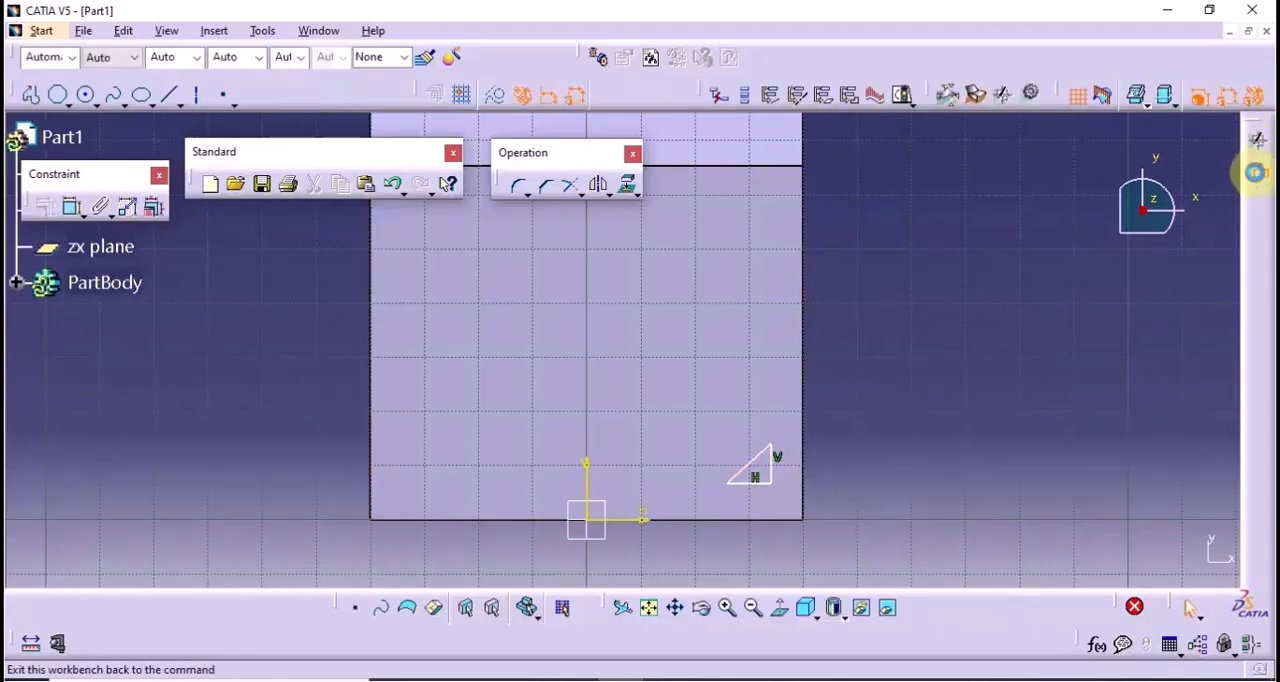
{"action": "left_click", "coordinate": [1254, 171]}
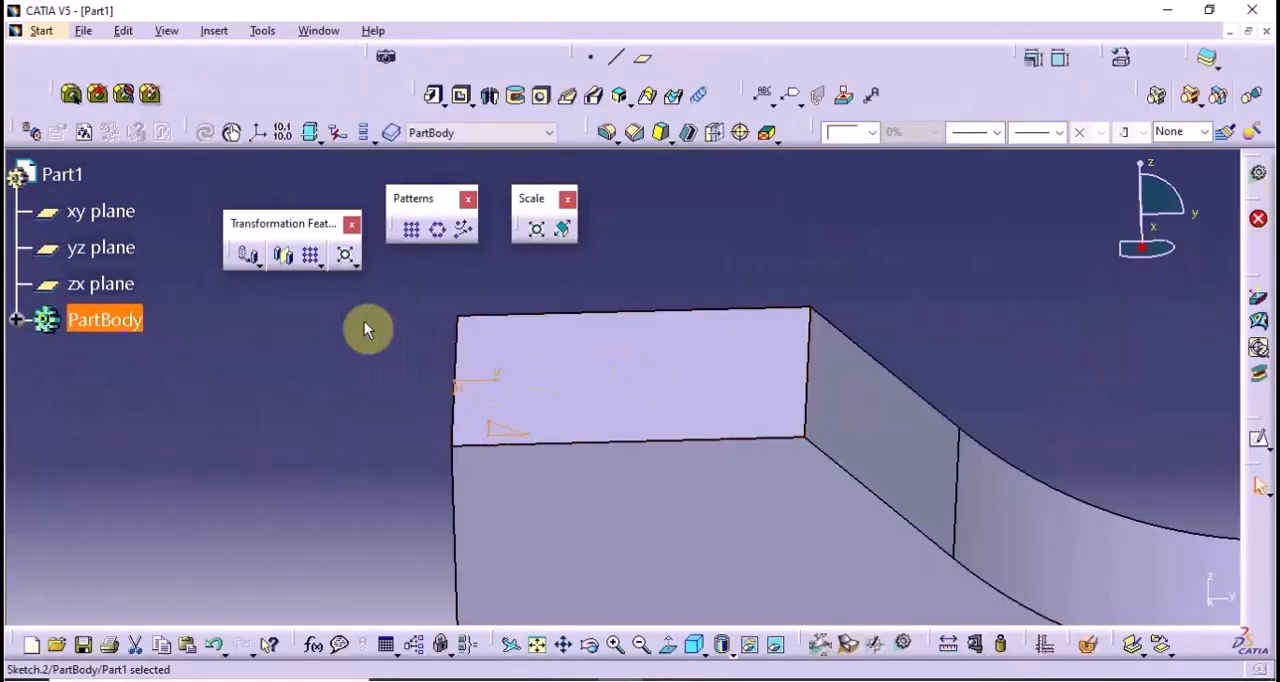
Cut a pocket into the block from the triangle sketch, replacing the default depth
{"action": "middle_click_drag", "start_coordinate": [364, 322], "coordinate": [657, 523]}
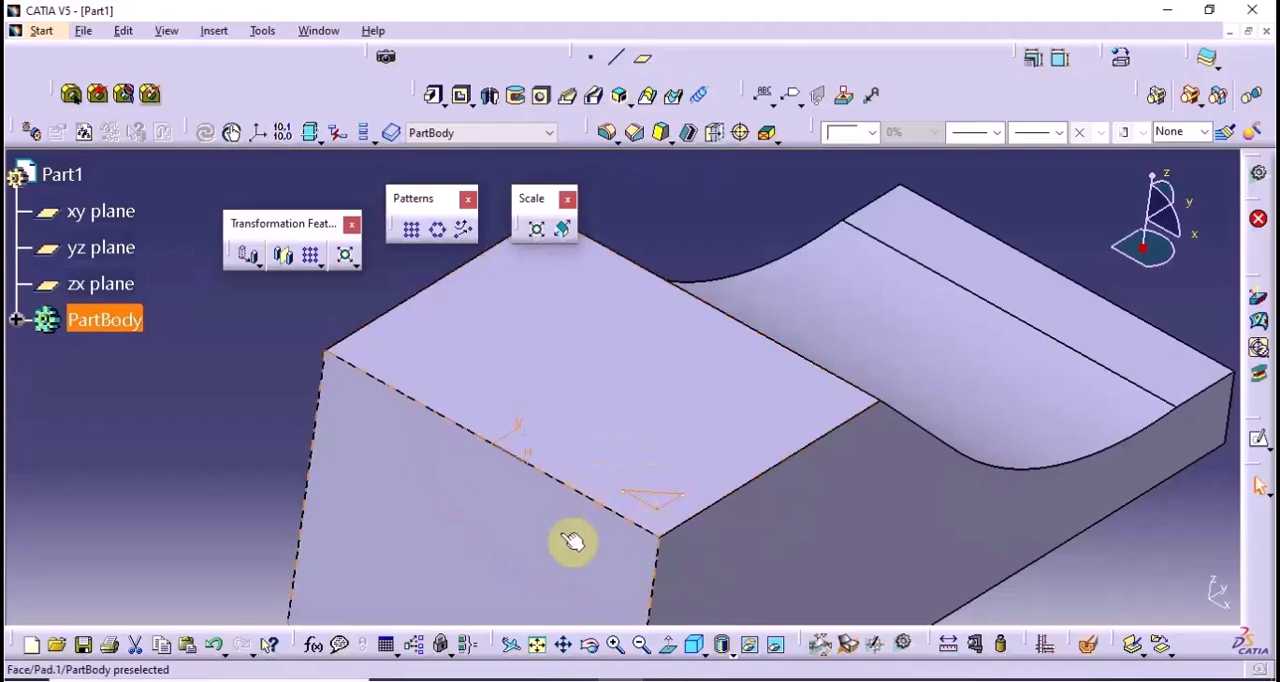
{"action": "left_click", "coordinate": [462, 95]}
{"action": "middle_click_drag", "start_coordinate": [483, 502], "coordinate": [378, 401]}
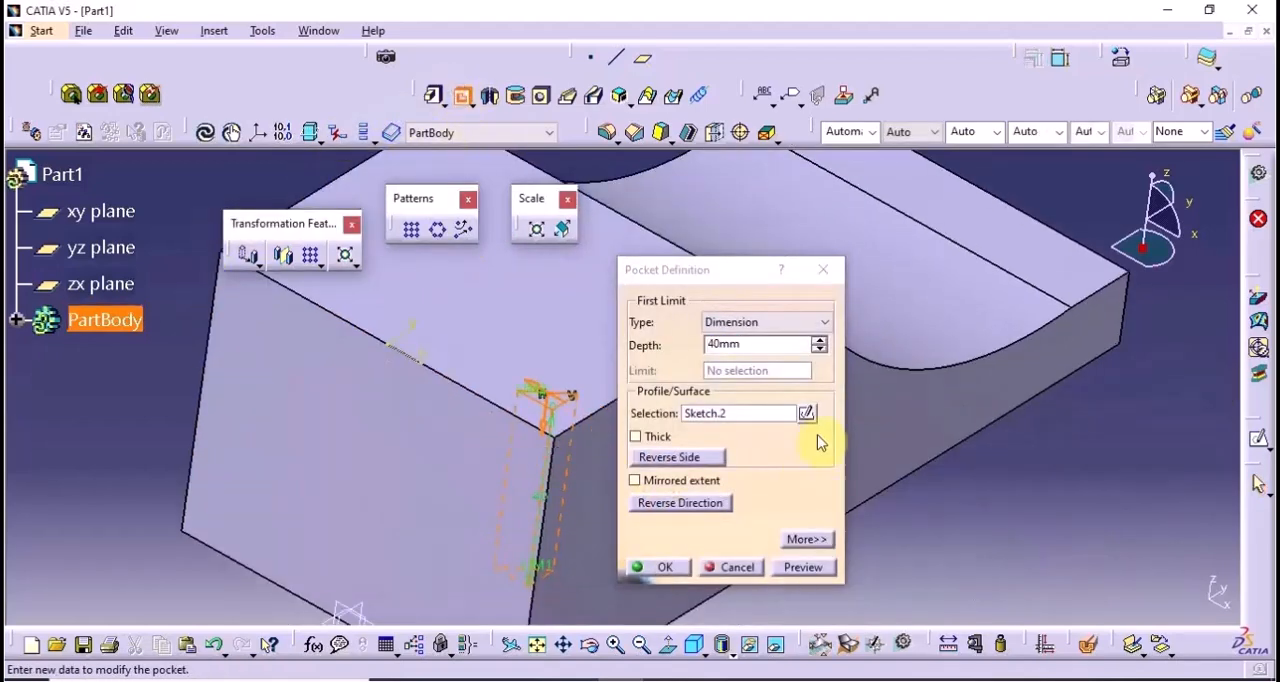
{"action": "double_click", "coordinate": [735, 345]}
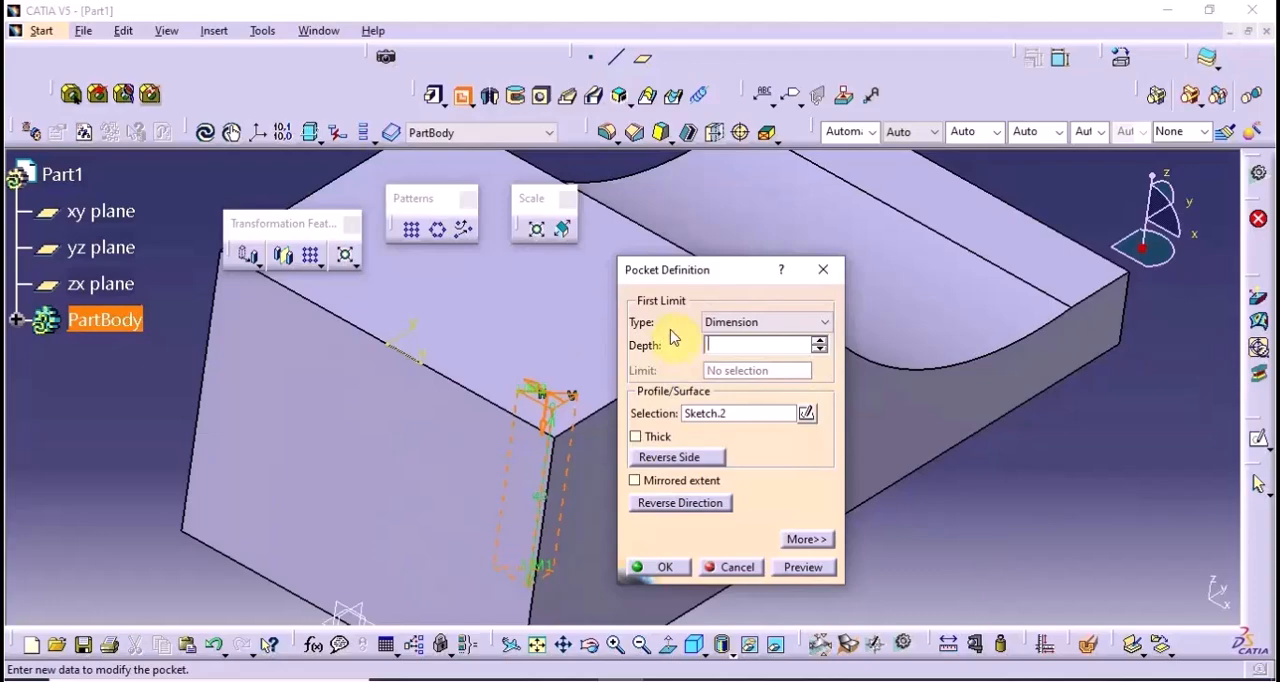
{"action": "key", "text": "Return"}
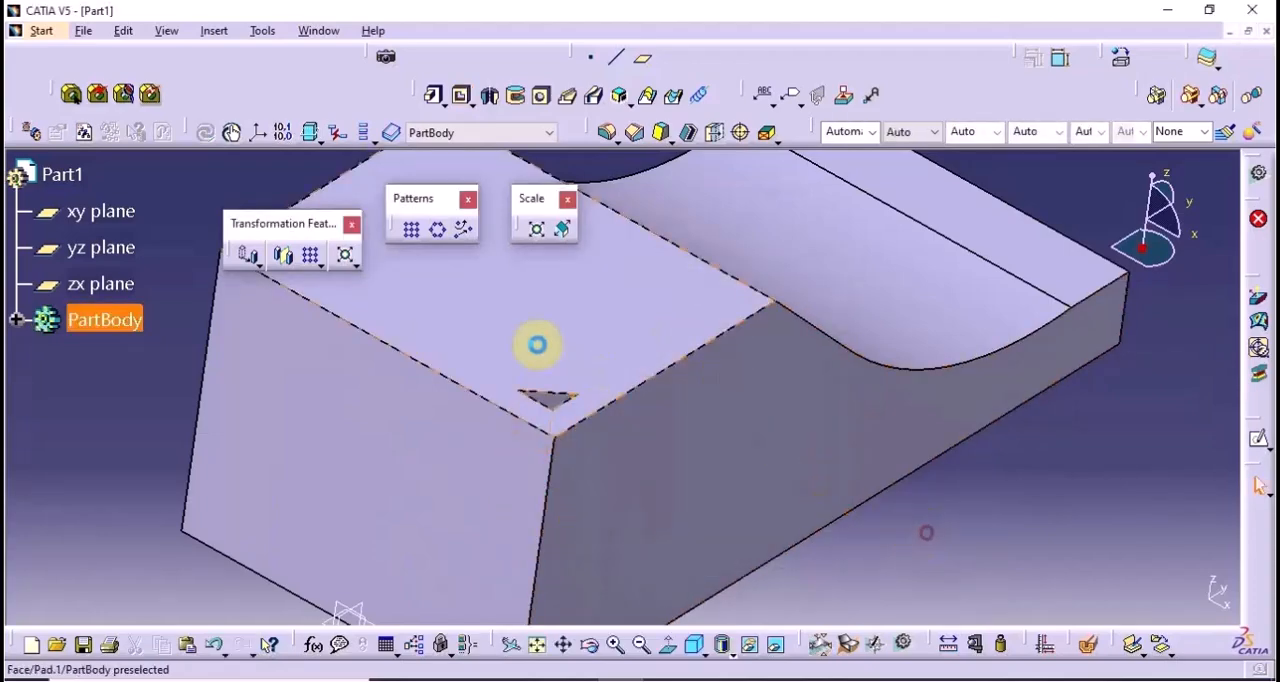
Start a rectangular pattern of the triangular pocket, using the block's top face as the first direction's reference element
{"action": "middle_click_drag", "start_coordinate": [534, 343], "coordinate": [643, 514]}
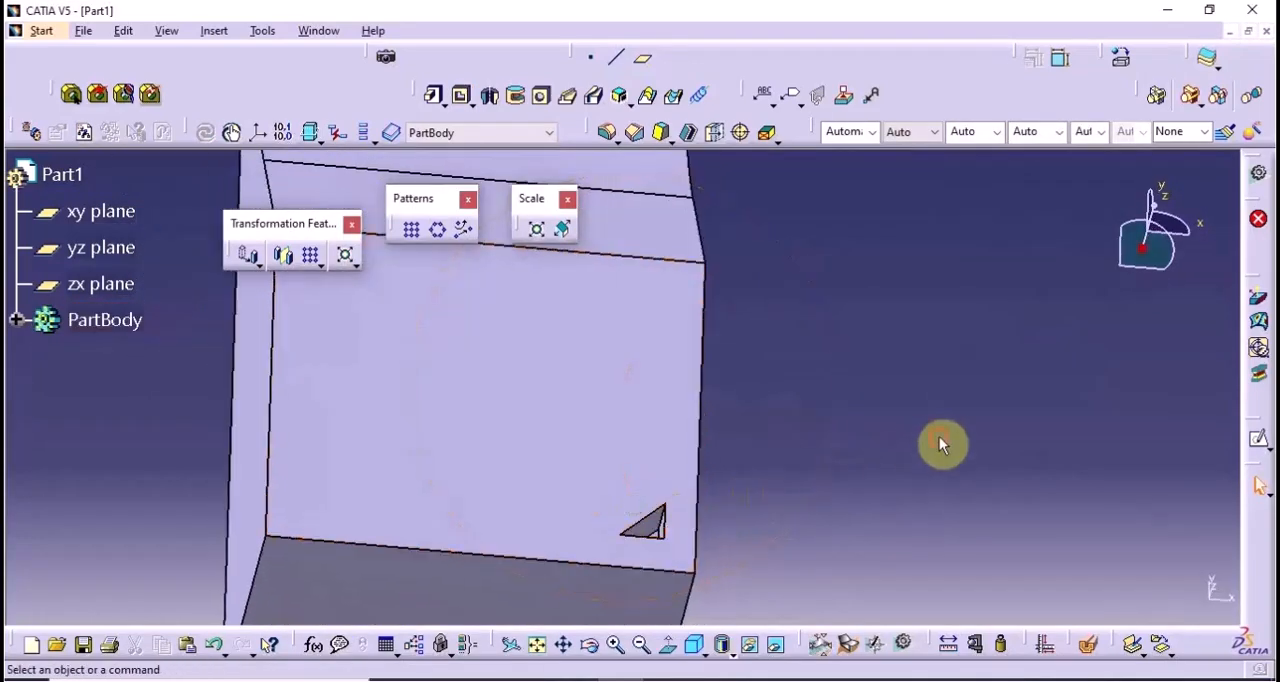
{"action": "left_click", "coordinate": [410, 233]}
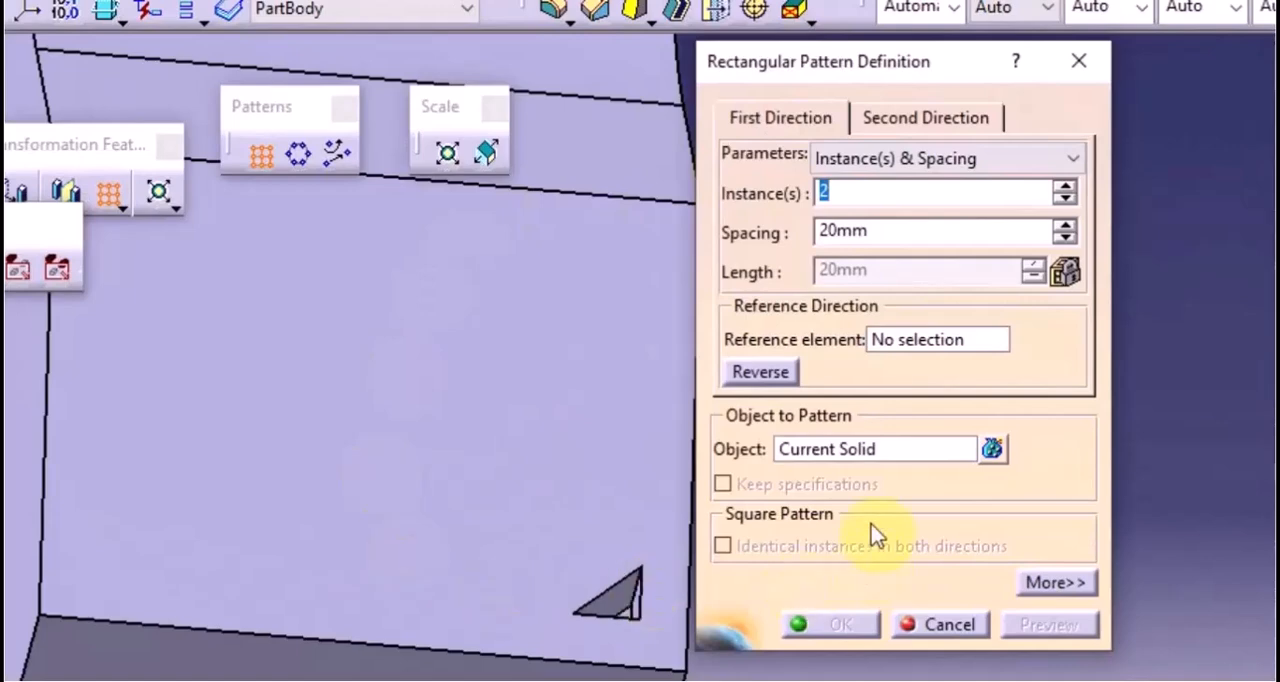
{"action": "left_click", "coordinate": [790, 450]}
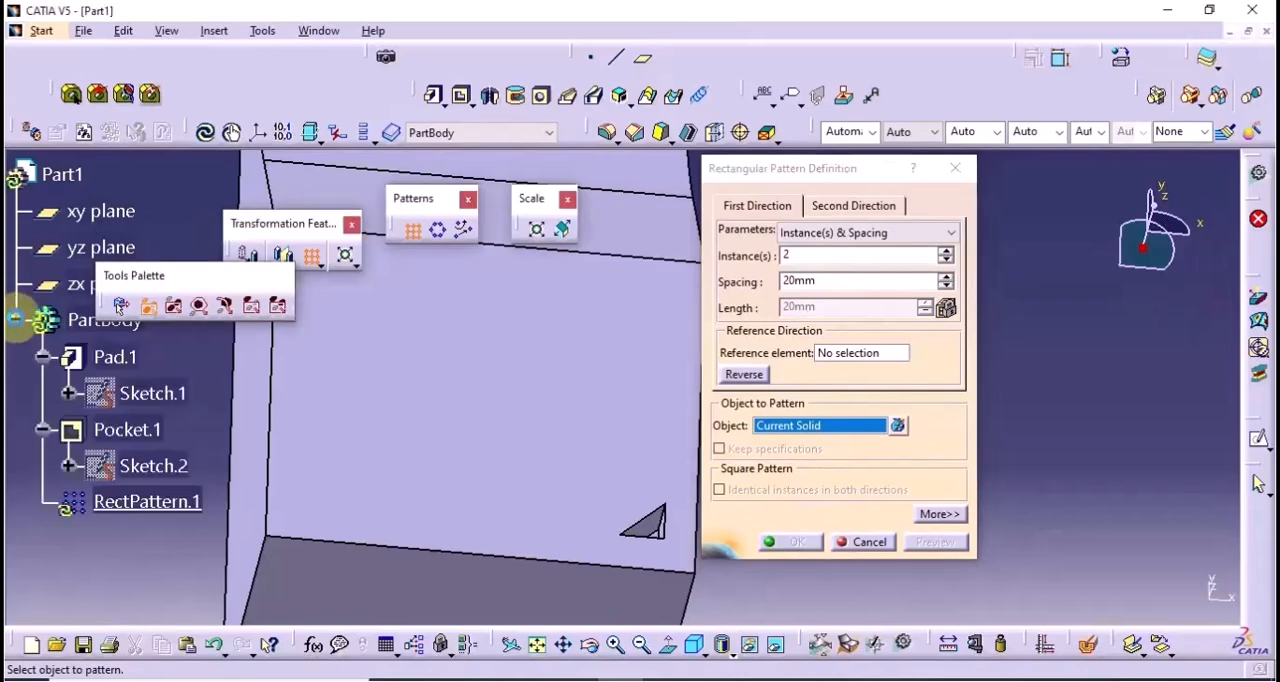
{"action": "left_click", "coordinate": [136, 431]}
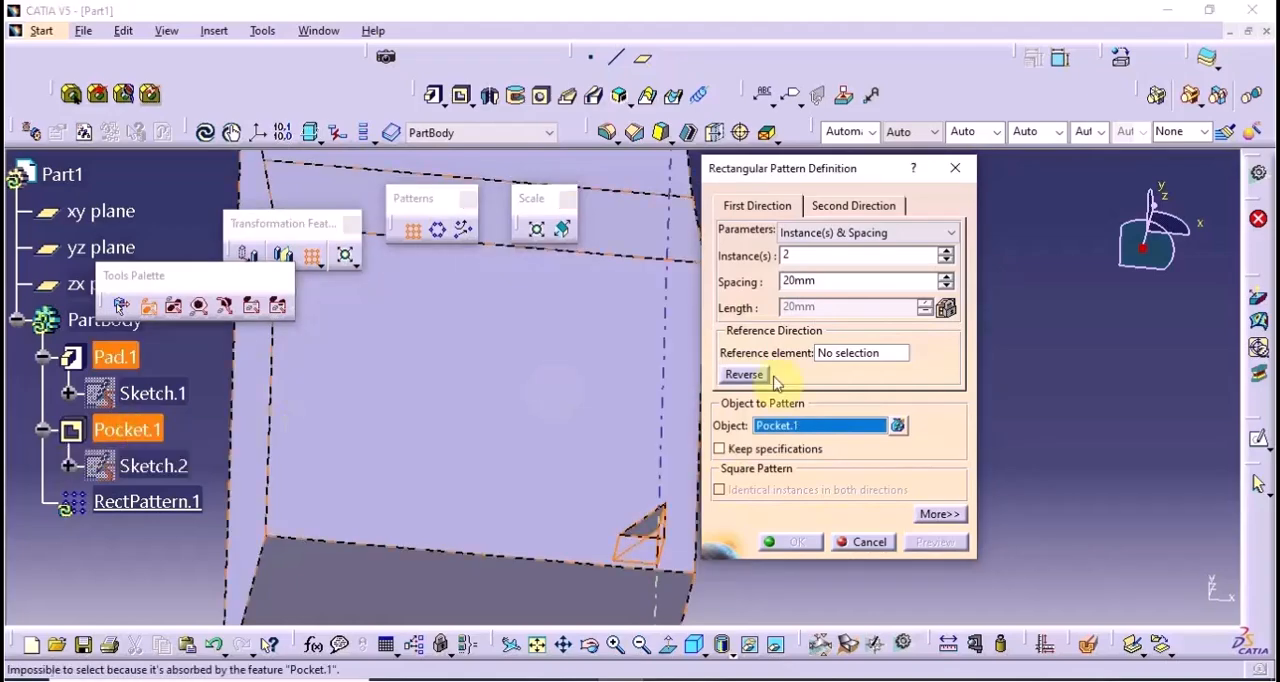
{"action": "left_click", "coordinate": [873, 354]}
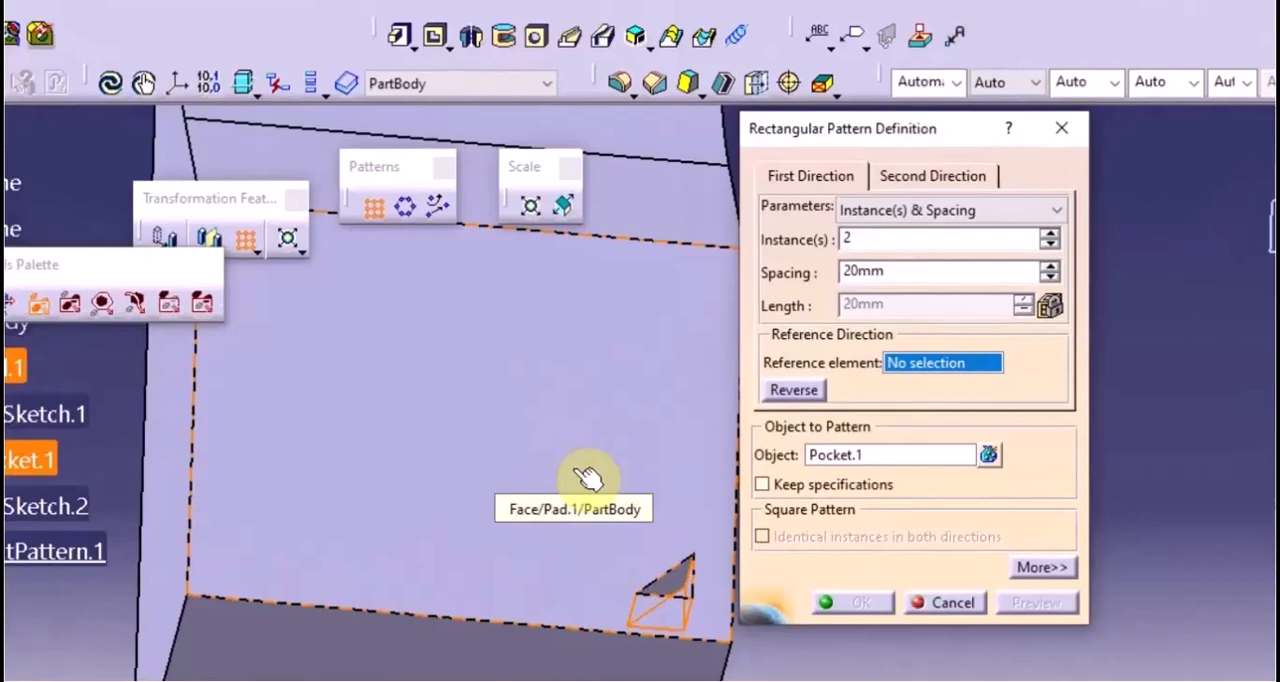
{"action": "left_click", "coordinate": [585, 475]}
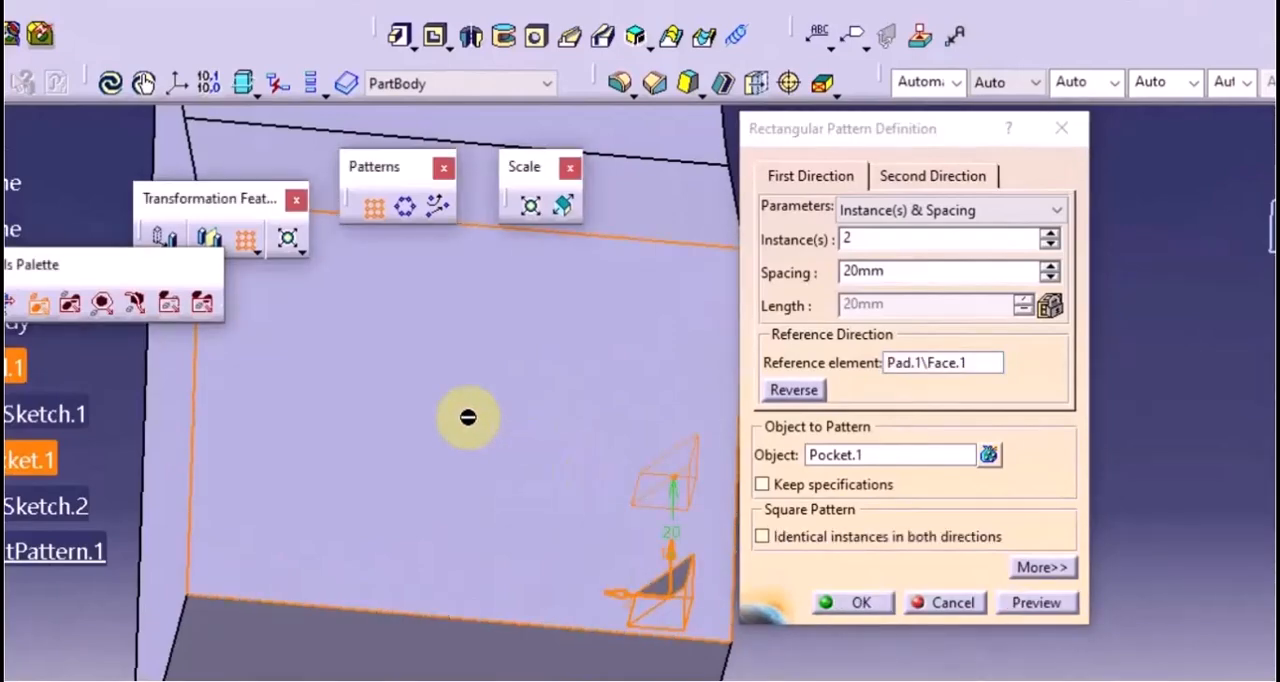
Try reversing the pattern's first direction and flip it back toward the inside of the face
{"action": "middle_click_drag", "start_coordinate": [466, 417], "coordinate": [497, 520]}
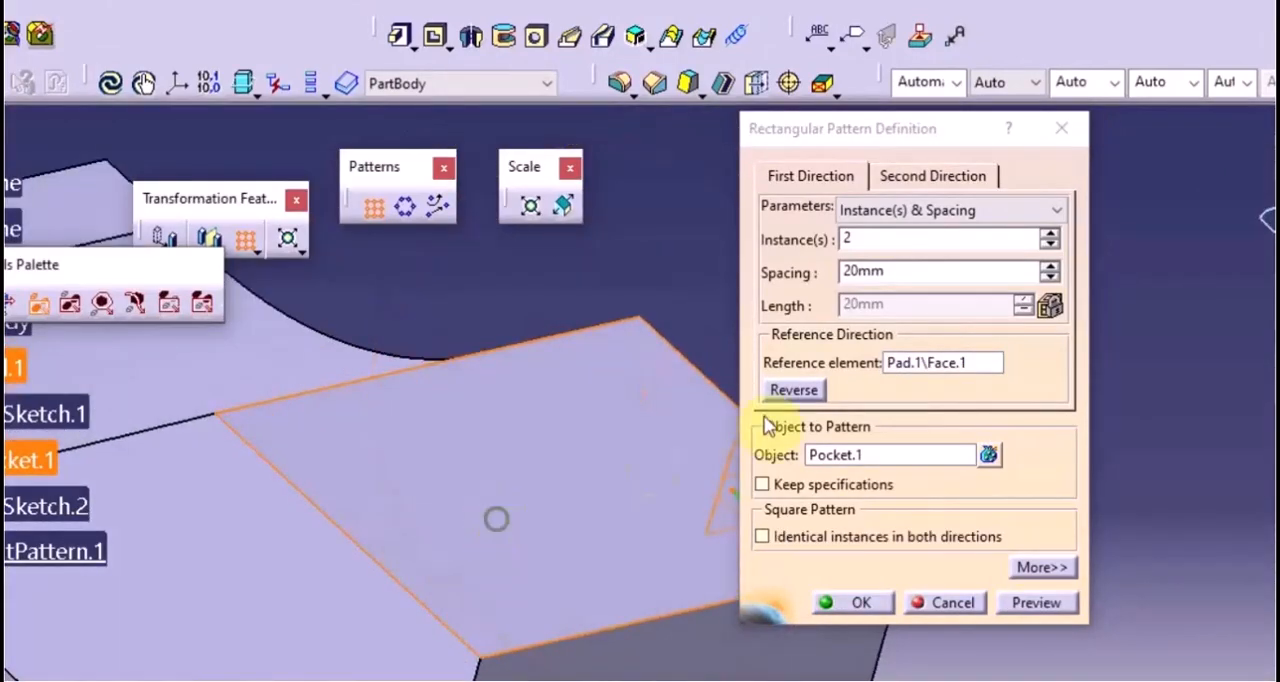
{"action": "middle_click_drag", "start_coordinate": [651, 417], "coordinate": [546, 431]}
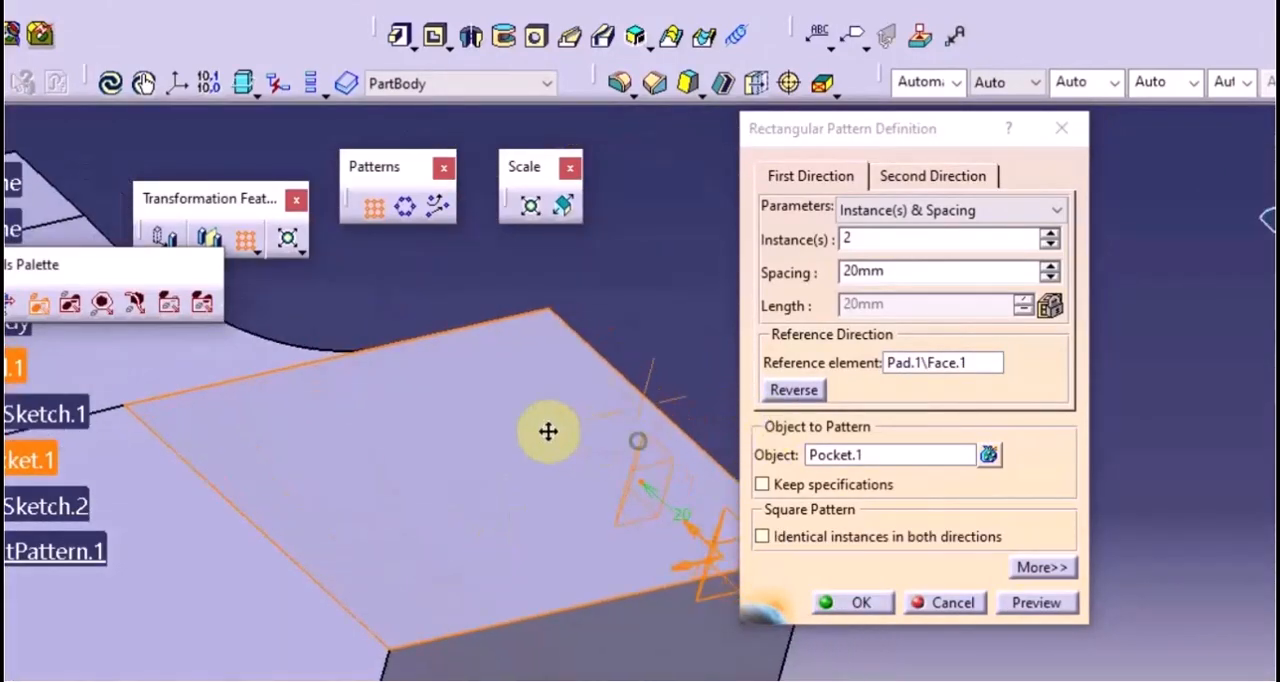
{"action": "middle_click_drag", "start_coordinate": [571, 489], "coordinate": [494, 460]}
{"action": "left_click", "coordinate": [793, 391]}
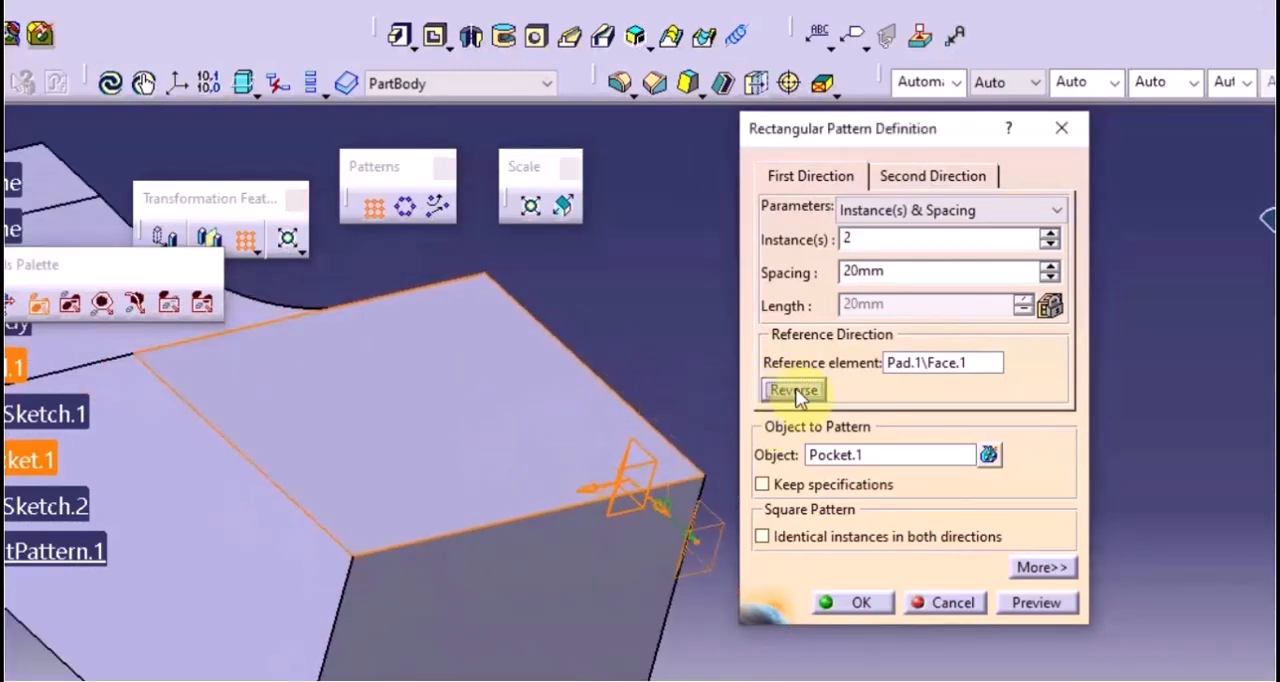
{"action": "left_click", "coordinate": [795, 391]}
Enable identical instances in both directions for the pocket pattern and preview it
{"action": "left_click", "coordinate": [606, 472]}
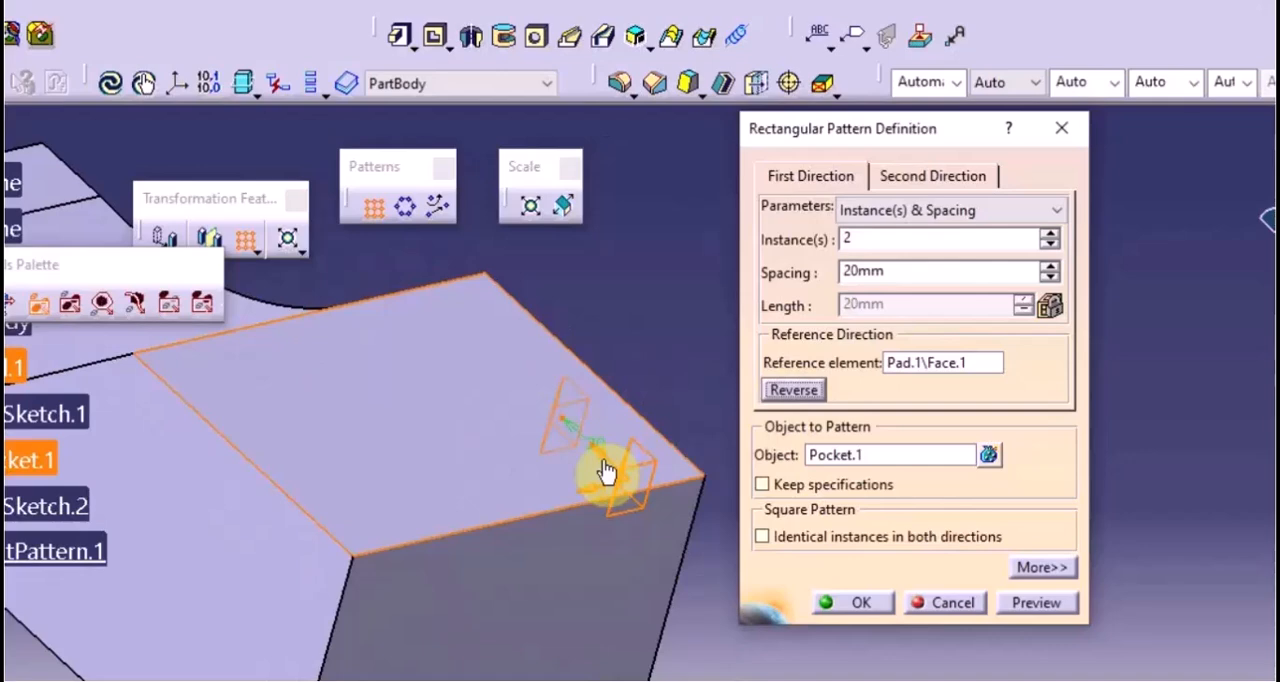
{"action": "left_click", "coordinate": [673, 518]}
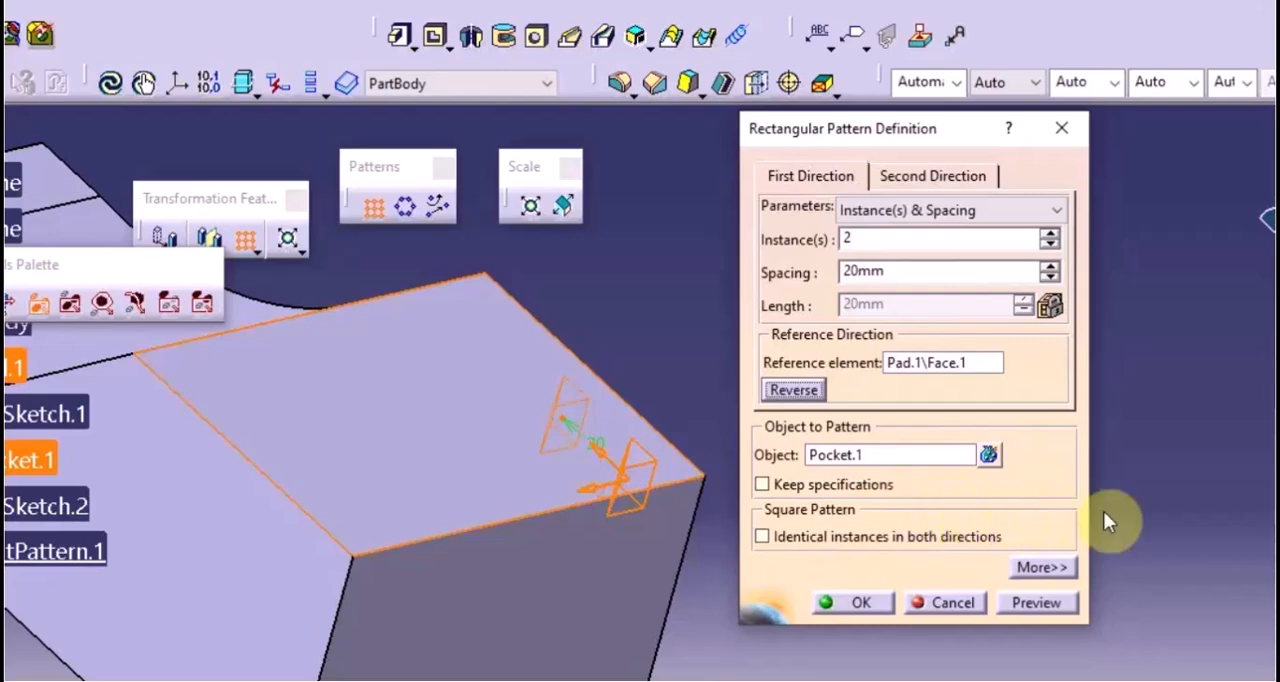
{"action": "left_click", "coordinate": [764, 541]}
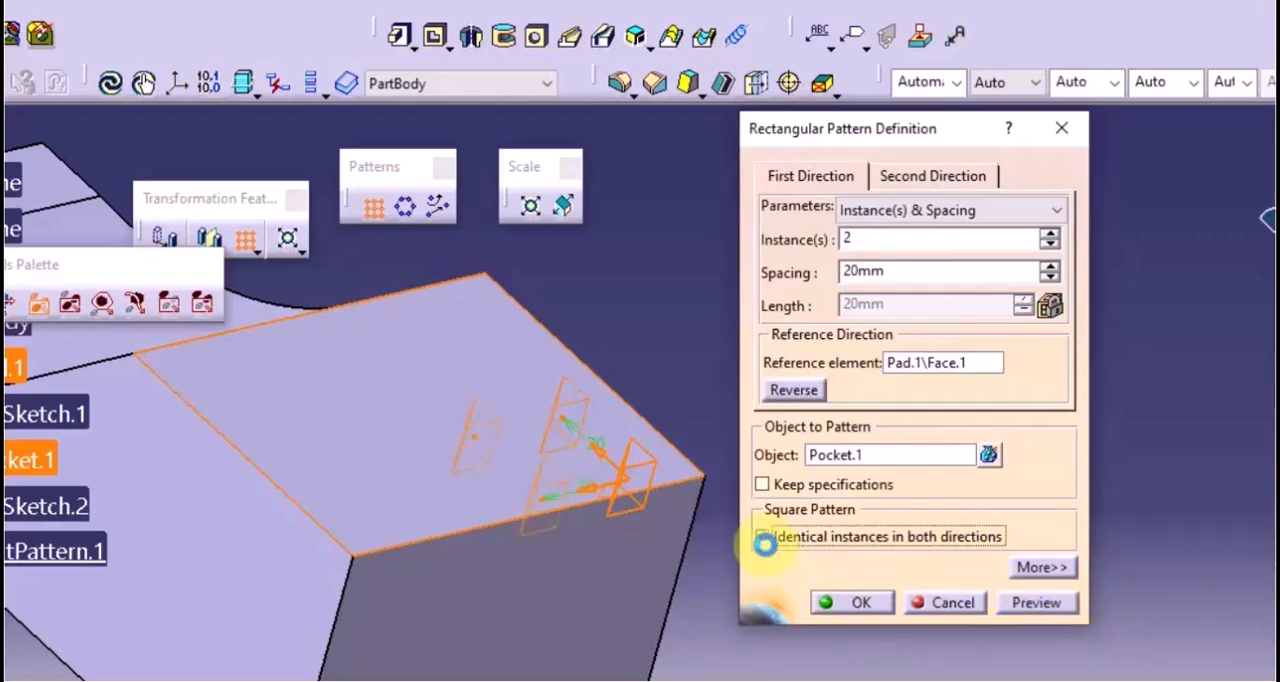
{"action": "left_click", "coordinate": [1035, 603]}
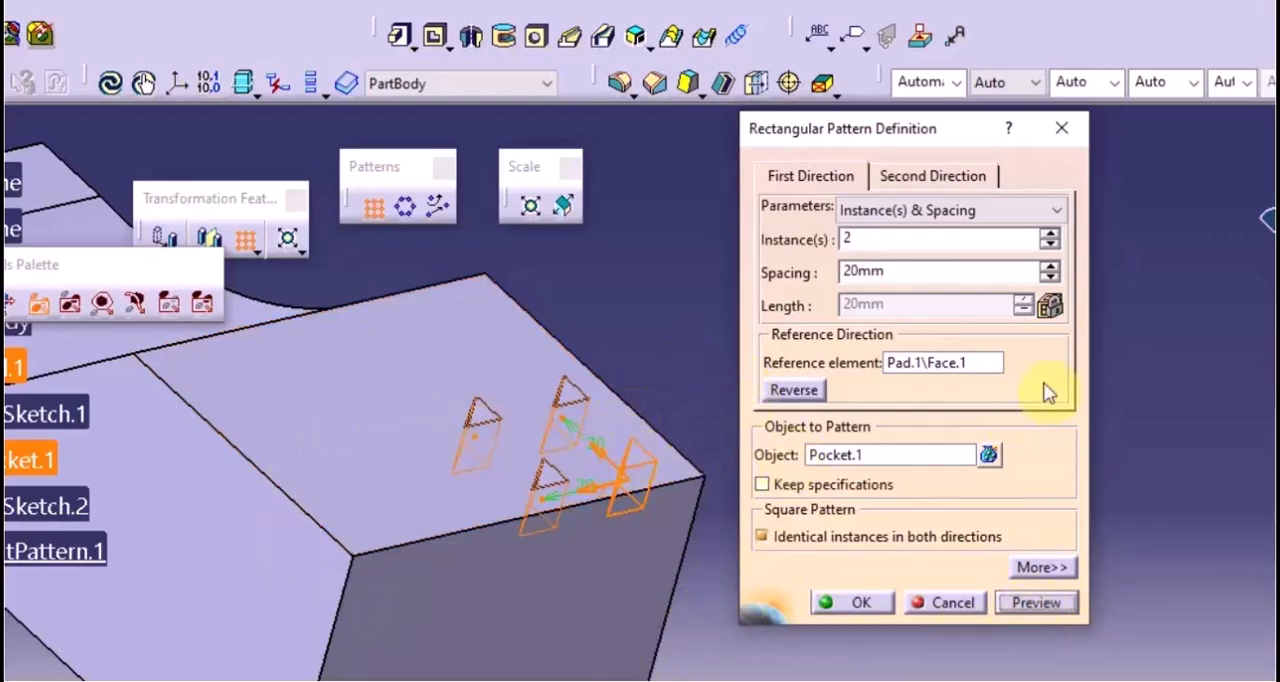
Define the first direction by Instance(s) & Length with 4 instances, disable identical instances in both directions, and preview the pattern
{"action": "left_click", "coordinate": [982, 212]}
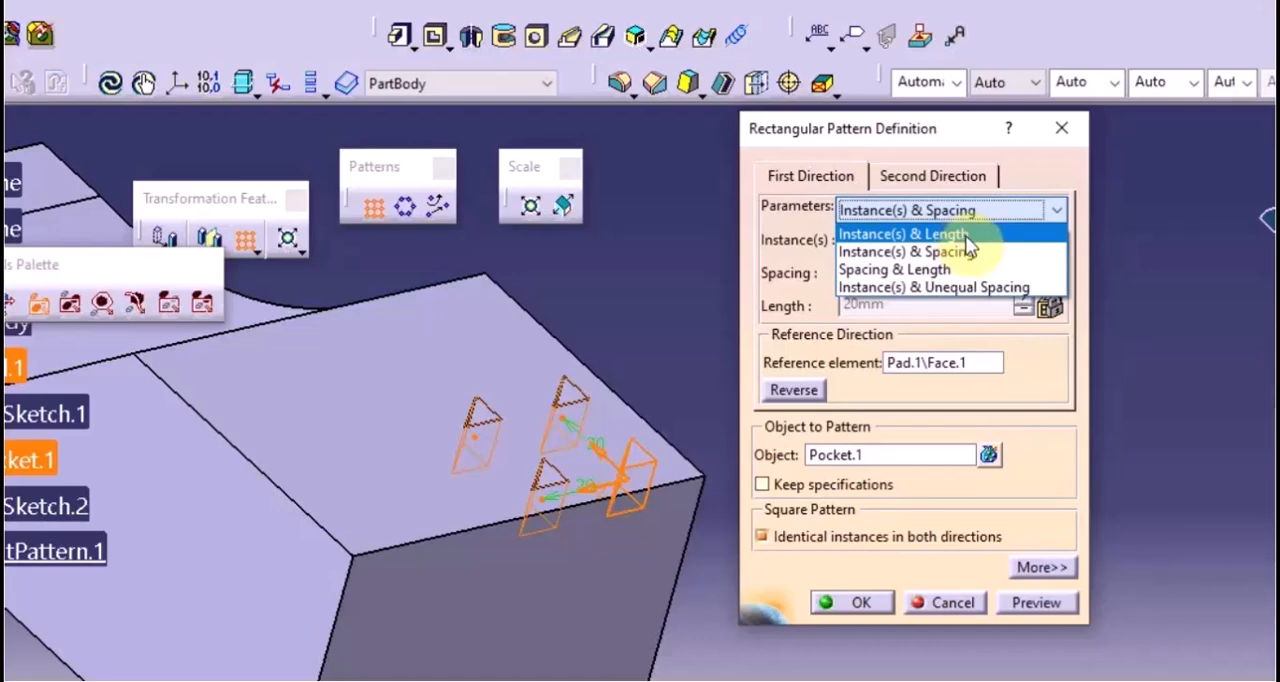
{"action": "left_click", "coordinate": [966, 236]}
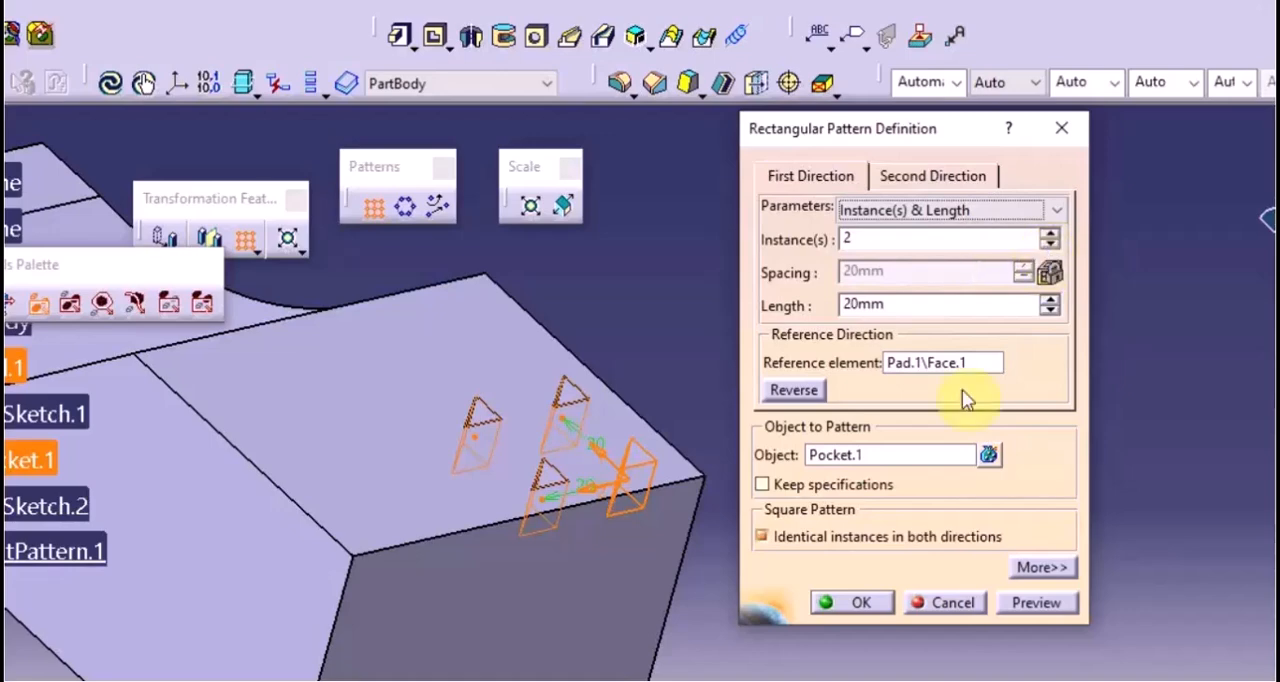
{"action": "left_click", "coordinate": [870, 542]}
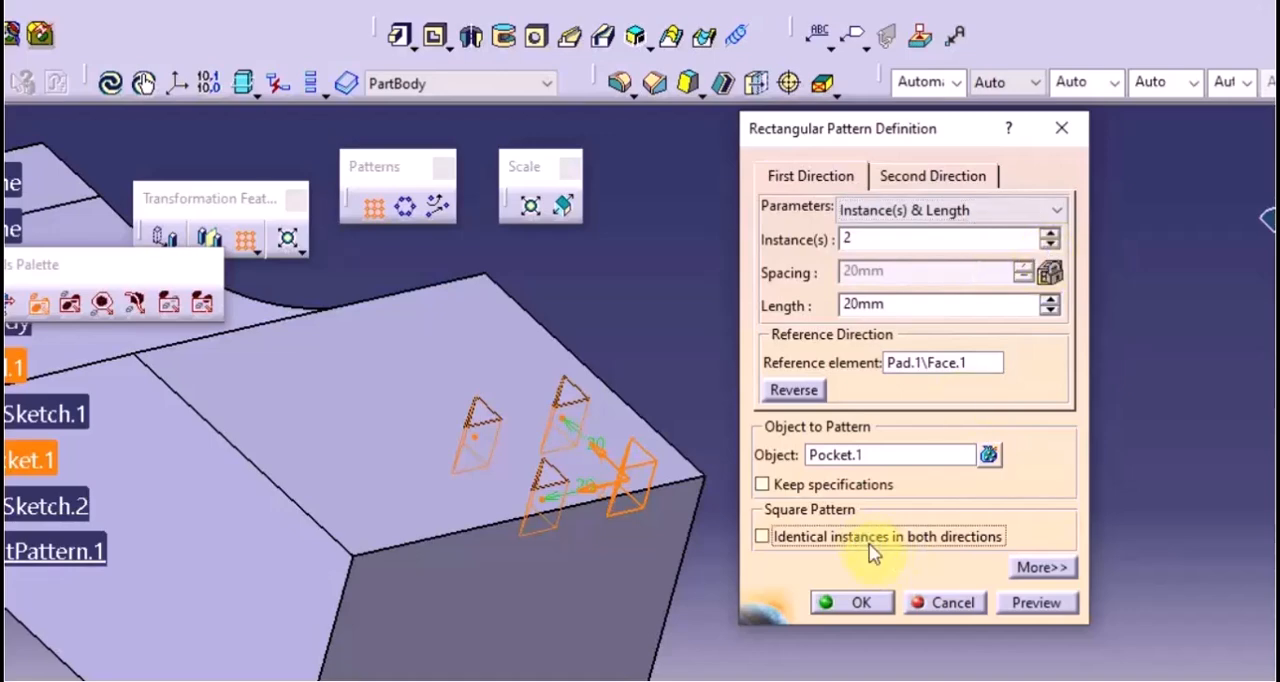
{"action": "left_click", "coordinate": [1048, 233]}
{"action": "left_click", "coordinate": [1048, 233]}
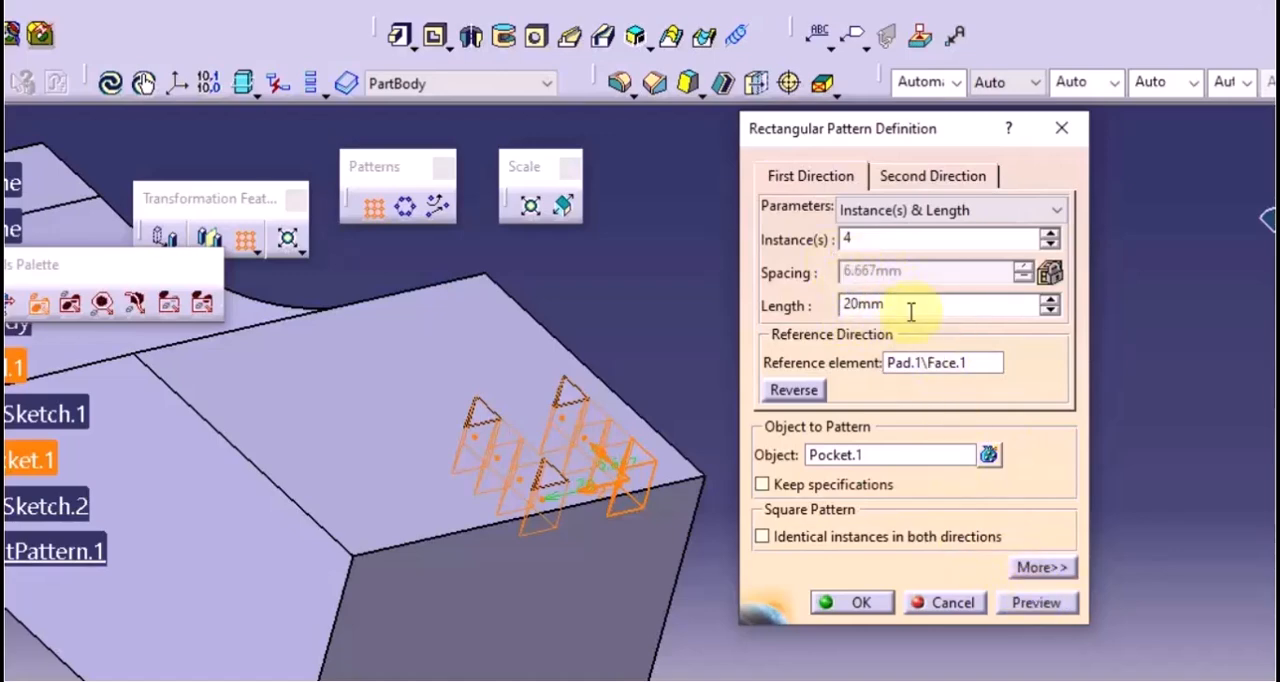
{"action": "left_click", "coordinate": [1035, 605]}
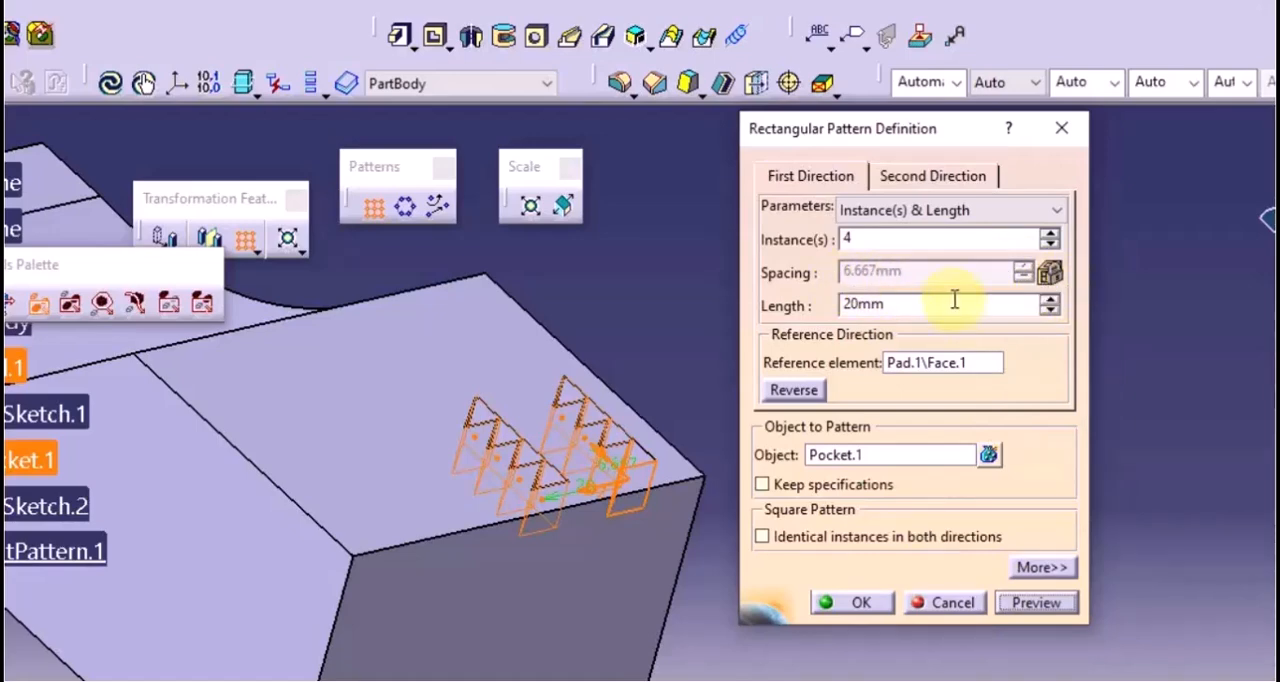
Switch the first direction's parameters to Instance(s) & Spacing, set the spacing to 10 mm, and preview the pattern
{"action": "left_click", "coordinate": [894, 211]}
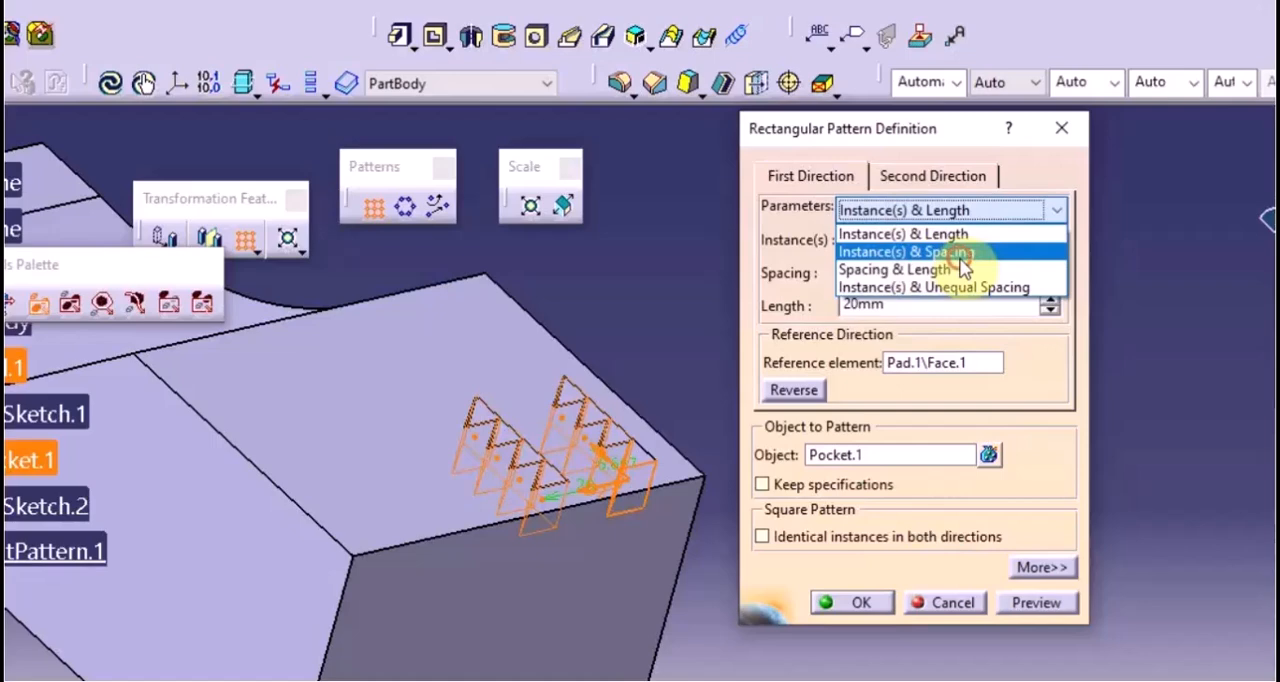
{"action": "left_click", "coordinate": [930, 252]}
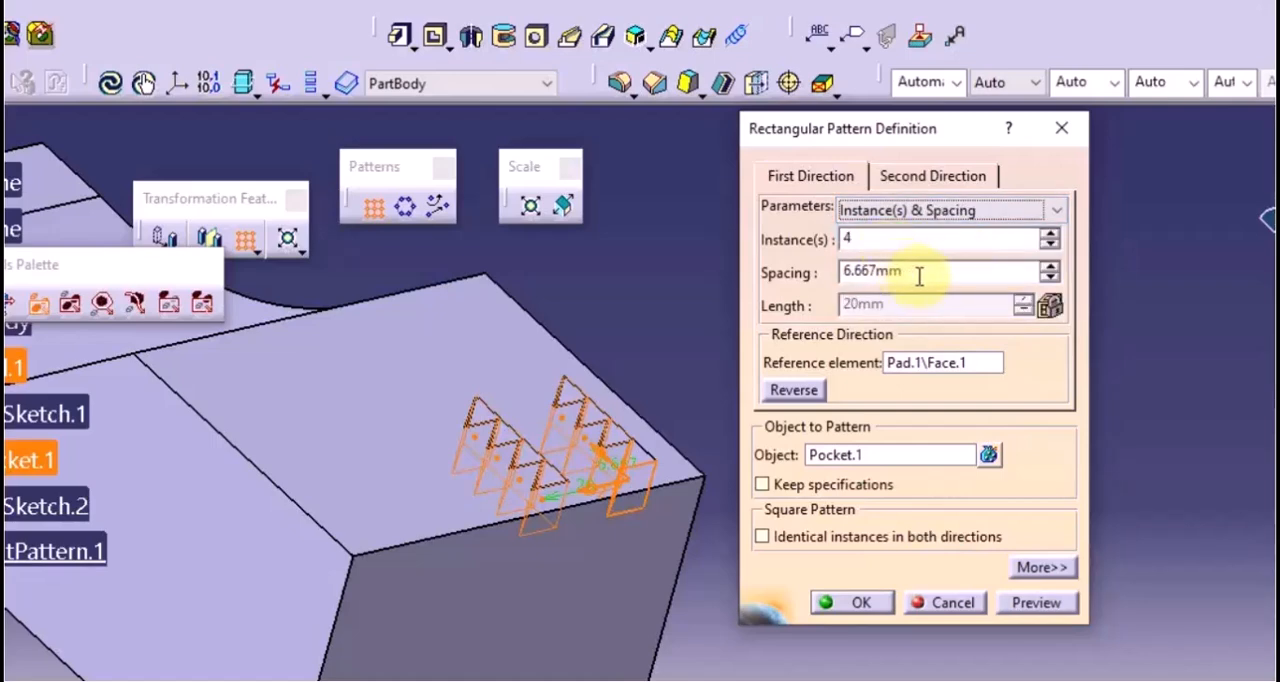
{"action": "double_click", "coordinate": [918, 274]}
{"action": "type", "text": "10"}
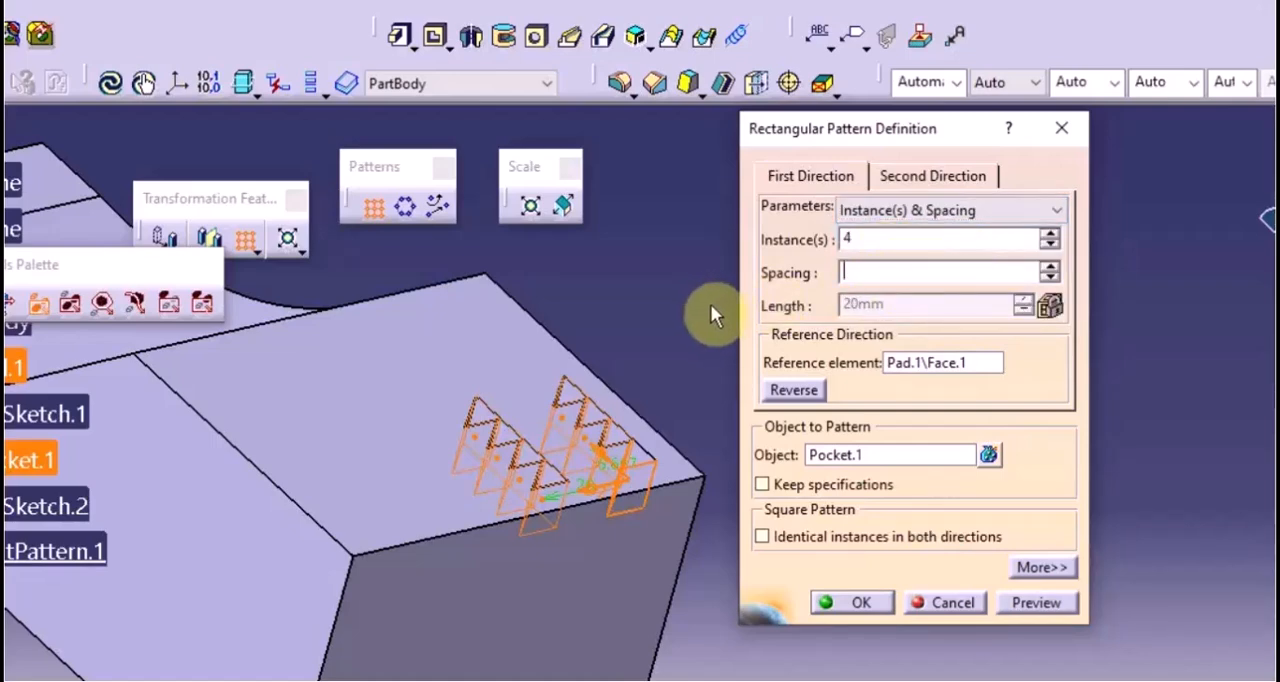
{"action": "left_click", "coordinate": [1050, 606]}
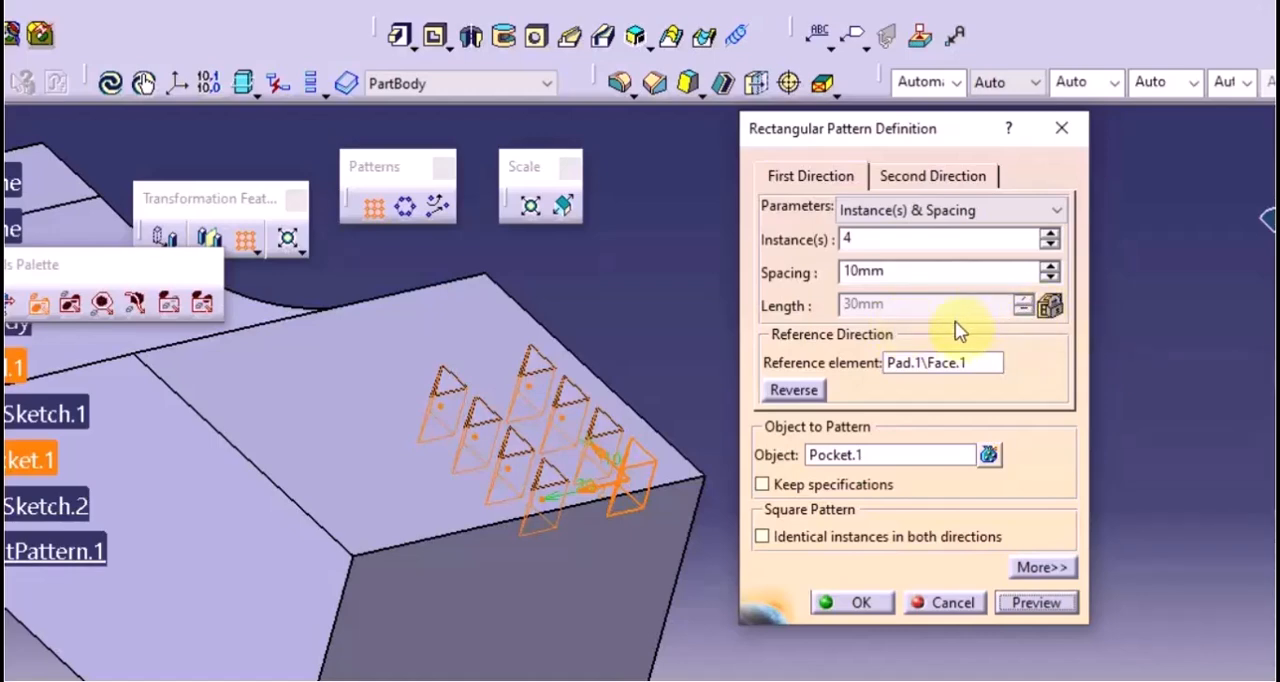
Switch the first direction's parameters to Spacing & Length, set the length to 50 mm, and preview the pattern
{"action": "left_click", "coordinate": [930, 210]}
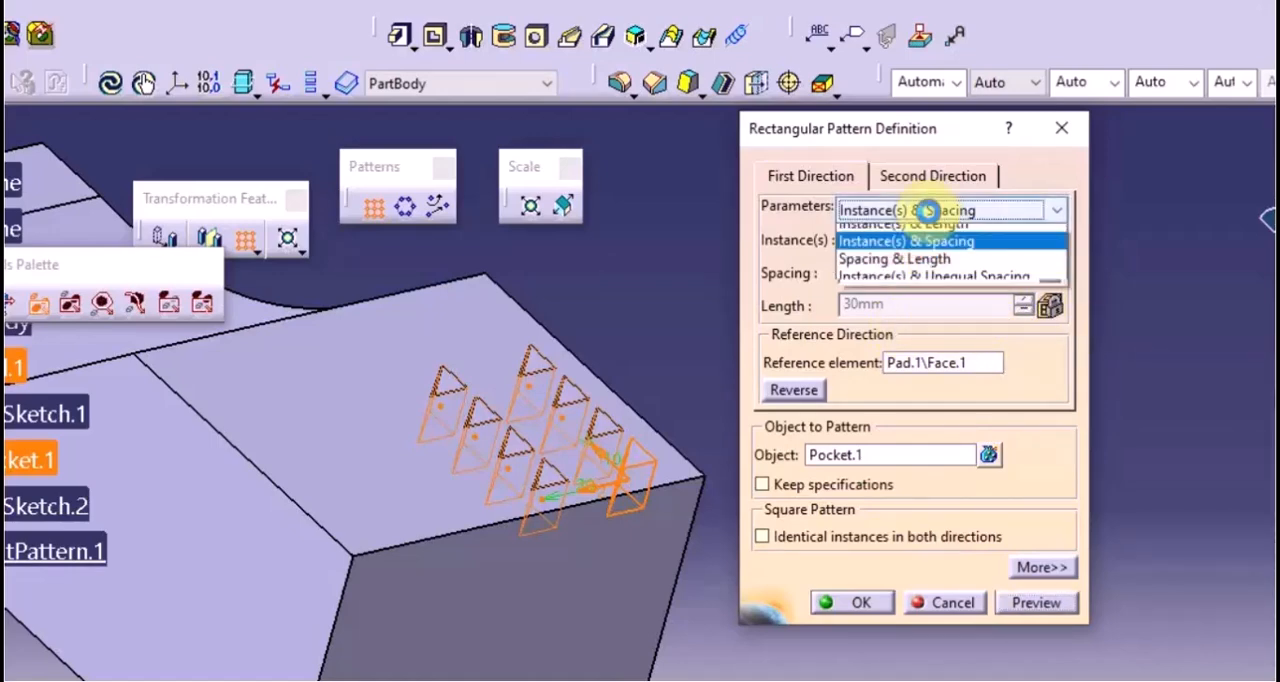
{"action": "left_click", "coordinate": [922, 271]}
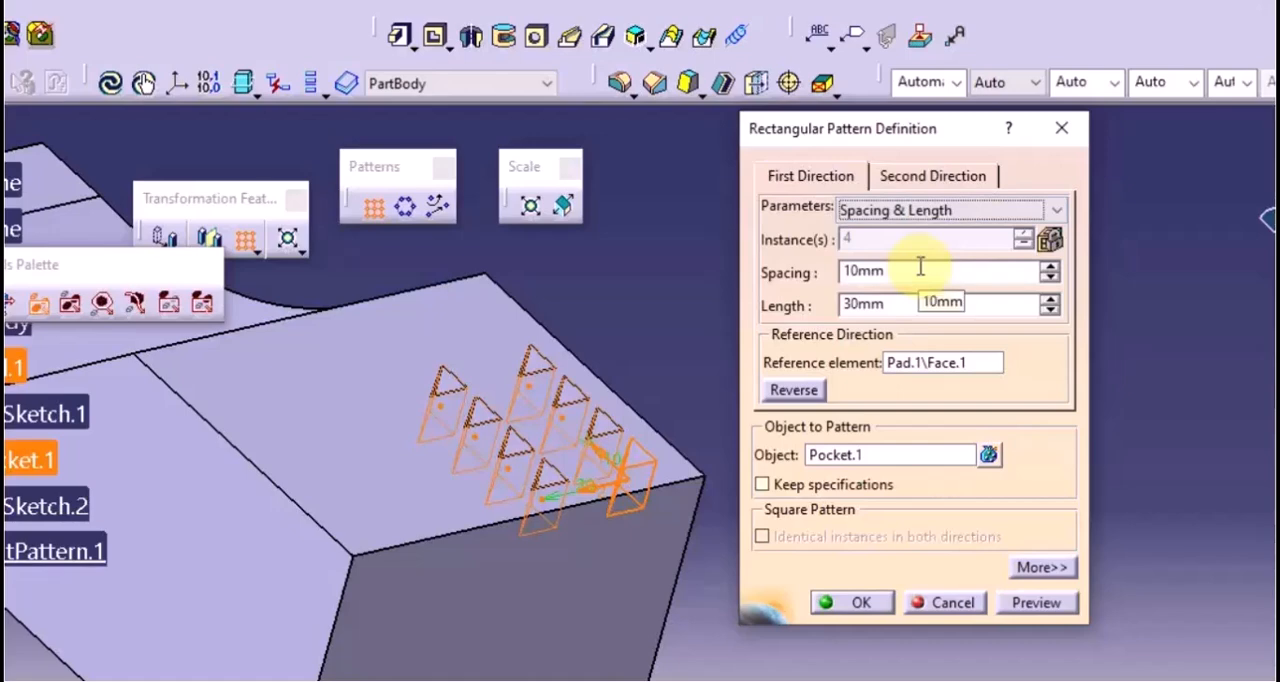
{"action": "left_click", "coordinate": [1050, 311]}
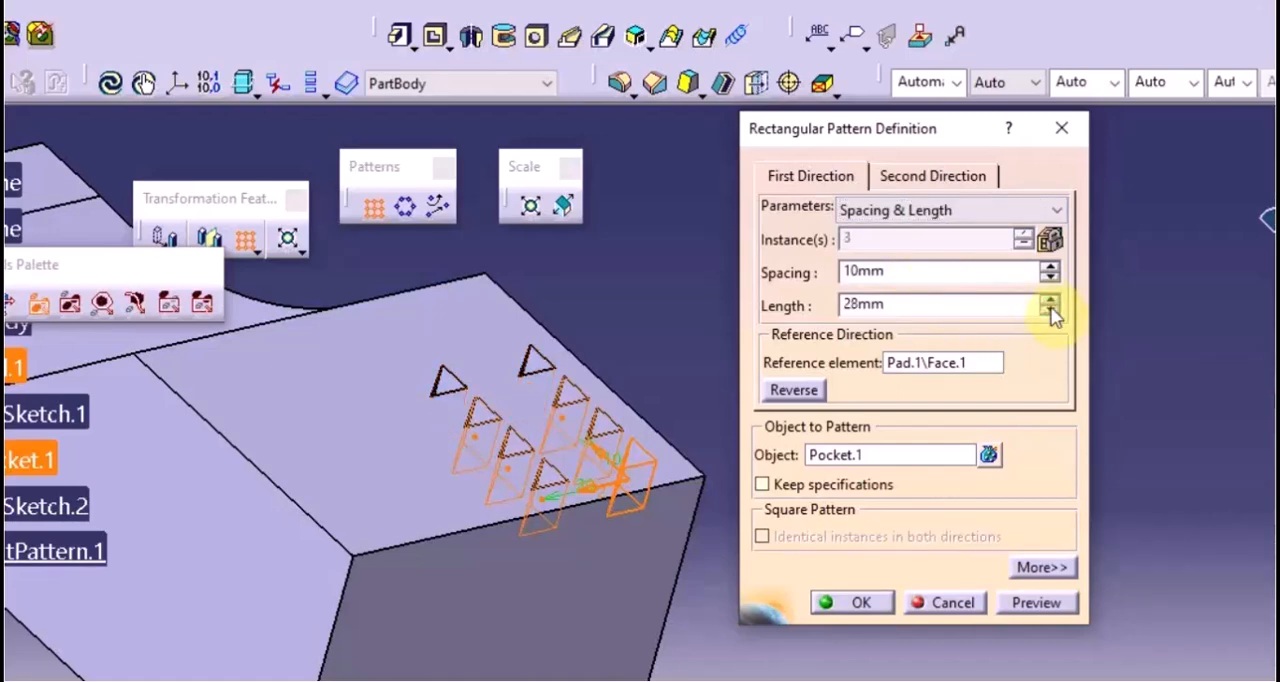
{"action": "double_click", "coordinate": [952, 312]}
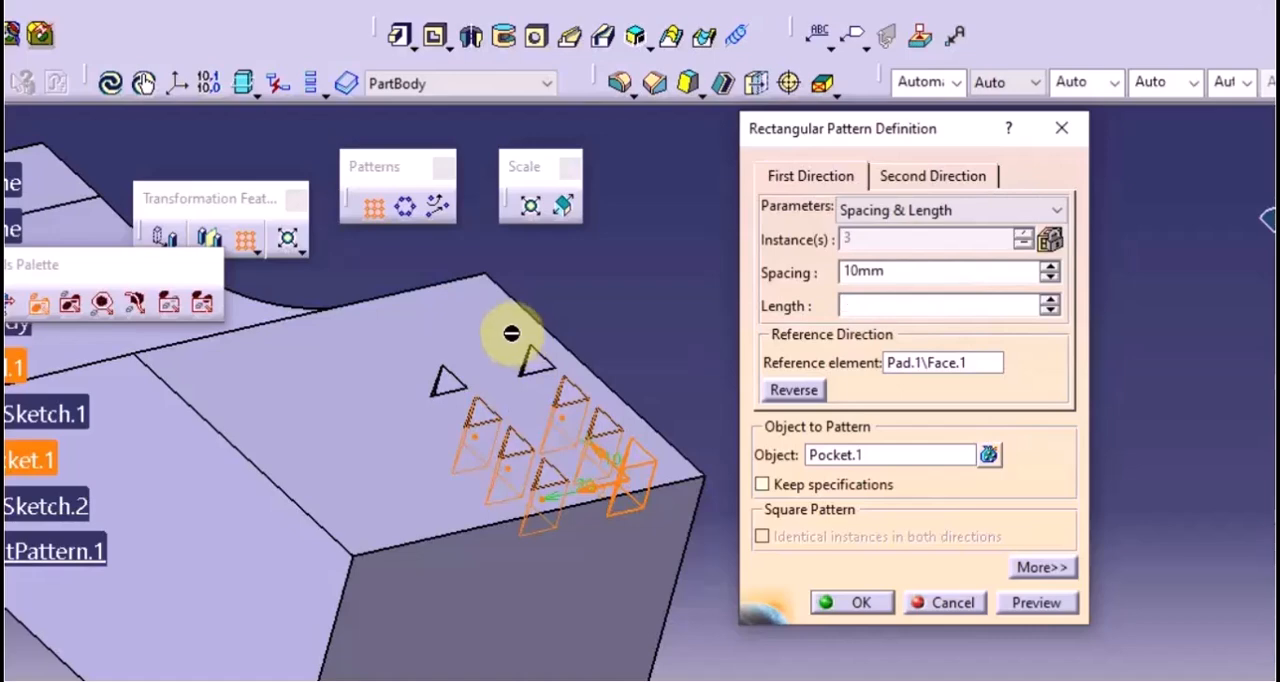
{"action": "type", "text": "50"}
{"action": "left_click", "coordinate": [1018, 600]}
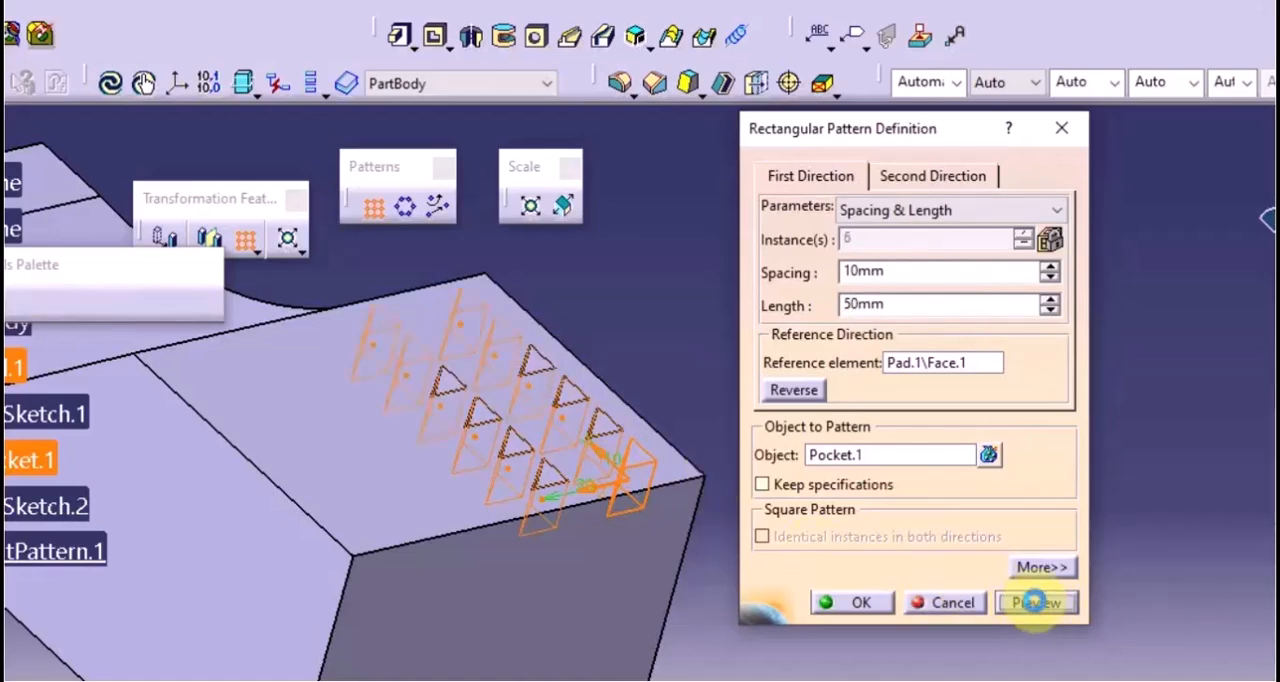
{"action": "left_click", "coordinate": [866, 266]}
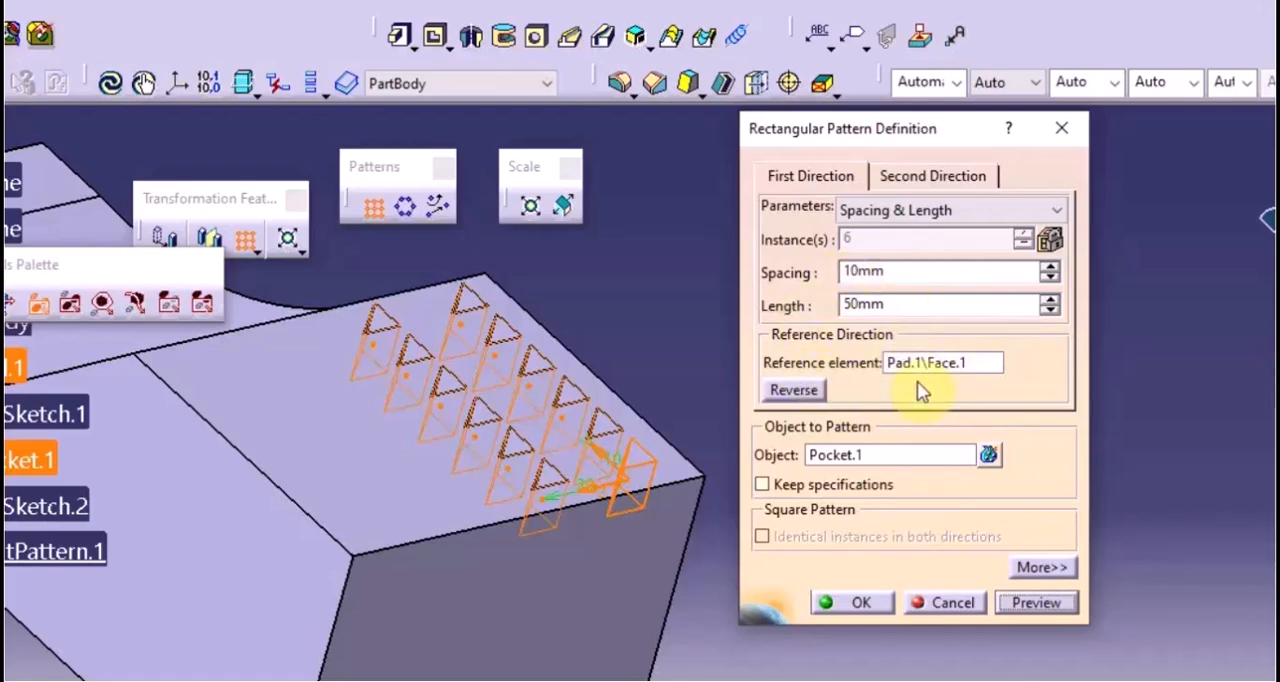
Switch the first direction to Instance(s) & Unequal Spacing, set the spacing to 15 mm, and preview the pattern
{"action": "left_click", "coordinate": [943, 210]}
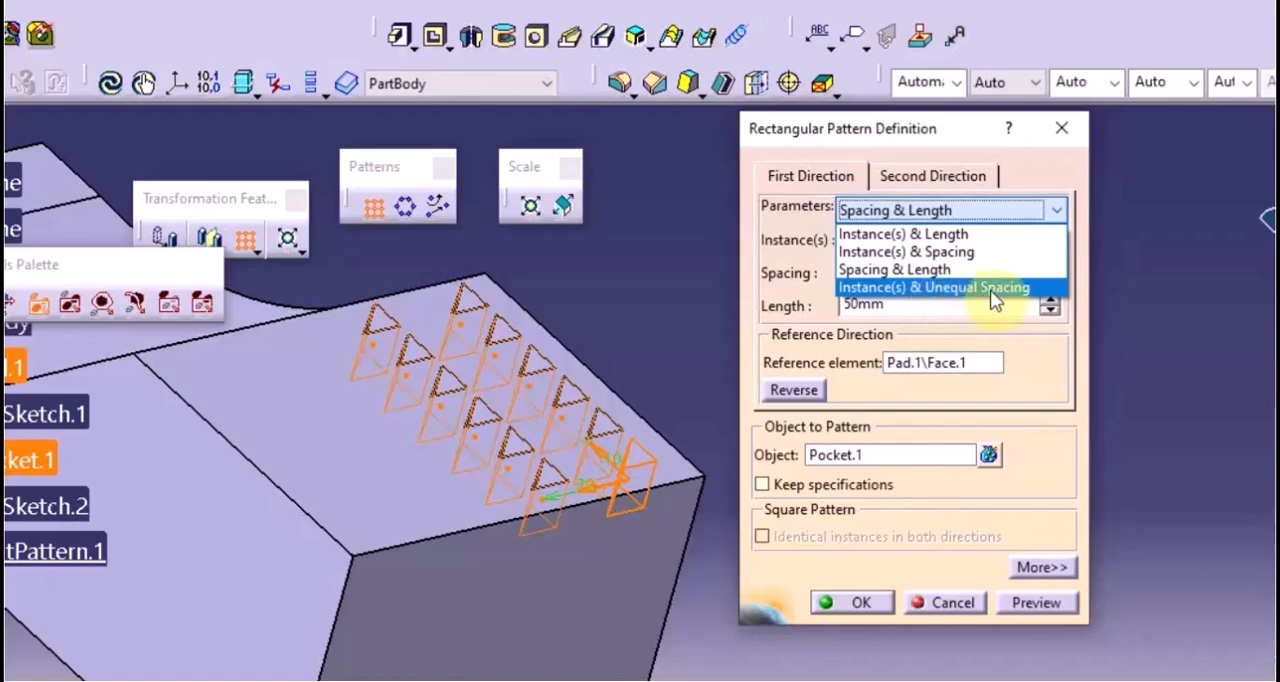
{"action": "left_click", "coordinate": [1007, 291]}
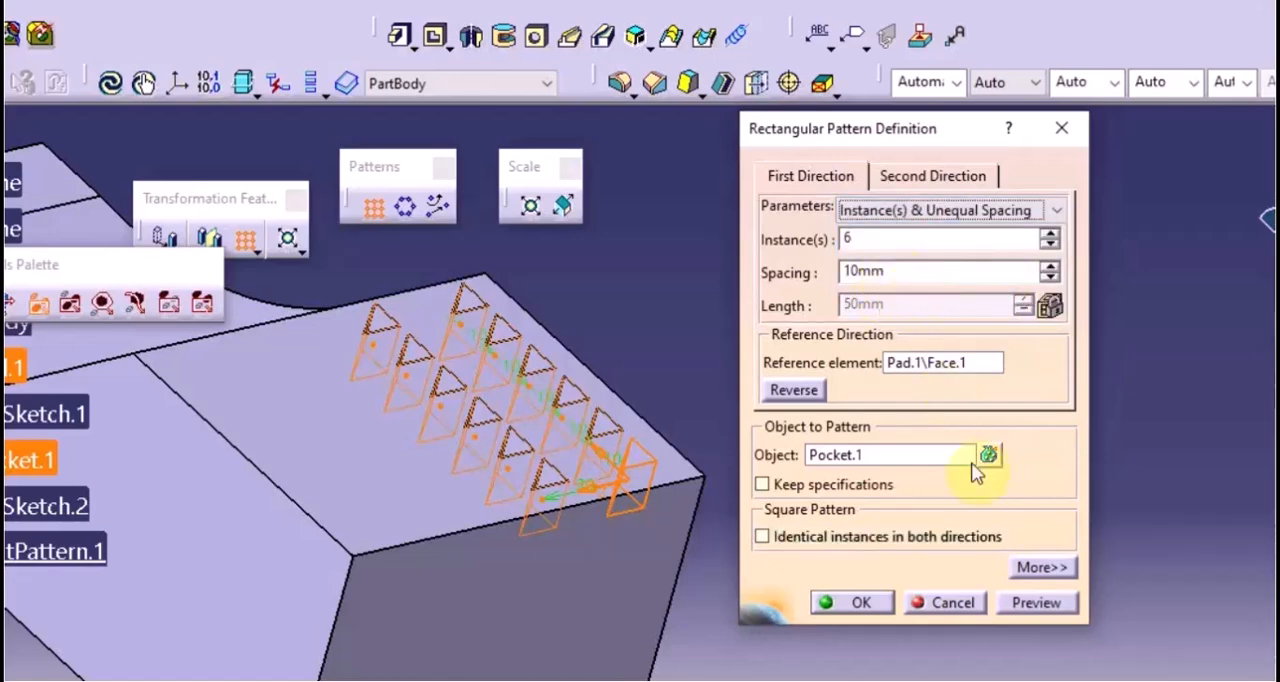
{"action": "double_click", "coordinate": [901, 277]}
{"action": "type", "text": "1"}
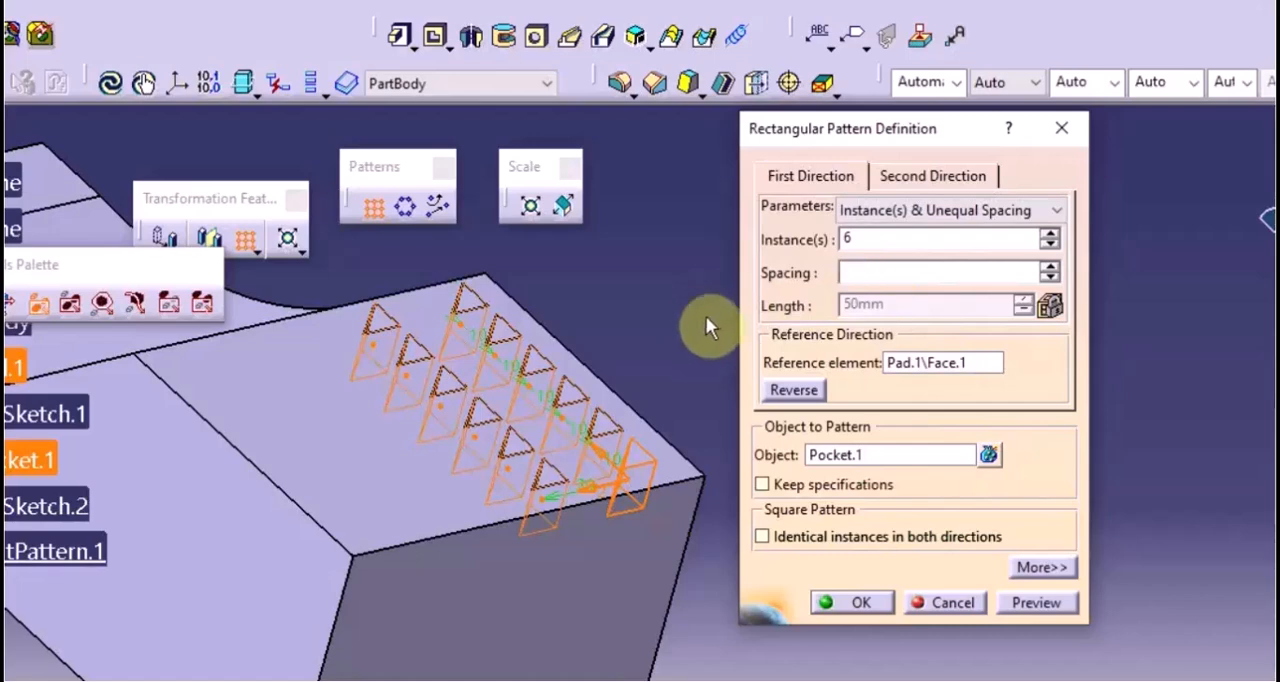
{"action": "type", "text": "5"}
{"action": "left_click", "coordinate": [1060, 603]}
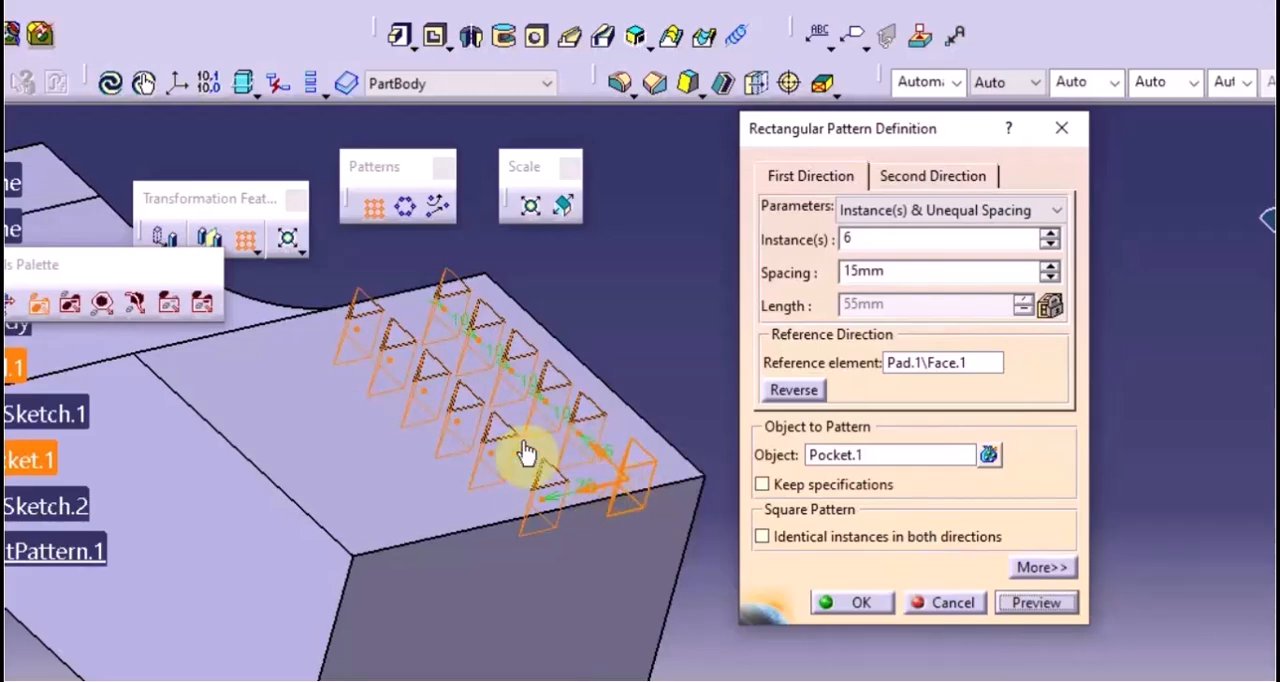
Increase the first direction's number of instances to 8
{"action": "middle_click_drag", "start_coordinate": [443, 363], "coordinate": [640, 540]}
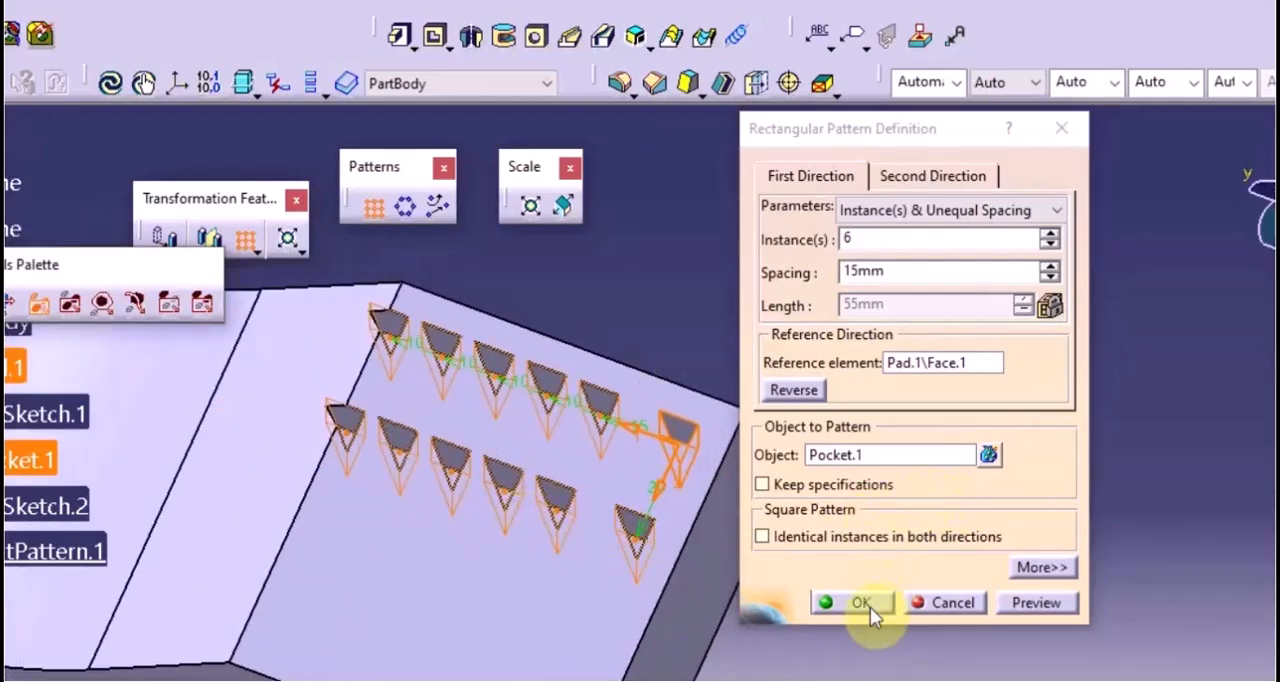
{"action": "left_click", "coordinate": [1049, 236]}
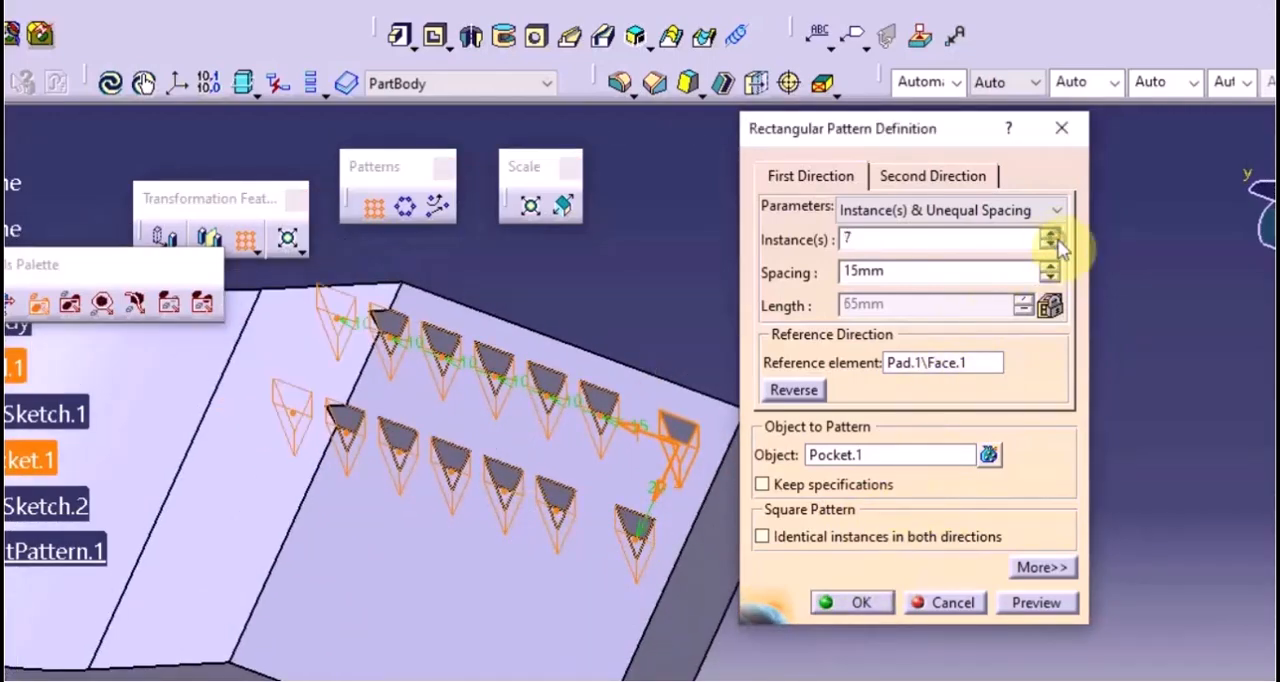
{"action": "left_click", "coordinate": [1052, 237]}
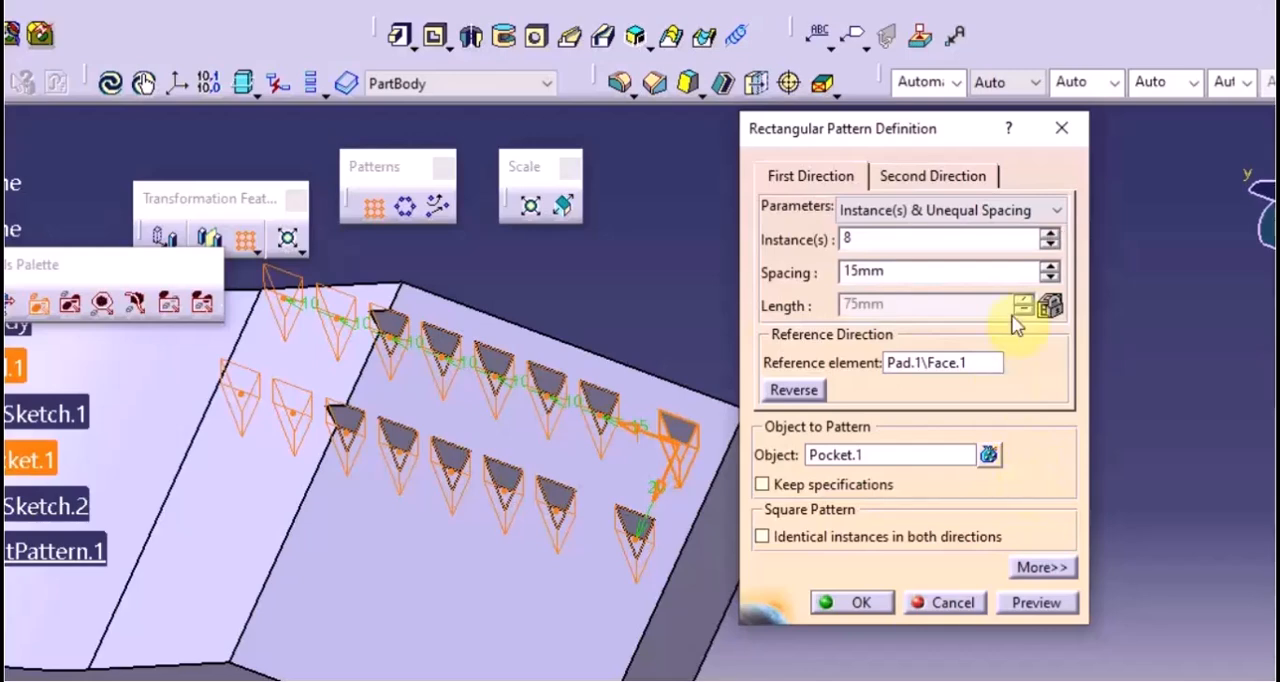
Set the first direction's number of instances to 5
{"action": "left_click", "coordinate": [909, 237]}
{"action": "key", "text": "BackSpace"}
{"action": "type", "text": "5"}
{"action": "left_click", "coordinate": [860, 598]}
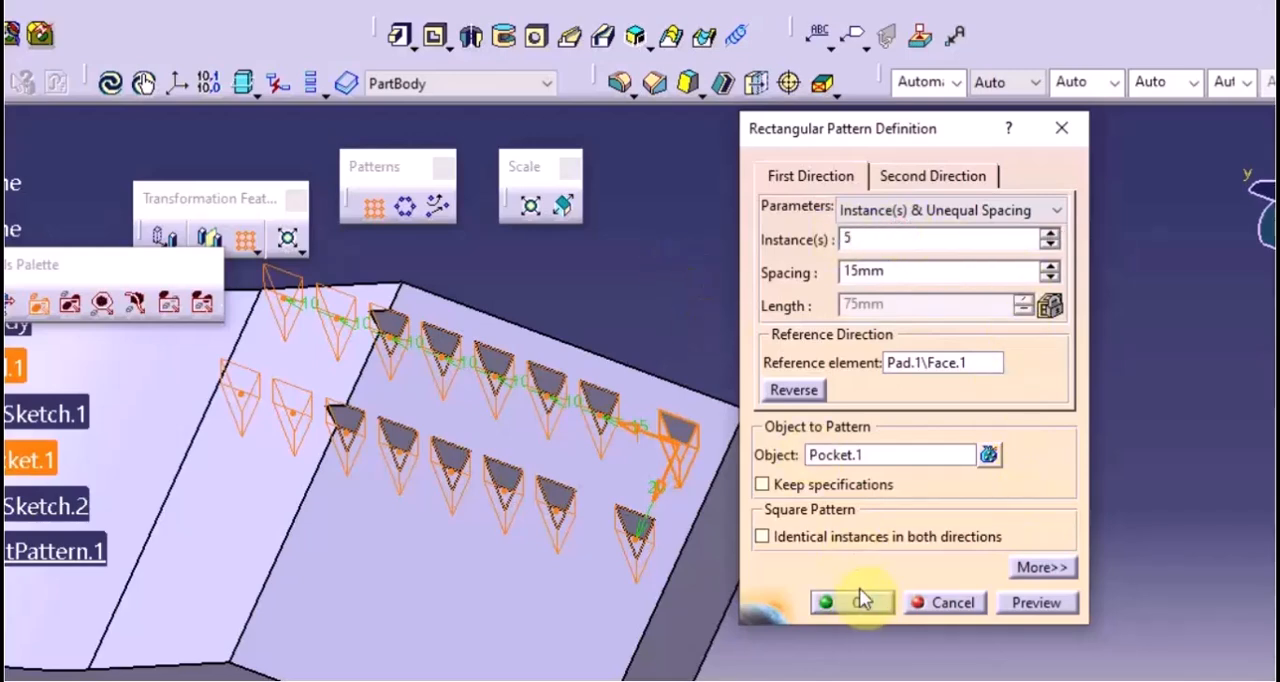
Switch the second direction's parameters to Instance(s) & Length with 3 instances and preview the pattern
{"action": "left_click", "coordinate": [933, 176]}
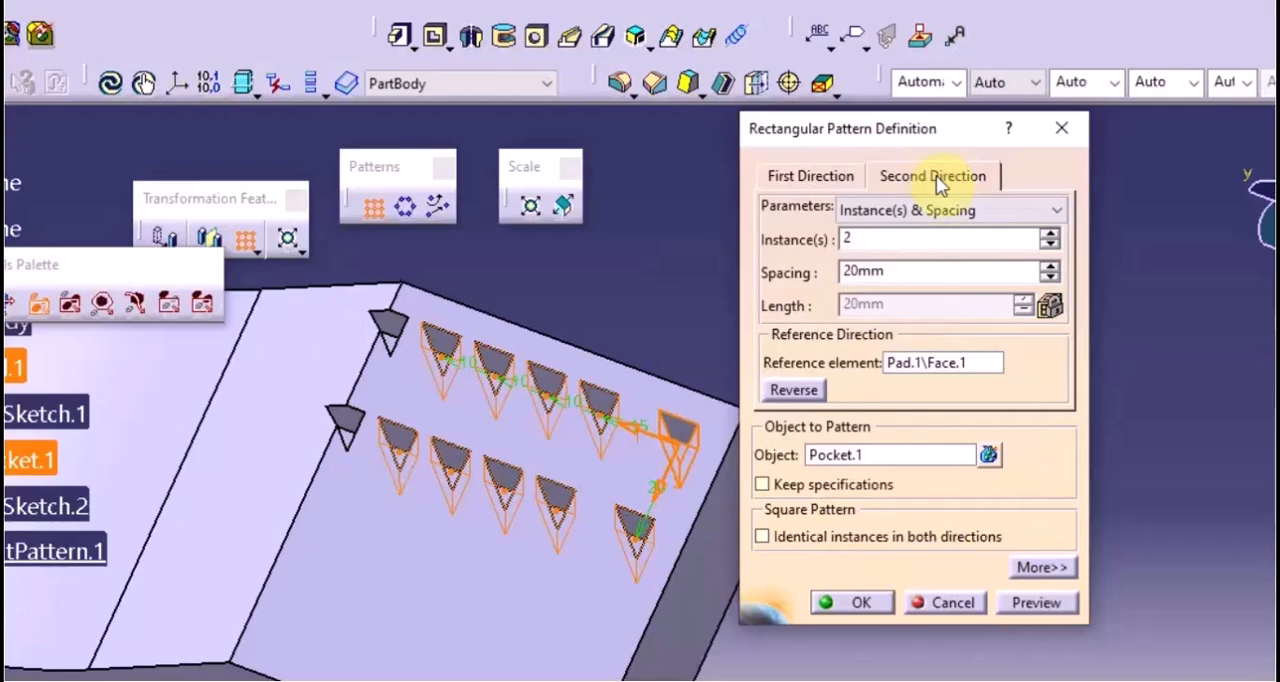
{"action": "left_click", "coordinate": [956, 211]}
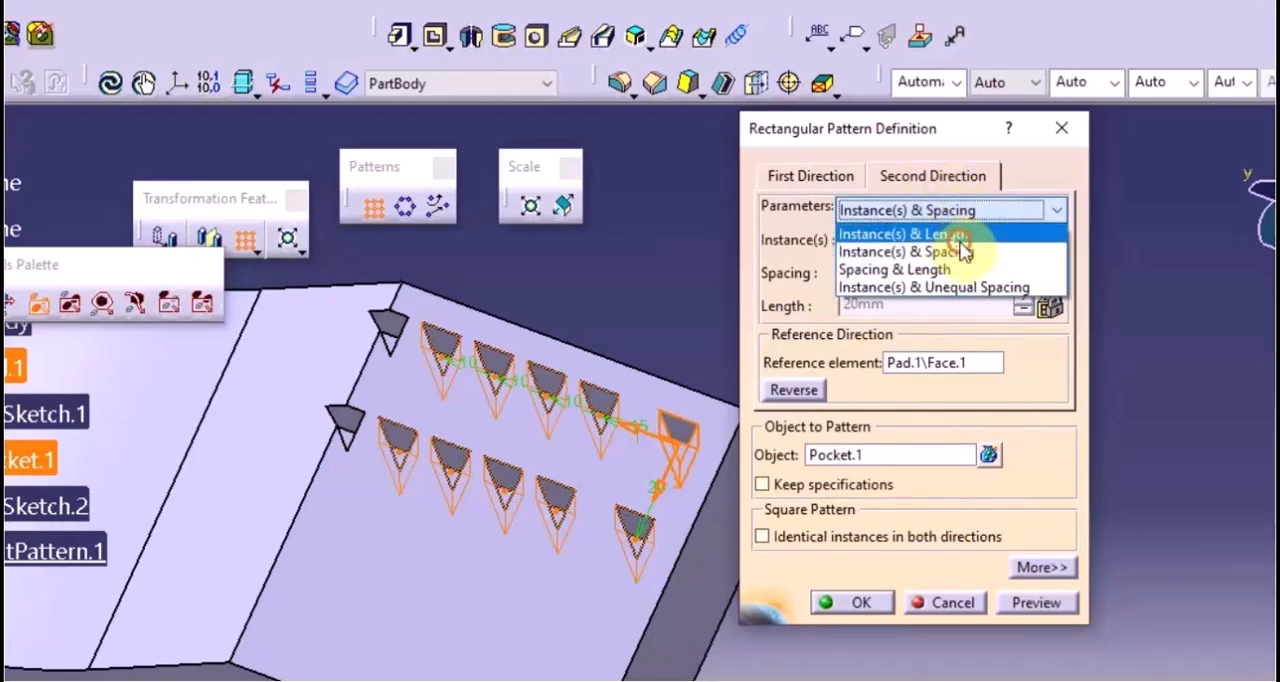
{"action": "left_click", "coordinate": [960, 238]}
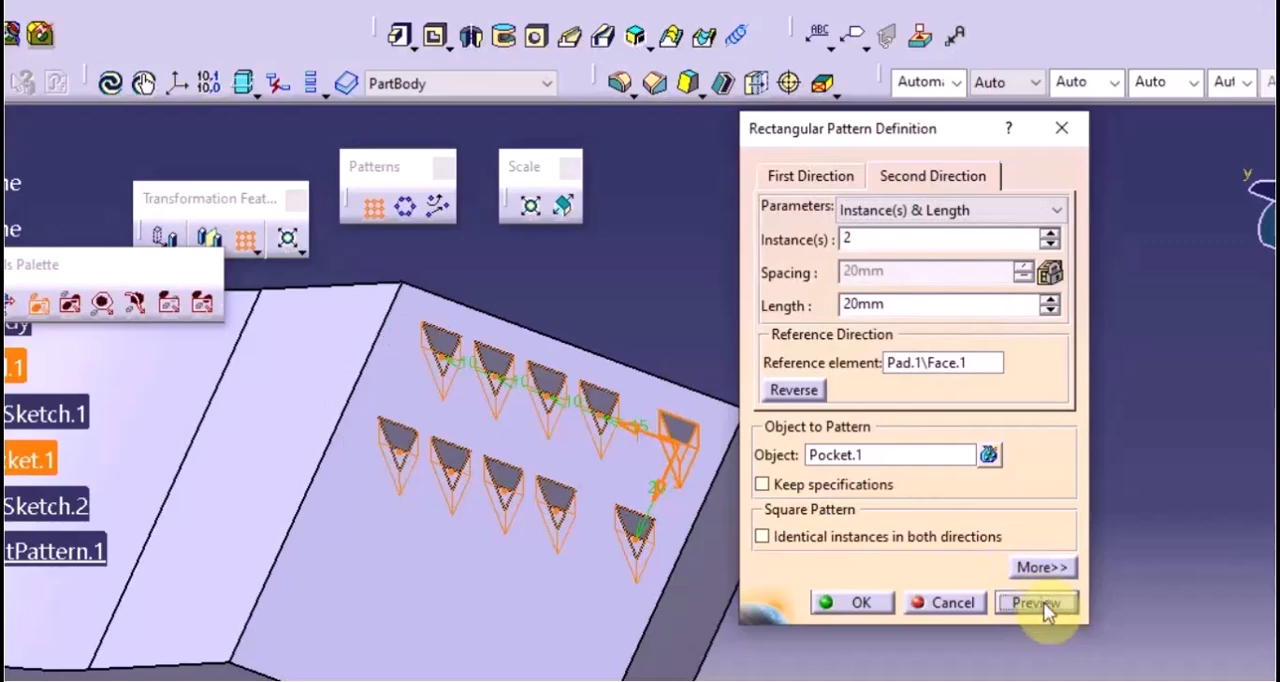
{"action": "left_click", "coordinate": [1050, 233]}
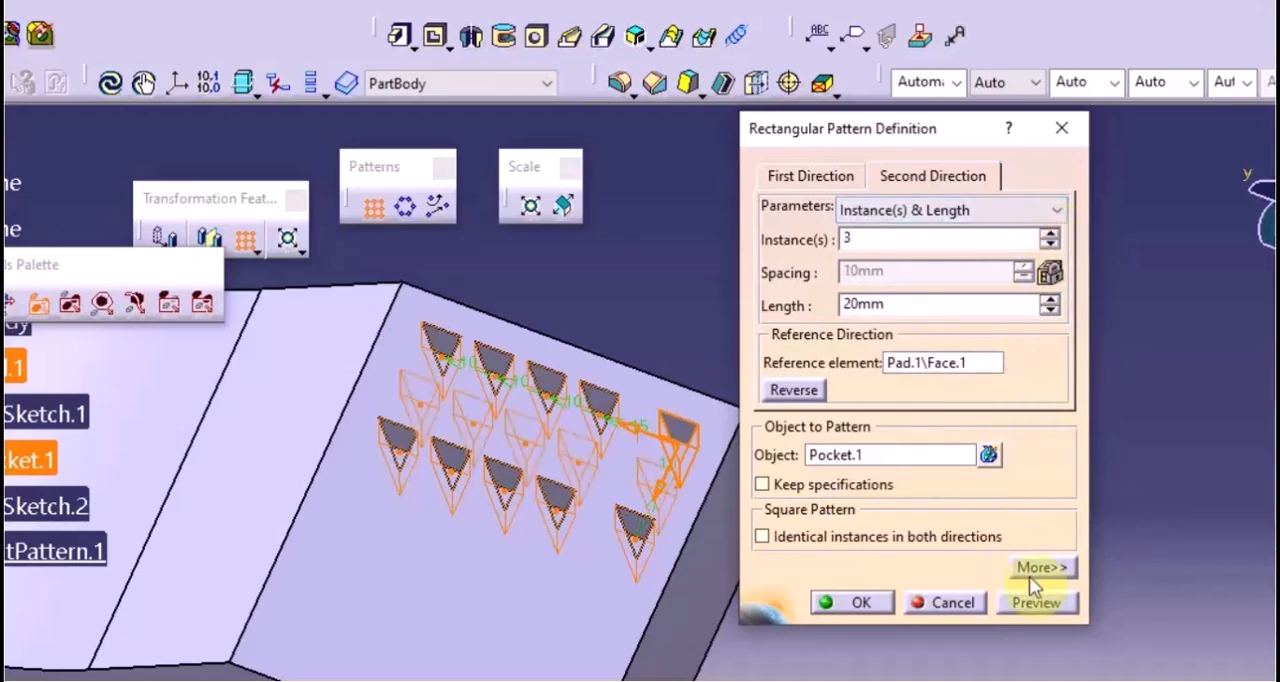
{"action": "left_click", "coordinate": [1030, 604]}
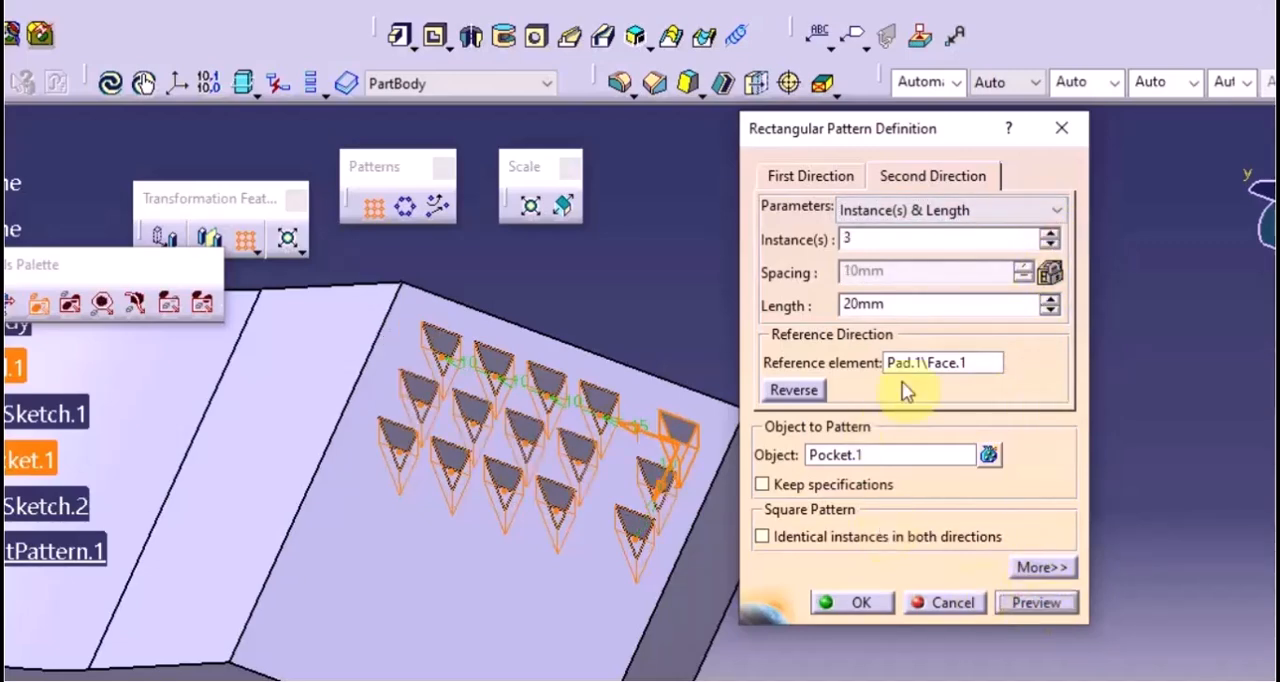
Set the second direction's length to 30 mm and preview the pattern
{"action": "double_click", "coordinate": [903, 306]}
{"action": "key", "text": "BackSpace"}
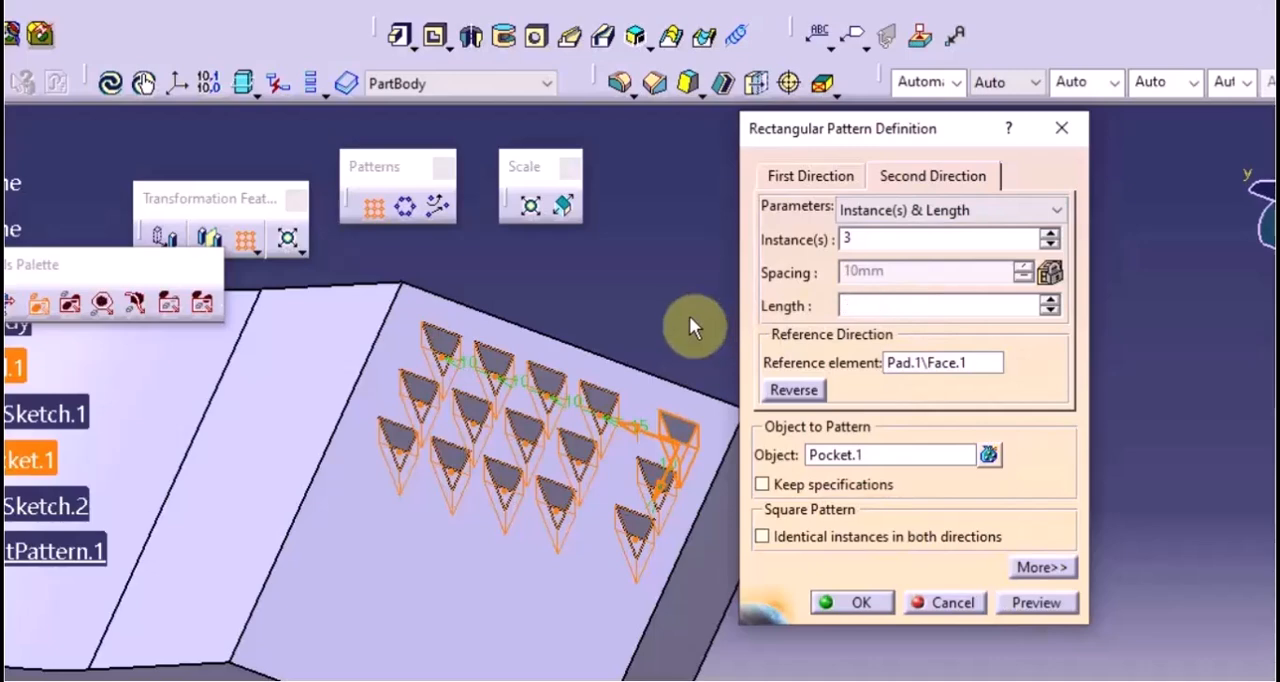
{"action": "type", "text": "30"}
{"action": "left_click", "coordinate": [1060, 602]}
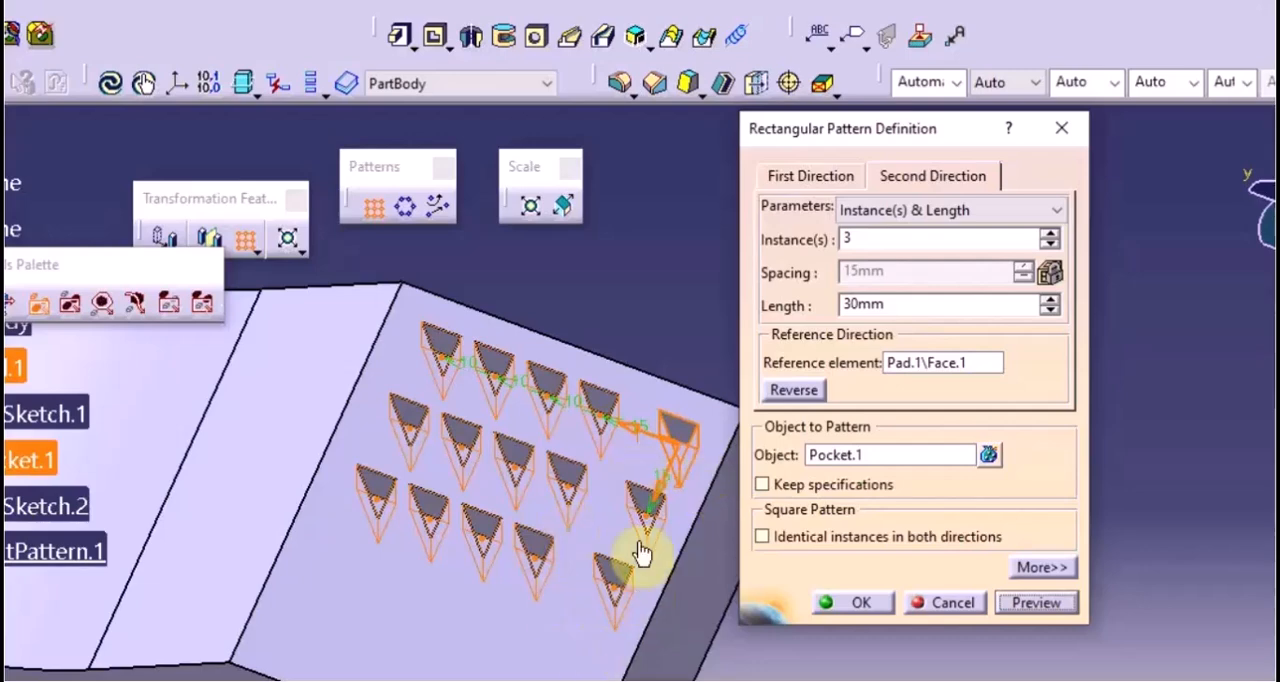
Switch the second direction's parameters to Instance(s) & Spacing, raise the number of instances to 4, and accept the pocket pattern
{"action": "left_click", "coordinate": [890, 210]}
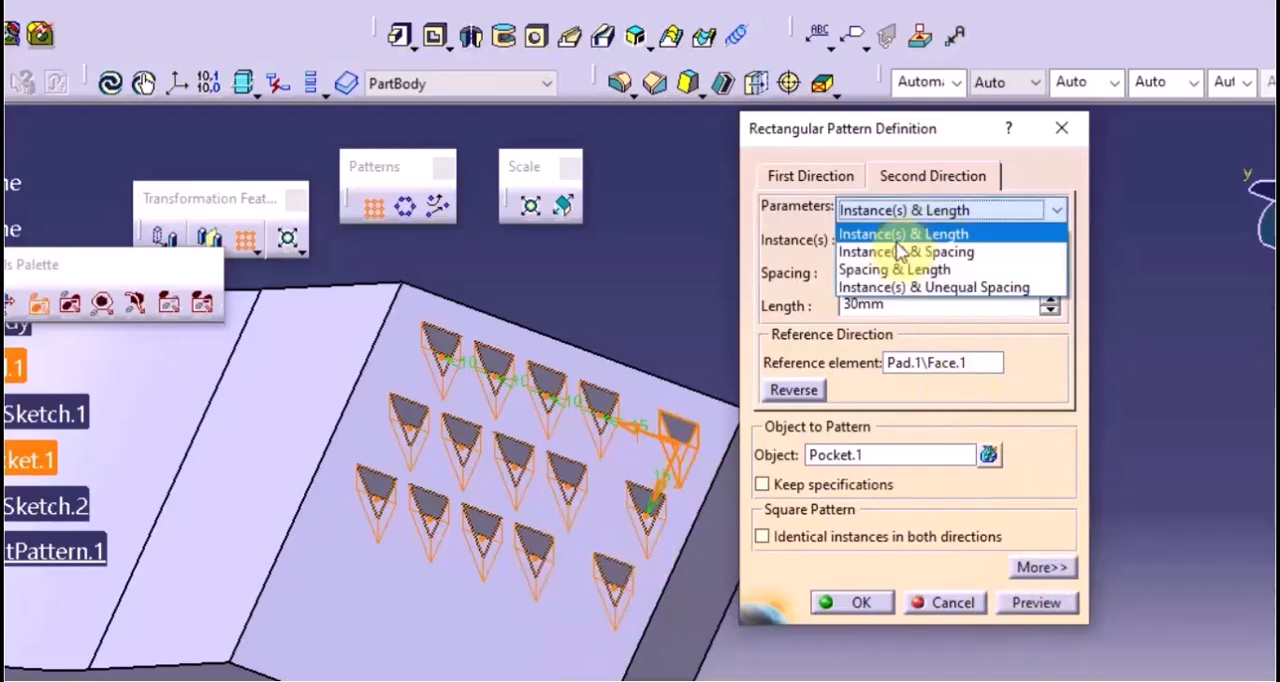
{"action": "left_click", "coordinate": [905, 253]}
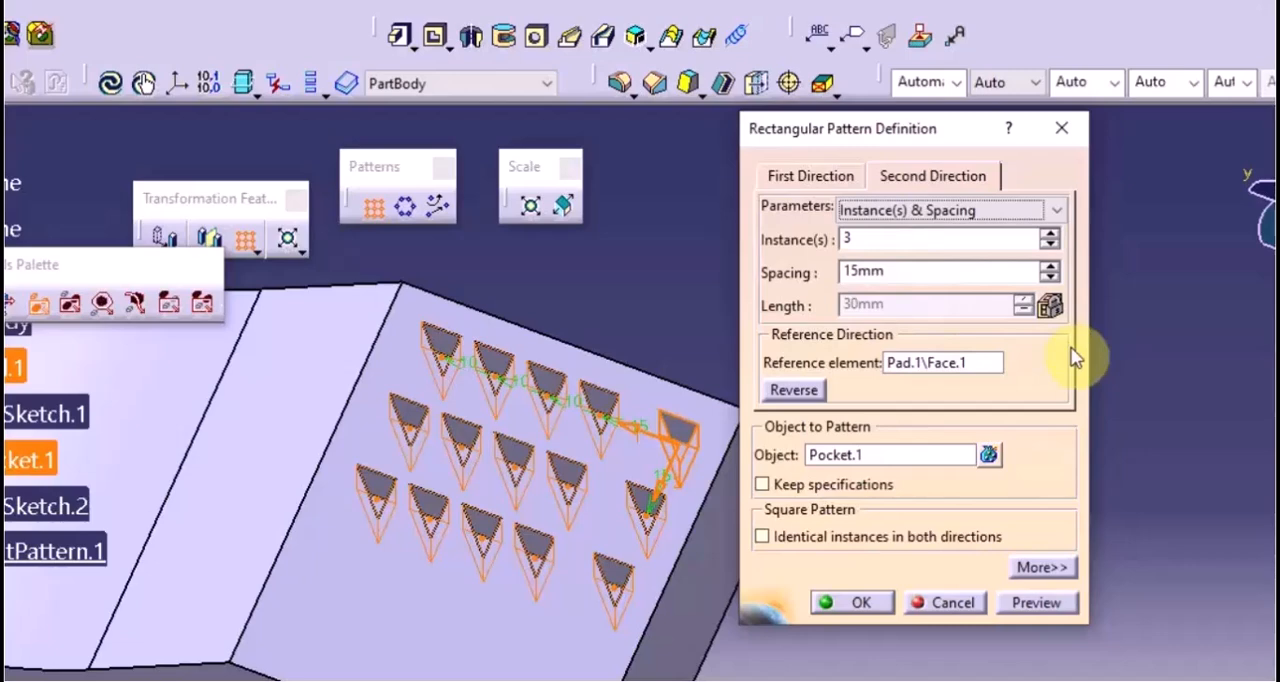
{"action": "left_click", "coordinate": [1049, 235]}
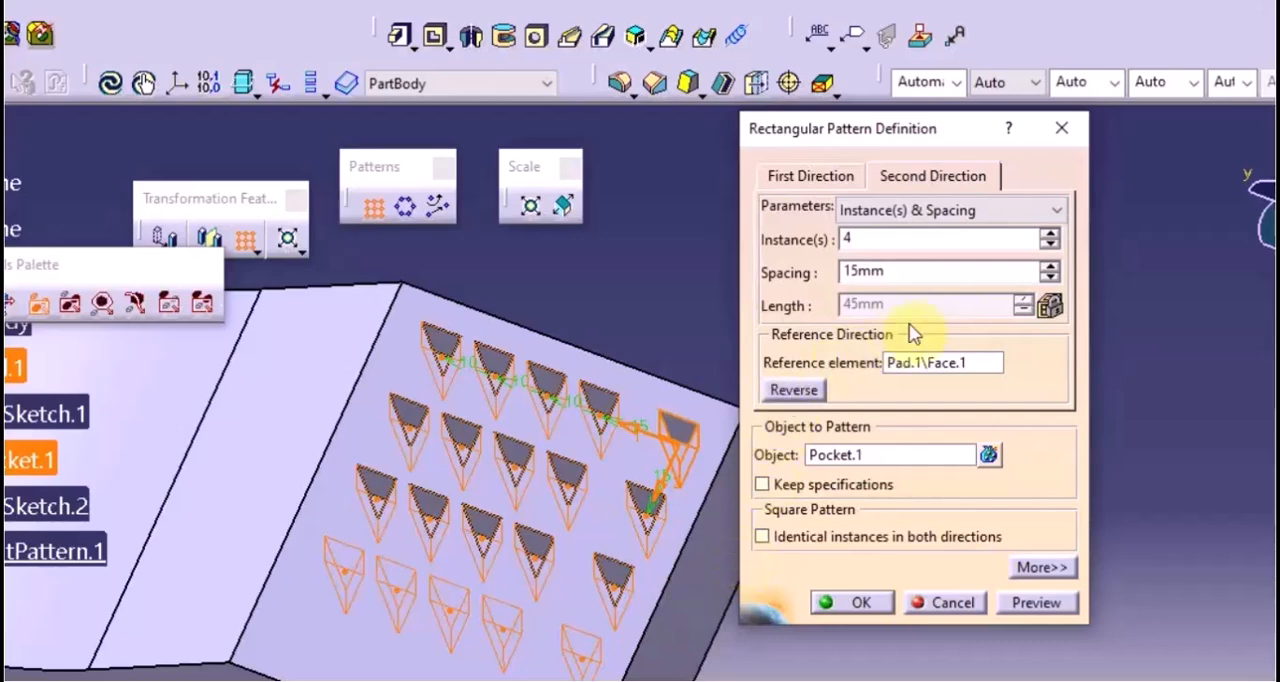
{"action": "left_click", "coordinate": [962, 212]}
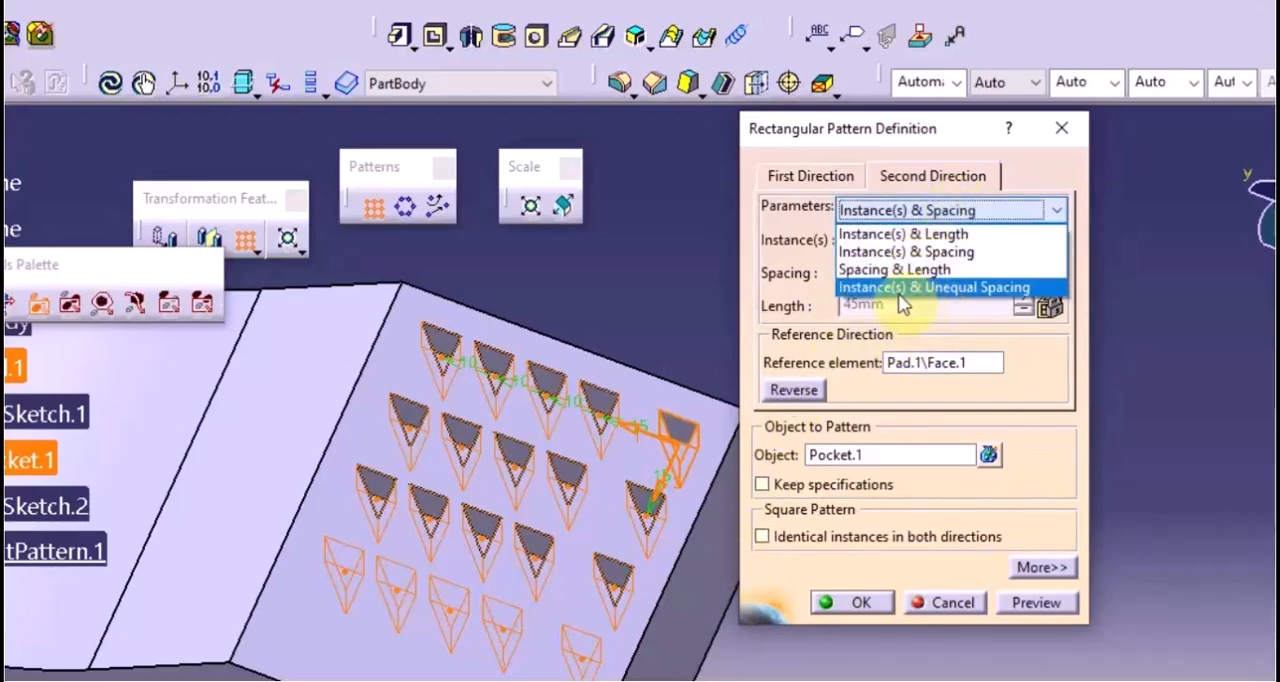
{"action": "left_click", "coordinate": [1031, 348]}
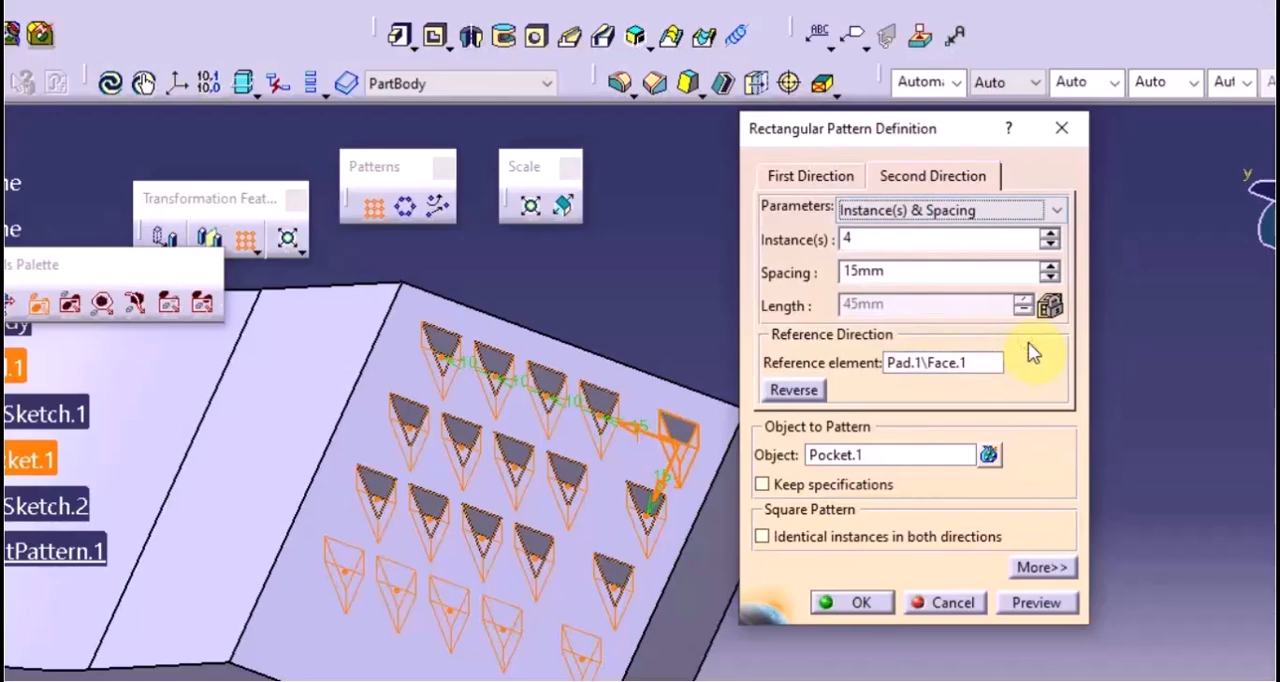
{"action": "left_click", "coordinate": [847, 609]}
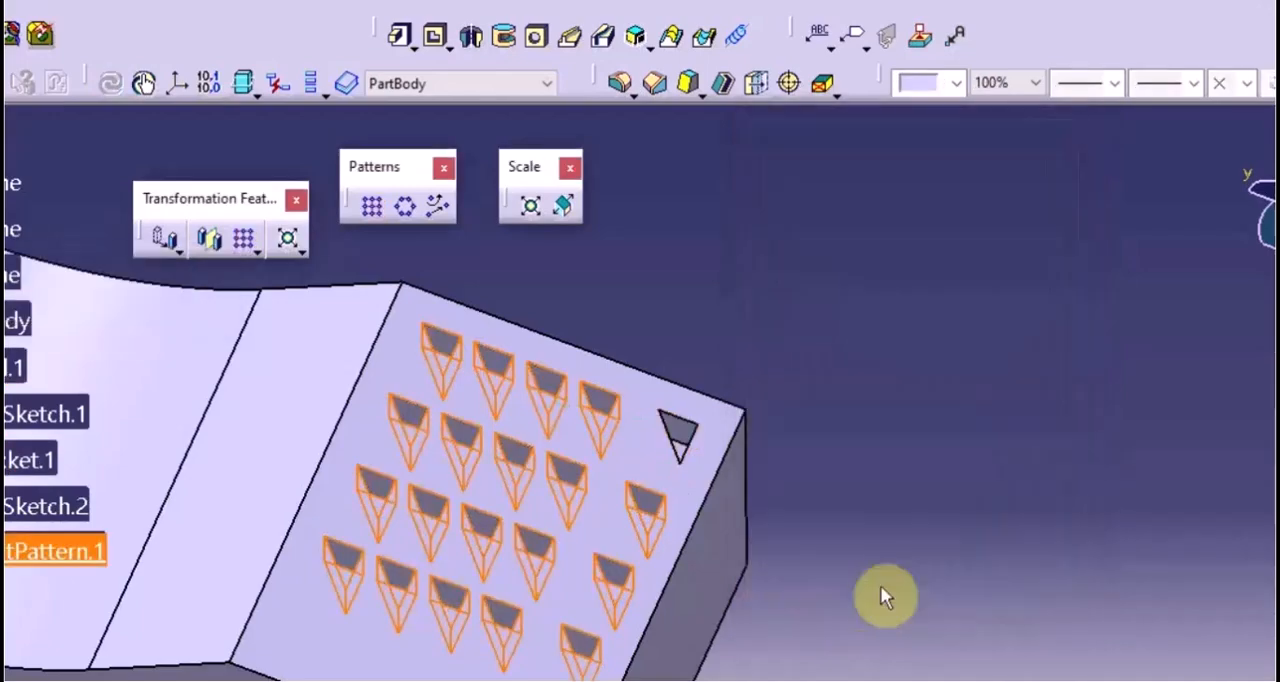
Start a new sketch on the block's flat top face that carries the triangular pockets
{"action": "left_click", "coordinate": [880, 587]}
{"action": "middle_click_drag", "start_coordinate": [731, 497], "coordinate": [1008, 437]}
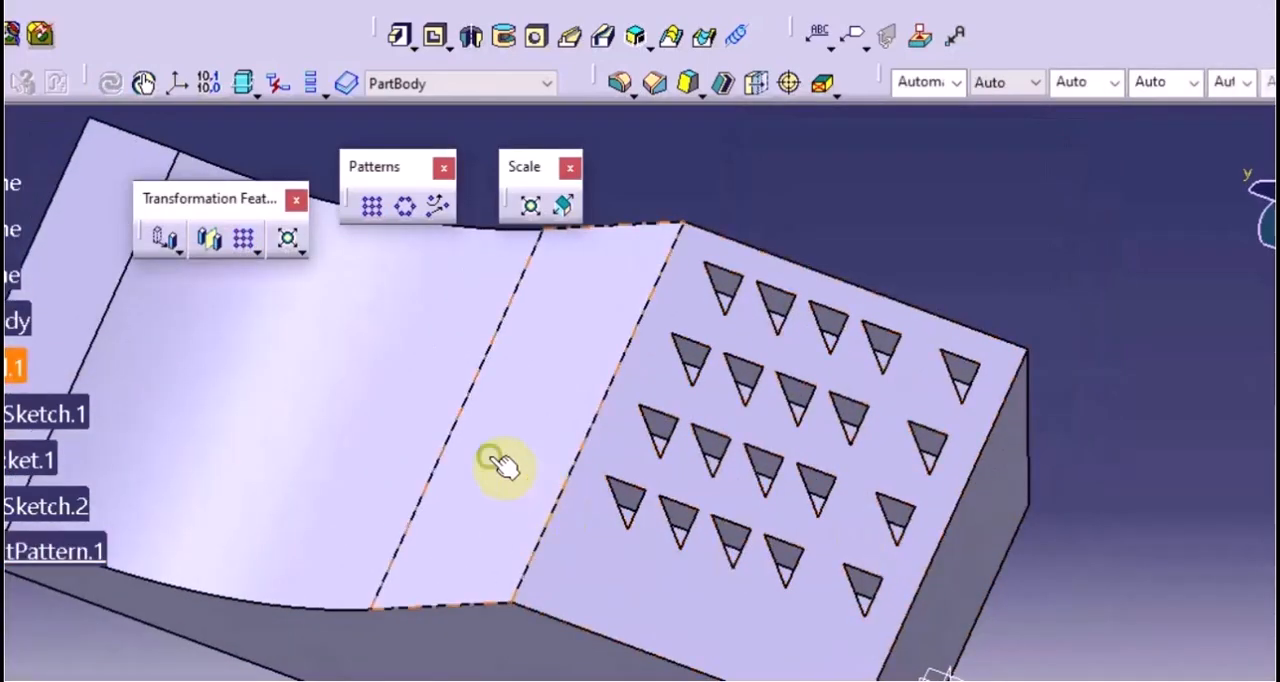
{"action": "middle_click_drag", "start_coordinate": [500, 463], "coordinate": [735, 475]}
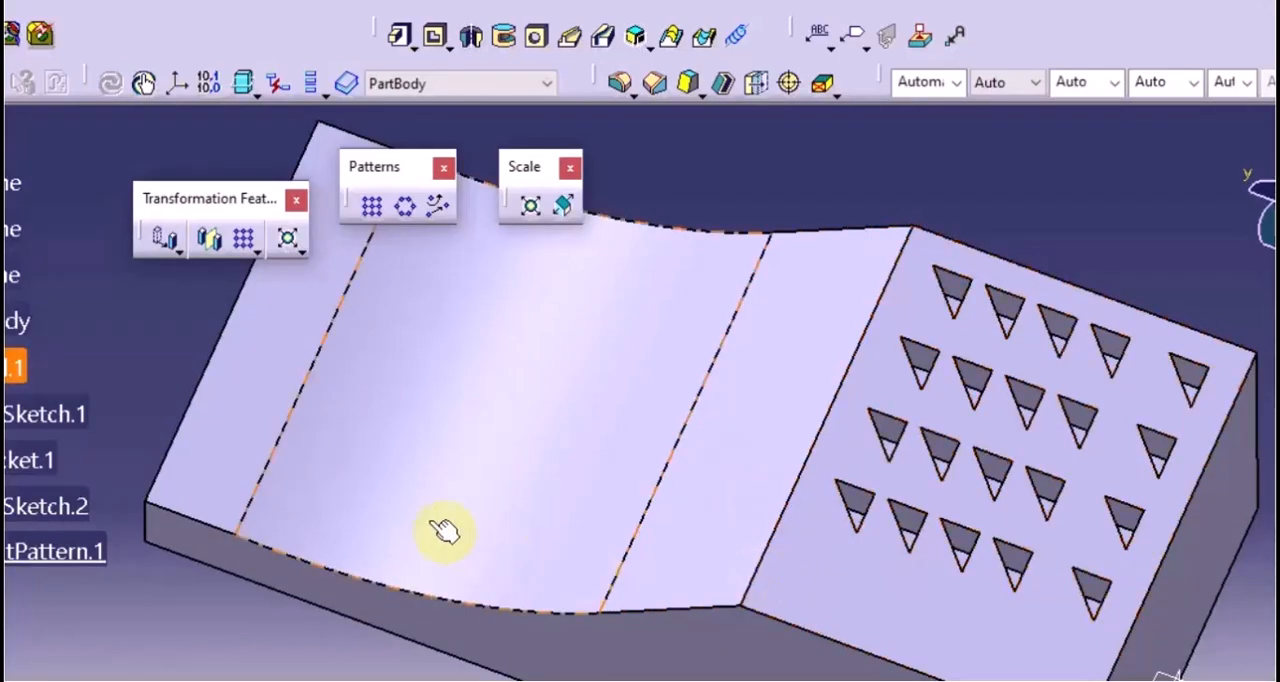
{"action": "middle_click_drag", "start_coordinate": [443, 531], "coordinate": [514, 586]}
{"action": "left_click", "coordinate": [955, 527]}
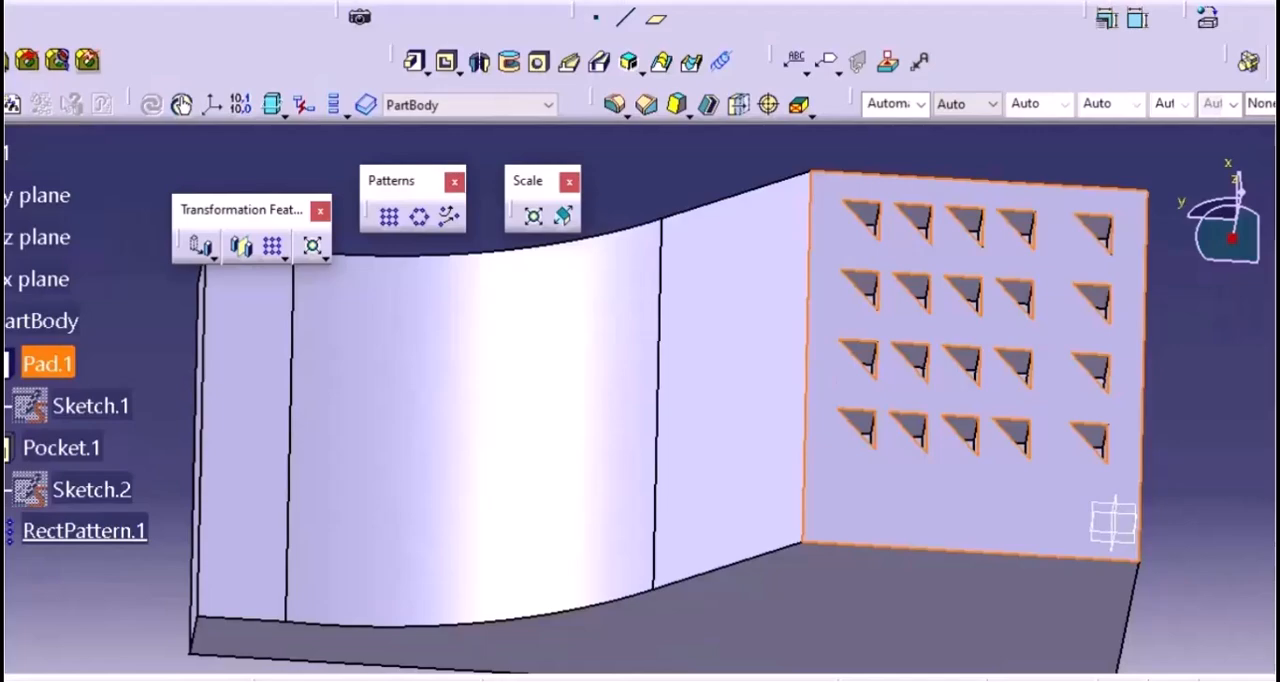
{"action": "left_click", "coordinate": [1258, 200]}
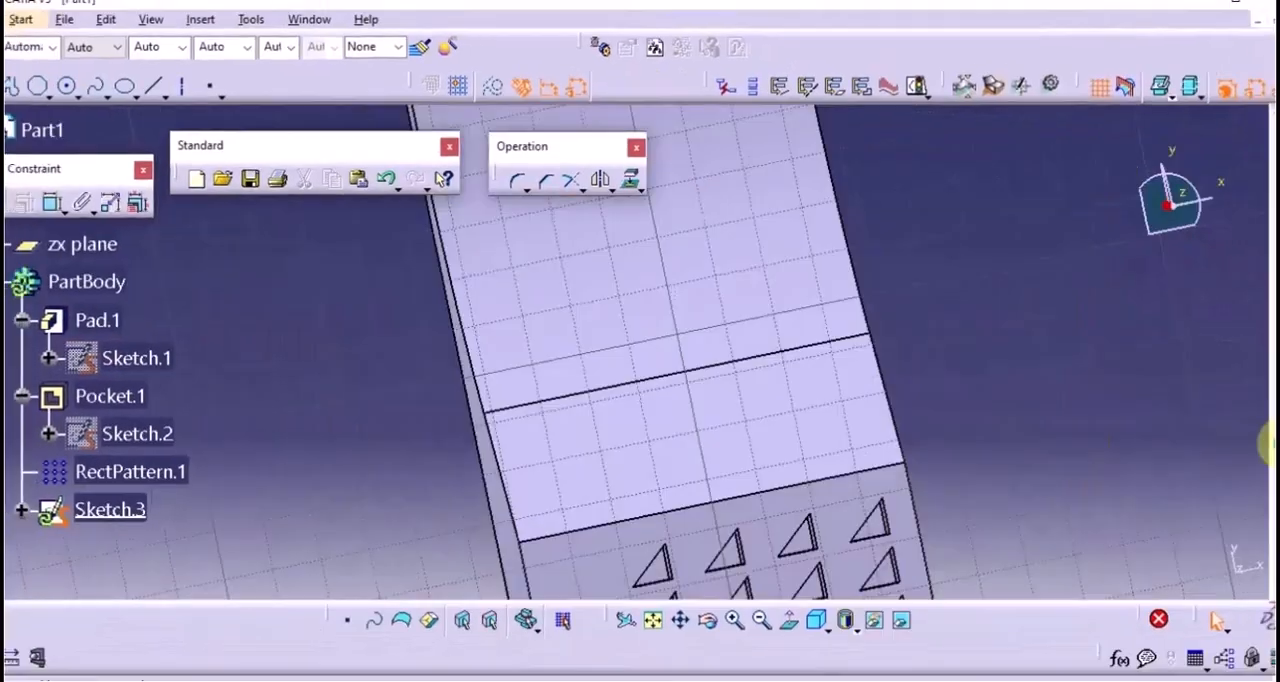
{"action": "middle_click_drag", "start_coordinate": [626, 482], "coordinate": [619, 492]}
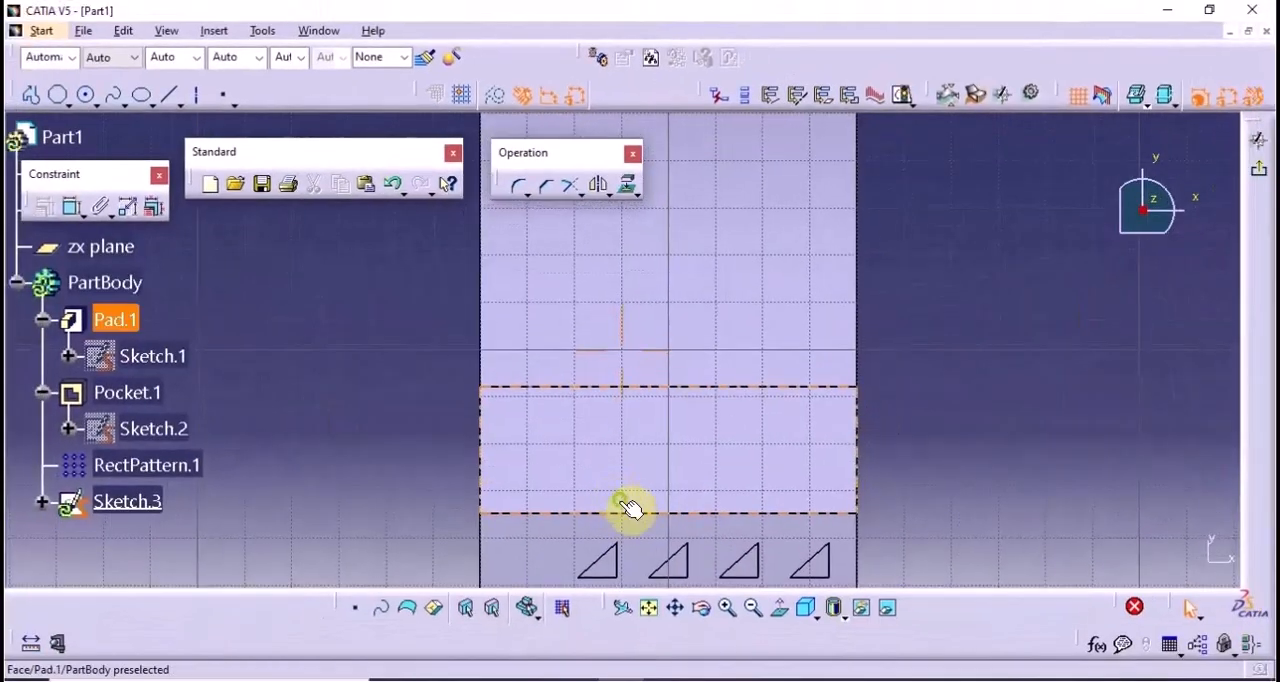
Sketch a rectangle about 11.9 mm by 7.7 mm over the inclined face beside the pockets and exit the sketch
{"action": "left_click", "coordinate": [67, 104]}
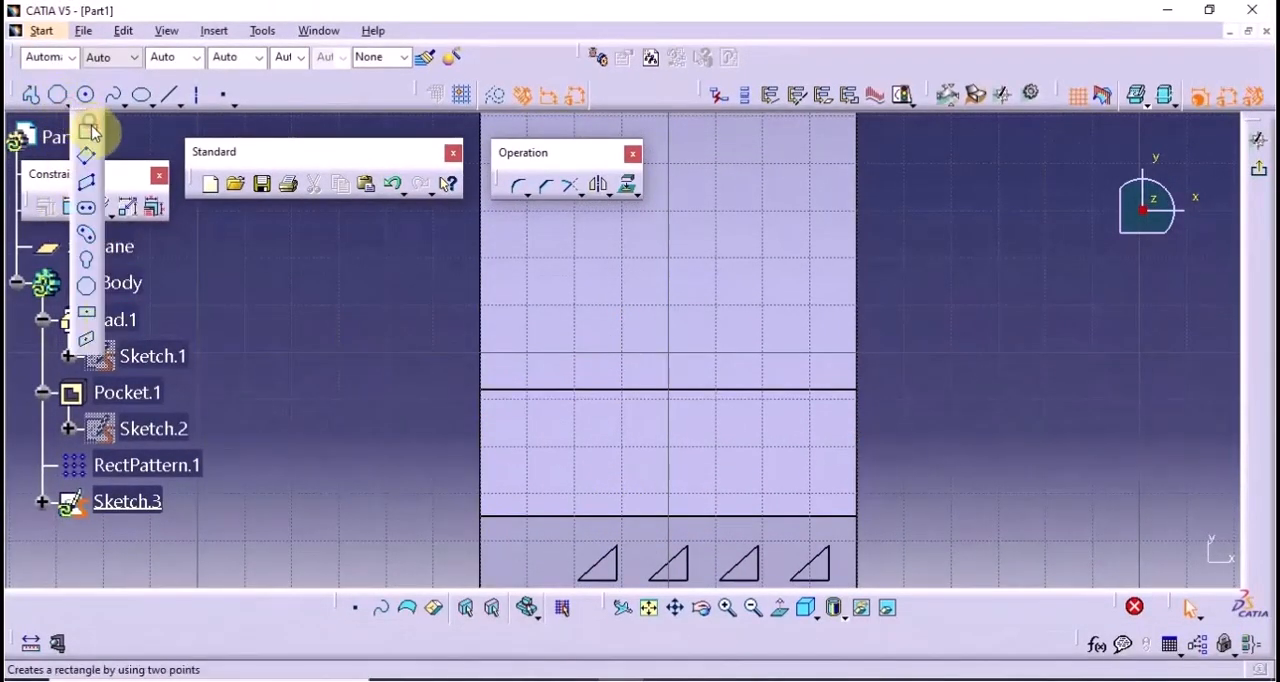
{"action": "left_click", "coordinate": [90, 124]}
{"action": "left_click", "coordinate": [583, 441]}
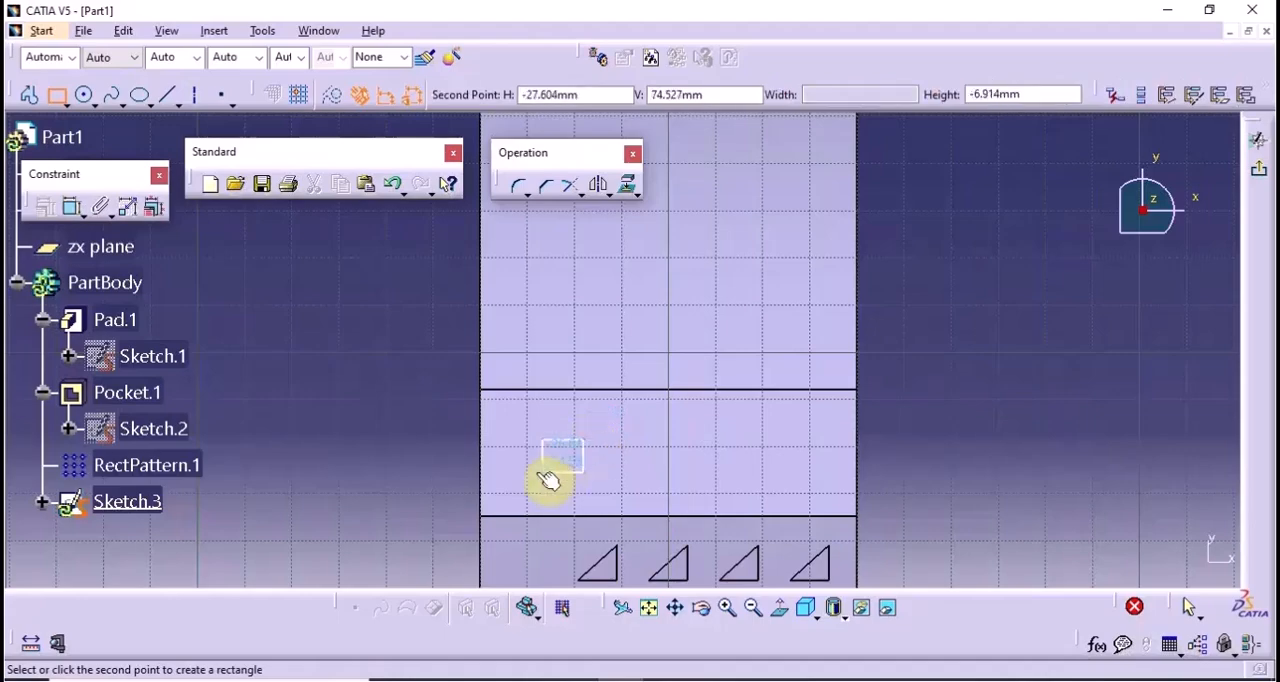
{"action": "left_click", "coordinate": [527, 478]}
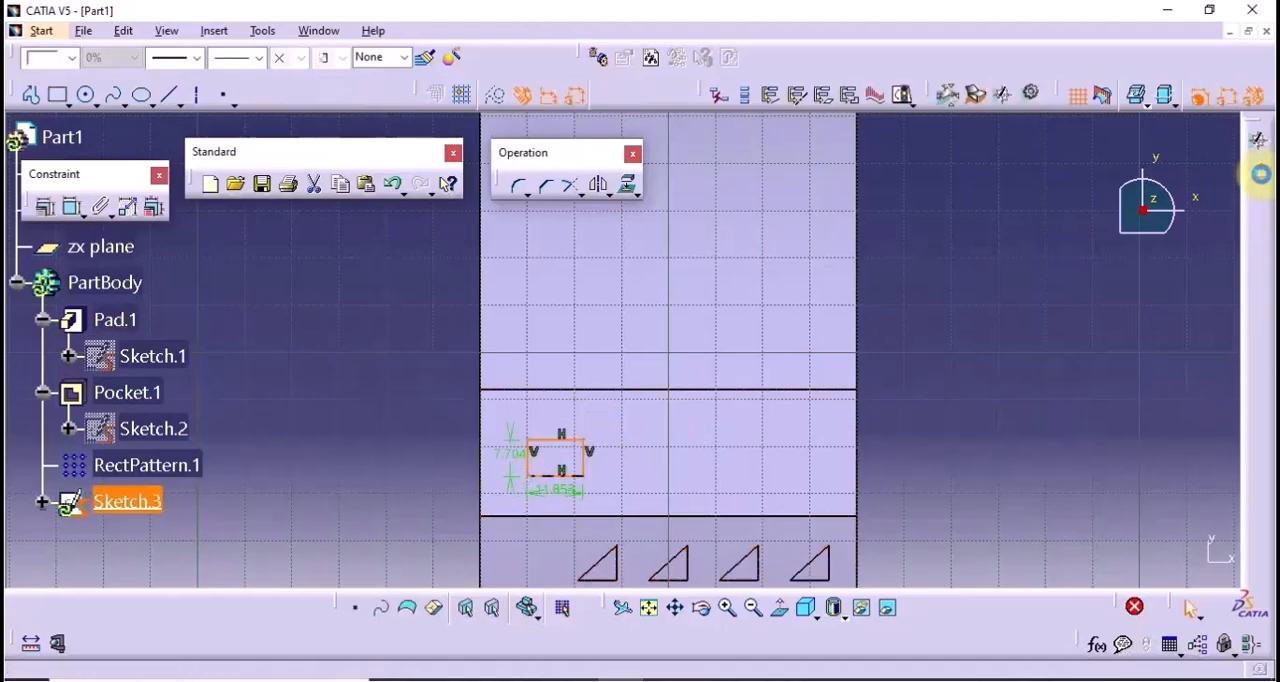
{"action": "left_click", "coordinate": [1258, 168]}
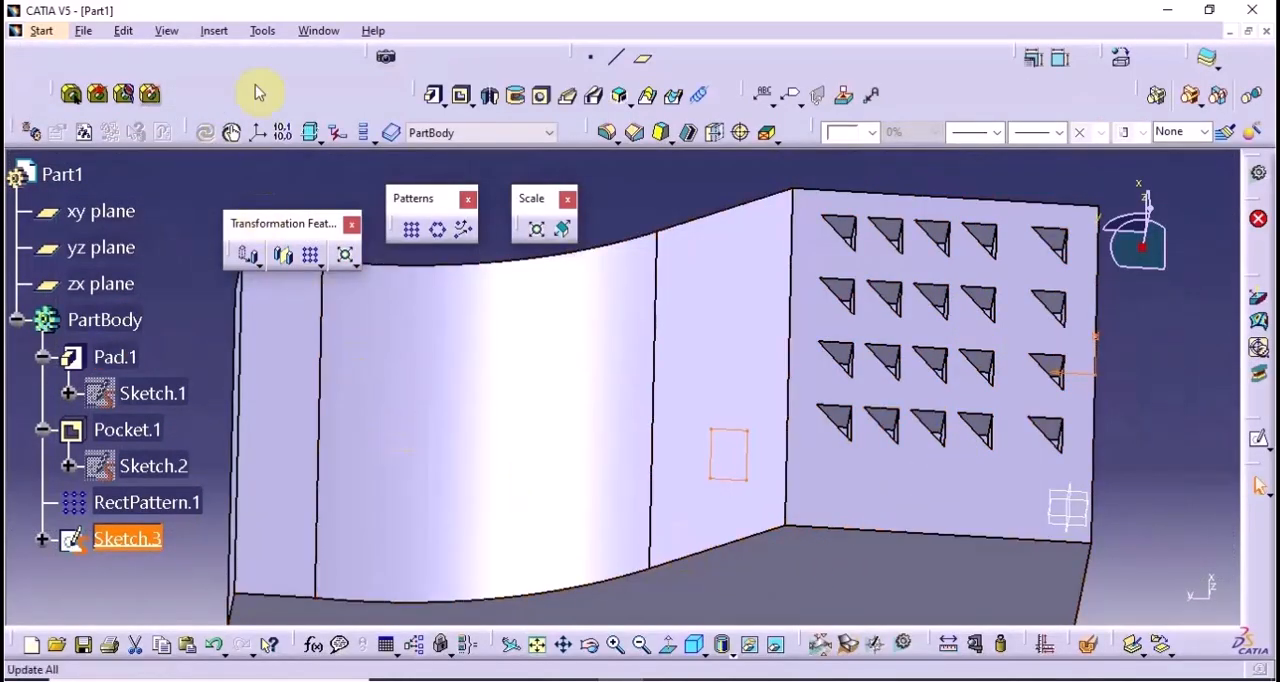
Pad the rectangle sketch using the Up to next limit with no offset, joining it to the inclined face
{"action": "left_click", "coordinate": [438, 94]}
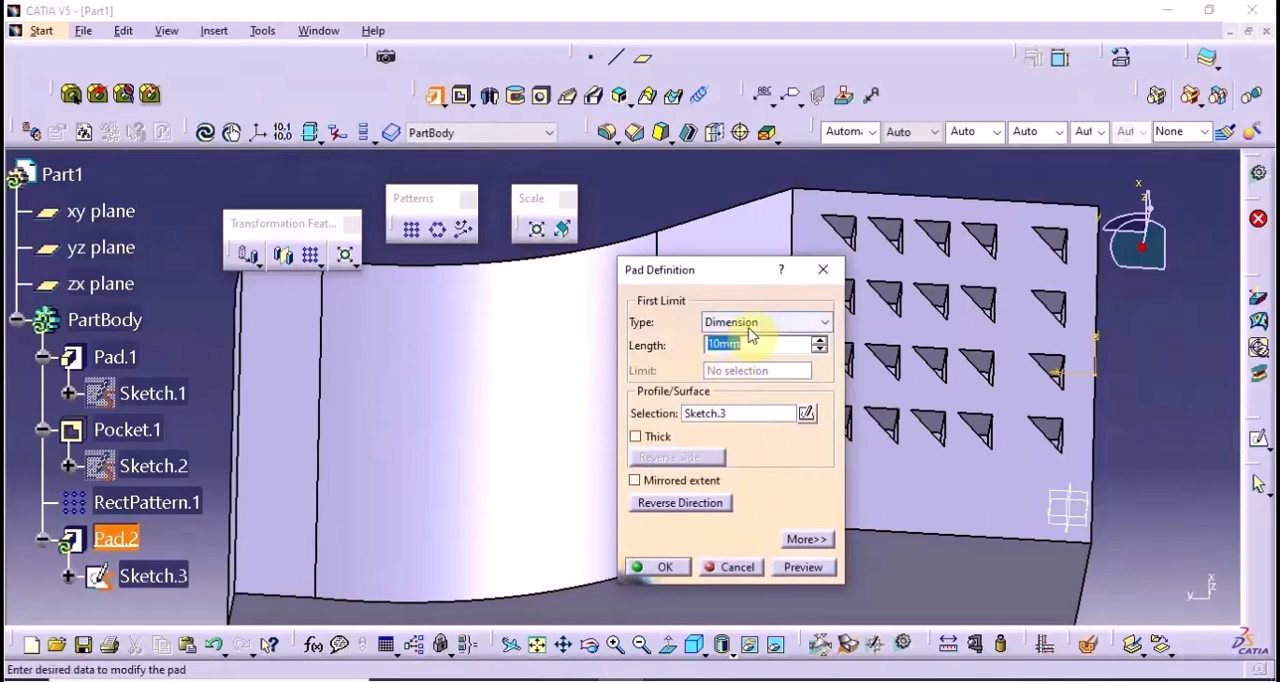
{"action": "left_click", "coordinate": [749, 322]}
{"action": "left_click", "coordinate": [745, 356]}
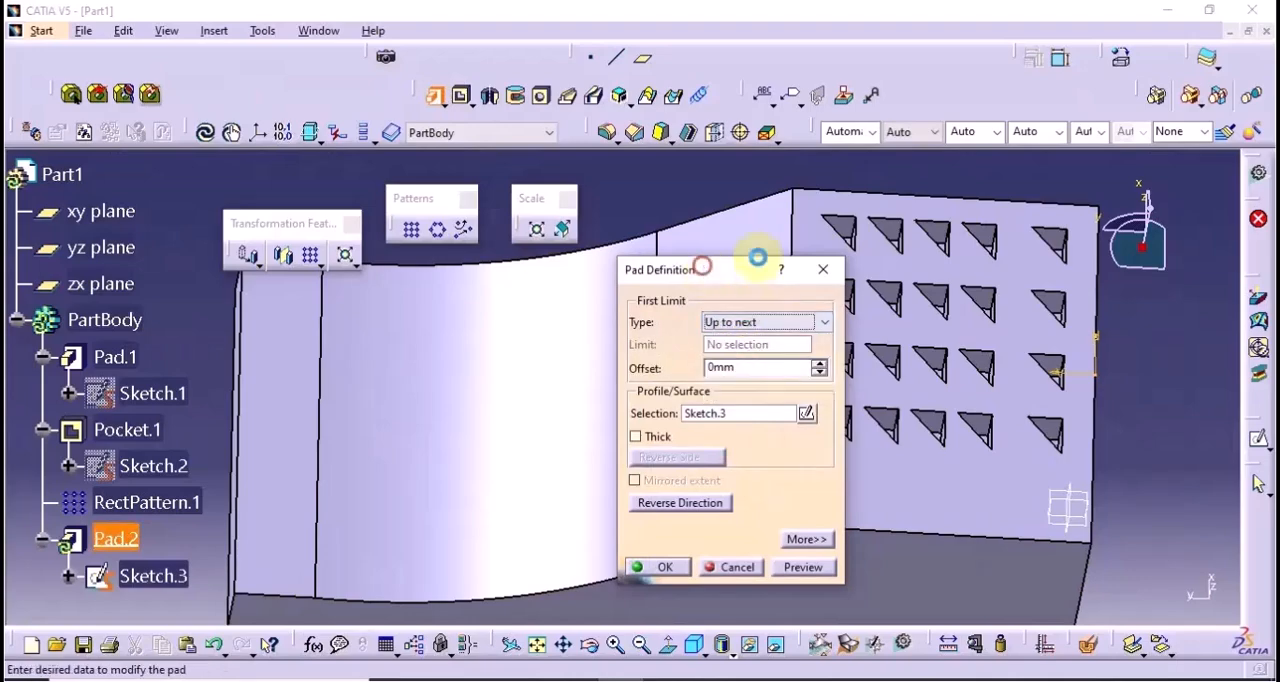
{"action": "left_click_drag", "start_coordinate": [757, 263], "coordinate": [961, 192]}
{"action": "left_click", "coordinate": [1010, 496]}
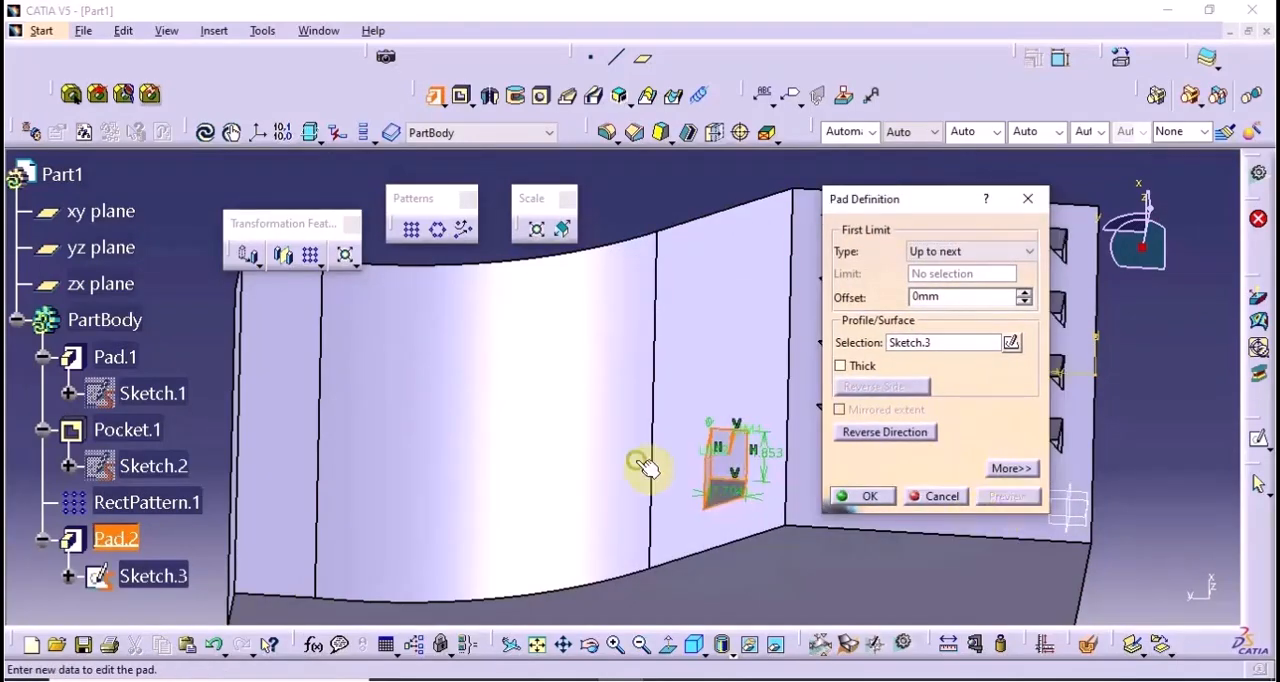
{"action": "middle_click_drag", "start_coordinate": [646, 466], "coordinate": [660, 375]}
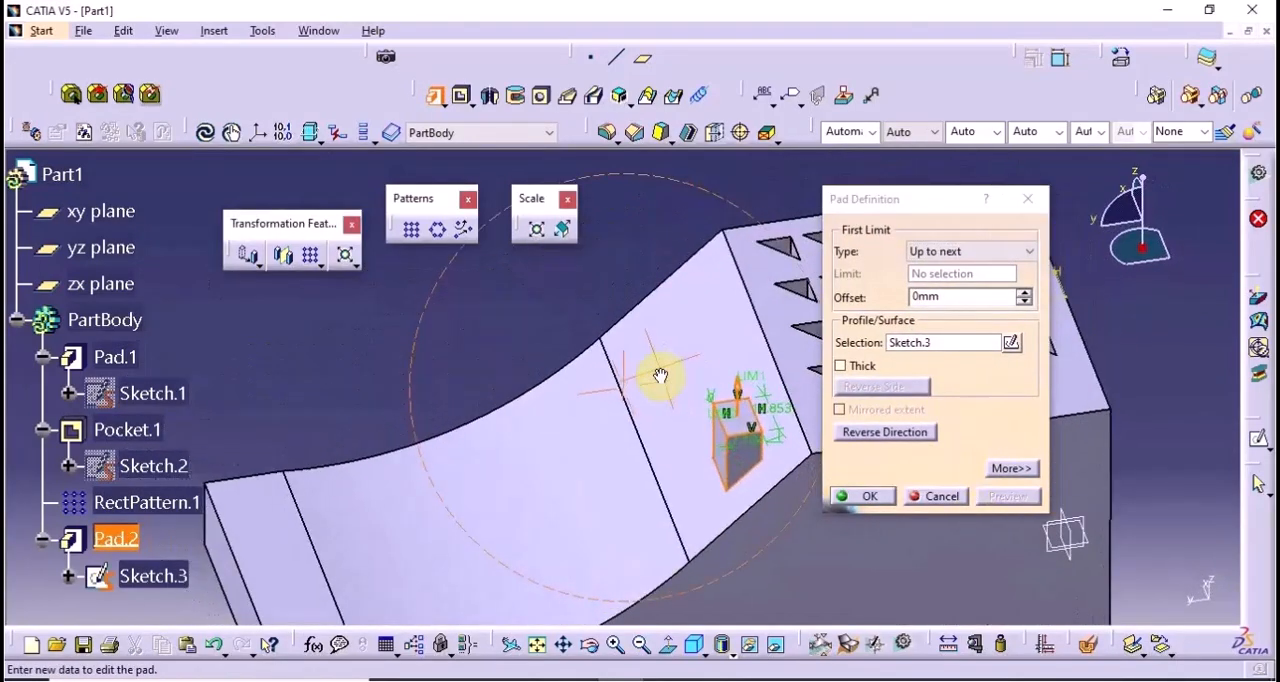
{"action": "left_click", "coordinate": [856, 496]}
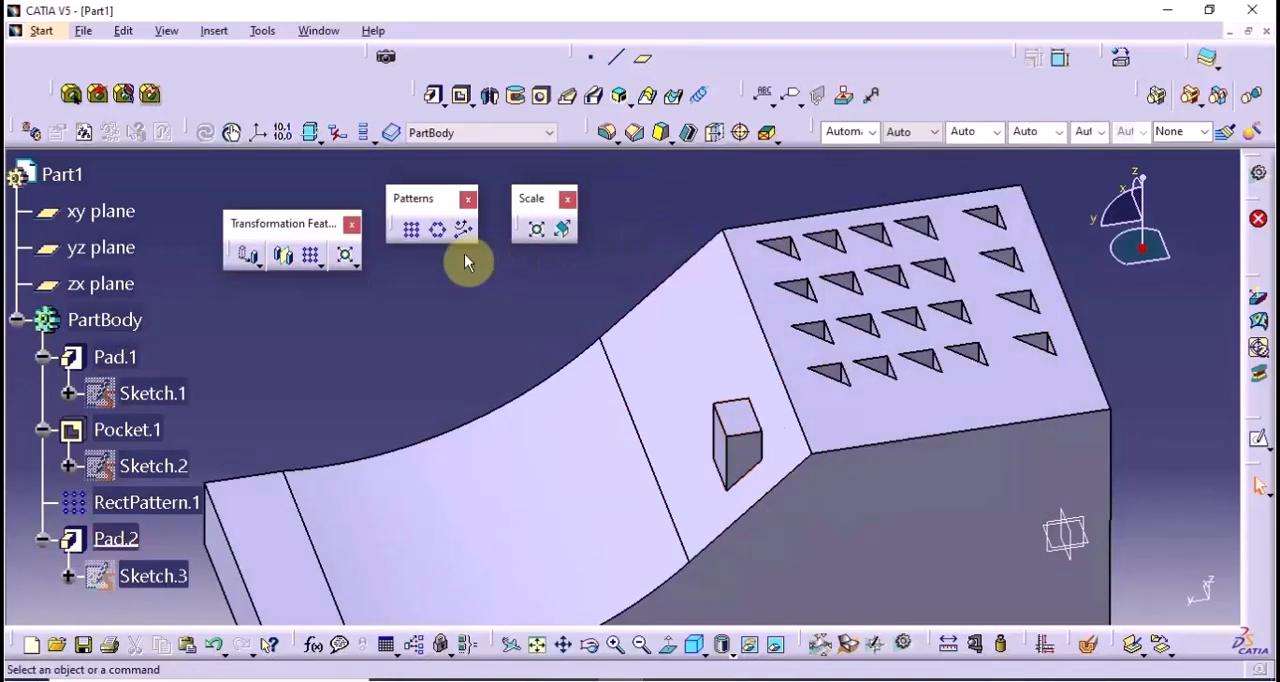
Start a rectangular pattern of the new small pad, using the block's pocketed top face as the reference direction
{"action": "left_click", "coordinate": [413, 230]}
{"action": "middle_click_drag", "start_coordinate": [591, 565], "coordinate": [520, 437]}
{"action": "left_click", "coordinate": [782, 428]}
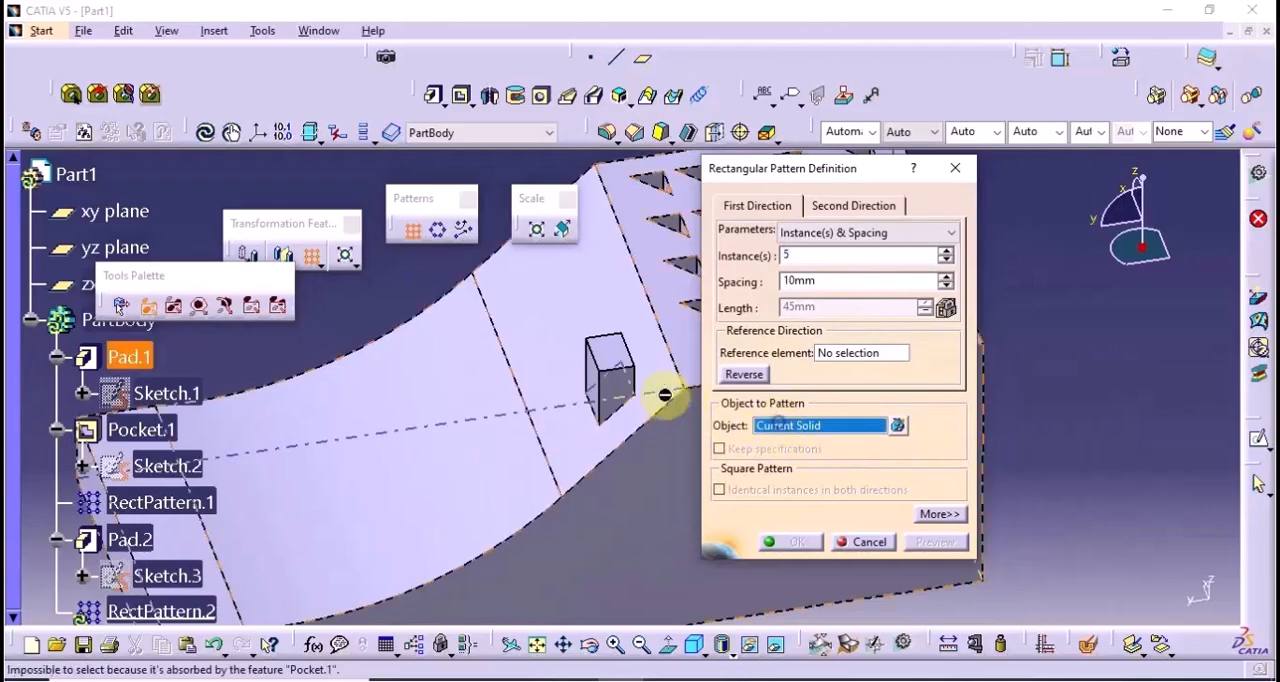
{"action": "left_click", "coordinate": [612, 375]}
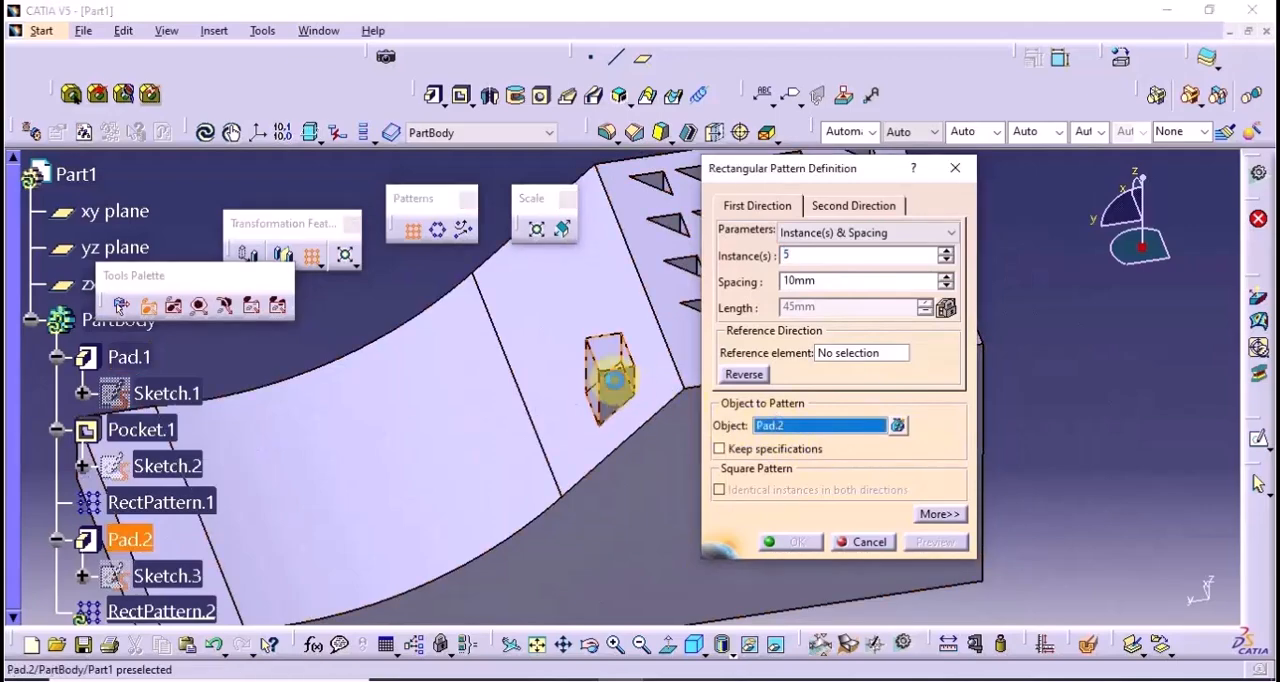
{"action": "left_click", "coordinate": [833, 355]}
{"action": "left_click", "coordinate": [691, 344]}
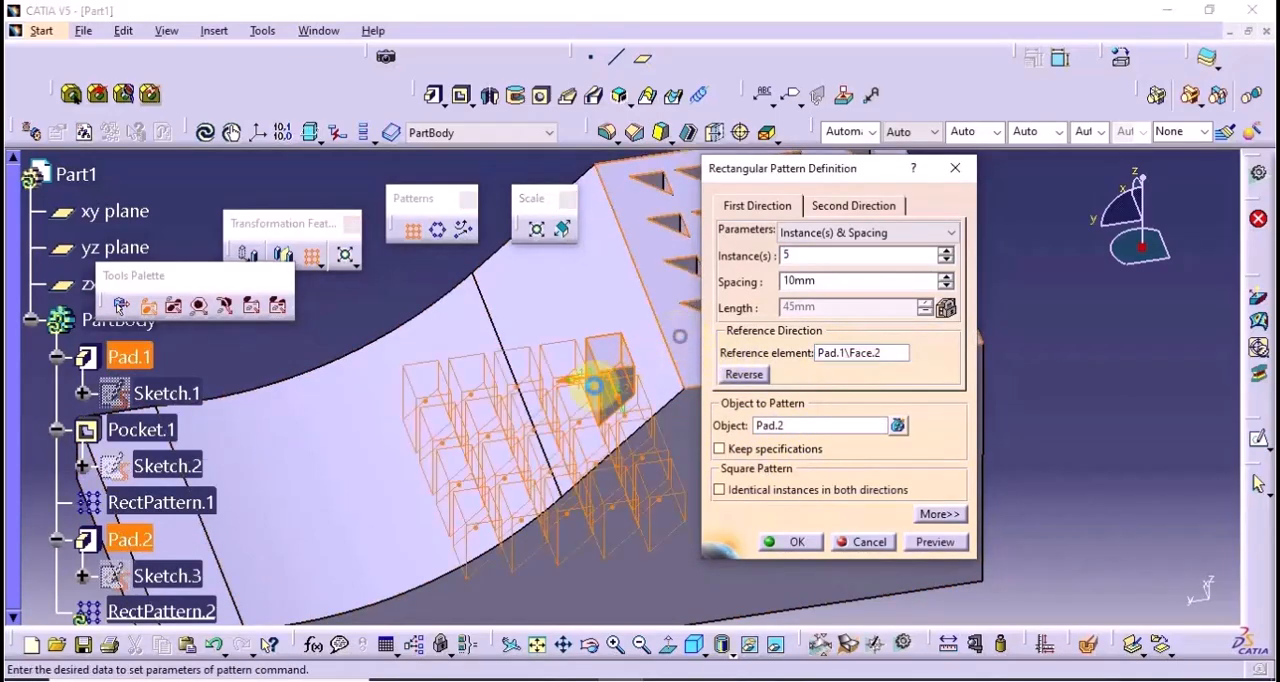
{"action": "middle_click_drag", "start_coordinate": [594, 380], "coordinate": [587, 448]}
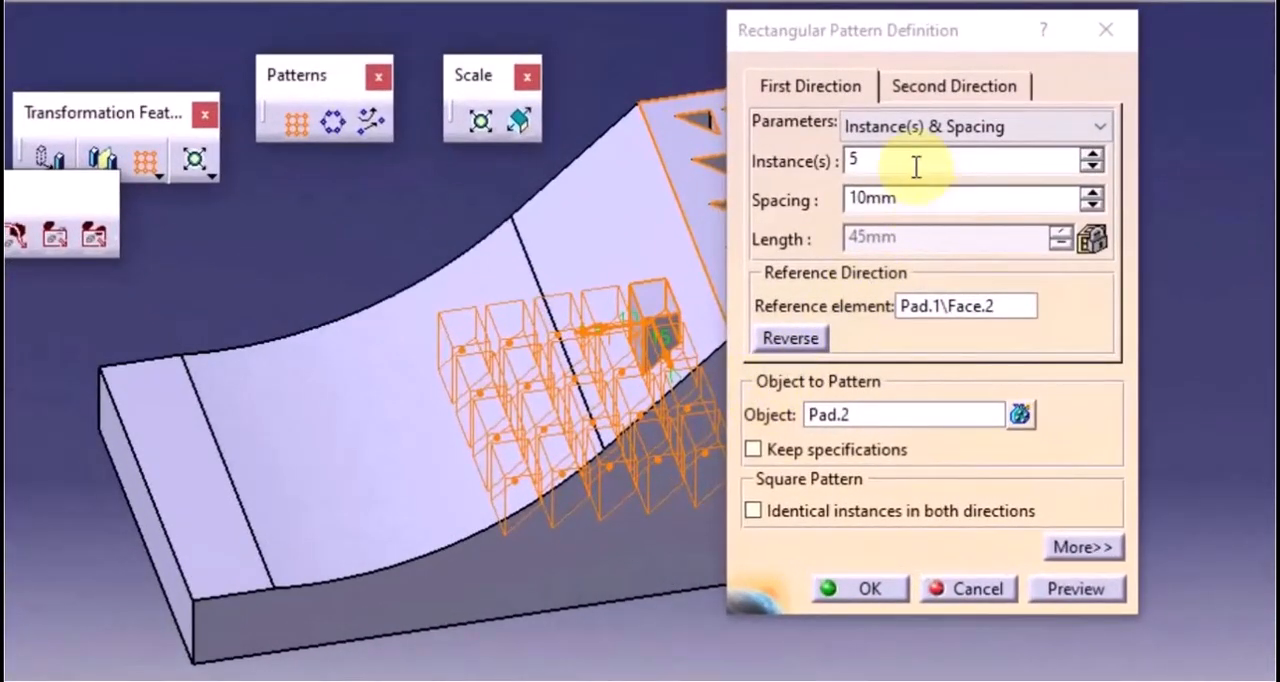
Set the pad pattern's first direction to 2 instances
{"action": "double_click", "coordinate": [905, 161]}
{"action": "type", "text": "1"}
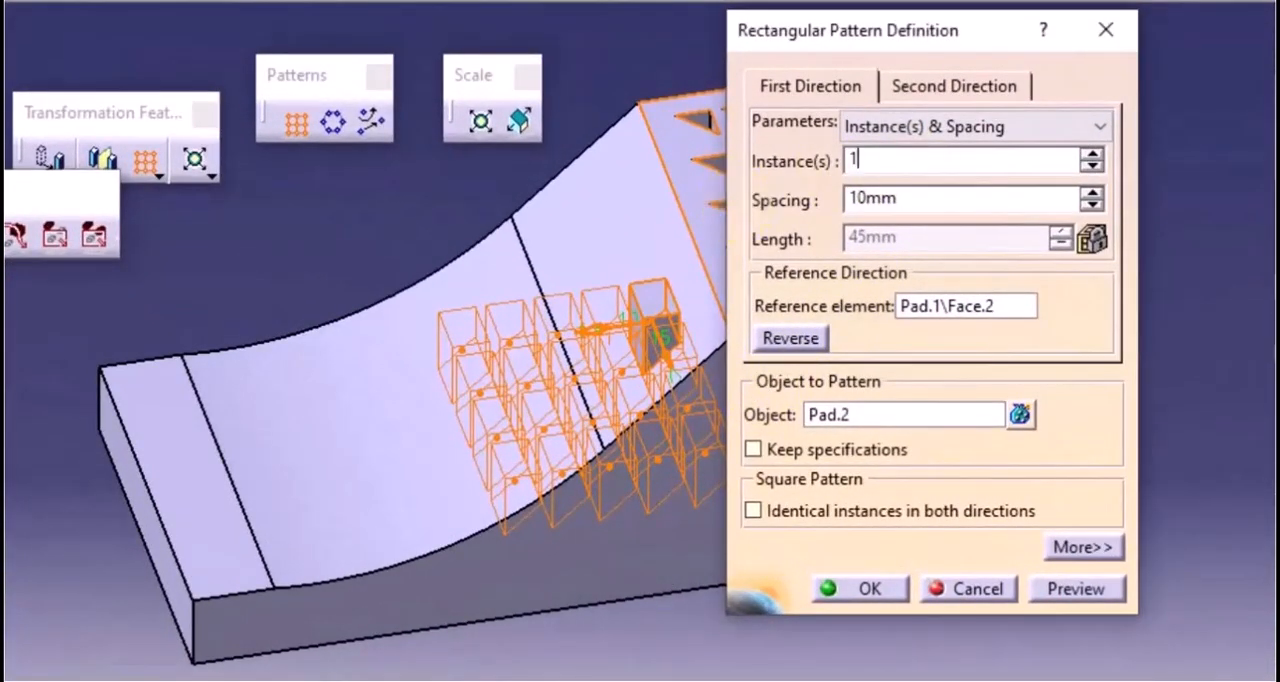
{"action": "left_click", "coordinate": [1092, 153]}
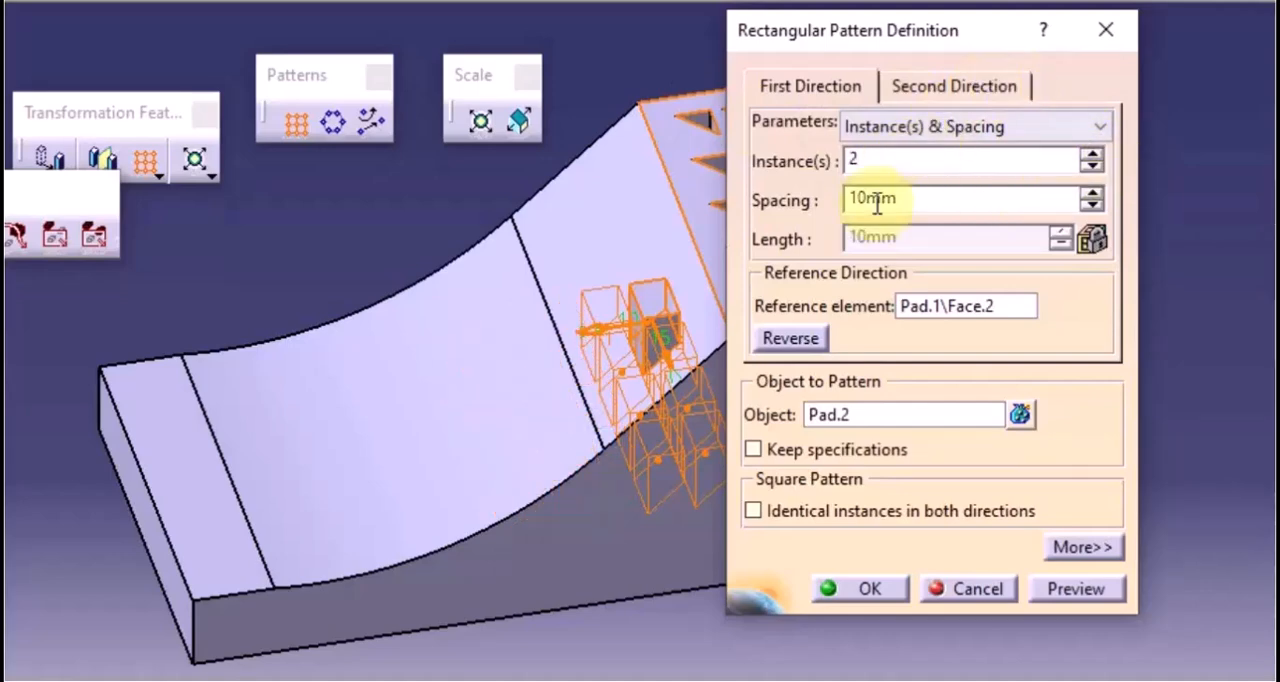
Set the pad pattern's second direction to 1 instance and preview the pattern
{"action": "left_click", "coordinate": [943, 88]}
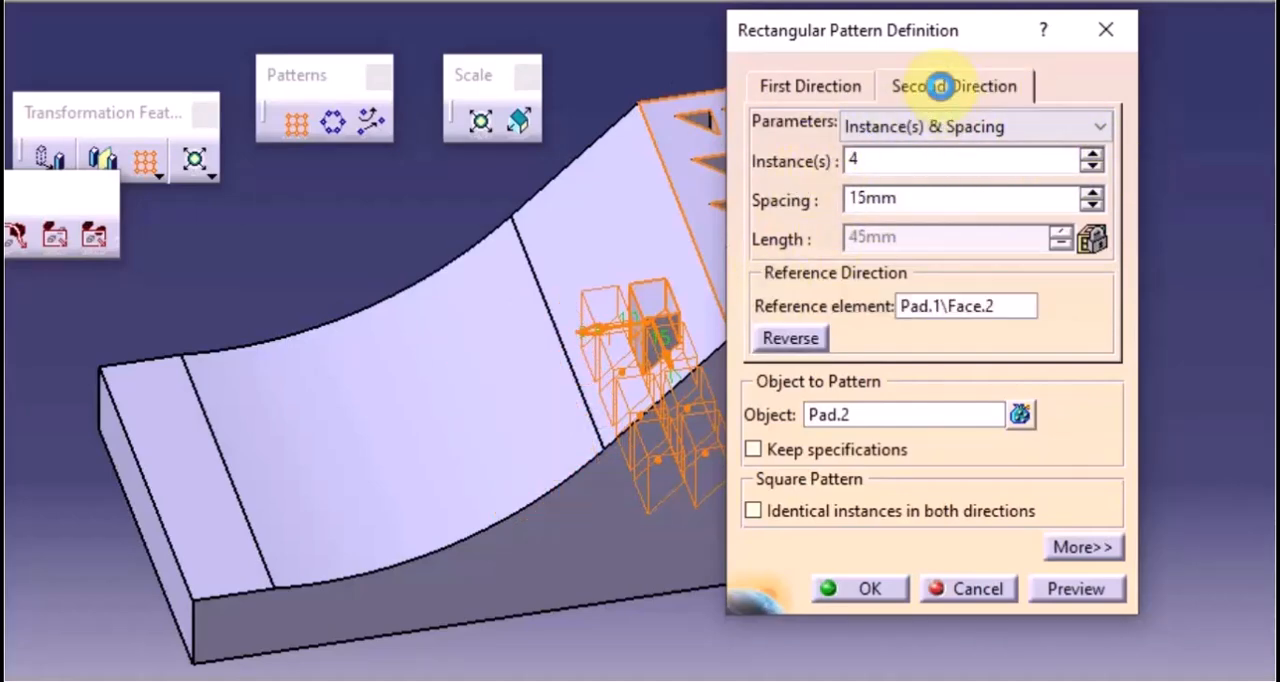
{"action": "double_click", "coordinate": [882, 163]}
{"action": "type", "text": "1"}
{"action": "left_click", "coordinate": [1068, 590]}
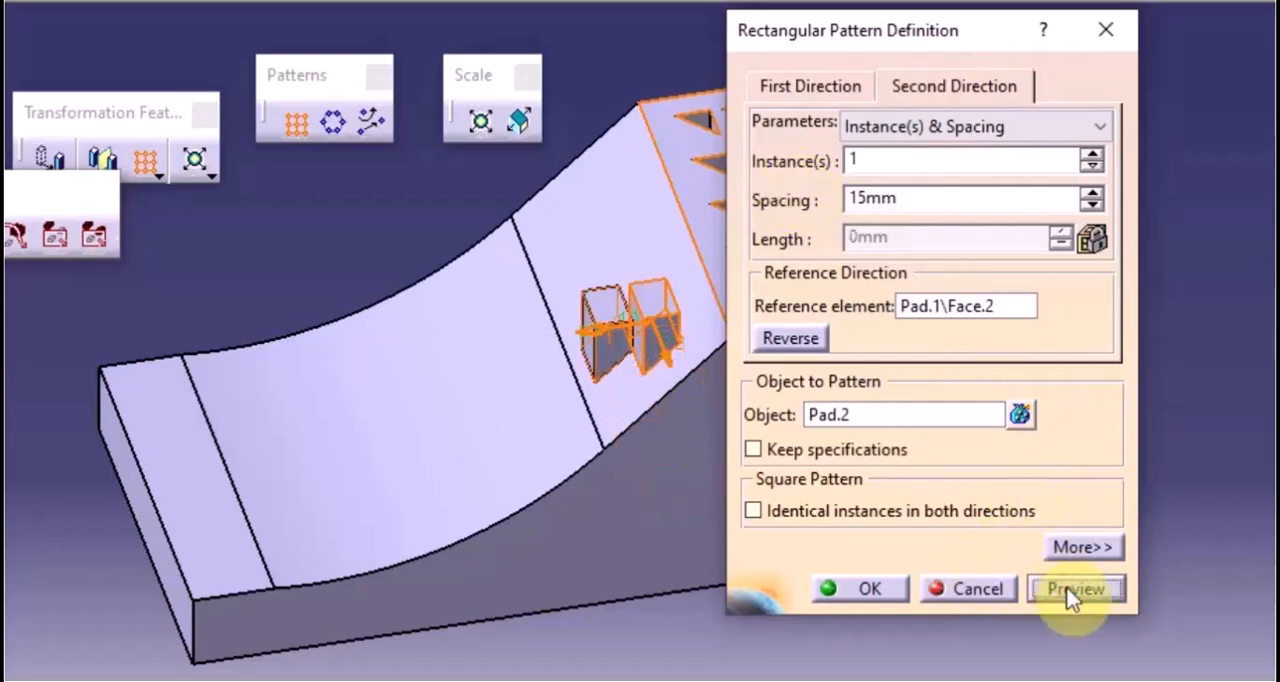
Set the pad pattern's first-direction spacing to 20 mm, preview the pattern, and inspect the instance beyond the inclined face
{"action": "left_click", "coordinate": [791, 88]}
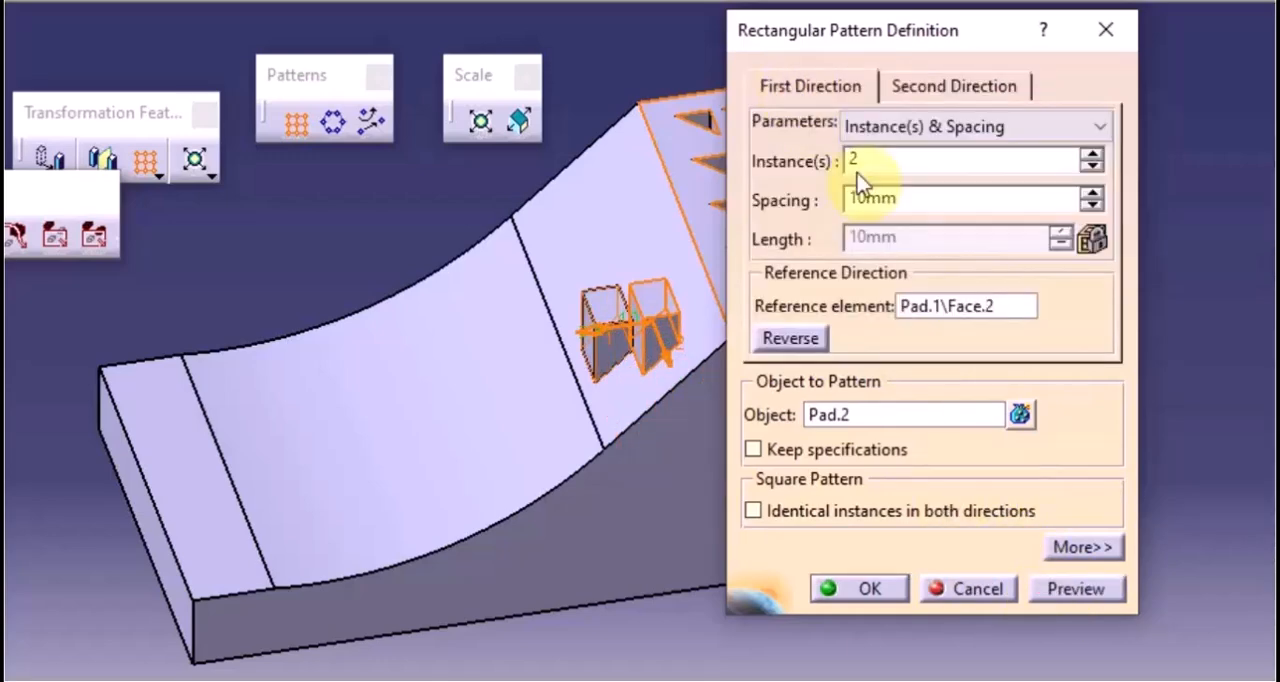
{"action": "double_click", "coordinate": [929, 200]}
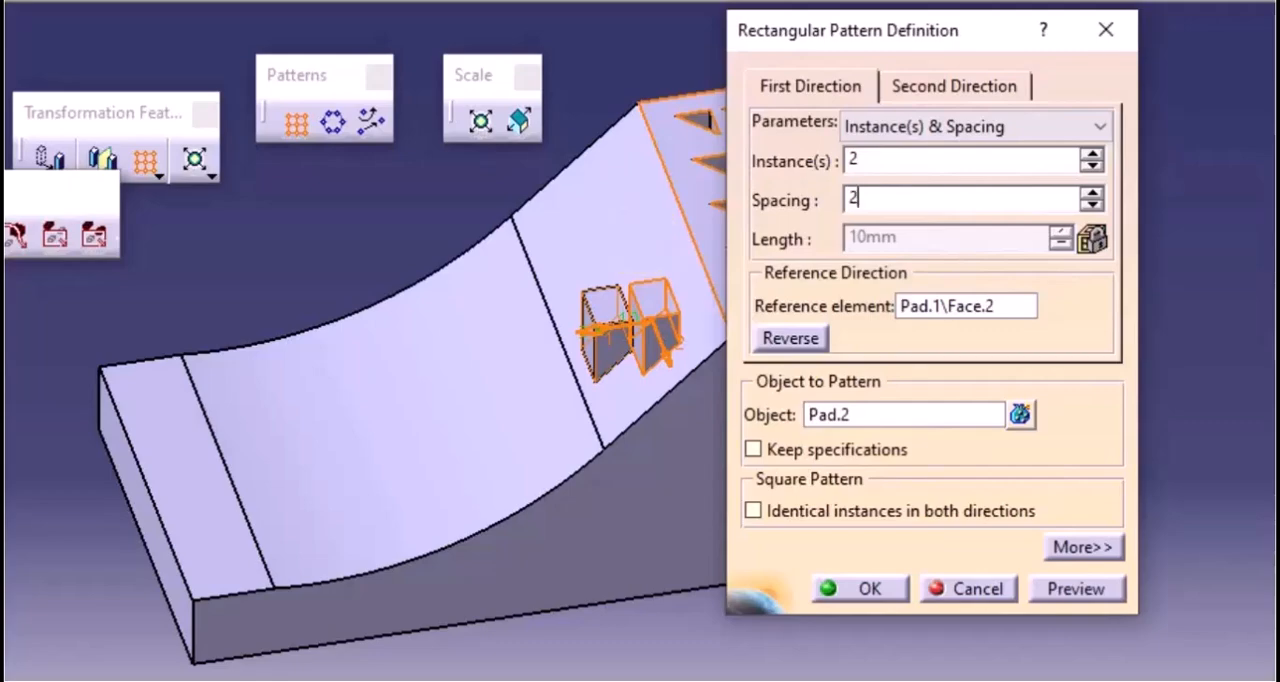
{"action": "left_click", "coordinate": [1095, 590]}
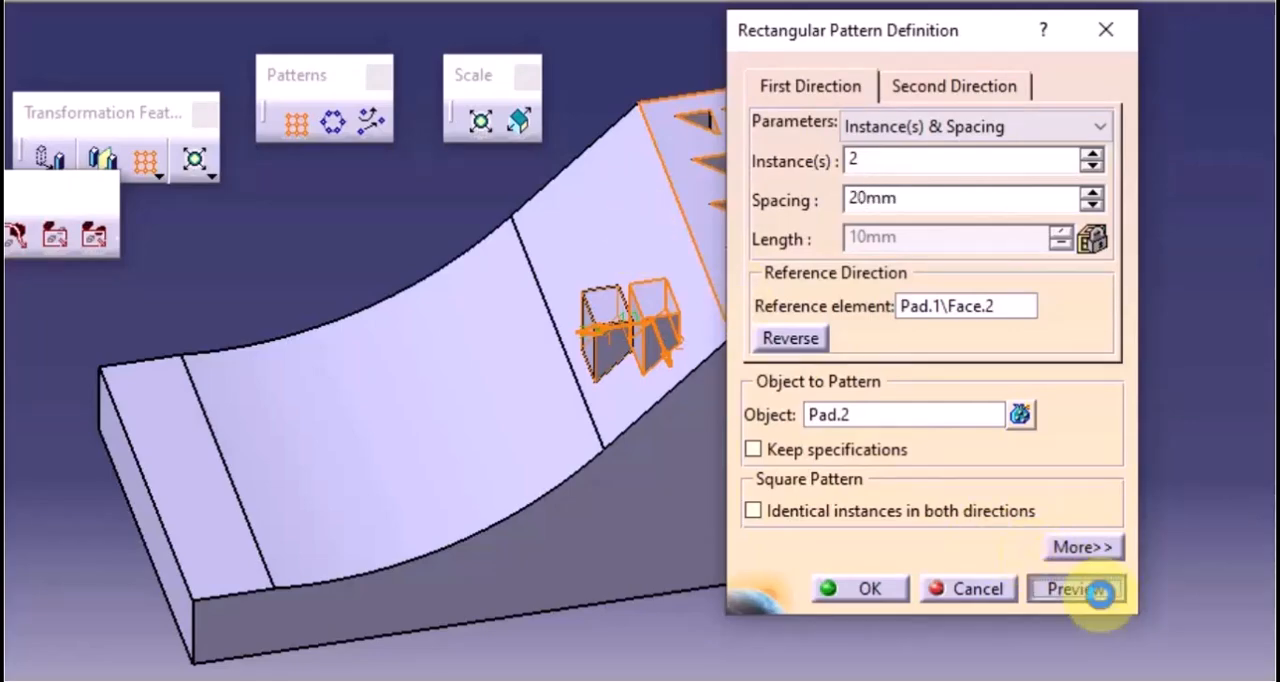
{"action": "middle_click_drag", "start_coordinate": [709, 539], "coordinate": [422, 437]}
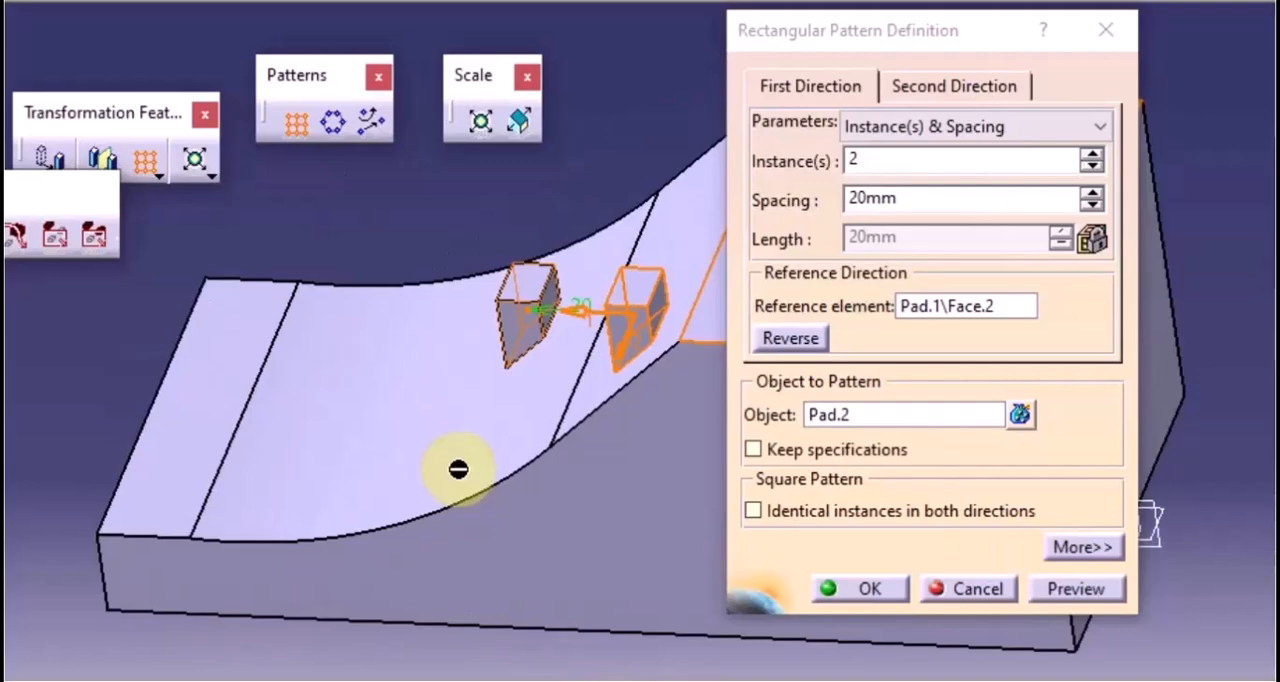
{"action": "left_click", "coordinate": [1080, 588]}
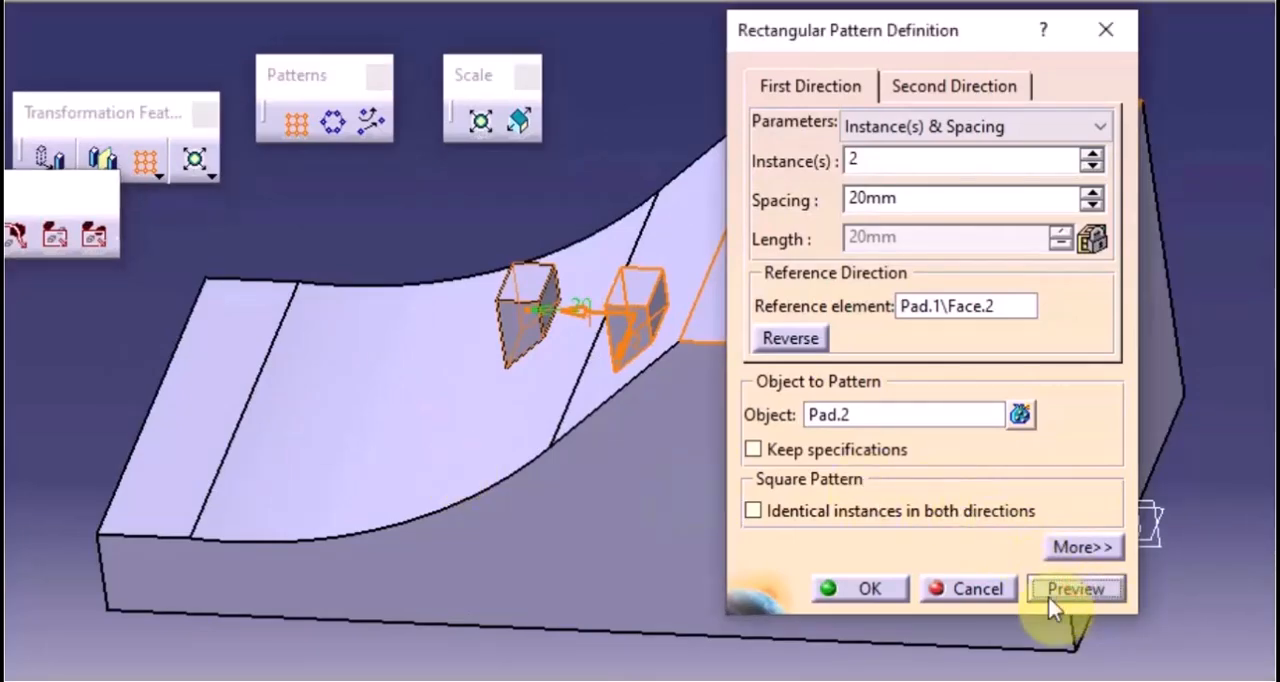
{"action": "middle_click_drag", "start_coordinate": [520, 387], "coordinate": [557, 371]}
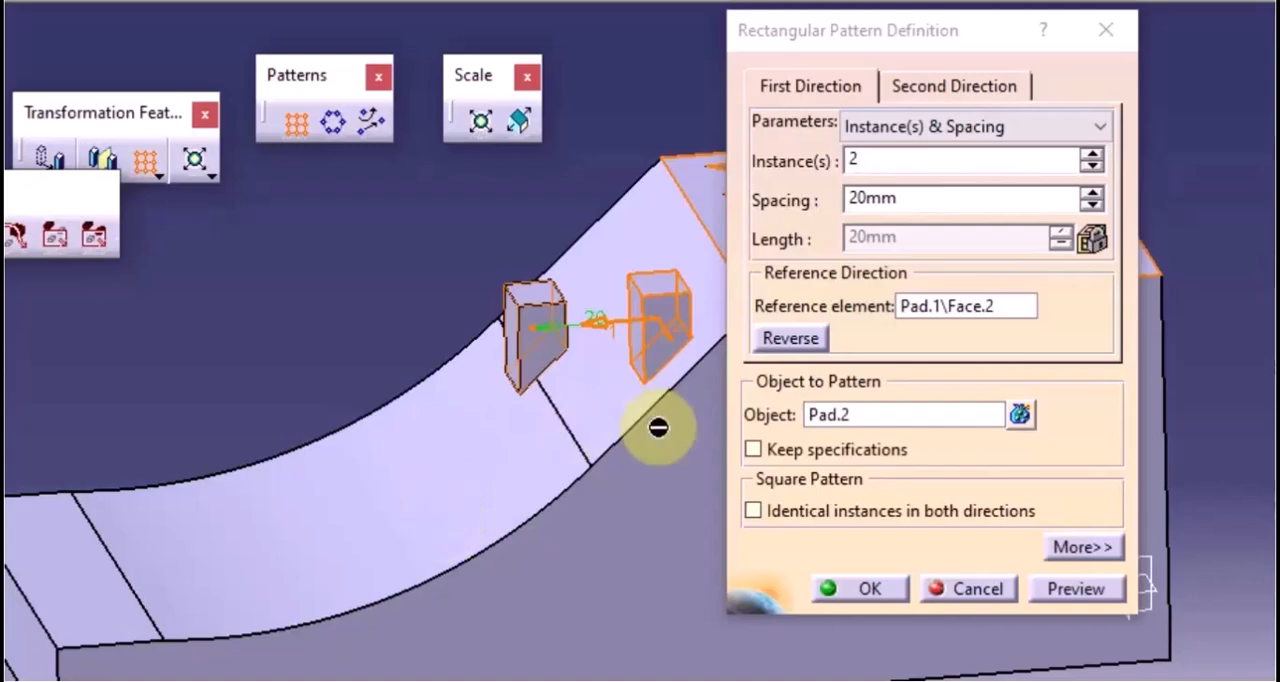
{"action": "middle_click_drag", "start_coordinate": [631, 509], "coordinate": [543, 520]}
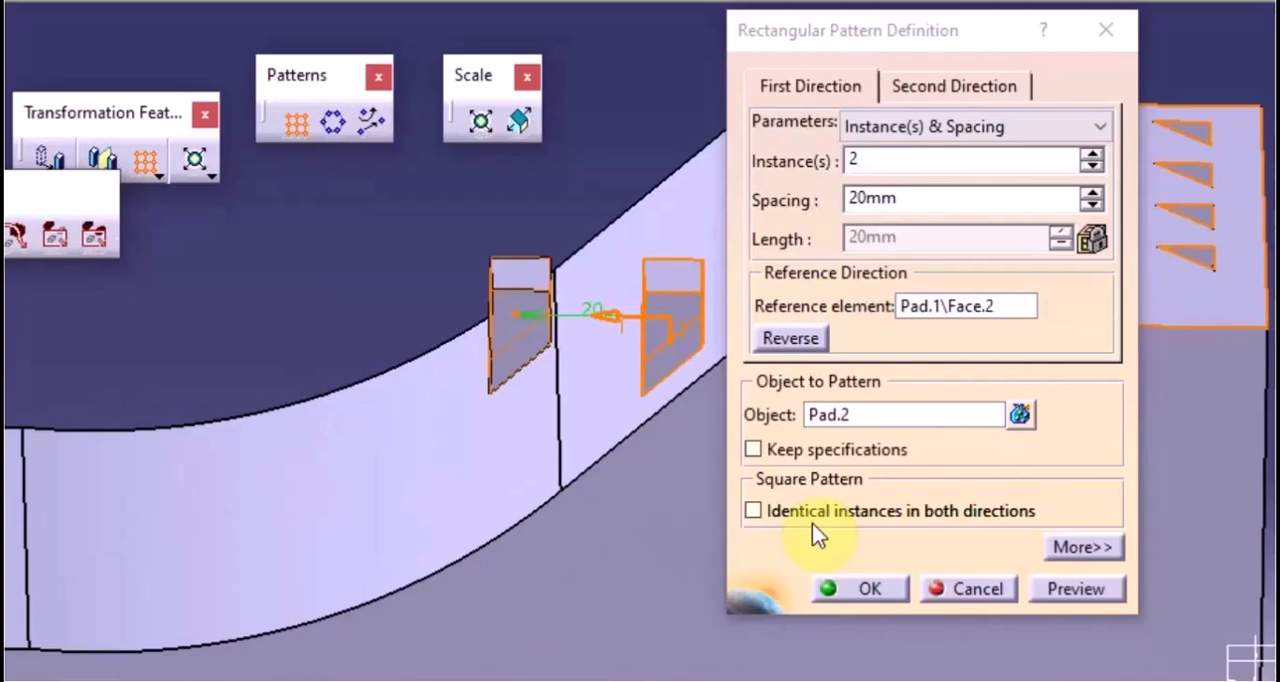
Enable Keep specifications for the pad pattern and preview how the instance extends to the curved surface
{"action": "left_click", "coordinate": [752, 449]}
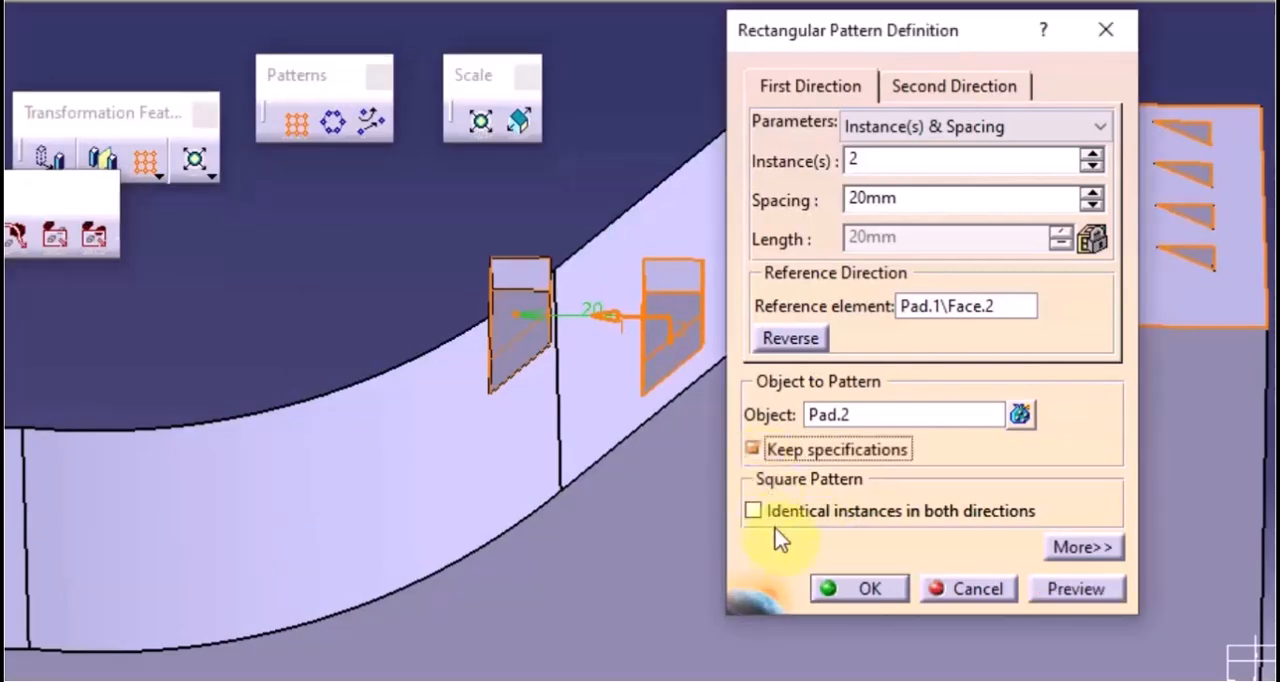
{"action": "left_click", "coordinate": [1063, 592]}
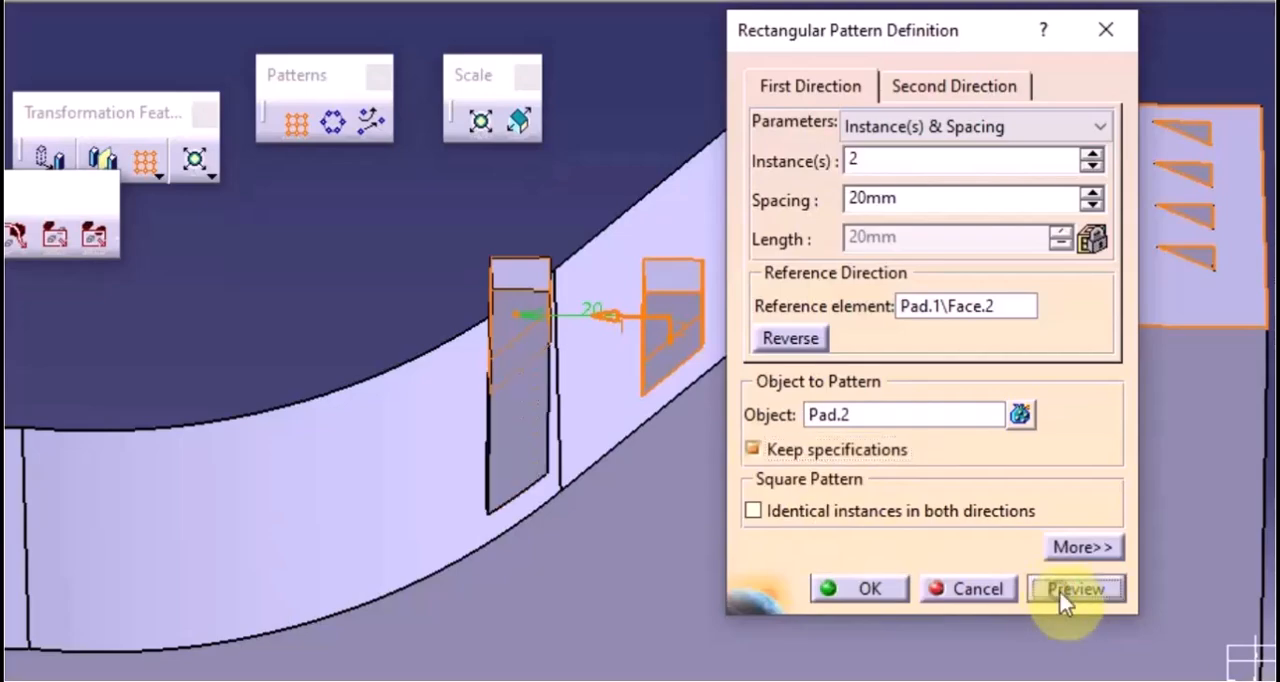
{"action": "middle_click_drag", "start_coordinate": [343, 529], "coordinate": [323, 583]}
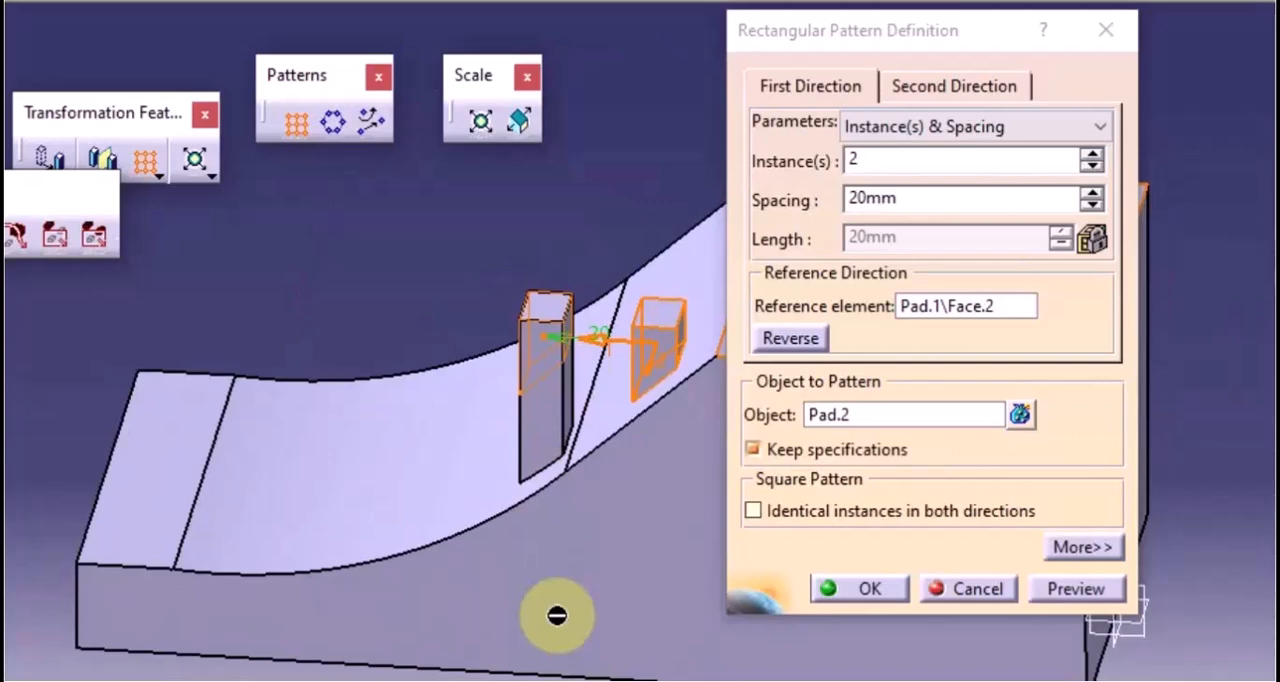
Raise the first direction to 4 instances, preview the pads along the curved surface, and accept the pattern
{"action": "left_click", "coordinate": [1091, 155]}
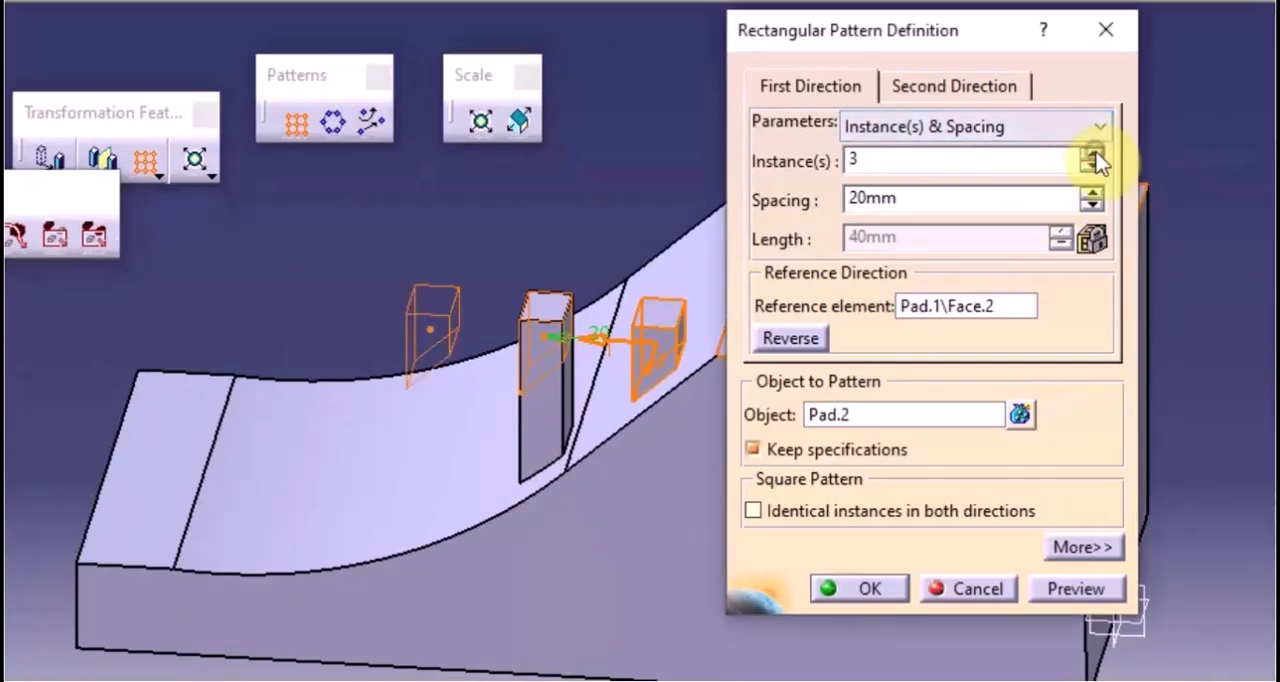
{"action": "left_click", "coordinate": [1091, 155]}
{"action": "left_click", "coordinate": [1076, 588]}
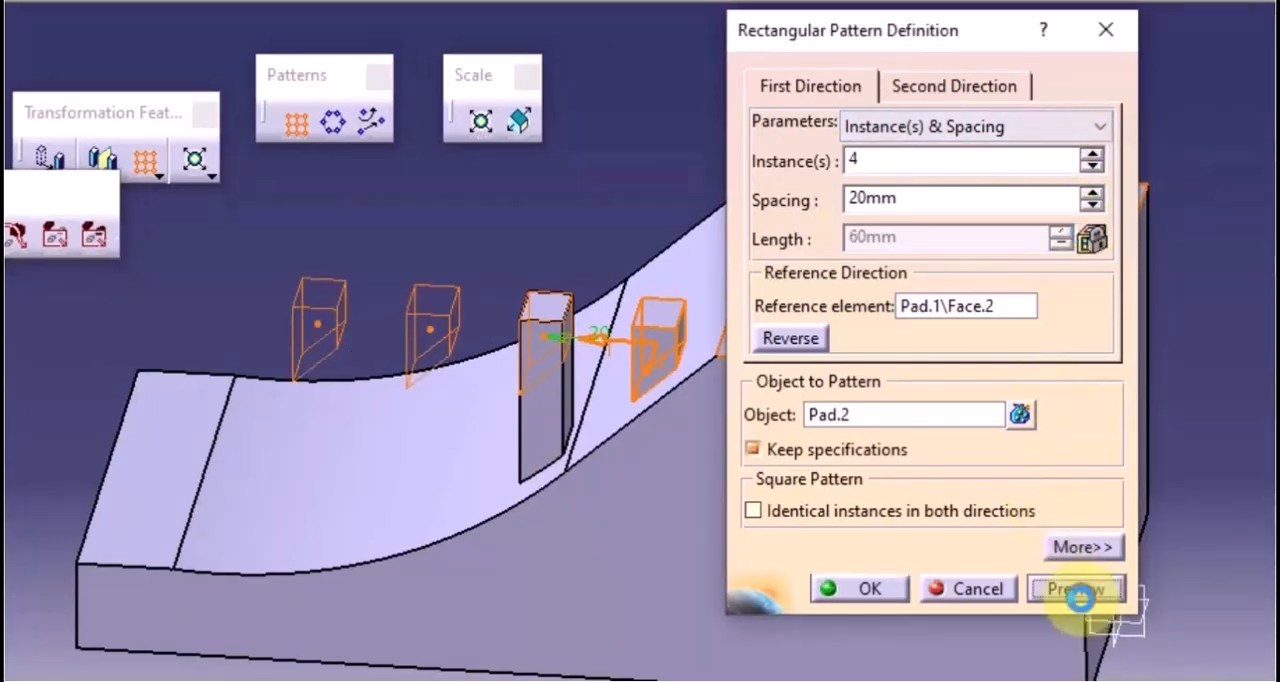
{"action": "middle_click_drag", "start_coordinate": [260, 522], "coordinate": [606, 500]}
{"action": "middle_click_drag", "start_coordinate": [627, 457], "coordinate": [437, 451]}
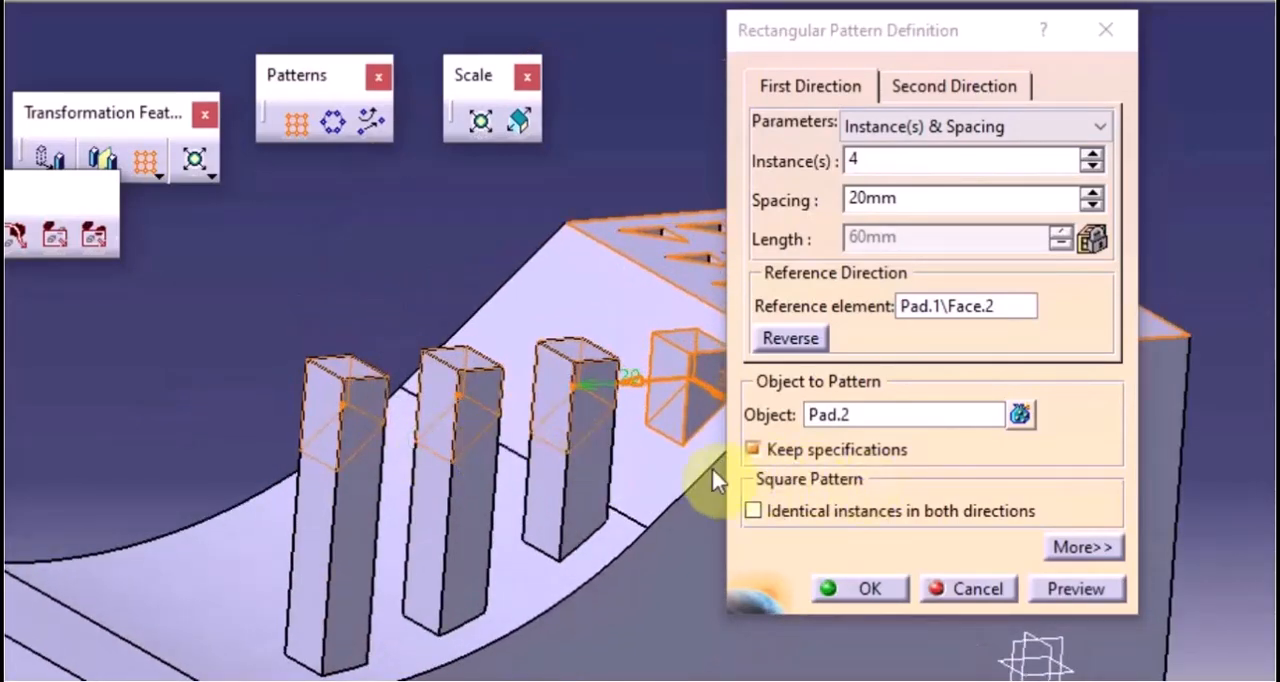
{"action": "left_click", "coordinate": [866, 592]}
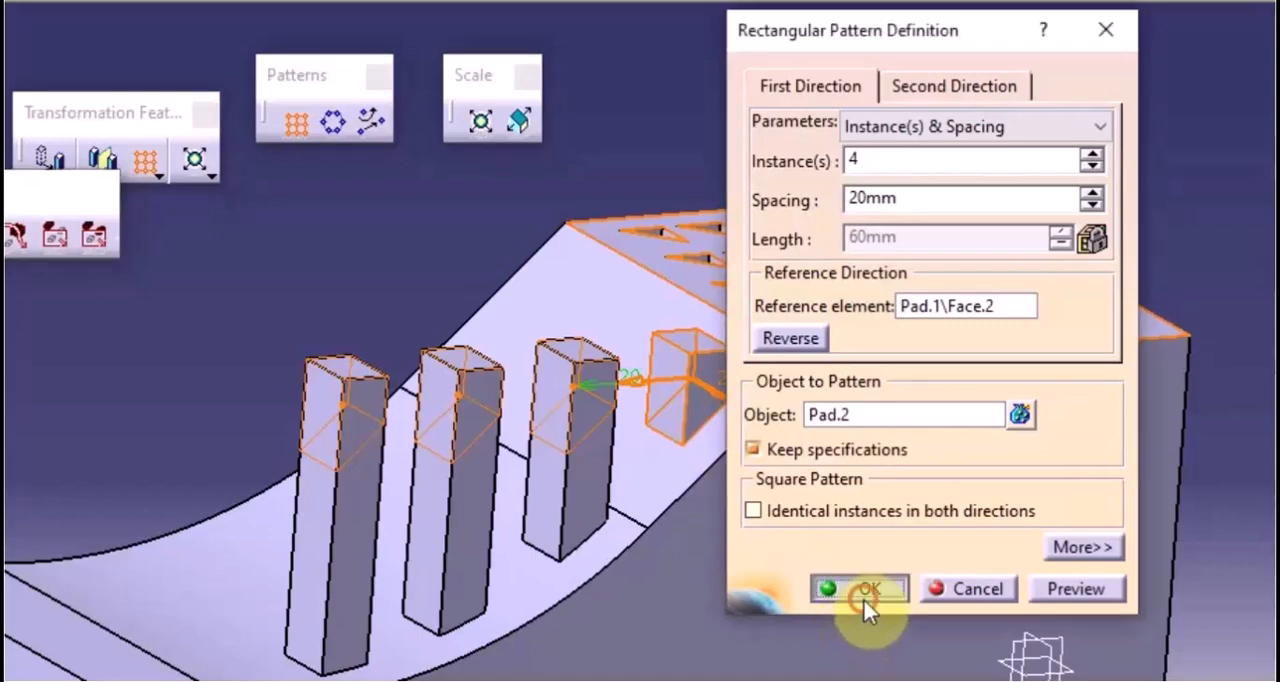
Delete all features of the part body, from the first pad through the second rectangular pattern, including their sketches
{"action": "middle_click_drag", "start_coordinate": [211, 359], "coordinate": [543, 474]}
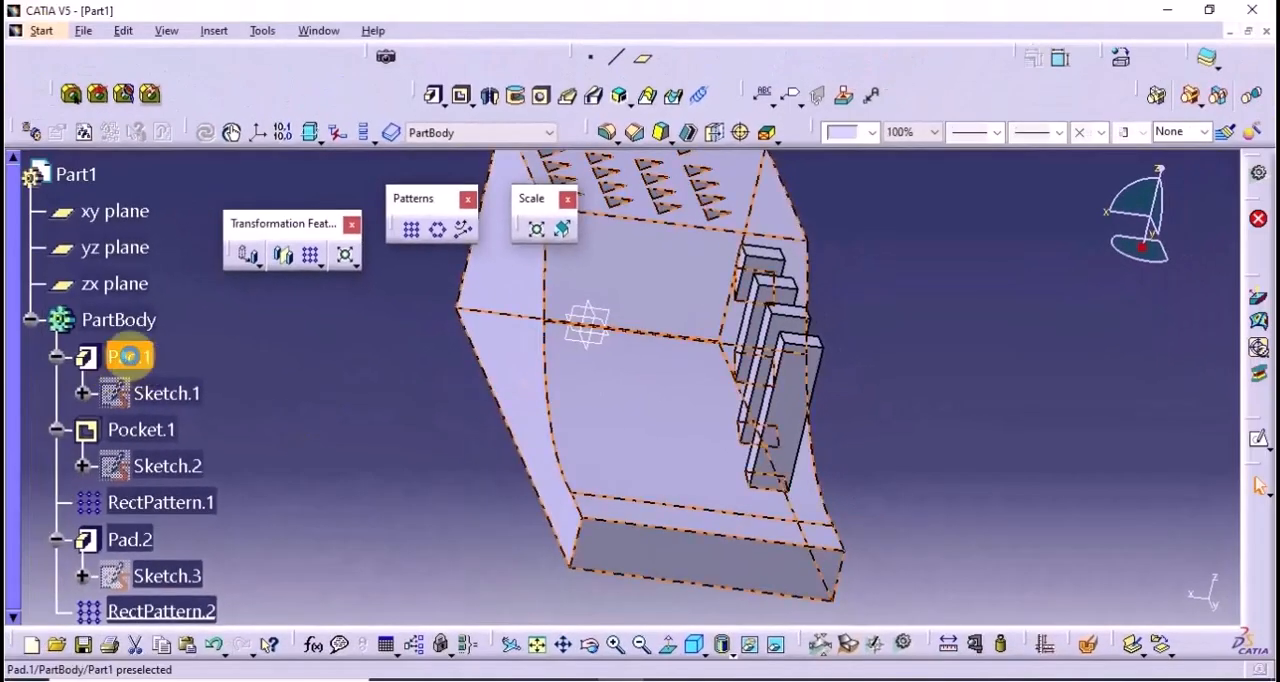
{"action": "left_click", "coordinate": [12, 334]}
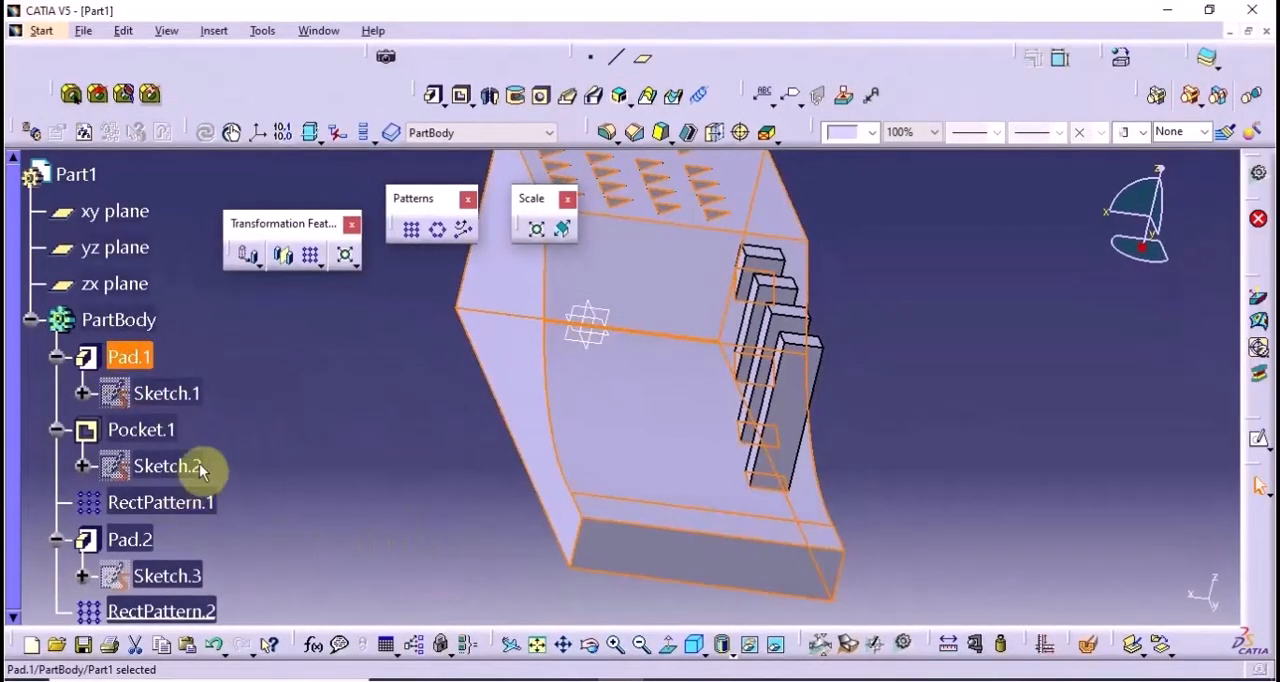
{"action": "scroll", "coordinate": [211, 466], "scroll_direction": "down", "scroll_amount": 1}
{"action": "left_click", "coordinate": [180, 516], "text": "shift"}
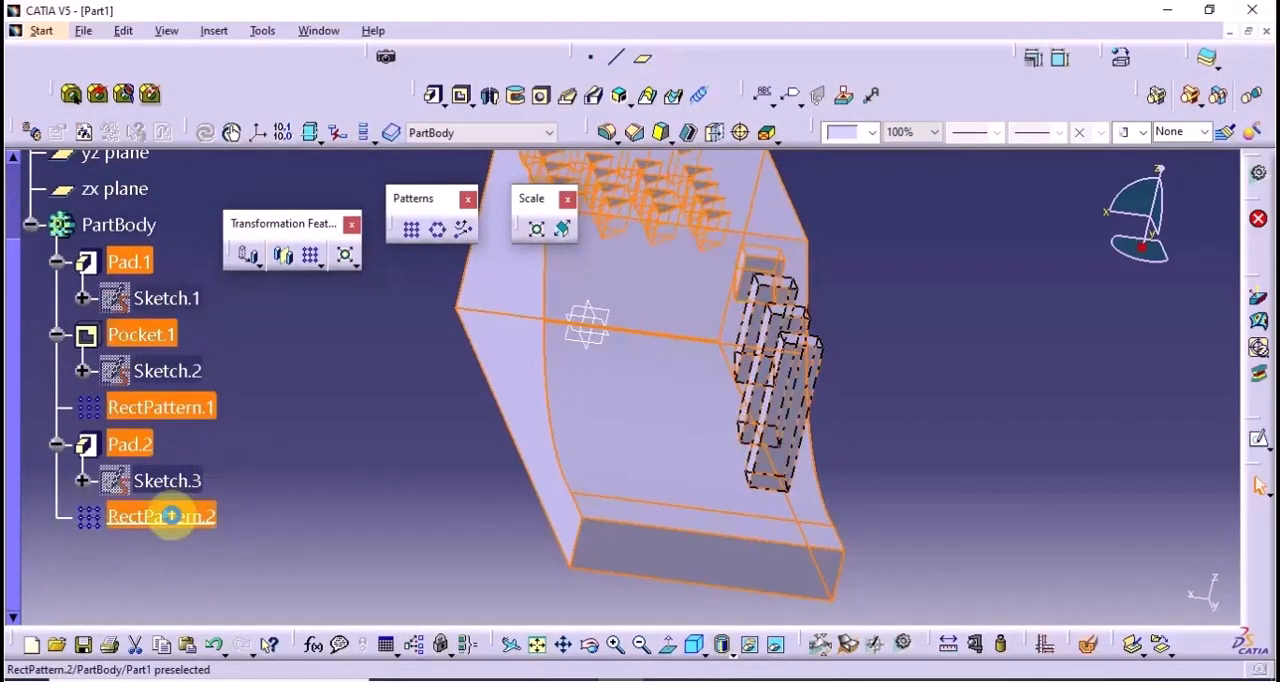
{"action": "right_click", "coordinate": [172, 514]}
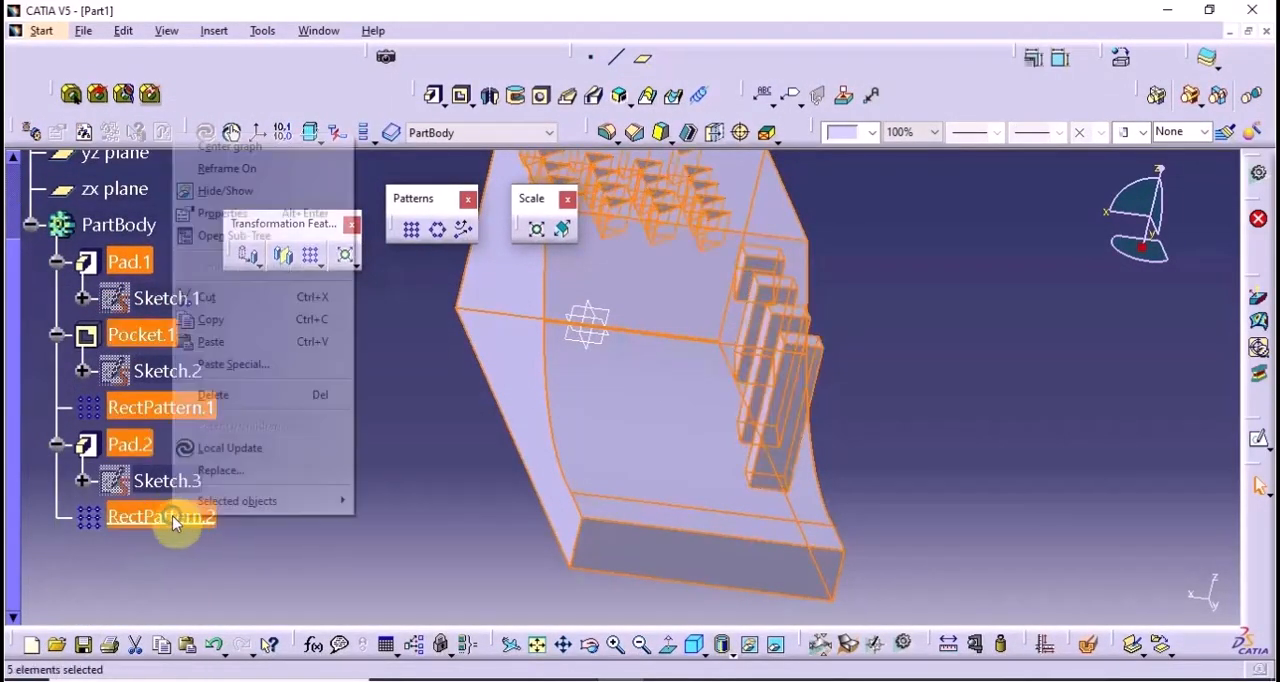
{"action": "left_click", "coordinate": [240, 396]}
{"action": "left_click", "coordinate": [1110, 593]}
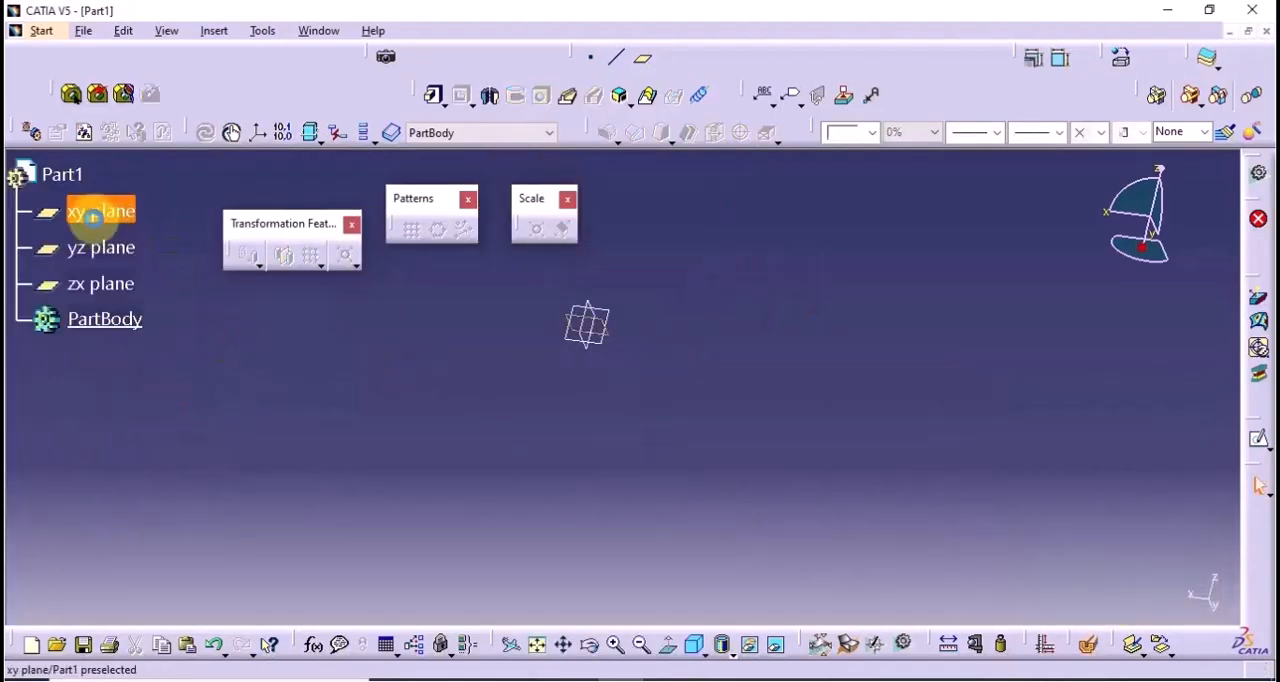
Sketch a circle about 110 mm in diameter, centred on the origin of the xy plane, and exit the sketch
{"action": "left_click", "coordinate": [95, 211]}
{"action": "left_click", "coordinate": [1259, 437]}
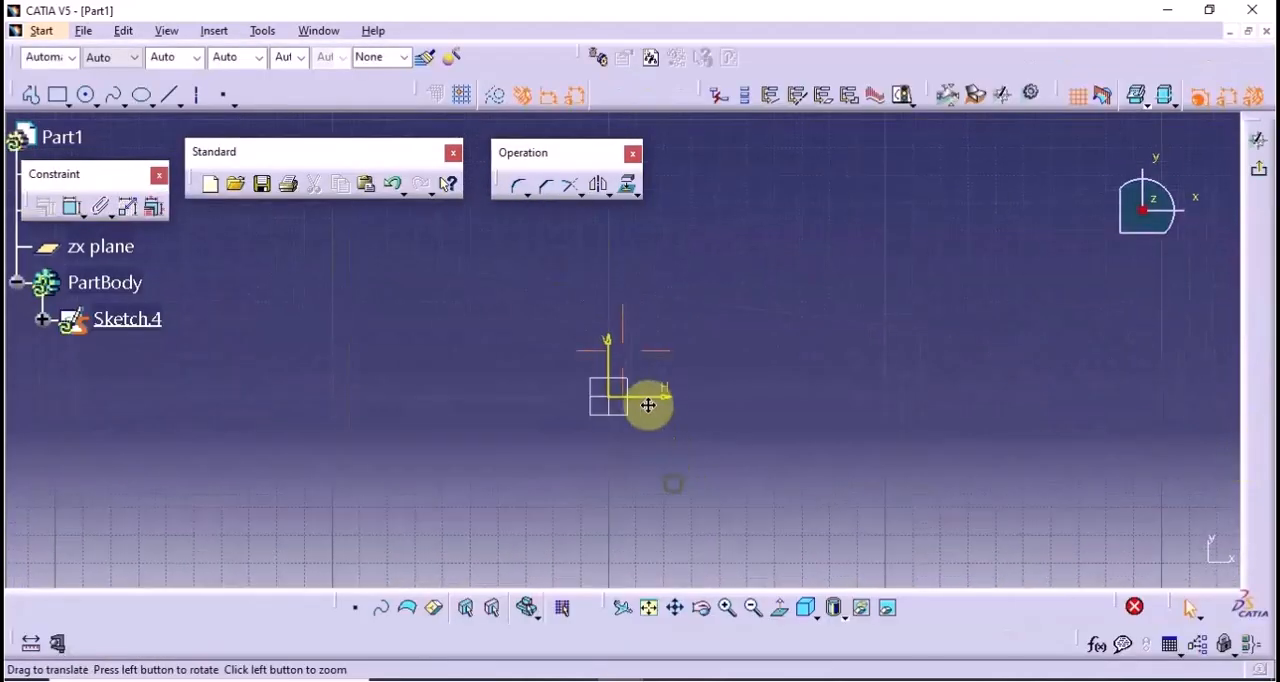
{"action": "left_click", "coordinate": [85, 94]}
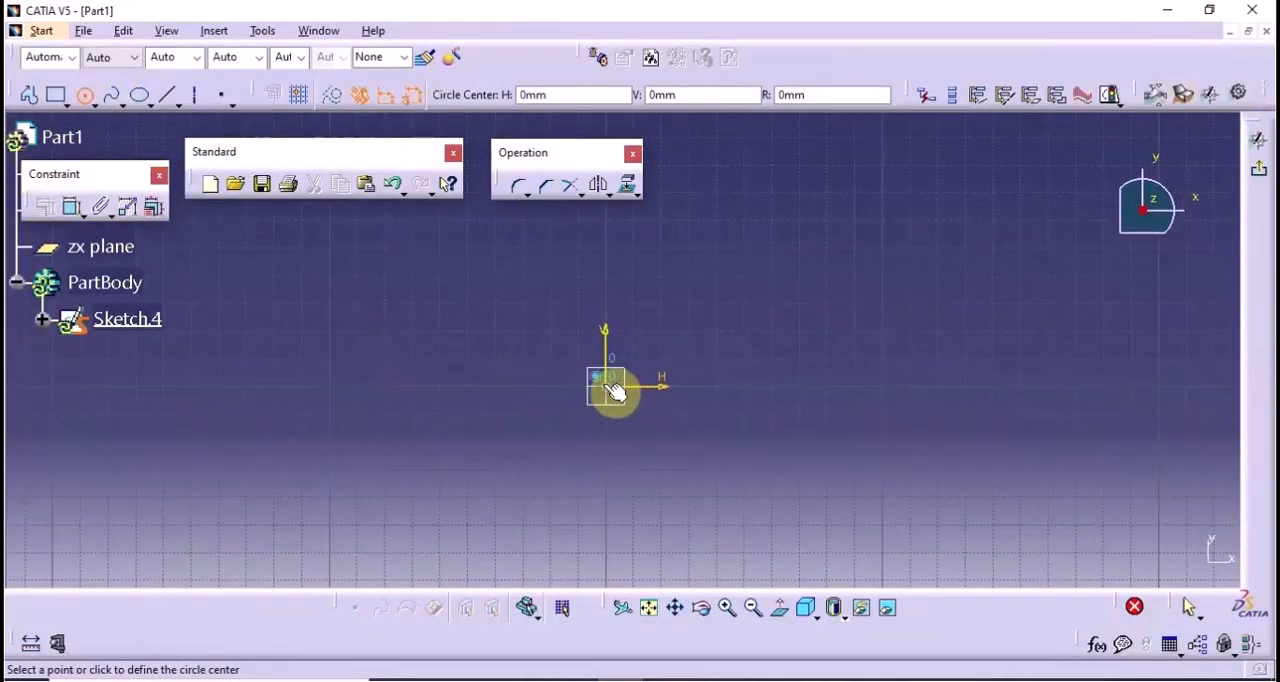
{"action": "left_click", "coordinate": [605, 386]}
{"action": "left_click", "coordinate": [731, 307]}
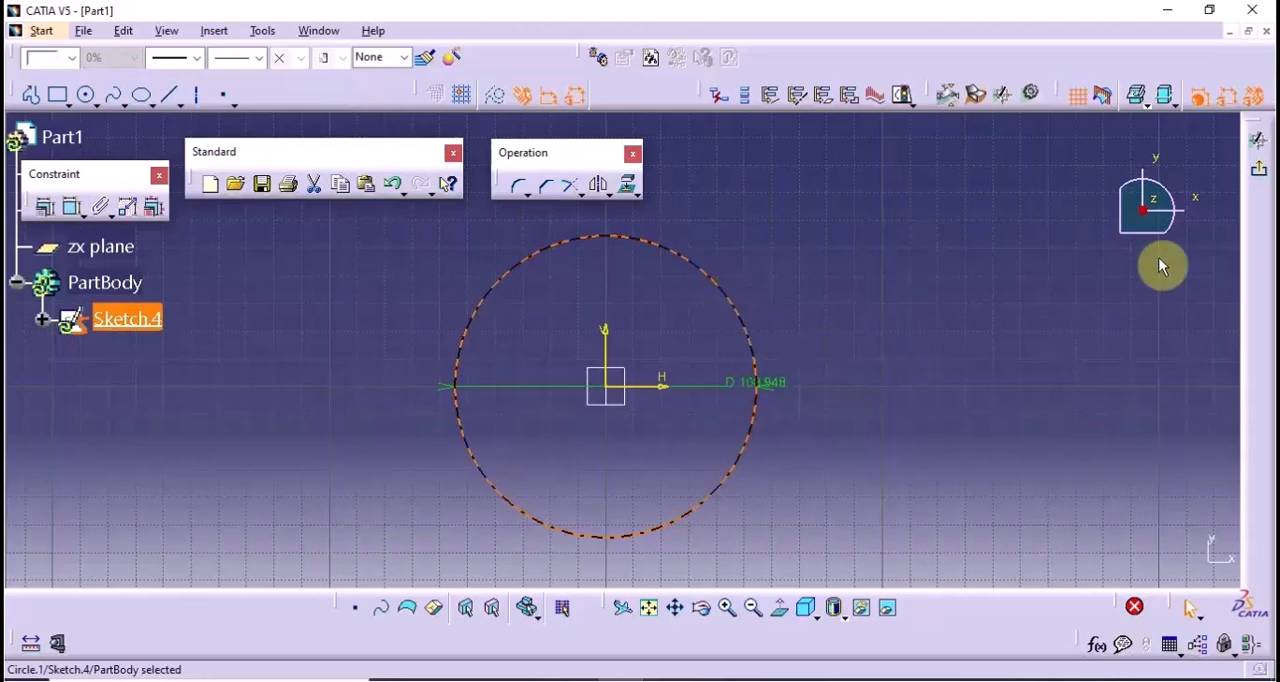
{"action": "left_click", "coordinate": [1258, 170]}
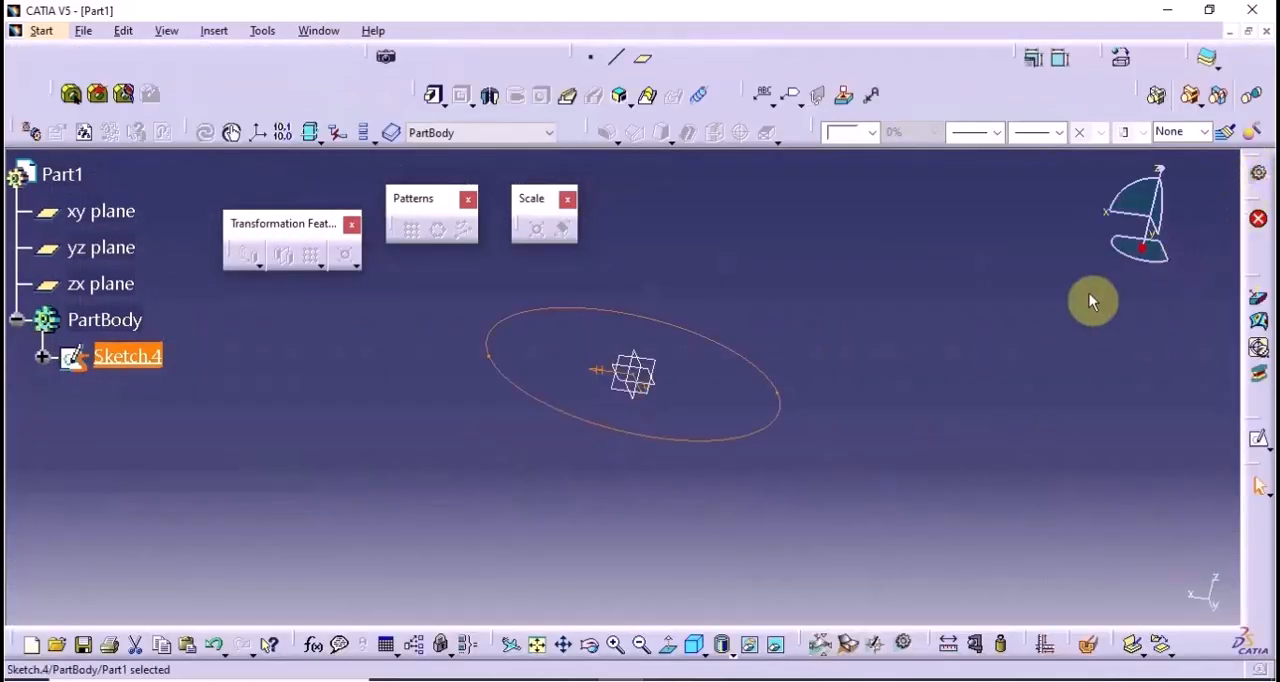
Pad the circle sketch with a length of 20 mm and Mirrored extent enabled
{"action": "left_click", "coordinate": [432, 100]}
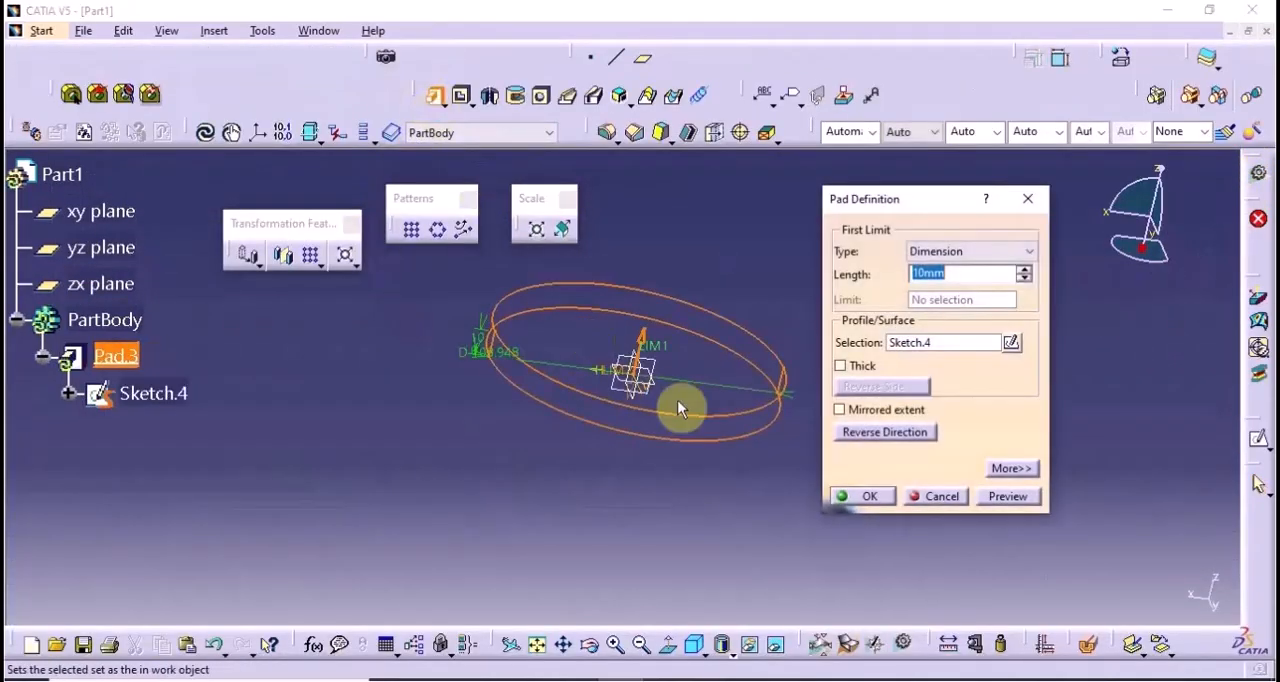
{"action": "left_click", "coordinate": [895, 410]}
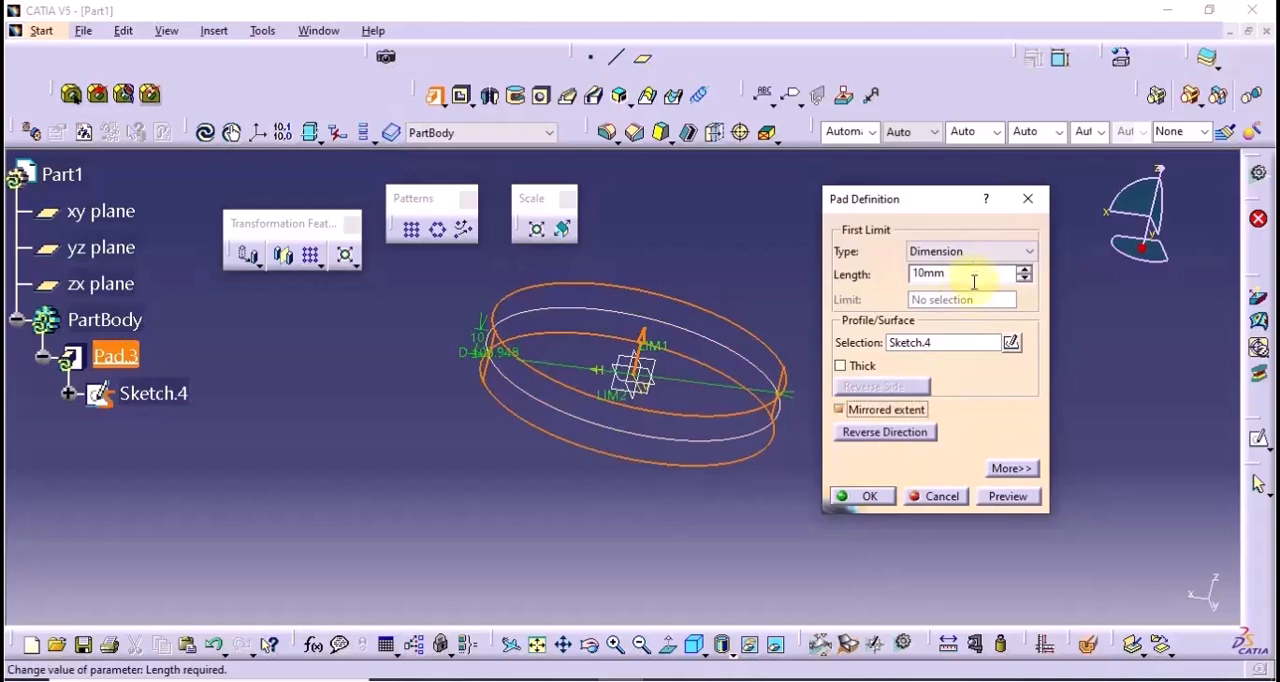
{"action": "left_click", "coordinate": [970, 276]}
{"action": "type", "text": "2"}
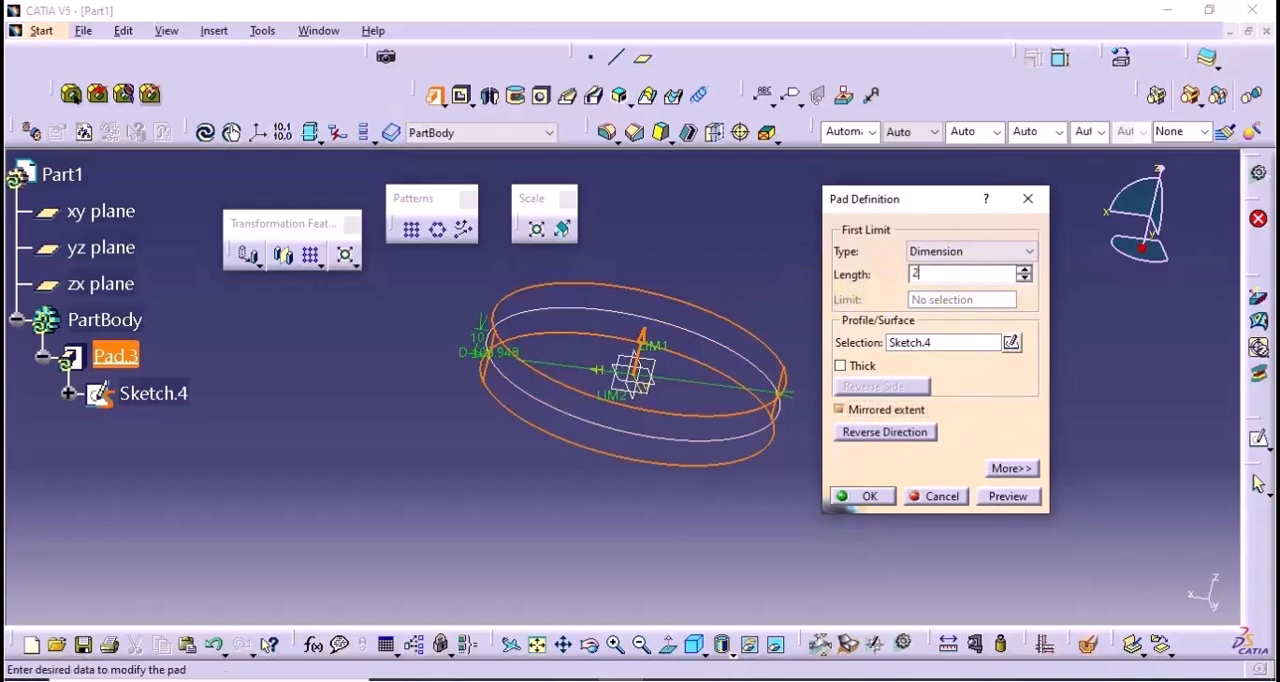
{"action": "type", "text": "0"}
{"action": "key", "text": "Return"}
Sketch a small hexagon on the cylinder's top face, centred on the vertical axis near the circular edge
{"action": "middle_click_drag", "start_coordinate": [914, 394], "coordinate": [591, 451]}
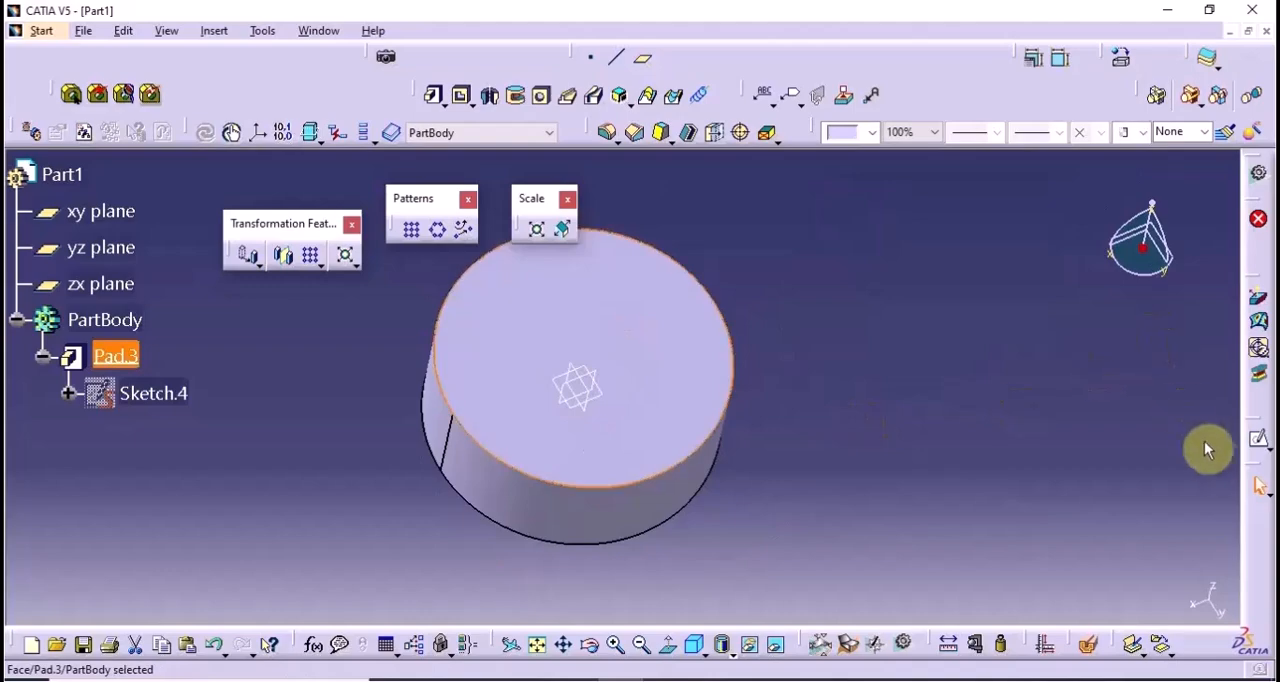
{"action": "left_click", "coordinate": [1257, 440]}
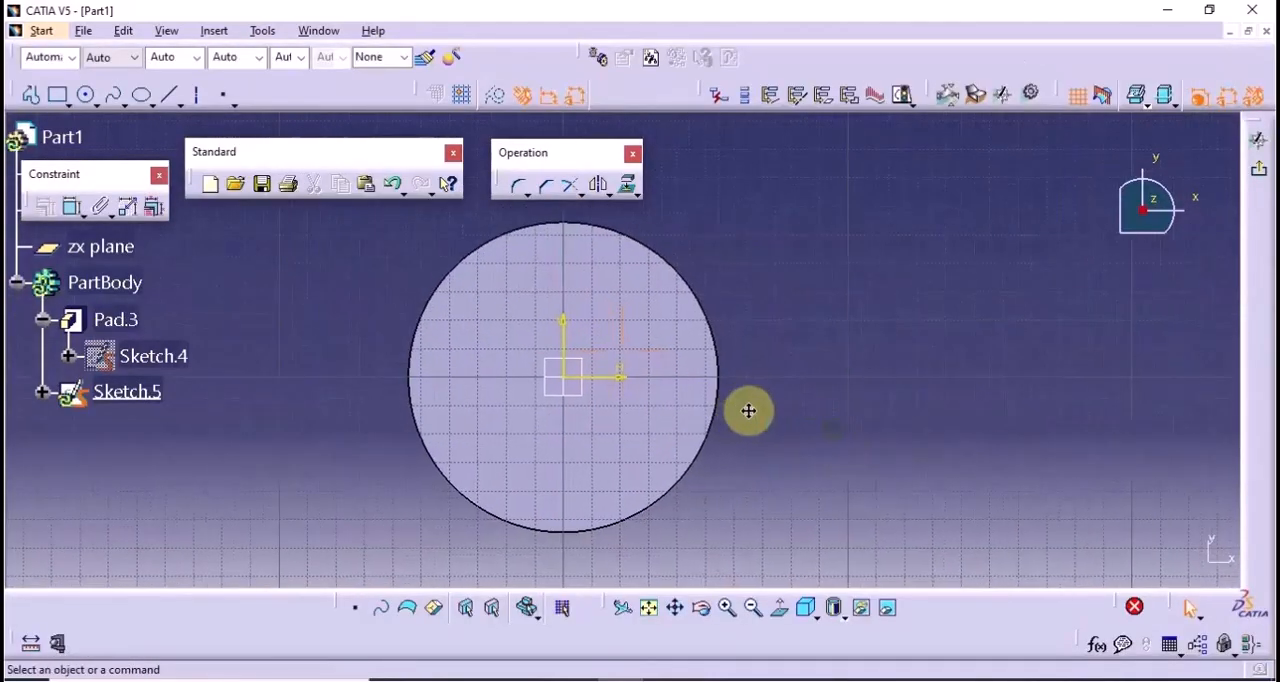
{"action": "left_click", "coordinate": [67, 101]}
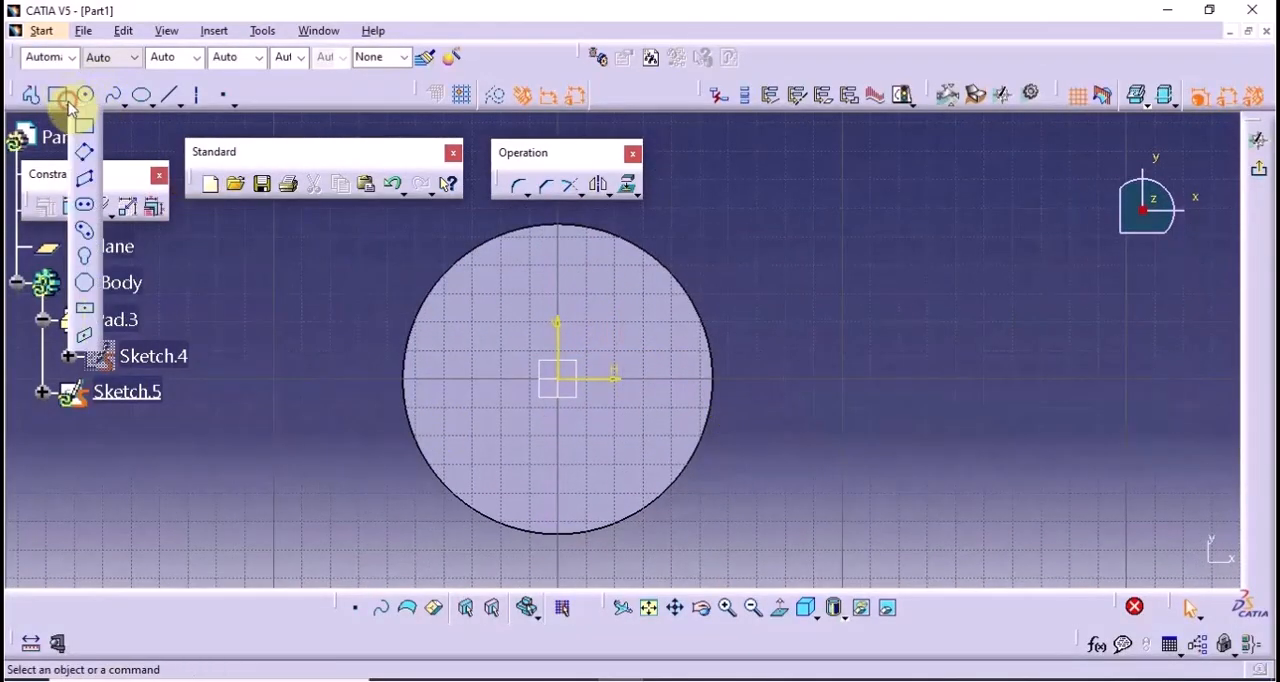
{"action": "left_click", "coordinate": [85, 282]}
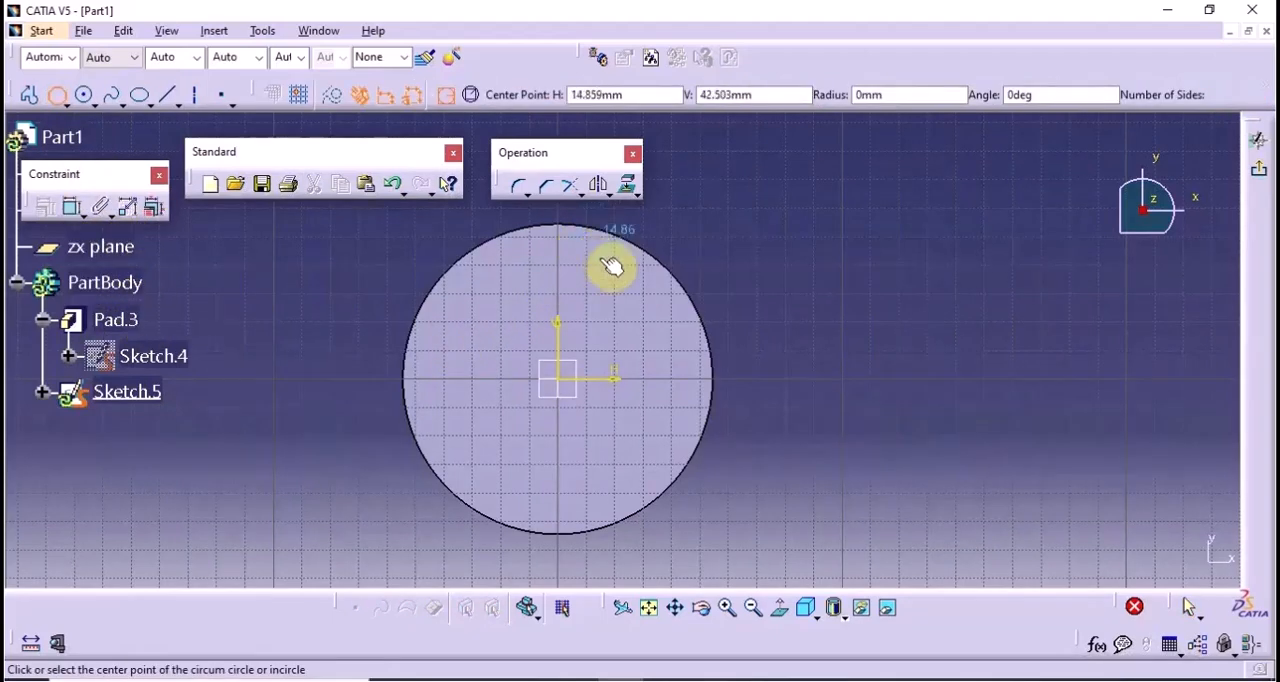
{"action": "left_click", "coordinate": [566, 250]}
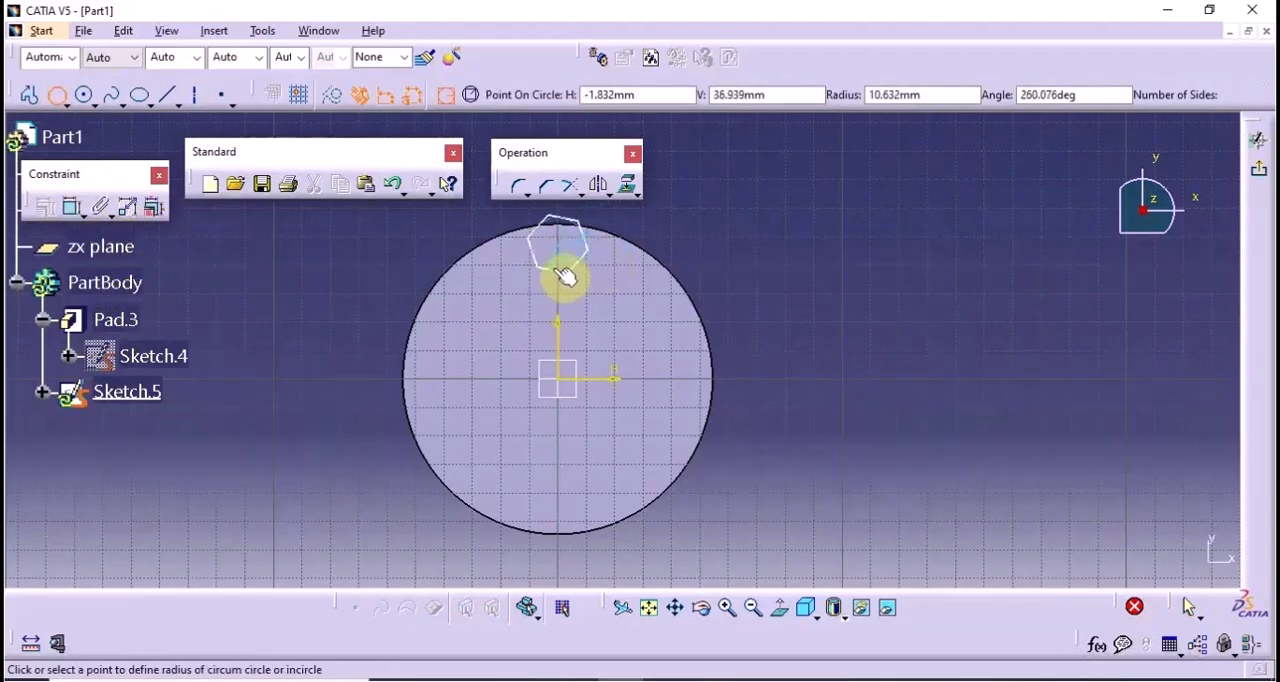
{"action": "left_click", "coordinate": [563, 255]}
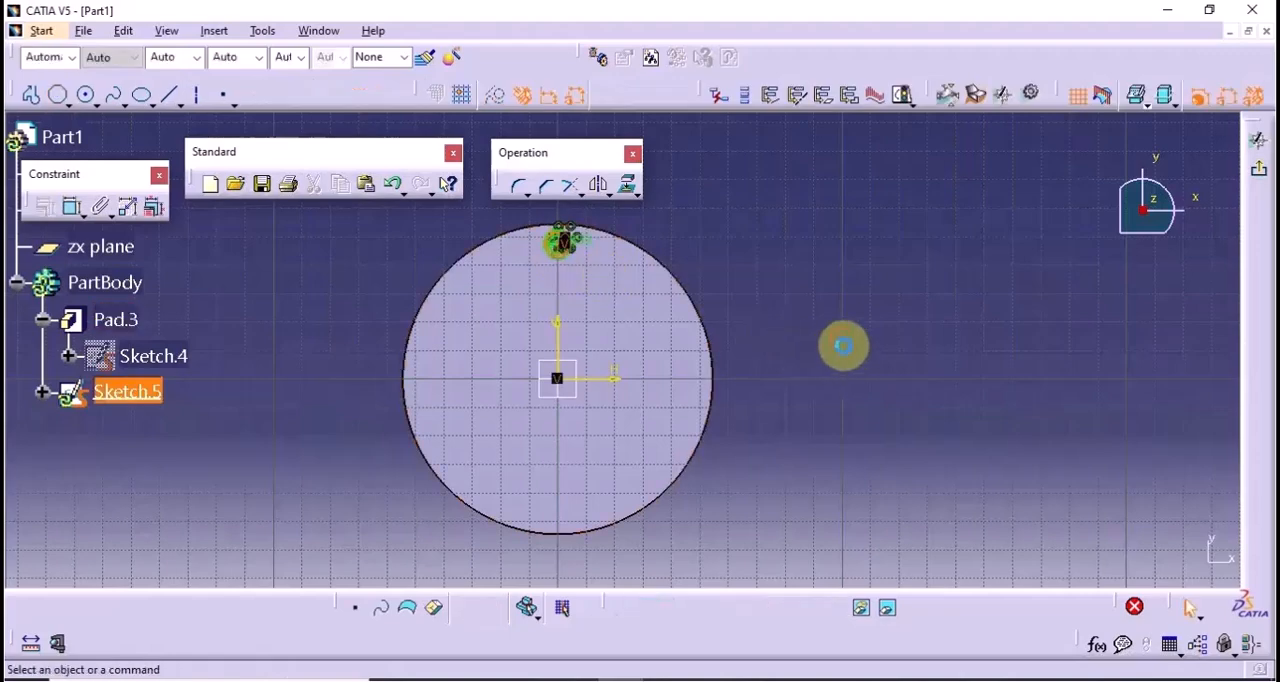
Exit the hexagon sketch and pad it from the cylinder's top face with the default pad settings
{"action": "left_click", "coordinate": [1263, 180]}
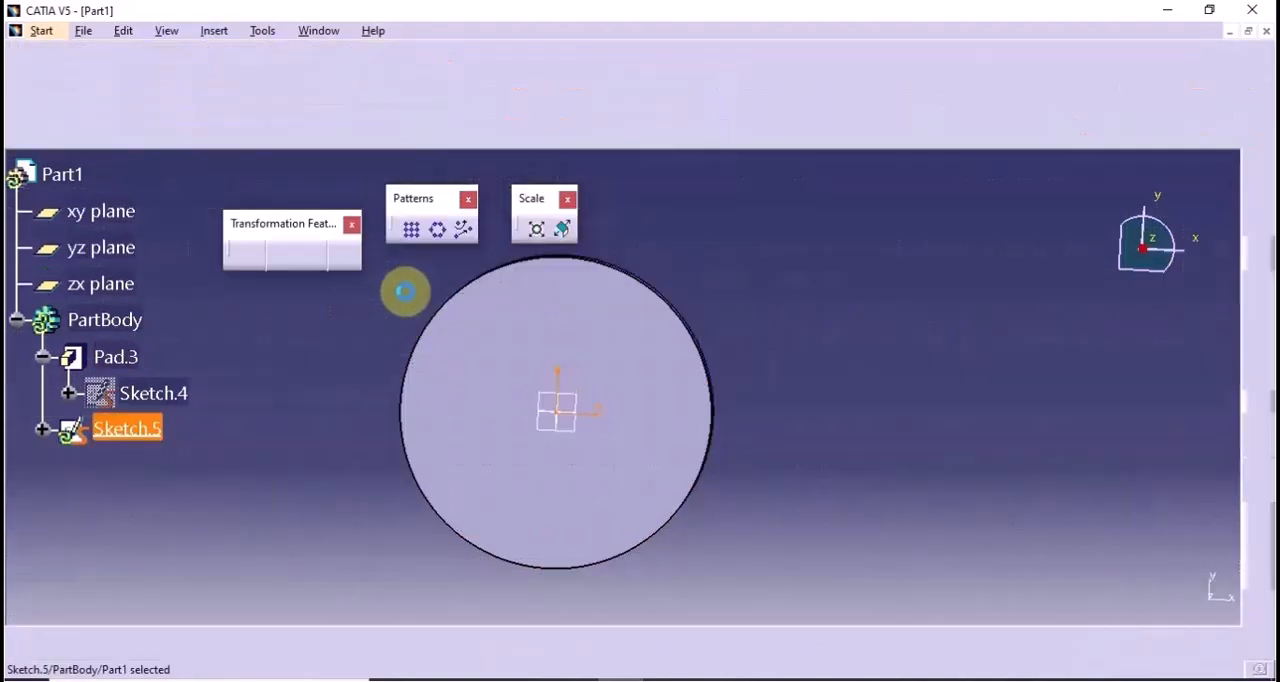
{"action": "left_click", "coordinate": [433, 95]}
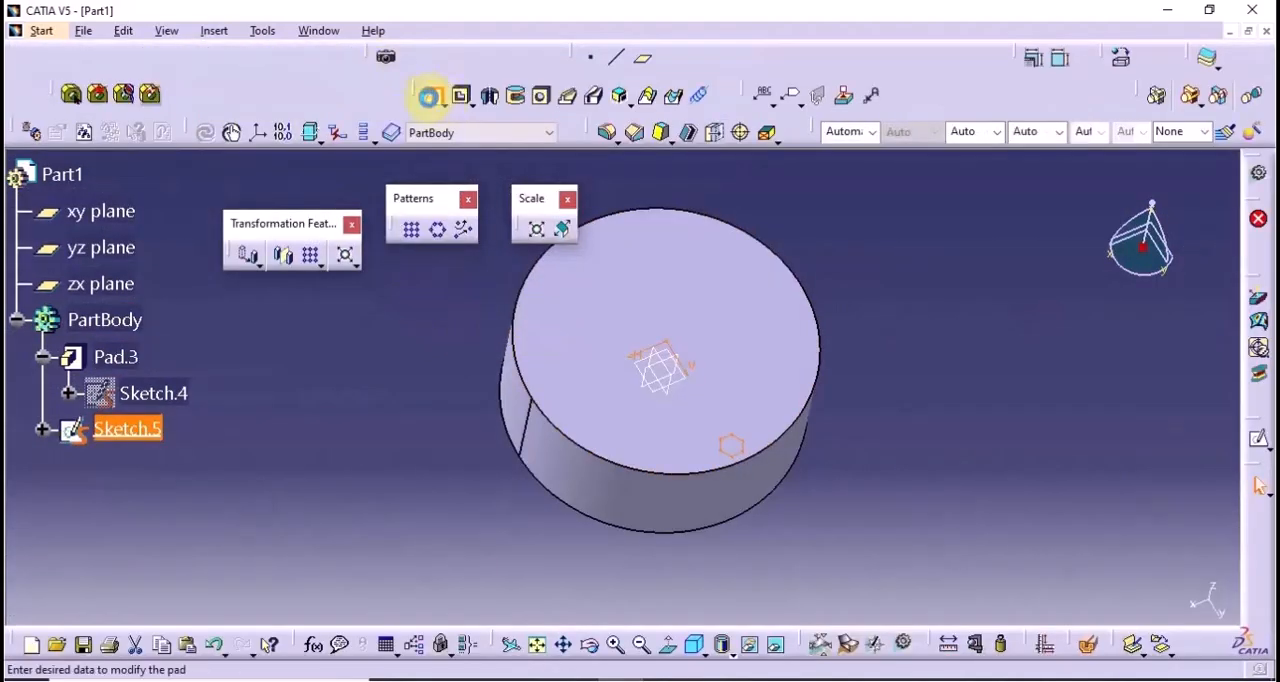
{"action": "left_click", "coordinate": [866, 496]}
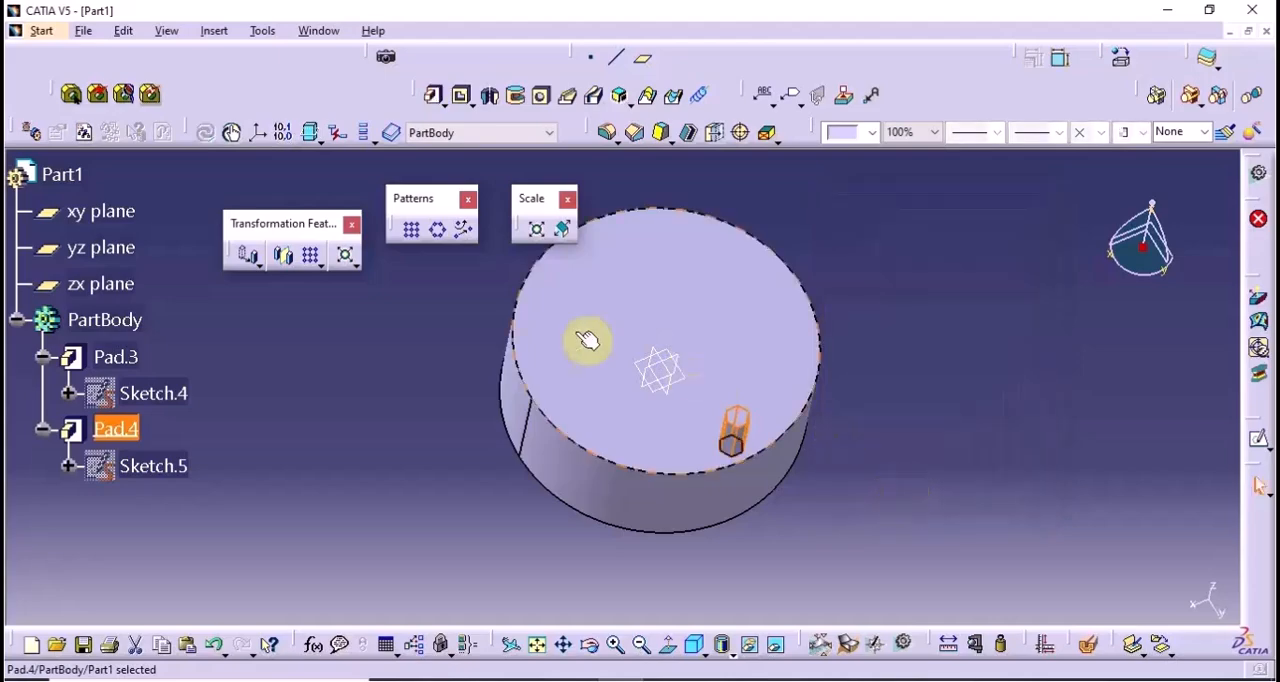
Start a circular pattern of the small hexagonal pad, using the cylinder's top face as the reference element
{"action": "middle_click_drag", "start_coordinate": [588, 337], "coordinate": [700, 437]}
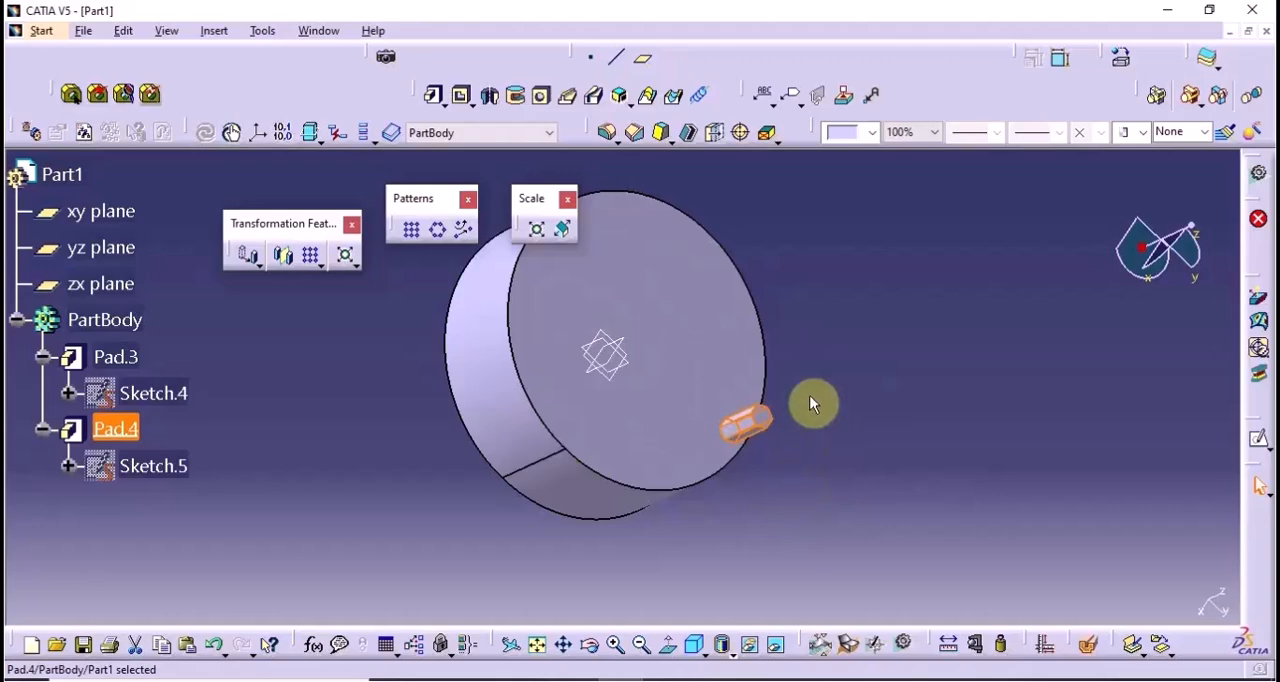
{"action": "left_click", "coordinate": [905, 433]}
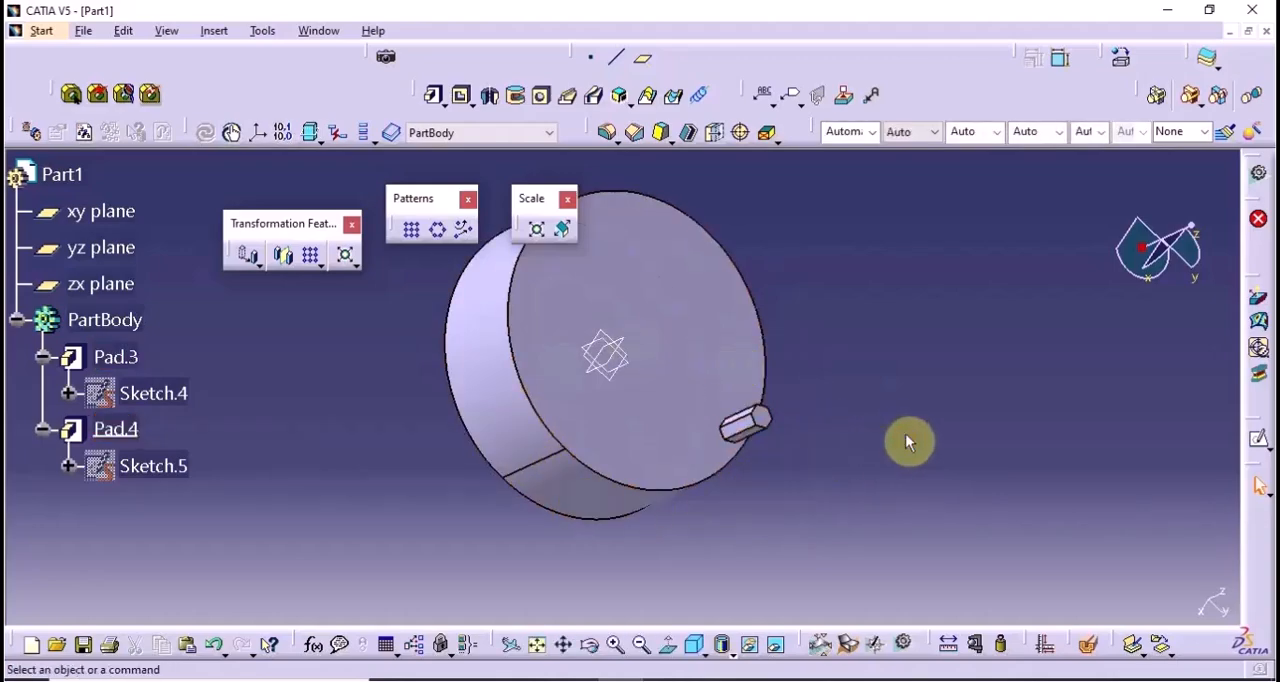
{"action": "left_click", "coordinate": [723, 408]}
{"action": "left_click", "coordinate": [441, 232]}
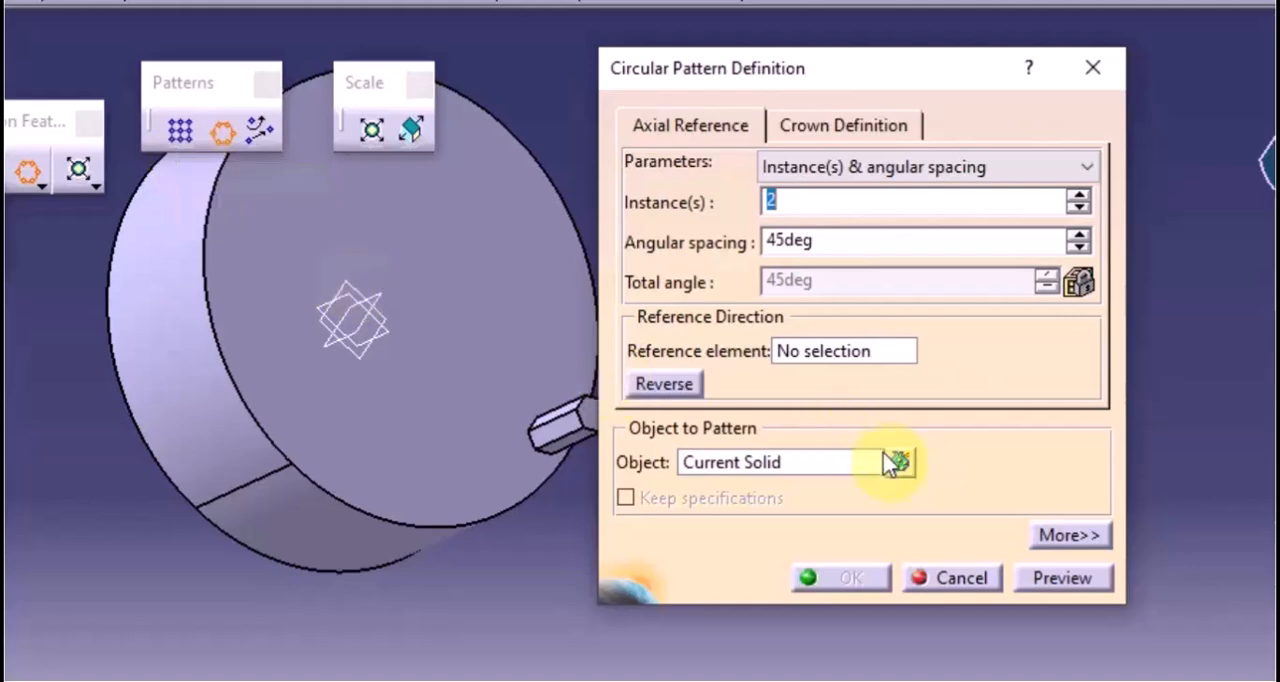
{"action": "left_click", "coordinate": [776, 470]}
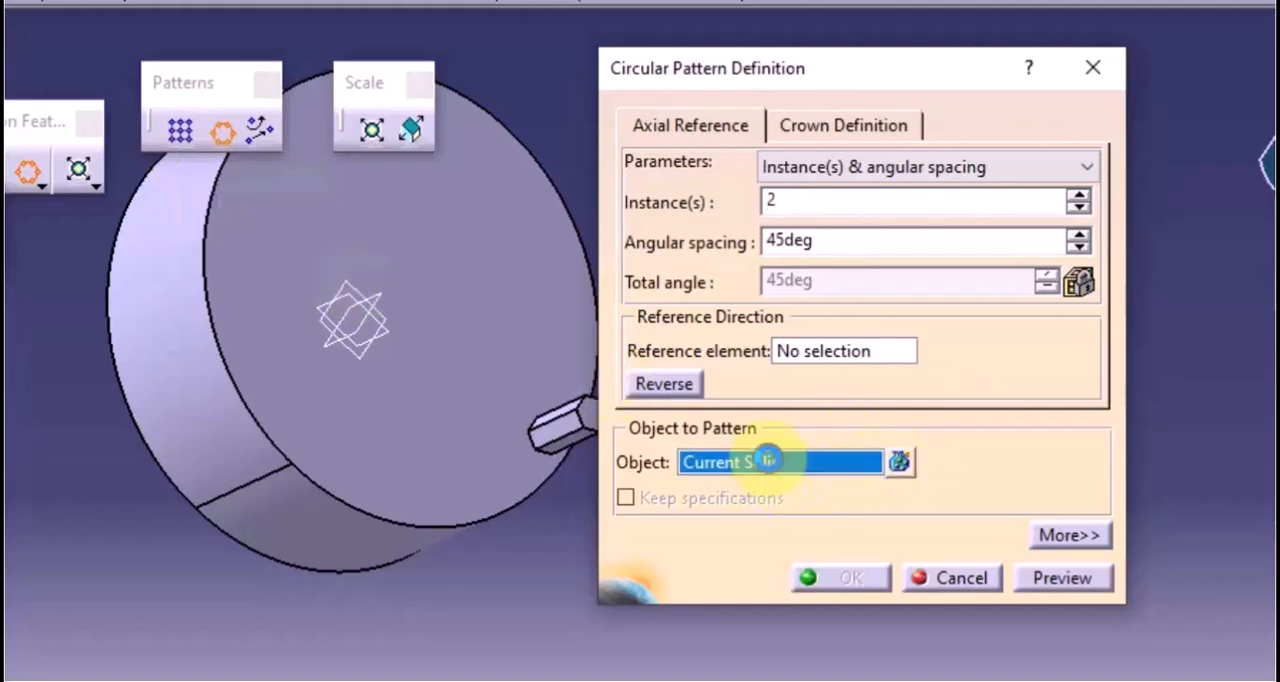
{"action": "left_click", "coordinate": [563, 434]}
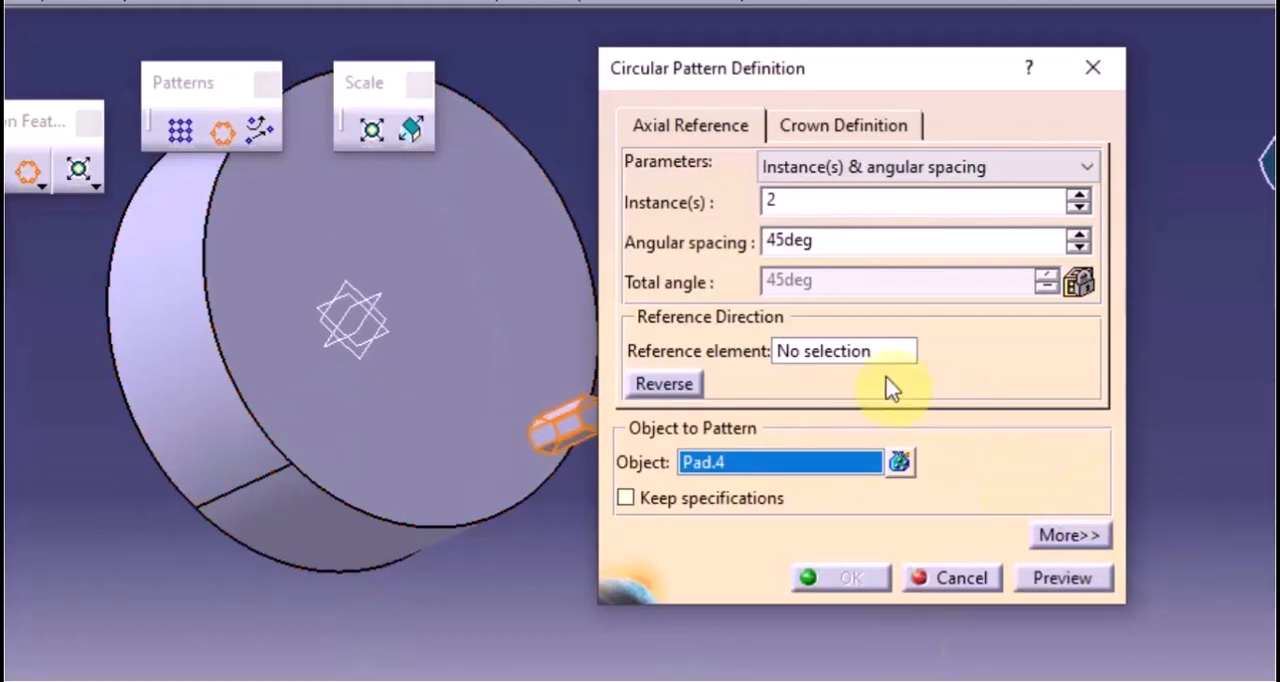
{"action": "left_click", "coordinate": [838, 354]}
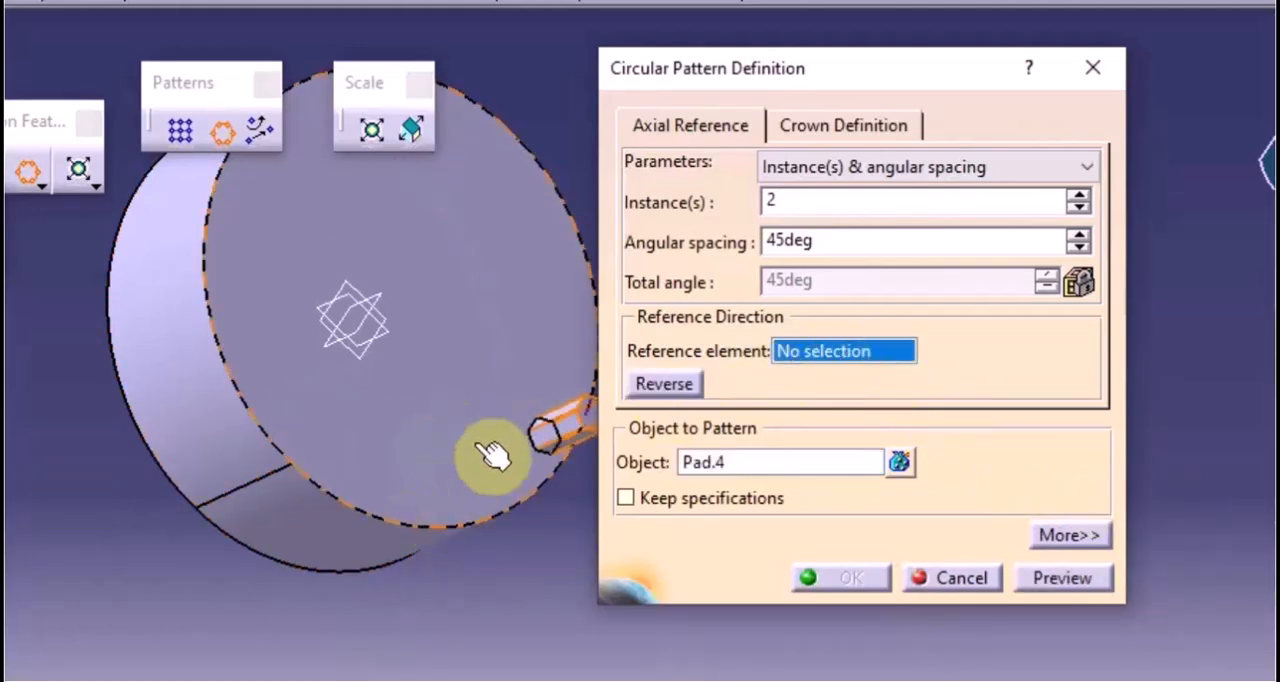
{"action": "left_click", "coordinate": [443, 433]}
{"action": "middle_click_drag", "start_coordinate": [444, 435], "coordinate": [470, 400]}
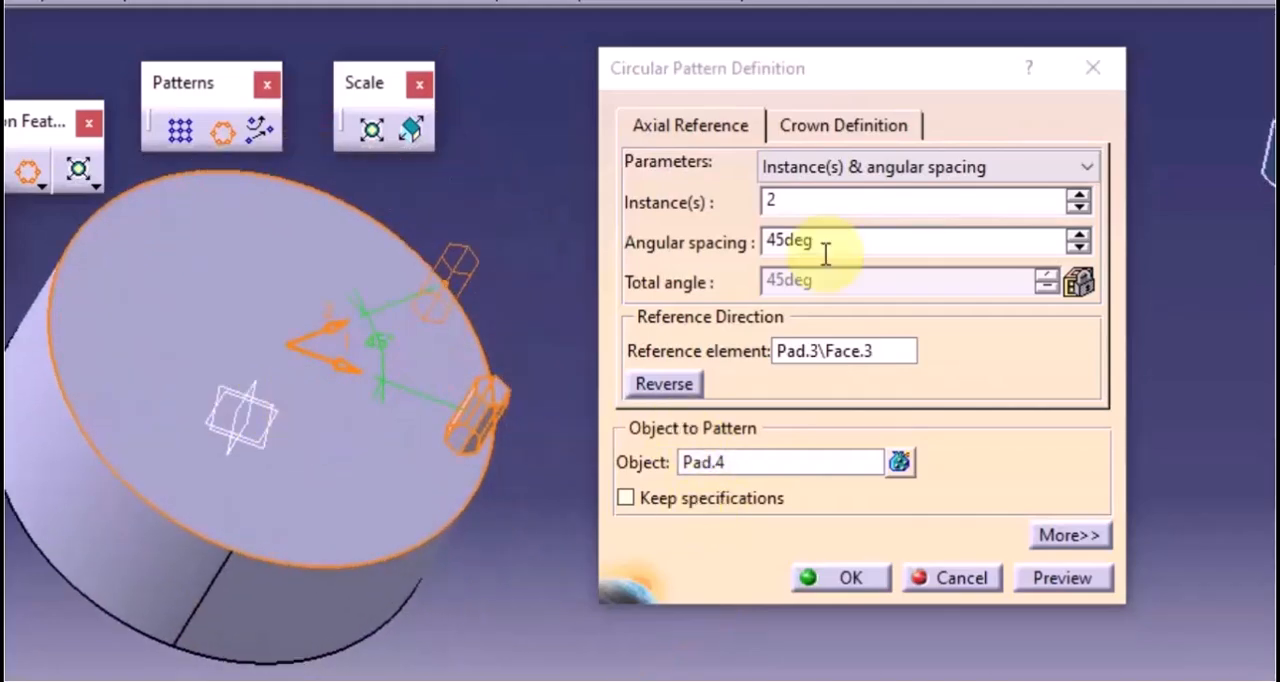
Define the circular pattern by Instance(s) & total angle and set it to 3 instances
{"action": "left_click", "coordinate": [930, 168]}
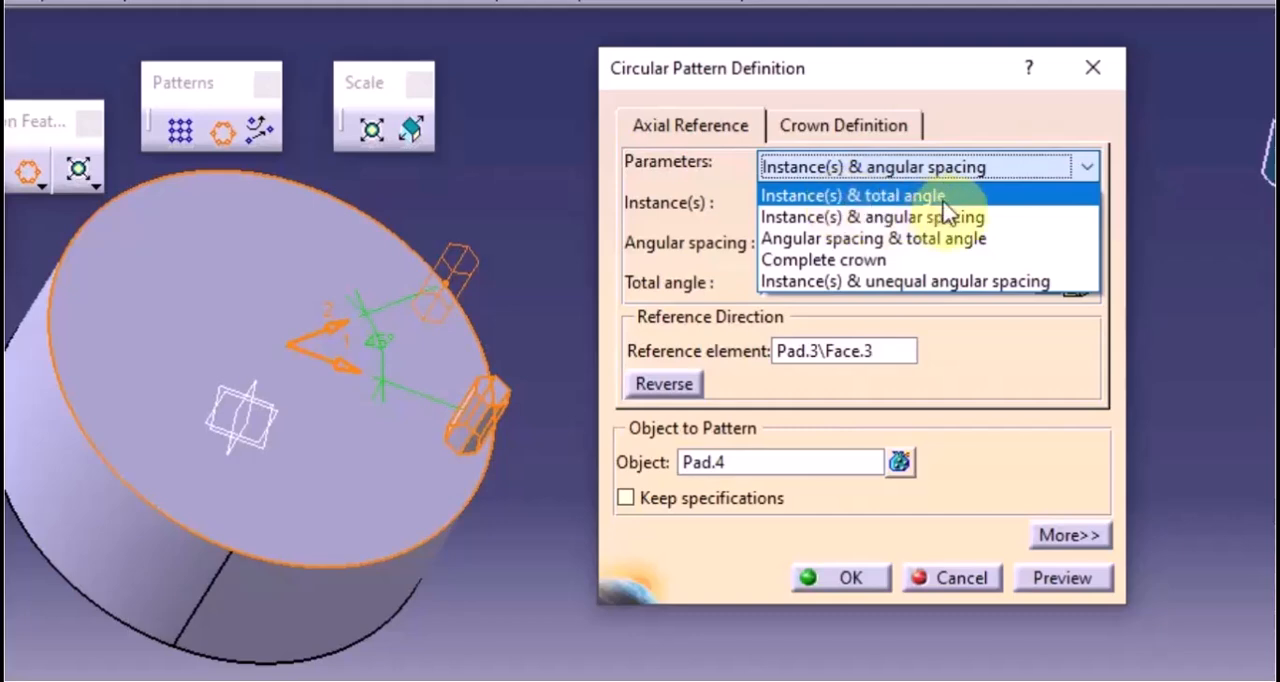
{"action": "left_click", "coordinate": [876, 197]}
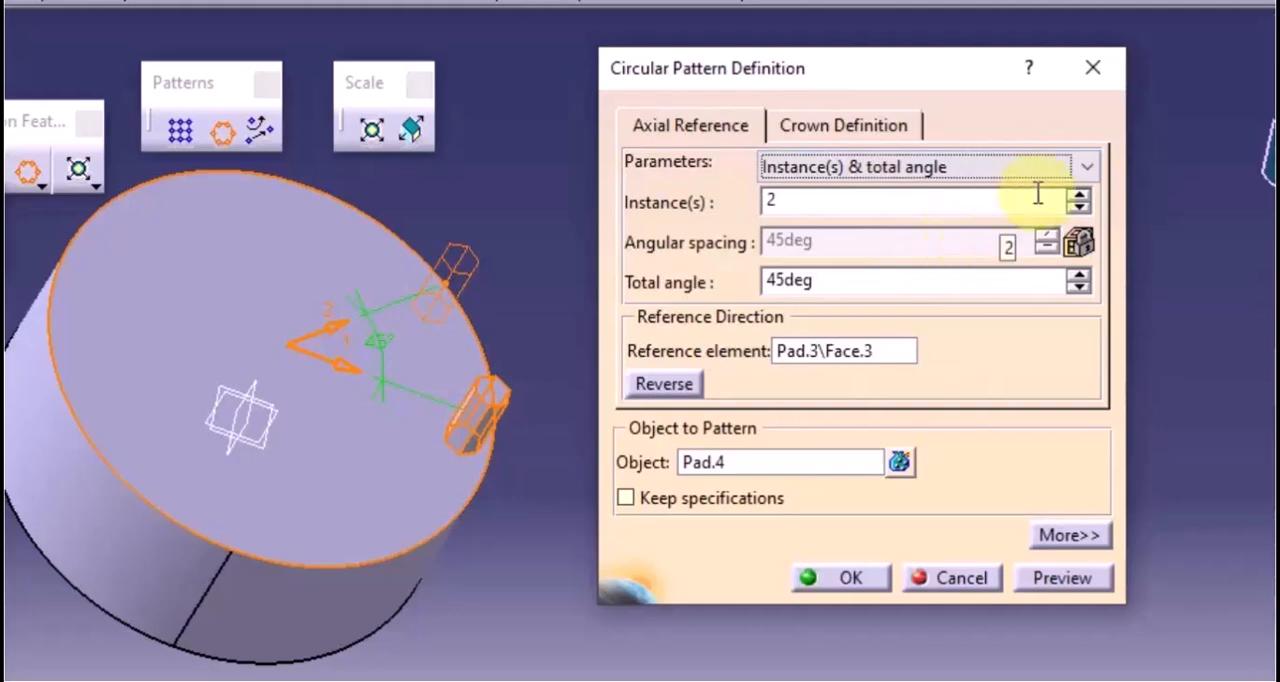
{"action": "left_click", "coordinate": [1080, 191]}
{"action": "left_click", "coordinate": [1080, 193]}
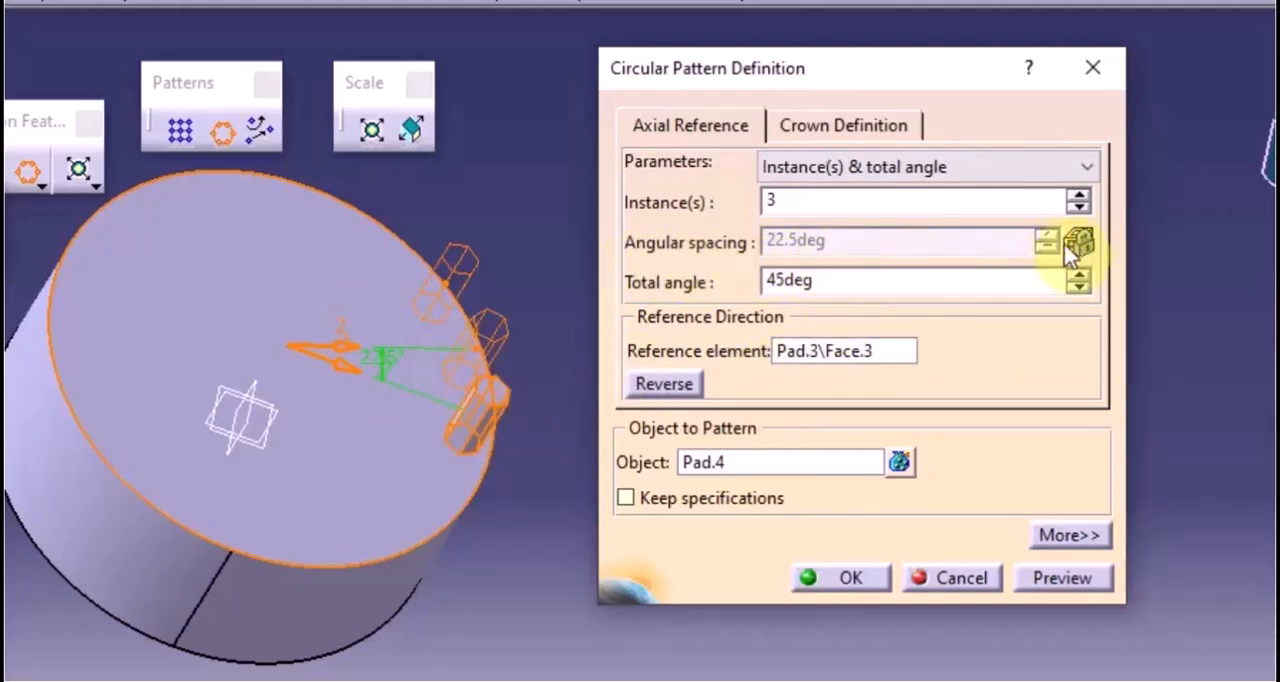
Switch the pattern to Instance(s) & angular spacing and preview it with 40deg spacing, first as is and again with 4 instances
{"action": "left_click", "coordinate": [908, 172]}
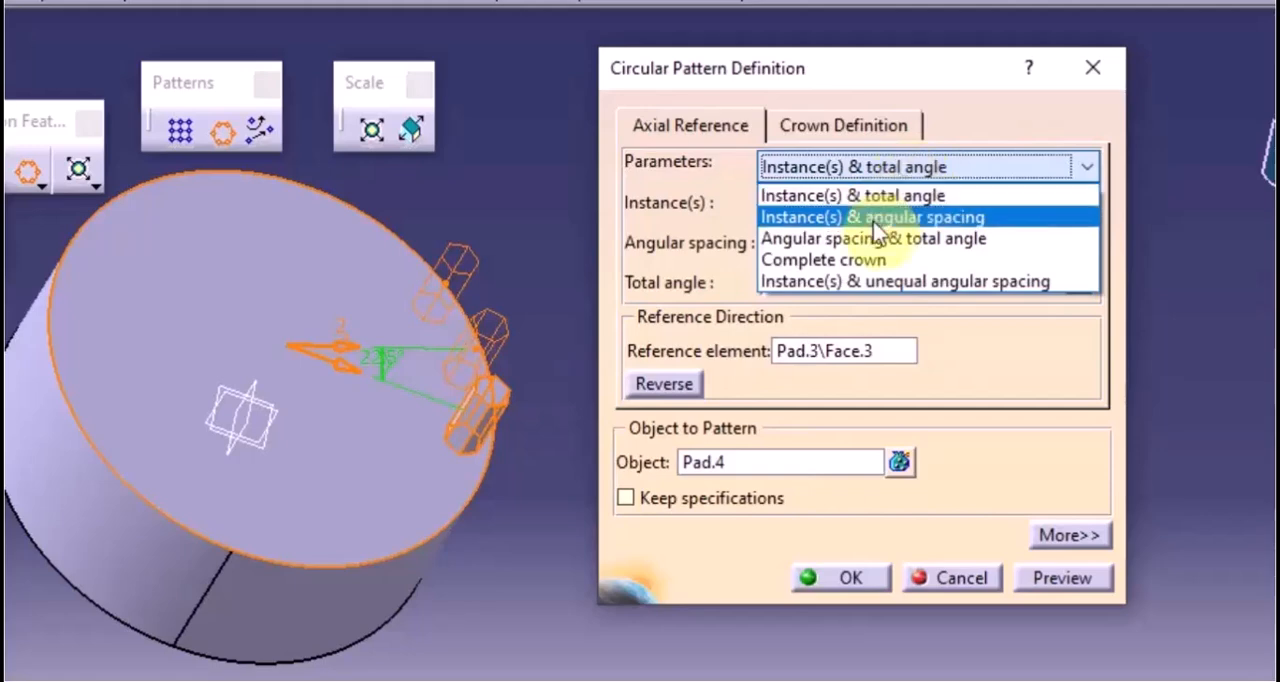
{"action": "left_click", "coordinate": [814, 220]}
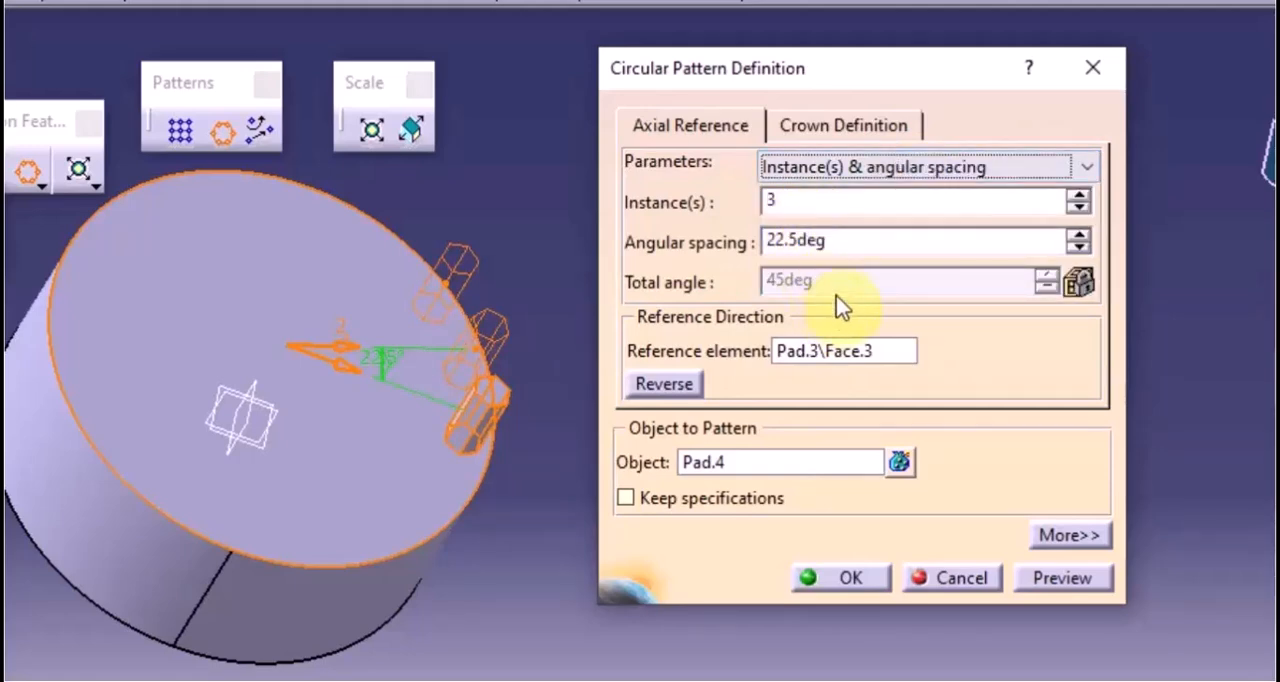
{"action": "left_click_drag", "start_coordinate": [860, 243], "coordinate": [755, 245]}
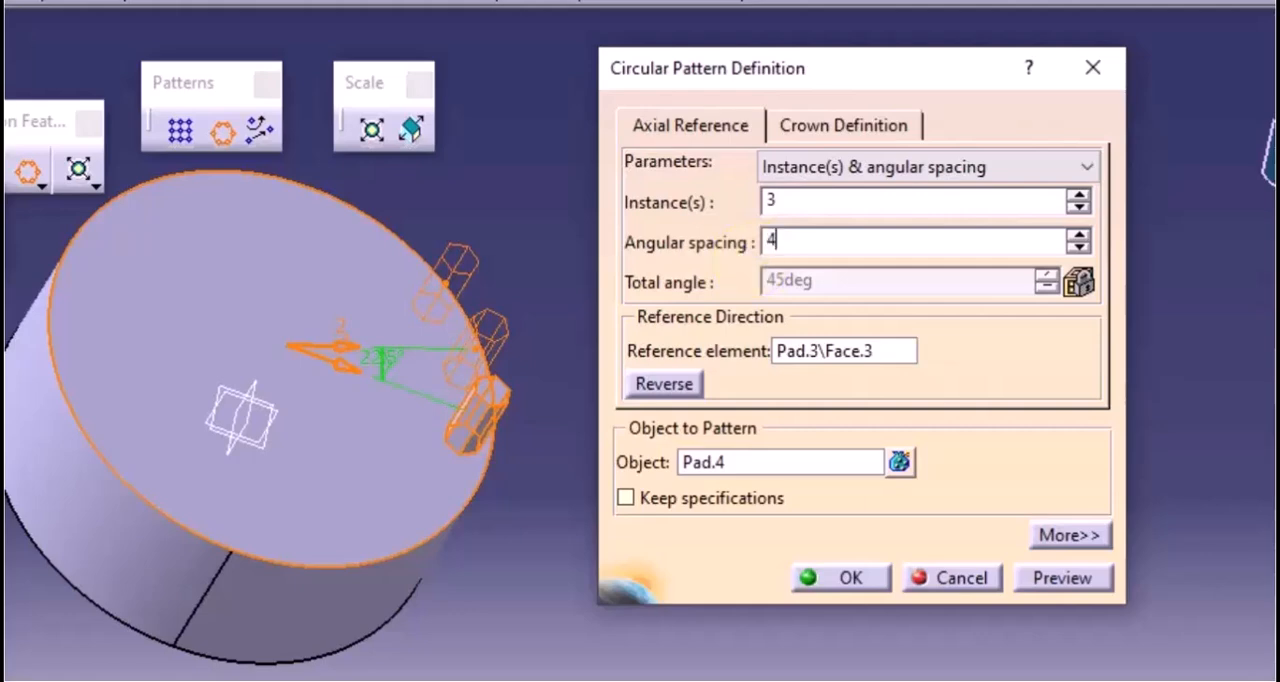
{"action": "left_click", "coordinate": [1068, 582]}
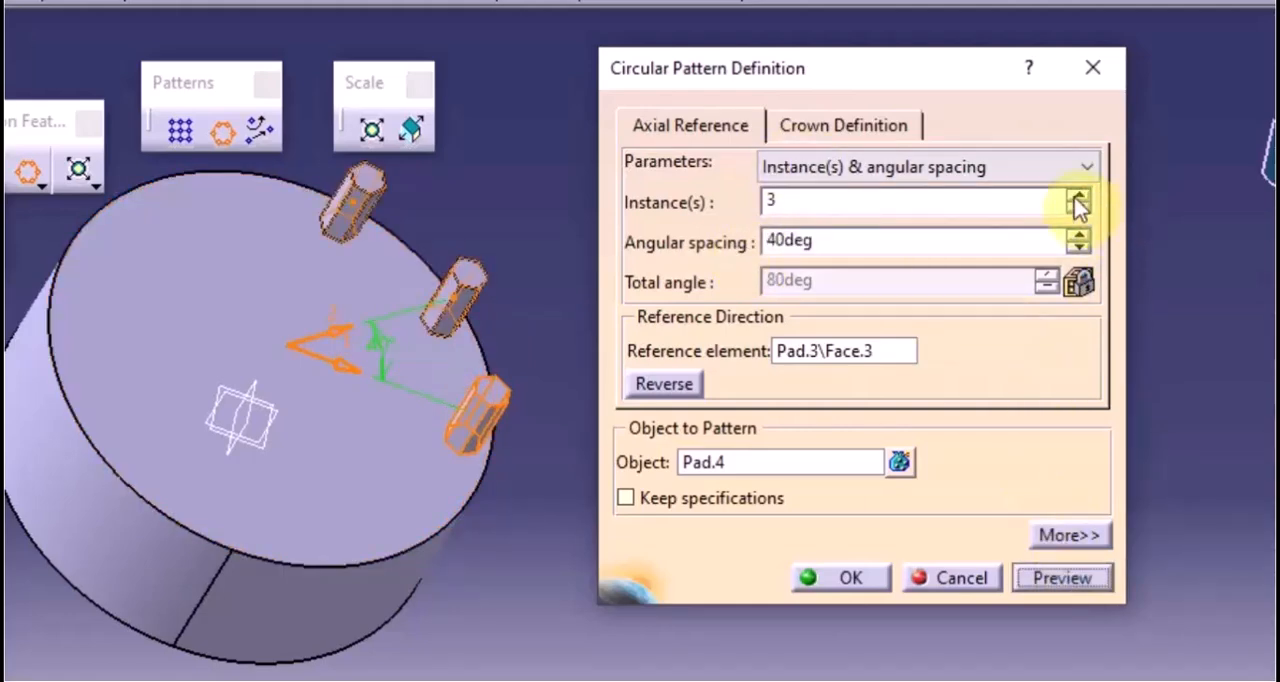
{"action": "left_click", "coordinate": [1077, 196]}
{"action": "left_click", "coordinate": [1048, 586]}
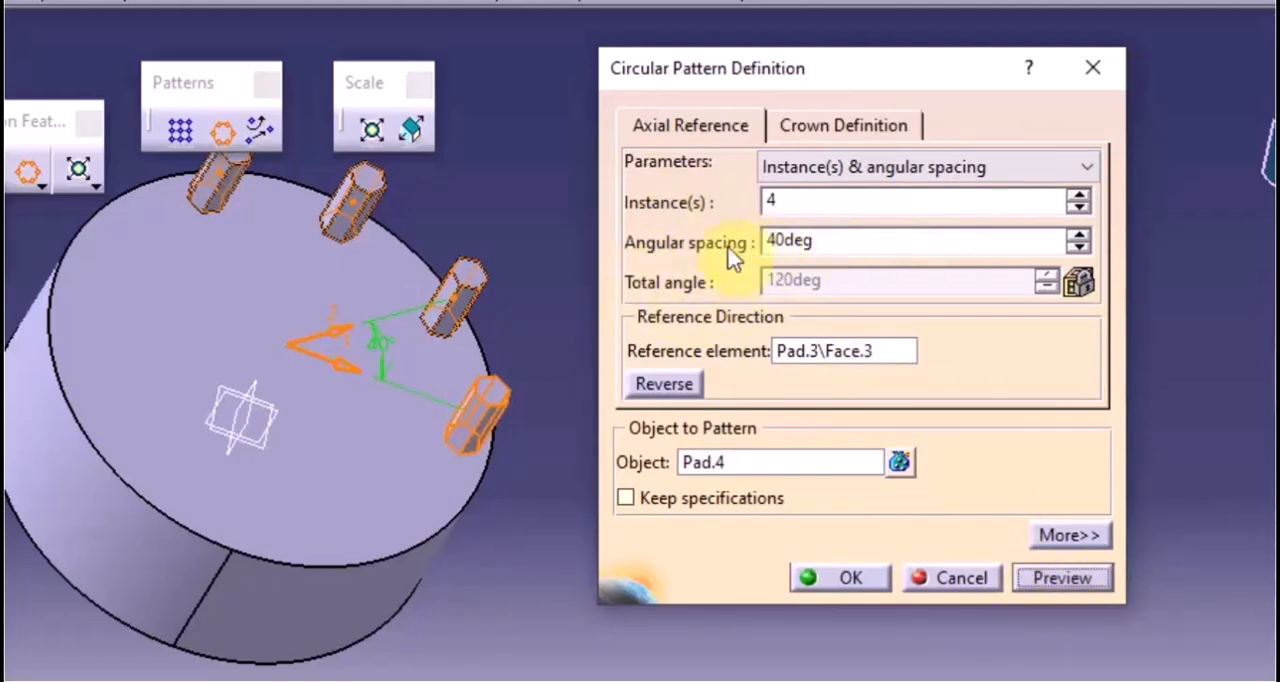
Switch the pattern to Angular spacing & total angle, set the angular spacing to 20deg and preview it
{"action": "left_click", "coordinate": [805, 168]}
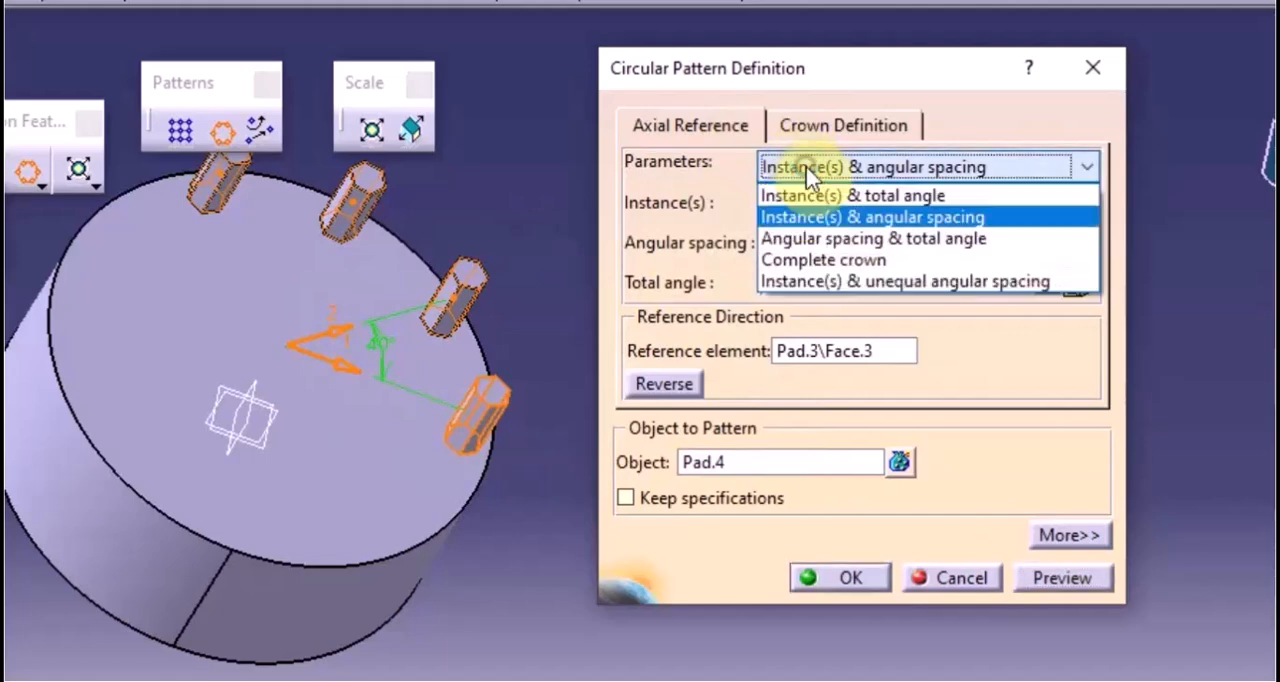
{"action": "left_click", "coordinate": [821, 238]}
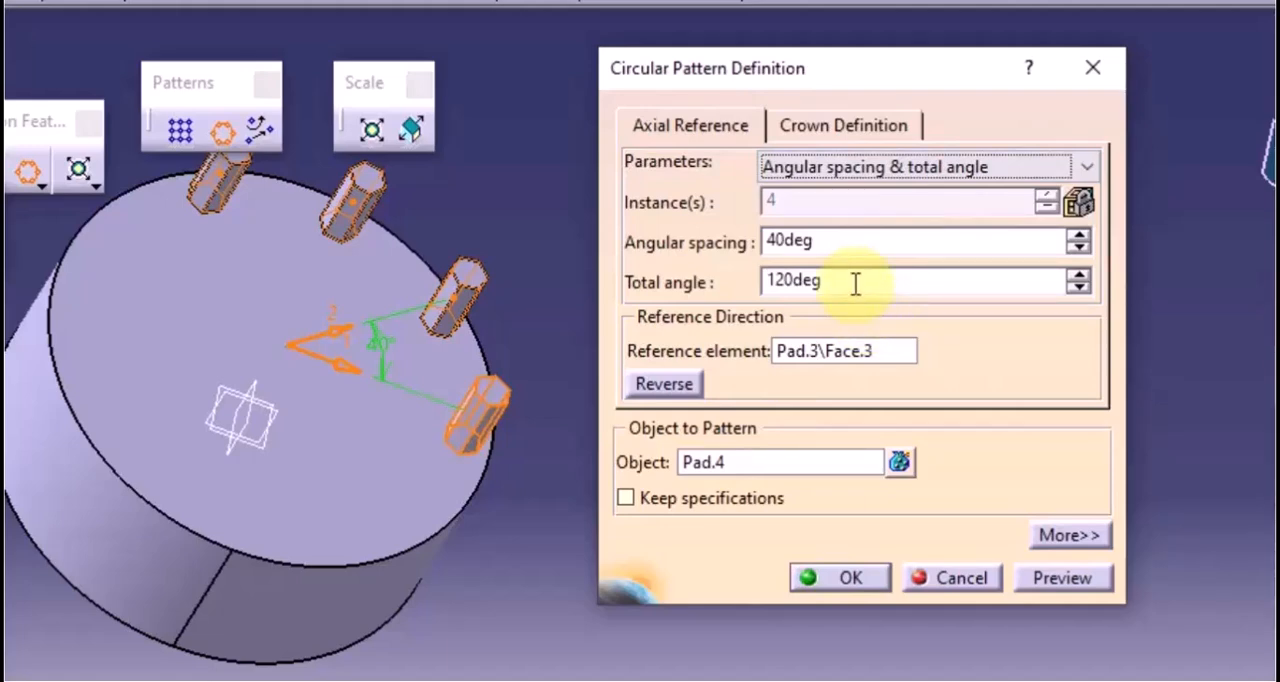
{"action": "double_click", "coordinate": [845, 244]}
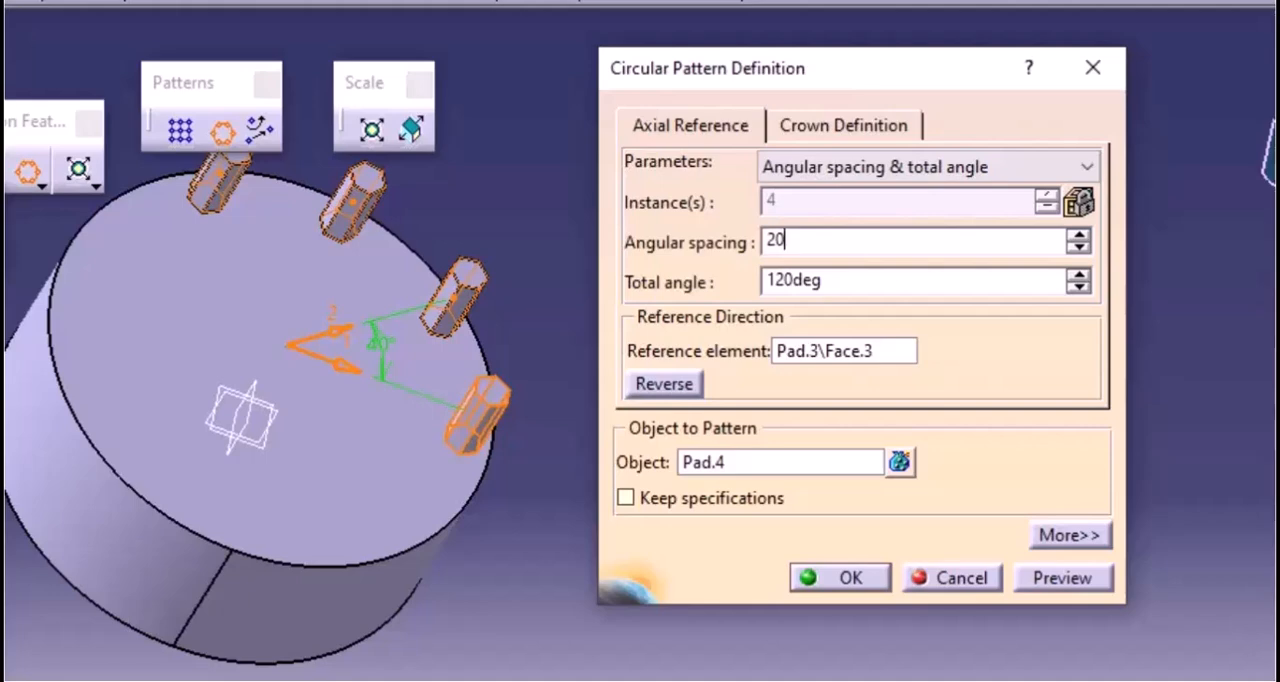
{"action": "left_click", "coordinate": [1068, 584]}
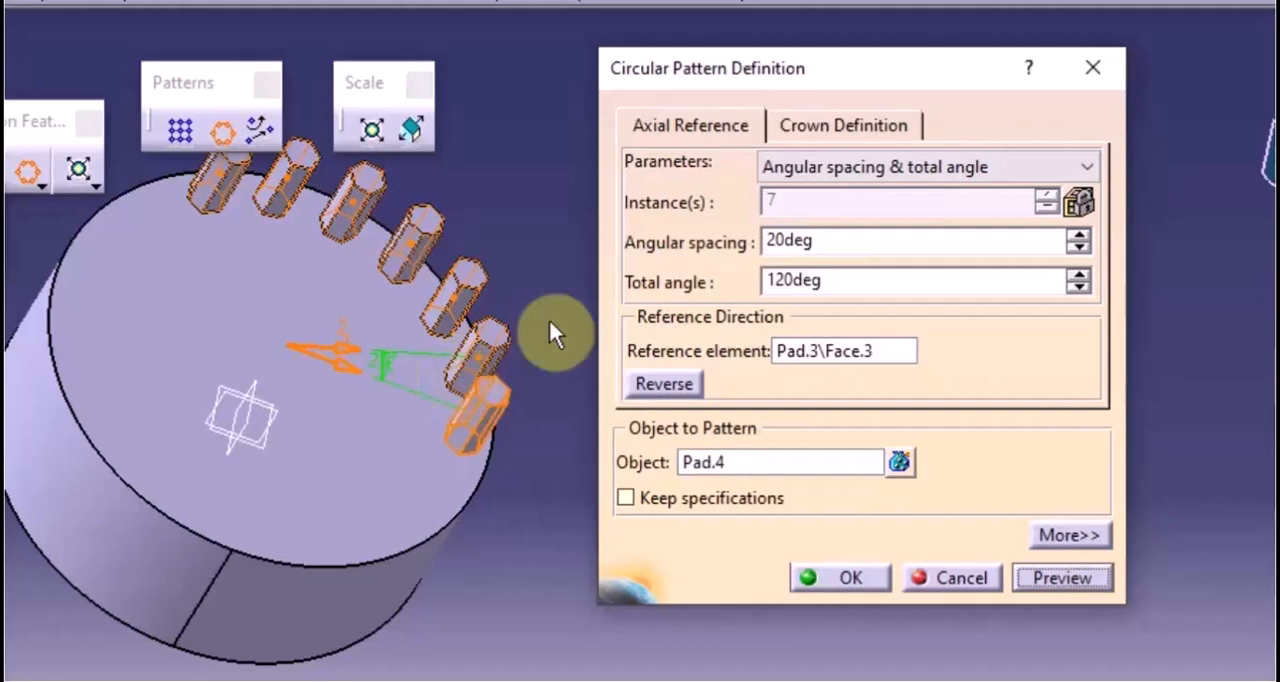
Switch the pattern to Complete crown, set it to 8 instances and preview it
{"action": "left_click", "coordinate": [874, 169]}
{"action": "left_click", "coordinate": [858, 260]}
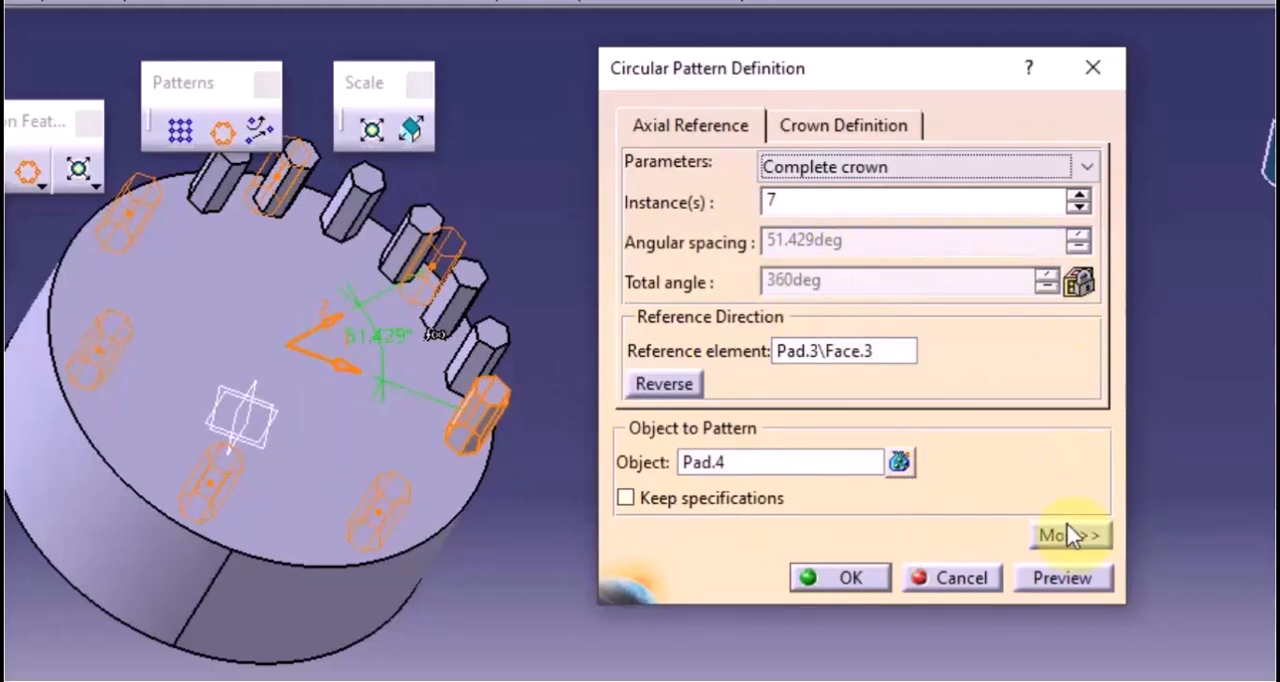
{"action": "left_click", "coordinate": [1078, 196]}
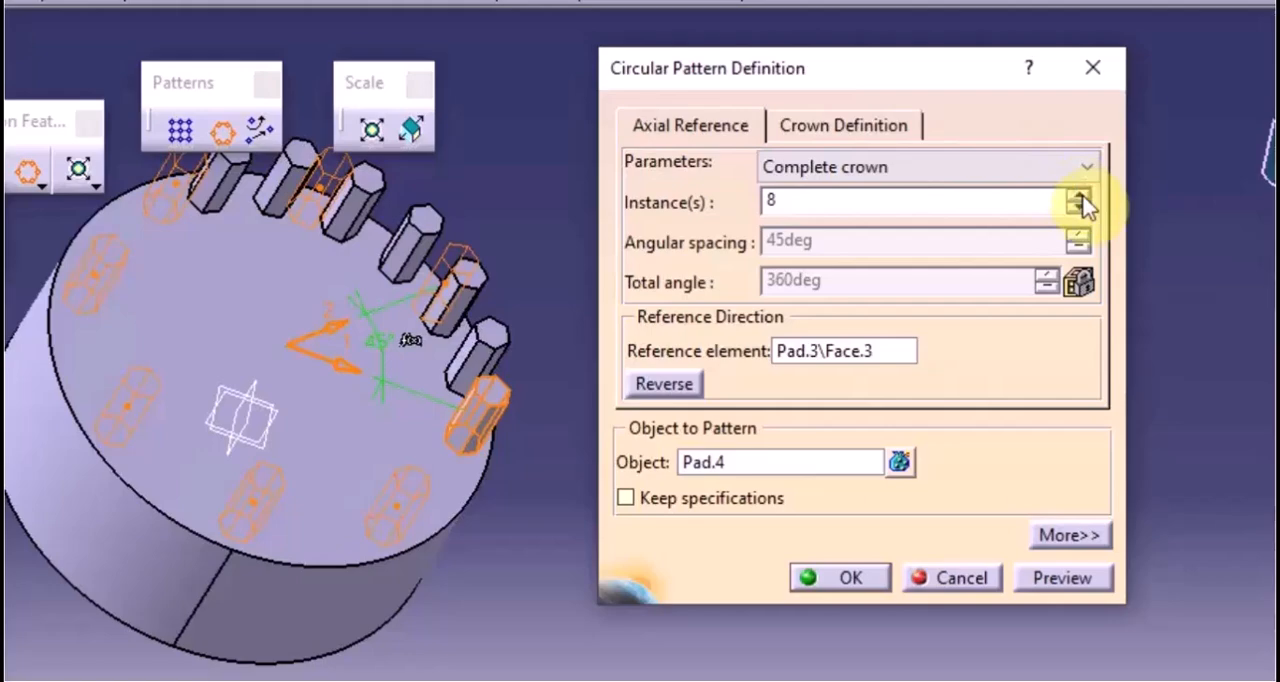
{"action": "left_click", "coordinate": [1072, 582]}
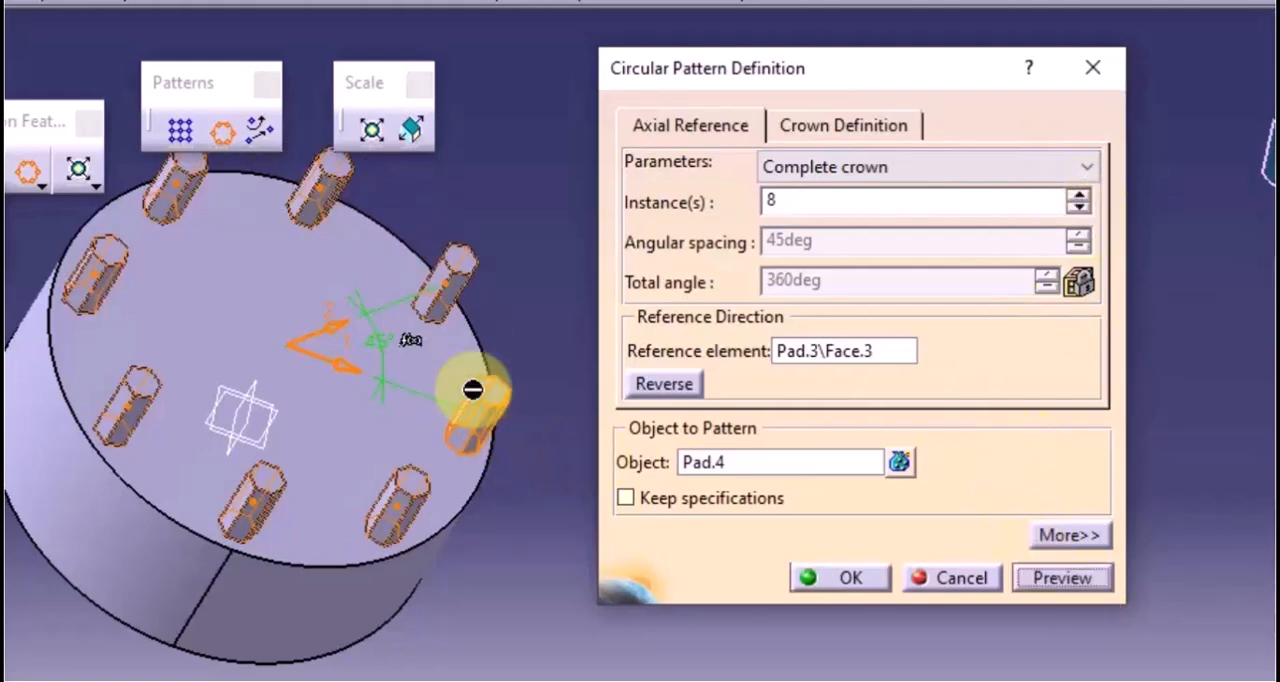
Switch the pattern to Instance(s) & unequal angular spacing, set the first angular spacing to 50deg and preview it
{"action": "middle_click_drag", "start_coordinate": [473, 390], "coordinate": [428, 422]}
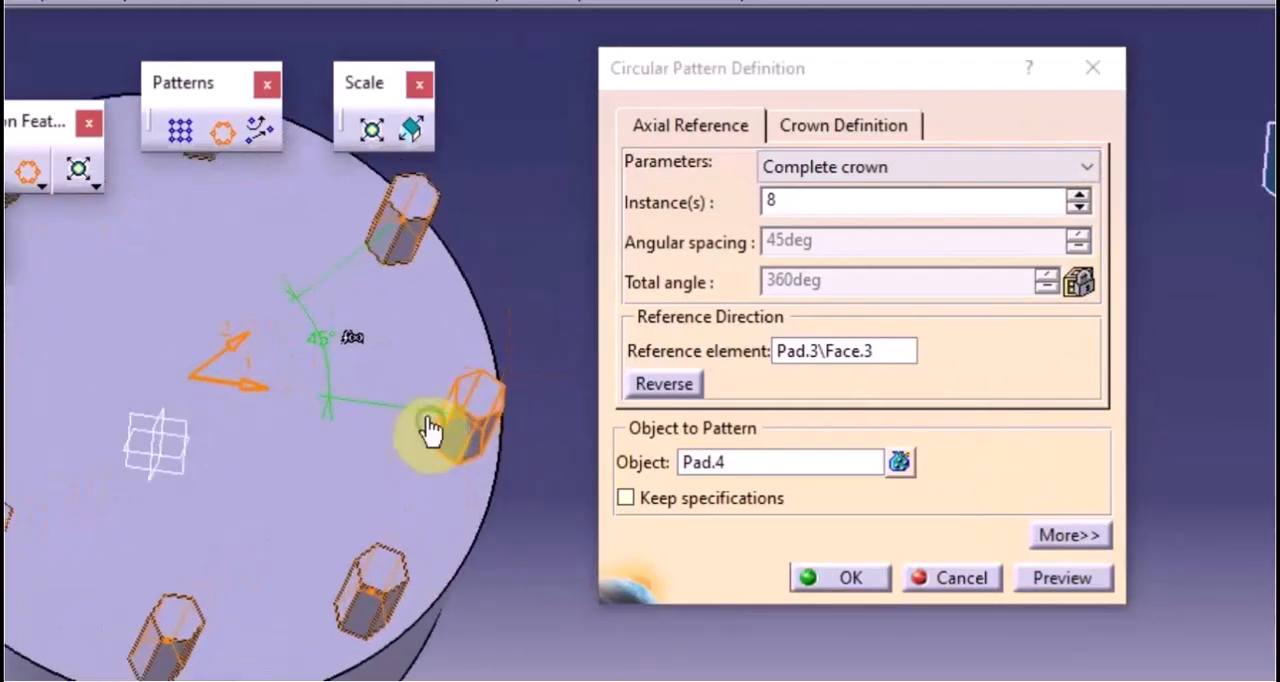
{"action": "left_click", "coordinate": [927, 168]}
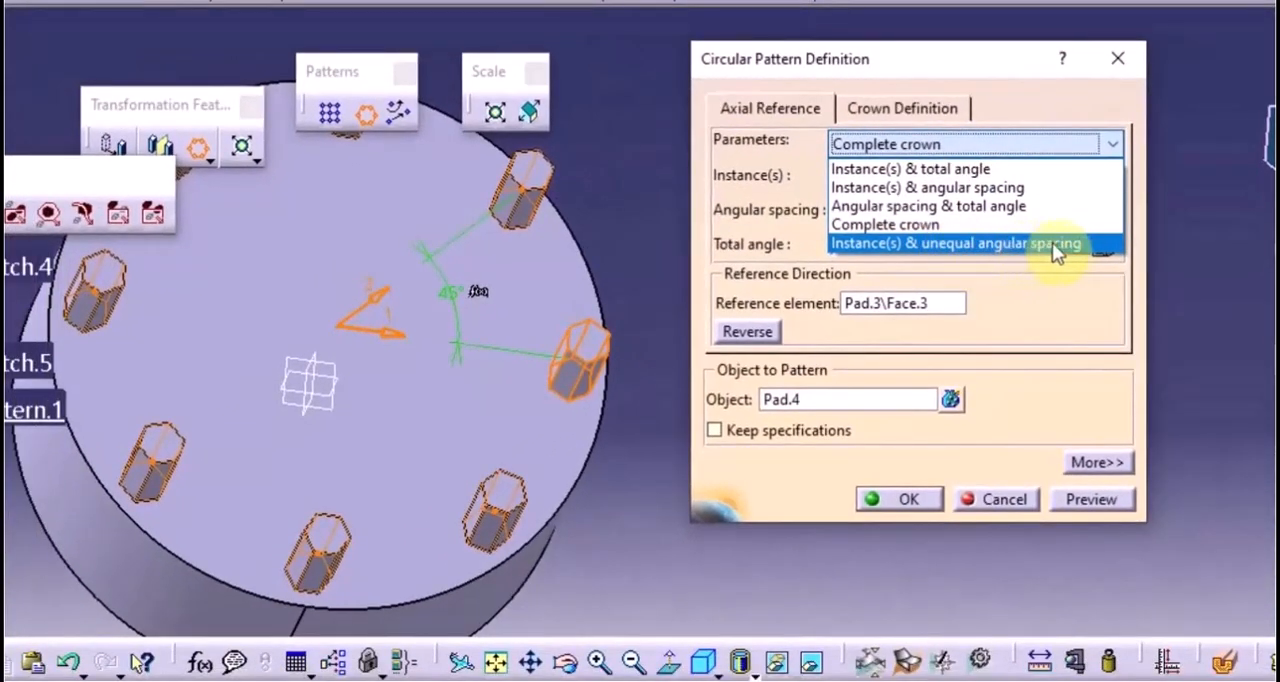
{"action": "left_click", "coordinate": [1064, 243]}
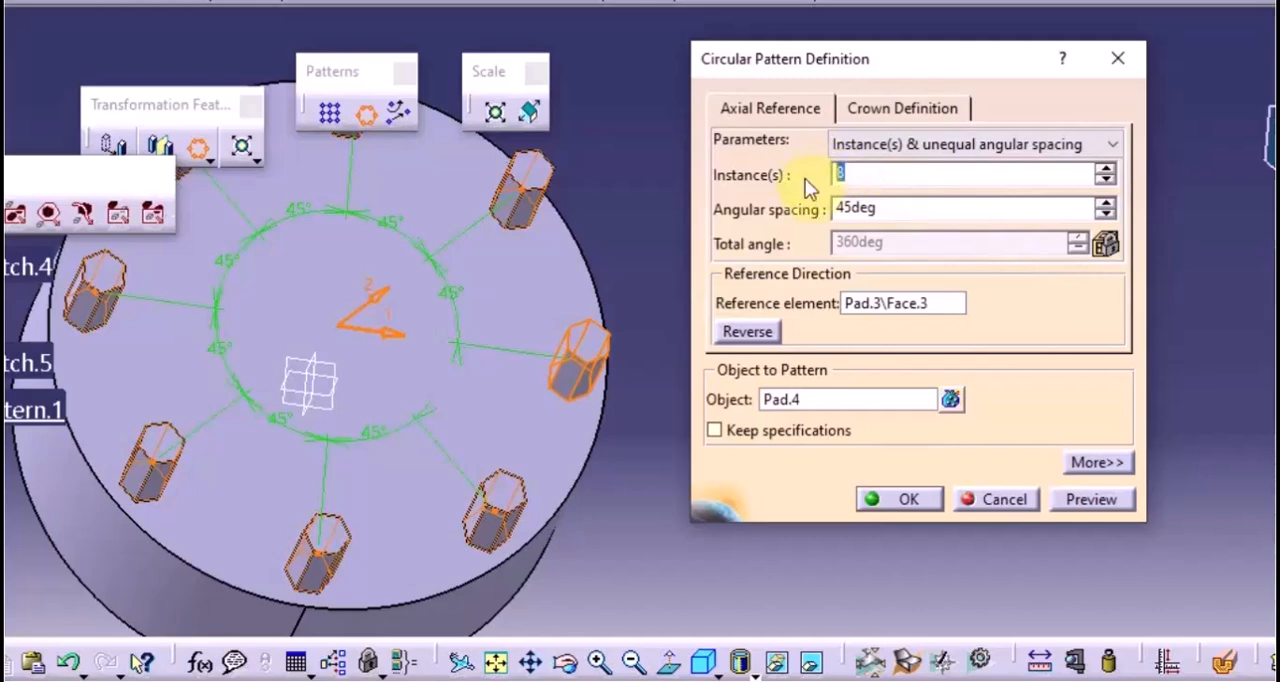
{"action": "double_click", "coordinate": [892, 210]}
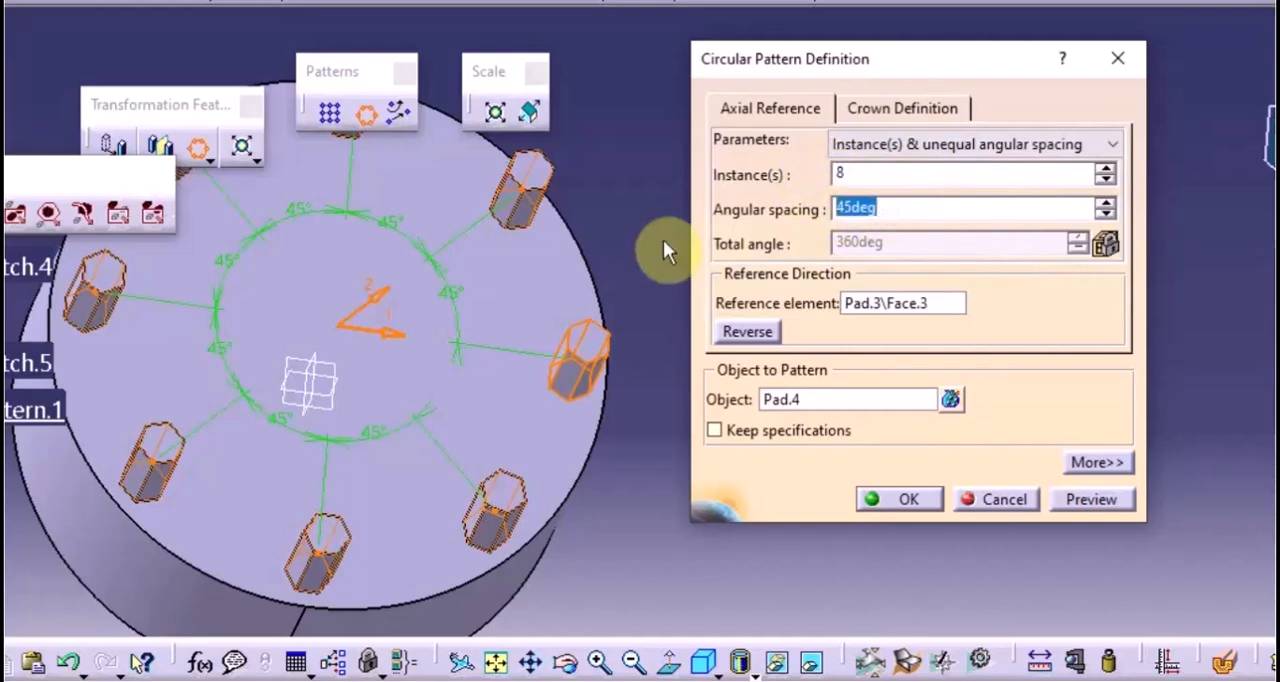
{"action": "key", "text": "BackSpace"}
{"action": "type", "text": "50"}
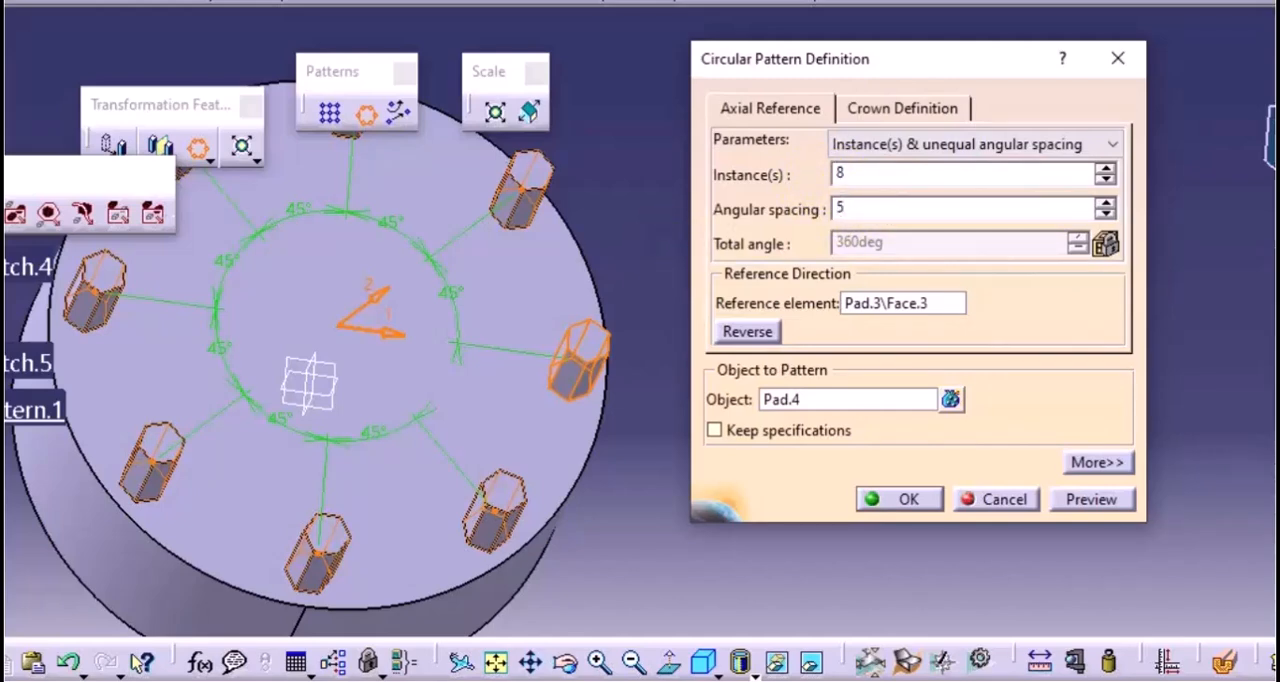
{"action": "left_click", "coordinate": [1100, 500]}
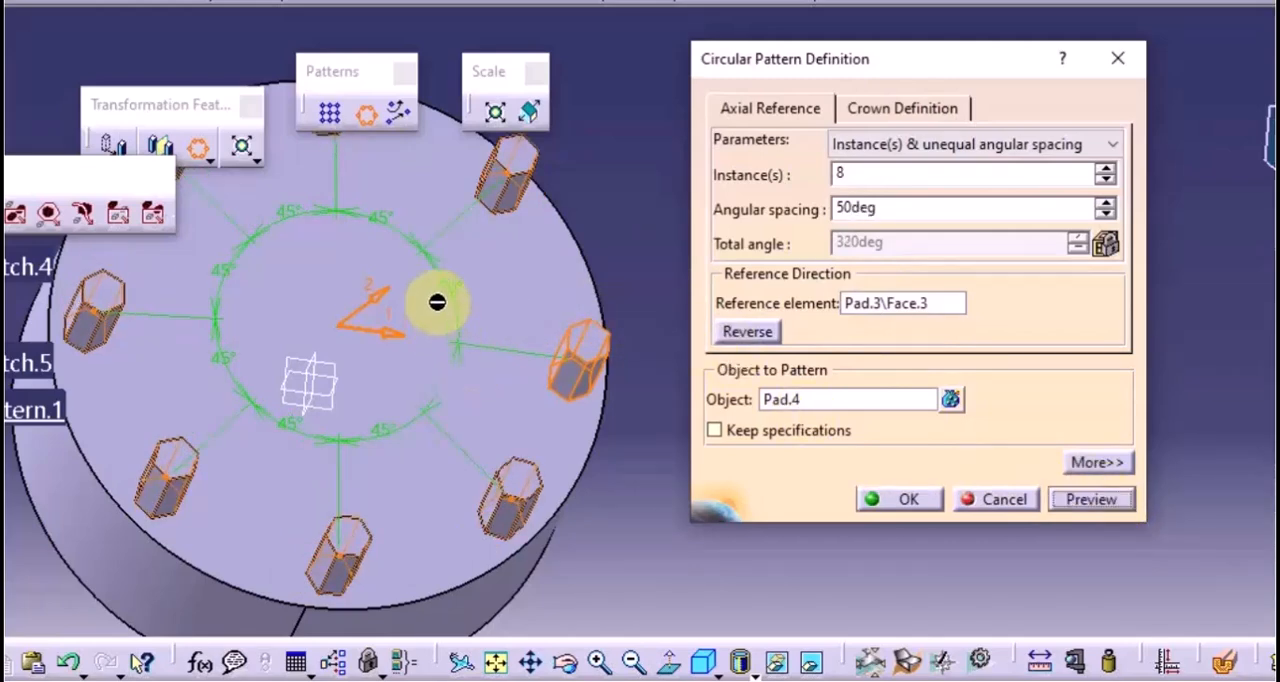
{"action": "middle_click_drag", "start_coordinate": [486, 303], "coordinate": [573, 312]}
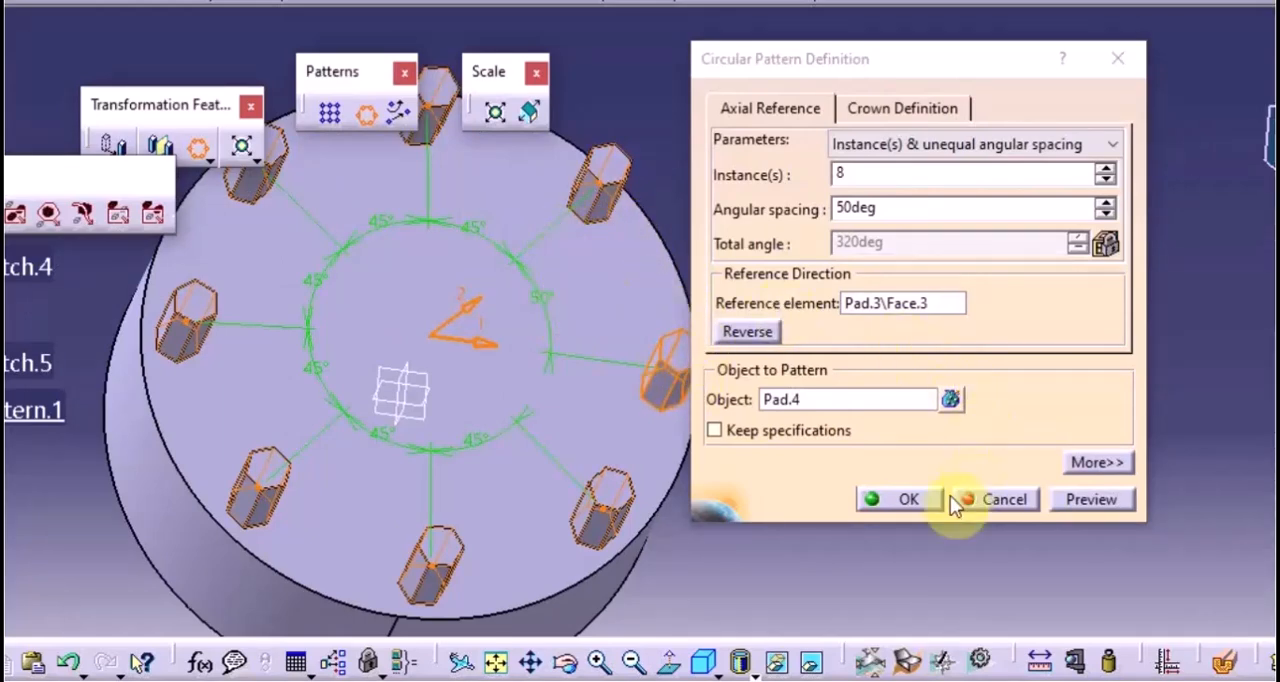
Set the pattern's crown definition to Circle(s) & crown thickness with 2 circles
{"action": "left_click", "coordinate": [926, 109]}
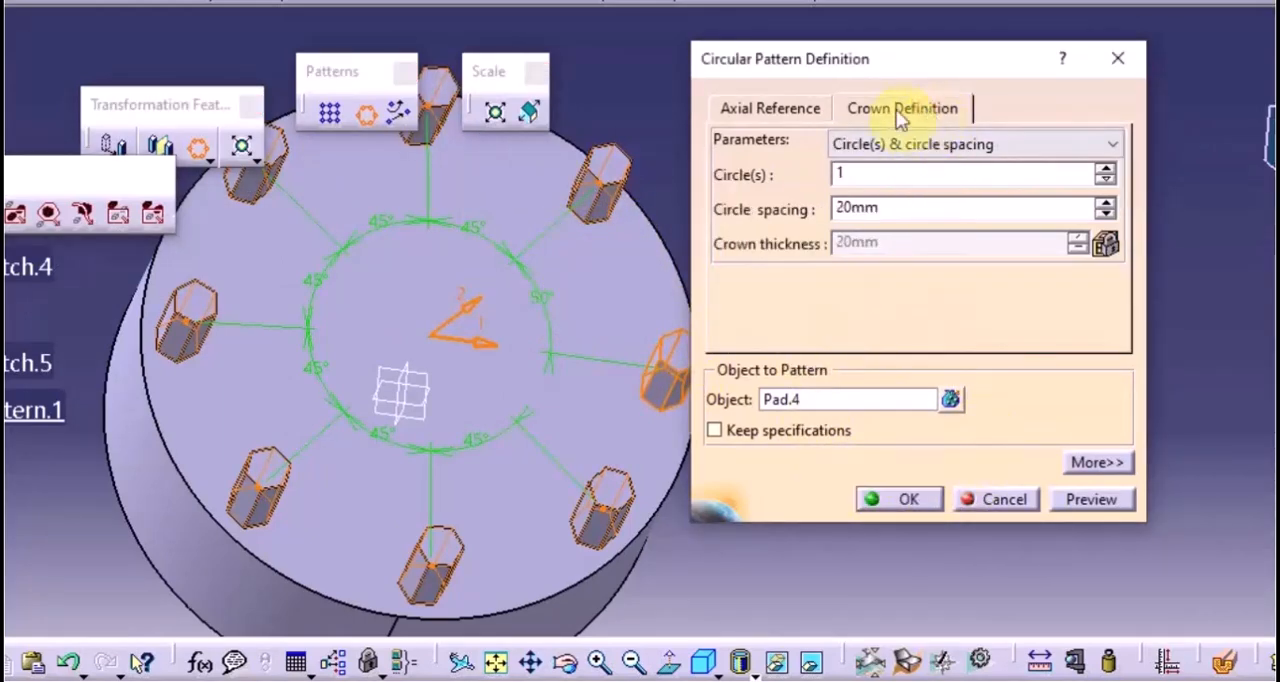
{"action": "middle_click_drag", "start_coordinate": [492, 355], "coordinate": [543, 354]}
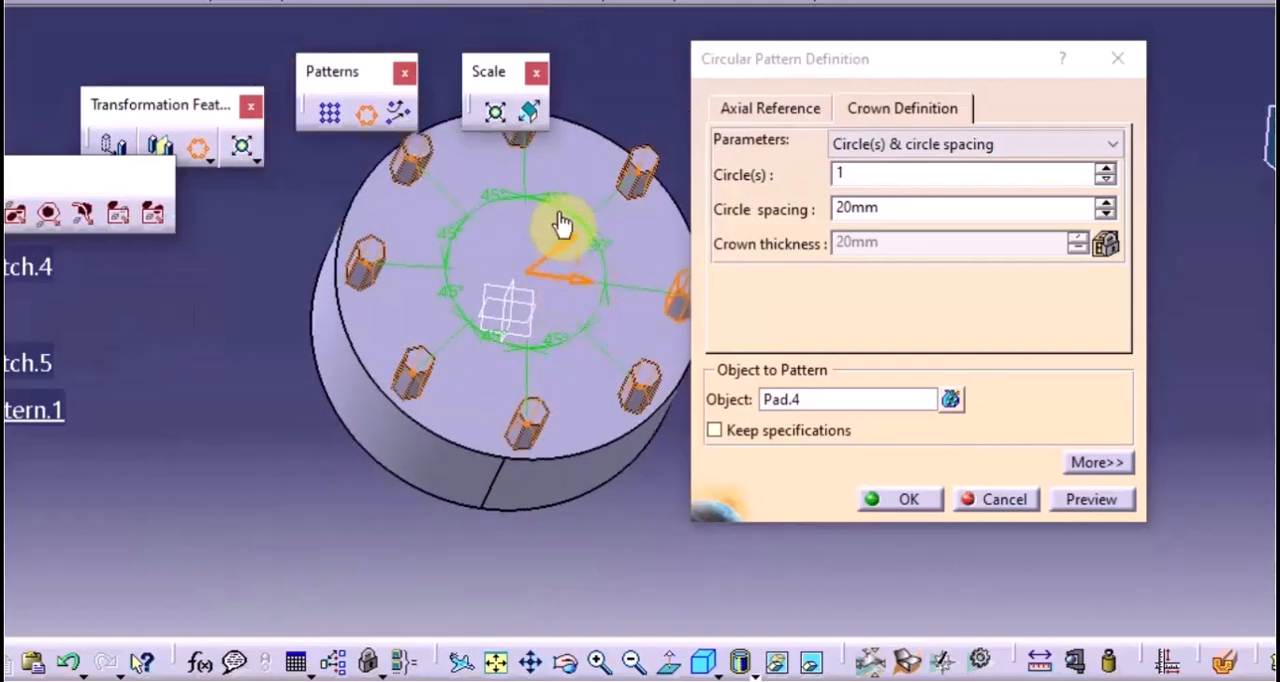
{"action": "left_click", "coordinate": [872, 144]}
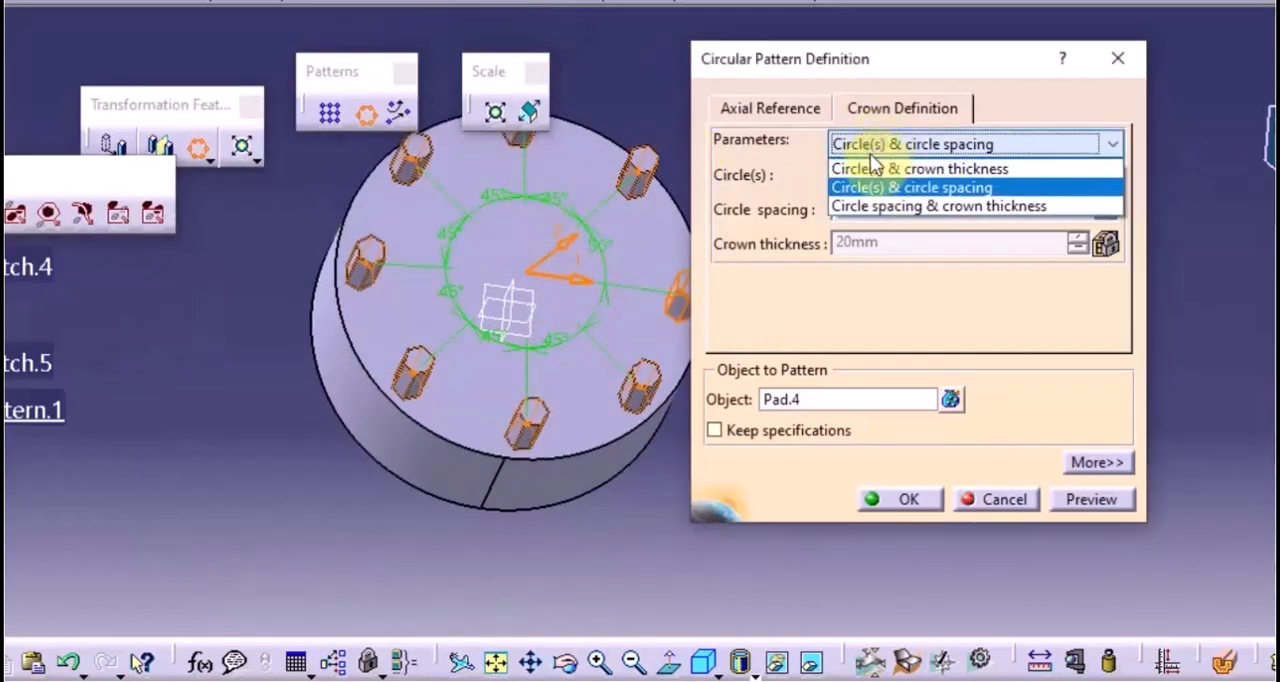
{"action": "left_click", "coordinate": [870, 168]}
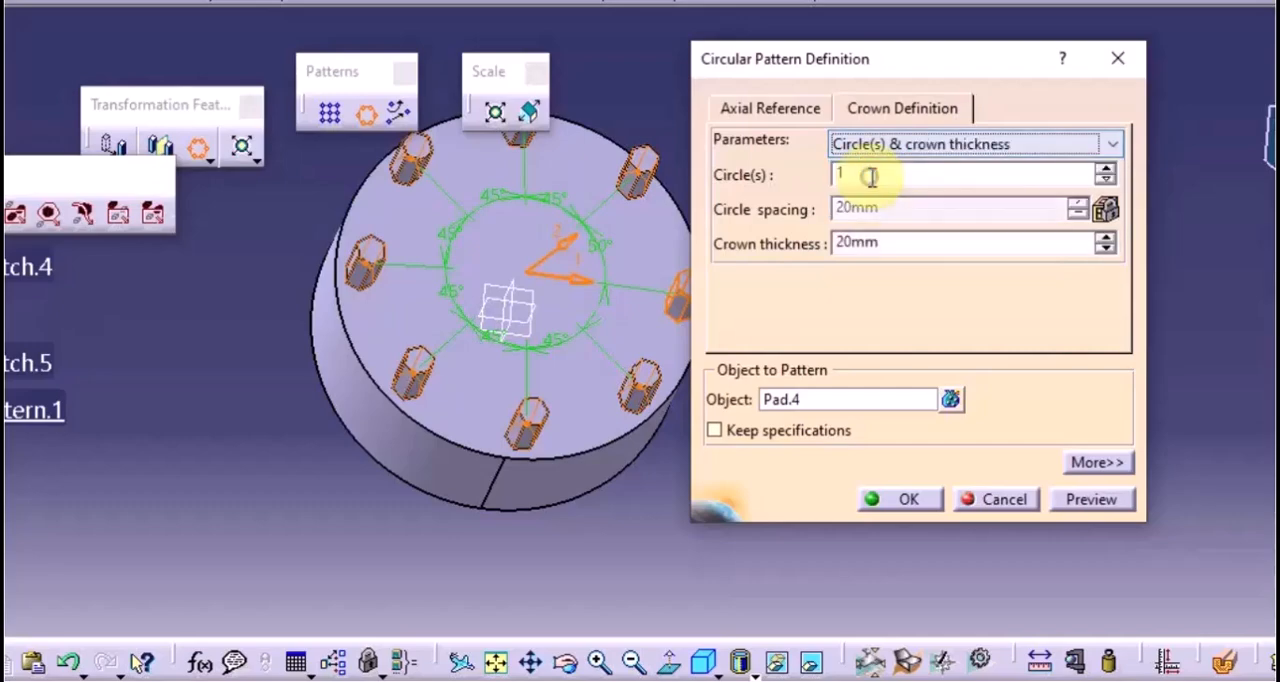
{"action": "left_click", "coordinate": [1105, 168]}
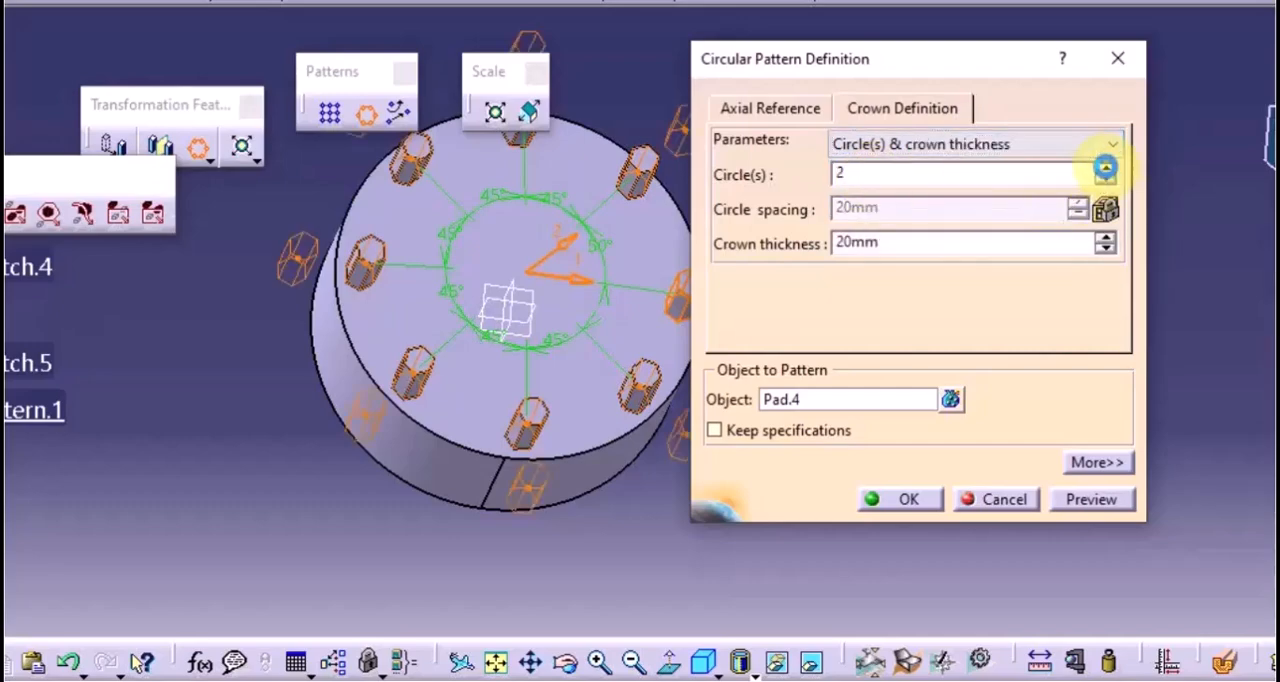
Set the circular pattern's crown thickness to 30mm and preview it
{"action": "middle_click_drag", "start_coordinate": [507, 397], "coordinate": [420, 391]}
{"action": "left_click", "coordinate": [906, 244]}
{"action": "double_click", "coordinate": [906, 244]}
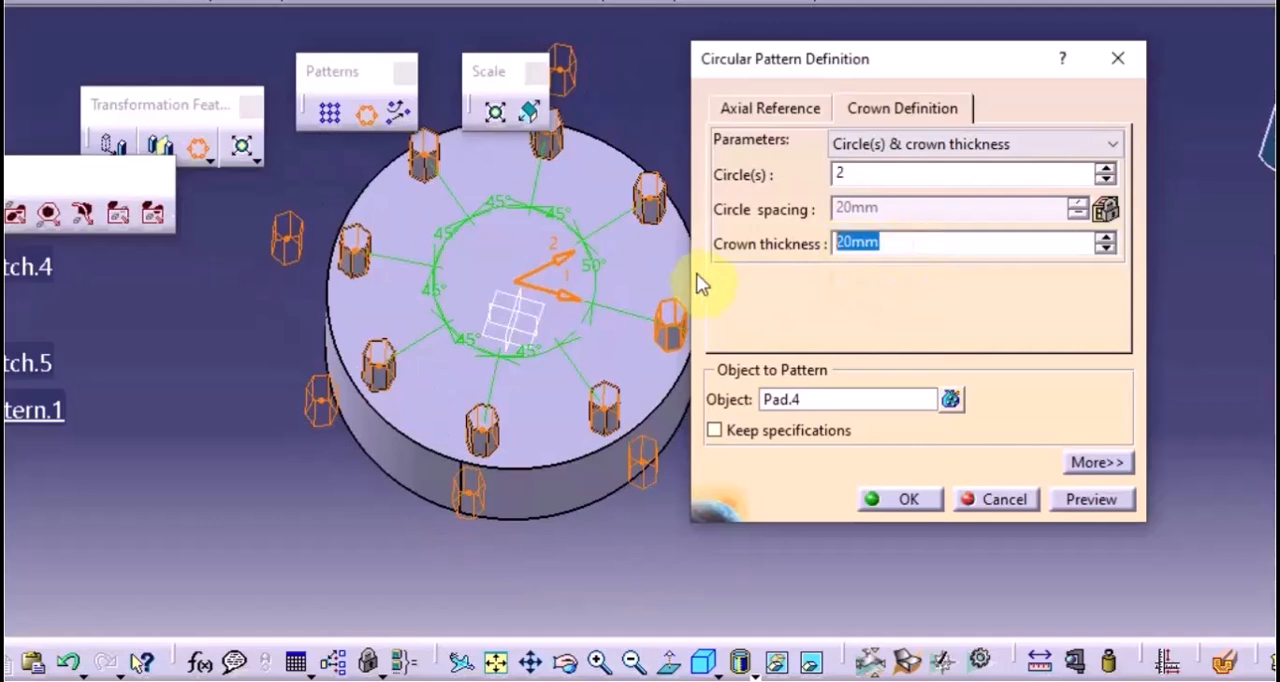
{"action": "key", "text": "BackSpace"}
{"action": "type", "text": "30"}
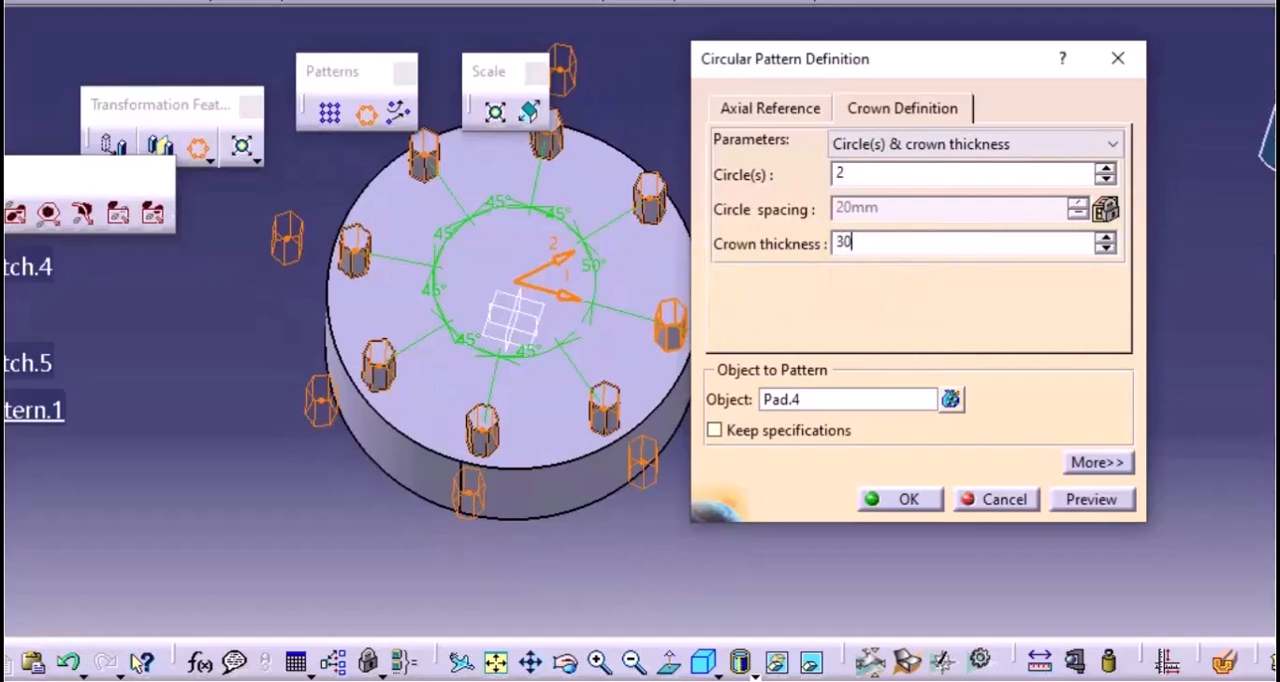
{"action": "left_click", "coordinate": [1093, 500]}
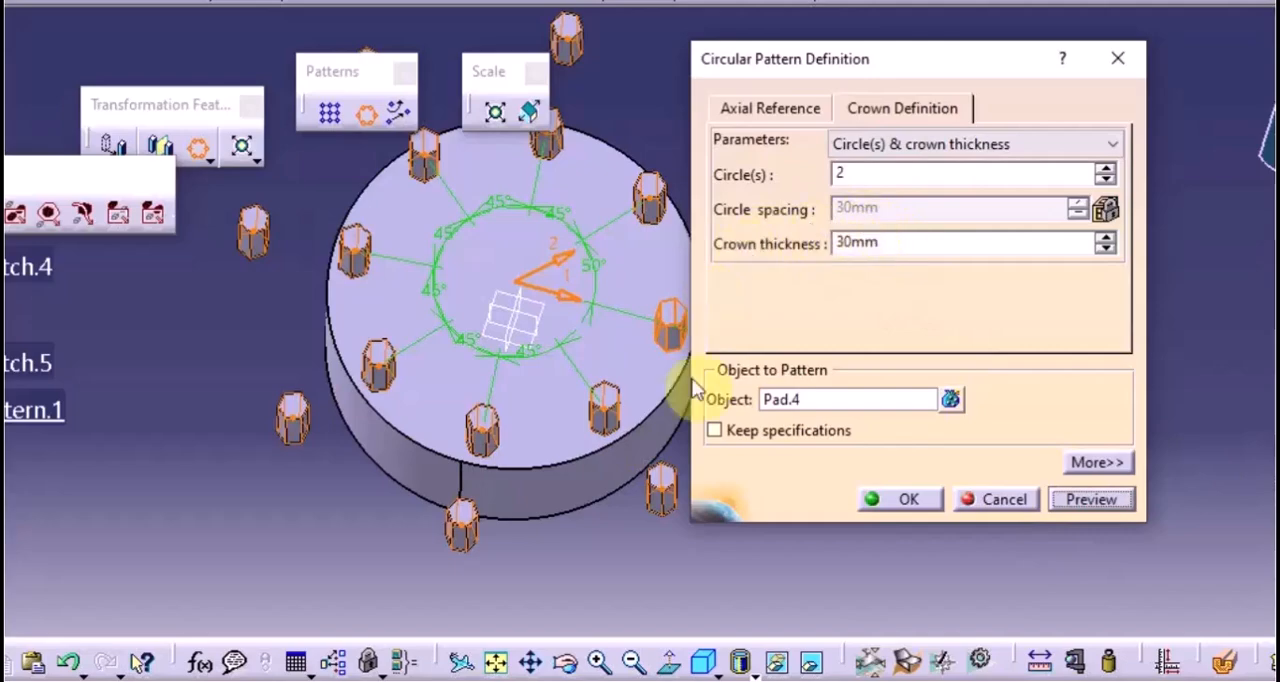
{"action": "mouse_move", "coordinate": [389, 271]}
{"action": "middle_mouse_down"}
{"action": "mouse_move", "coordinate": [571, 340]}
{"action": "mouse_move", "coordinate": [529, 297]}
{"action": "mouse_move", "coordinate": [412, 337]}
{"action": "mouse_move", "coordinate": [395, 291]}
{"action": "middle_mouse_up"}
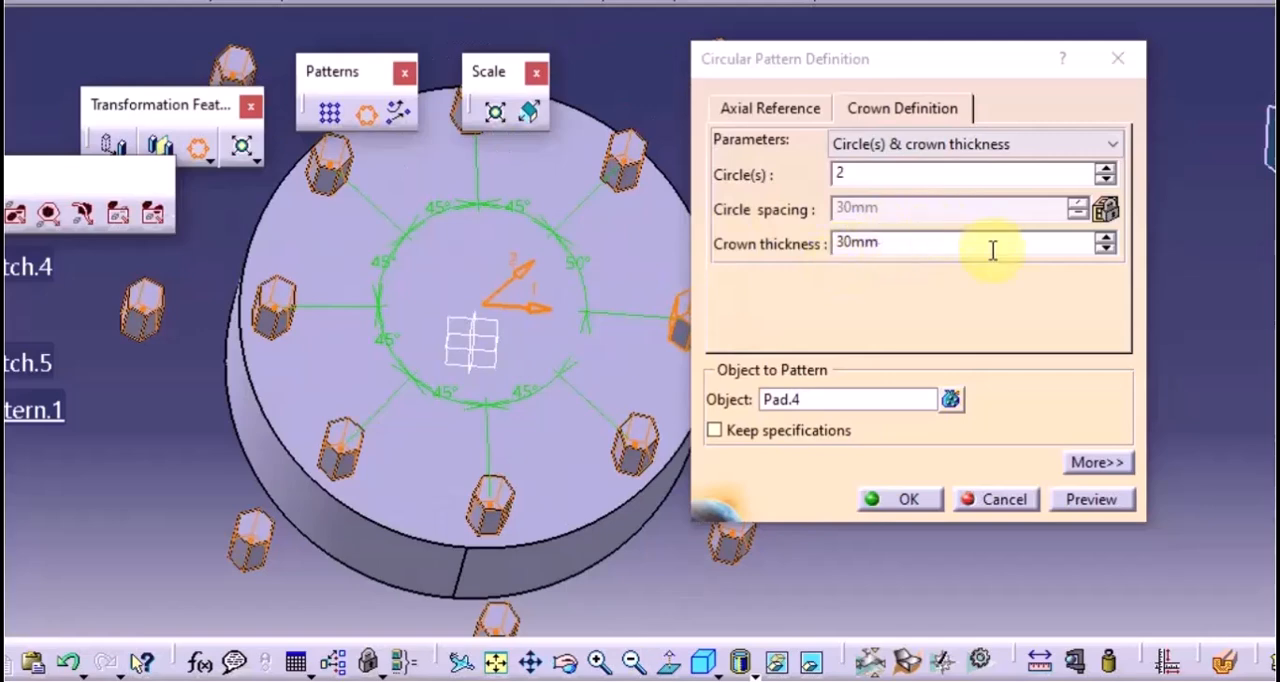
Switch the crown definition to Circle(s) & circle spacing, set 3 circles spaced 20mm apart and preview the pattern
{"action": "left_click", "coordinate": [965, 147]}
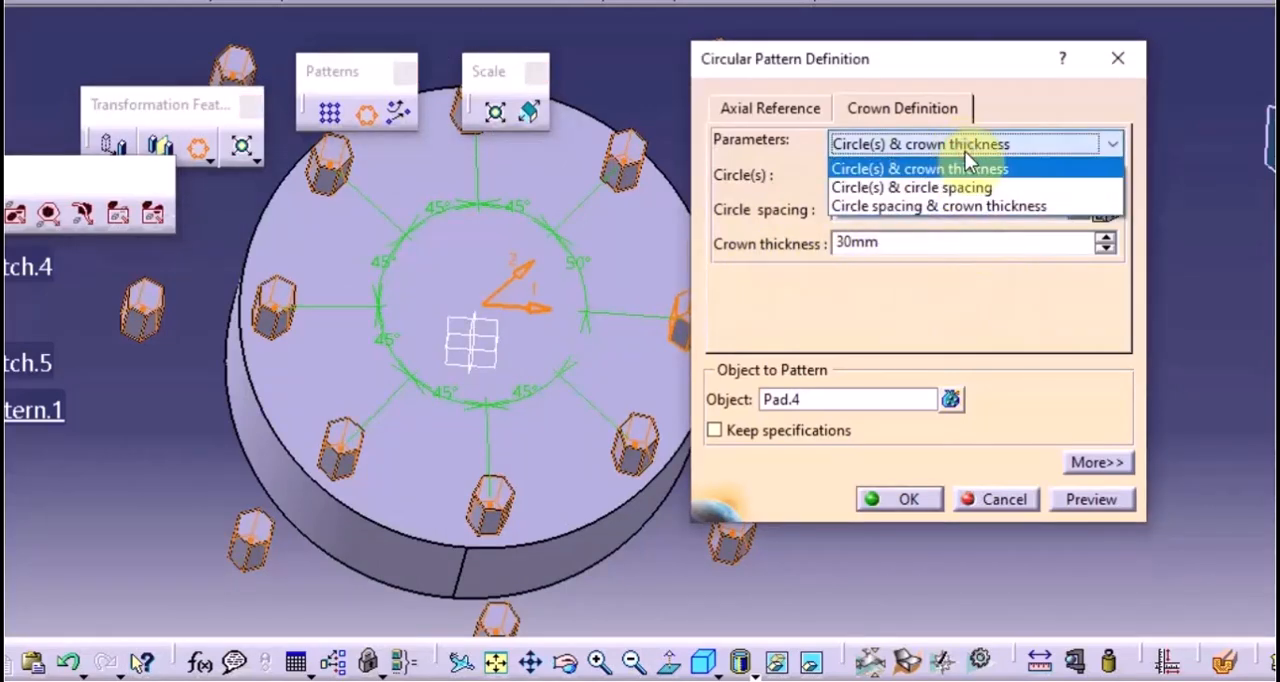
{"action": "left_click", "coordinate": [952, 187]}
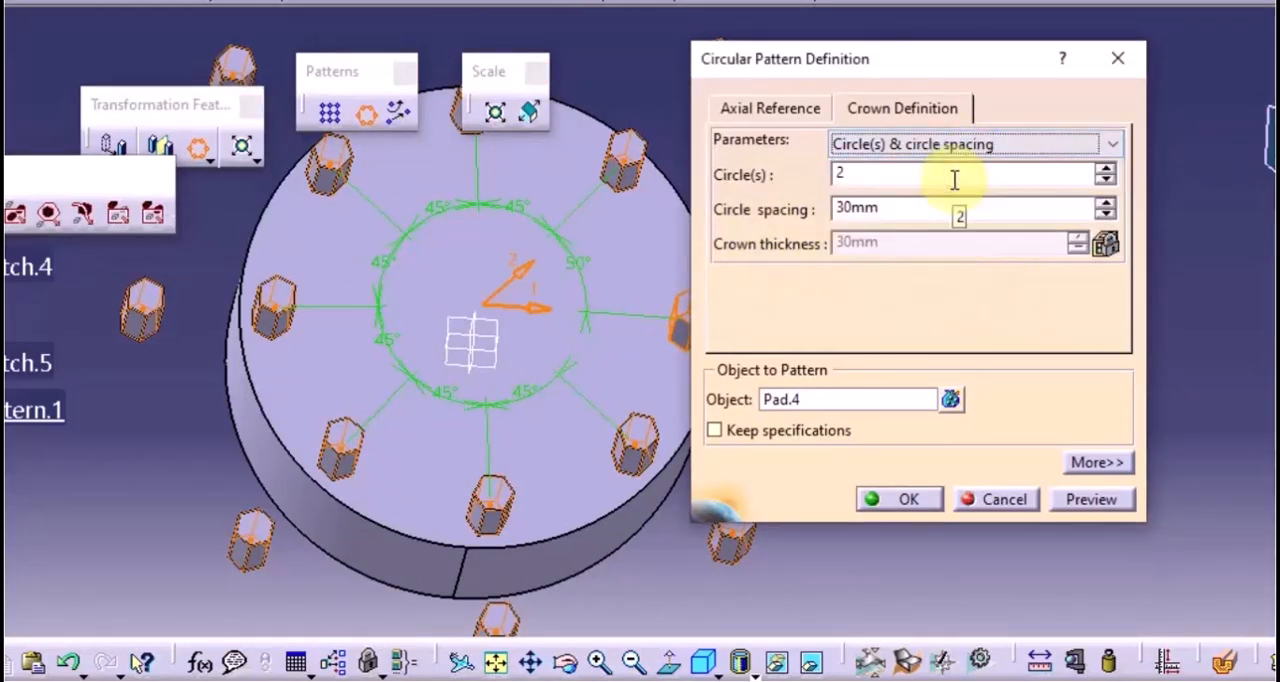
{"action": "left_click", "coordinate": [1107, 169]}
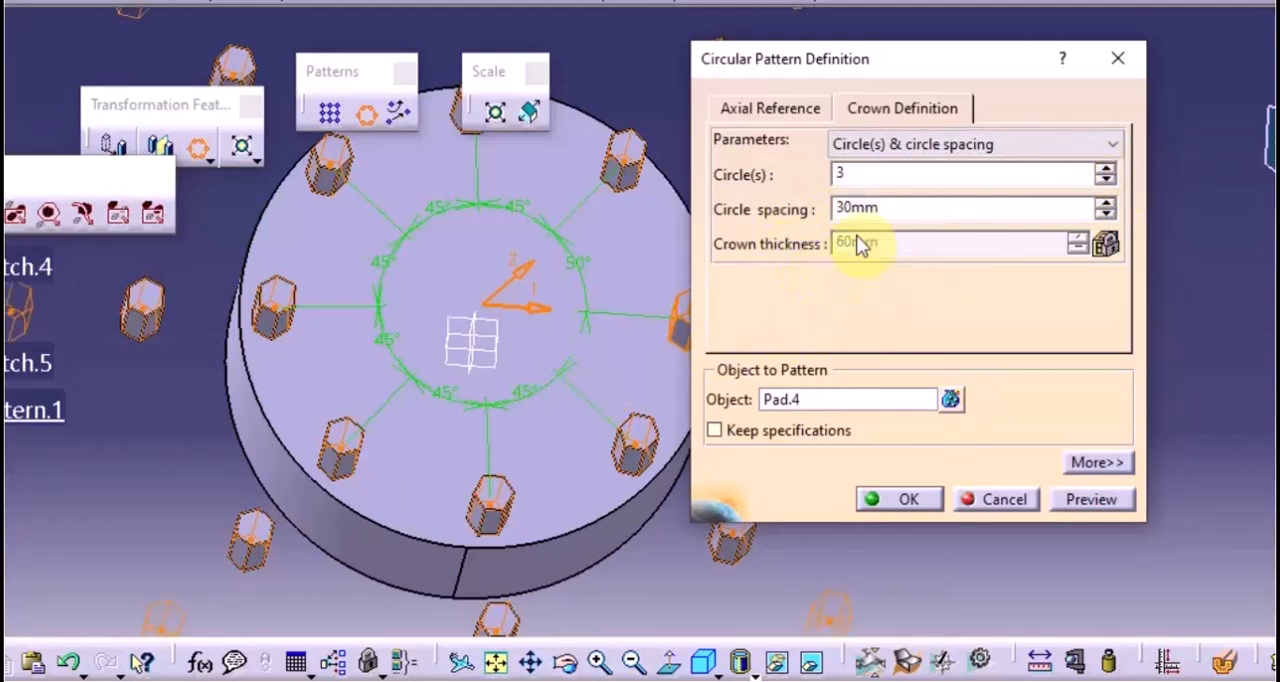
{"action": "double_click", "coordinate": [899, 209]}
{"action": "key", "text": "BackSpace"}
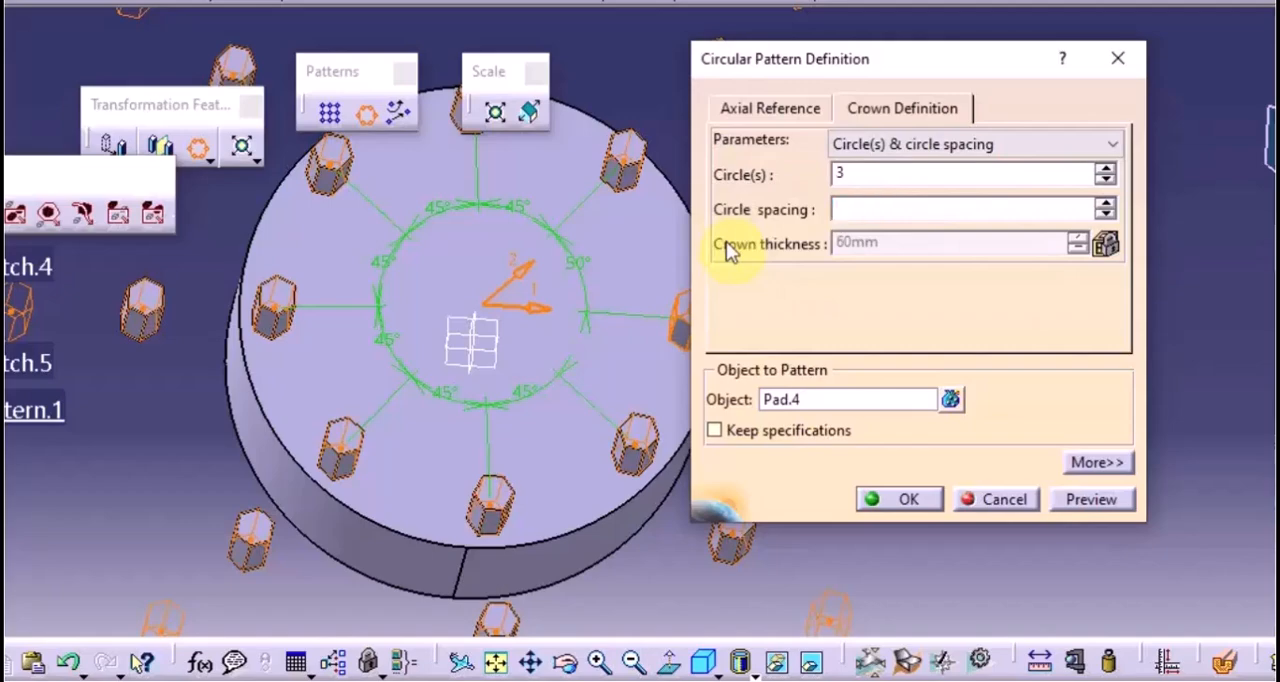
{"action": "type", "text": "20"}
{"action": "left_click", "coordinate": [1090, 500]}
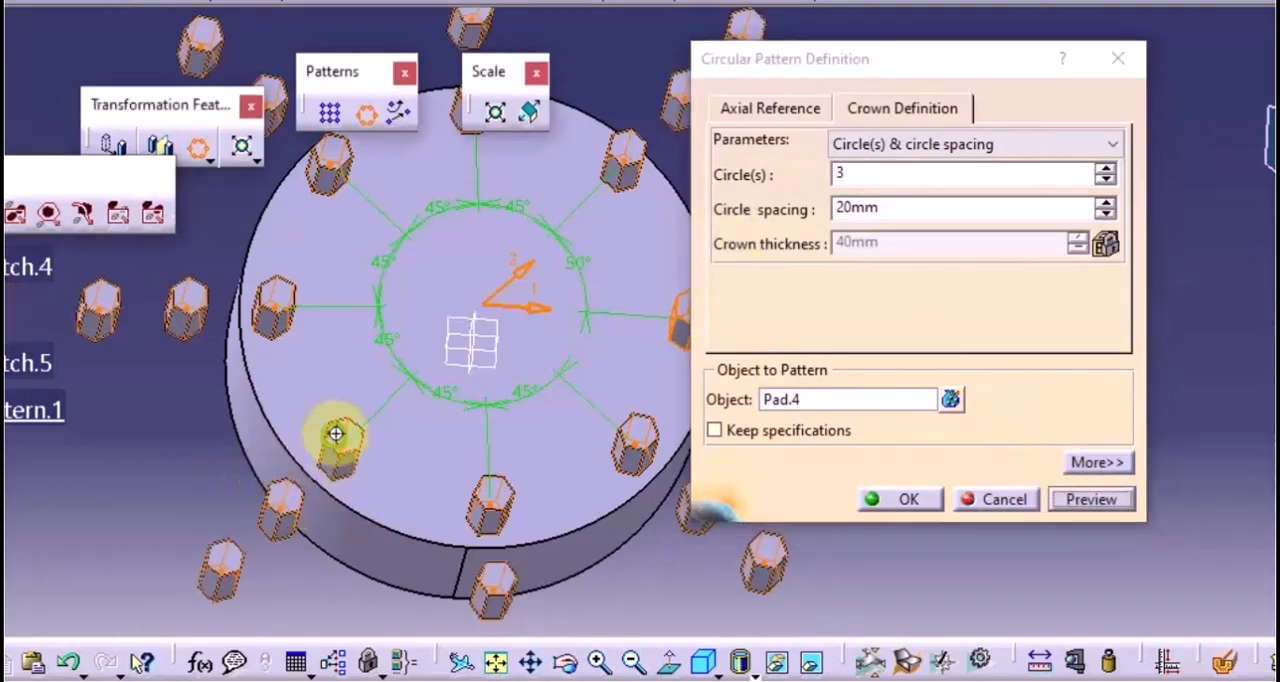
{"action": "middle_click_drag", "start_coordinate": [337, 434], "coordinate": [323, 360]}
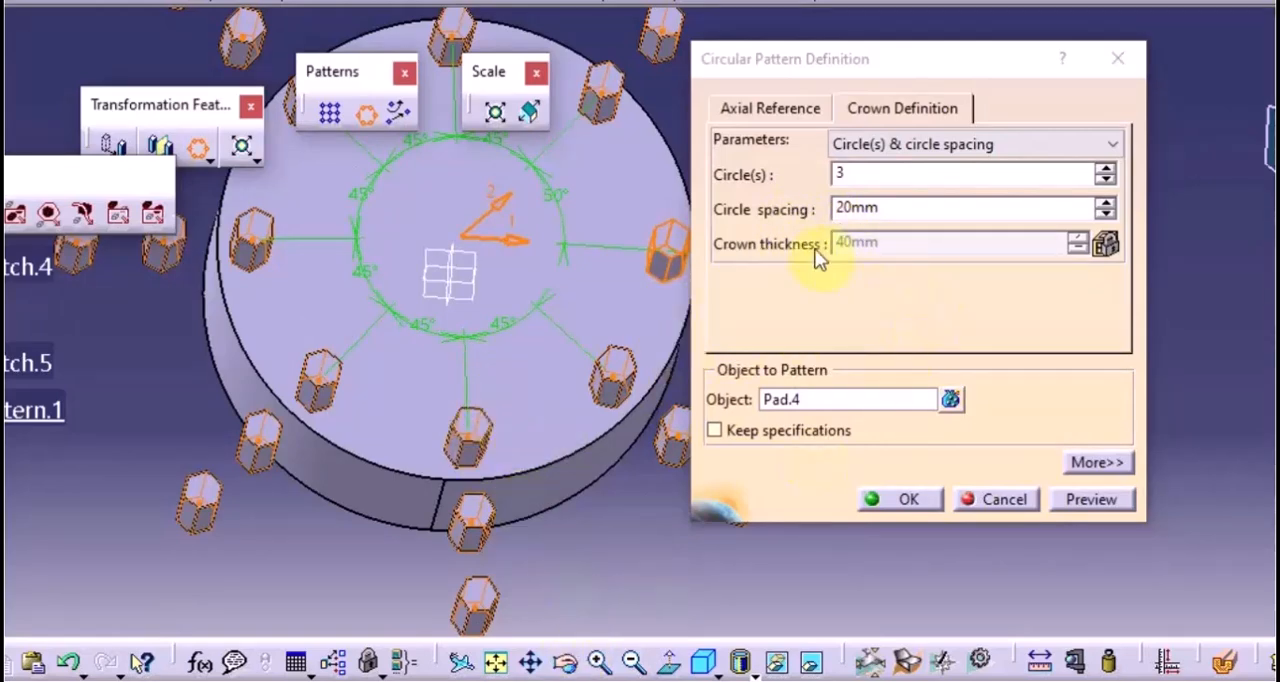
Switch the crown definition to Circle spacing & crown thickness, set the spacing to 40mm and the thickness to 70mm, and preview it
{"action": "left_click", "coordinate": [932, 144]}
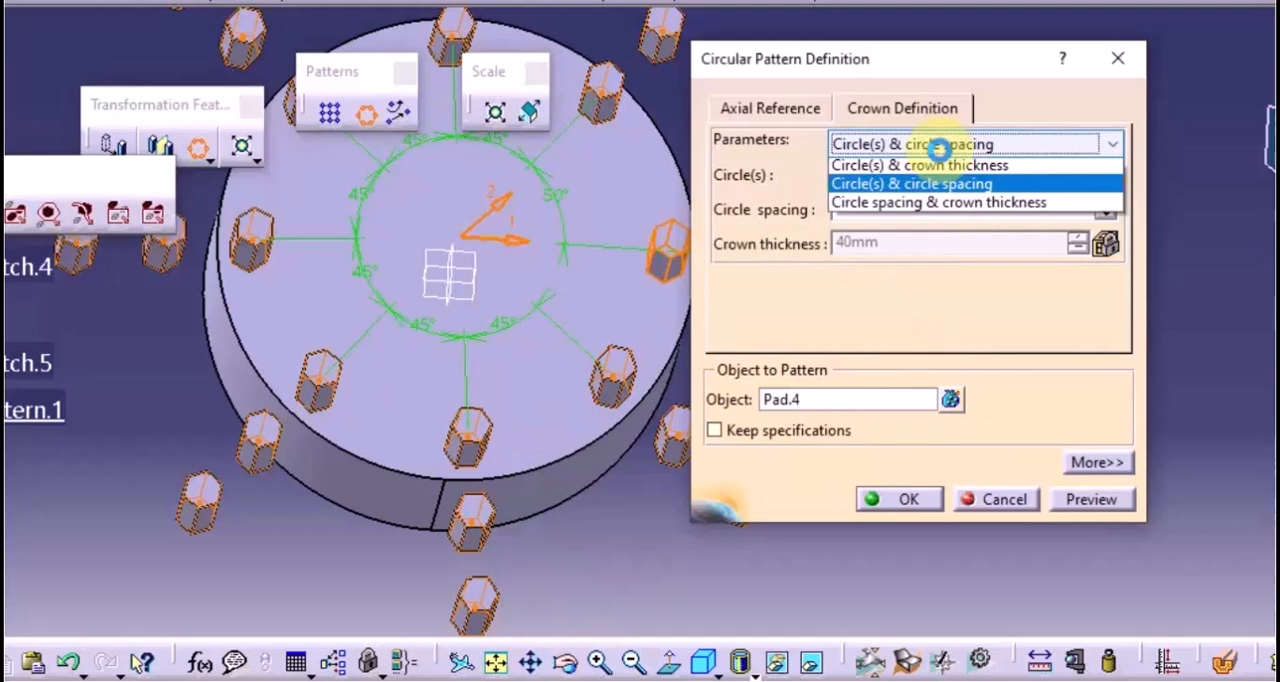
{"action": "left_click", "coordinate": [930, 208]}
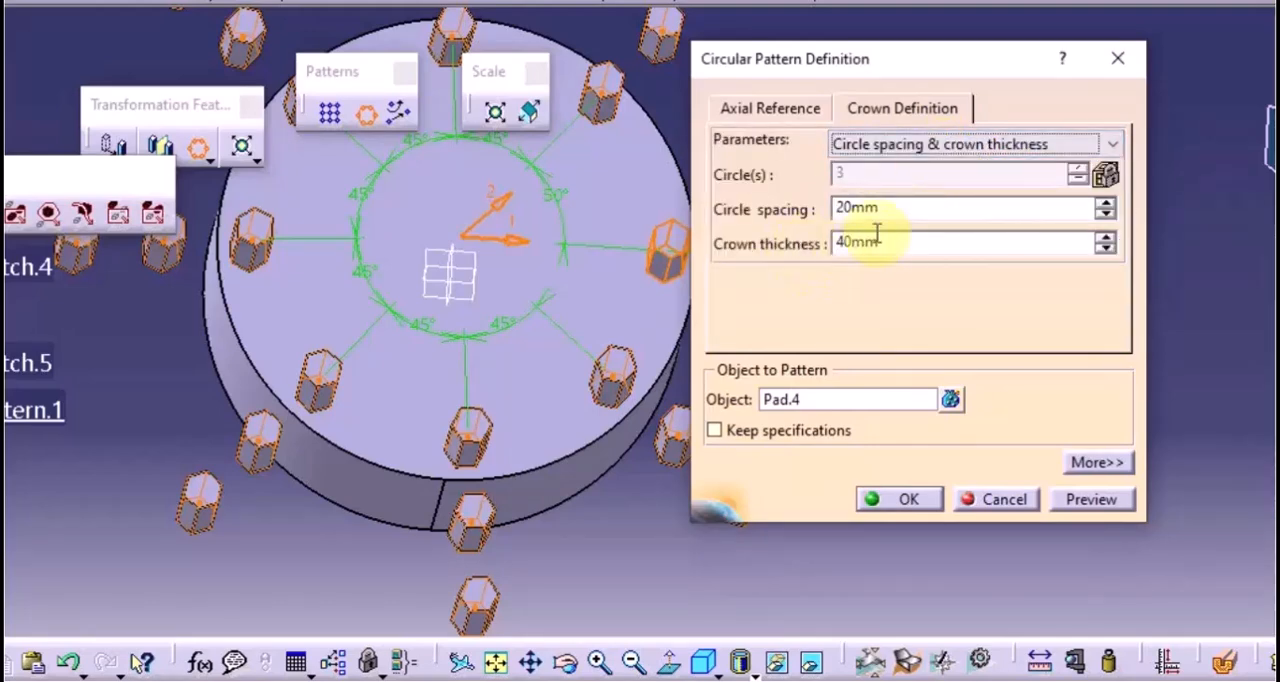
{"action": "double_click", "coordinate": [1011, 207]}
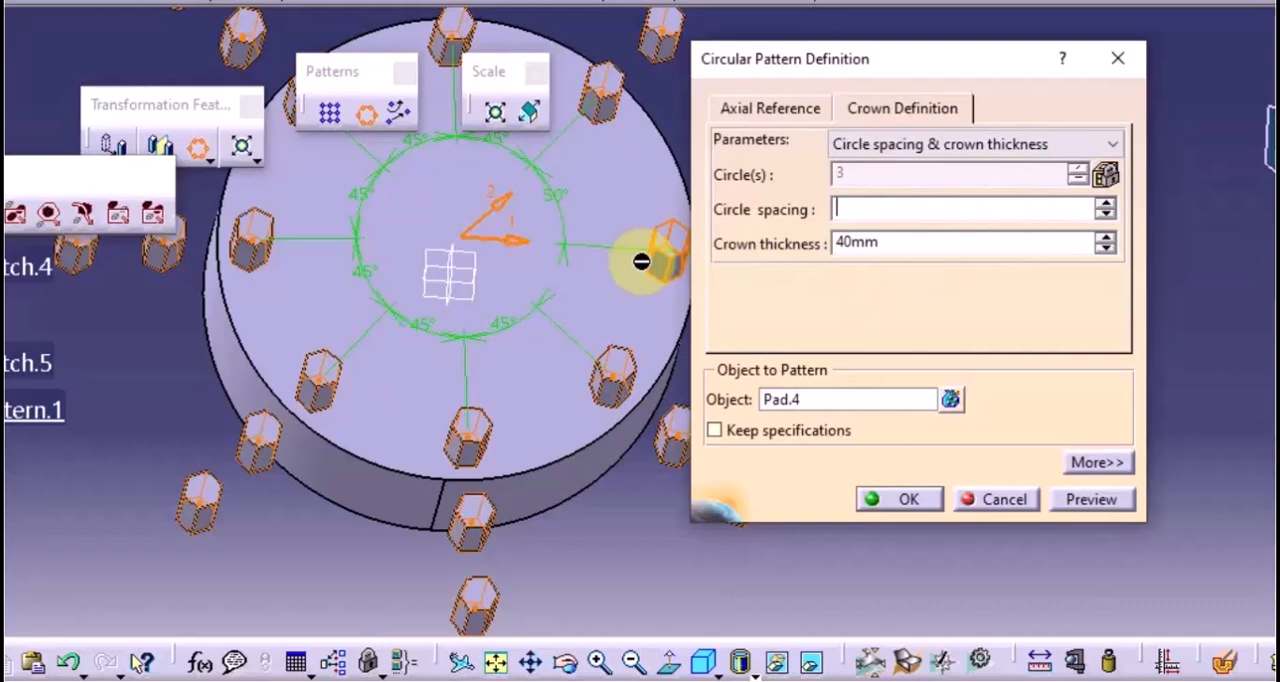
{"action": "type", "text": "40"}
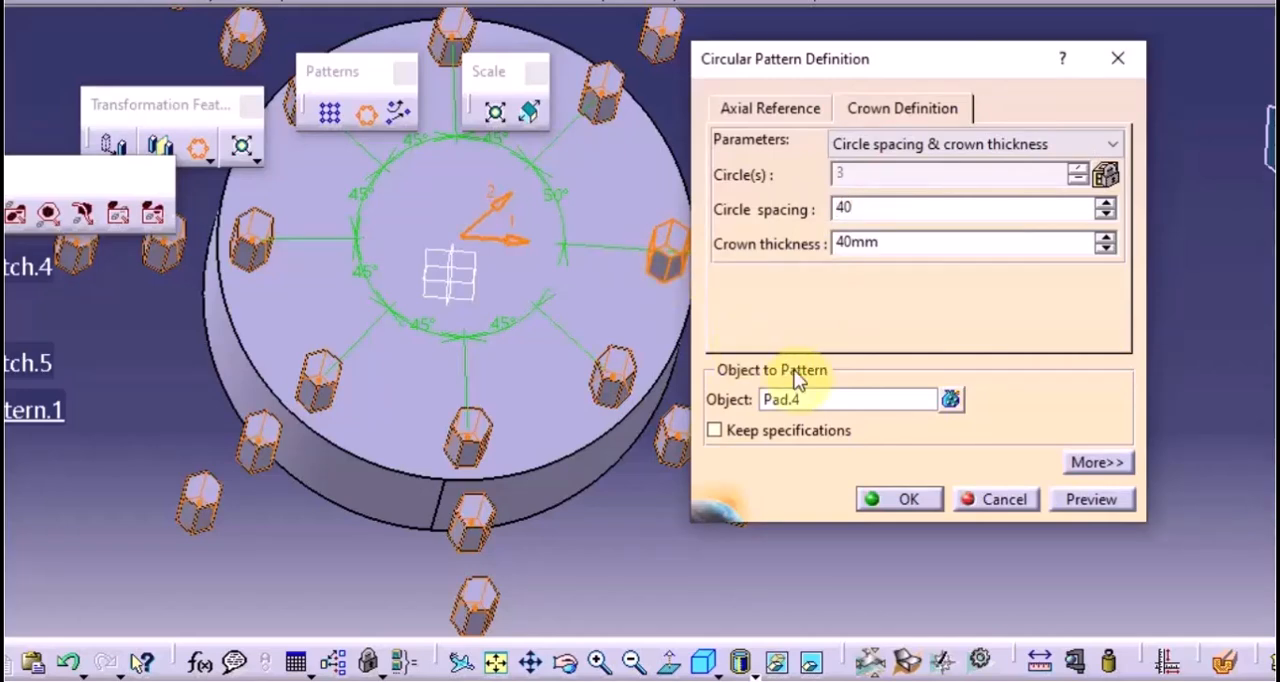
{"action": "left_click_drag", "start_coordinate": [885, 243], "coordinate": [836, 260]}
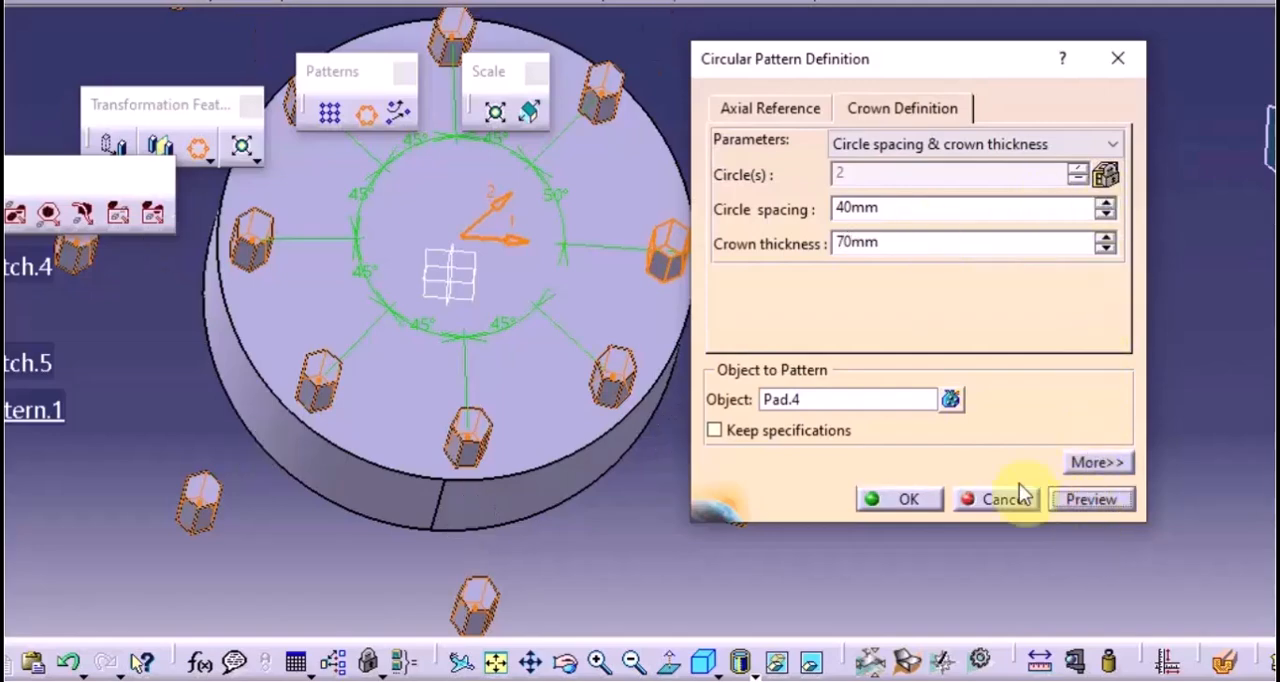
{"action": "middle_click_drag", "start_coordinate": [491, 424], "coordinate": [414, 455]}
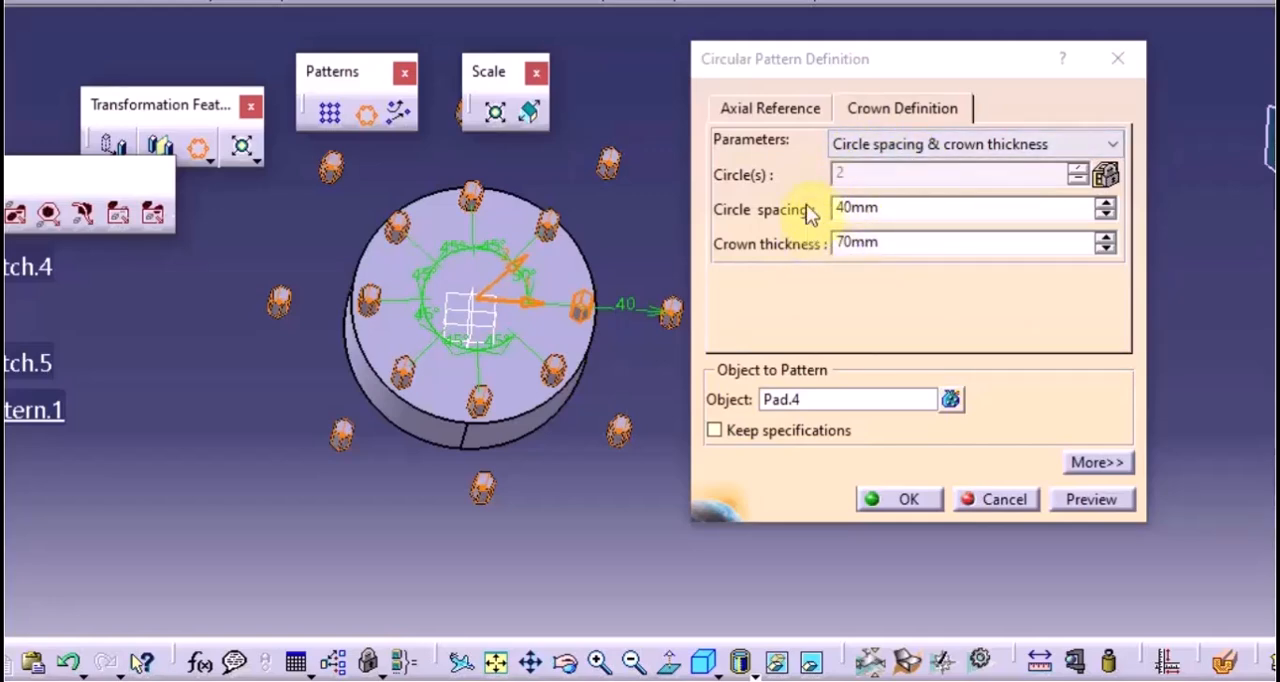
{"action": "left_click", "coordinate": [938, 515]}
{"action": "left_click_drag", "start_coordinate": [906, 499], "coordinate": [952, 567]}
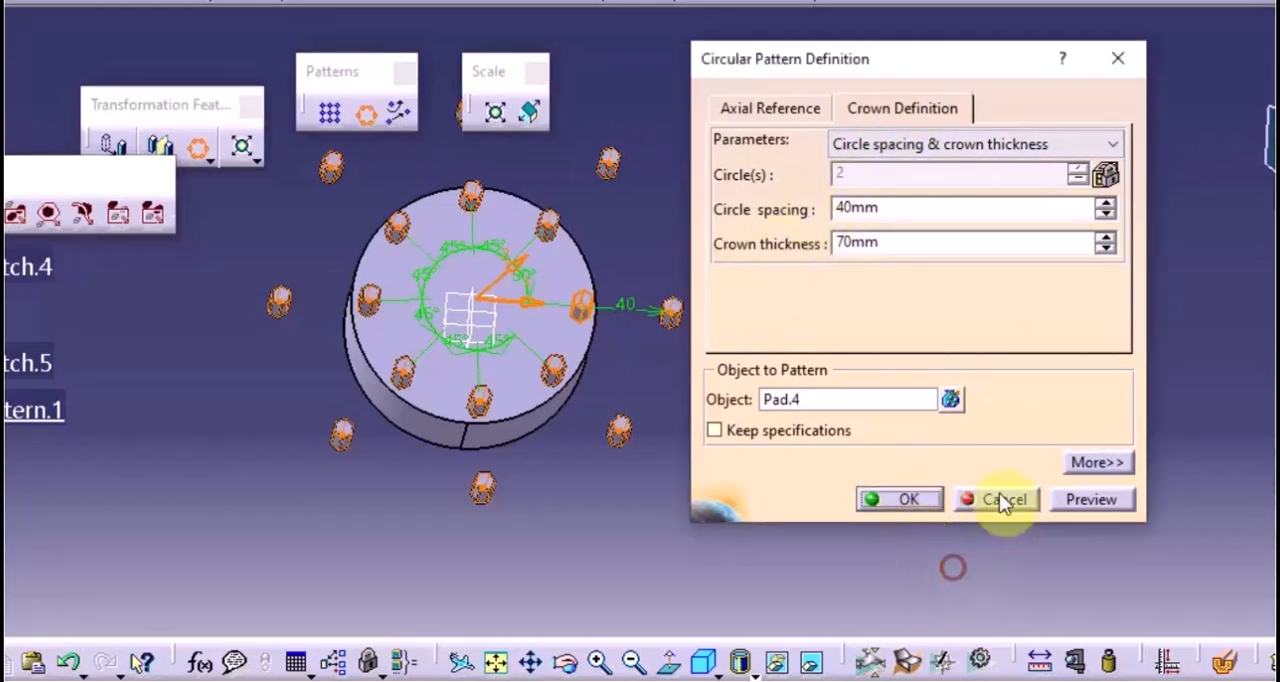
Switch the crown definition back to Circle(s) & crown thickness, reduce it to 1 circle and create the circular pattern
{"action": "left_click", "coordinate": [972, 144]}
{"action": "left_click", "coordinate": [888, 163]}
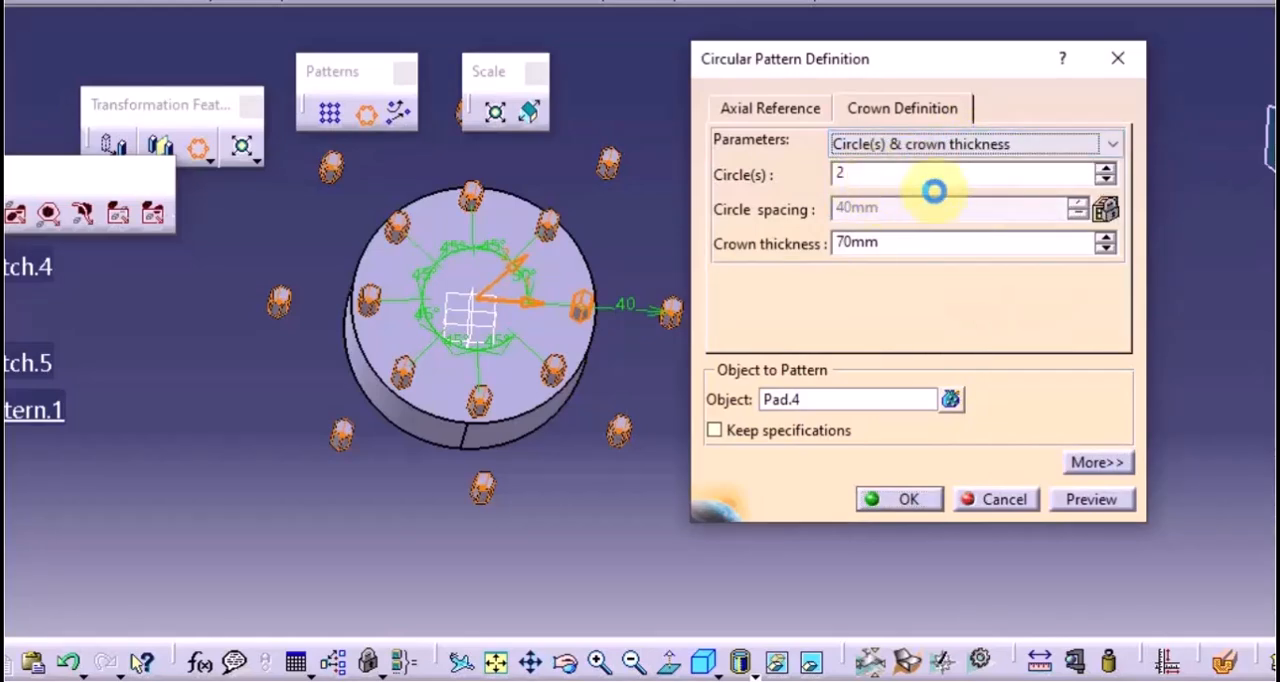
{"action": "left_click", "coordinate": [1105, 179]}
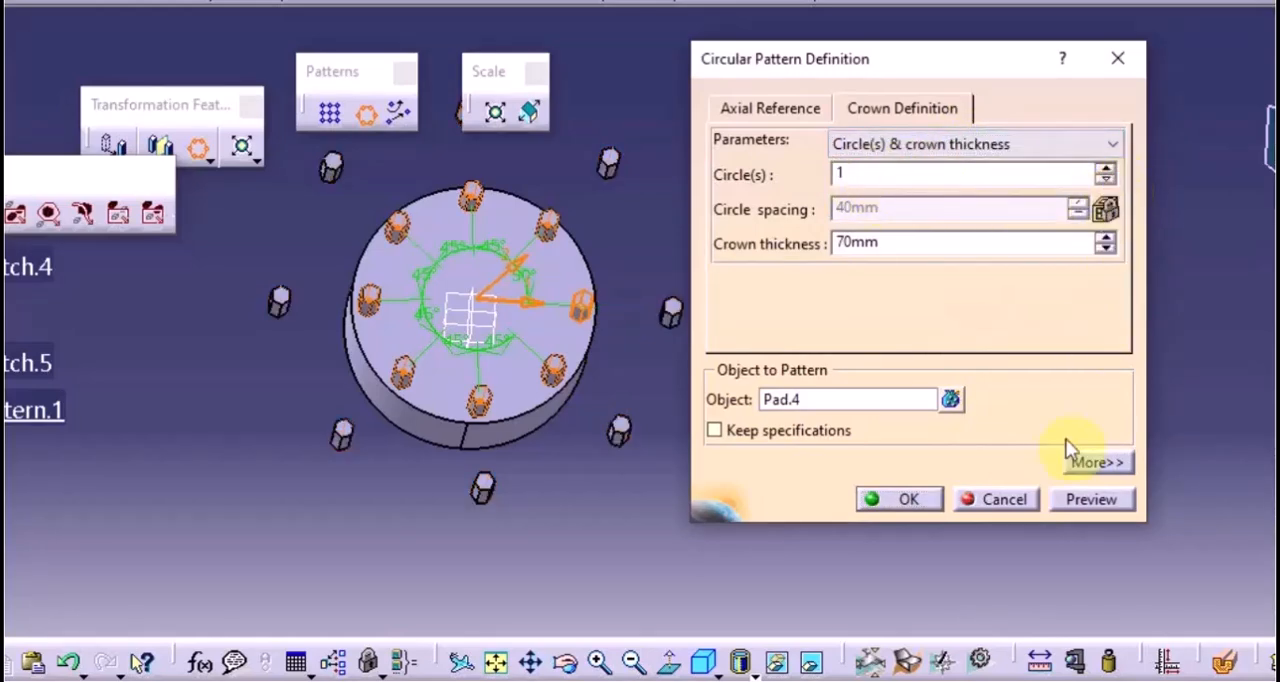
{"action": "left_click", "coordinate": [1080, 501]}
{"action": "left_click", "coordinate": [870, 500]}
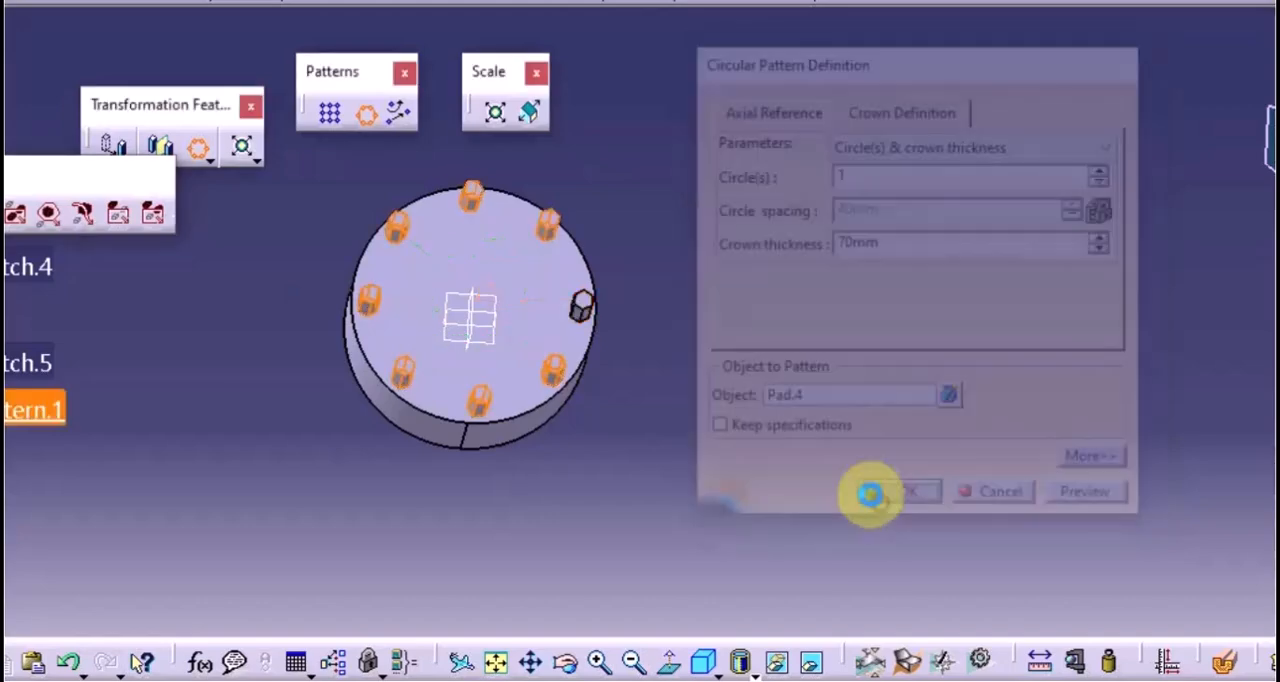
Create an On surface point on the cylinder's top face, about 26 mm from the face's middle
{"action": "middle_click_drag", "start_coordinate": [806, 351], "coordinate": [640, 240]}
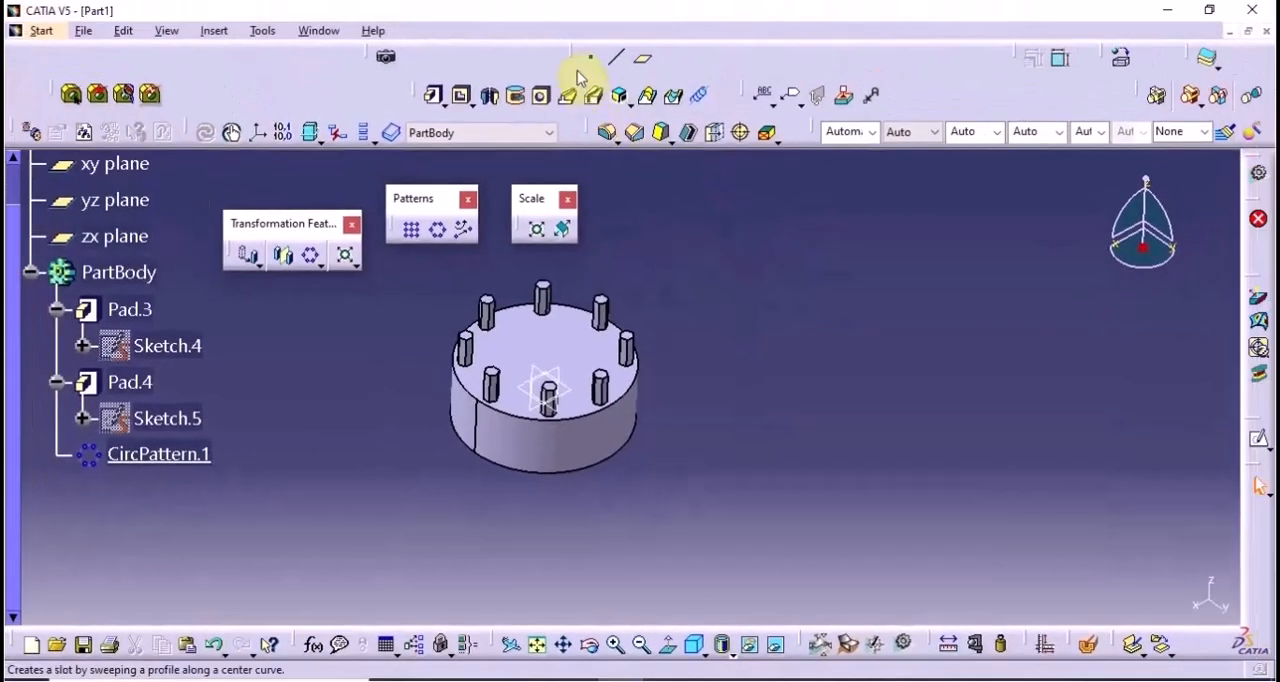
{"action": "left_click", "coordinate": [591, 57]}
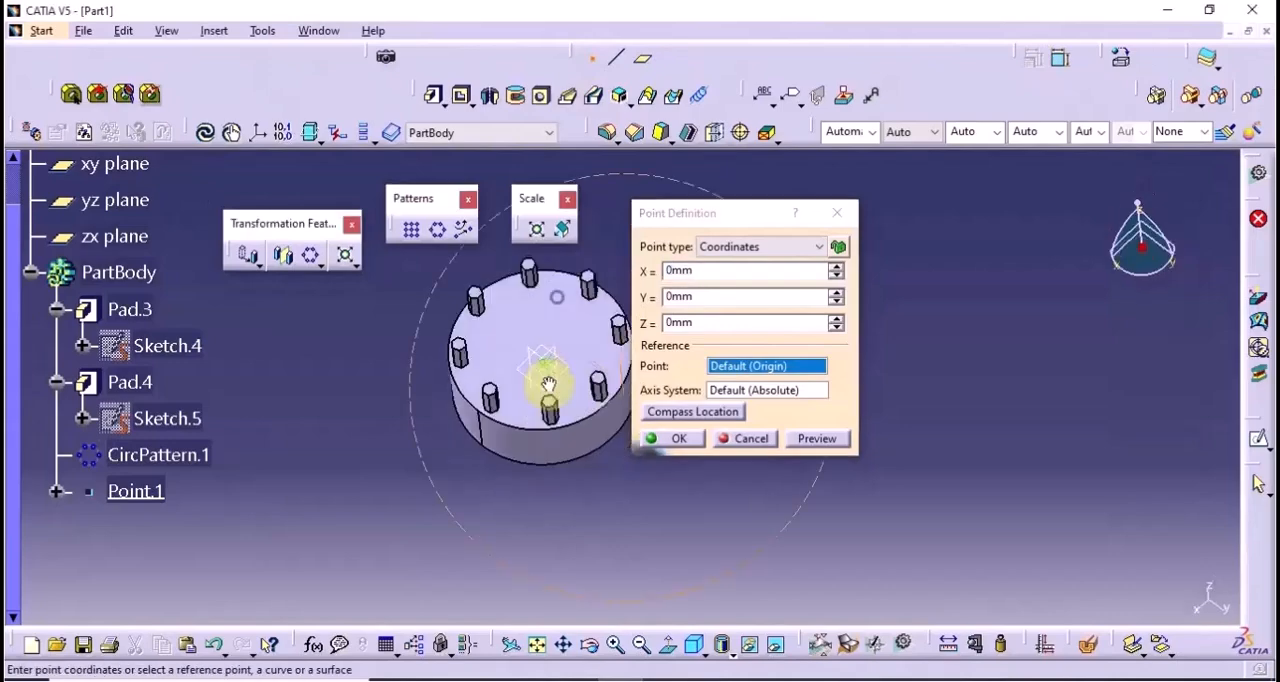
{"action": "middle_click_drag", "start_coordinate": [548, 384], "coordinate": [541, 328]}
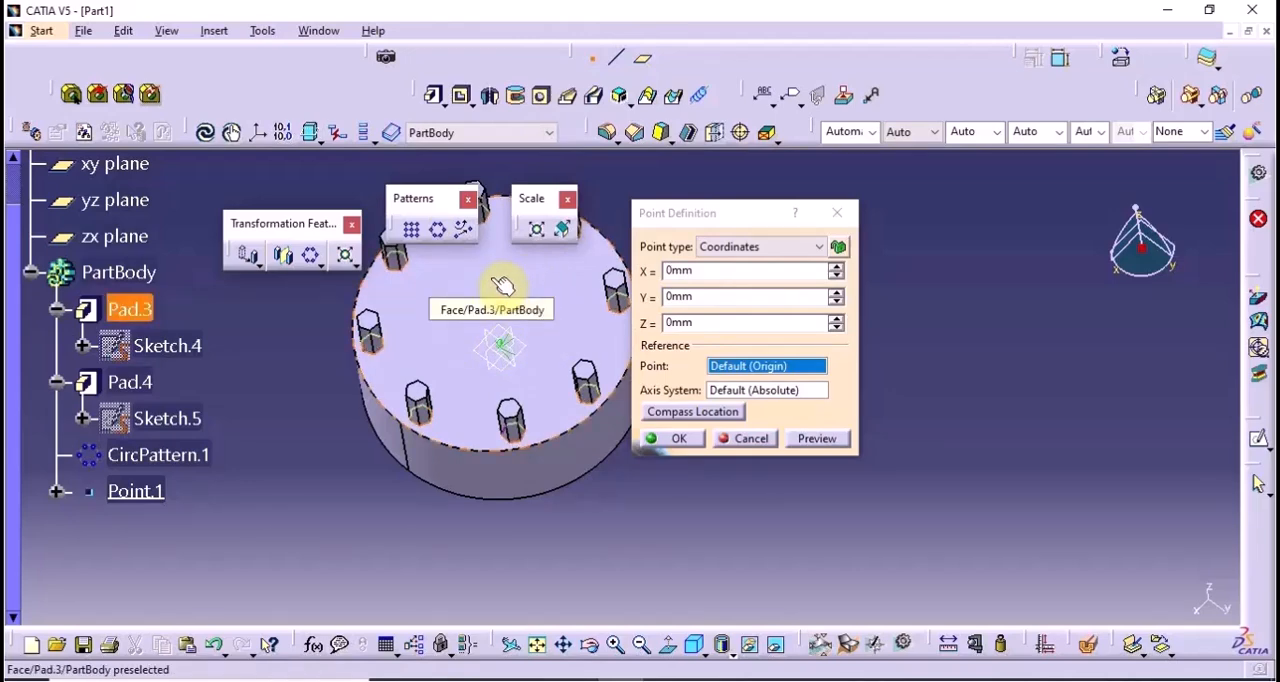
{"action": "left_click", "coordinate": [721, 252]}
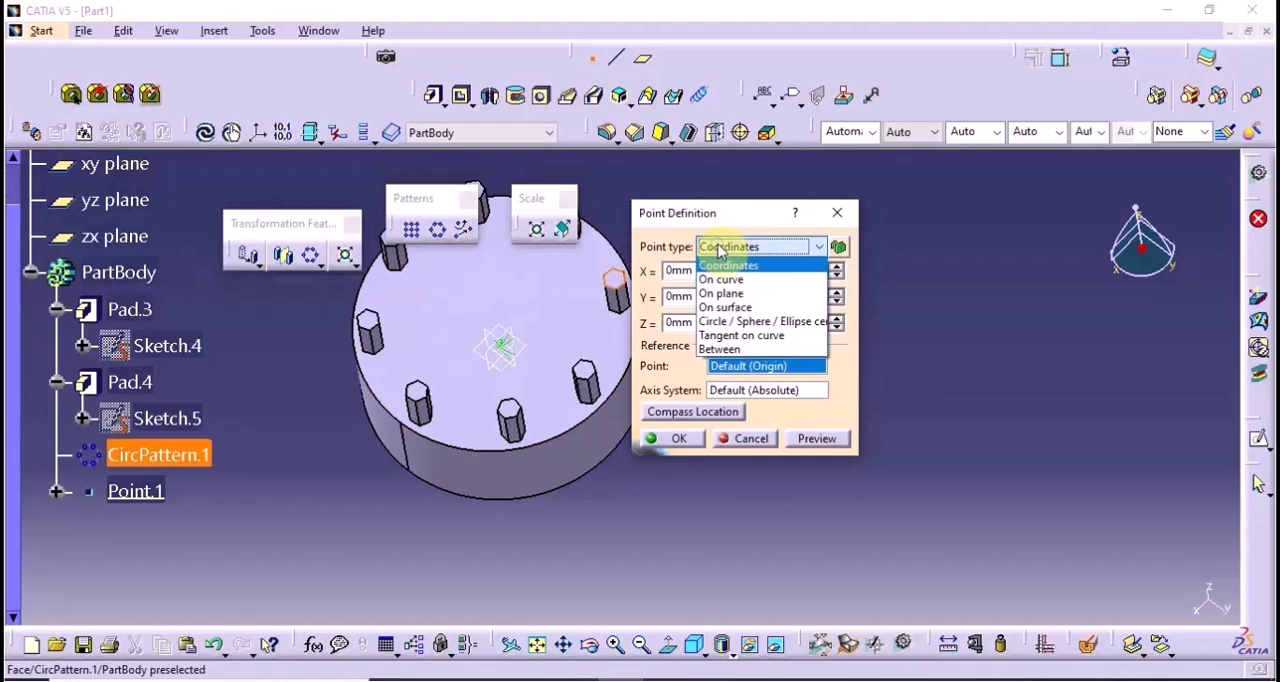
{"action": "left_click", "coordinate": [720, 307]}
{"action": "left_click", "coordinate": [510, 274]}
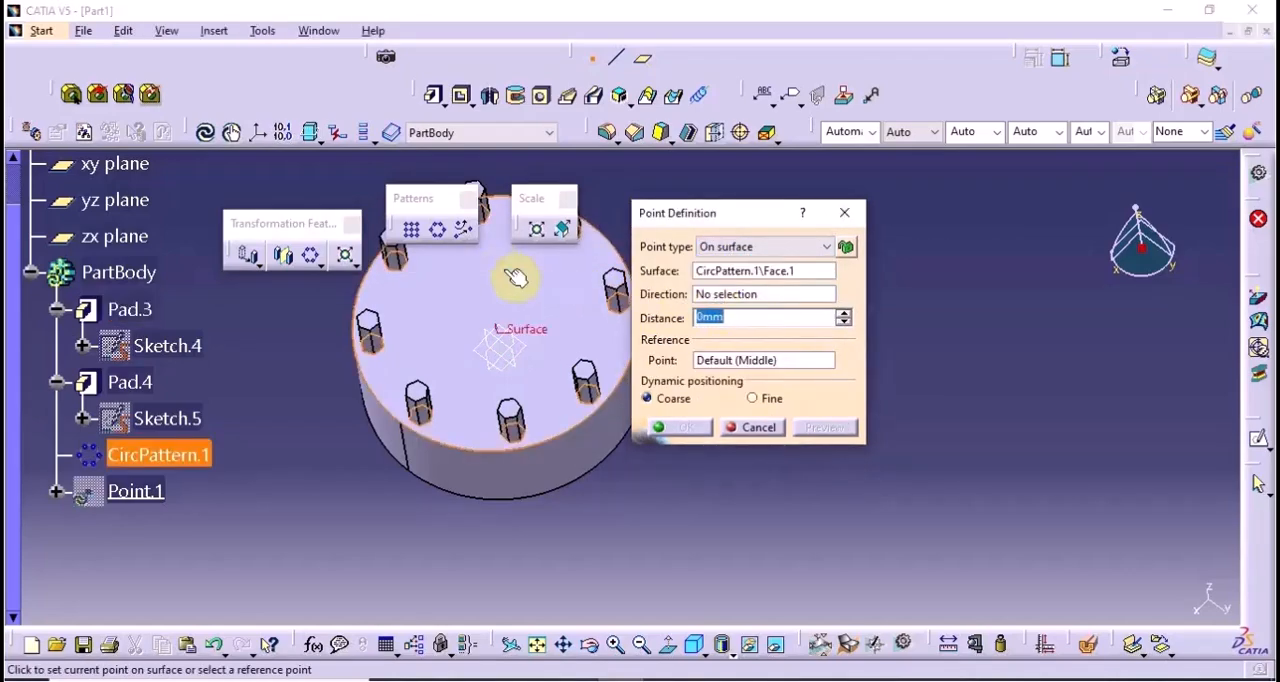
{"action": "left_click", "coordinate": [522, 268]}
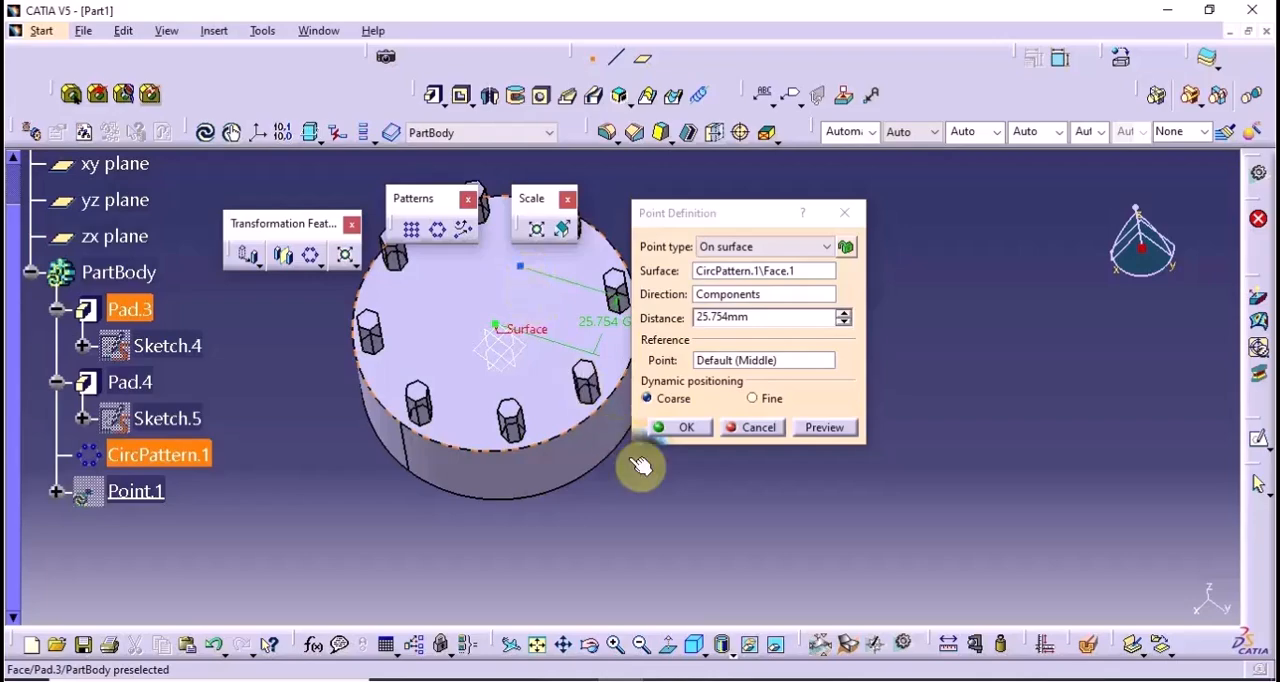
{"action": "left_click", "coordinate": [688, 426]}
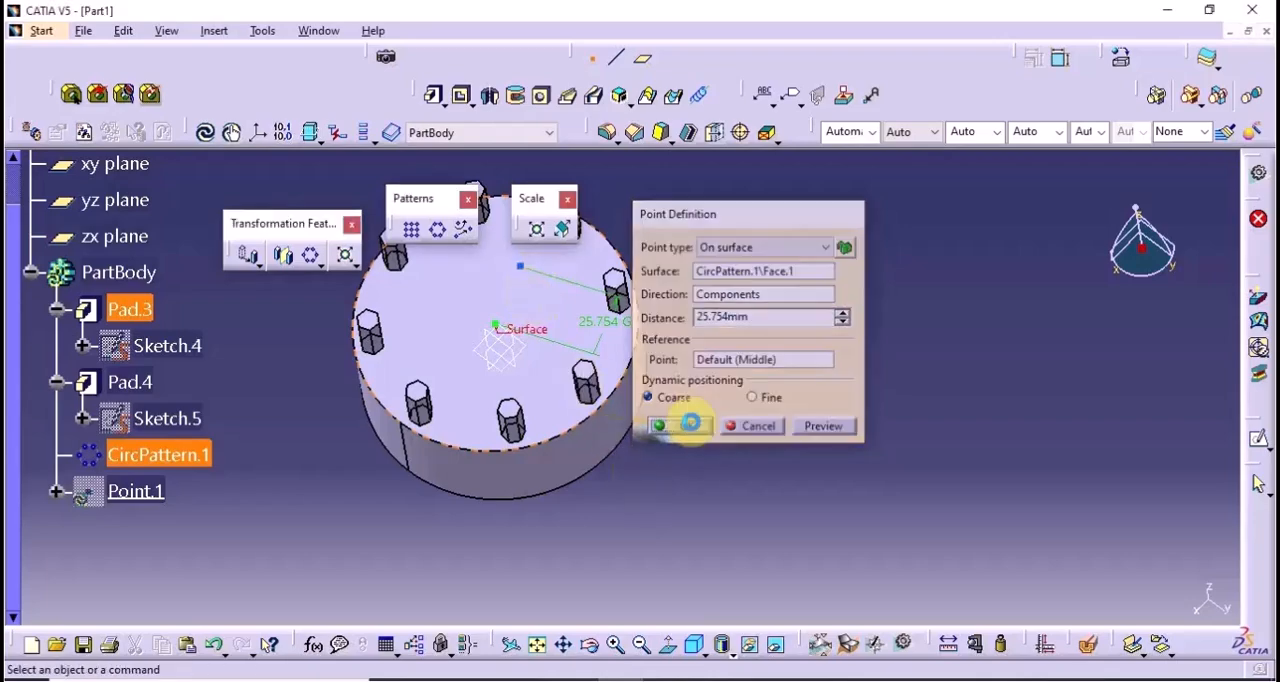
Add two more On surface points on the cylinder's top face at spots around its middle, the first about 21 mm from it
{"action": "left_click", "coordinate": [594, 64]}
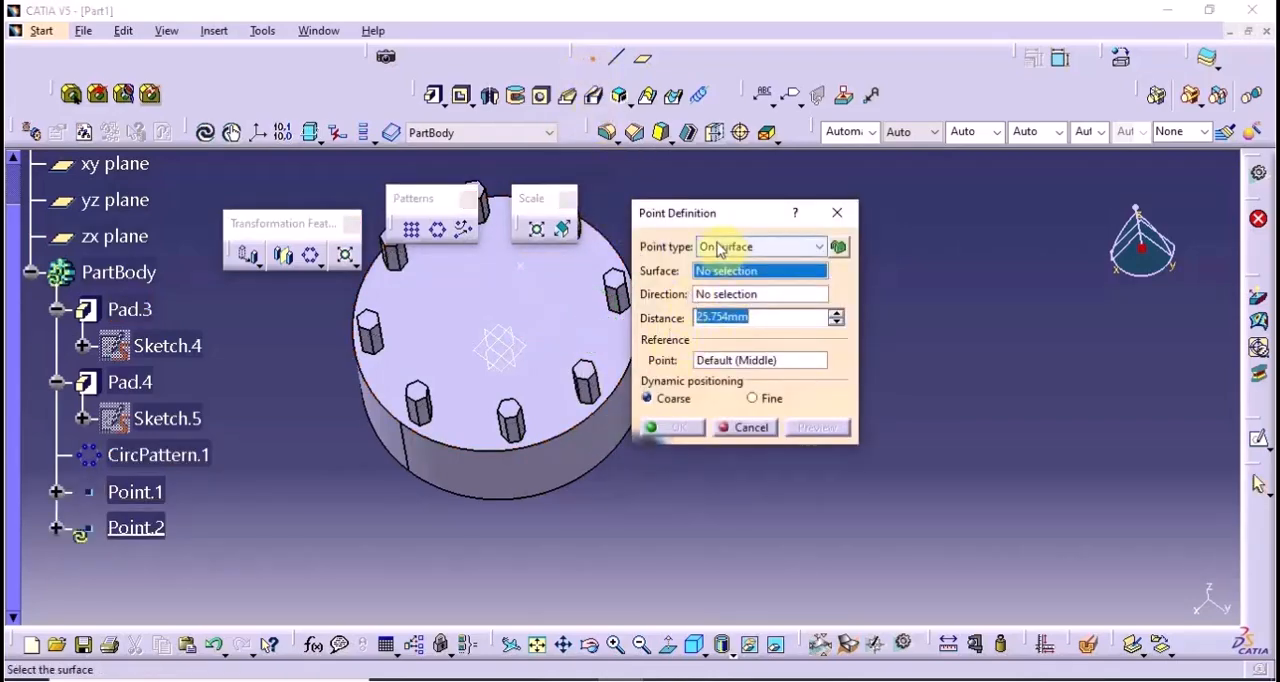
{"action": "left_click", "coordinate": [452, 334]}
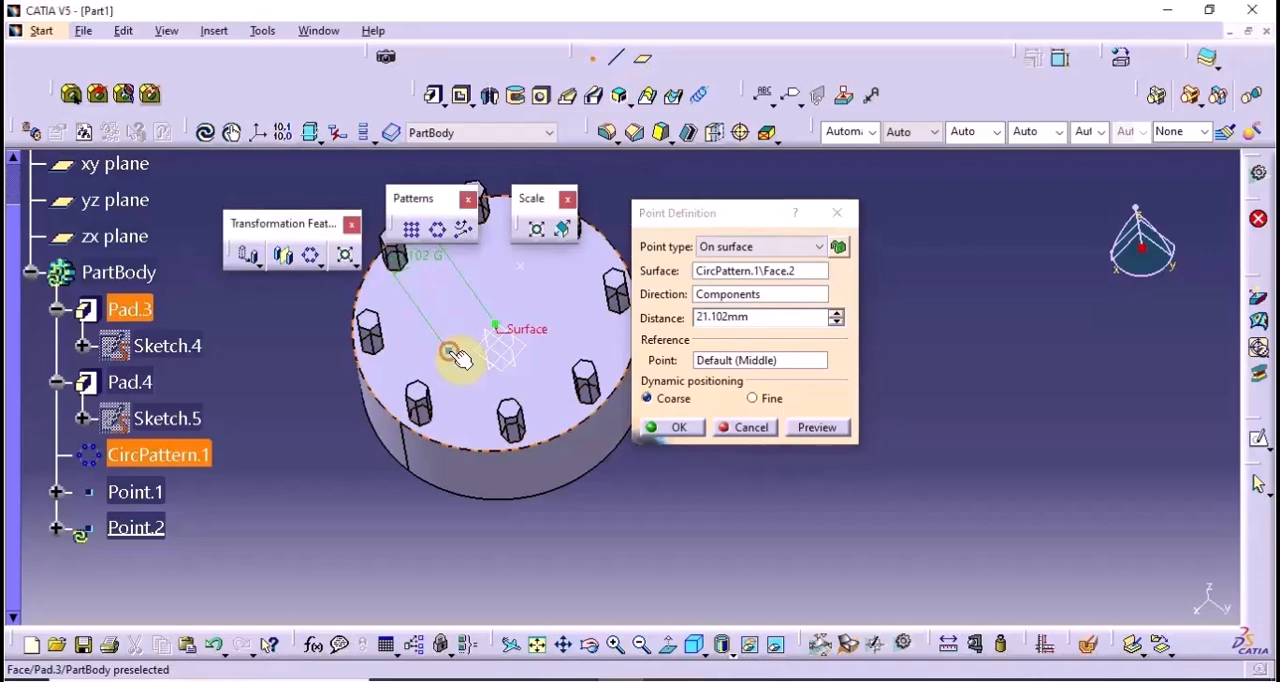
{"action": "left_click", "coordinate": [675, 427]}
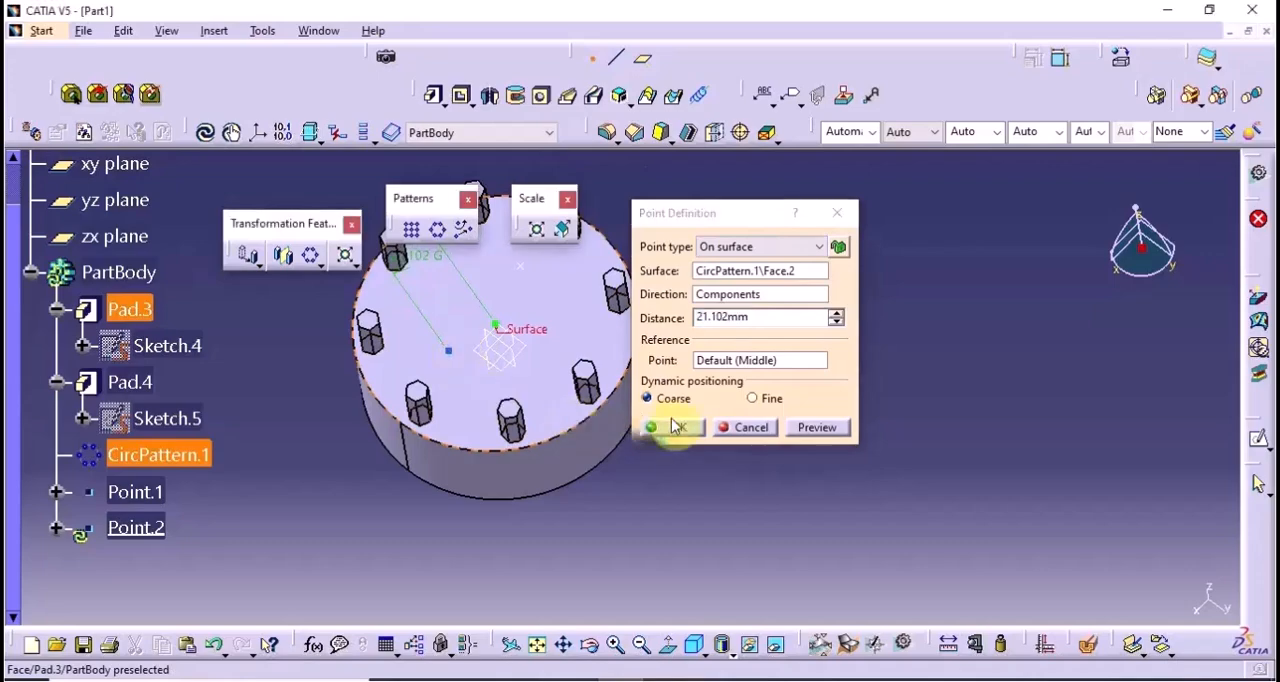
{"action": "left_click", "coordinate": [590, 62]}
{"action": "left_click", "coordinate": [563, 337]}
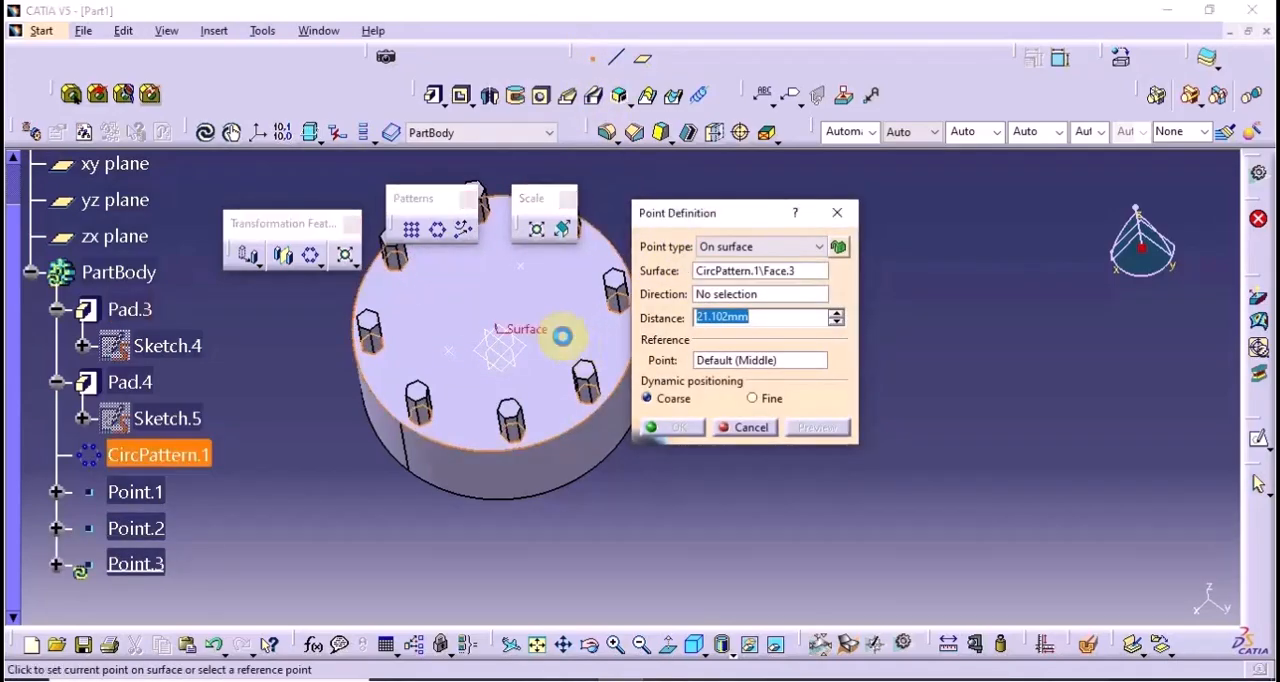
{"action": "left_click", "coordinate": [668, 428]}
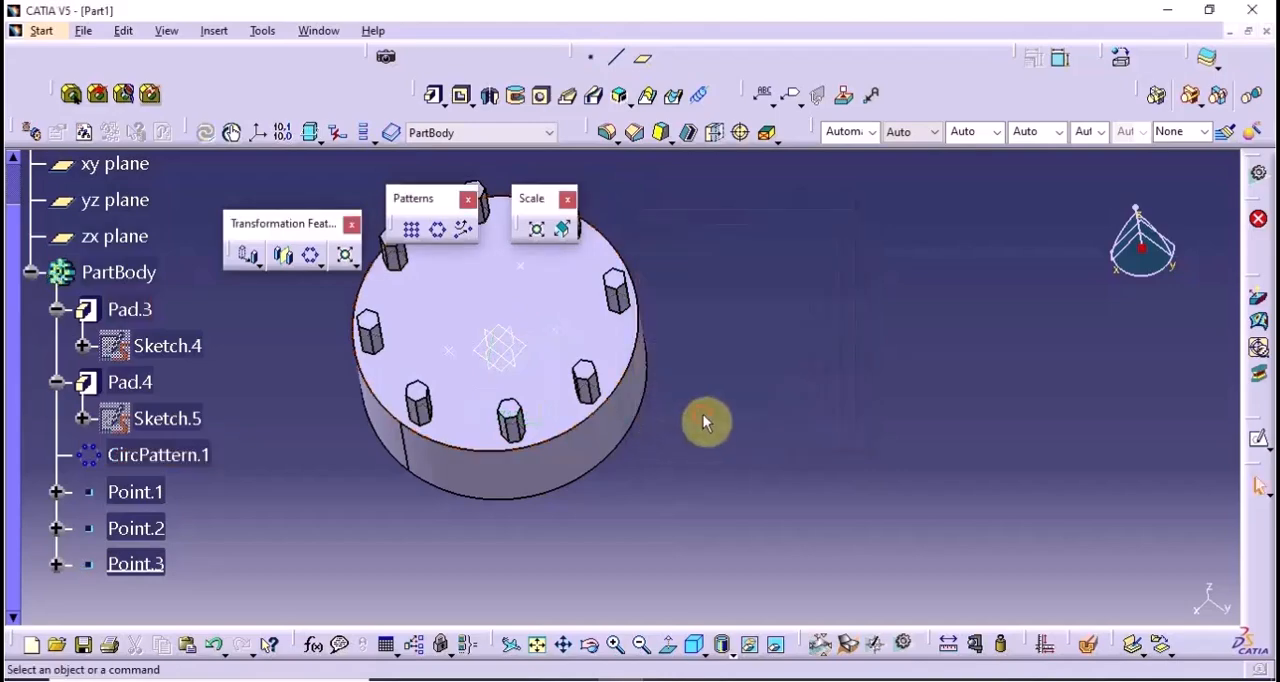
Set up a user pattern of the original hexagonal pad, using the three points on the cylinder's top face as positions
{"action": "left_click", "coordinate": [464, 238]}
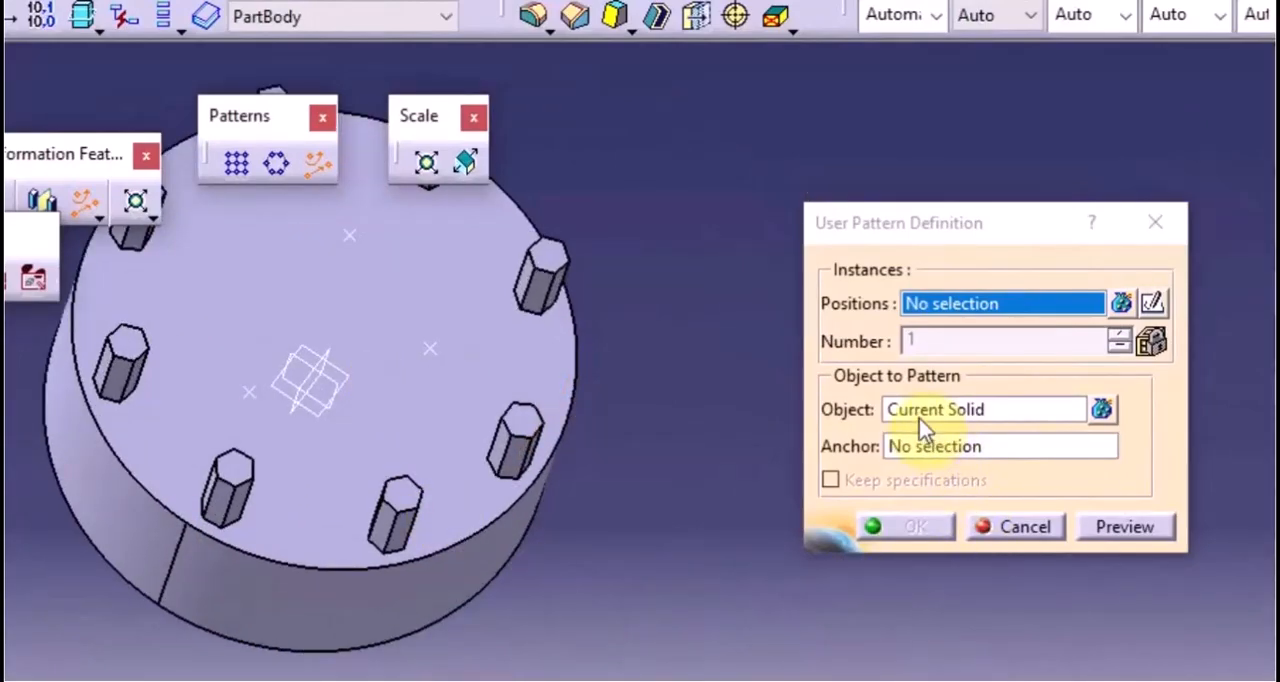
{"action": "left_click", "coordinate": [919, 418]}
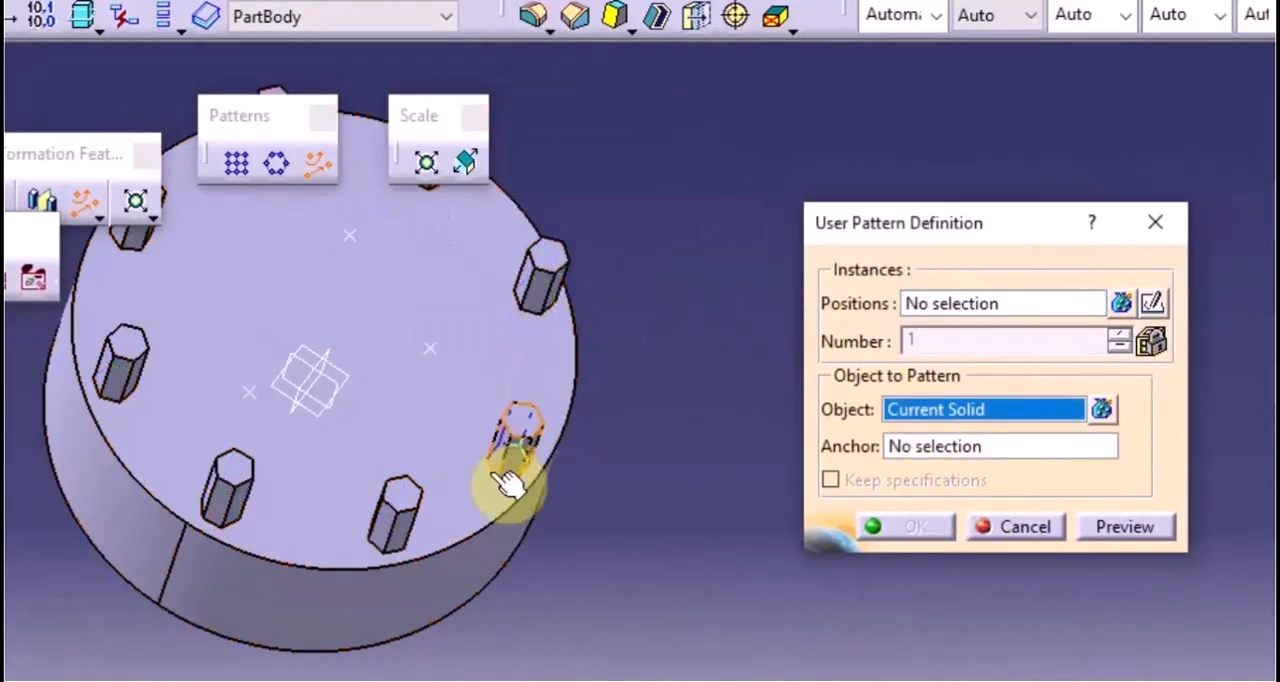
{"action": "left_click", "coordinate": [520, 445]}
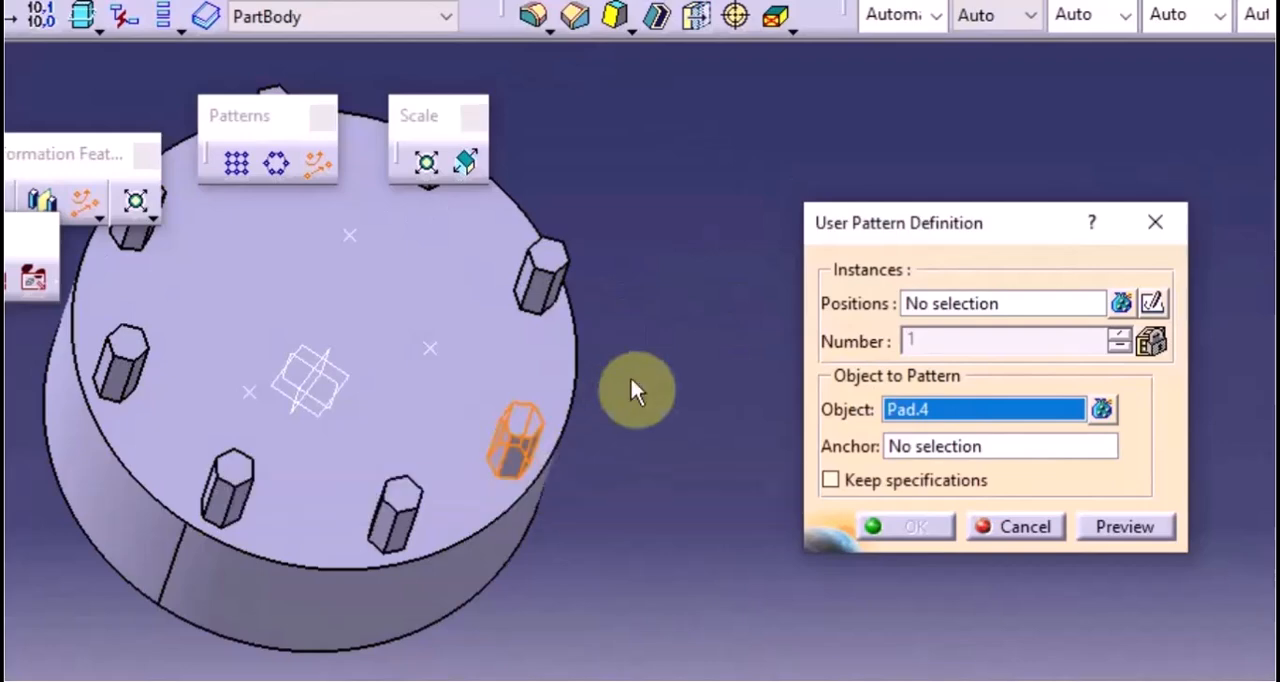
{"action": "left_click", "coordinate": [918, 303]}
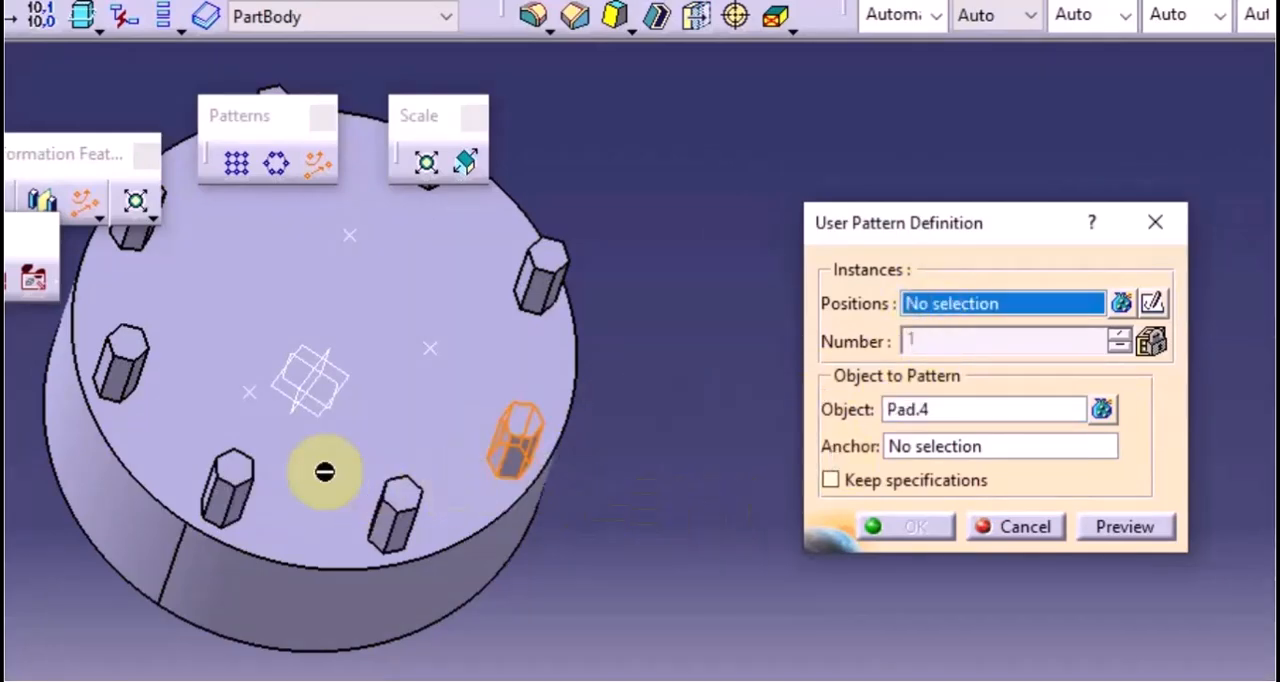
{"action": "left_click", "coordinate": [352, 237]}
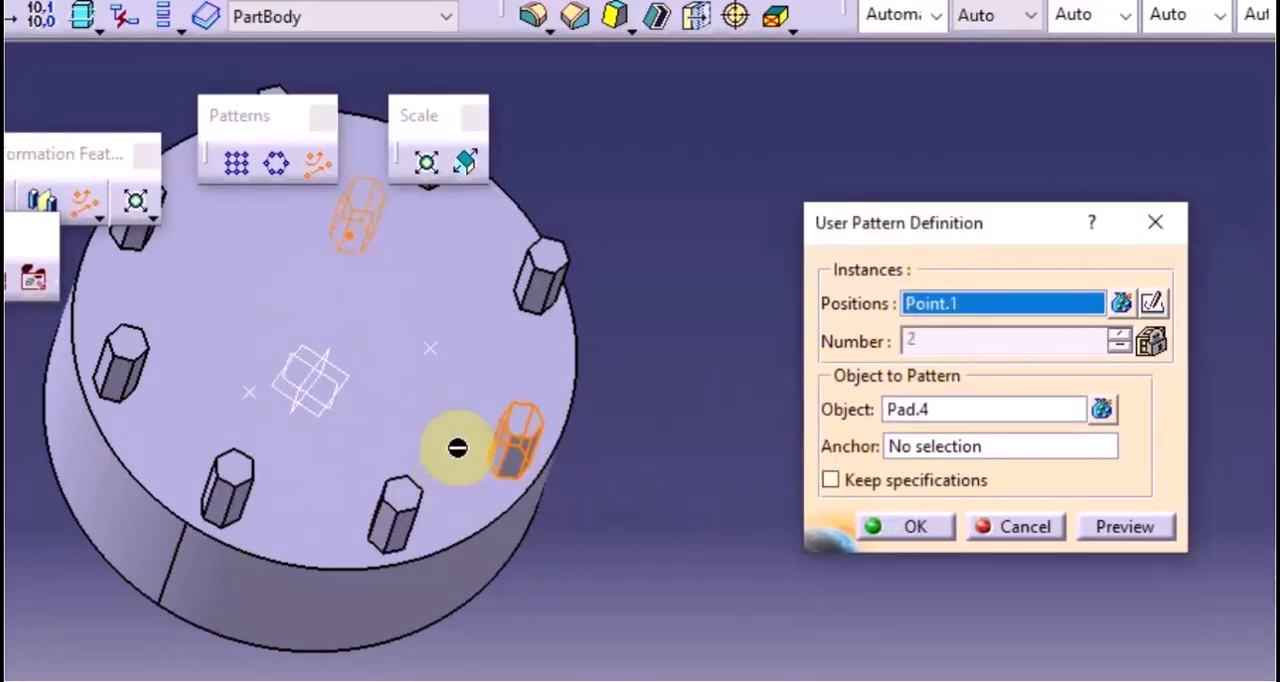
{"action": "left_click", "coordinate": [430, 345]}
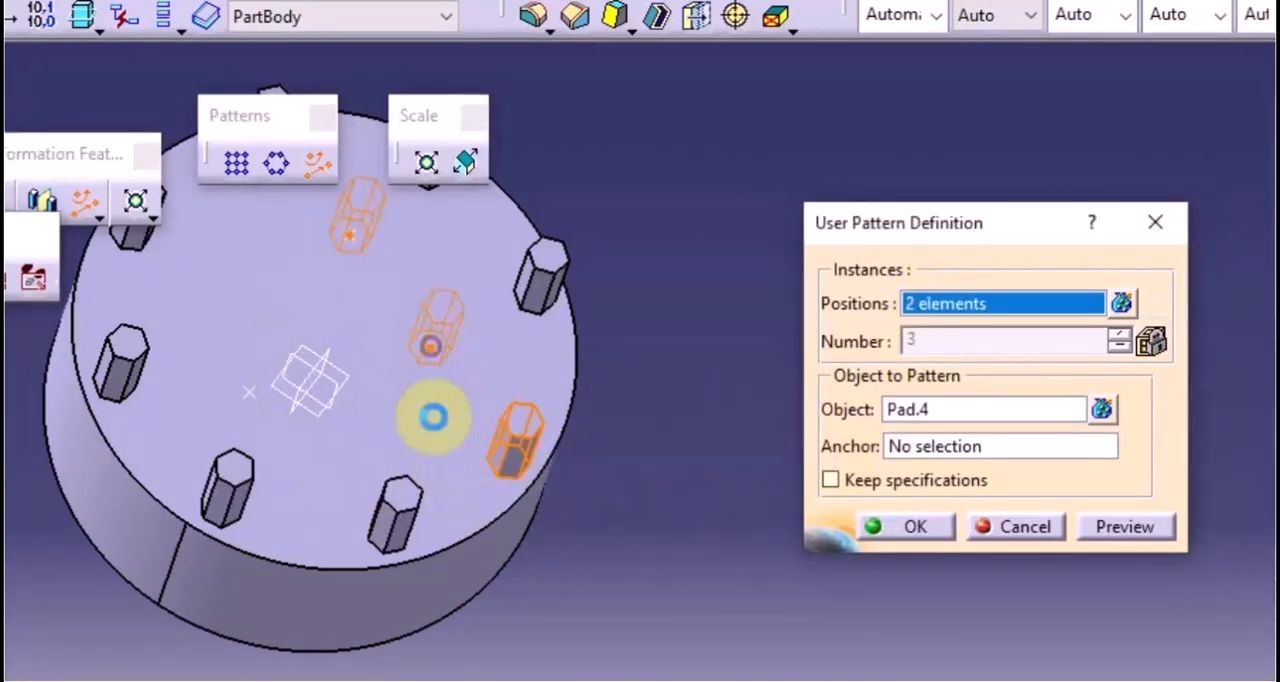
{"action": "left_click", "coordinate": [252, 395]}
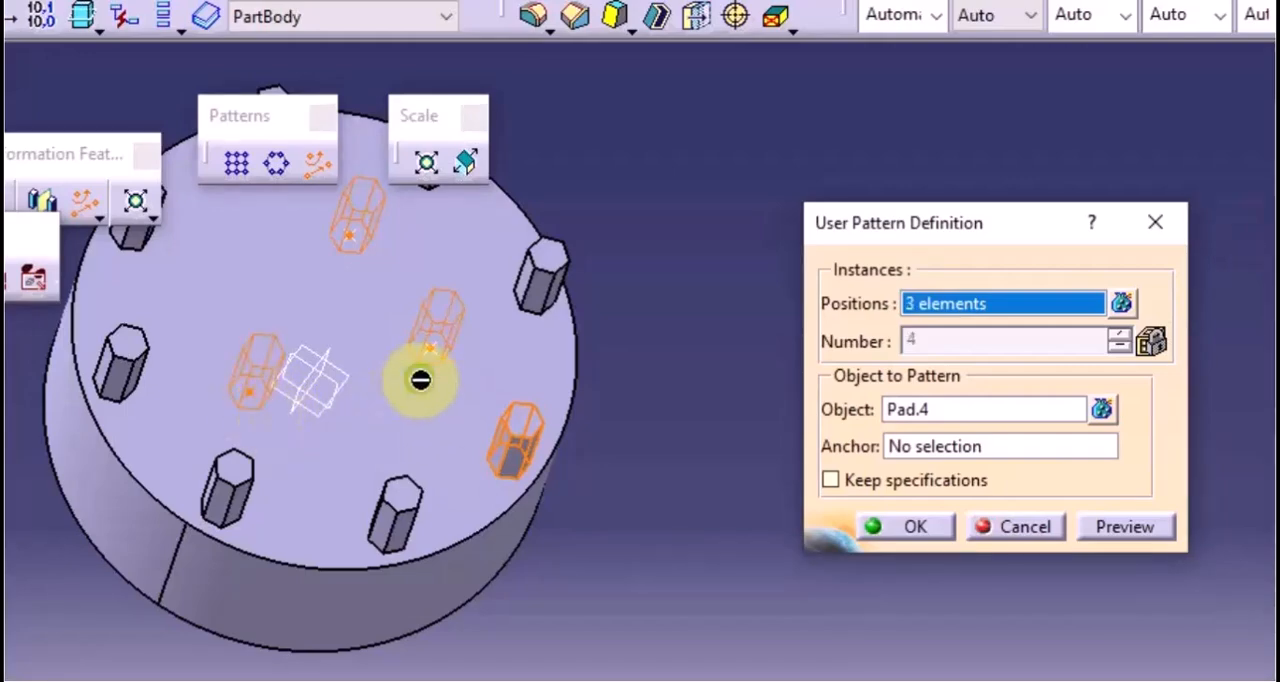
Preview the user pattern of the hexagonal pad at the three points and create it
{"action": "mouse_move", "coordinate": [423, 374]}
{"action": "middle_mouse_down"}
{"action": "mouse_move", "coordinate": [294, 377]}
{"action": "mouse_move", "coordinate": [406, 430]}
{"action": "mouse_move", "coordinate": [420, 400]}
{"action": "middle_mouse_up"}
{"action": "left_click", "coordinate": [1124, 527]}
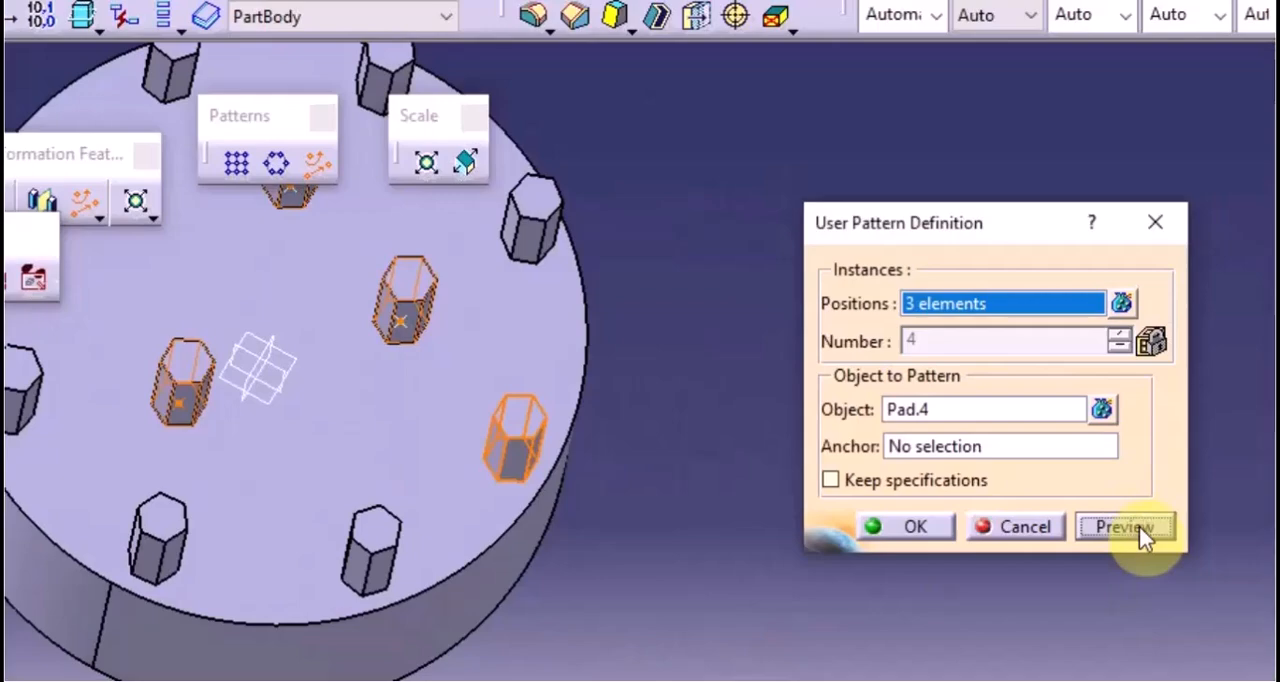
{"action": "middle_click_drag", "start_coordinate": [520, 306], "coordinate": [429, 314]}
{"action": "middle_click_drag", "start_coordinate": [306, 466], "coordinate": [306, 591]}
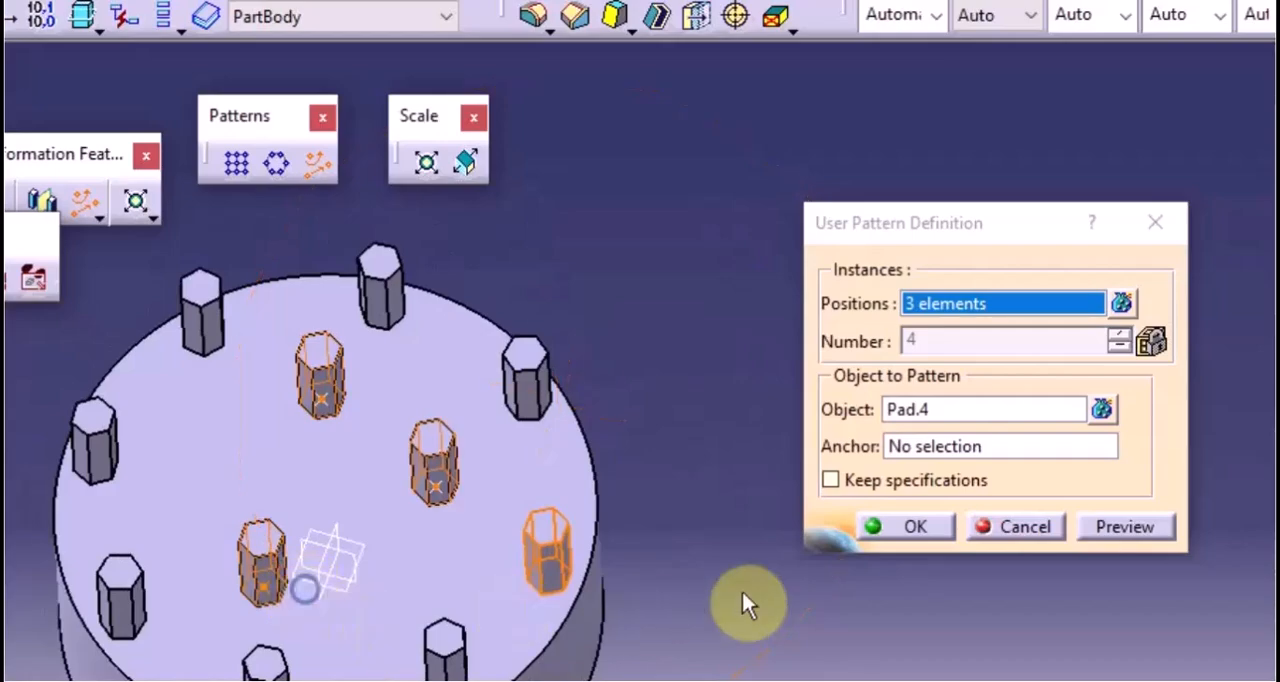
{"action": "left_click", "coordinate": [921, 528]}
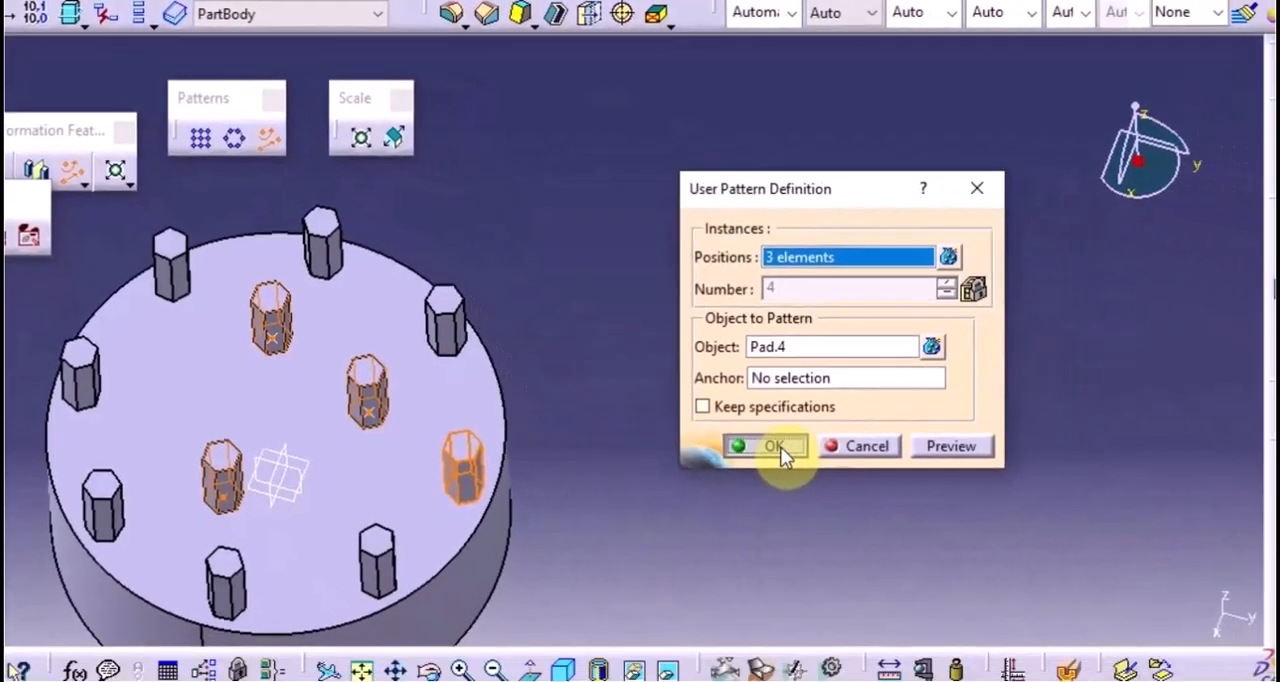
Delete everything in the PartBody, from the cylinder pad through the hexagonal pad, circular pattern and points to the user pattern
{"action": "middle_click_drag", "start_coordinate": [680, 474], "coordinate": [766, 423]}
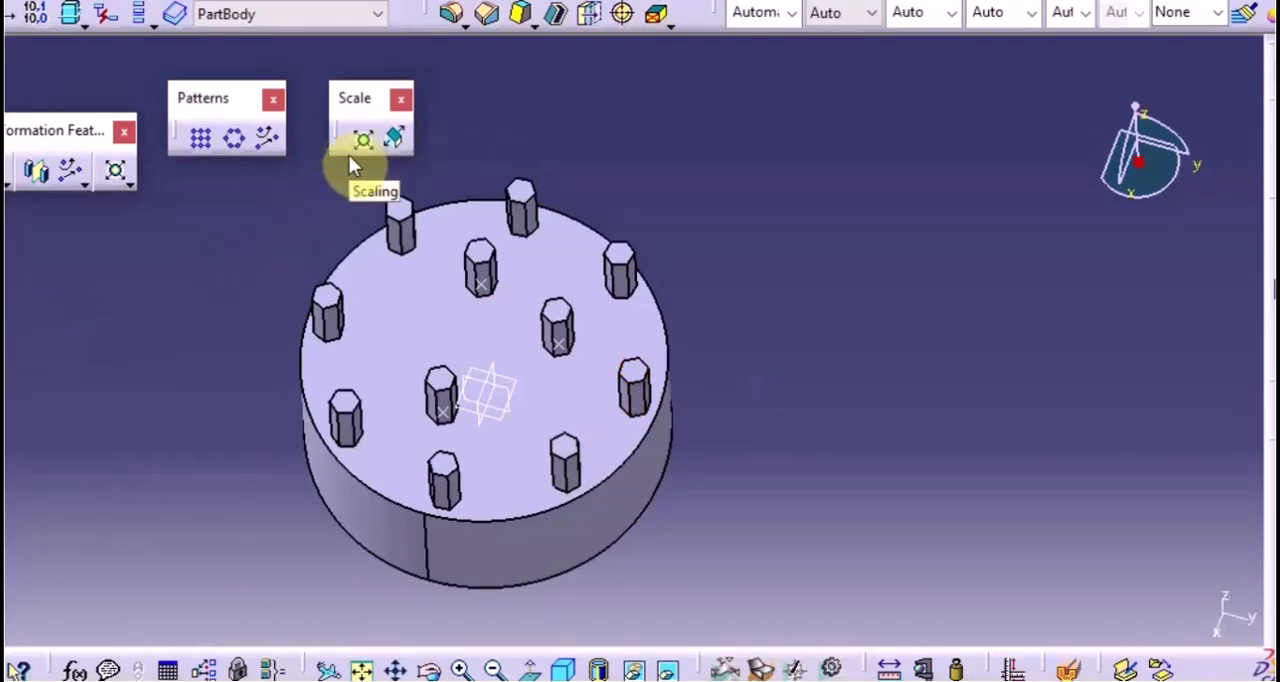
{"action": "left_click", "coordinate": [494, 567]}
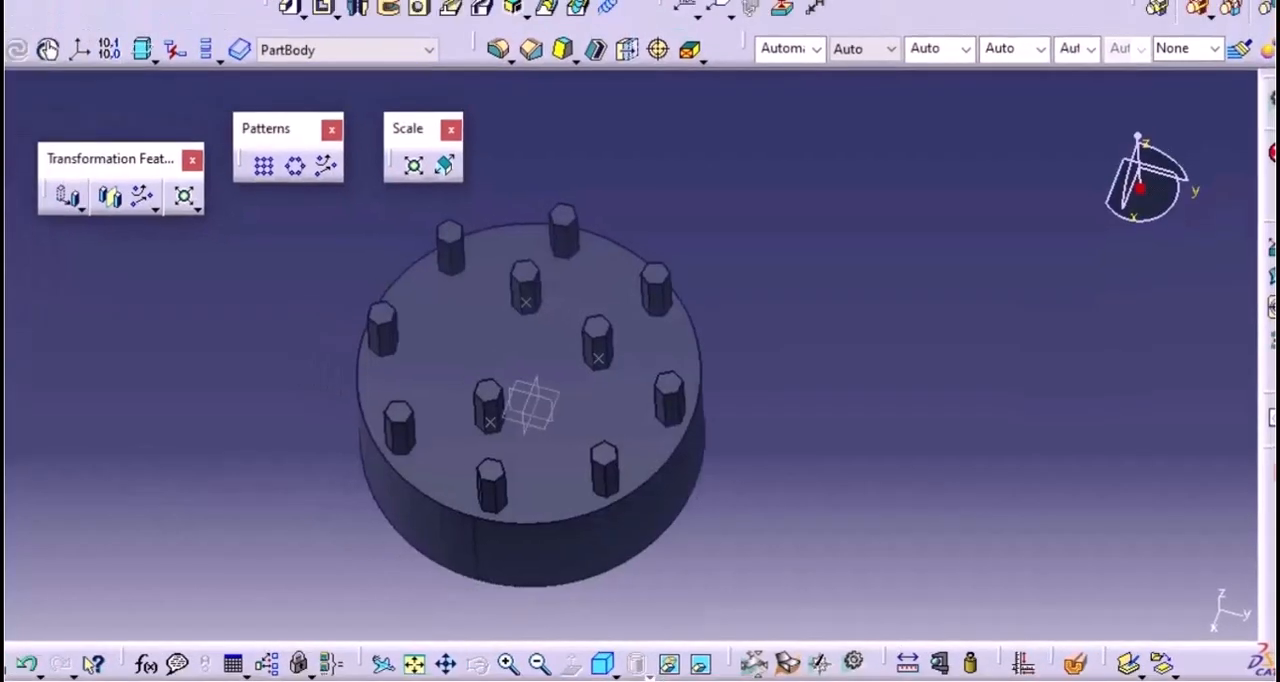
{"action": "left_click", "coordinate": [33, 275]}
{"action": "left_click", "coordinate": [31, 273]}
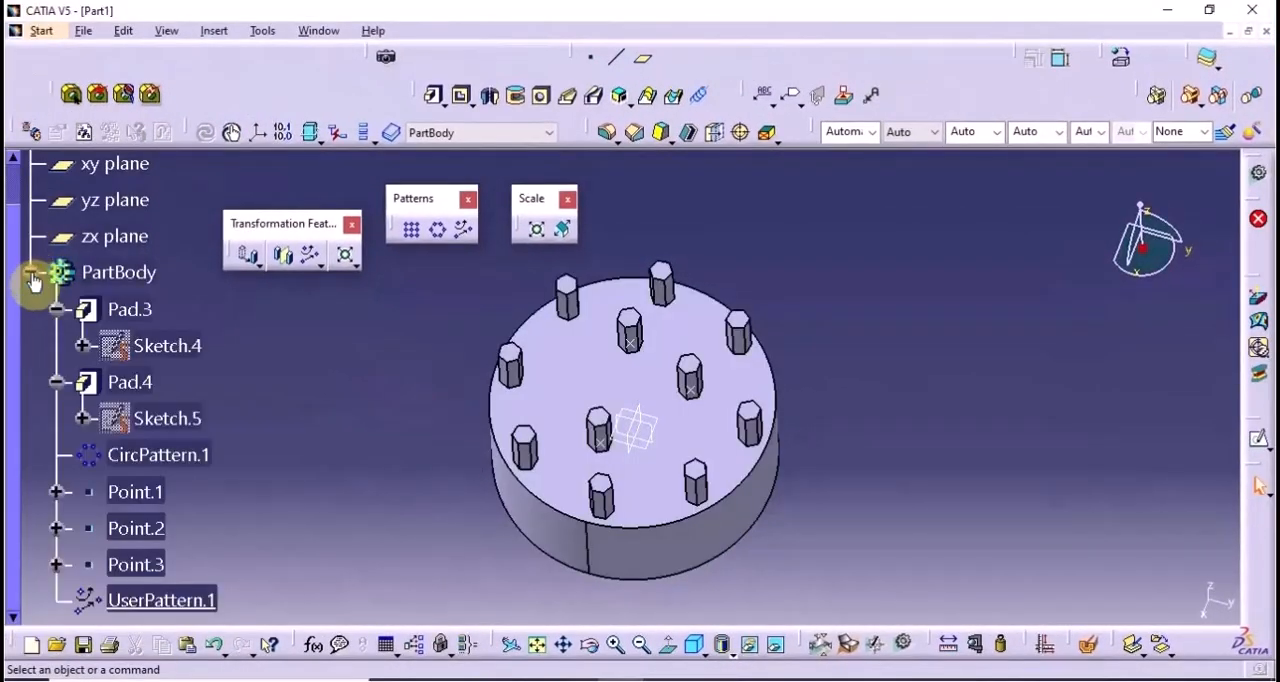
{"action": "left_click", "coordinate": [128, 308]}
{"action": "scroll", "coordinate": [109, 443], "scroll_direction": "down", "scroll_amount": 3}
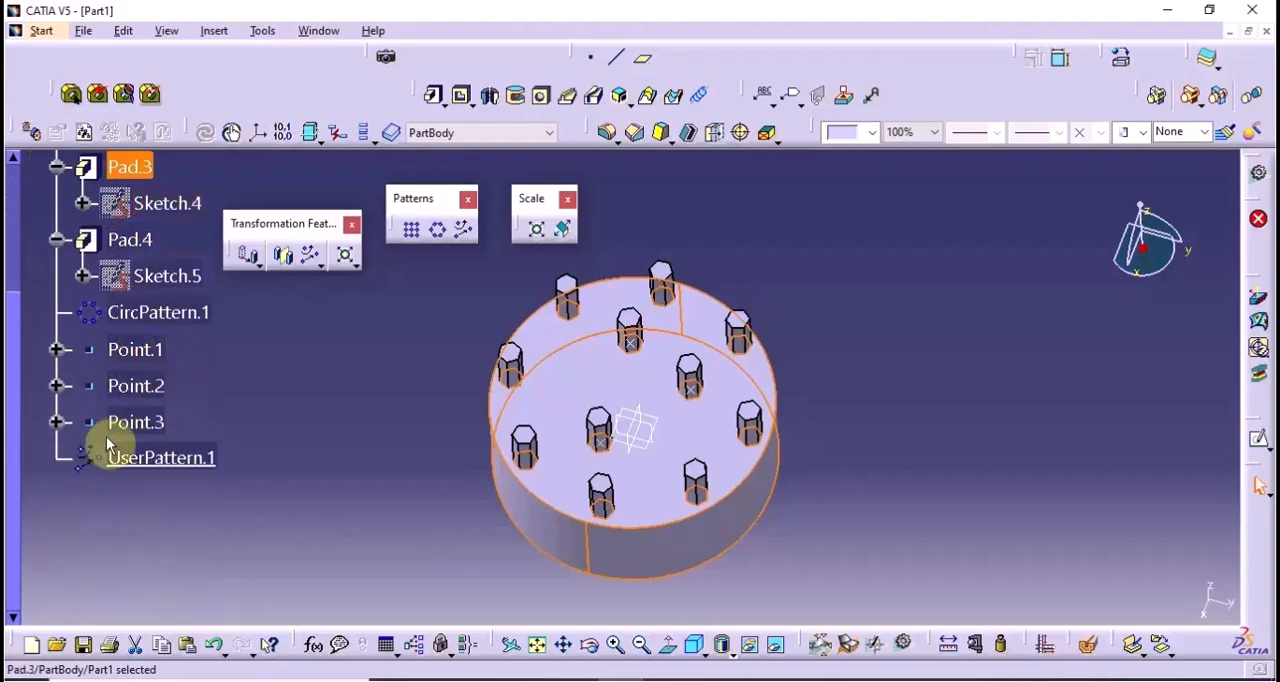
{"action": "left_click", "coordinate": [158, 462], "text": "shift"}
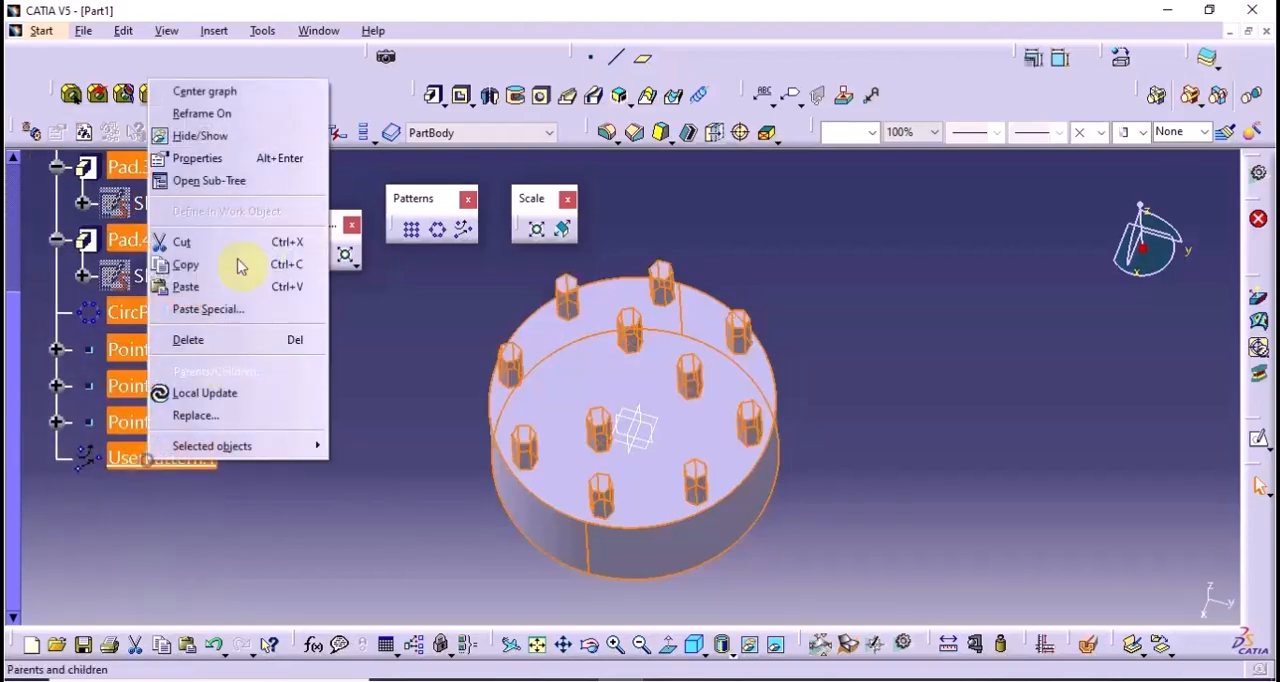
{"action": "left_click", "coordinate": [229, 339]}
{"action": "left_click", "coordinate": [1122, 594]}
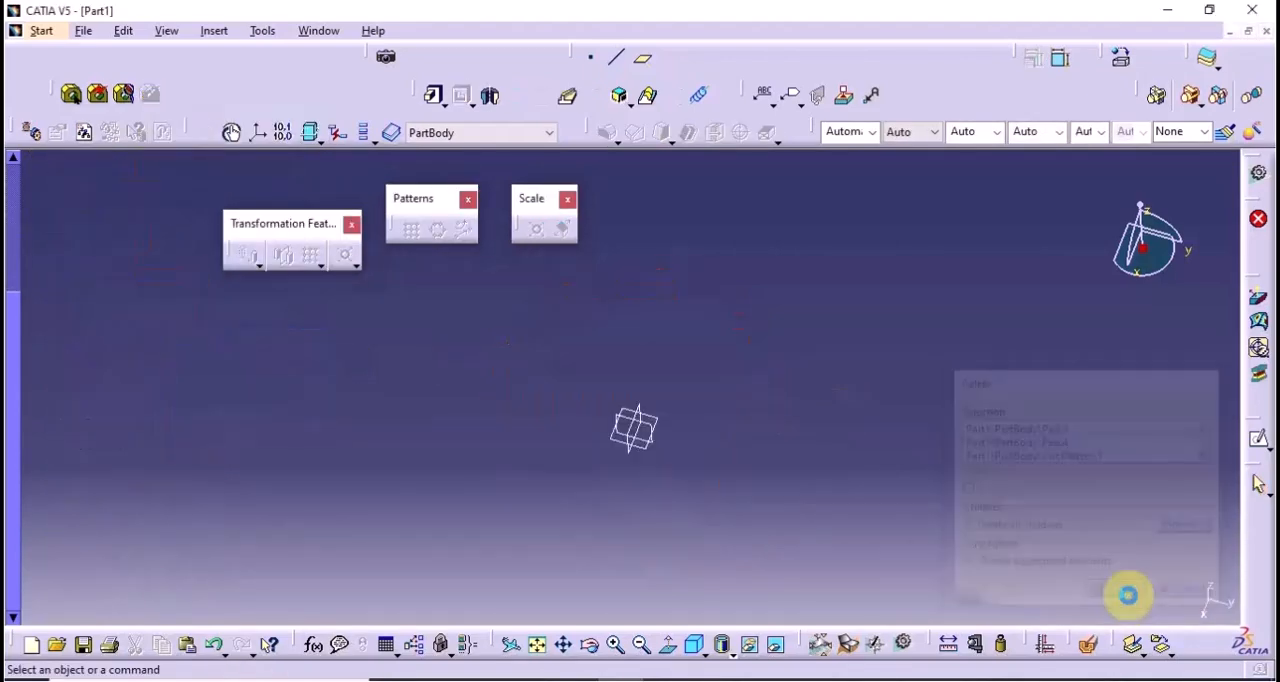
Sketch a centered rectangle about 100 mm by 82 mm around the origin on the xy plane and extrude it as a pad
{"action": "left_click", "coordinate": [97, 263]}
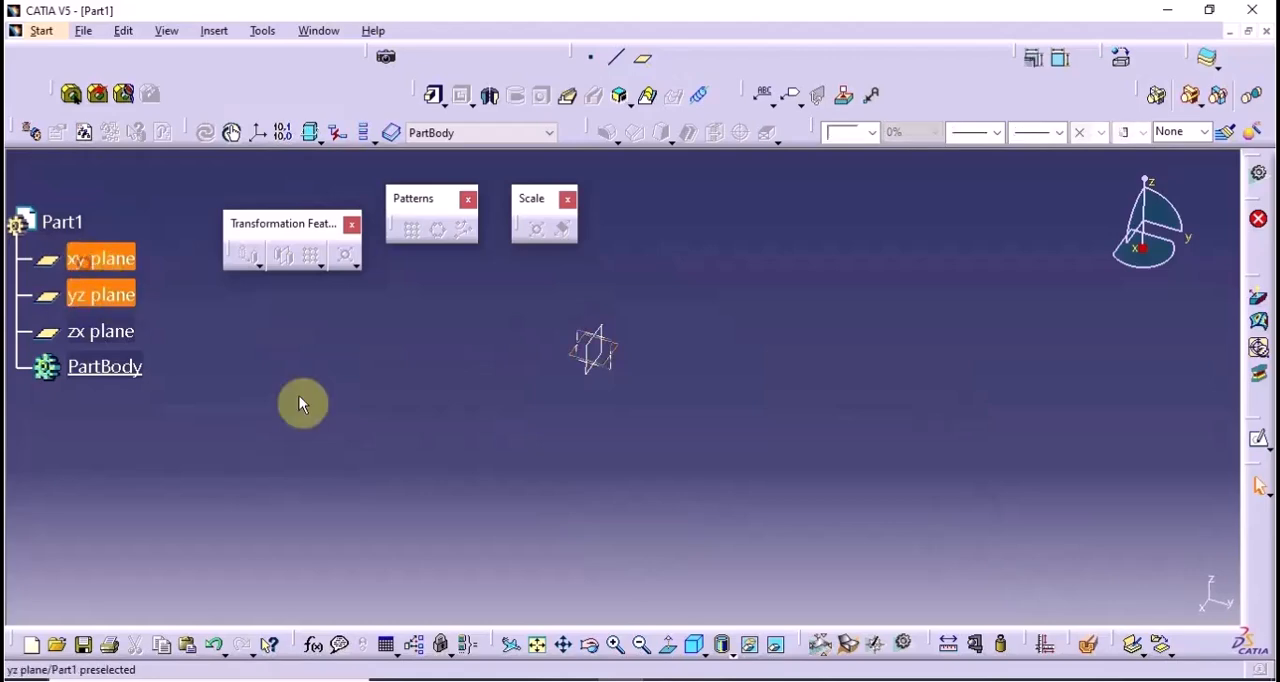
{"action": "left_click", "coordinate": [1258, 441]}
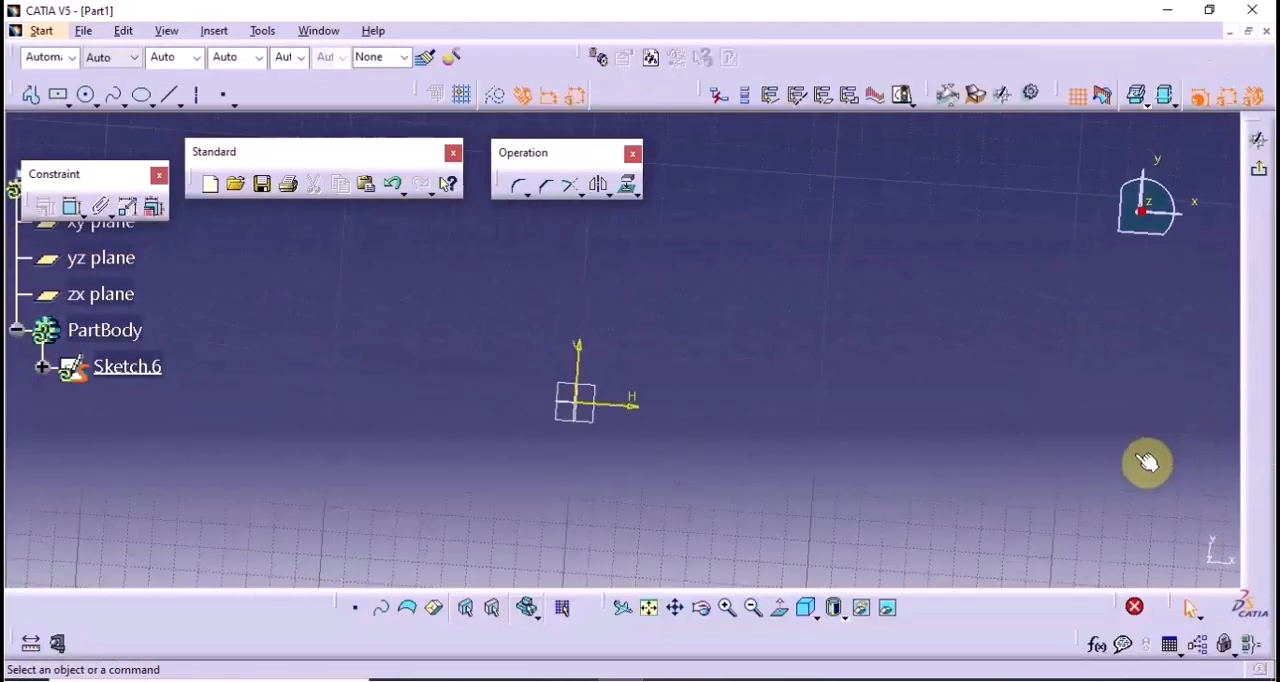
{"action": "left_click", "coordinate": [57, 94]}
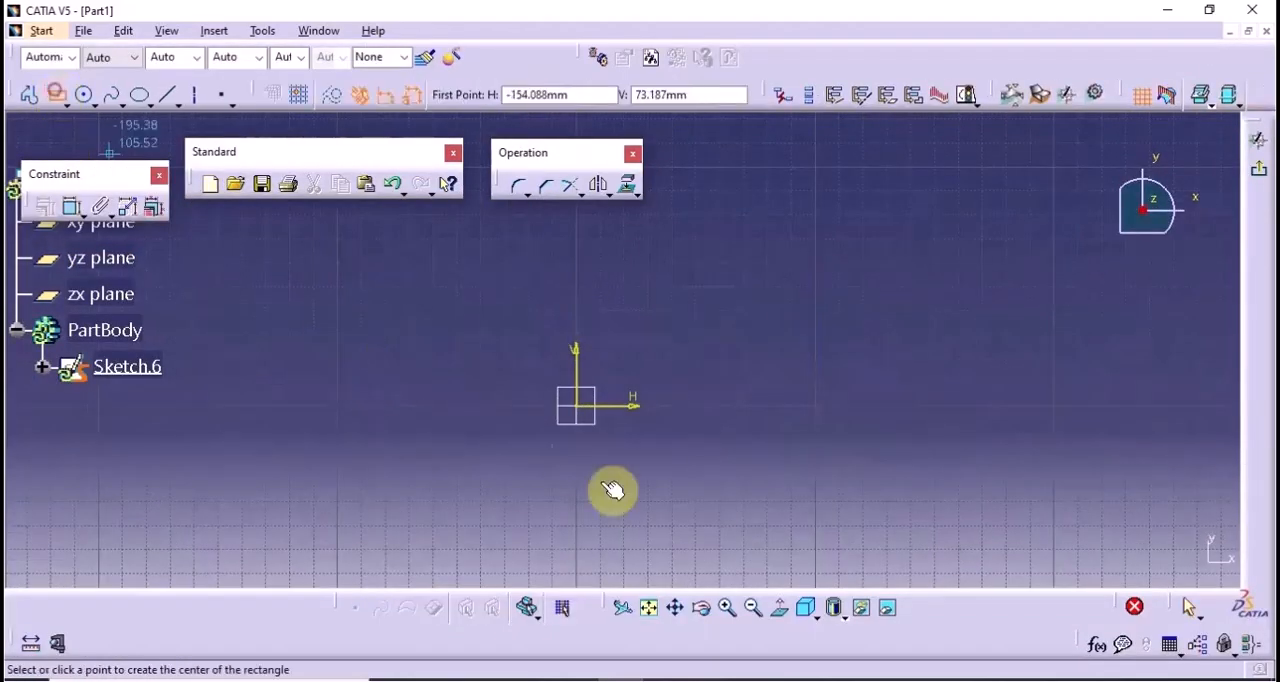
{"action": "left_click", "coordinate": [584, 410]}
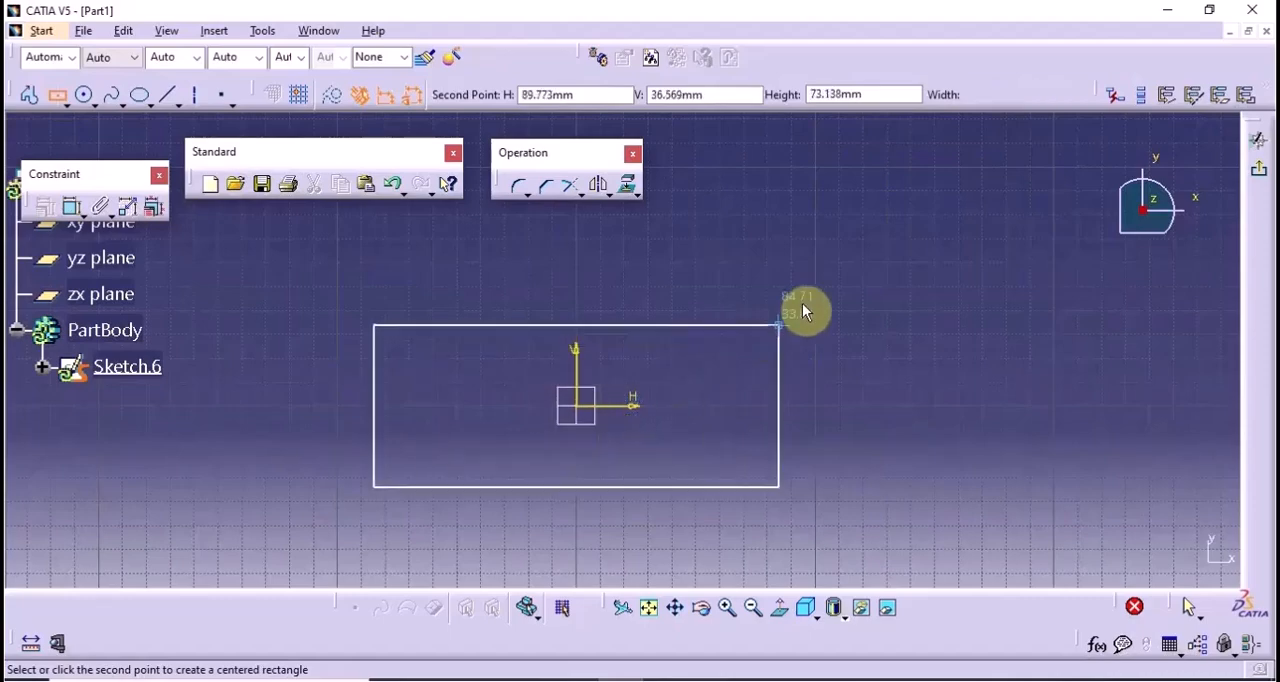
{"action": "left_click", "coordinate": [697, 308]}
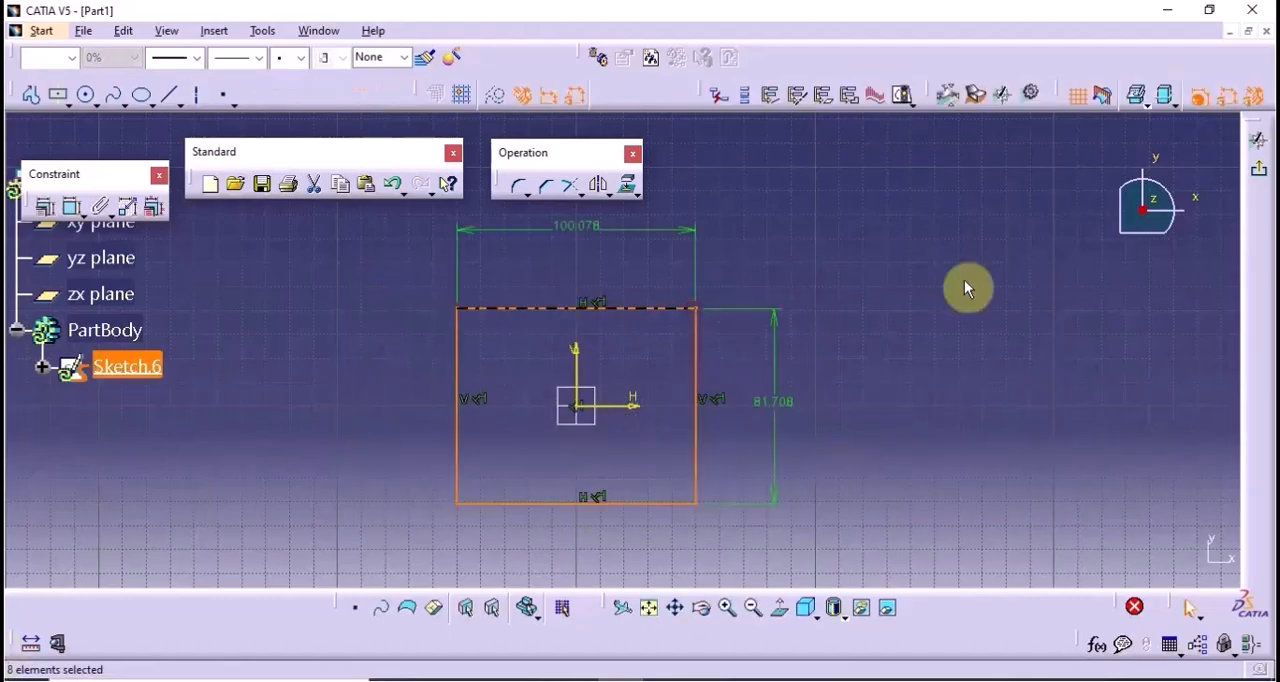
{"action": "left_click", "coordinate": [1256, 142]}
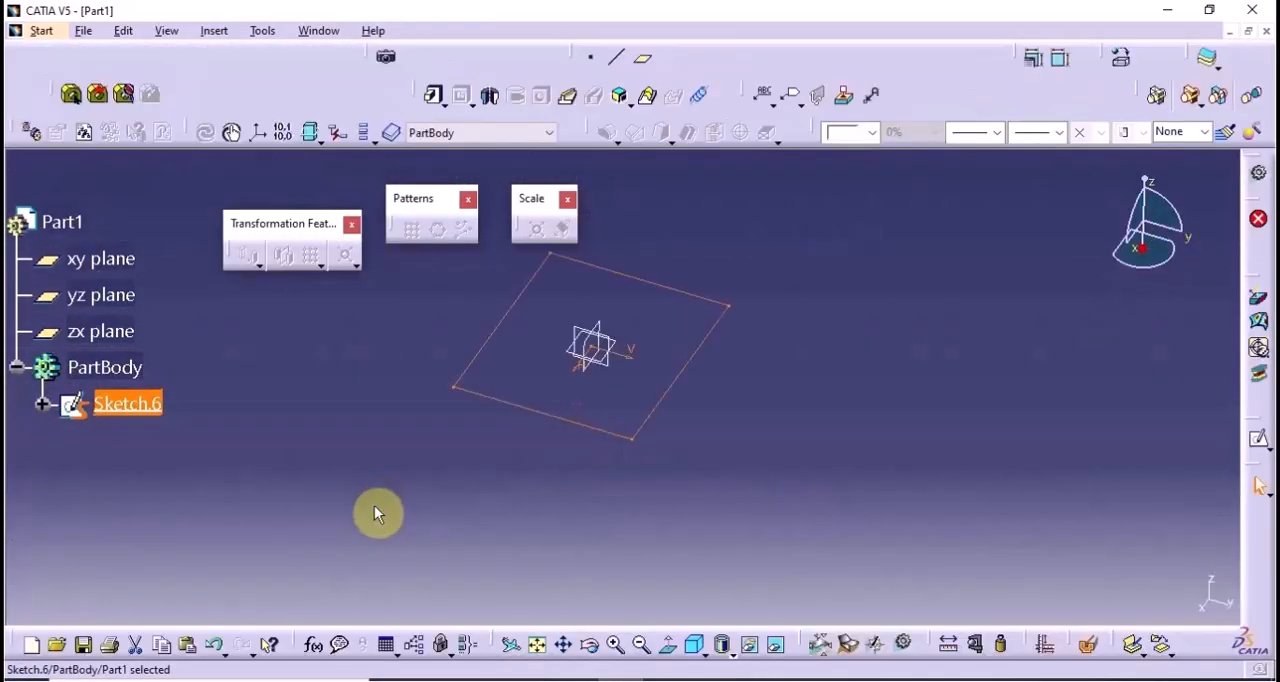
{"action": "left_click", "coordinate": [432, 95]}
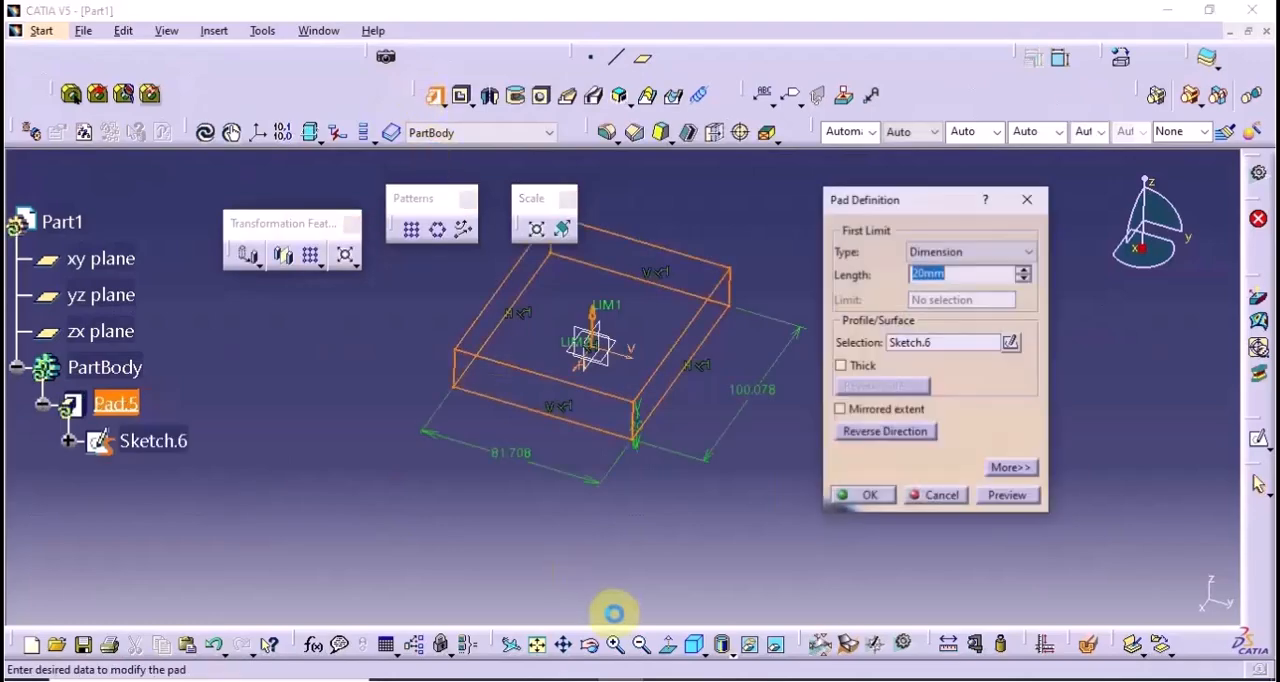
{"action": "left_click", "coordinate": [864, 499]}
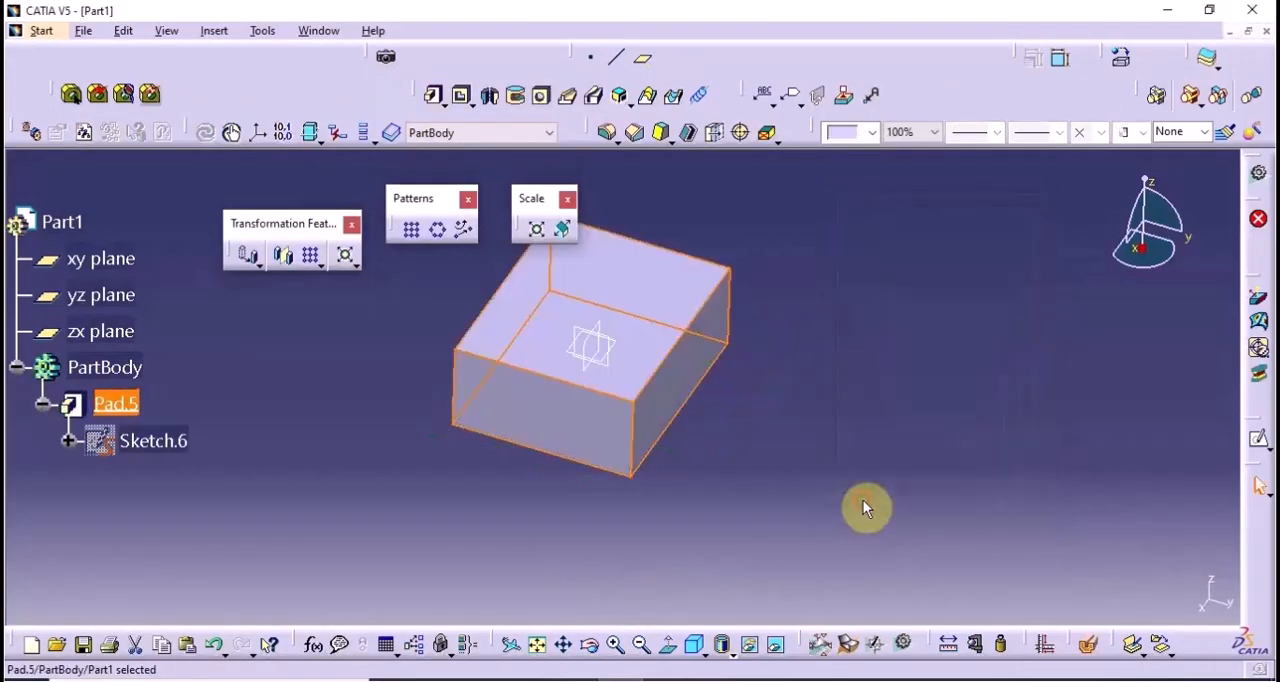
Scale the block relative to one of its side faces, stretching it to a ratio of about 1.47
{"action": "left_click", "coordinate": [541, 230]}
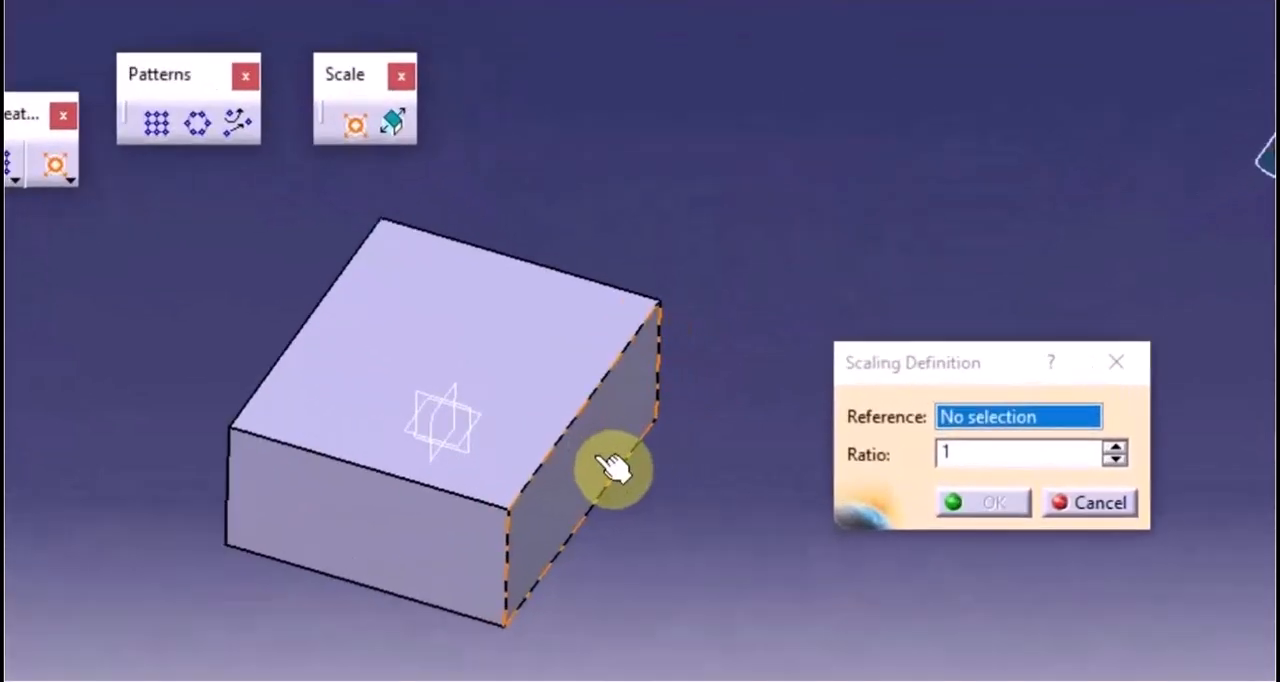
{"action": "left_click", "coordinate": [662, 460]}
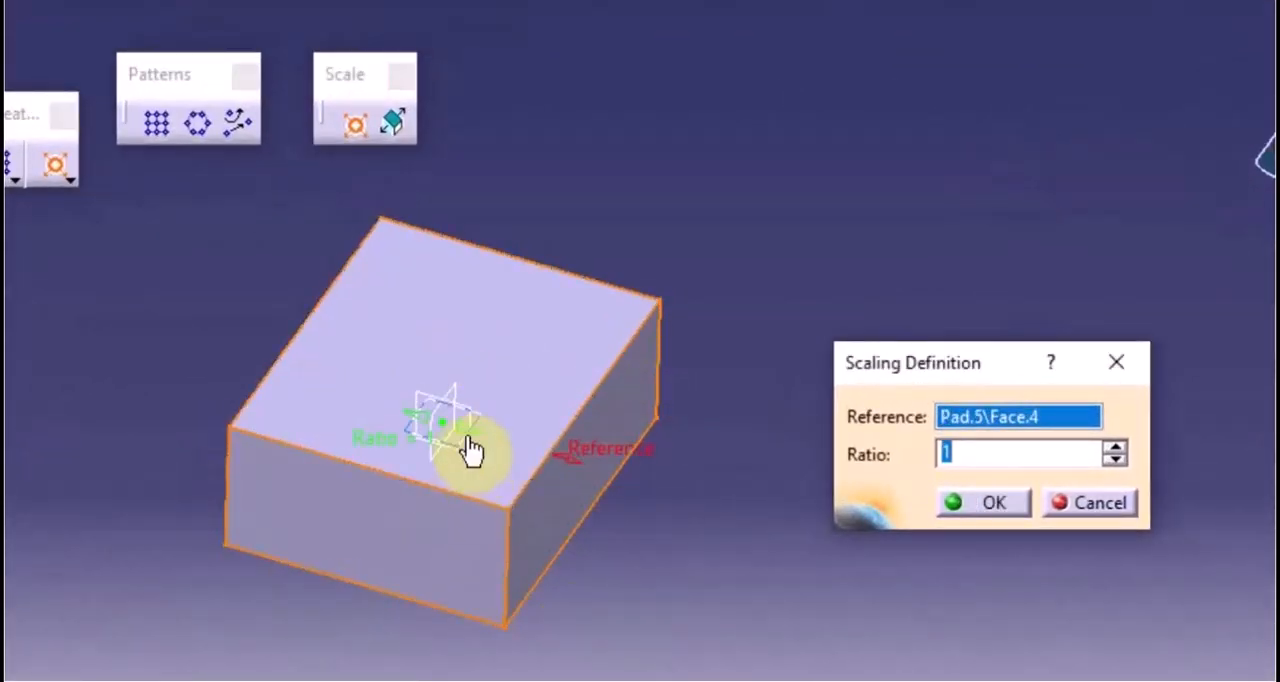
{"action": "left_click_drag", "start_coordinate": [466, 448], "coordinate": [510, 455]}
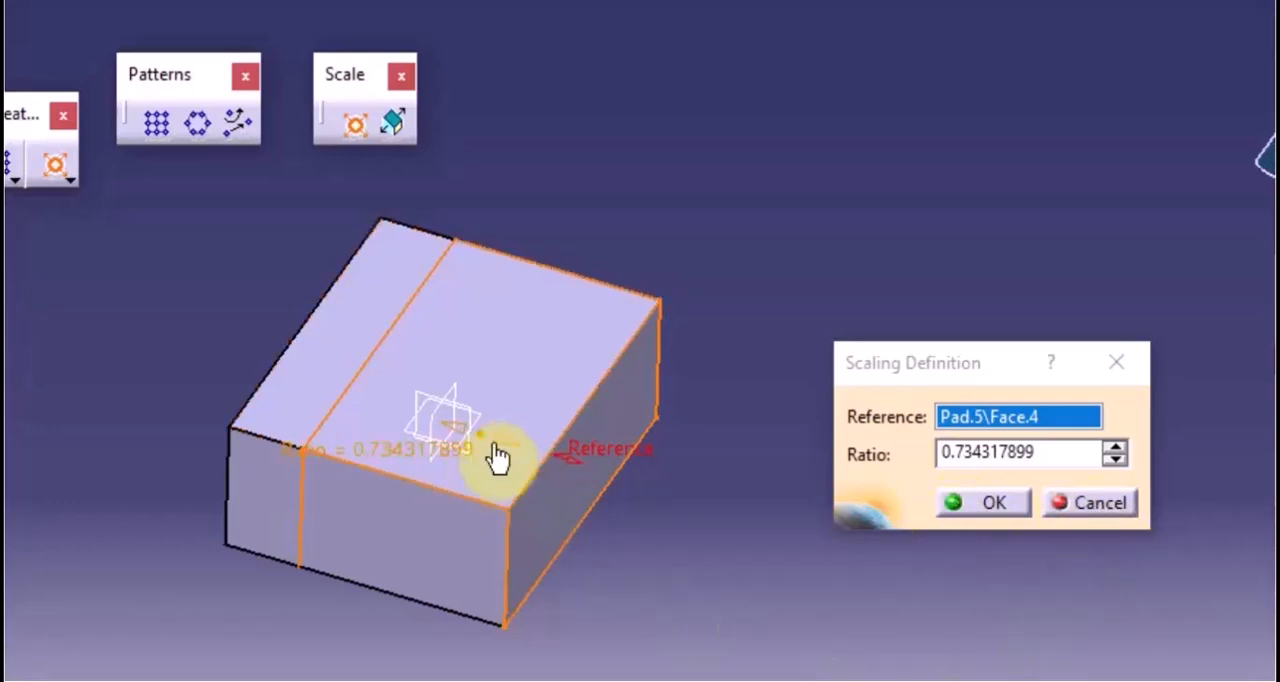
{"action": "left_click_drag", "start_coordinate": [457, 434], "coordinate": [357, 415]}
{"action": "middle_click_drag", "start_coordinate": [357, 415], "coordinate": [321, 424]}
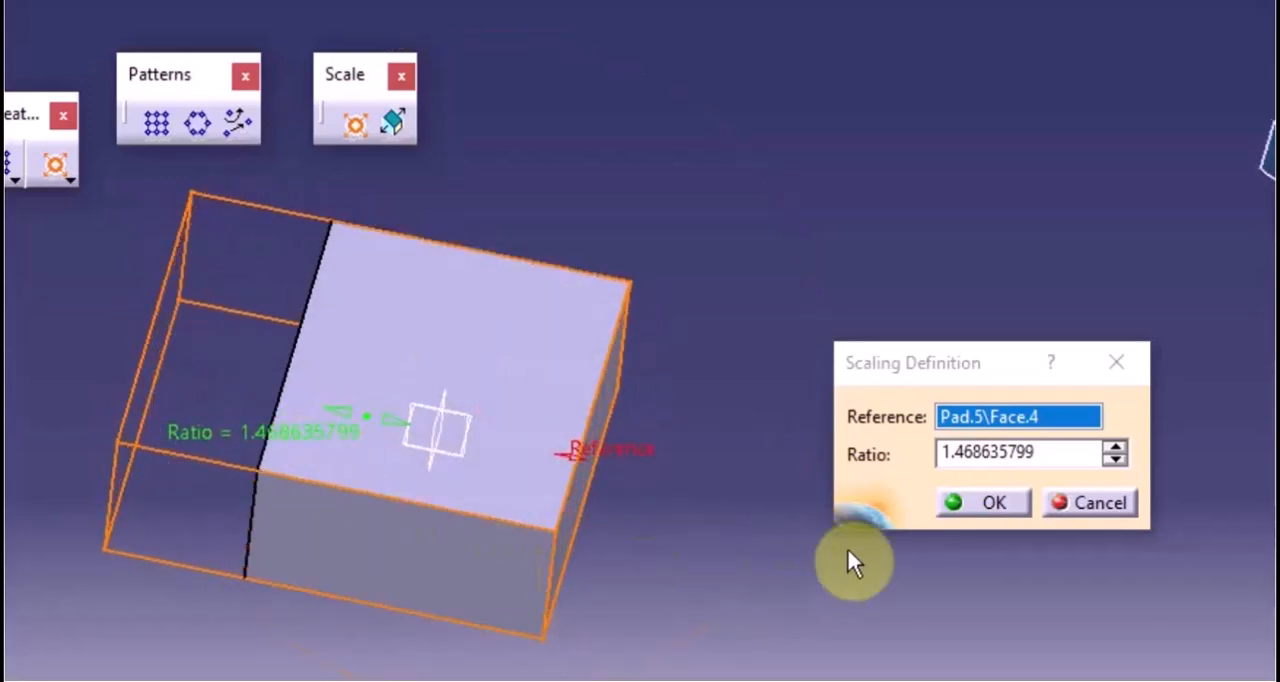
{"action": "left_click", "coordinate": [987, 503]}
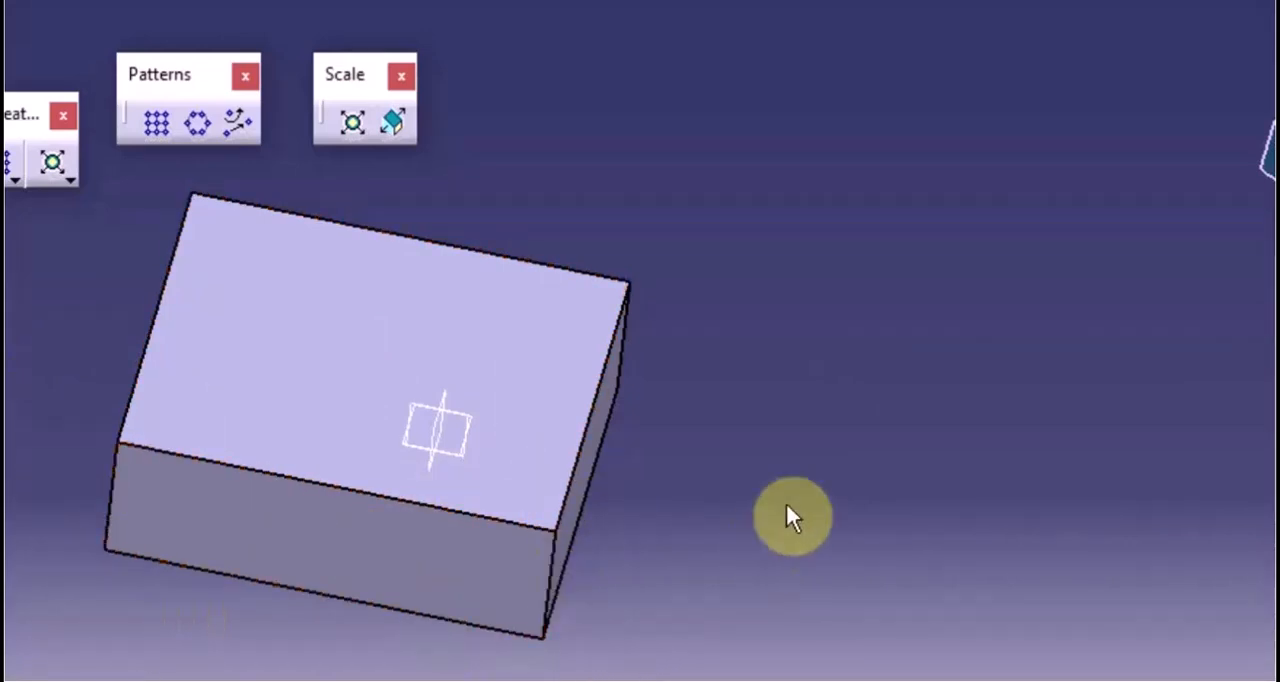
Start an Affinity on the block with its upper face as the XY plane and that face's adjacent side edge as the X axis
{"action": "left_click", "coordinate": [398, 123]}
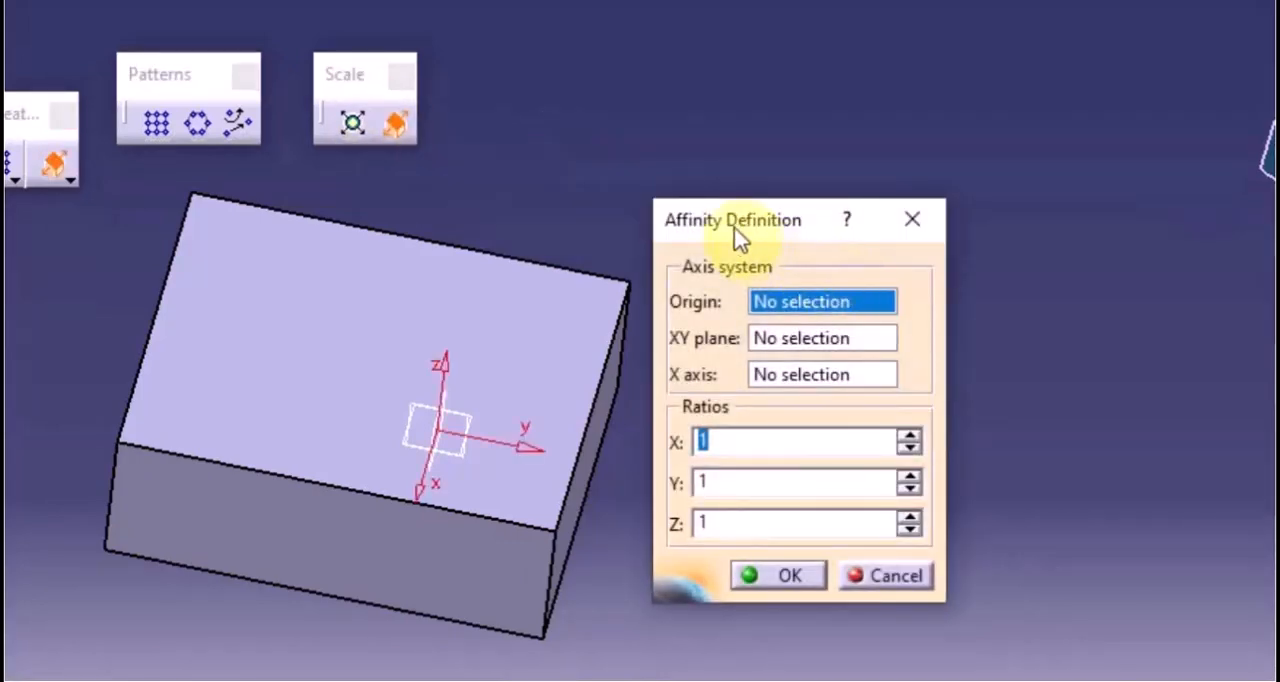
{"action": "left_click_drag", "start_coordinate": [737, 237], "coordinate": [799, 159]}
{"action": "middle_click_drag", "start_coordinate": [157, 429], "coordinate": [223, 449]}
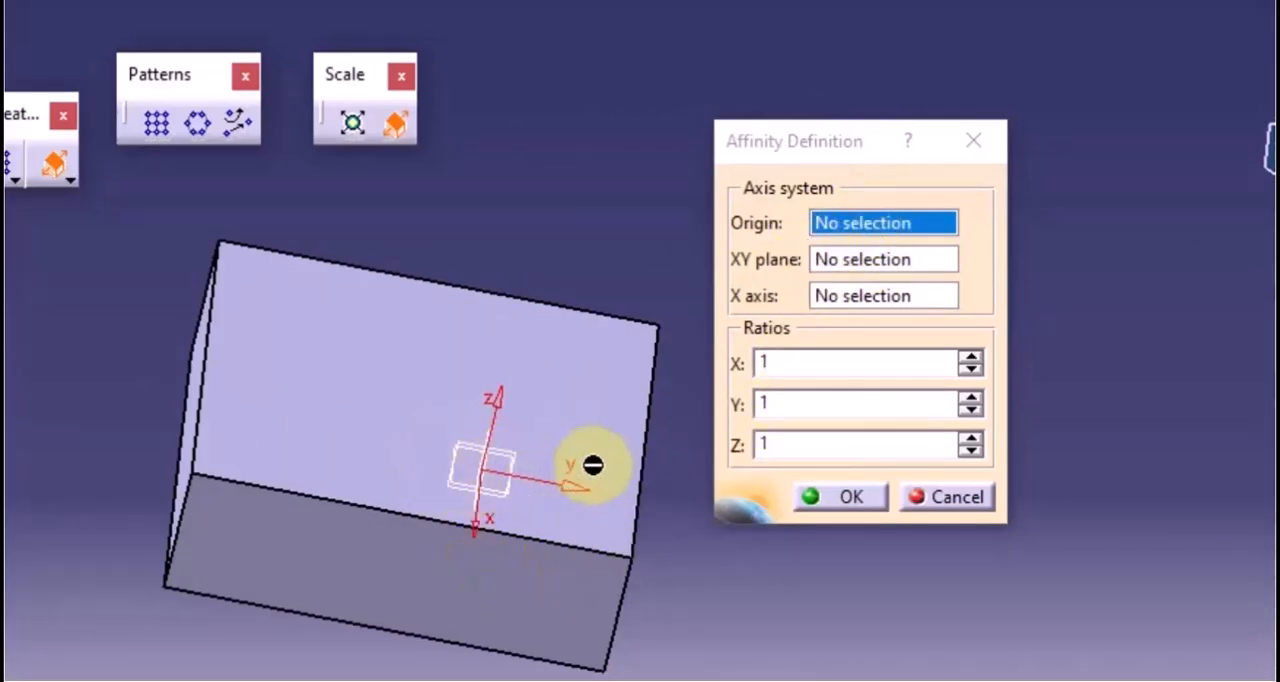
{"action": "middle_click_drag", "start_coordinate": [592, 465], "coordinate": [375, 448]}
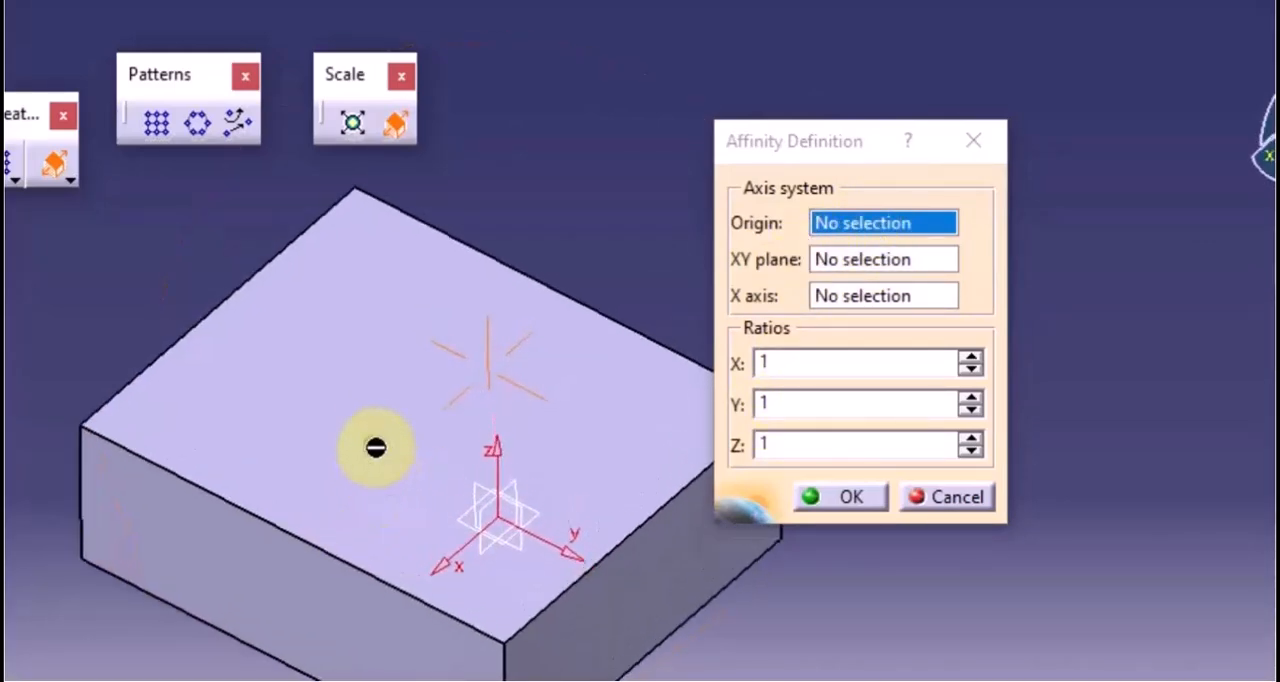
{"action": "left_click", "coordinate": [862, 238]}
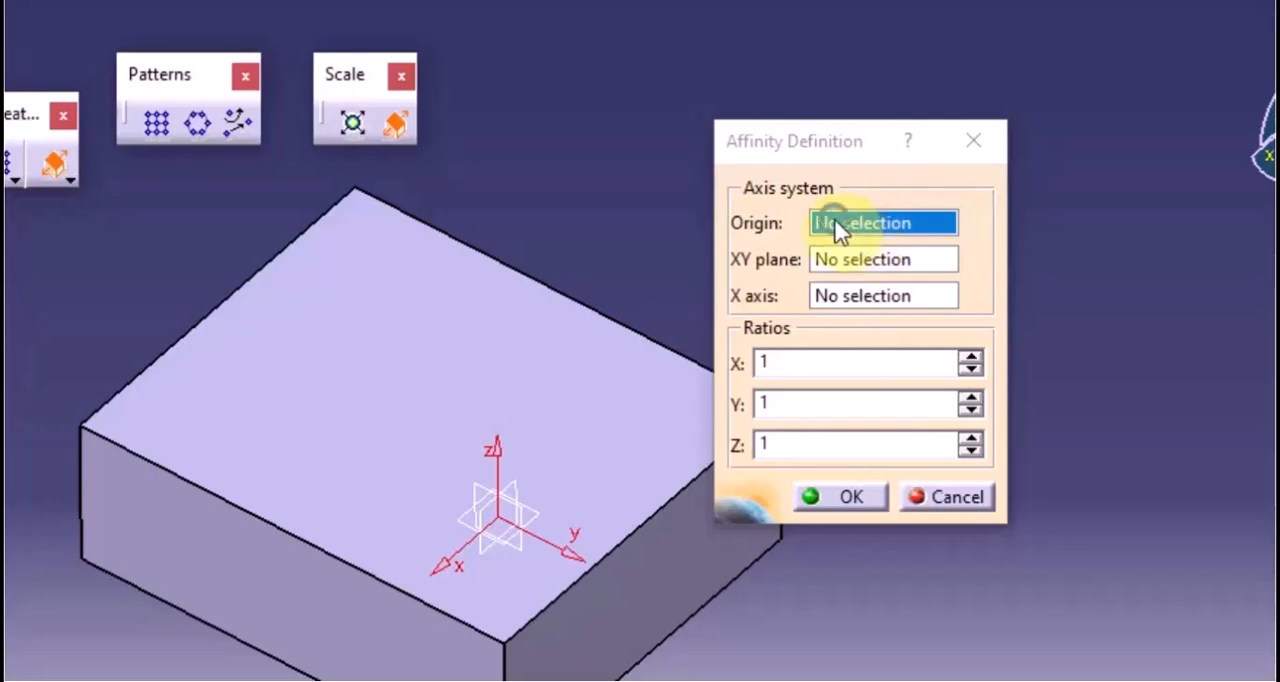
{"action": "right_click", "coordinate": [838, 228]}
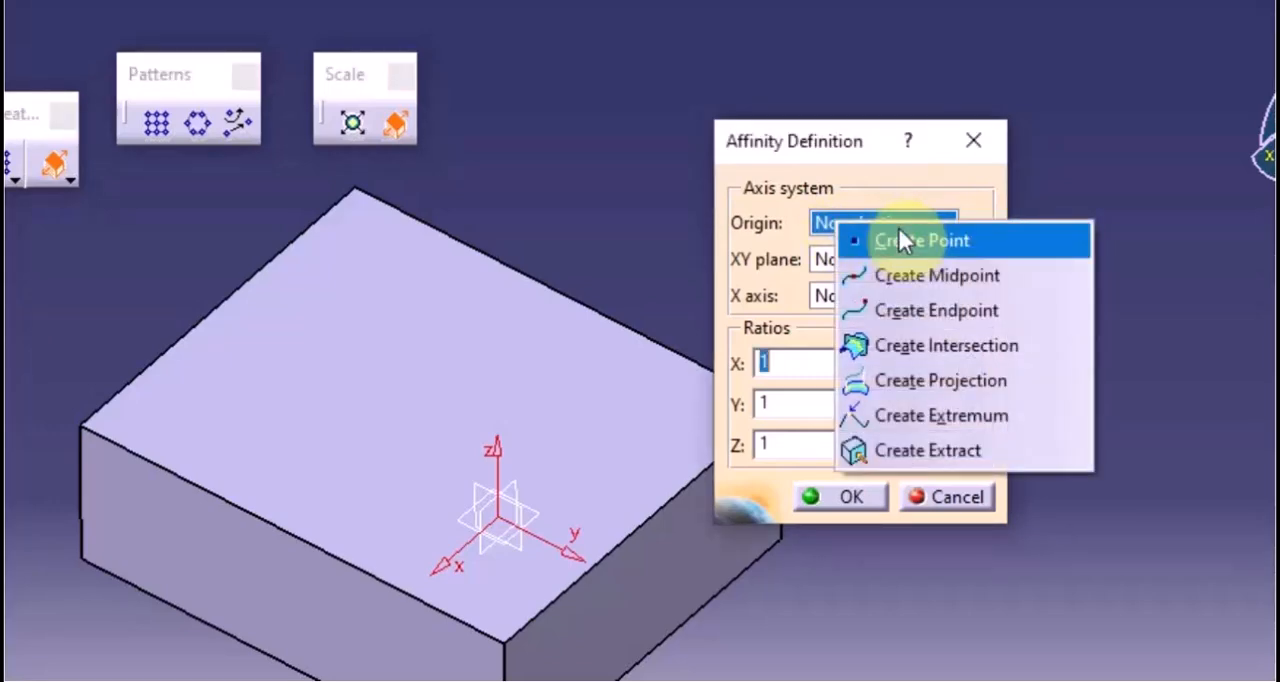
{"action": "left_click", "coordinate": [900, 196]}
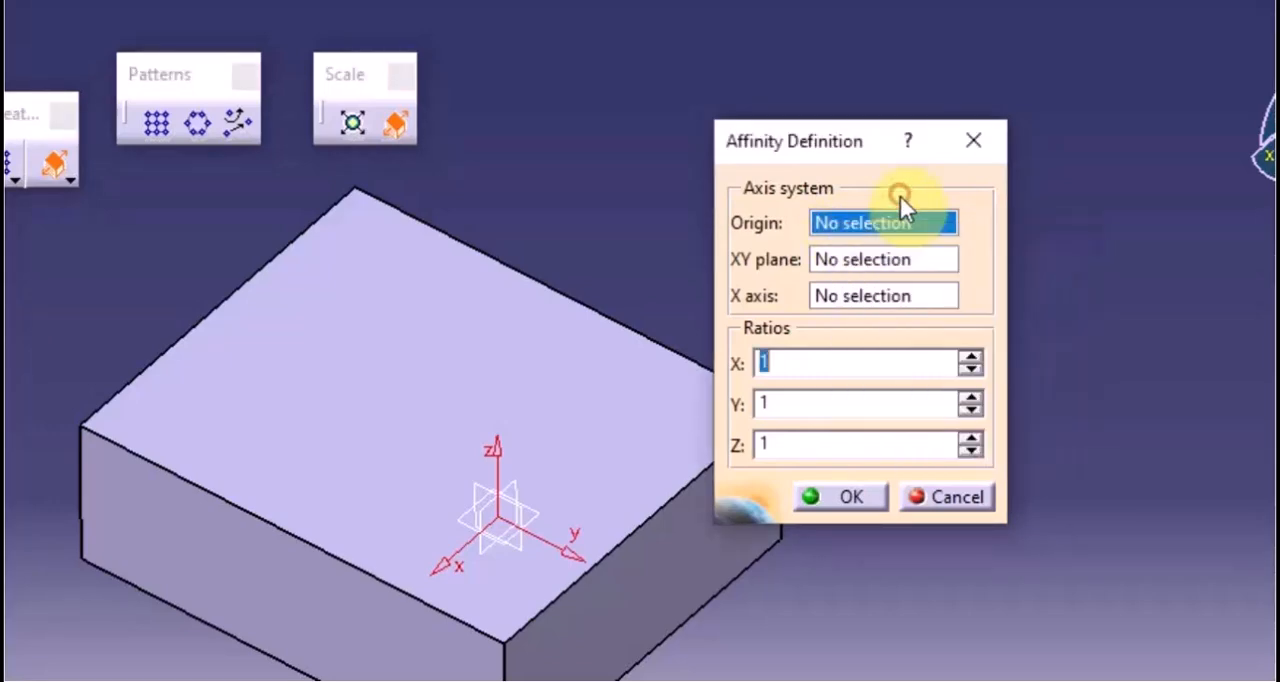
{"action": "left_click", "coordinate": [838, 262]}
{"action": "middle_click_drag", "start_coordinate": [680, 445], "coordinate": [557, 345]}
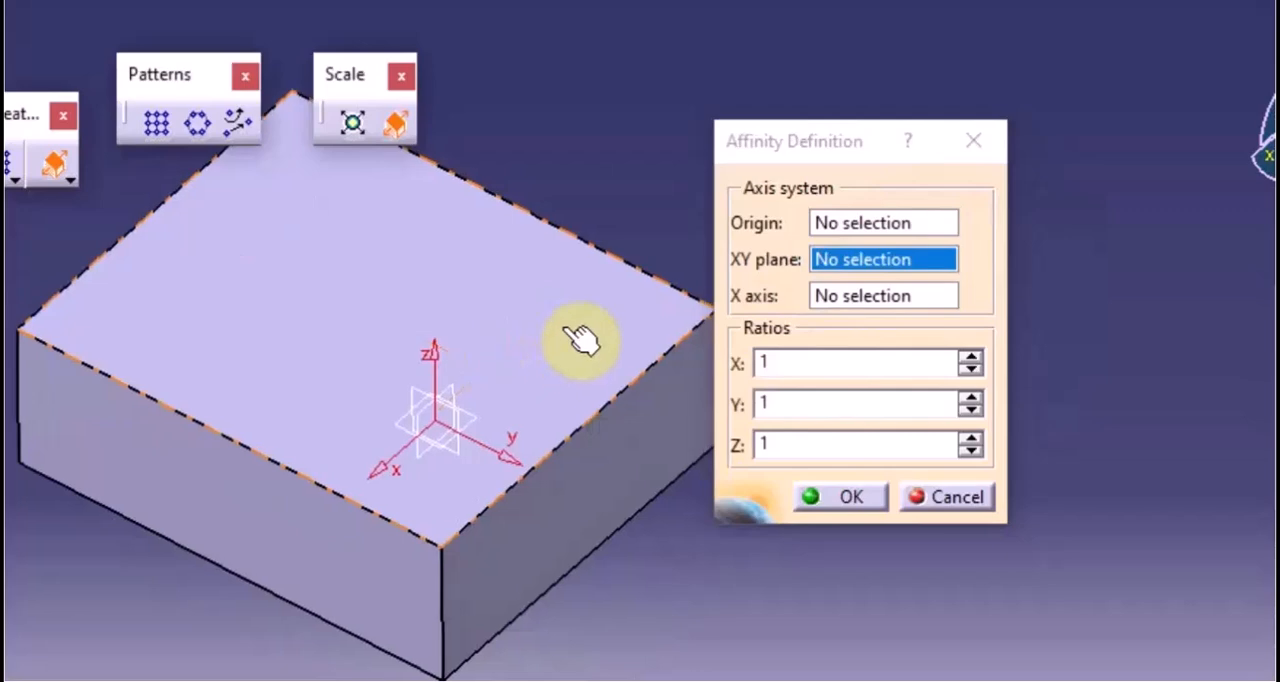
{"action": "left_click", "coordinate": [630, 328]}
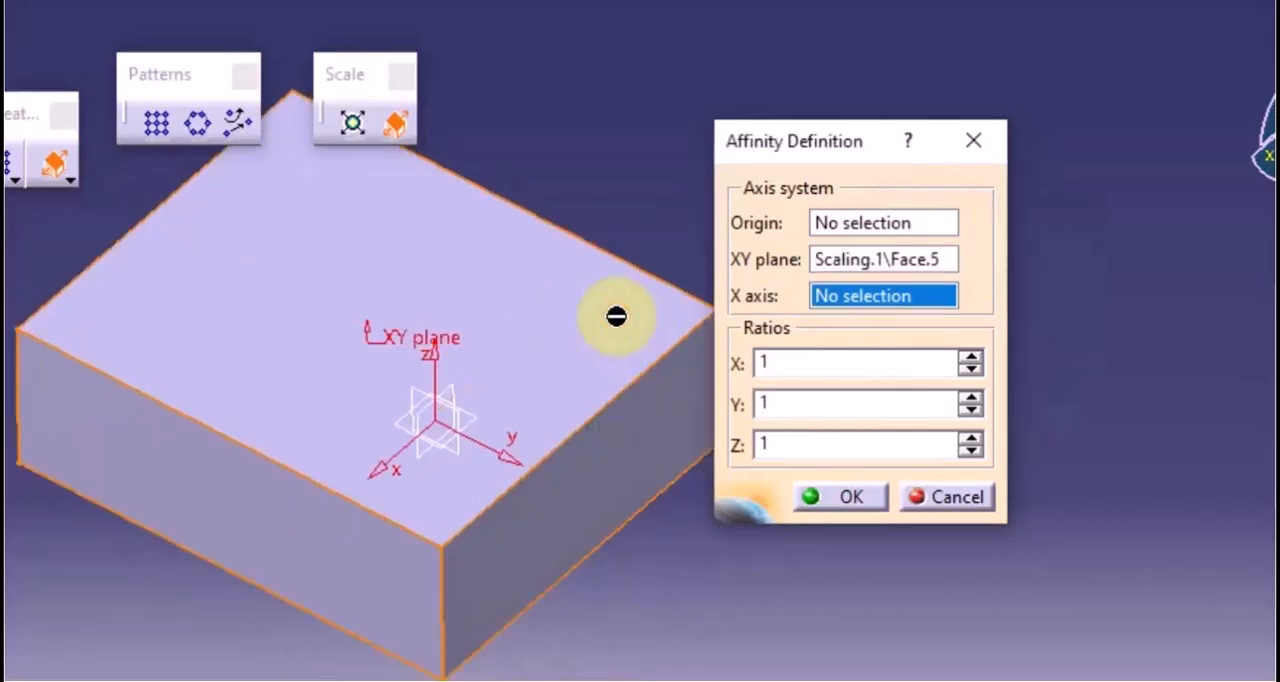
{"action": "left_click", "coordinate": [662, 376]}
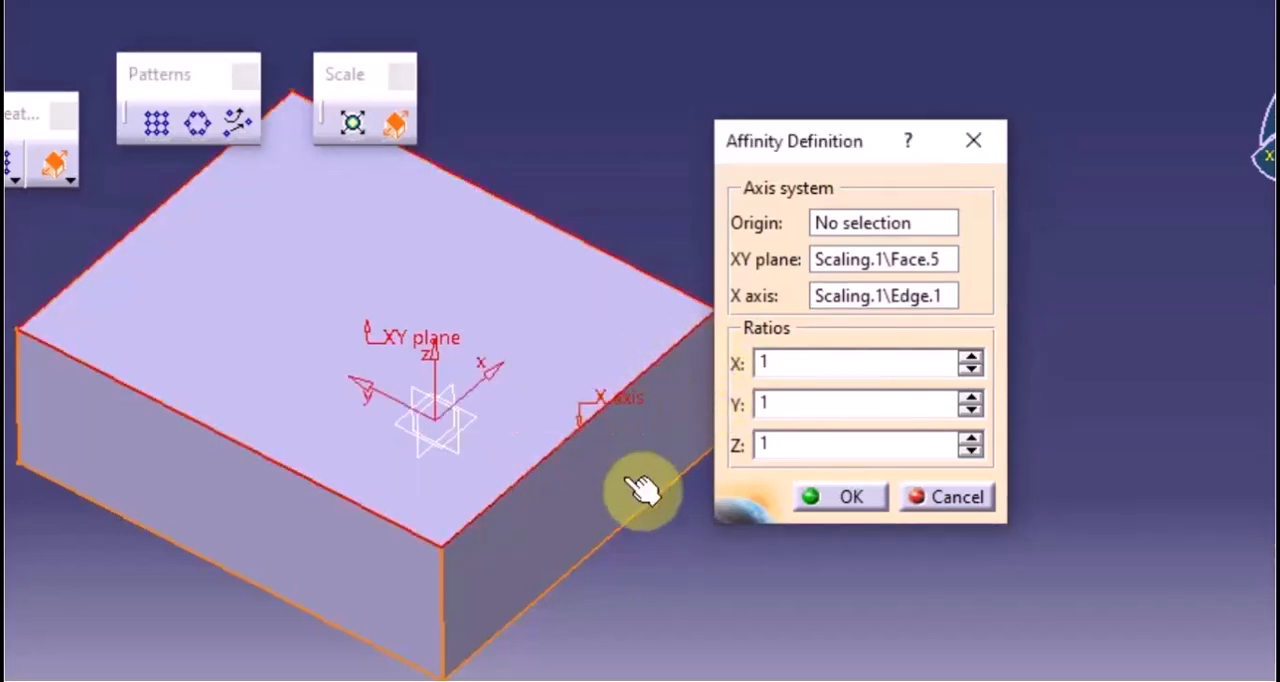
Set the affinity ratios X, Y and Z to 2 each and apply the enlargement to the block
{"action": "left_click", "coordinate": [971, 357]}
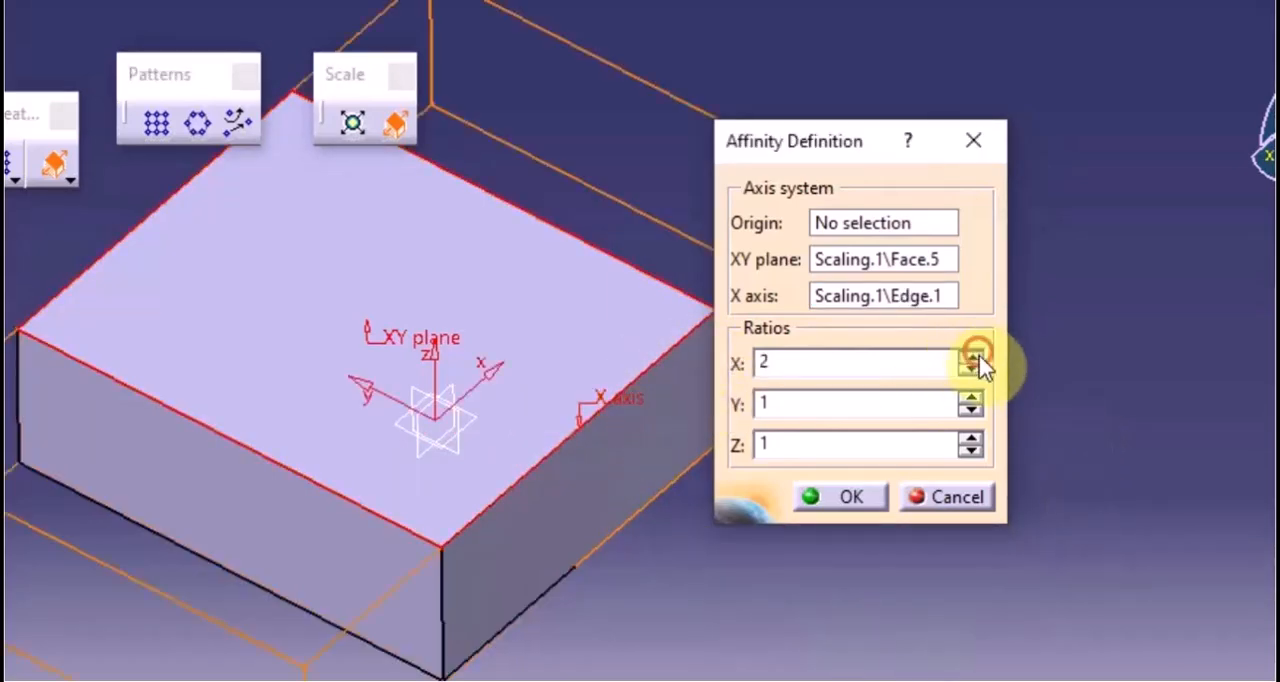
{"action": "middle_click_drag", "start_coordinate": [565, 428], "coordinate": [565, 459]}
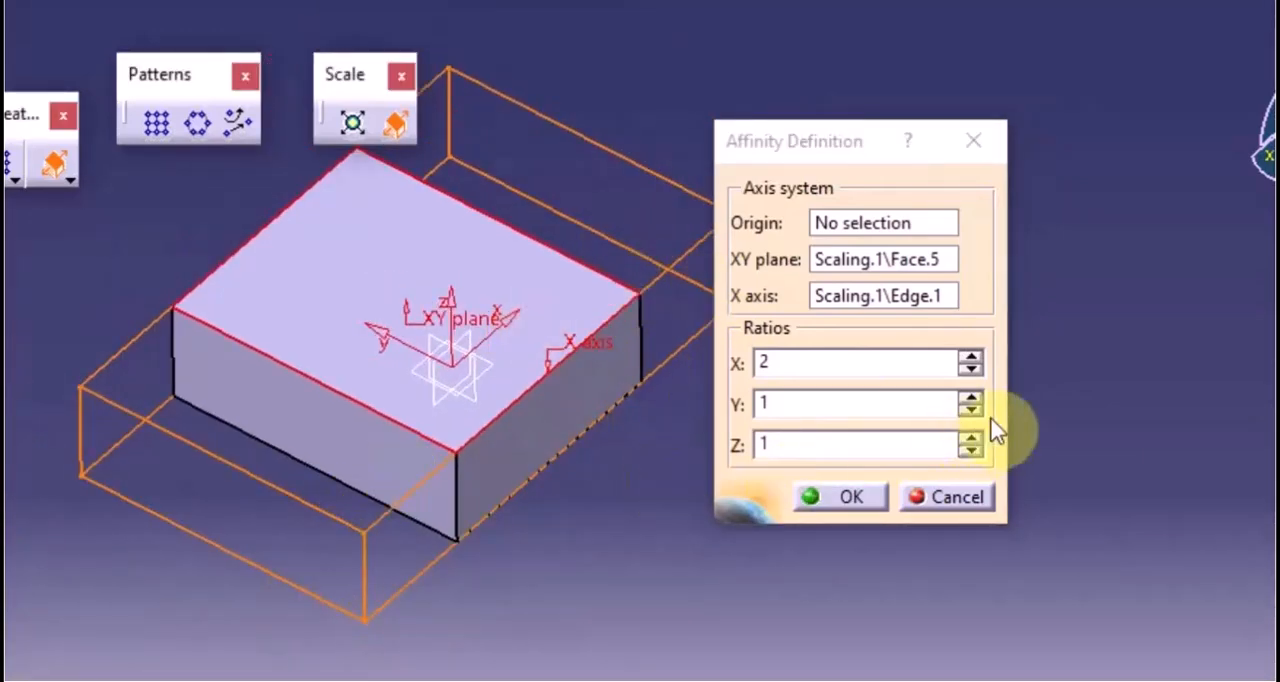
{"action": "left_click", "coordinate": [972, 397]}
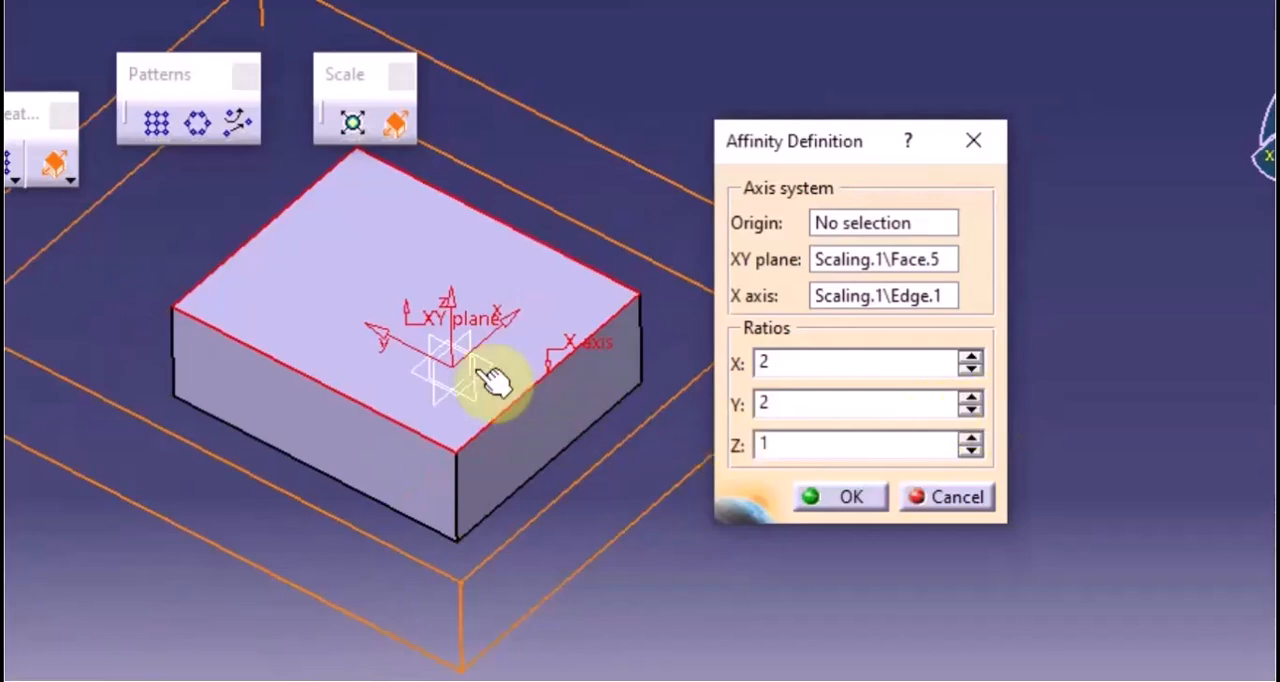
{"action": "middle_click_drag", "start_coordinate": [329, 580], "coordinate": [344, 441]}
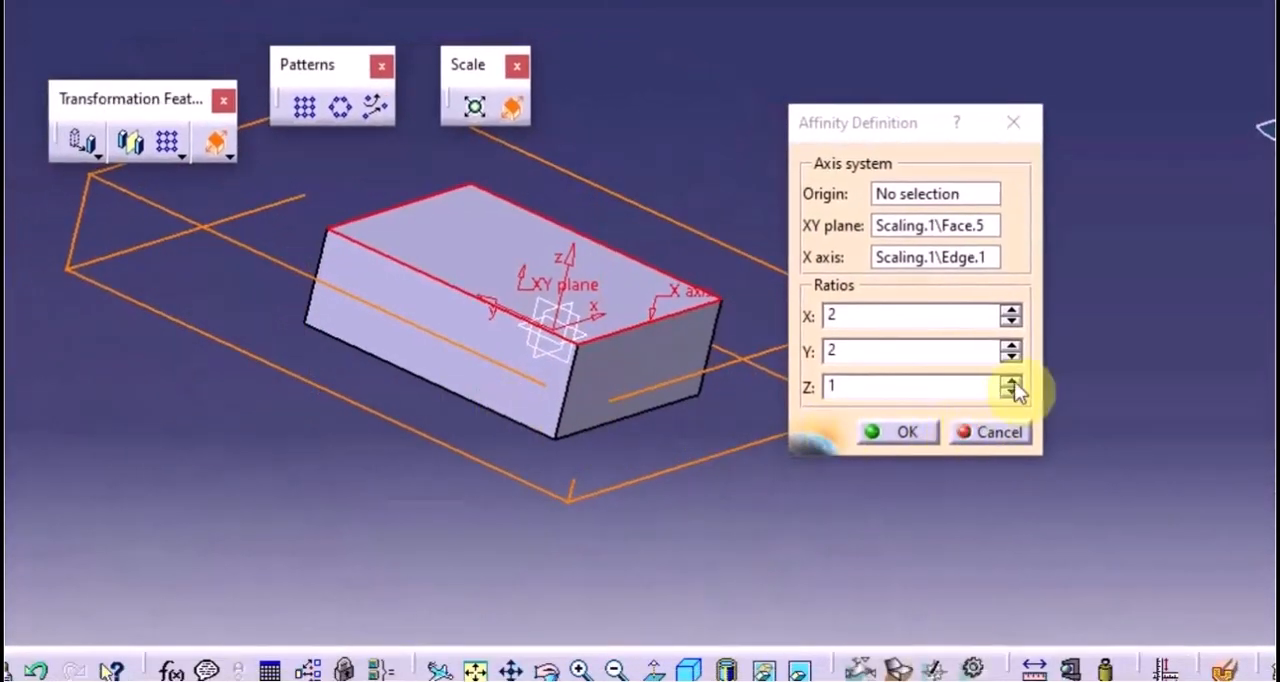
{"action": "left_click", "coordinate": [1011, 383]}
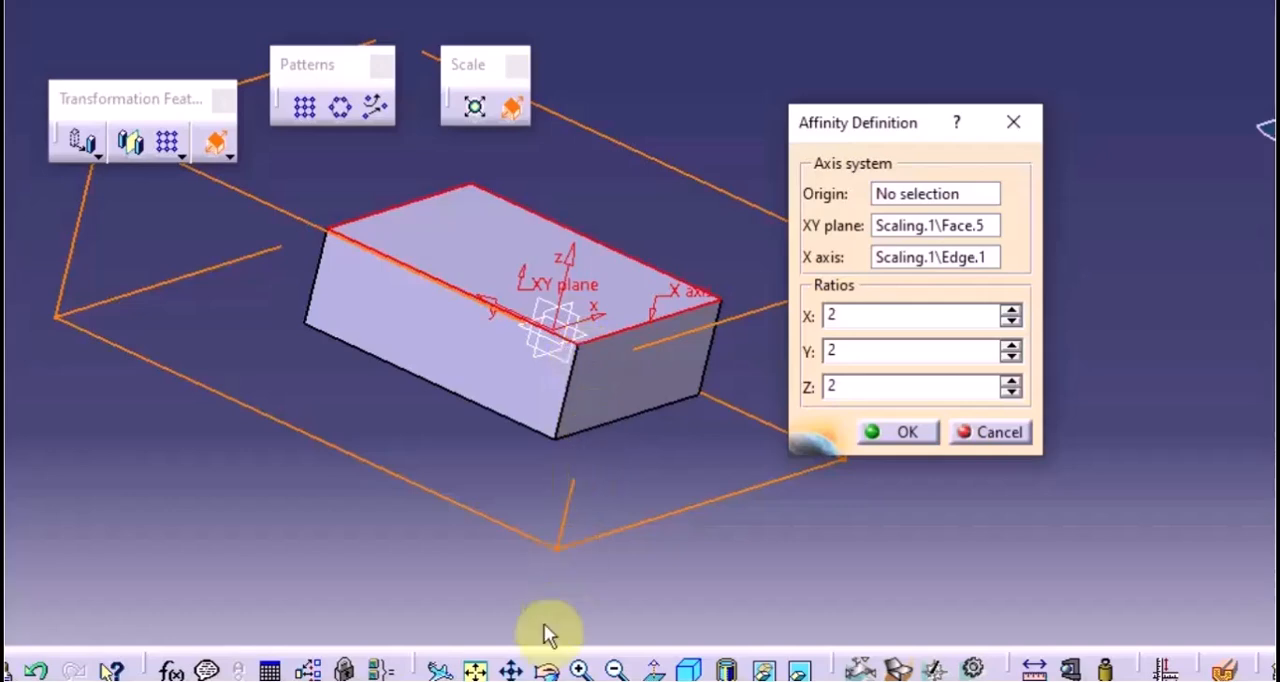
{"action": "left_click", "coordinate": [902, 434]}
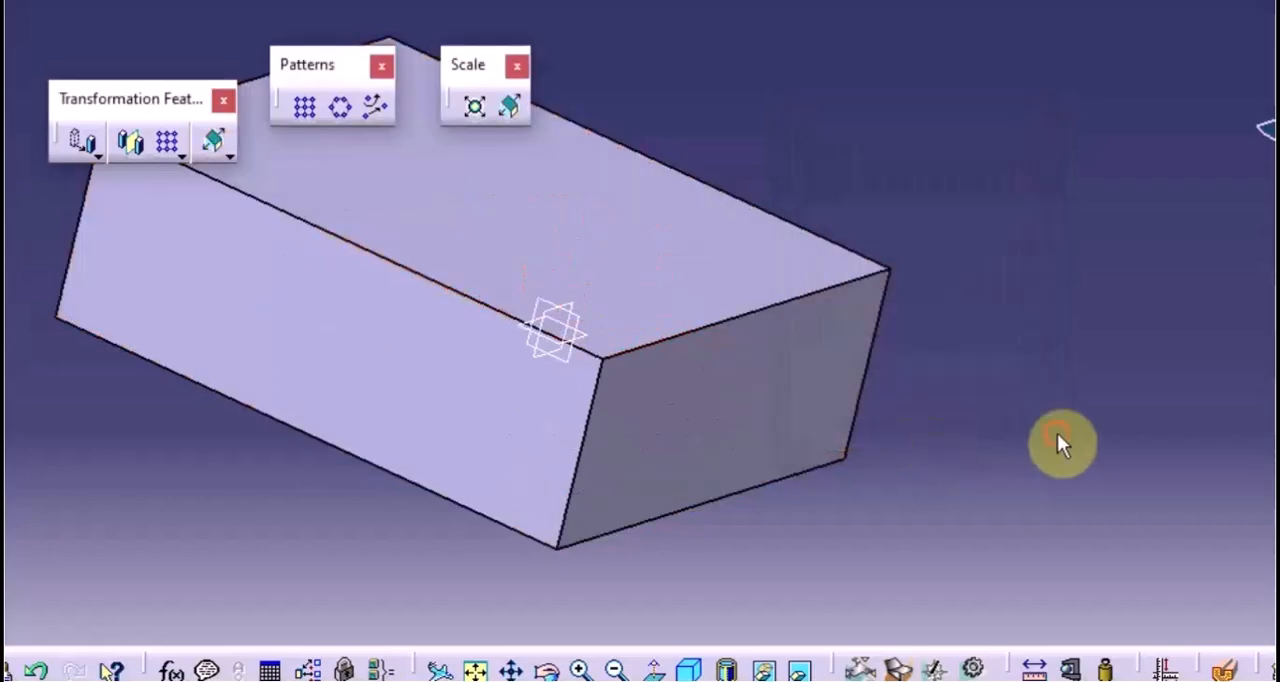
{"action": "middle_click_drag", "start_coordinate": [628, 380], "coordinate": [951, 343]}
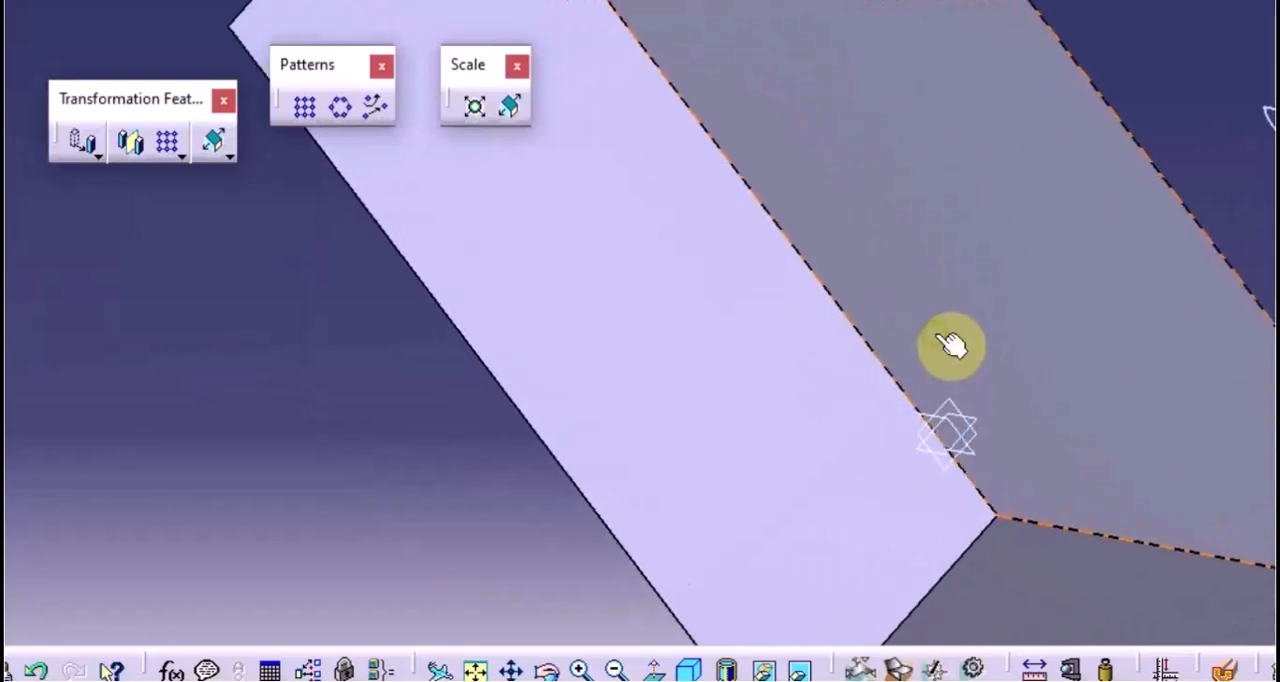
{"action": "middle_click_drag", "start_coordinate": [1102, 402], "coordinate": [1002, 430]}
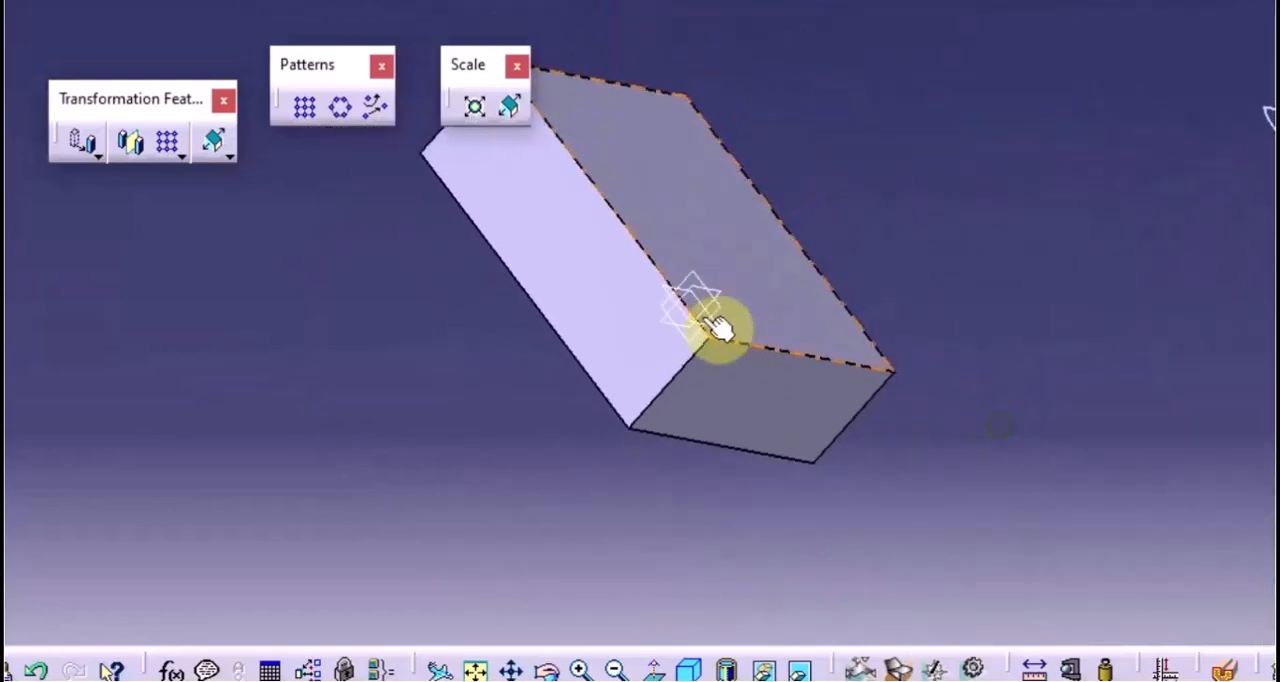
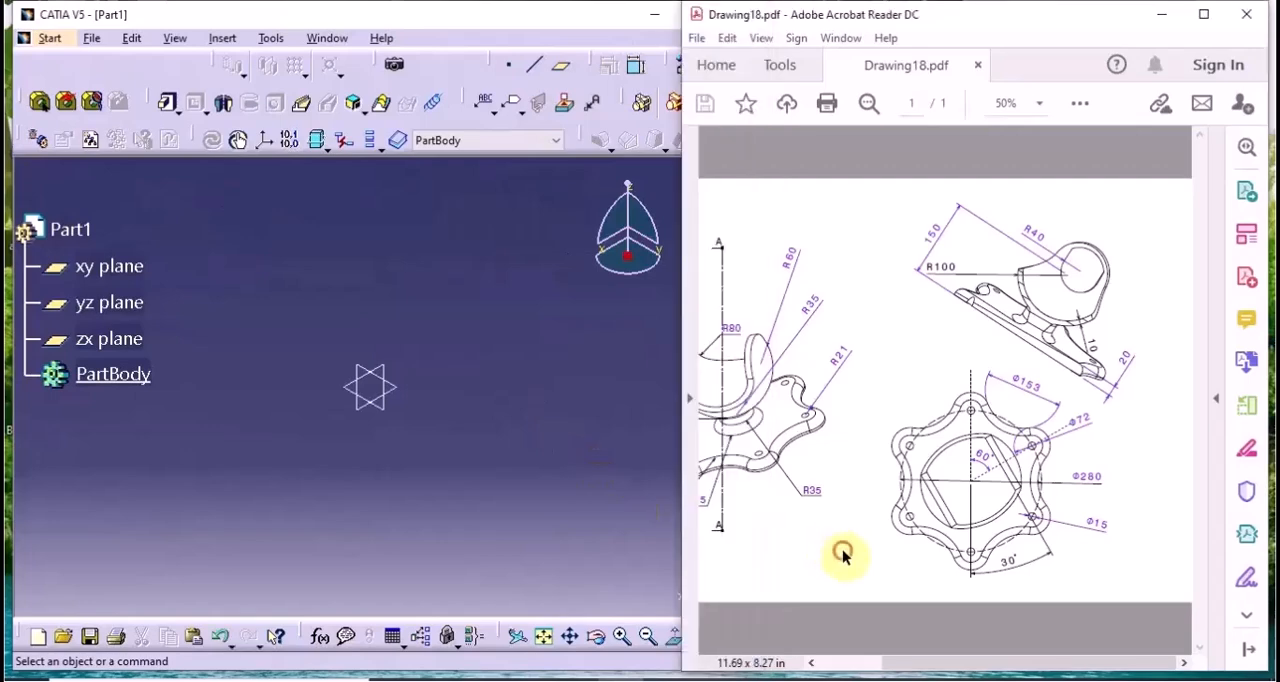
Sketch a semicircular arc of about 11.3 mm radius on the yz plane, centred at the origin with both ends on the vertical axis
{"action": "left_click_drag", "start_coordinate": [891, 663], "coordinate": [851, 663]}
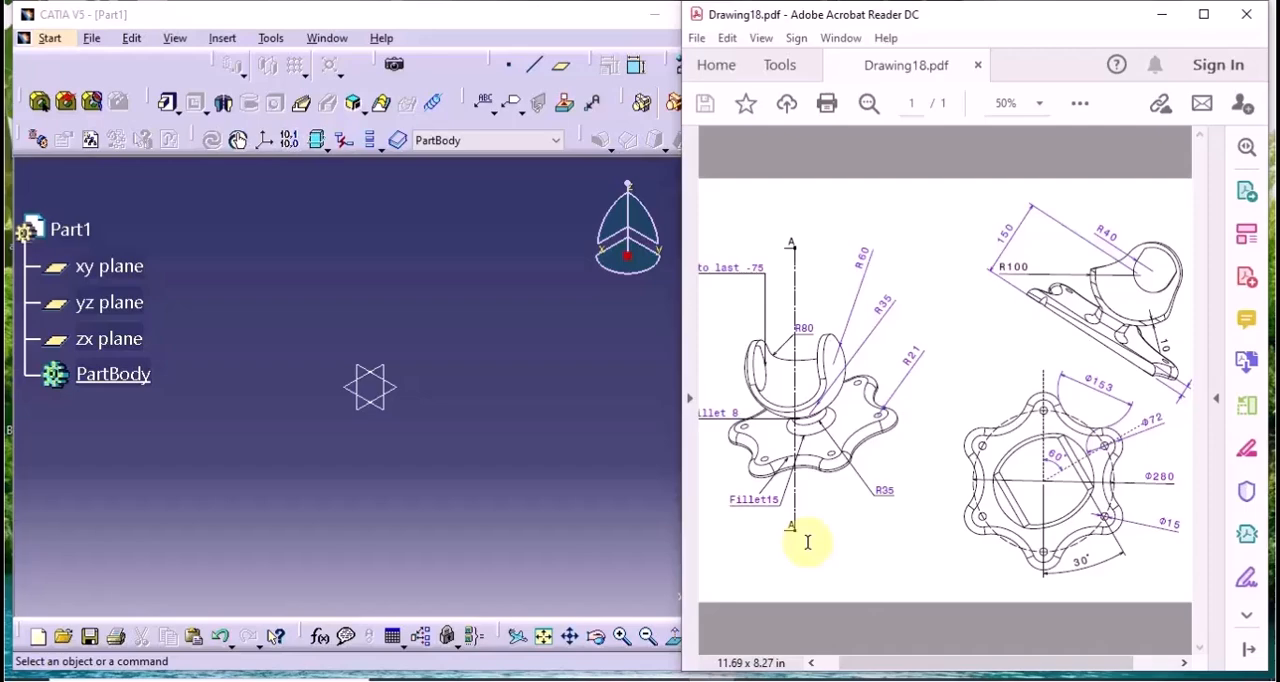
{"action": "left_click", "coordinate": [442, 569]}
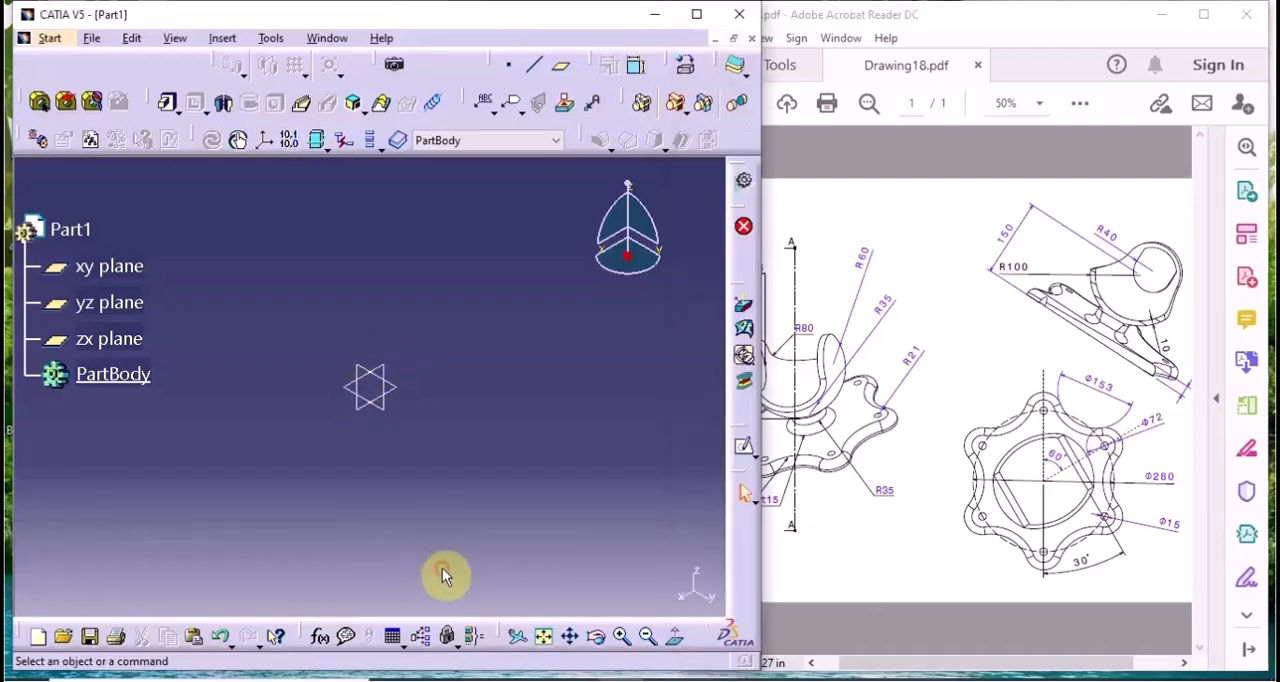
{"action": "left_click", "coordinate": [110, 306]}
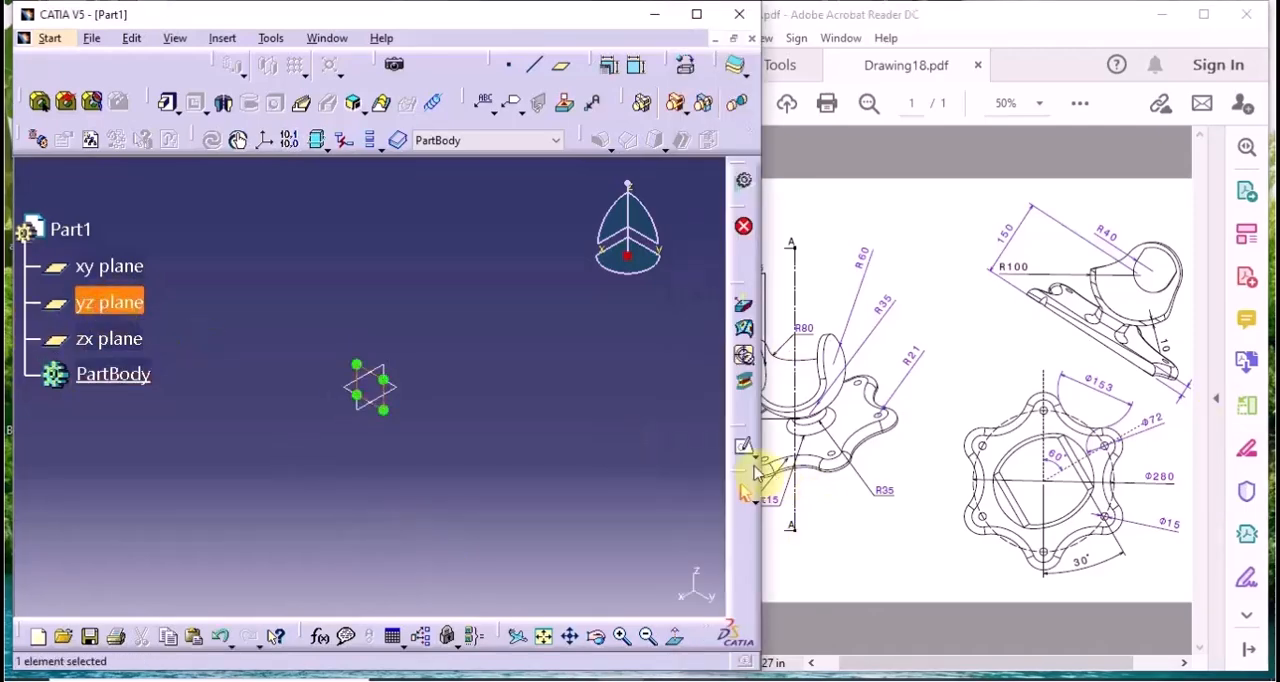
{"action": "left_click", "coordinate": [744, 446]}
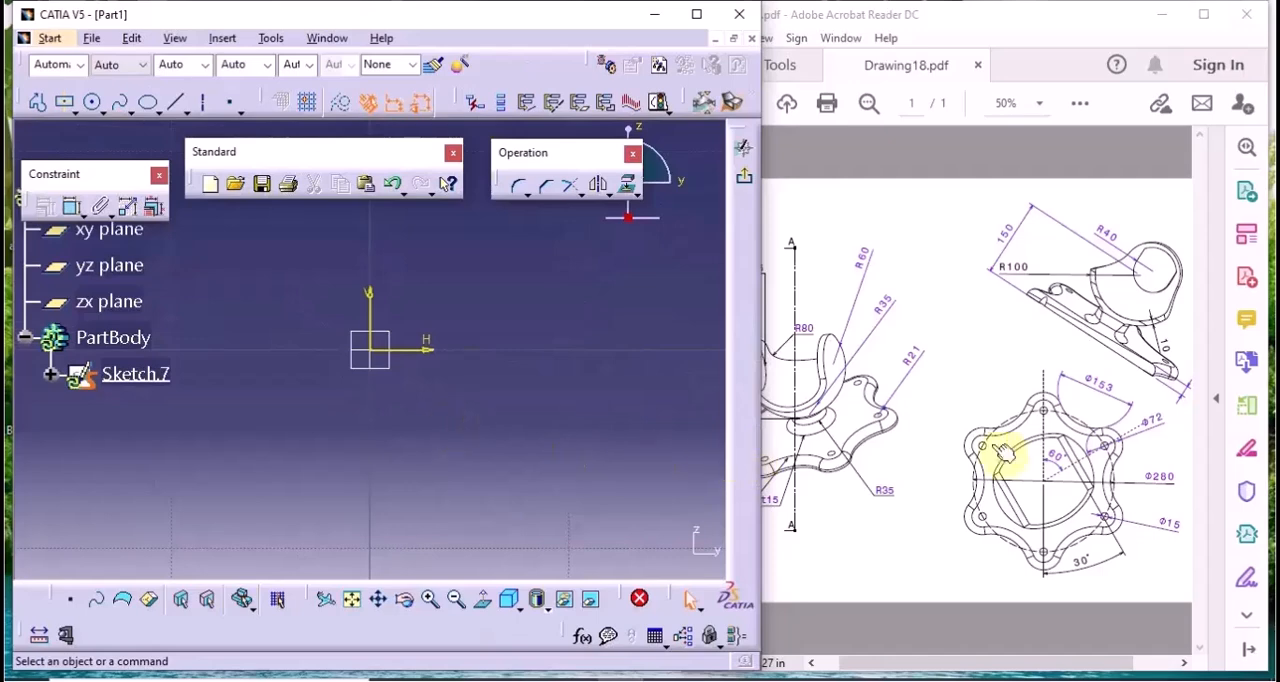
{"action": "mouse_move", "coordinate": [554, 400]}
{"action": "middle_mouse_down"}
{"action": "mouse_move", "coordinate": [571, 400]}
{"action": "mouse_move", "coordinate": [589, 485]}
{"action": "middle_mouse_up"}
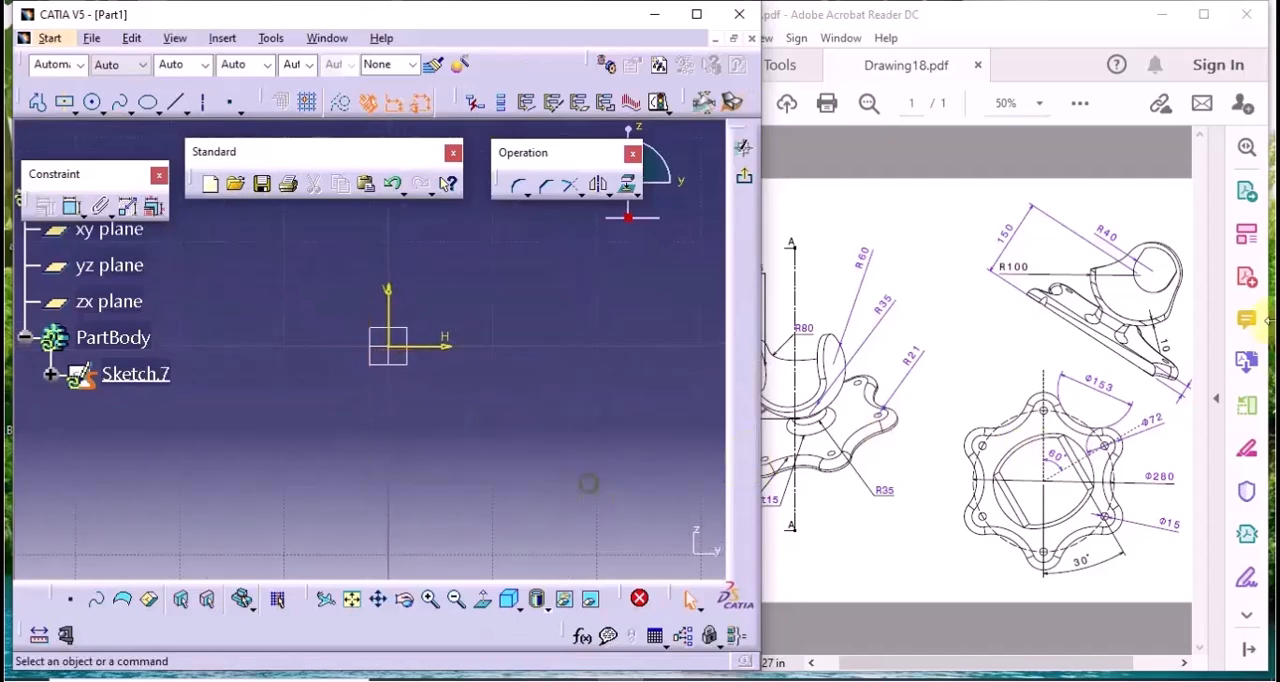
{"action": "left_click", "coordinate": [119, 110]}
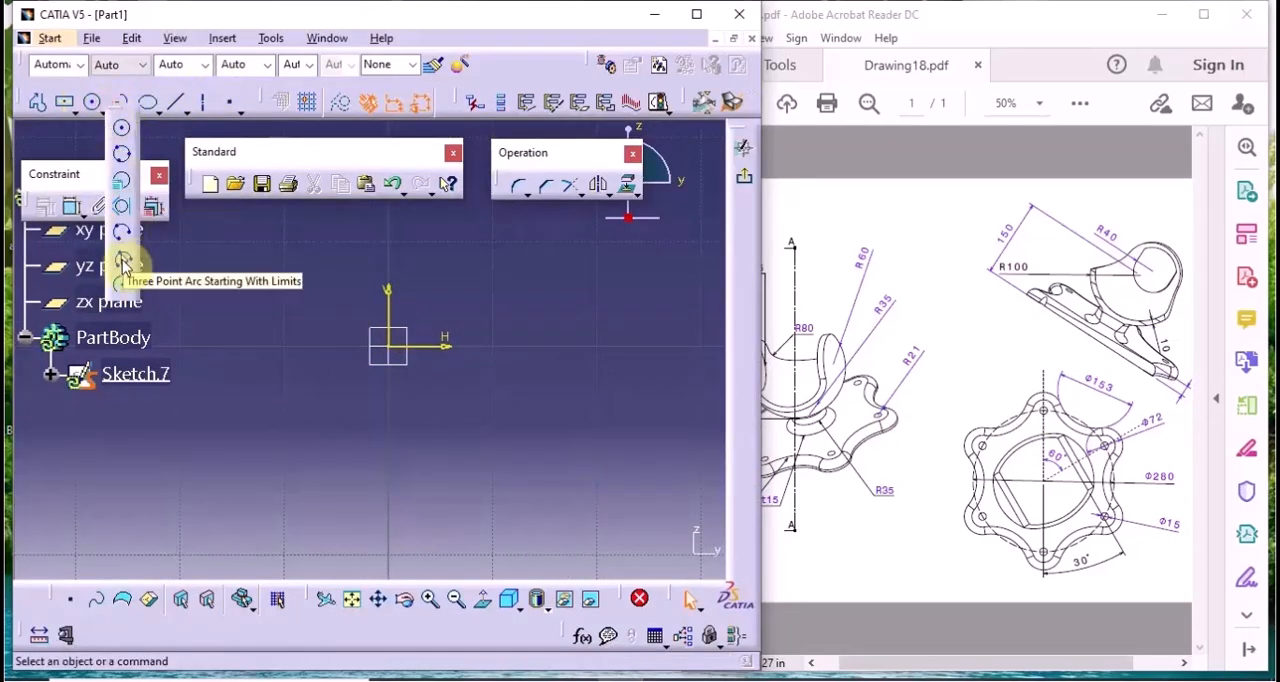
{"action": "left_click", "coordinate": [121, 284]}
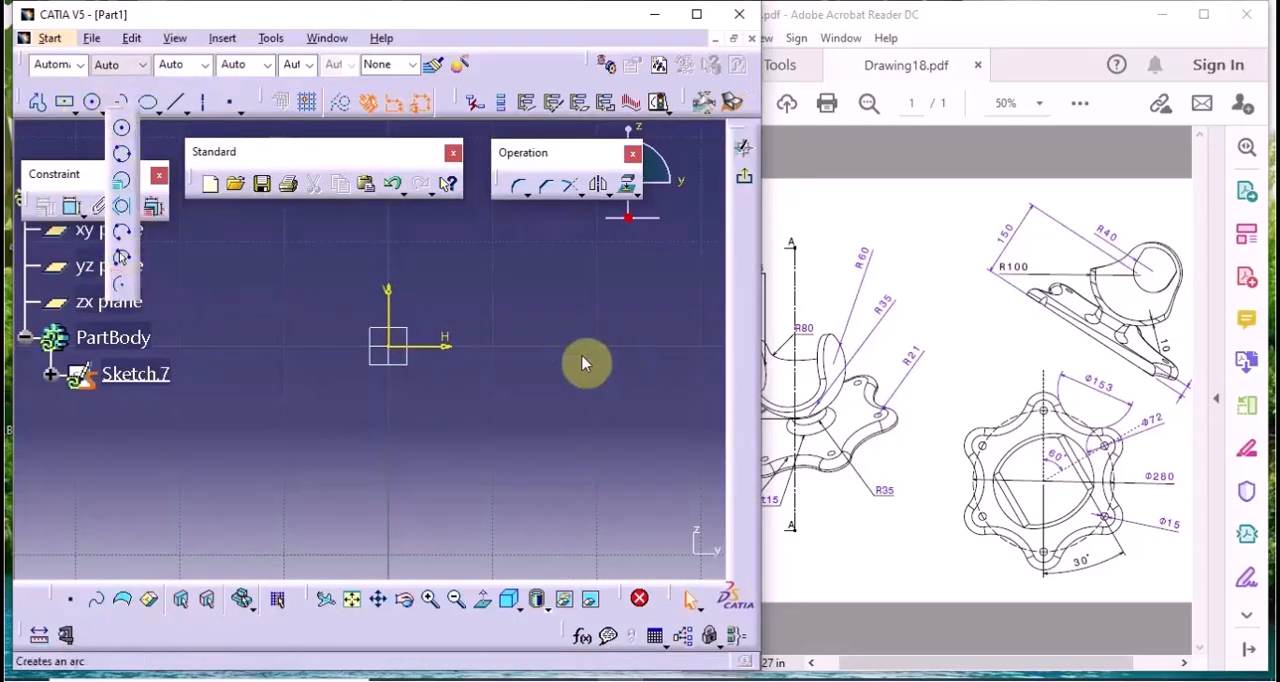
{"action": "left_click", "coordinate": [394, 352]}
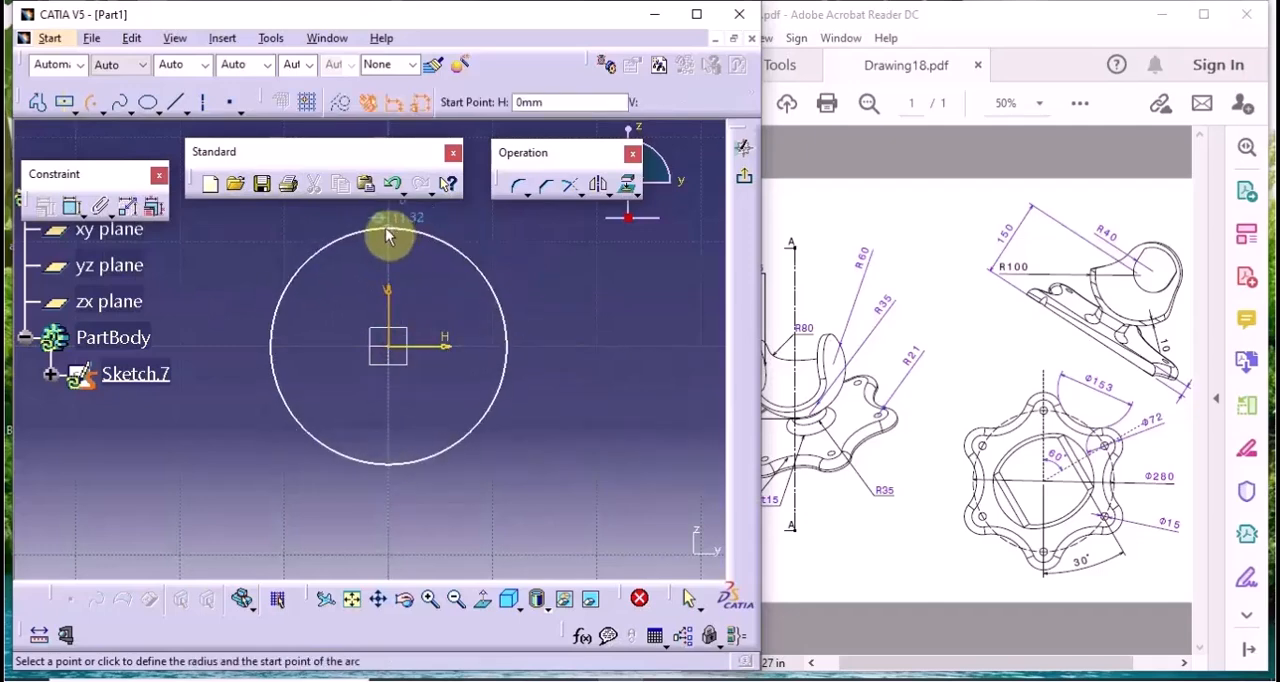
{"action": "left_click", "coordinate": [389, 236]}
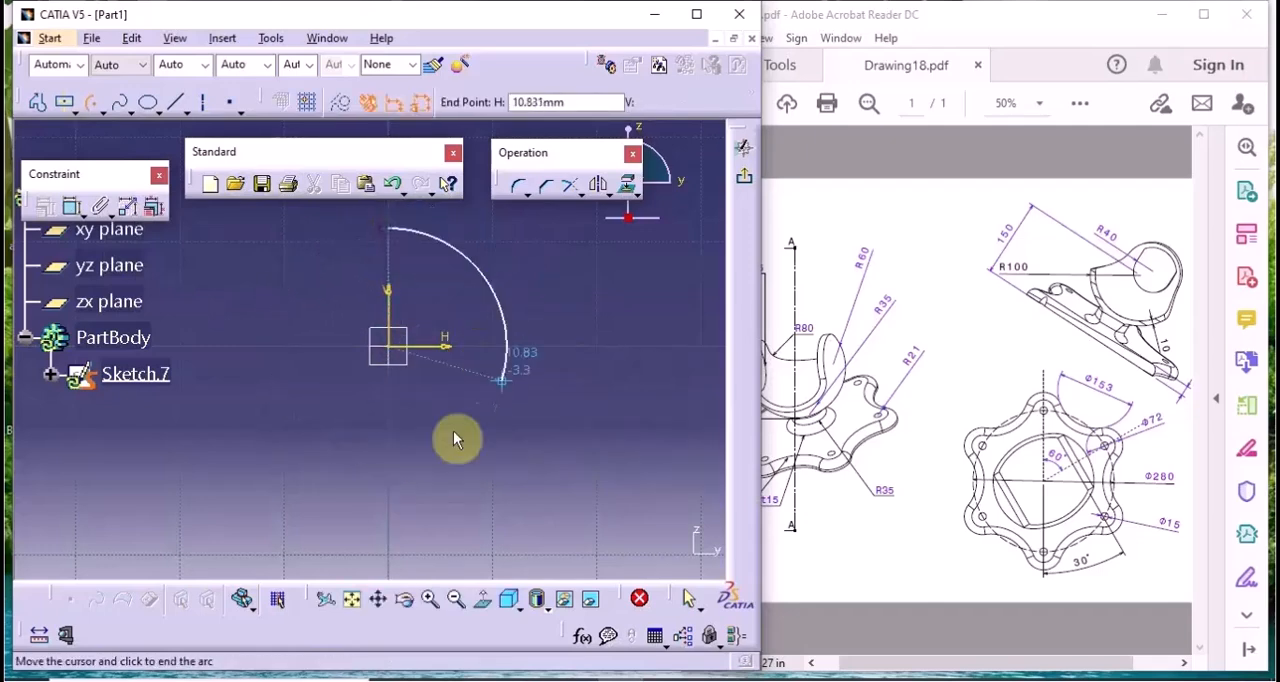
{"action": "left_click", "coordinate": [389, 484]}
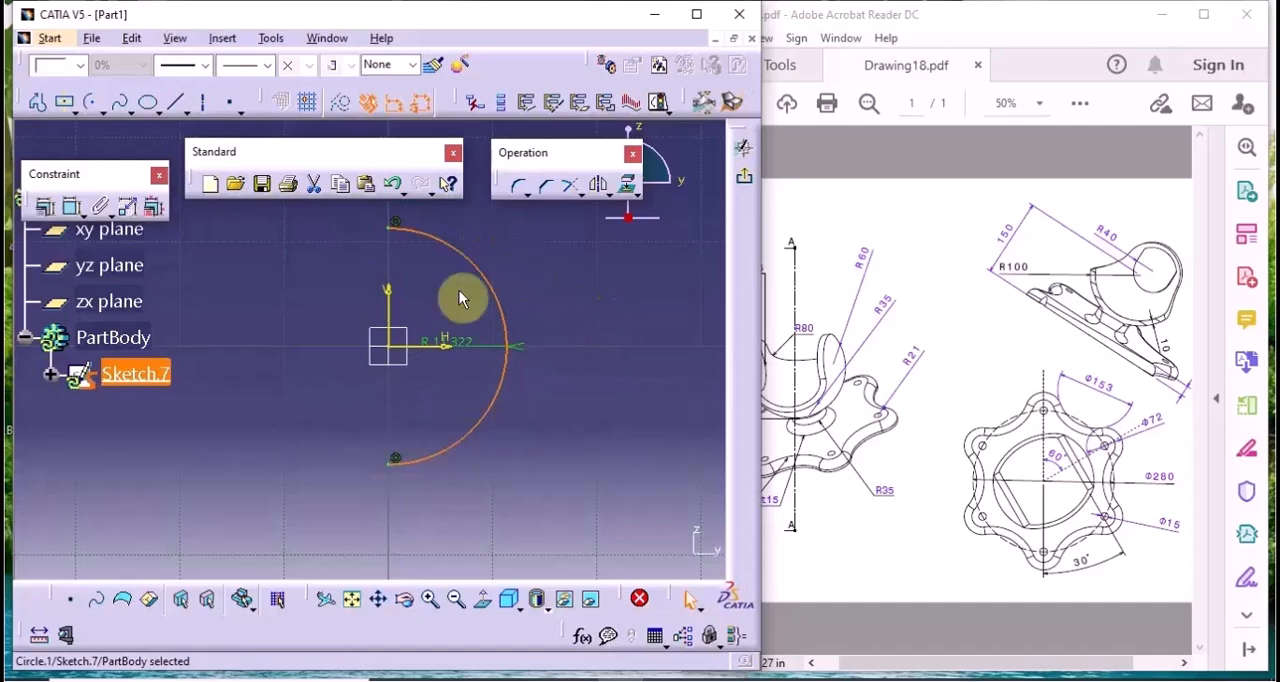
Offset the semicircular arc outward by a small distance
{"action": "left_click", "coordinate": [611, 203]}
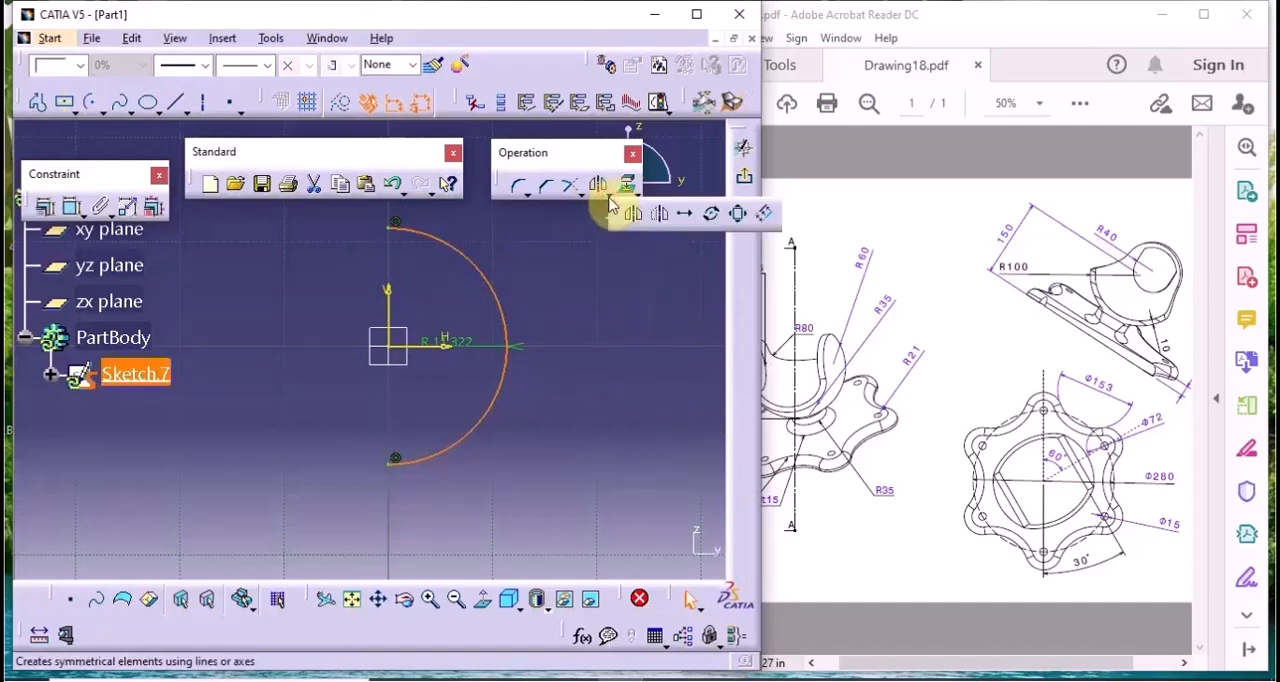
{"action": "left_click", "coordinate": [757, 215]}
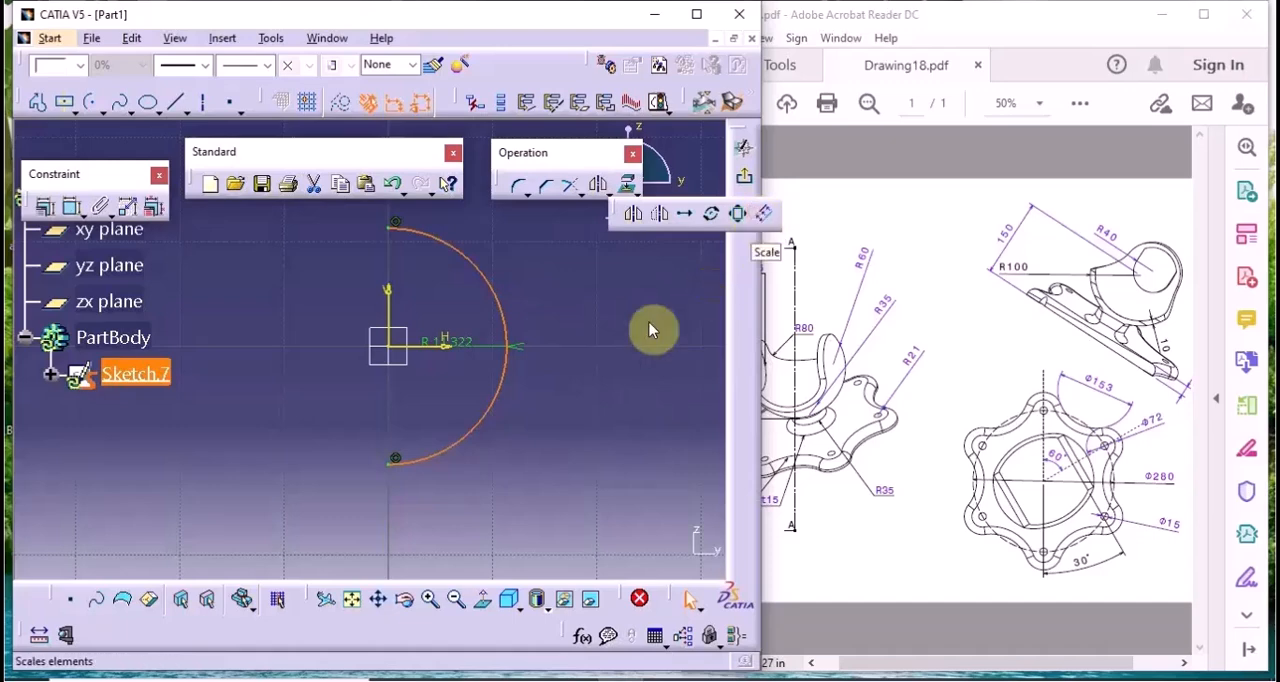
{"action": "left_click", "coordinate": [522, 321]}
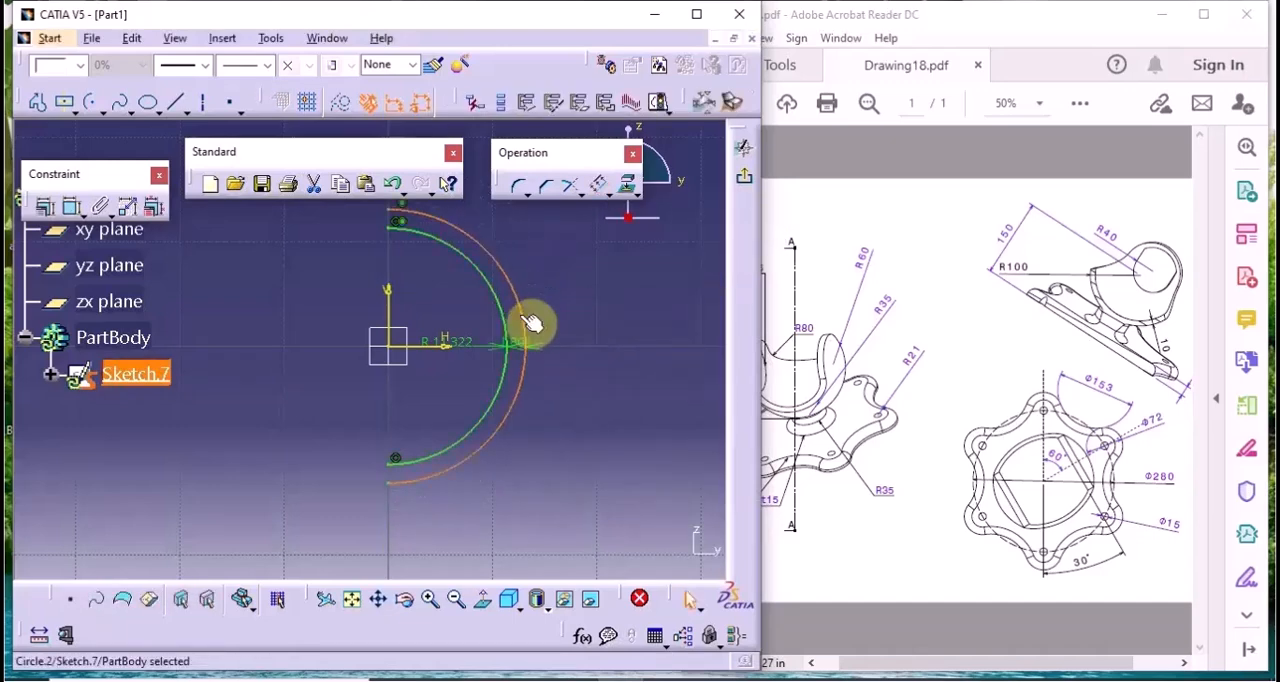
Set the inner arc's radius to 100 mm as given in the drawing
{"action": "mouse_move", "coordinate": [427, 350]}
{"action": "middle_mouse_down"}
{"action": "mouse_move", "coordinate": [461, 365]}
{"action": "mouse_move", "coordinate": [468, 318]}
{"action": "middle_mouse_up"}
{"action": "left_click_drag", "start_coordinate": [925, 661], "coordinate": [968, 662]}
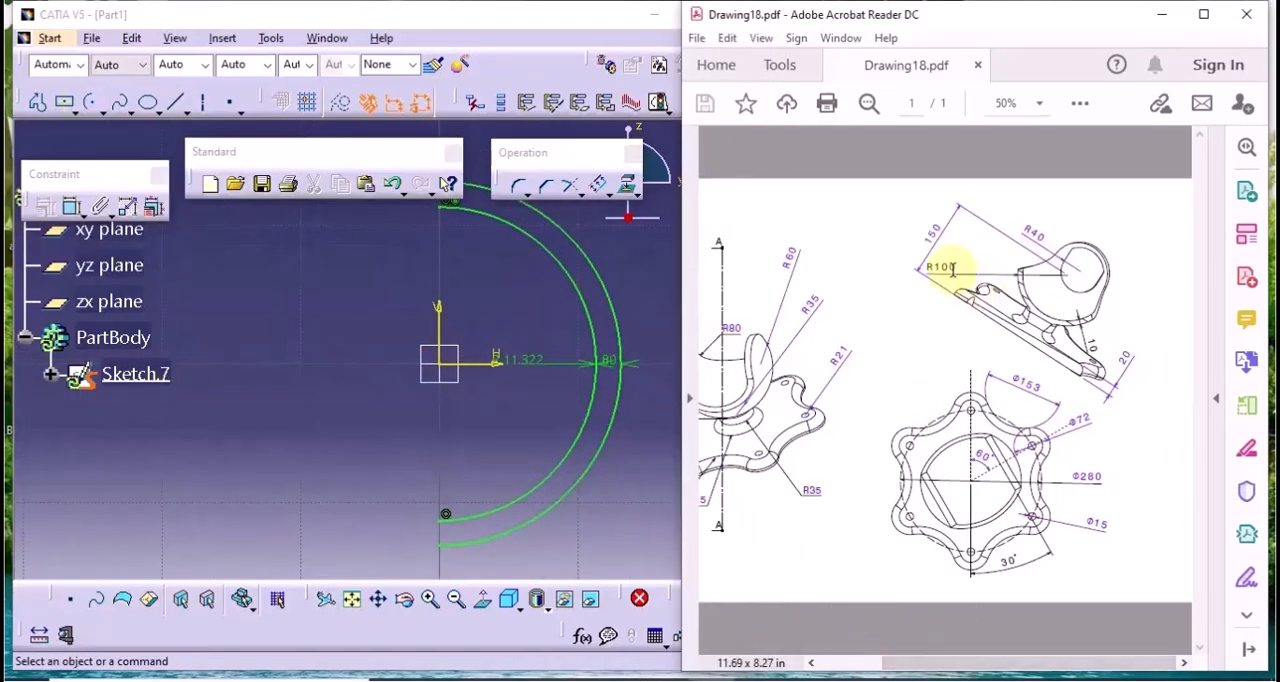
{"action": "left_click", "coordinate": [529, 366]}
{"action": "double_click", "coordinate": [529, 368]}
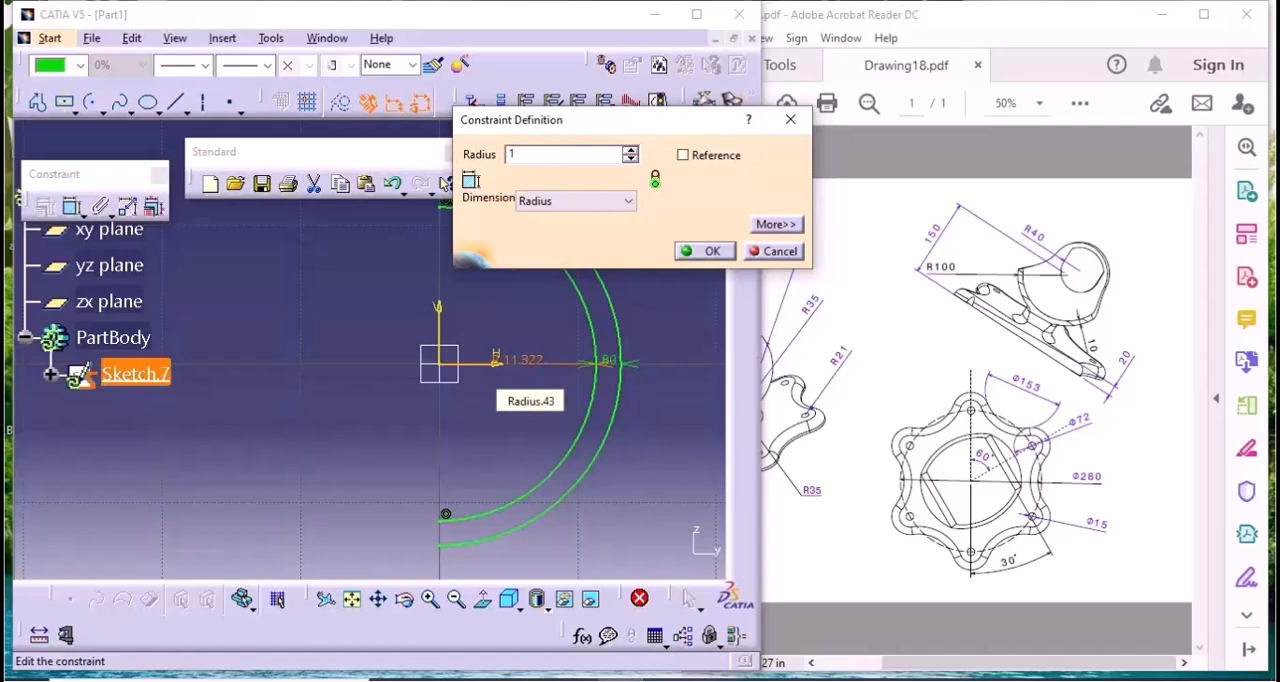
{"action": "type", "text": "100"}
{"action": "key", "text": "Return"}
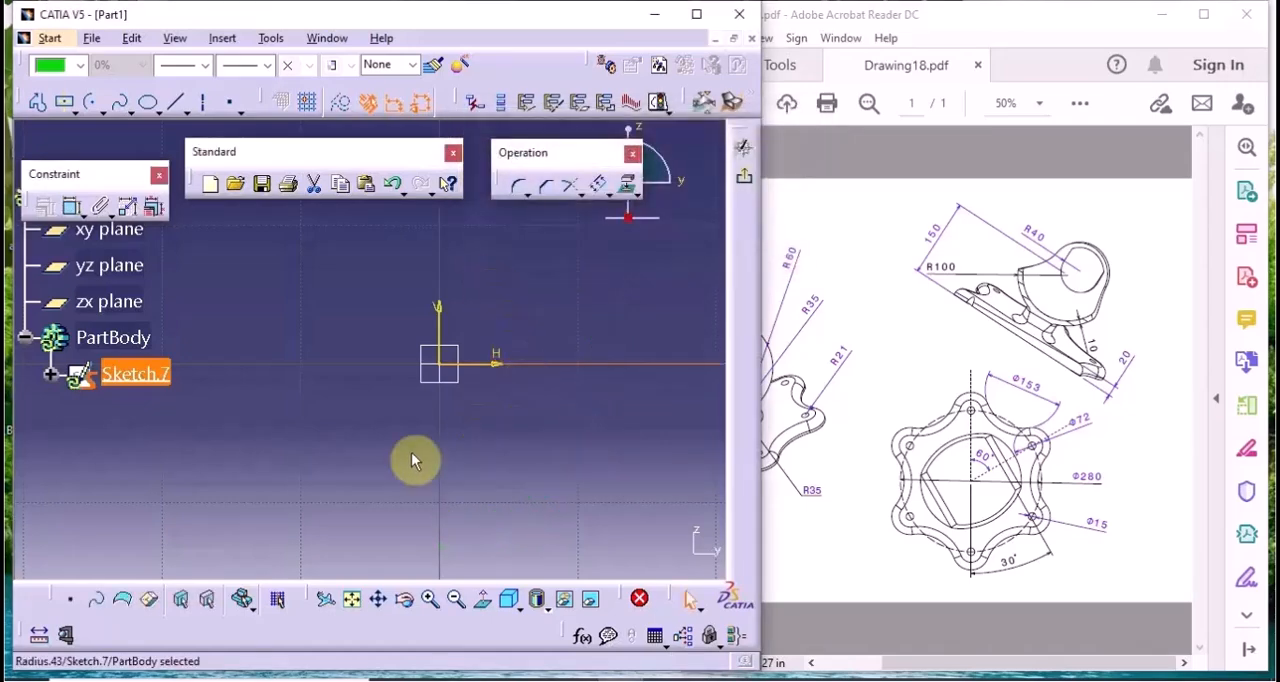
{"action": "left_click", "coordinate": [352, 599]}
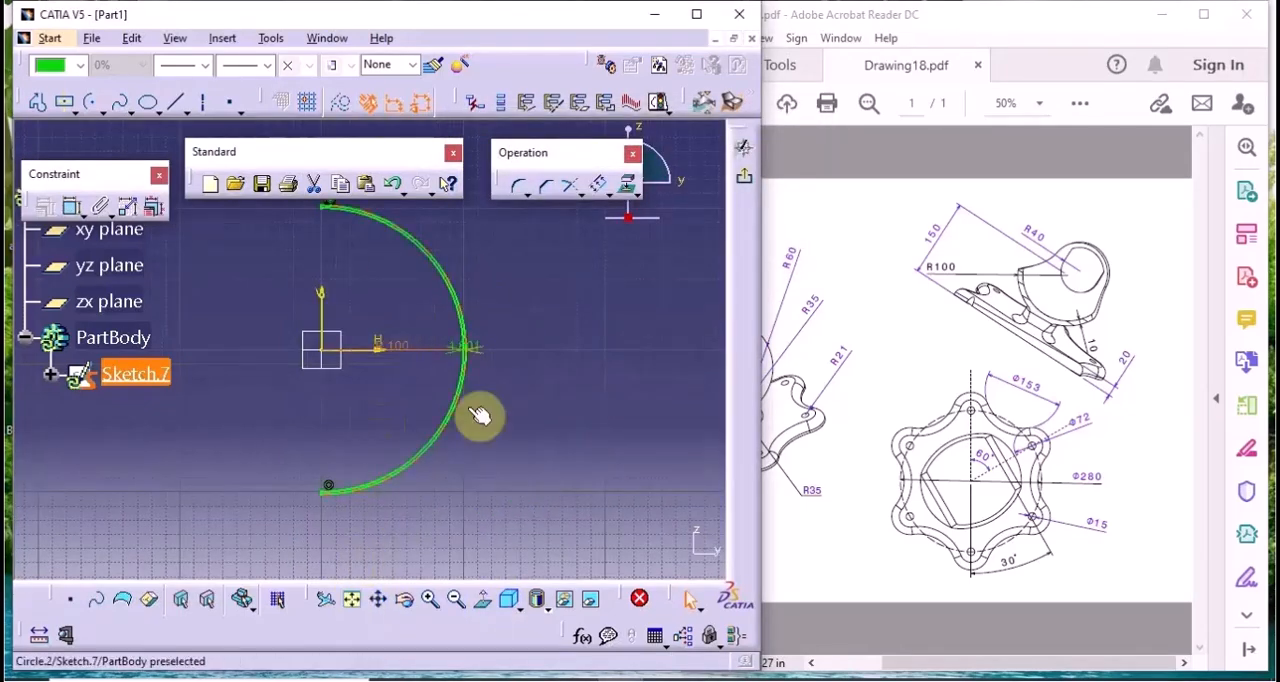
Move the radius and offset dimensions clear of the arcs and set the offset between them to 10 mm
{"action": "middle_click_drag", "start_coordinate": [534, 438], "coordinate": [558, 250]}
{"action": "mouse_move", "coordinate": [522, 350]}
{"action": "middle_mouse_down"}
{"action": "mouse_move", "coordinate": [432, 363]}
{"action": "mouse_move", "coordinate": [468, 590]}
{"action": "mouse_move", "coordinate": [738, 614]}
{"action": "mouse_move", "coordinate": [467, 305]}
{"action": "middle_mouse_up"}
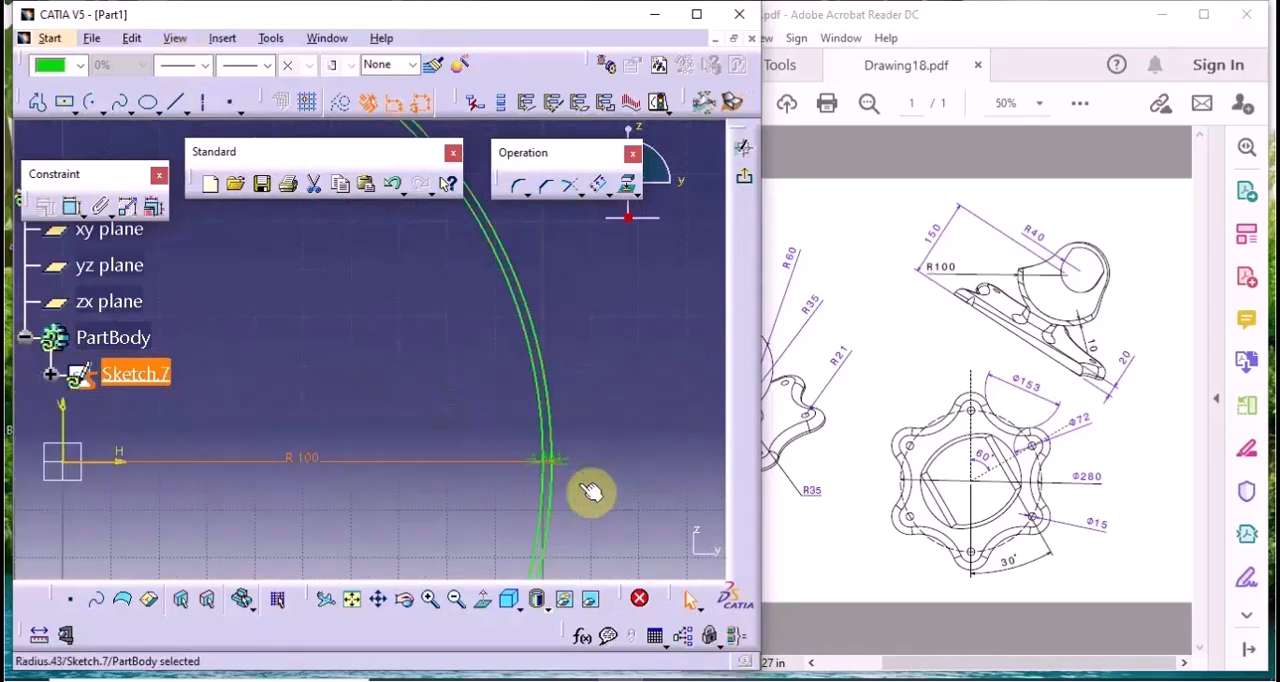
{"action": "left_click_drag", "start_coordinate": [572, 470], "coordinate": [630, 372]}
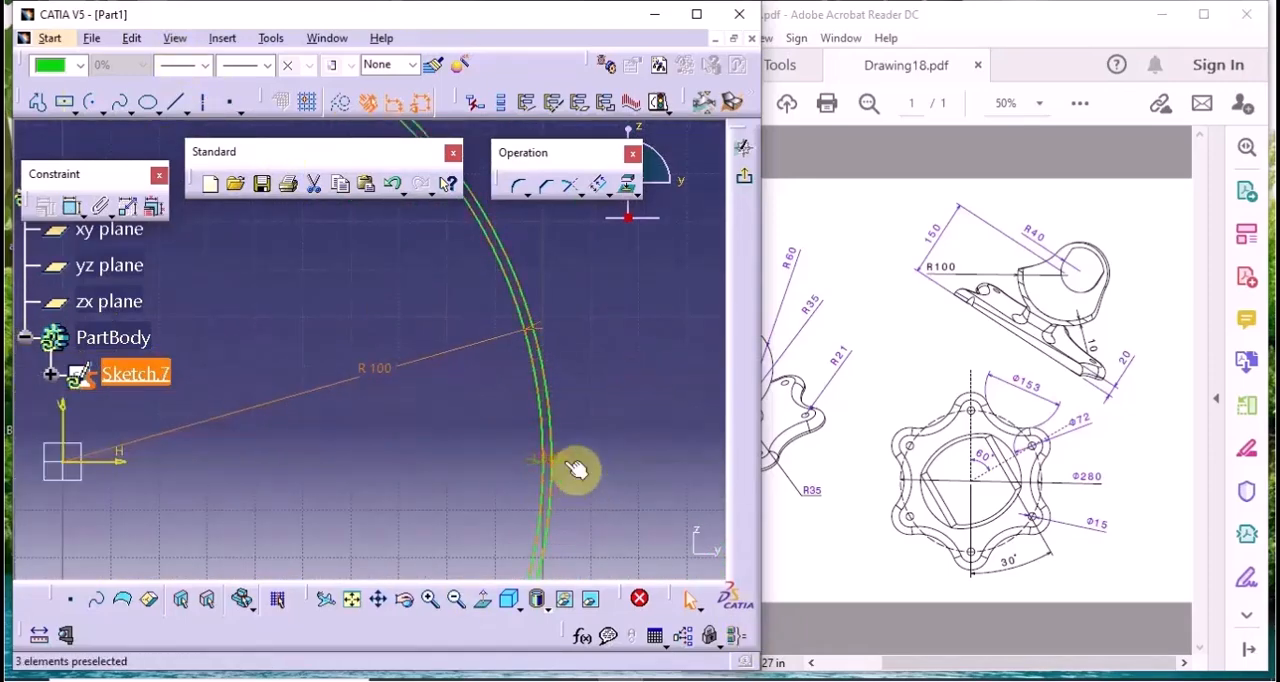
{"action": "left_click_drag", "start_coordinate": [576, 470], "coordinate": [688, 381]}
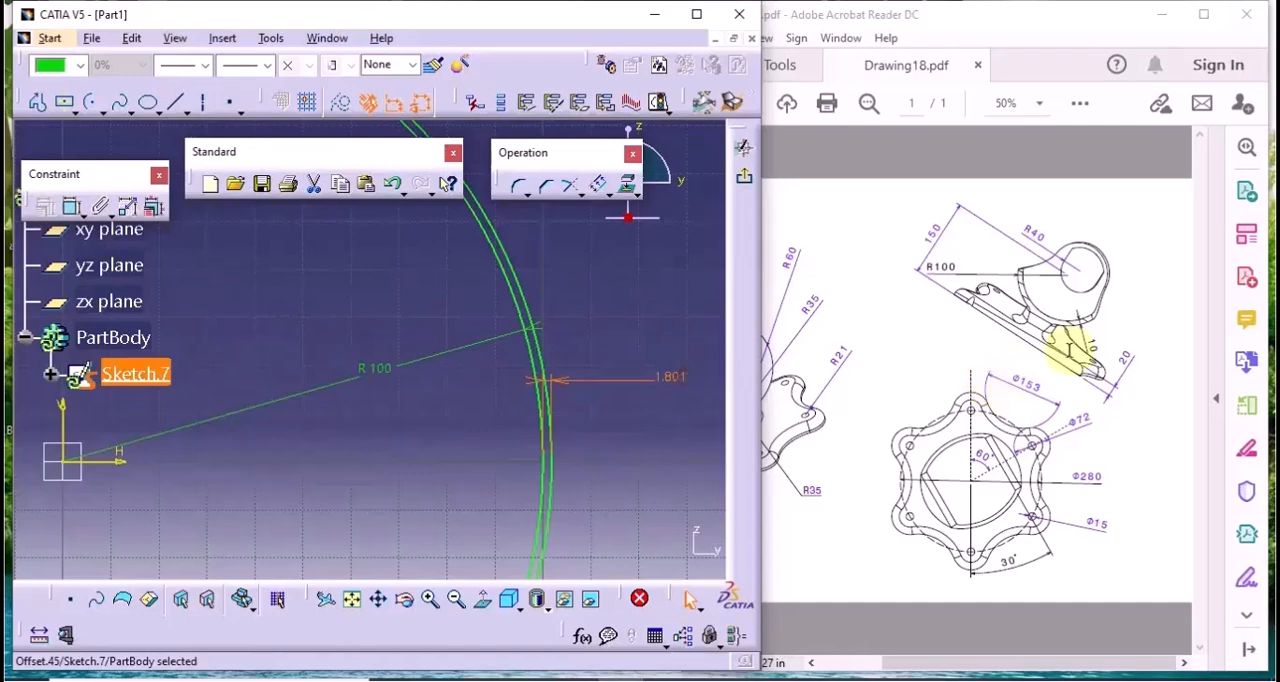
{"action": "double_click", "coordinate": [670, 385]}
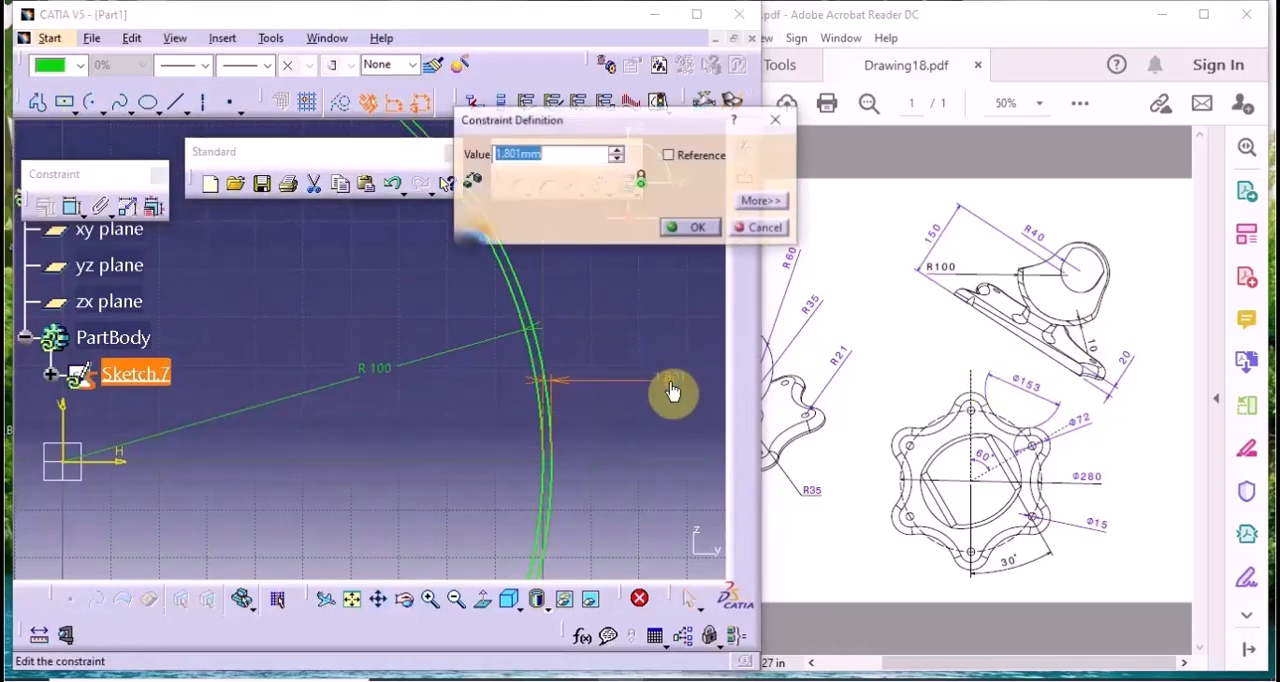
{"action": "type", "text": "1"}
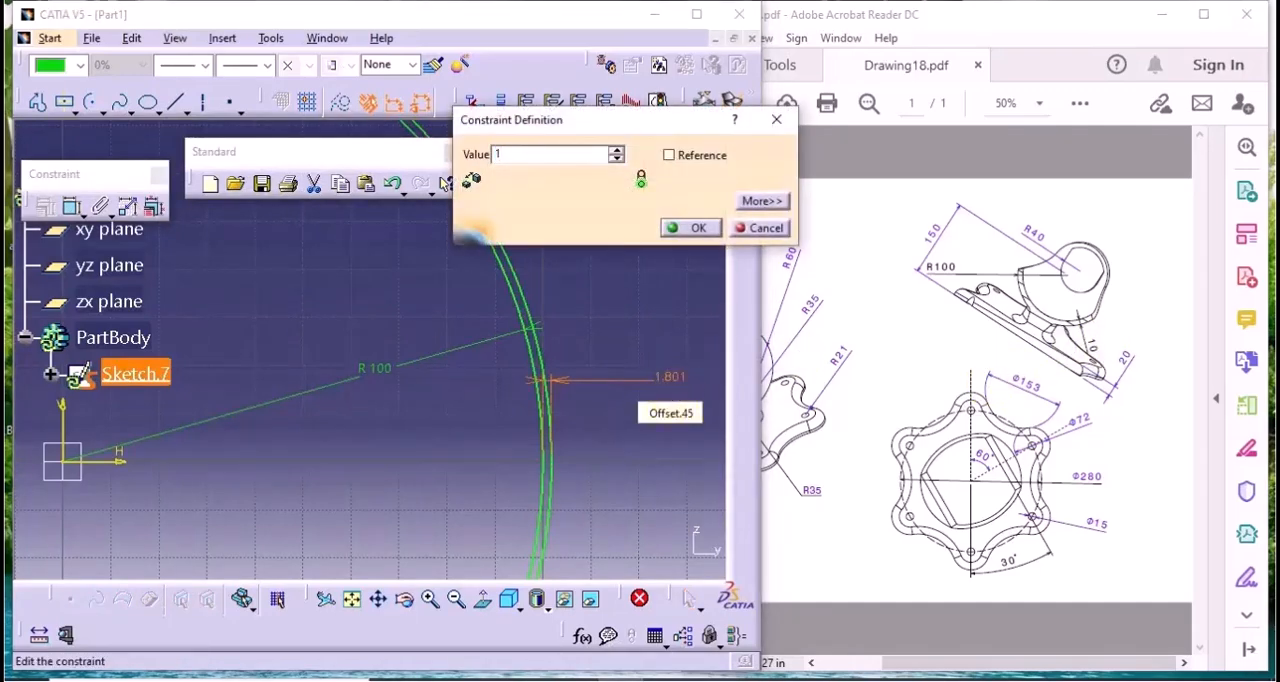
{"action": "type", "text": "0"}
{"action": "key", "text": "Return"}
Close the profile with short vertical lines joining the upper ends and the lower ends of the two arcs
{"action": "mouse_move", "coordinate": [456, 409]}
{"action": "middle_mouse_down"}
{"action": "mouse_move", "coordinate": [654, 412]}
{"action": "mouse_move", "coordinate": [636, 580]}
{"action": "middle_mouse_up"}
{"action": "middle_click_drag", "start_coordinate": [408, 358], "coordinate": [454, 373]}
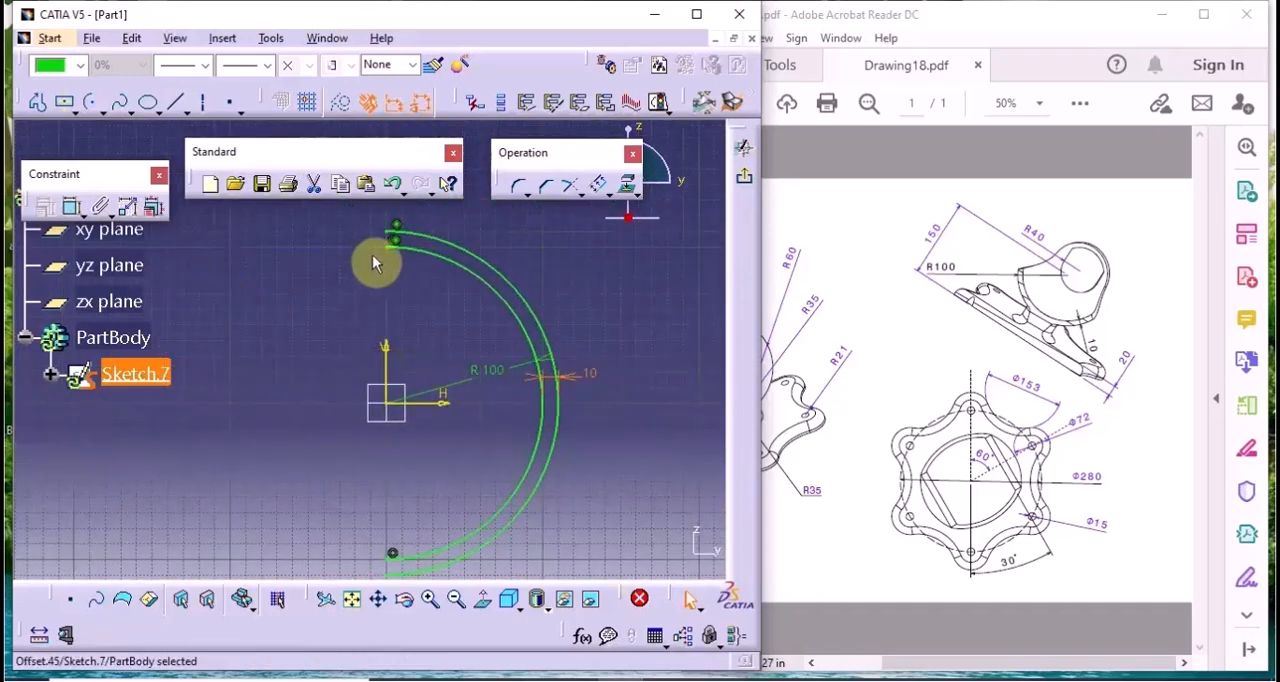
{"action": "left_click", "coordinate": [176, 102]}
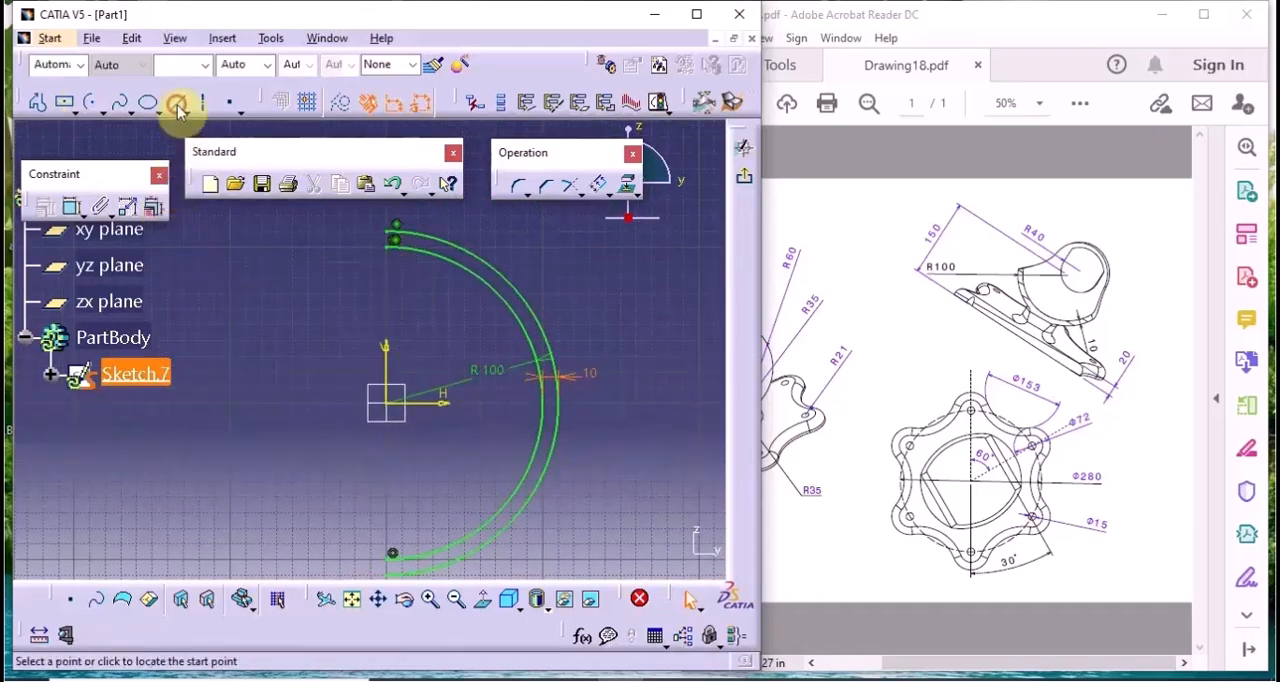
{"action": "left_click", "coordinate": [396, 237]}
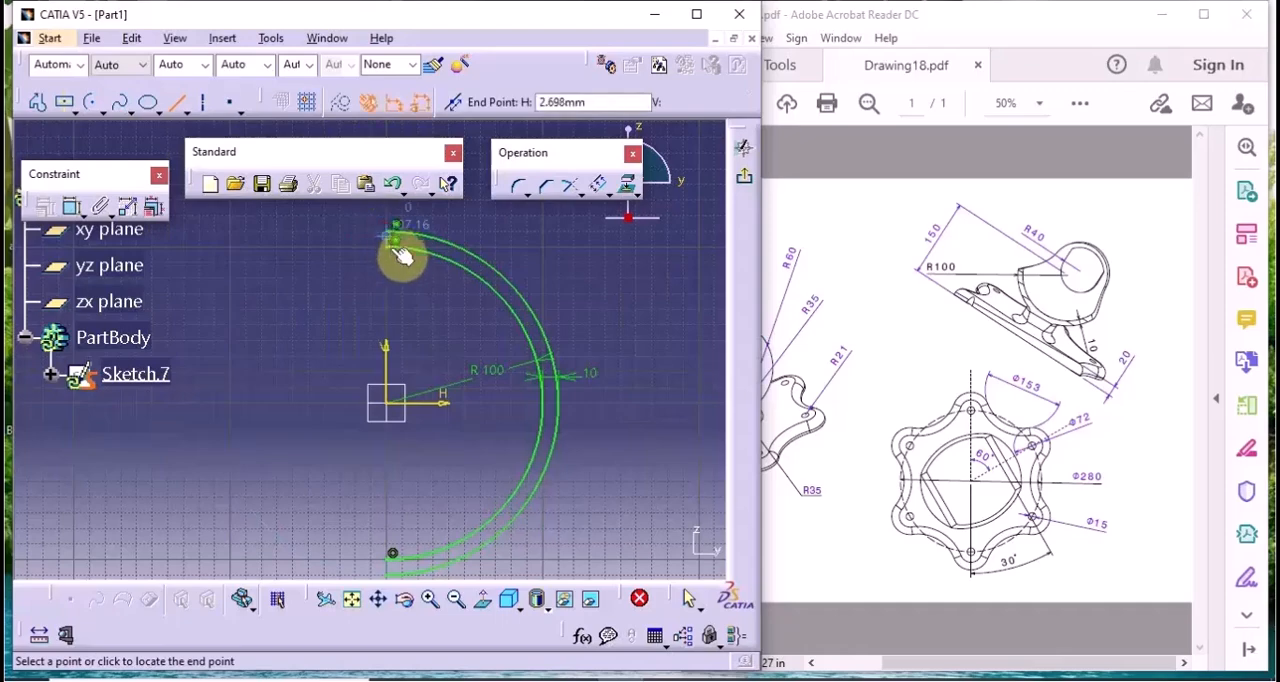
{"action": "left_click", "coordinate": [389, 251]}
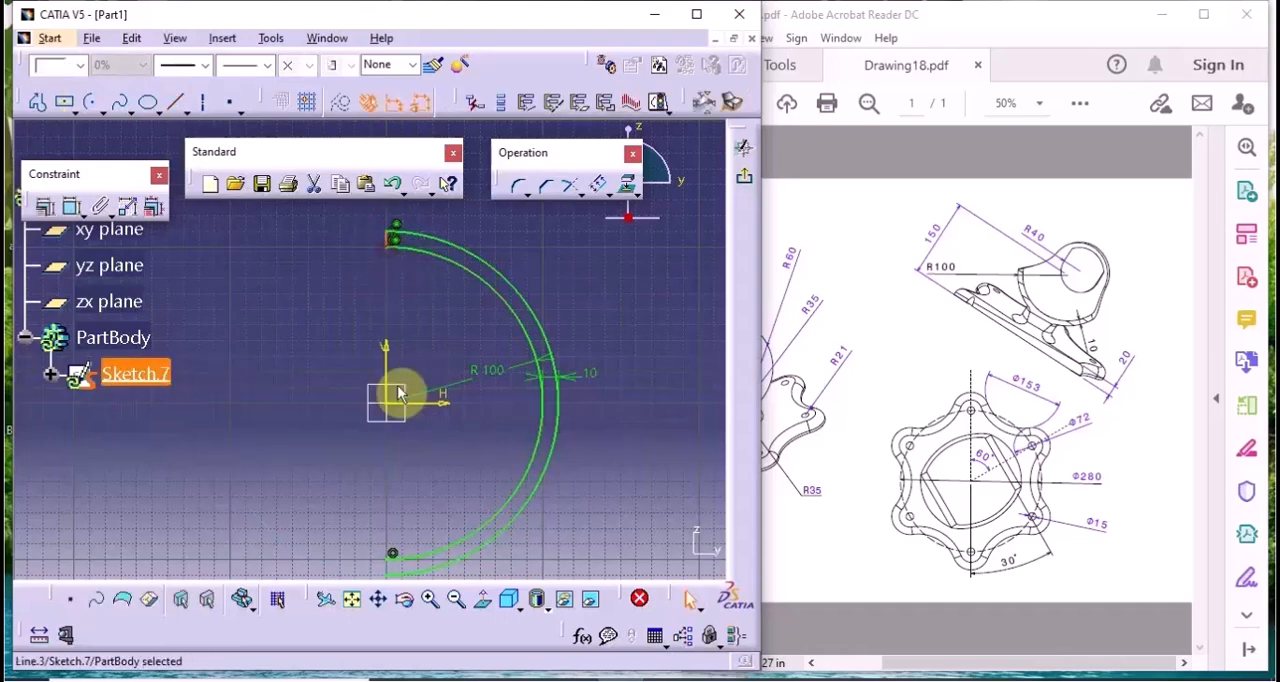
{"action": "left_click", "coordinate": [173, 108]}
{"action": "middle_click_drag", "start_coordinate": [415, 473], "coordinate": [430, 394]}
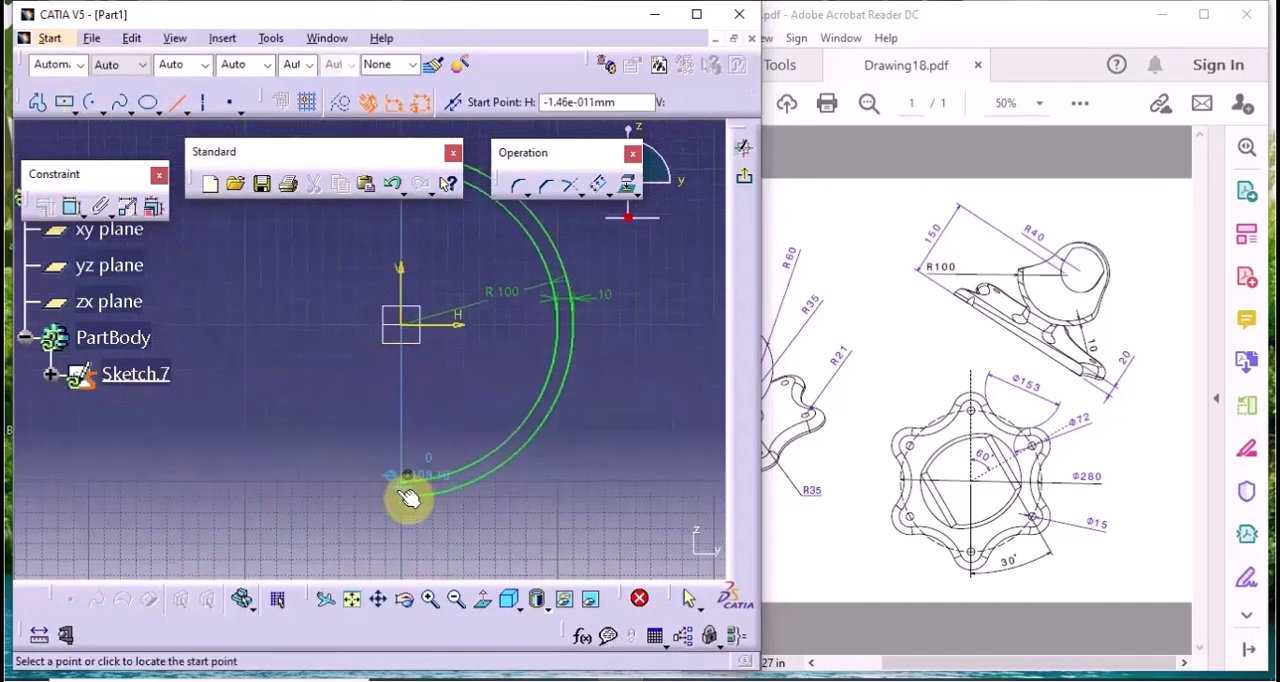
{"action": "left_click", "coordinate": [408, 476]}
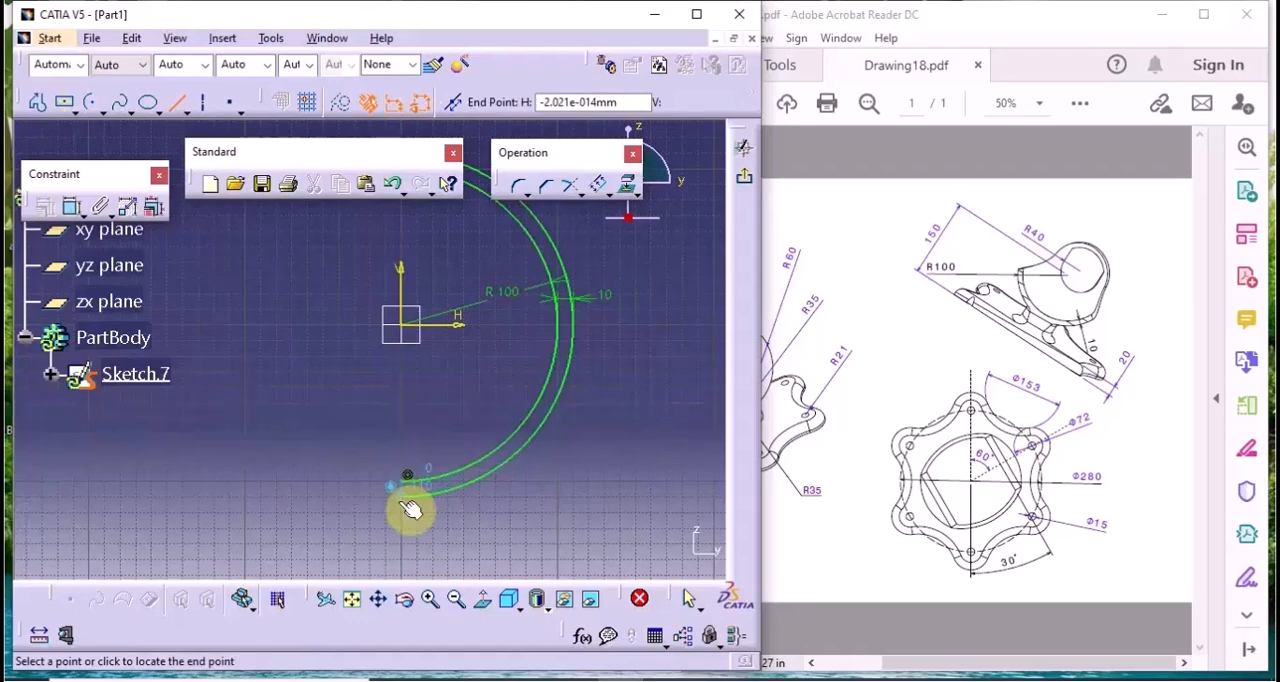
{"action": "left_click", "coordinate": [402, 502]}
{"action": "left_click", "coordinate": [631, 474]}
Draw a vertical sketch axis above the arcs, in line with the origin, and exit the sketch
{"action": "middle_click_drag", "start_coordinate": [526, 403], "coordinate": [520, 545]}
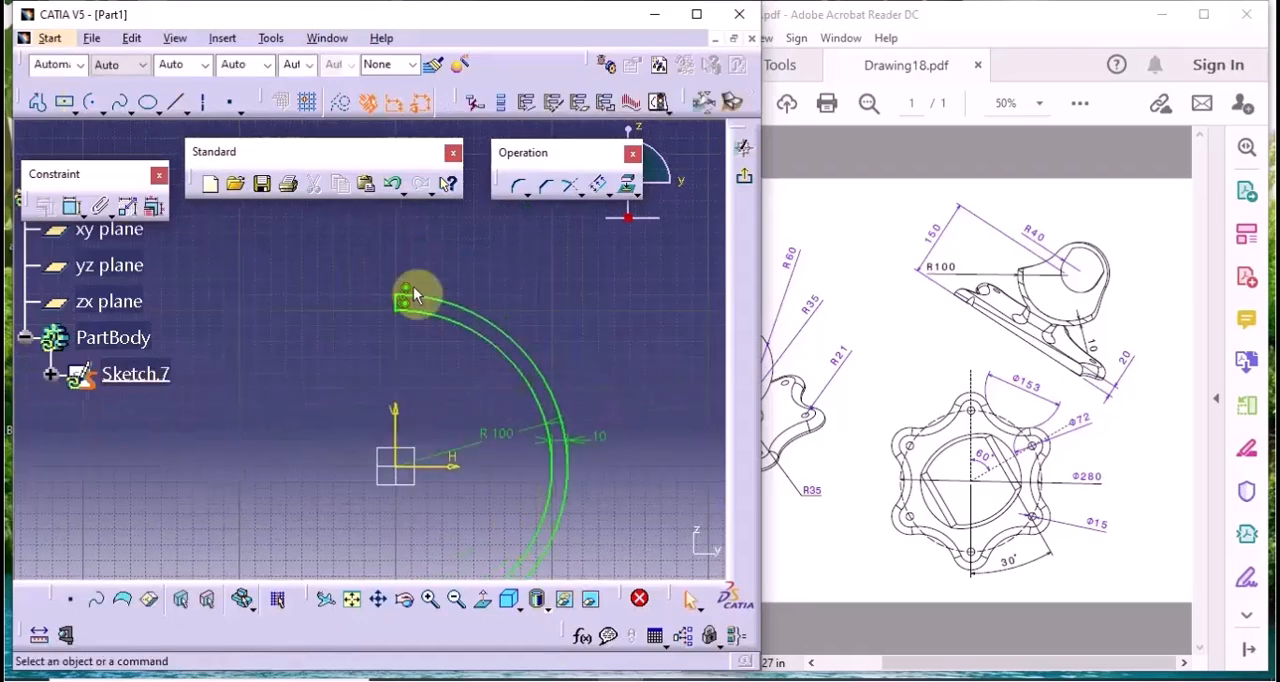
{"action": "left_click", "coordinate": [200, 106]}
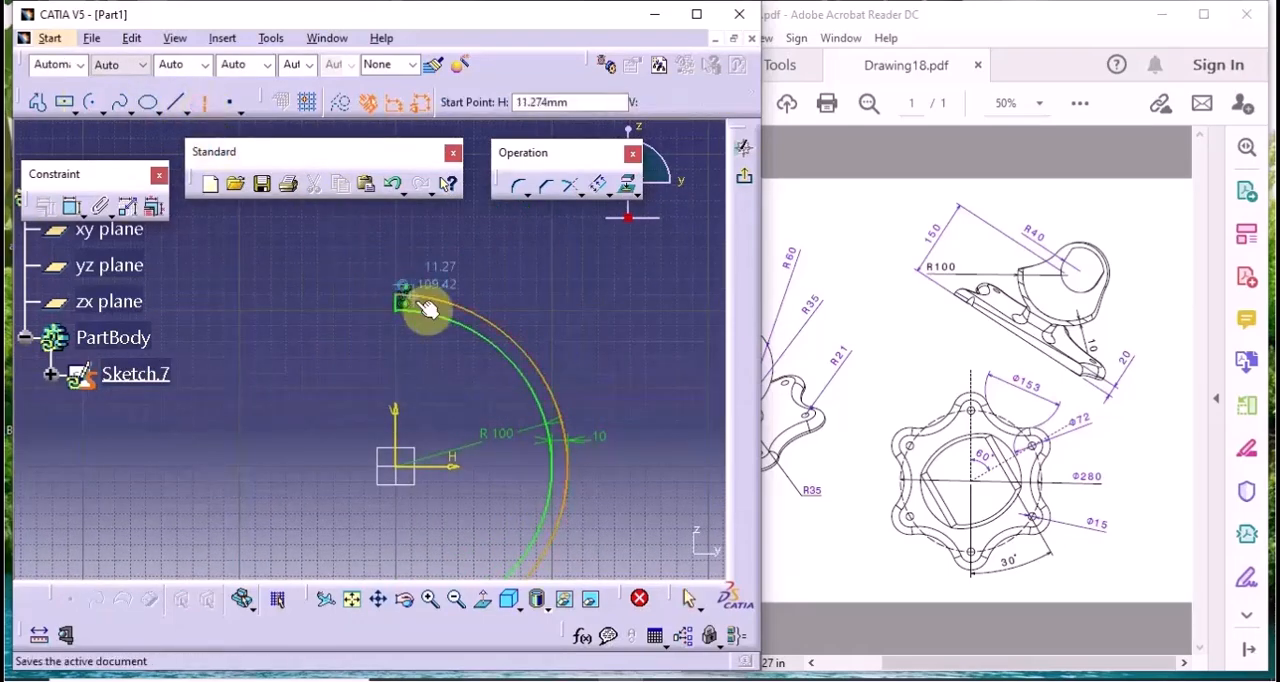
{"action": "middle_click_drag", "start_coordinate": [410, 222], "coordinate": [401, 350]}
{"action": "left_click", "coordinate": [392, 283]}
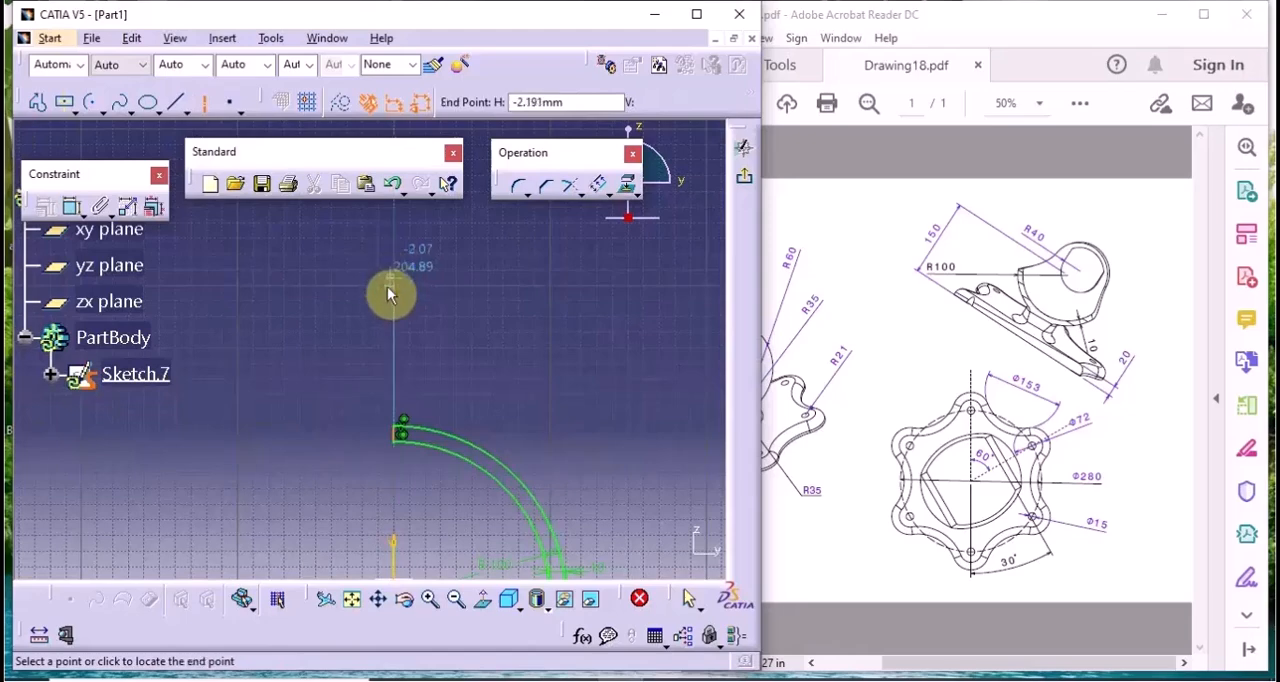
{"action": "left_click", "coordinate": [398, 360]}
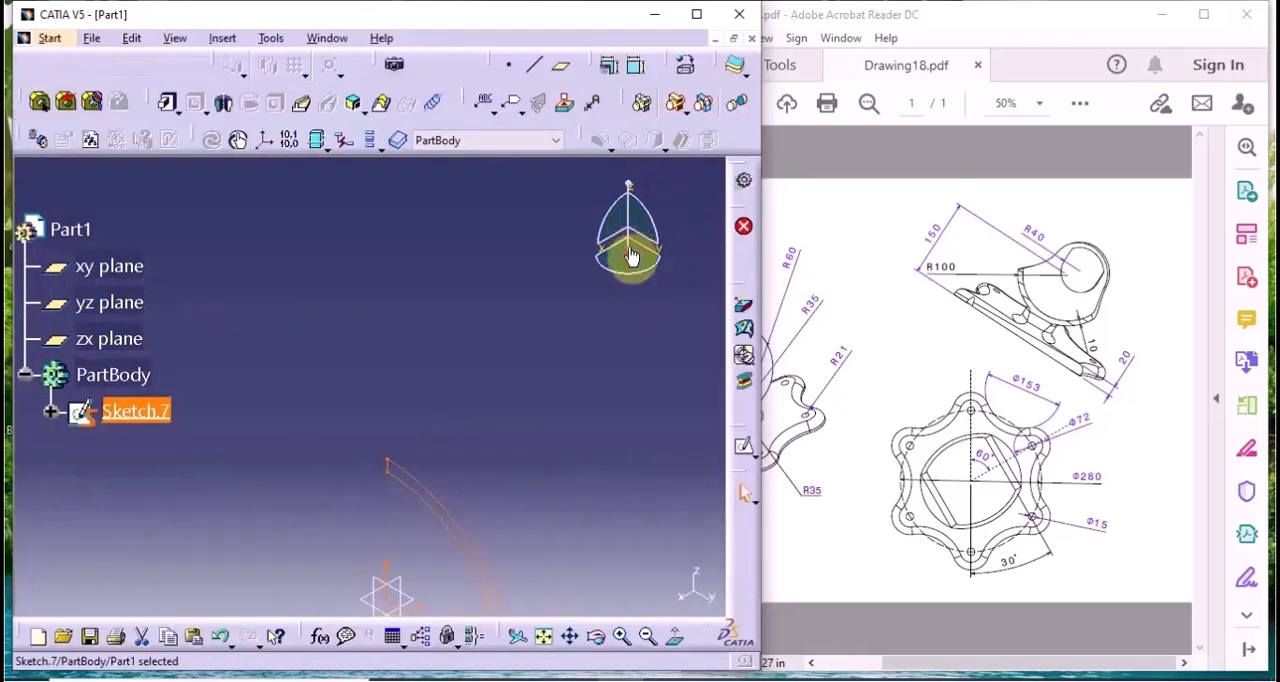
Revolve the arc profile about its sketch axis with Shaft, using a first angle of 150° and a second angle of 30°
{"action": "middle_click_drag", "start_coordinate": [484, 362], "coordinate": [469, 294]}
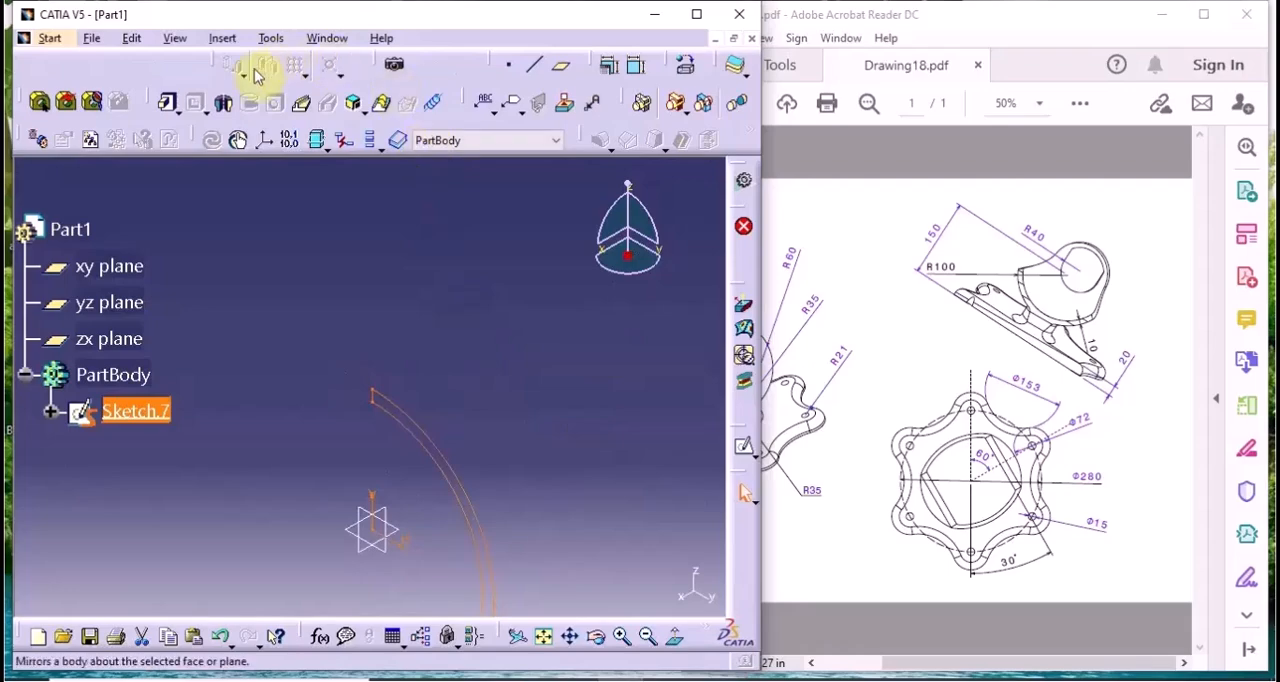
{"action": "left_click", "coordinate": [225, 105]}
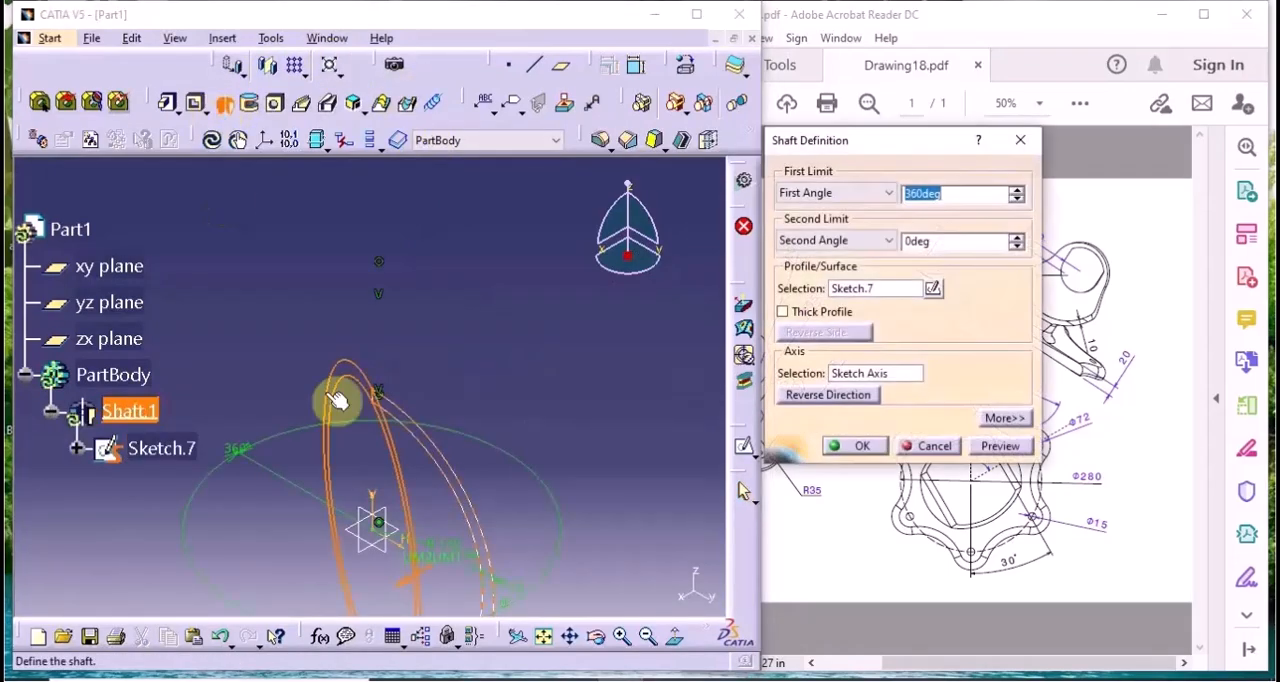
{"action": "left_click_drag", "start_coordinate": [870, 140], "coordinate": [694, 142]}
{"action": "double_click", "coordinate": [750, 194]}
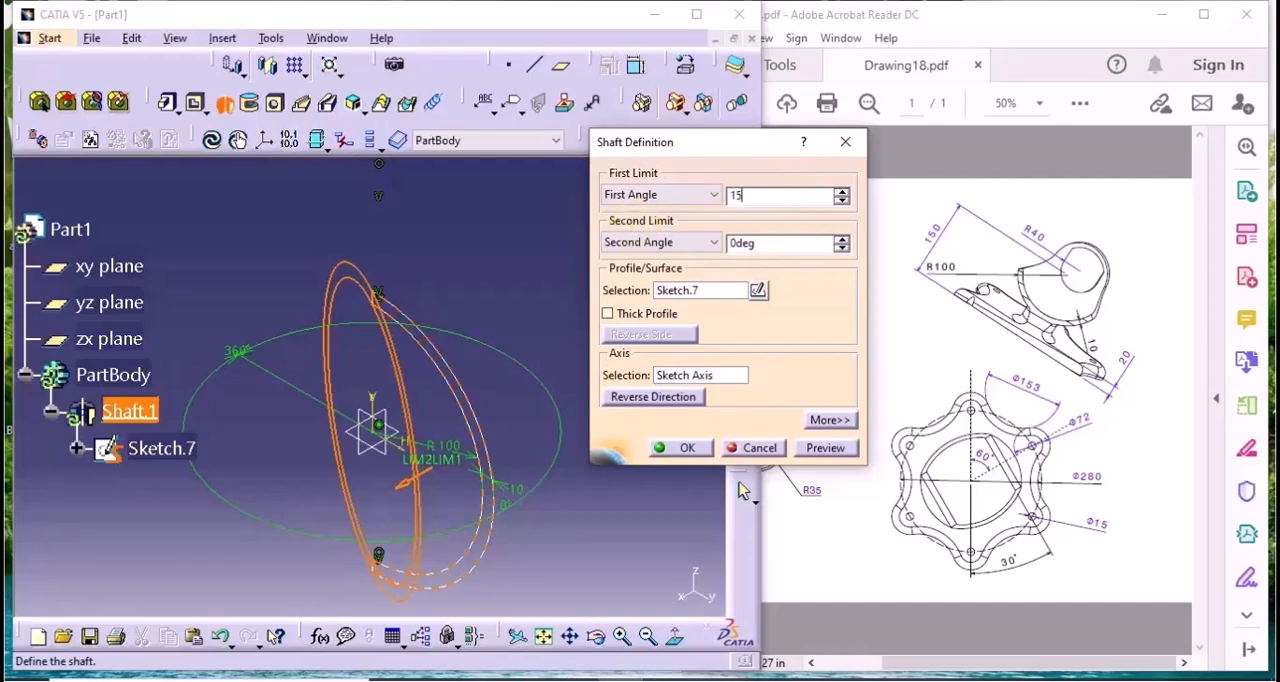
{"action": "double_click", "coordinate": [797, 243]}
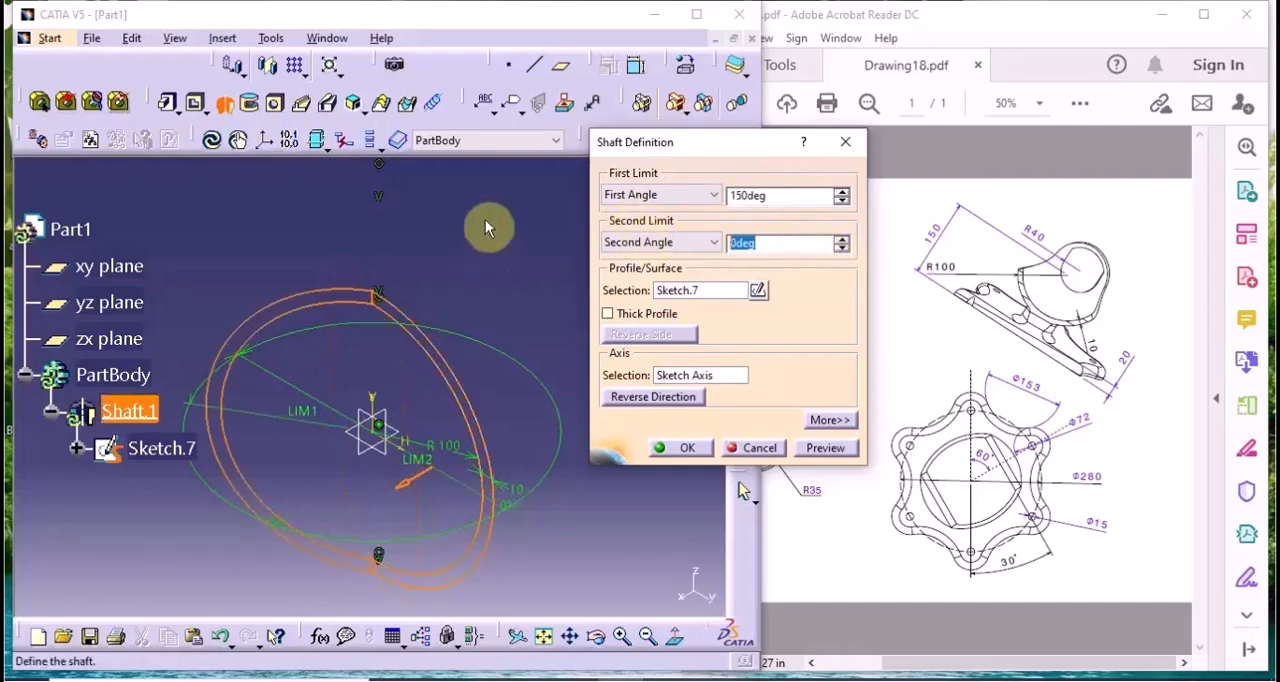
{"action": "type", "text": "3"}
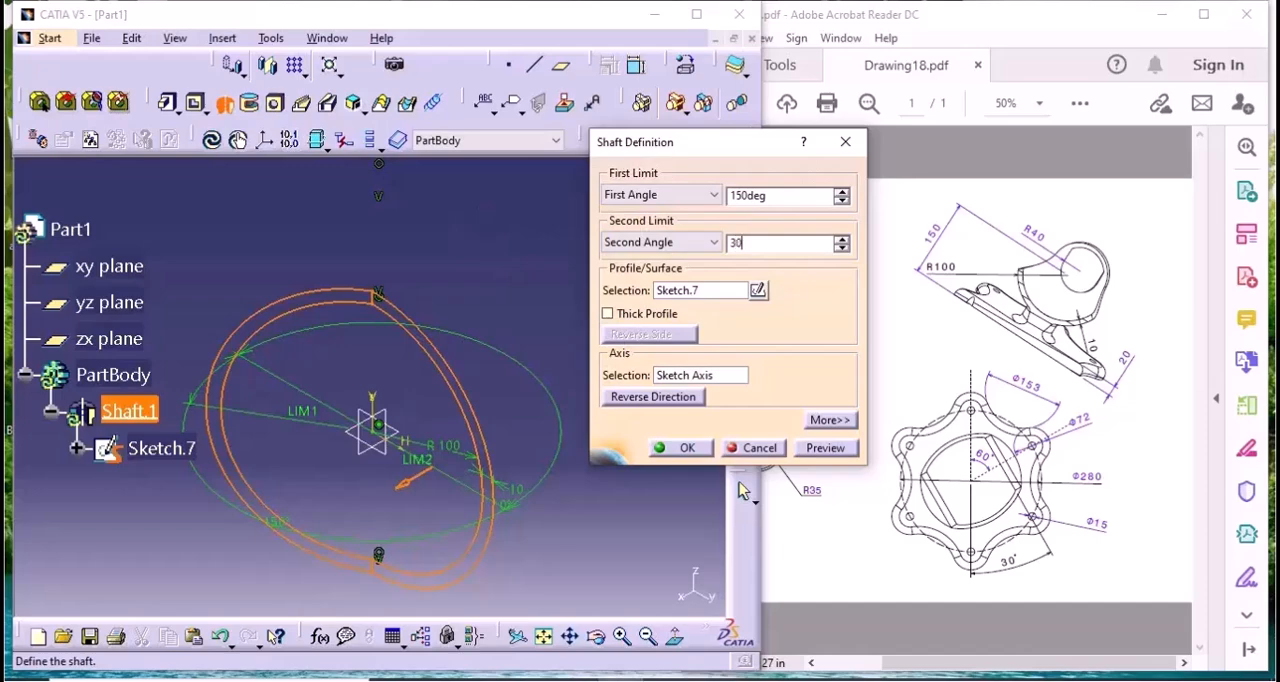
{"action": "type", "text": "0"}
{"action": "left_click", "coordinate": [836, 448]}
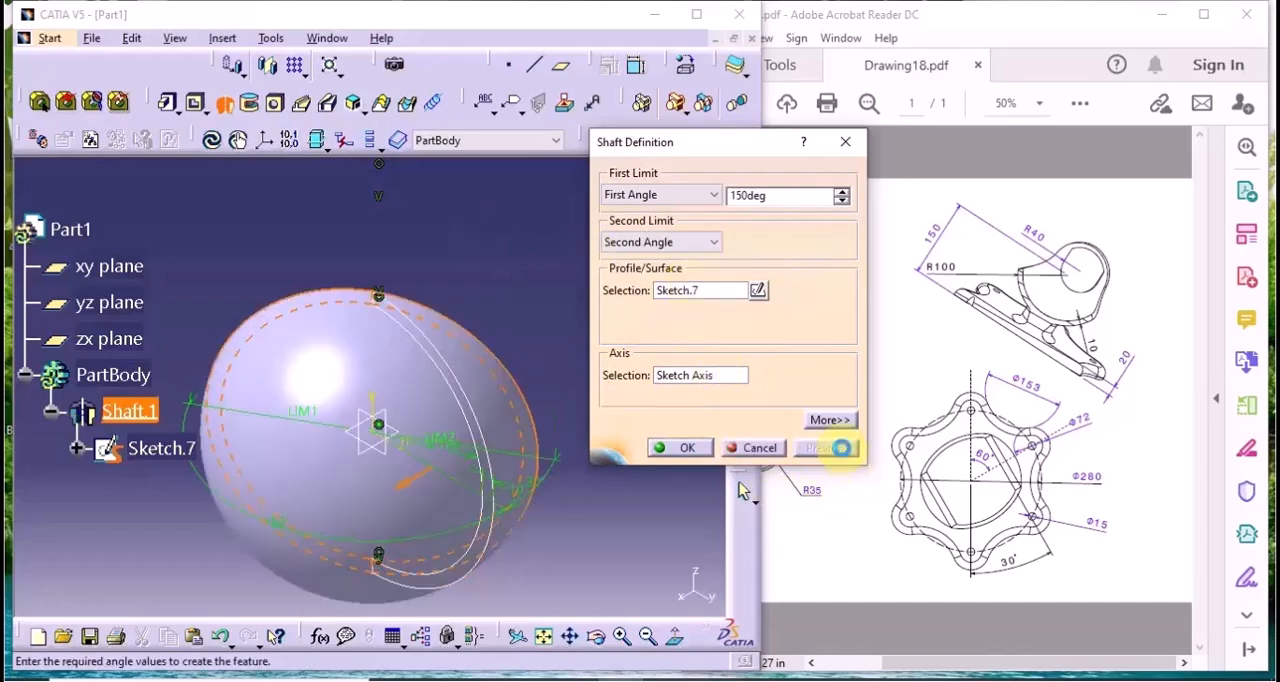
{"action": "middle_click_drag", "start_coordinate": [243, 443], "coordinate": [523, 503]}
{"action": "left_click", "coordinate": [674, 448]}
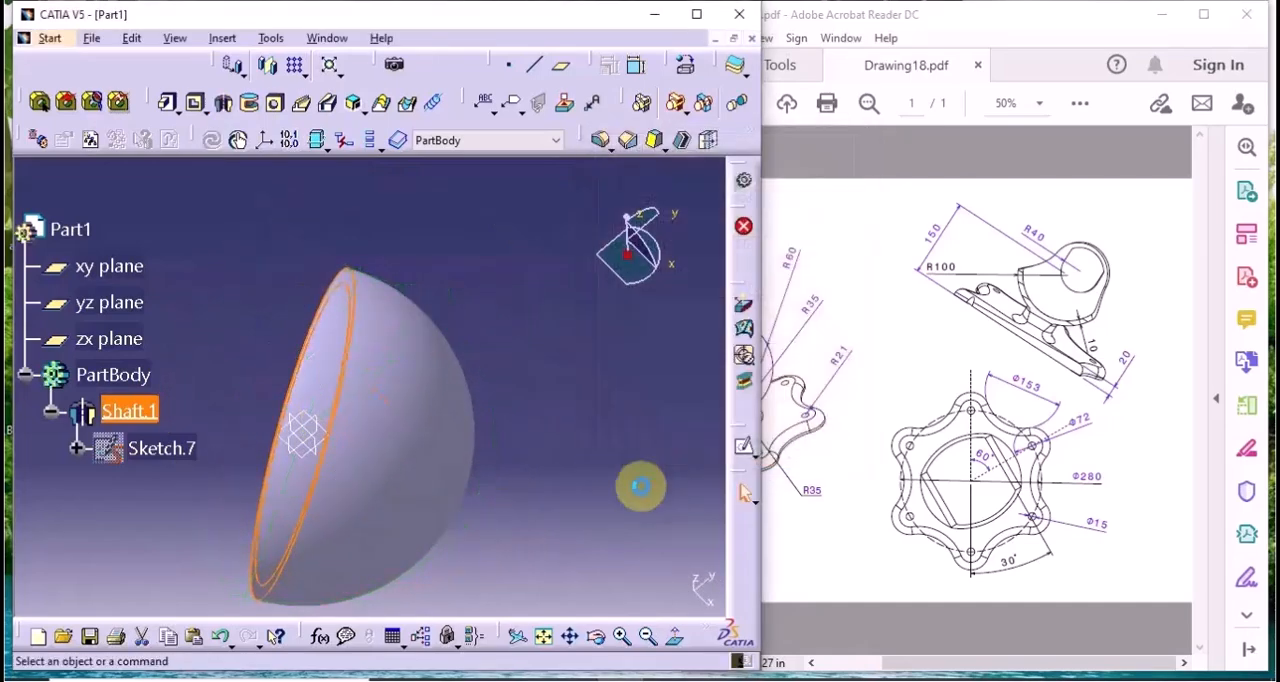
Start a reference plane of type Angle/Normal to plane with the yz plane as its reference
{"action": "middle_click_drag", "start_coordinate": [429, 486], "coordinate": [629, 400]}
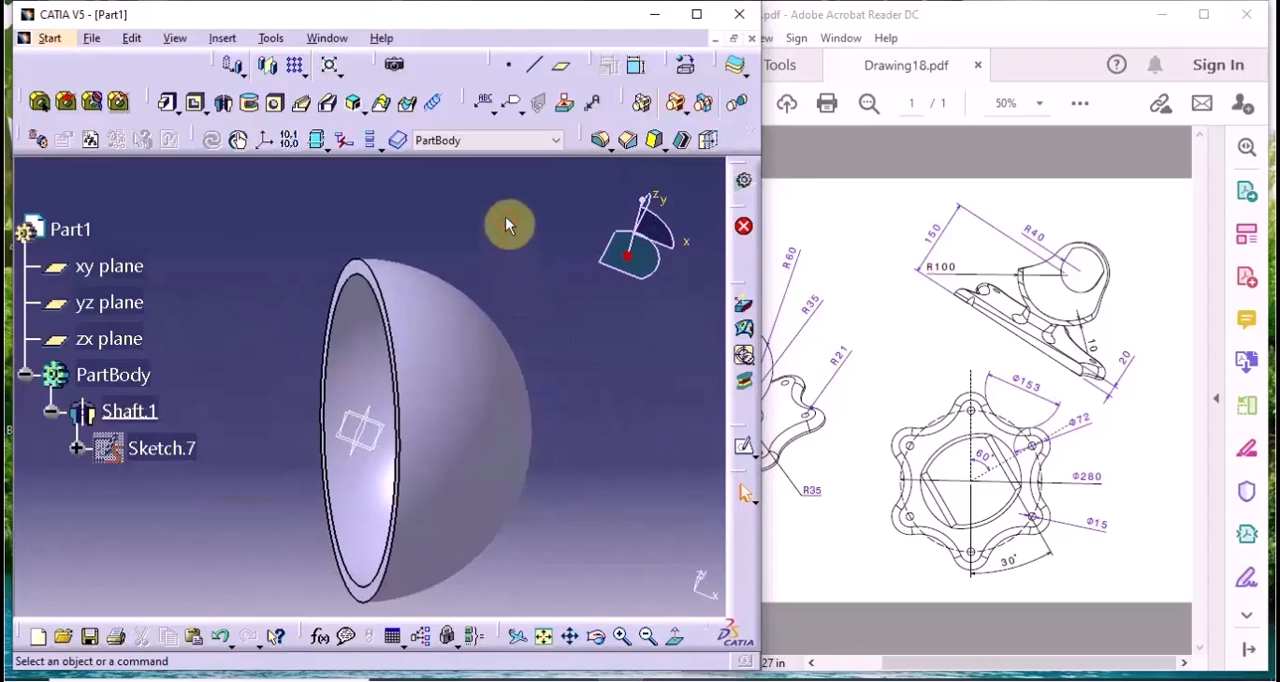
{"action": "left_click", "coordinate": [558, 64]}
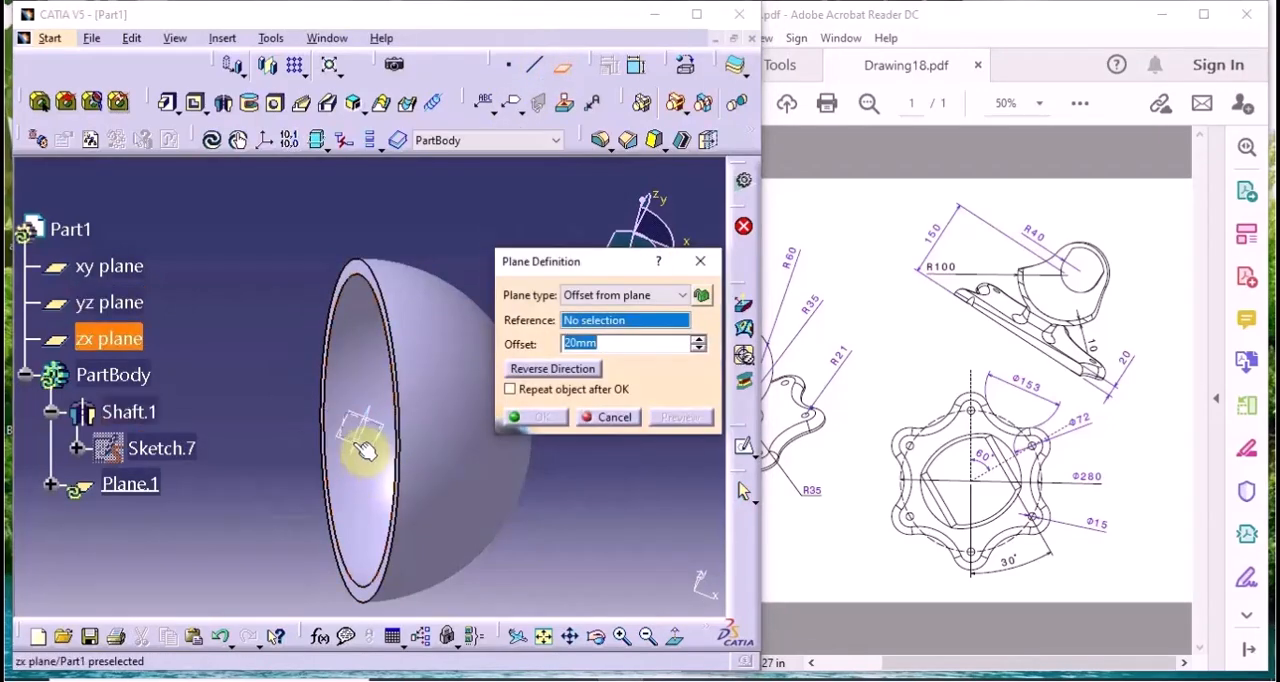
{"action": "left_click", "coordinate": [360, 436]}
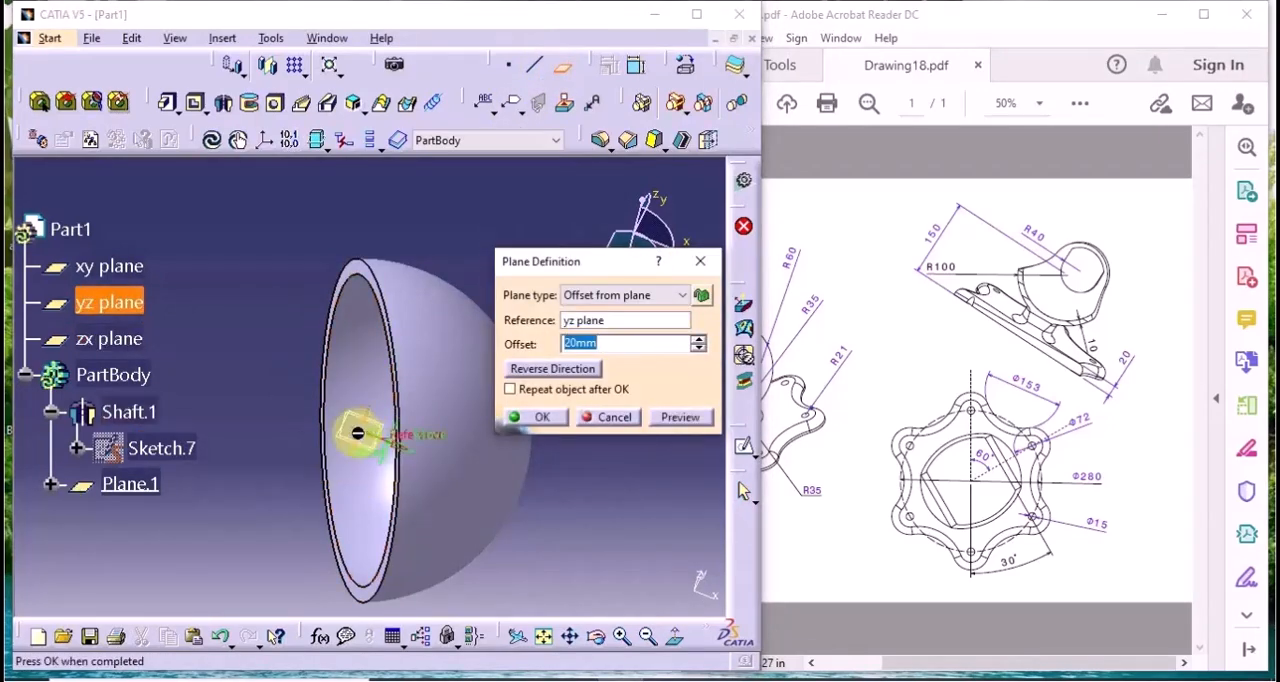
{"action": "left_click", "coordinate": [585, 297]}
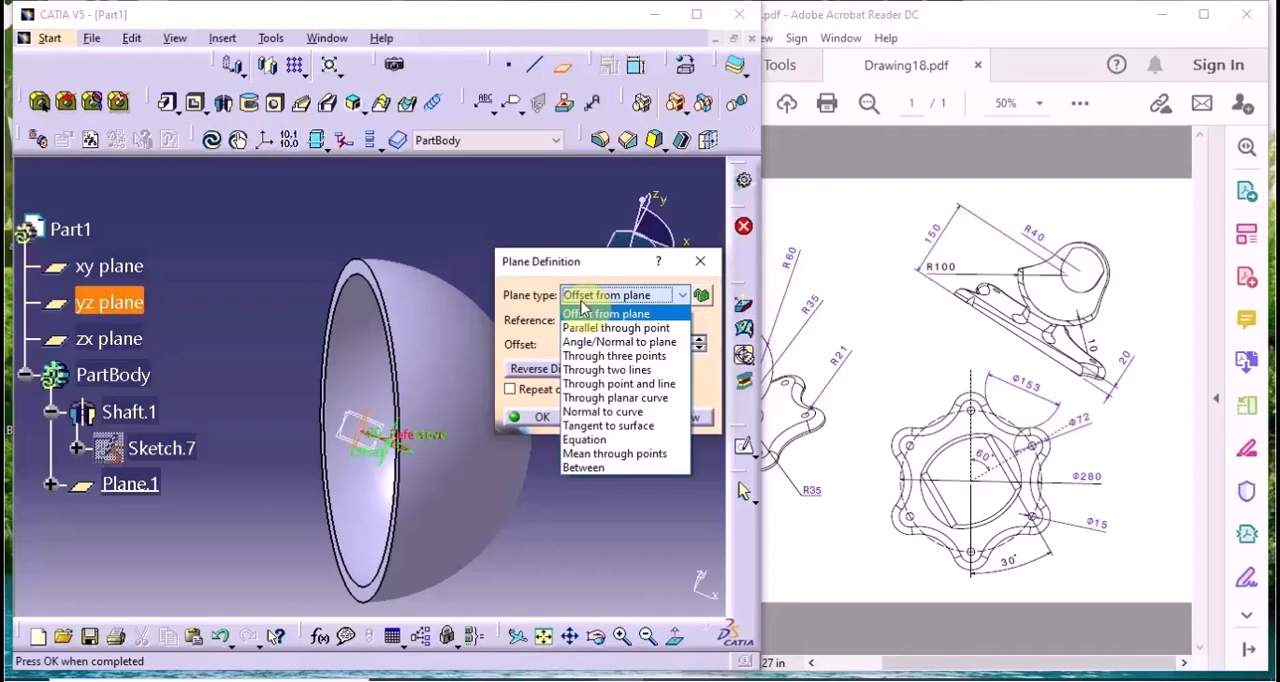
{"action": "left_click", "coordinate": [585, 341]}
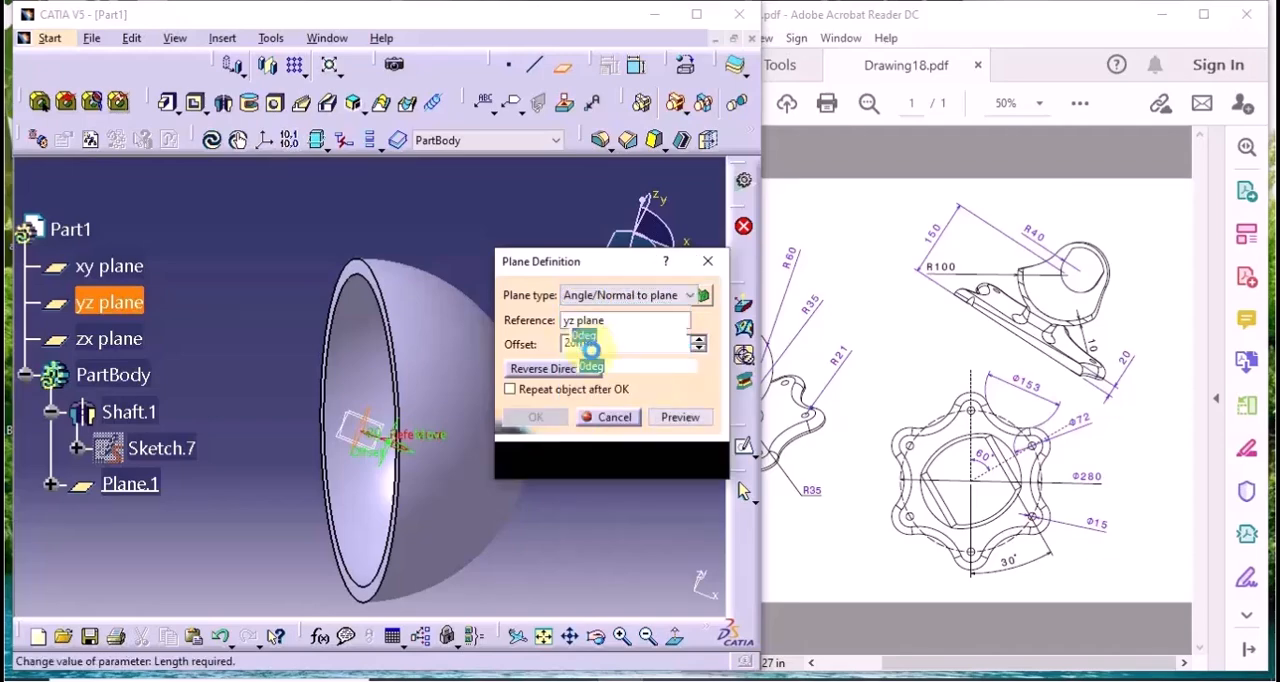
{"action": "left_click", "coordinate": [605, 295]}
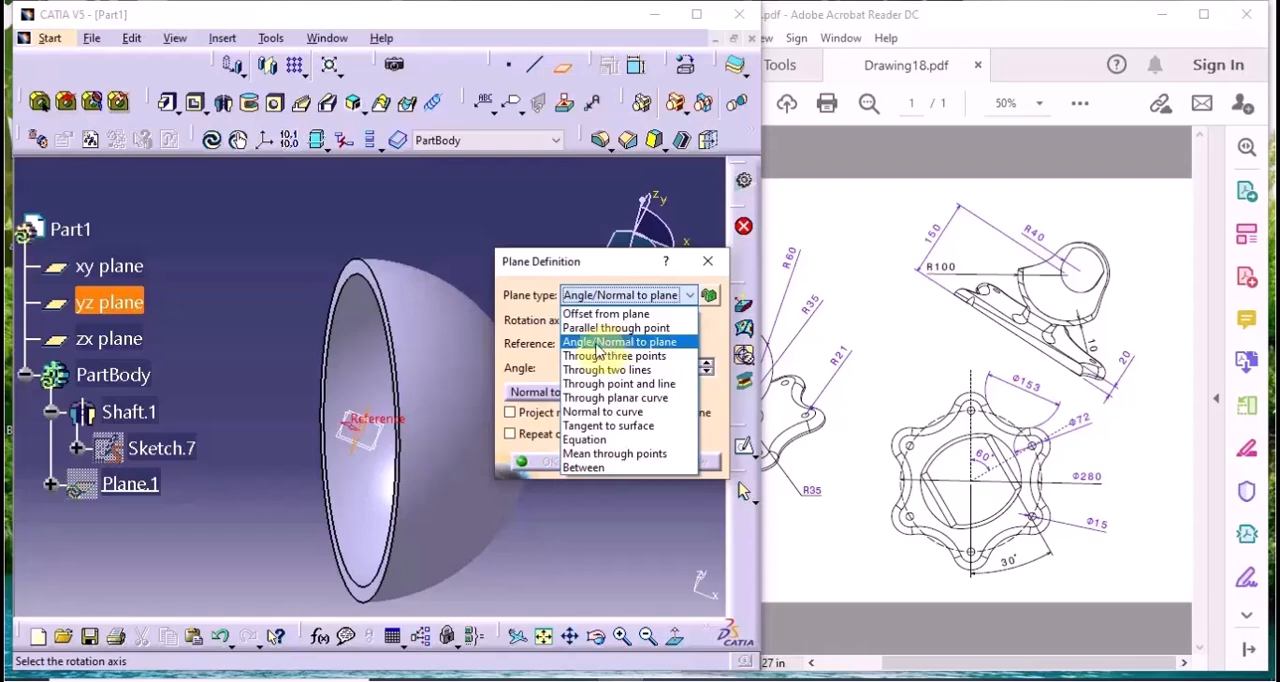
{"action": "left_click", "coordinate": [588, 342]}
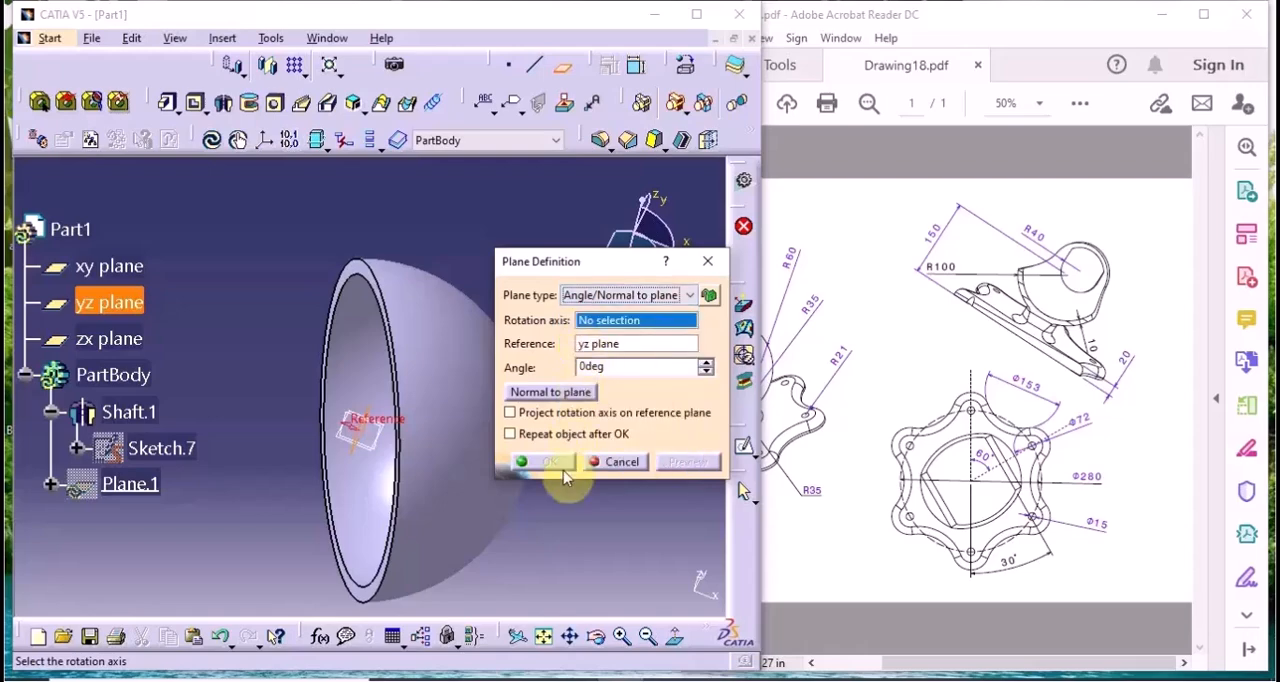
Set the Z Axis as the plane's rotation axis and the angle to 30°, and create the plane
{"action": "right_click", "coordinate": [598, 322]}
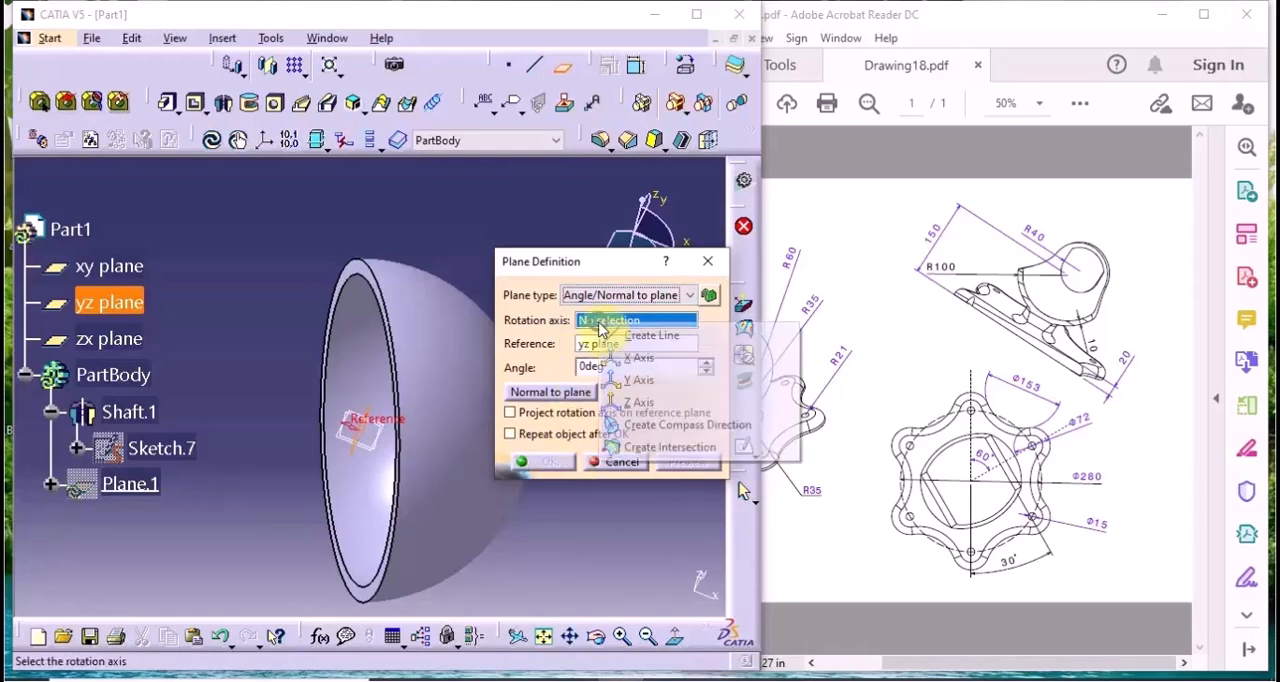
{"action": "left_click", "coordinate": [638, 402]}
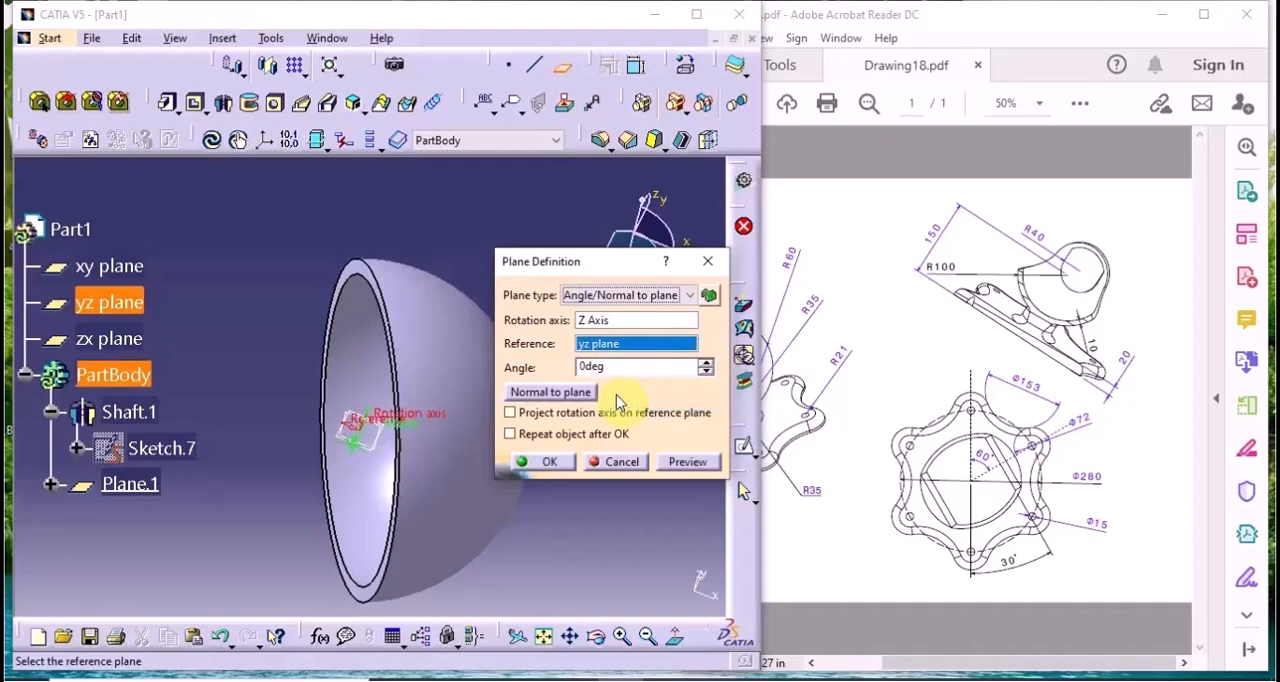
{"action": "double_click", "coordinate": [616, 366]}
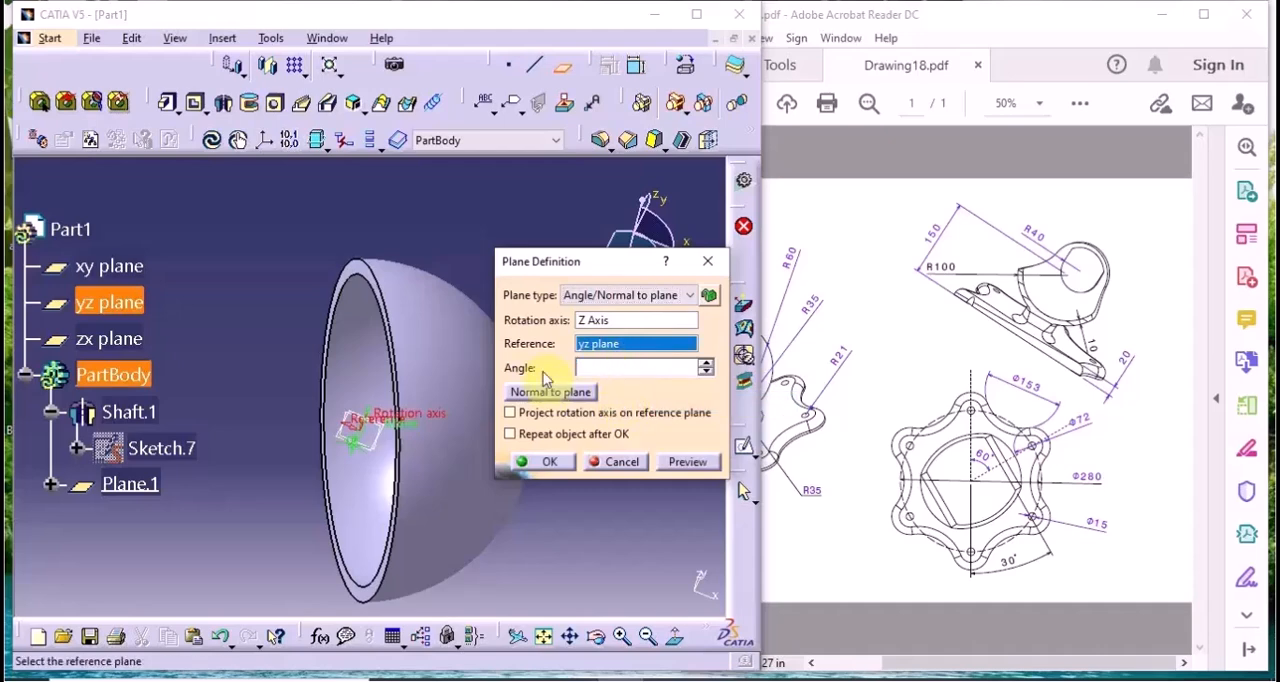
{"action": "type", "text": "30"}
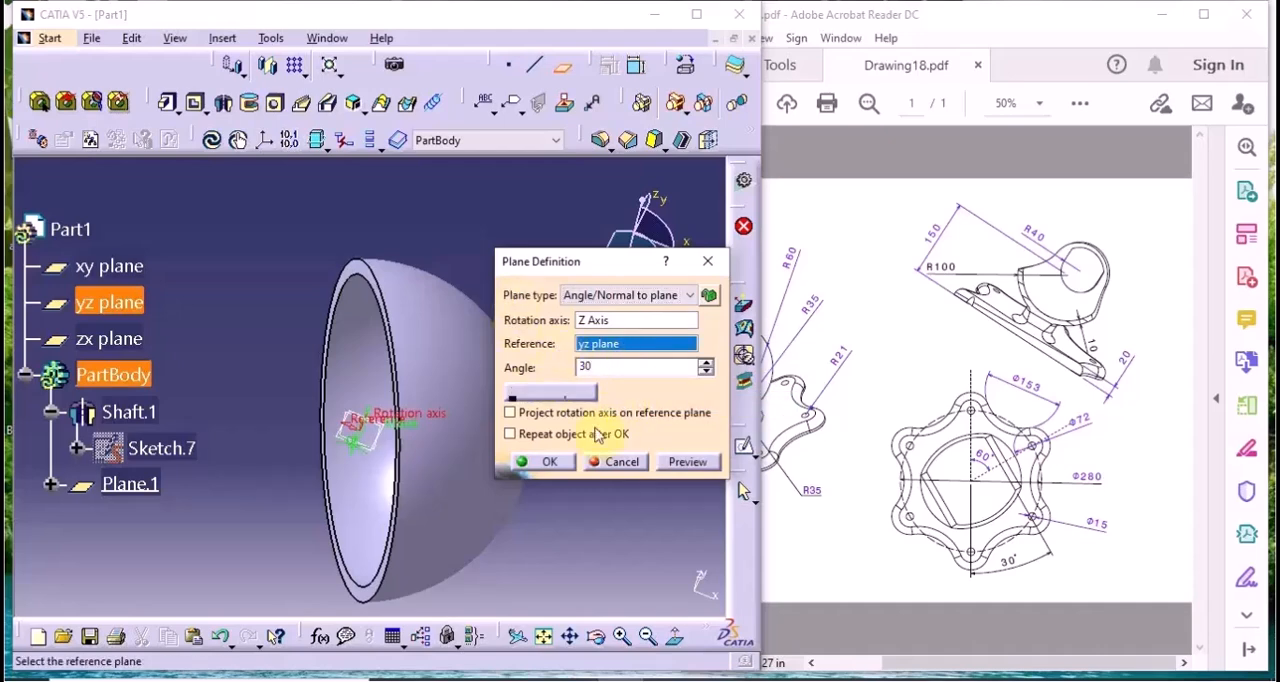
{"action": "left_click", "coordinate": [692, 465]}
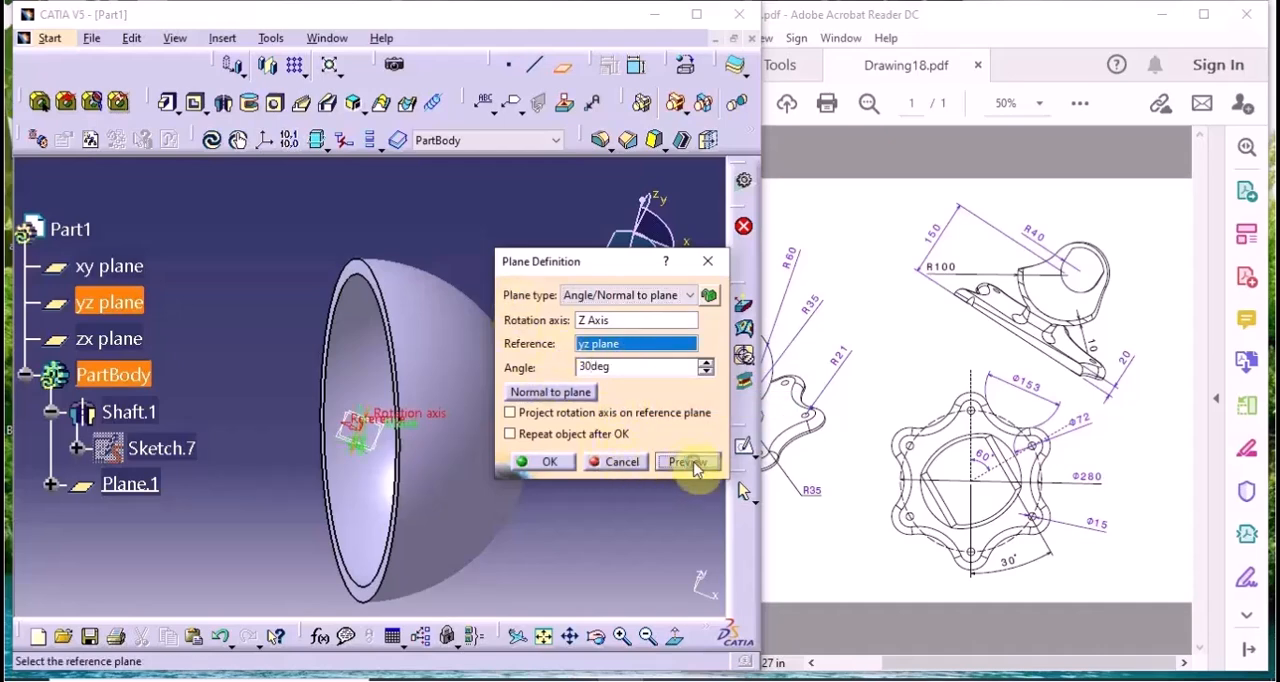
{"action": "left_click", "coordinate": [536, 462]}
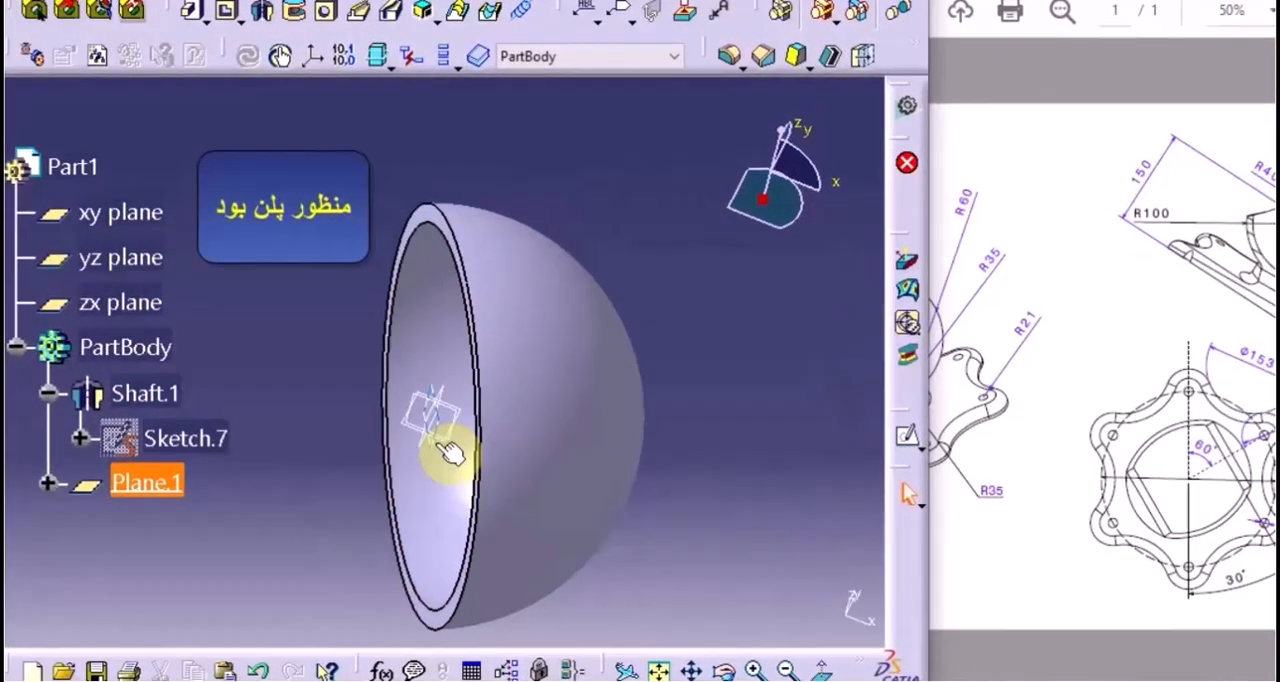
Open a sketch on the new angled plane and begin a profile with a vertical line at about H -173 mm, outside the shell
{"action": "left_click", "coordinate": [362, 453]}
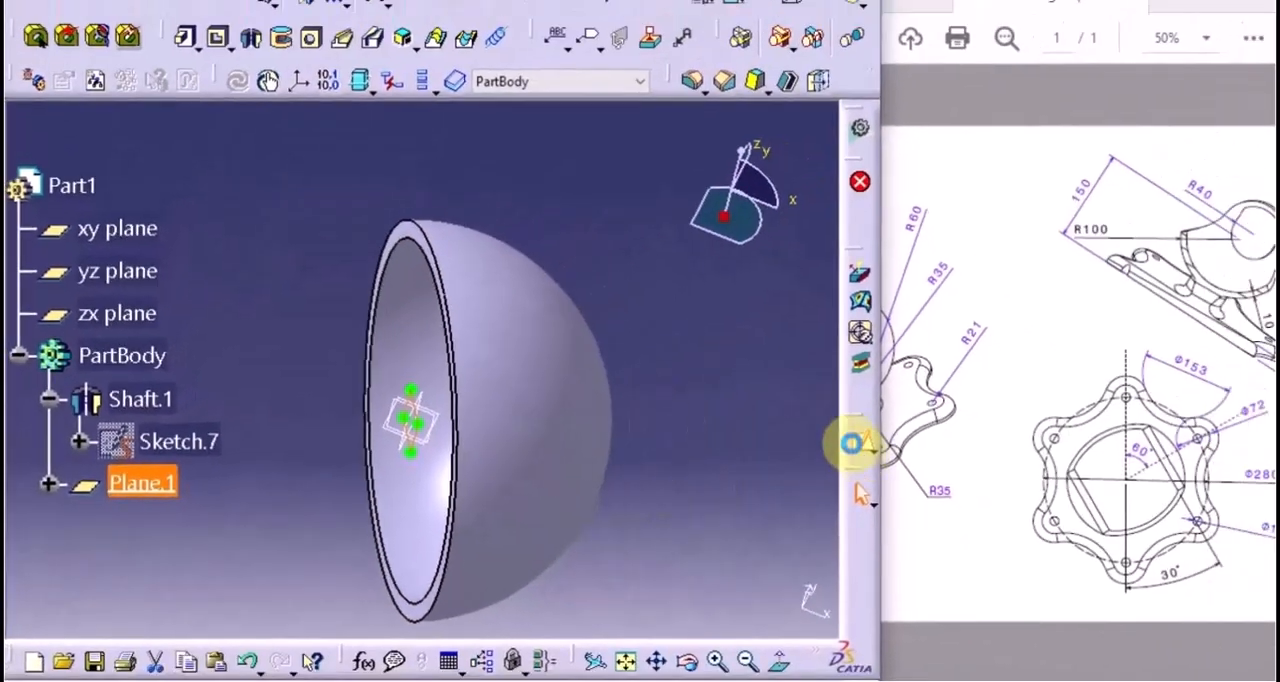
{"action": "left_click", "coordinate": [1173, 415]}
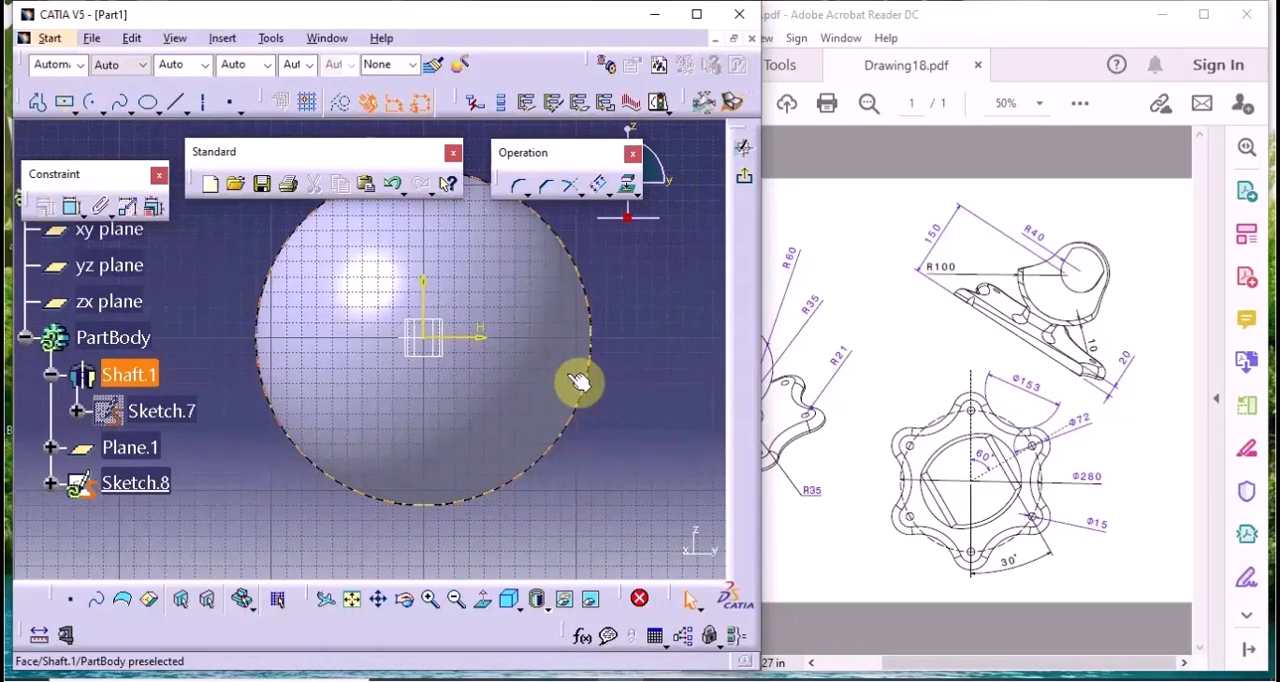
{"action": "left_click", "coordinate": [35, 102]}
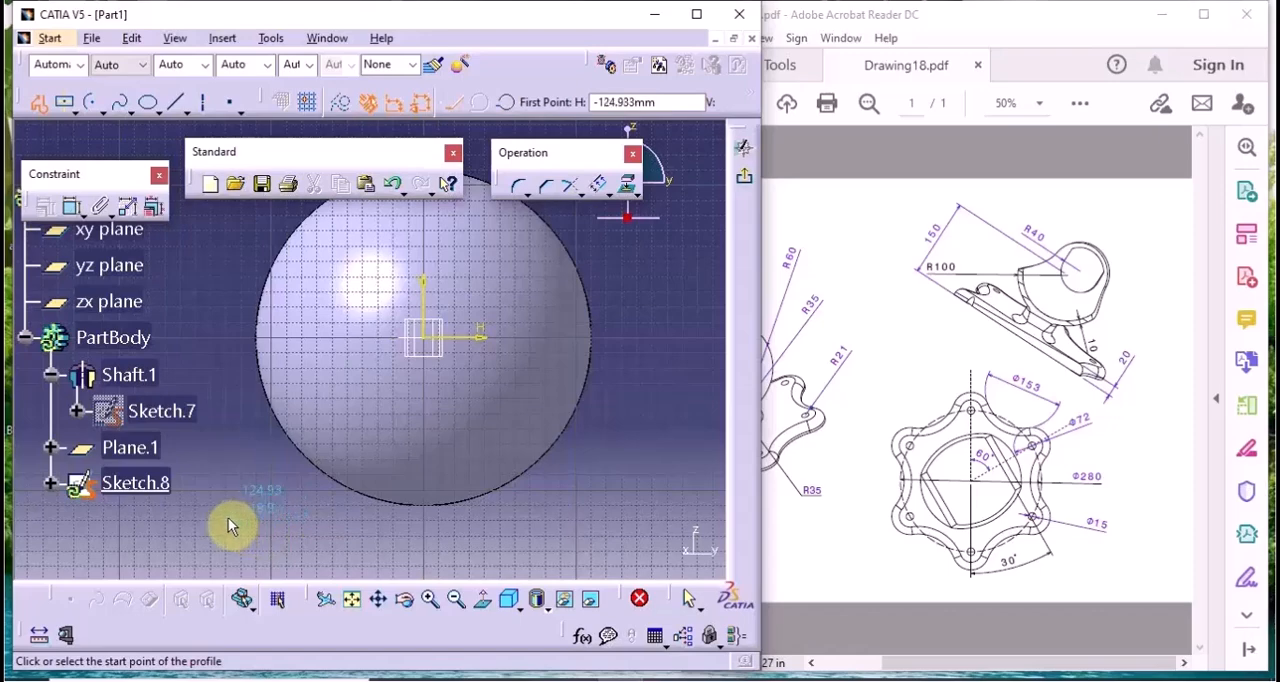
{"action": "middle_click_drag", "start_coordinate": [263, 509], "coordinate": [351, 506]}
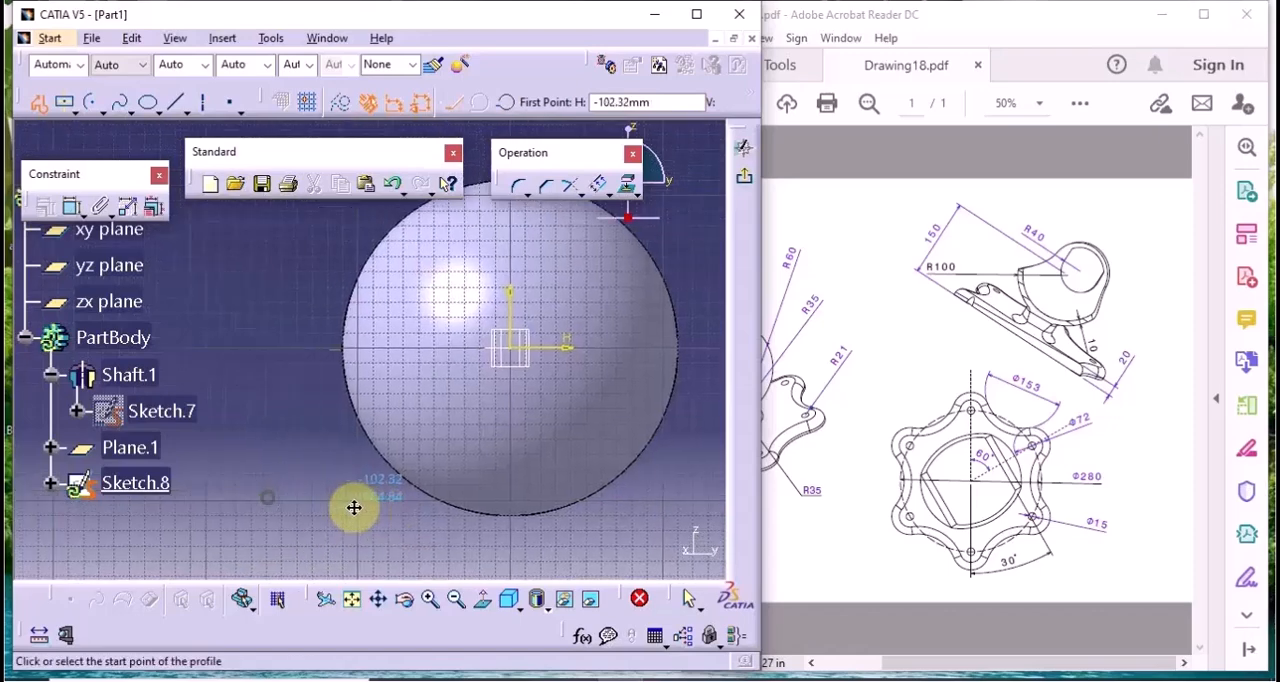
{"action": "left_click", "coordinate": [245, 514]}
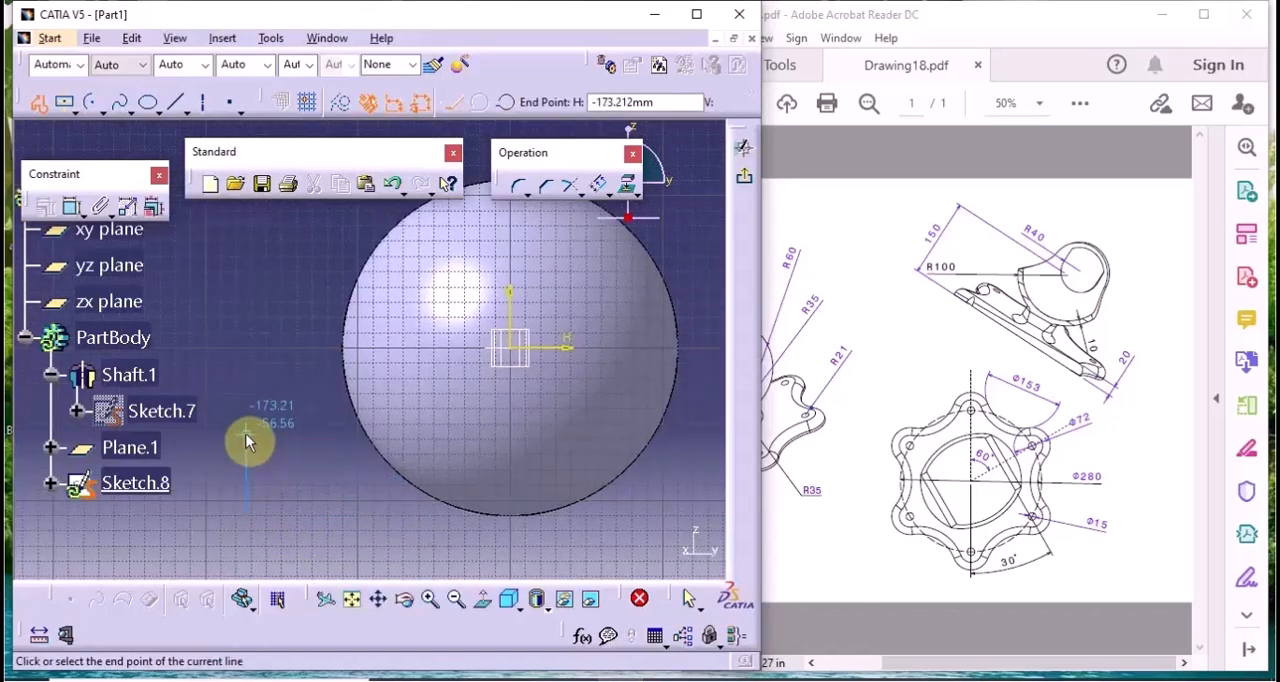
{"action": "left_click", "coordinate": [246, 434]}
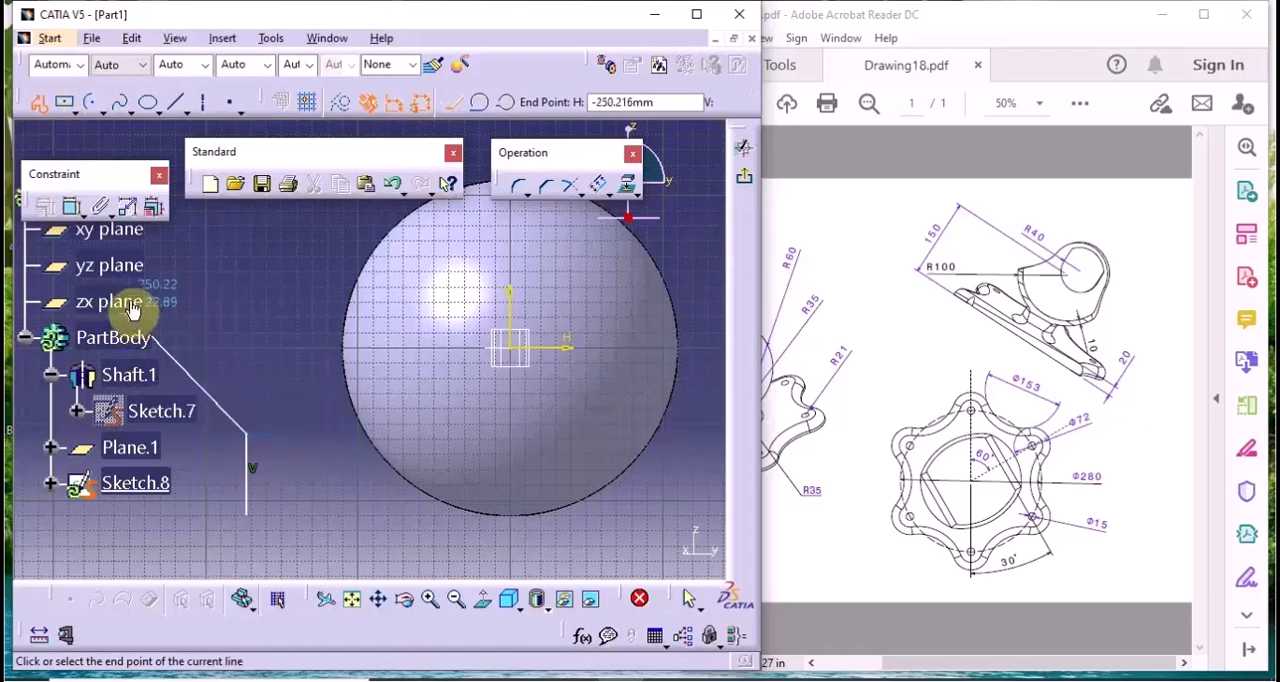
Continue the profile with a three-point arc up to the horizontal axis and a tangent arc over the origin back to that axis, and end it there
{"action": "left_click", "coordinate": [507, 103]}
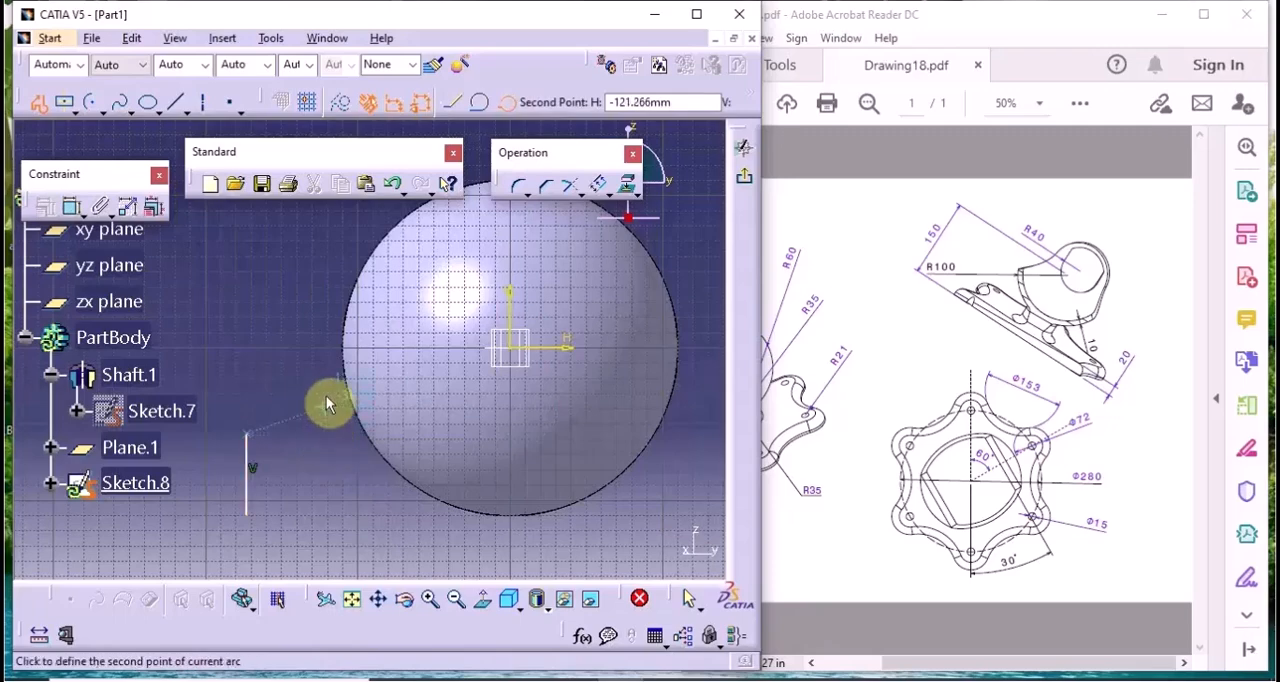
{"action": "left_click", "coordinate": [334, 401]}
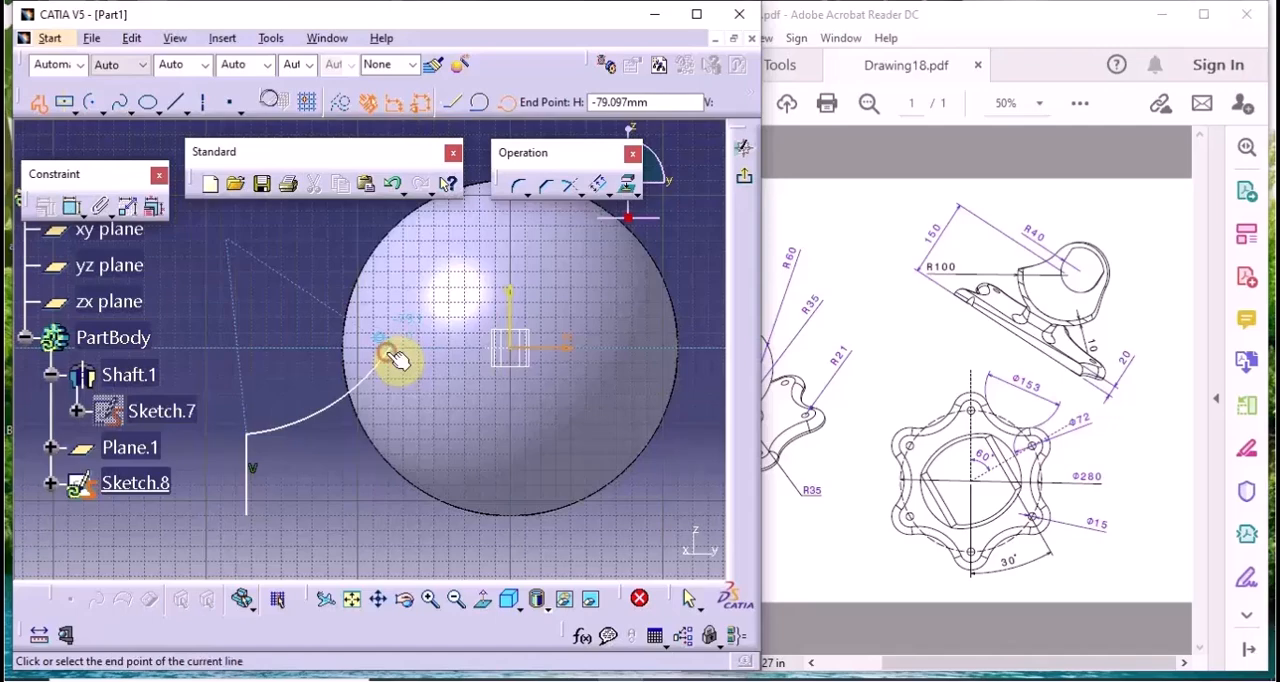
{"action": "left_click", "coordinate": [477, 103]}
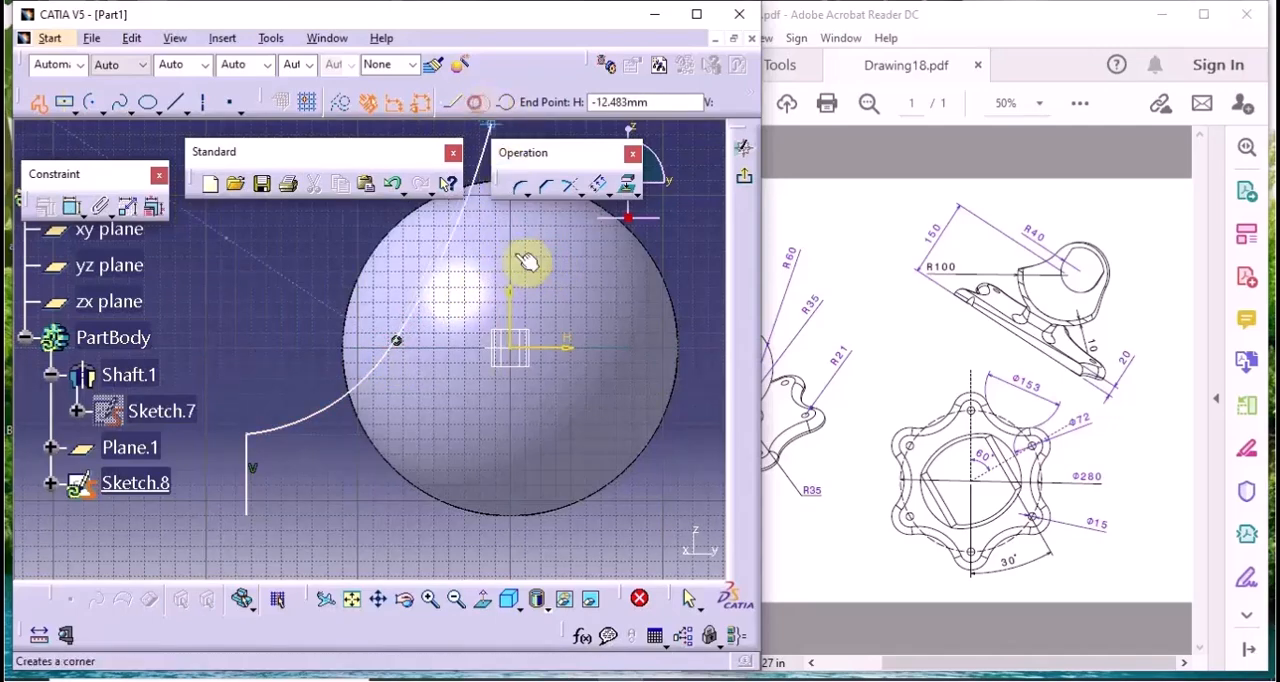
{"action": "left_click", "coordinate": [582, 348]}
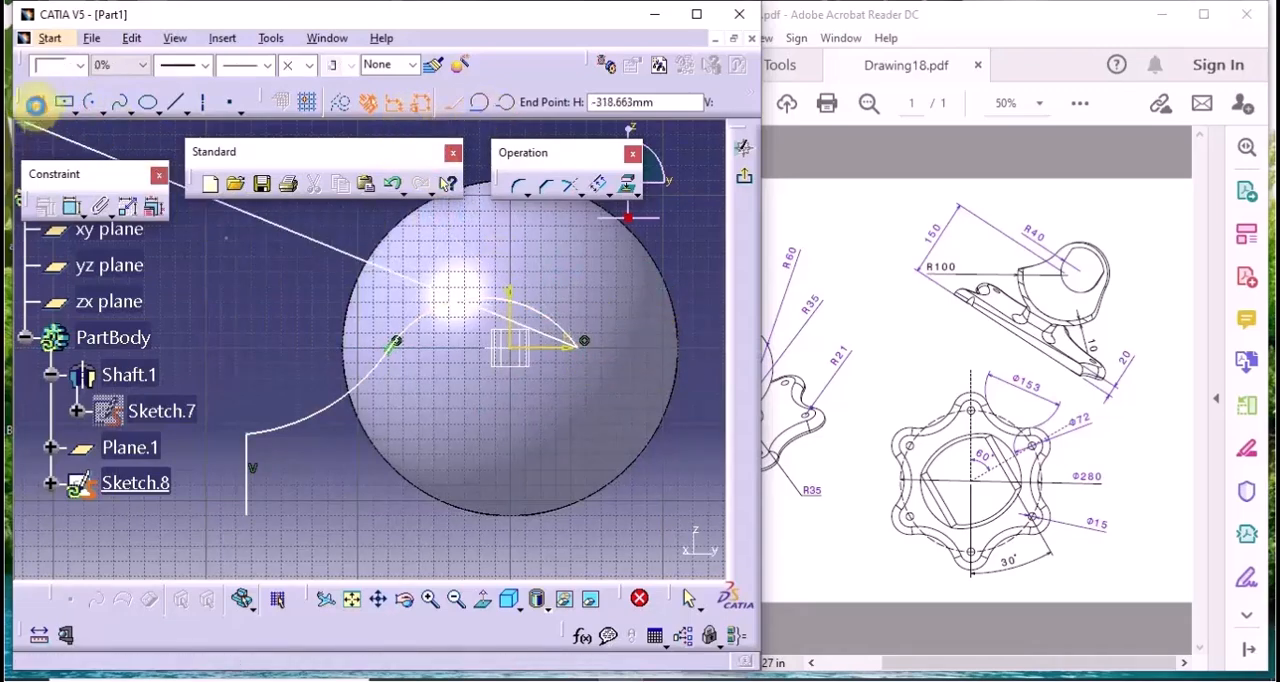
{"action": "left_click", "coordinate": [33, 103]}
{"action": "left_click", "coordinate": [366, 423]}
{"action": "mouse_move", "coordinate": [571, 530]}
{"action": "middle_mouse_down"}
{"action": "mouse_move", "coordinate": [571, 494]}
{"action": "mouse_move", "coordinate": [571, 511]}
{"action": "middle_mouse_up"}
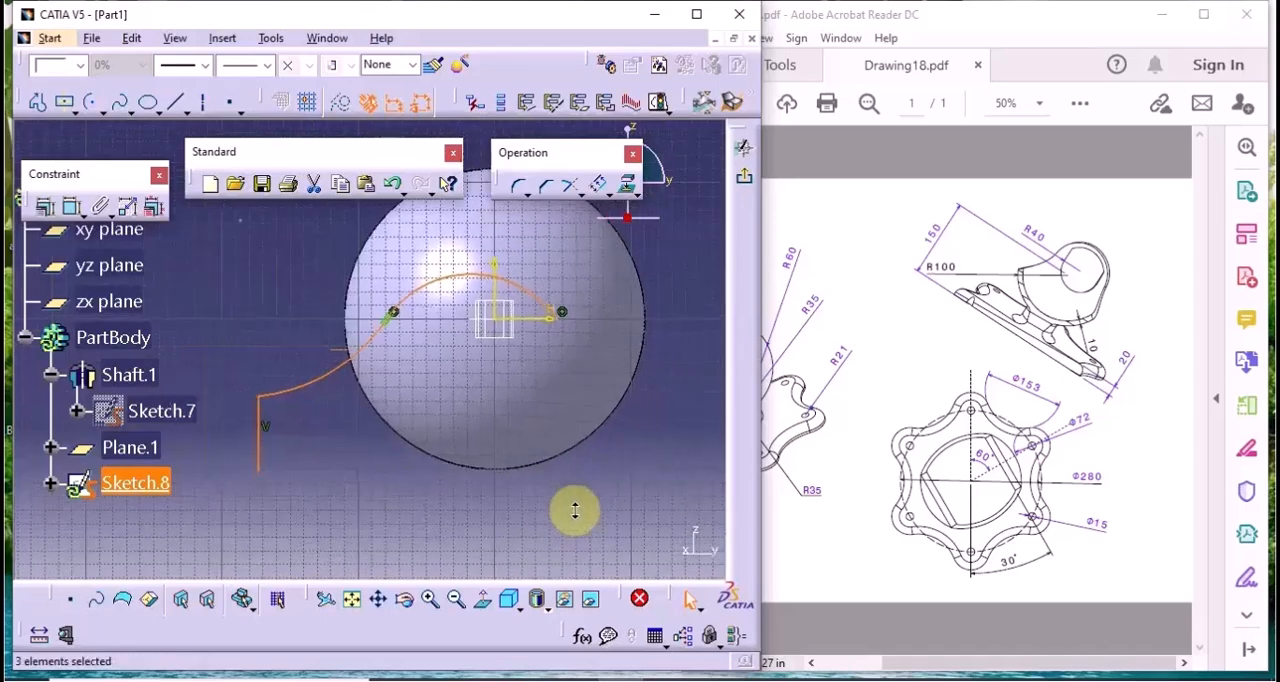
Mirror the vertical line and the outer arc about the sketch's vertical axis
{"action": "left_click", "coordinate": [367, 472]}
{"action": "left_click", "coordinate": [337, 370]}
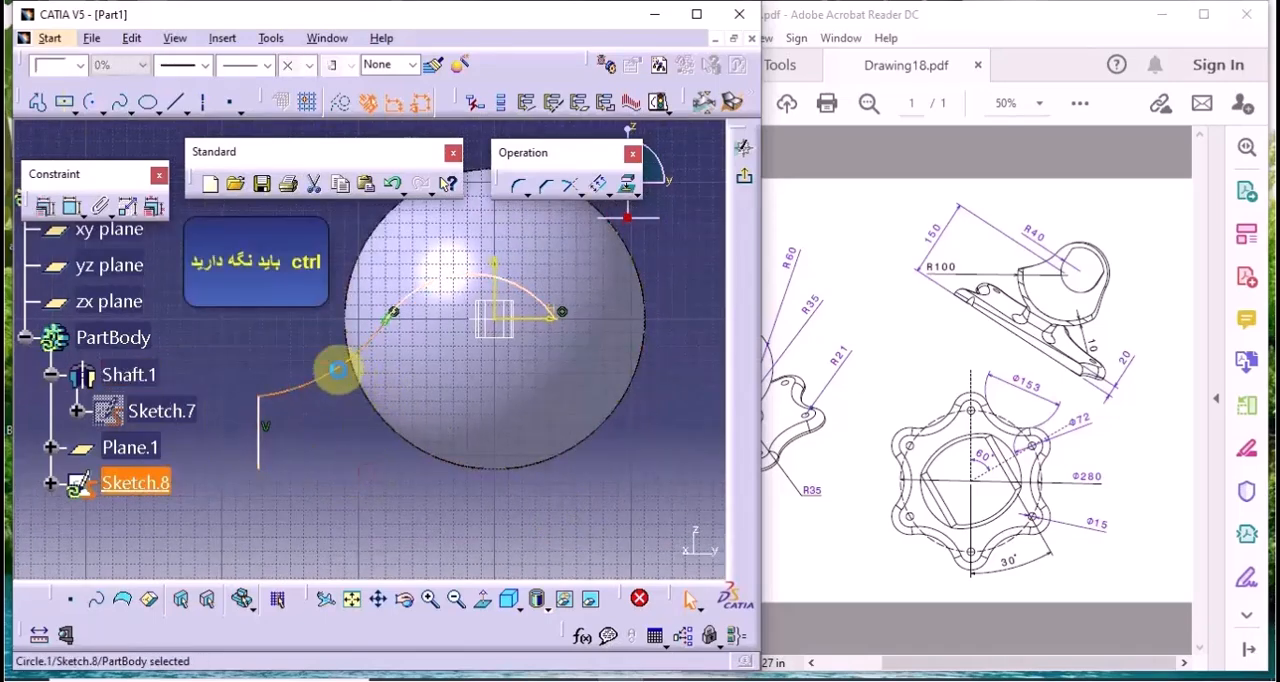
{"action": "left_click", "coordinate": [264, 446], "text": "ctrl"}
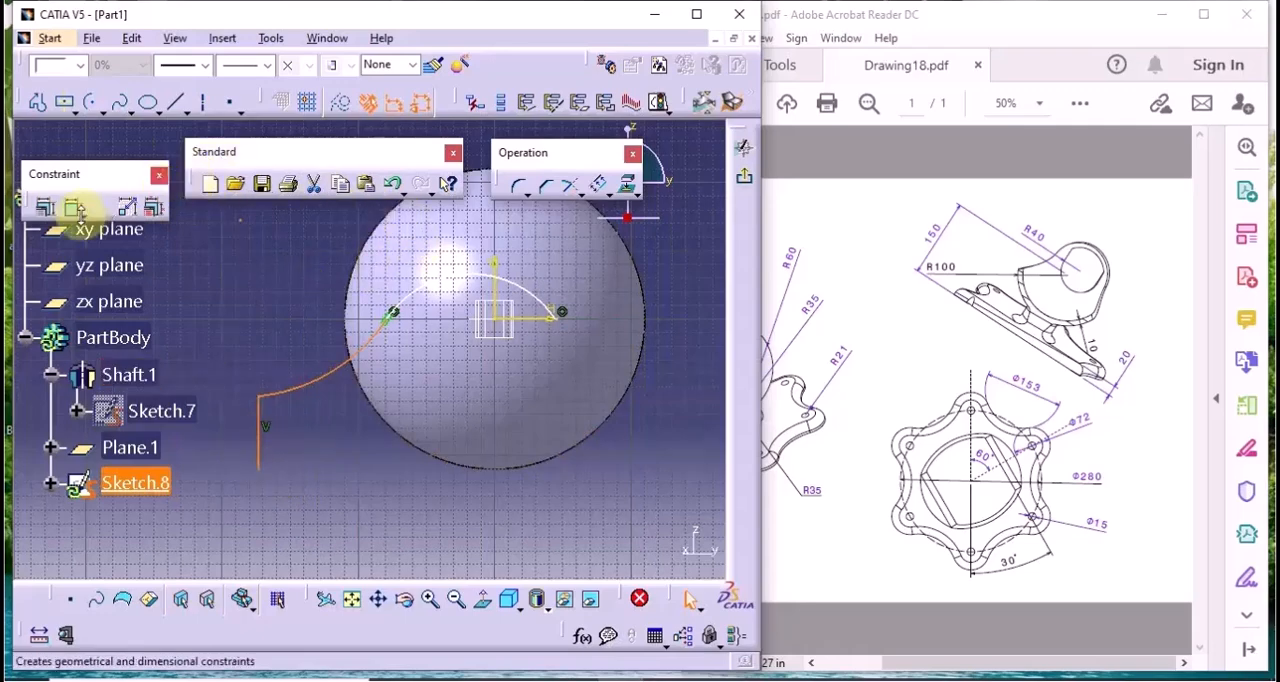
{"action": "left_click", "coordinate": [617, 205]}
{"action": "left_click", "coordinate": [631, 203]}
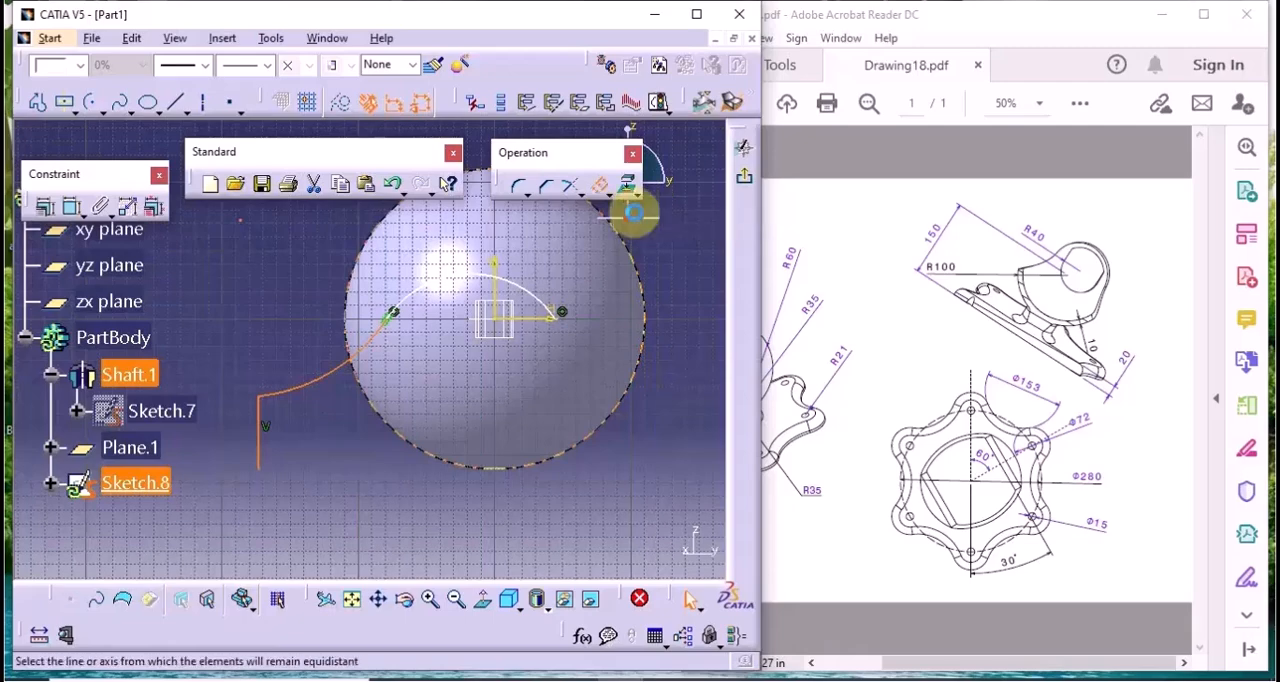
{"action": "left_click", "coordinate": [503, 297]}
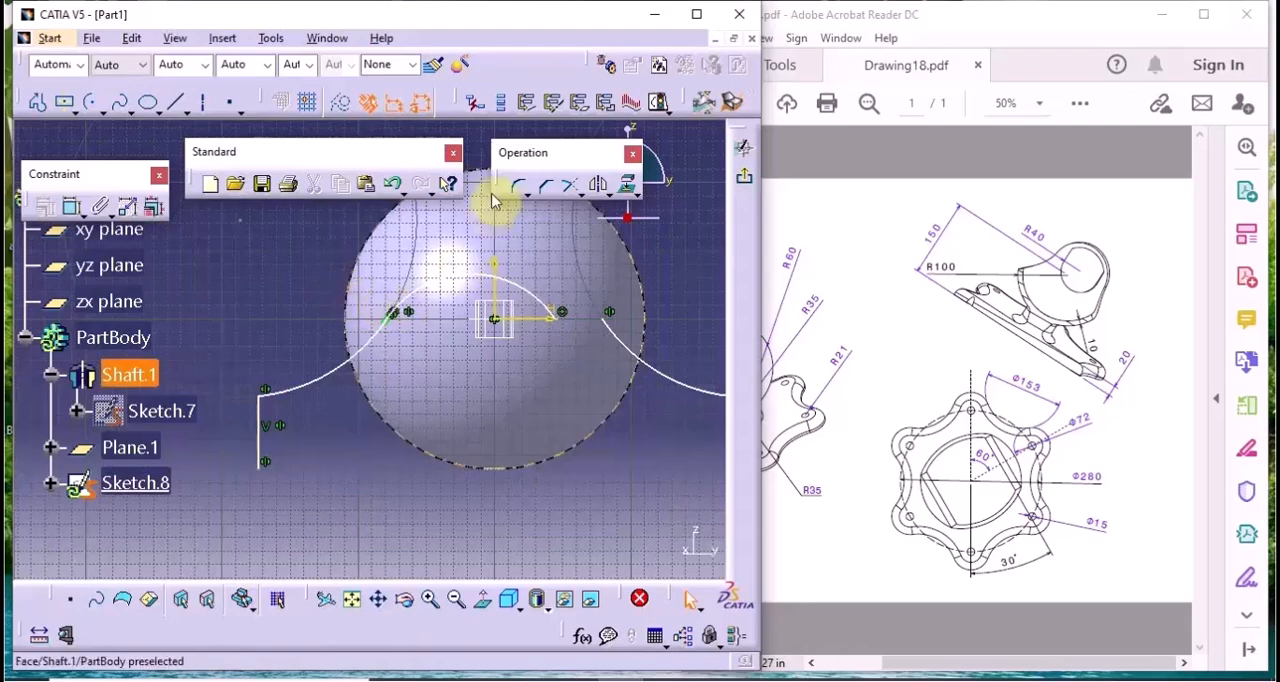
Make the centre arc's free end coincident with the mirrored outer arc's end, and stretch the centre arc upward to widen the profile
{"action": "left_click", "coordinate": [72, 207]}
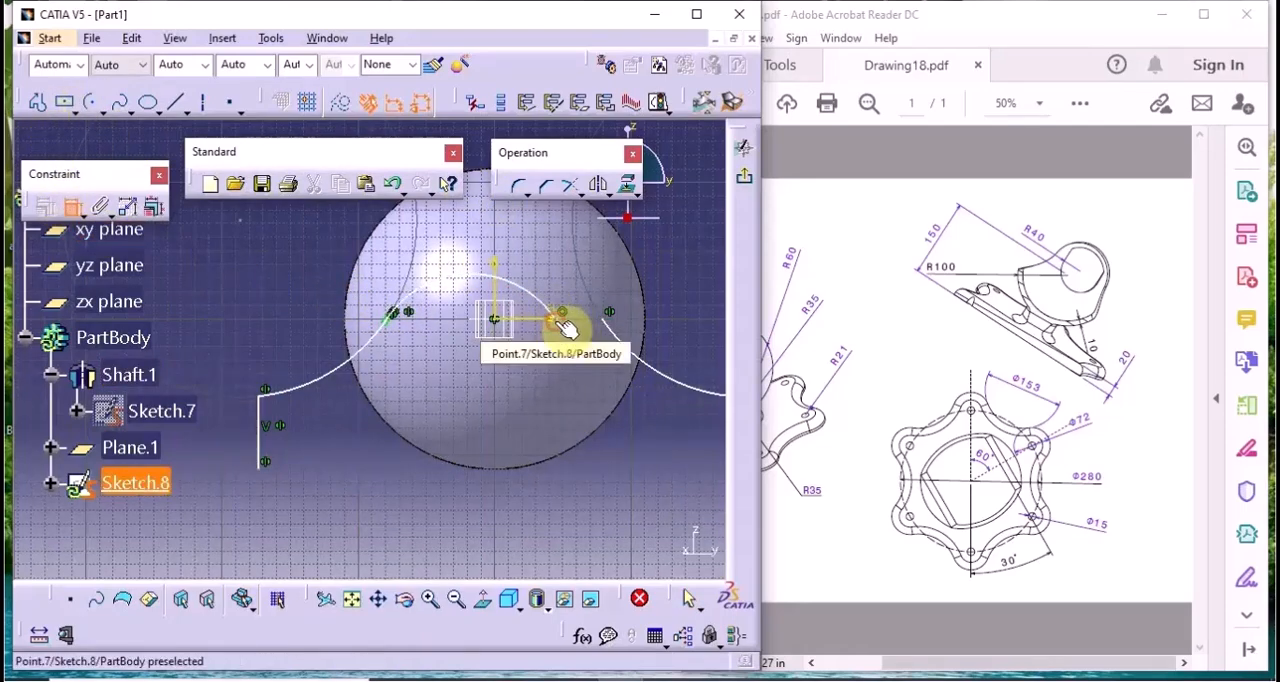
{"action": "left_click", "coordinate": [563, 316]}
{"action": "left_click", "coordinate": [609, 316]}
{"action": "right_click", "coordinate": [634, 284]}
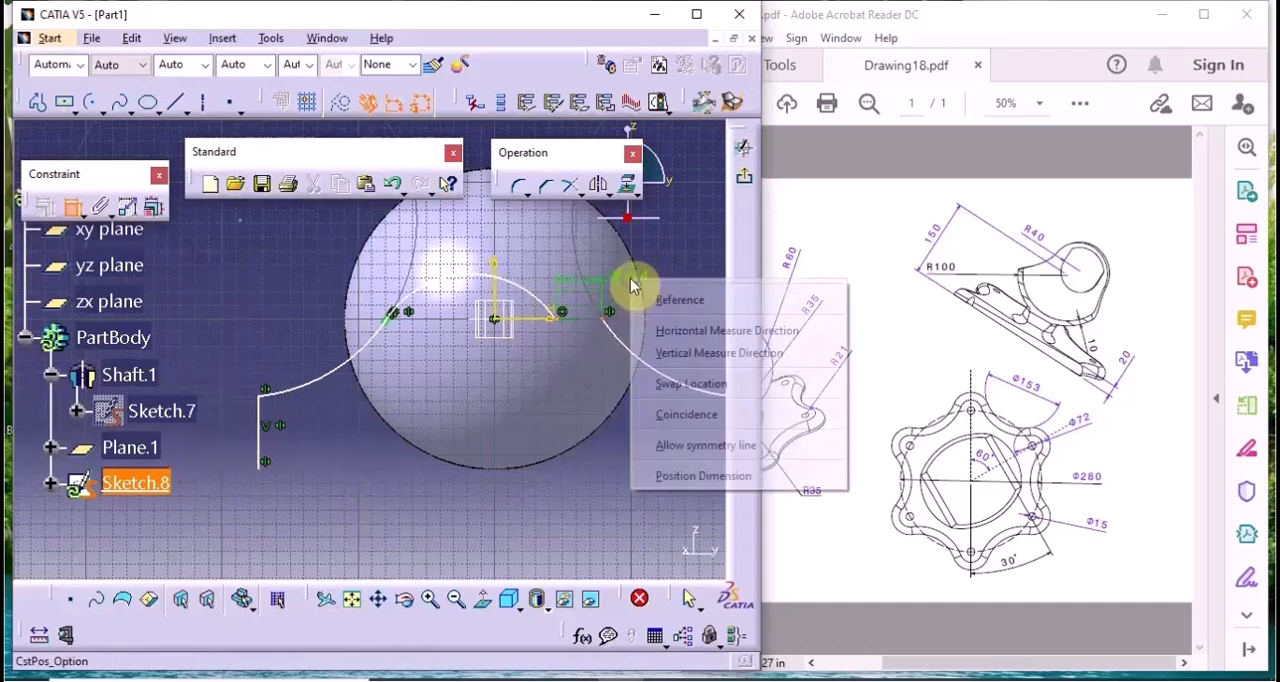
{"action": "left_click", "coordinate": [666, 415]}
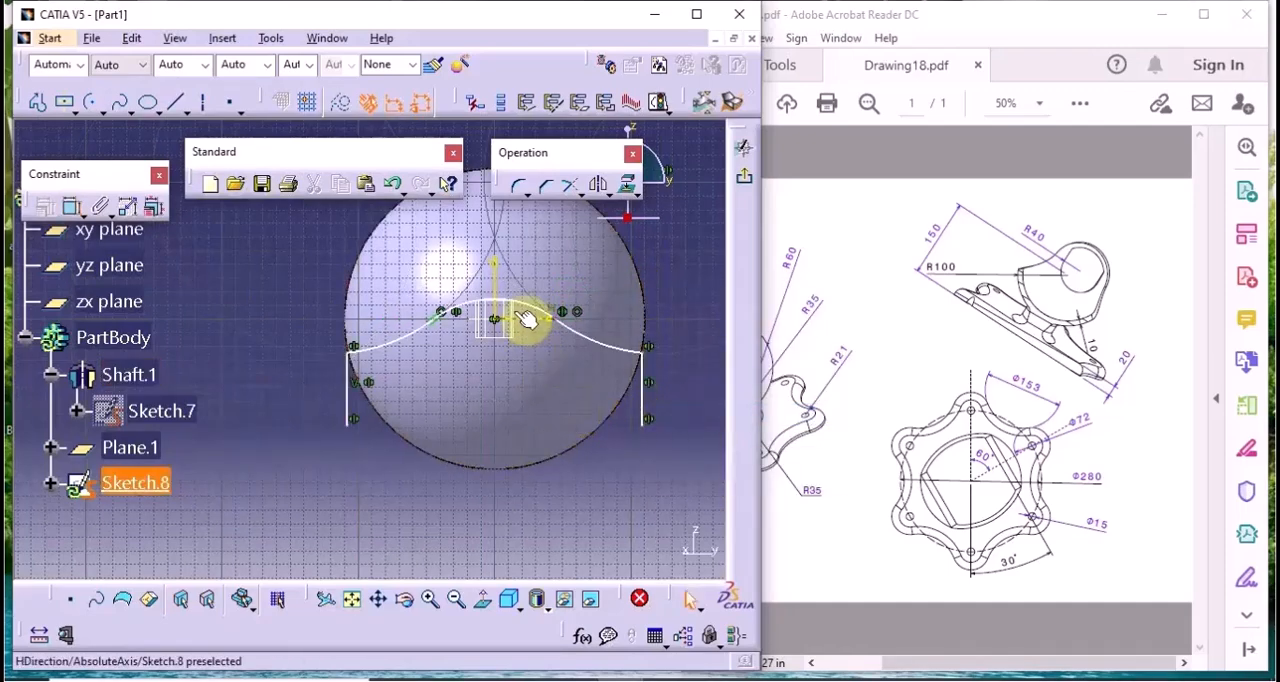
{"action": "left_click_drag", "start_coordinate": [519, 306], "coordinate": [504, 268]}
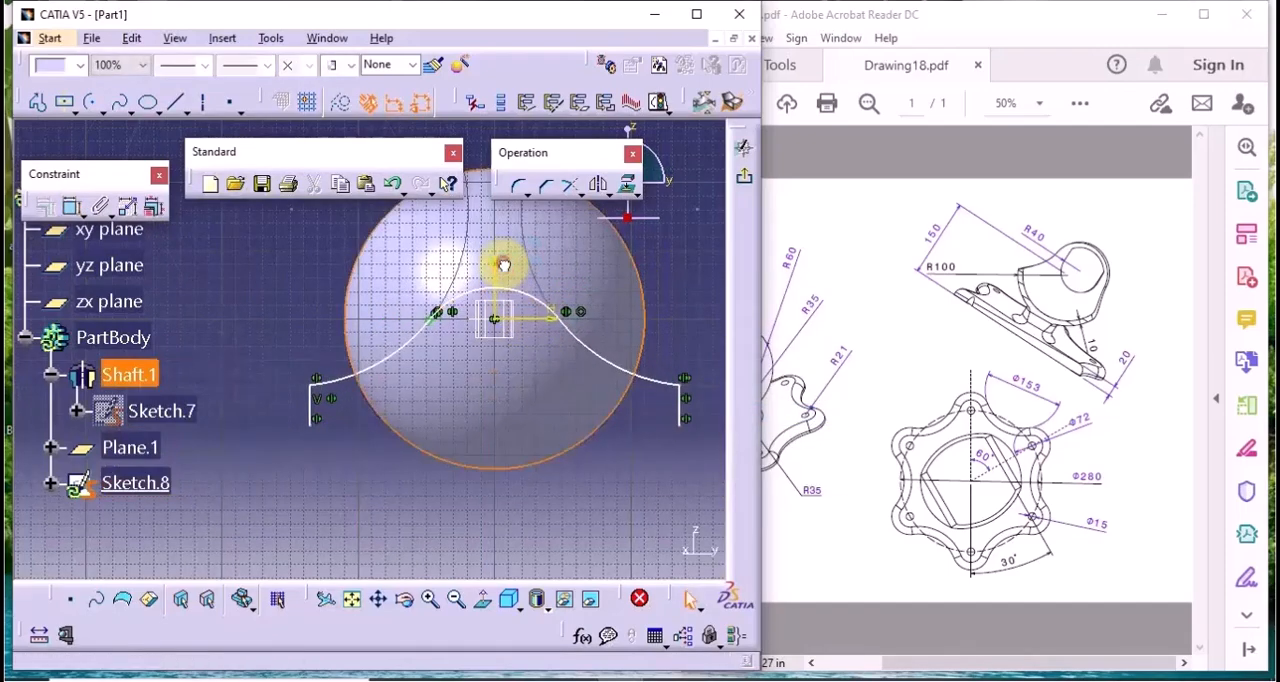
{"action": "left_click", "coordinate": [681, 340]}
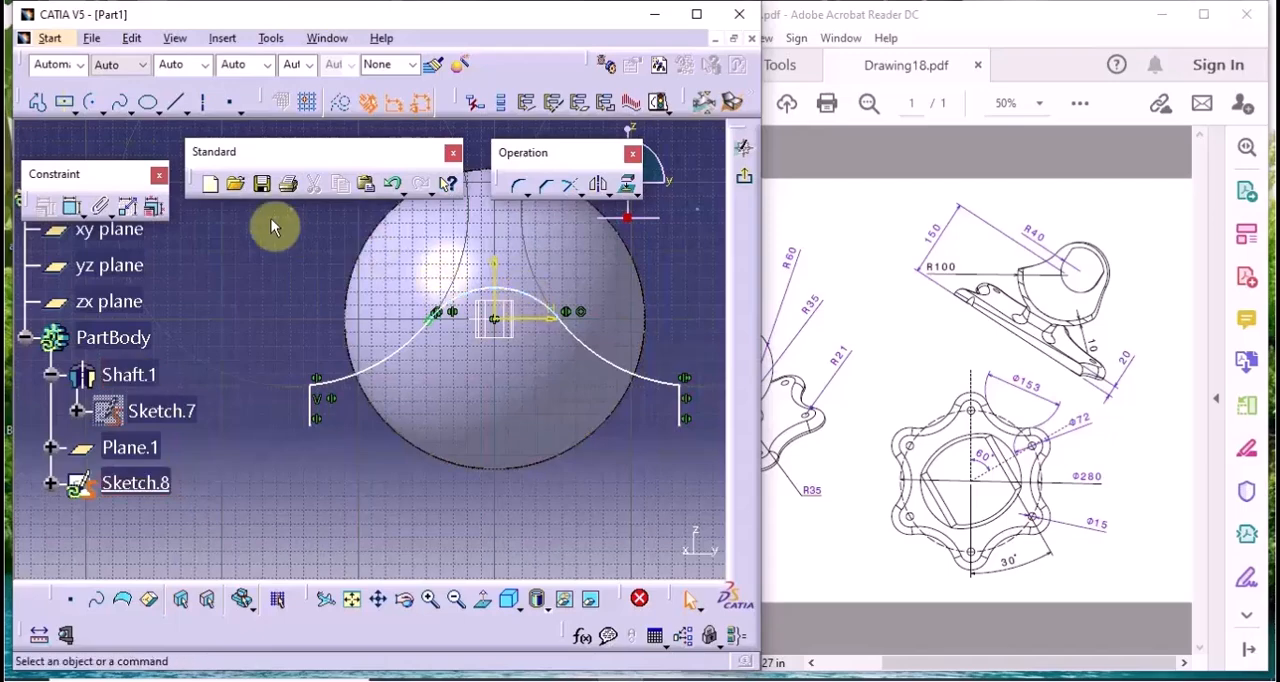
Add radius dimensions to the centre arc and the original outer arc
{"action": "left_click", "coordinate": [73, 207]}
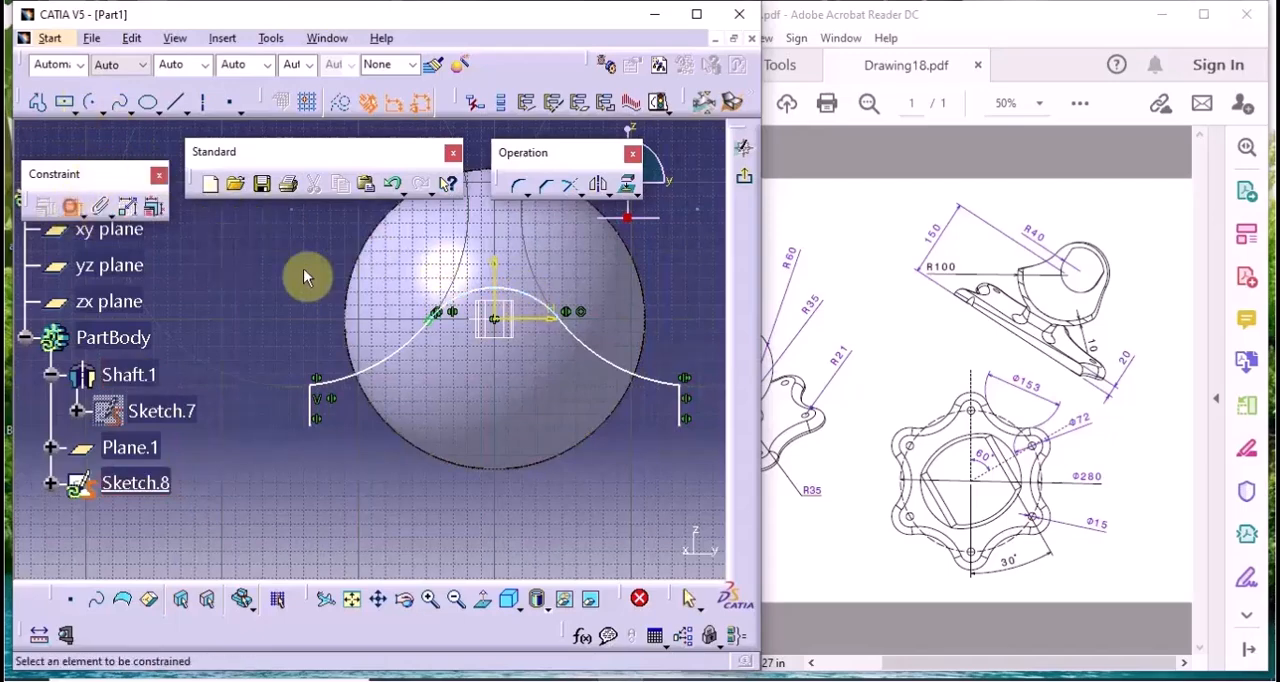
{"action": "left_click", "coordinate": [535, 295]}
{"action": "left_click", "coordinate": [648, 236]}
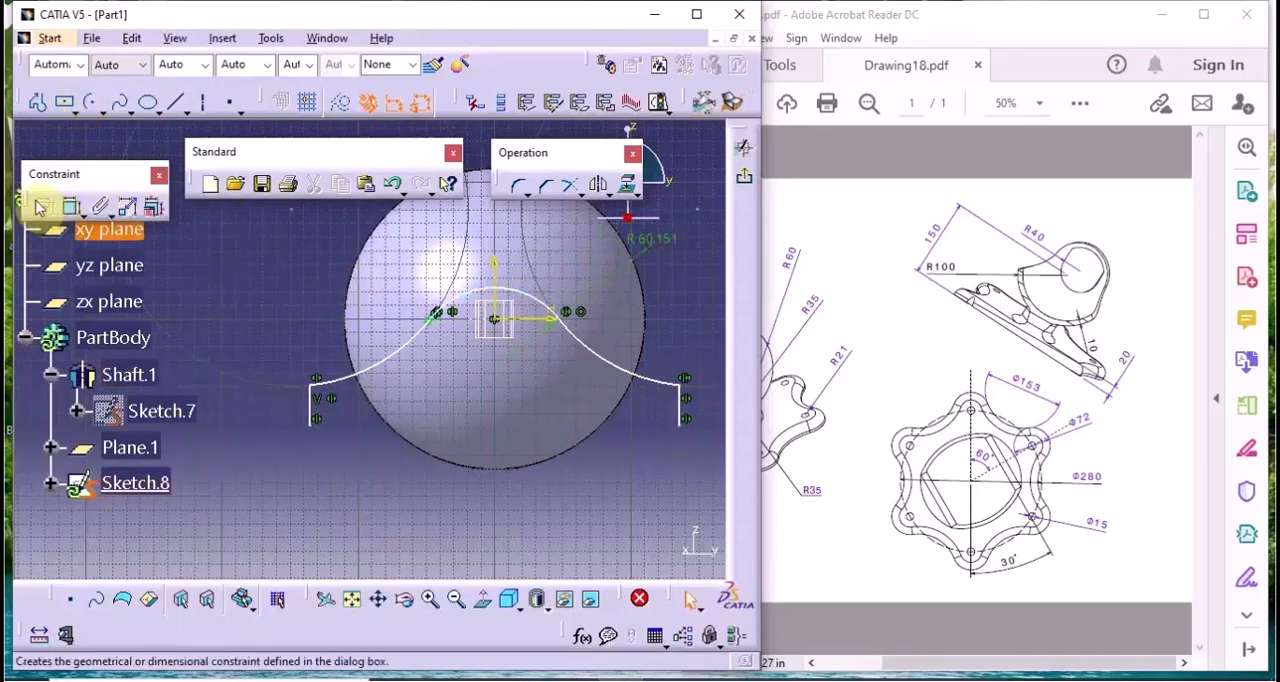
{"action": "left_click", "coordinate": [73, 207]}
{"action": "left_click", "coordinate": [398, 365]}
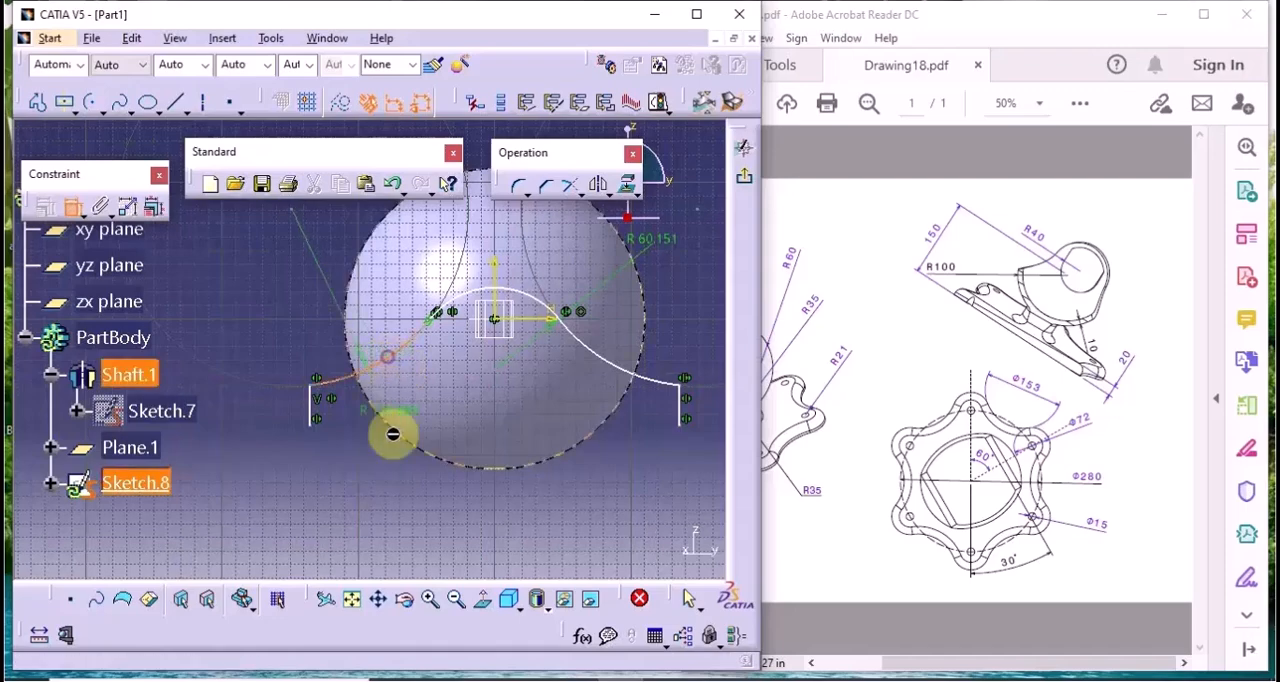
{"action": "left_click", "coordinate": [405, 494]}
Dimension the vertical distance from the original outer arc's centre to the sketch's horizontal axis
{"action": "left_click", "coordinate": [78, 207]}
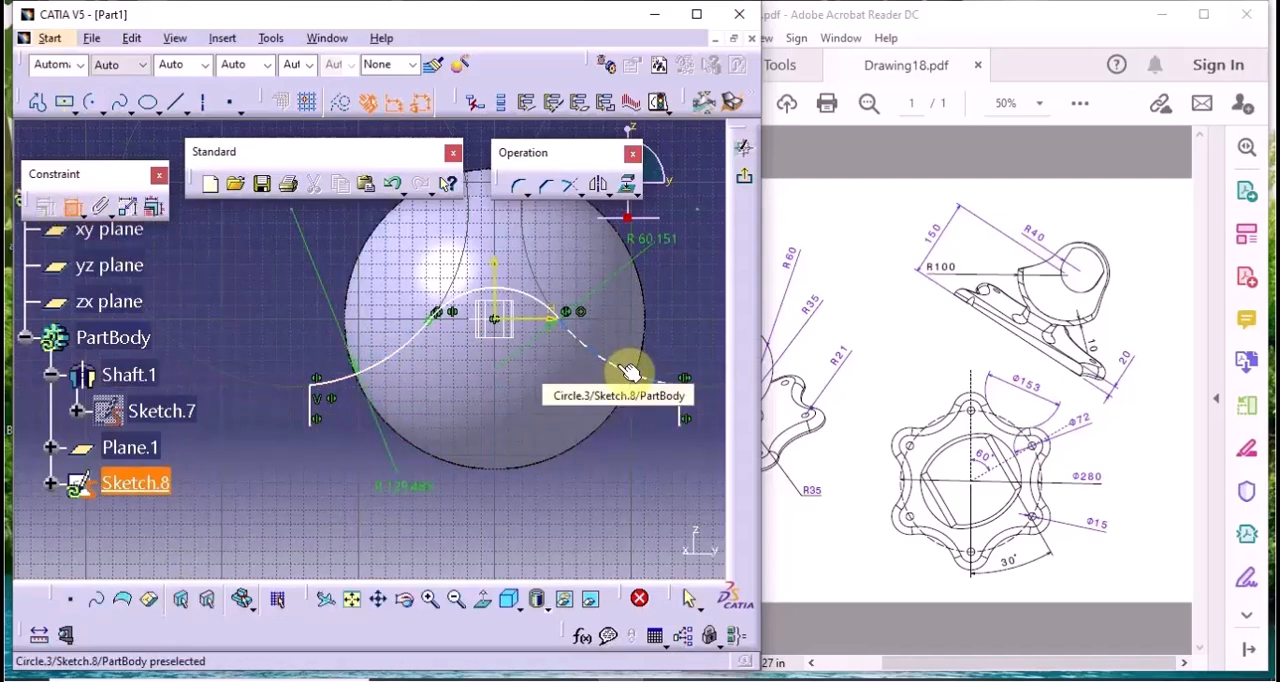
{"action": "middle_click_drag", "start_coordinate": [530, 522], "coordinate": [514, 423]}
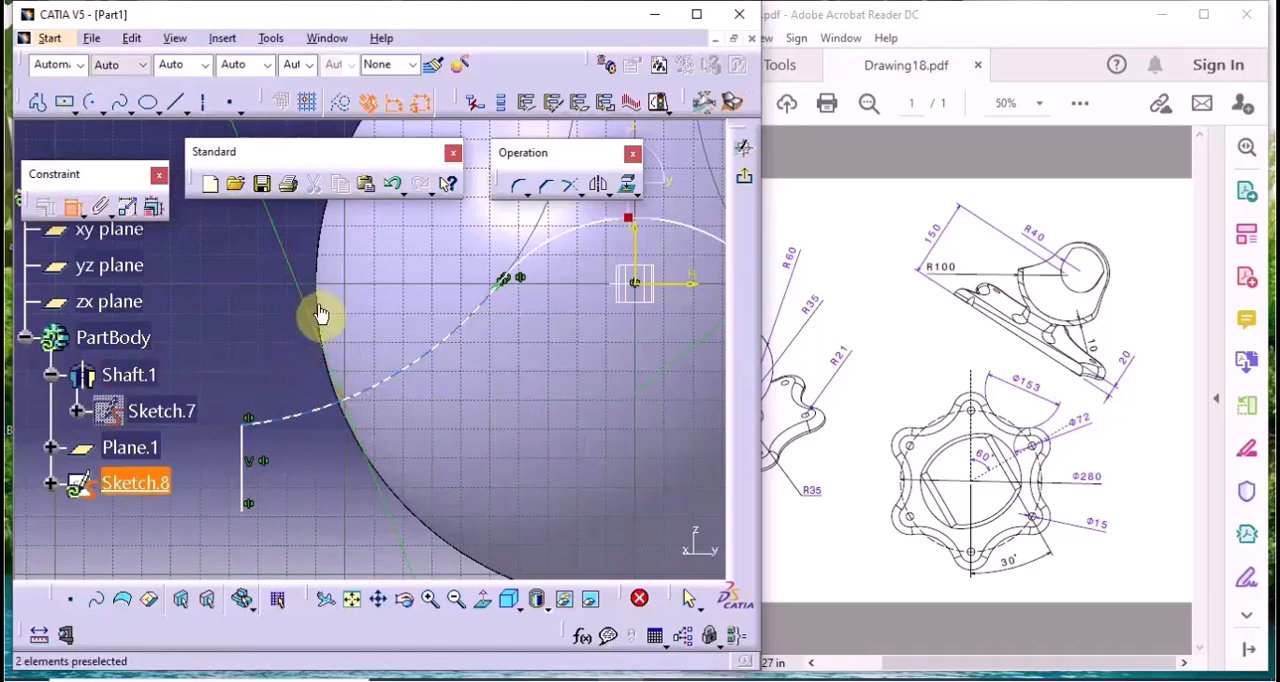
{"action": "mouse_move", "coordinate": [300, 317]}
{"action": "middle_mouse_down"}
{"action": "mouse_move", "coordinate": [357, 423]}
{"action": "mouse_move", "coordinate": [366, 517]}
{"action": "middle_mouse_up"}
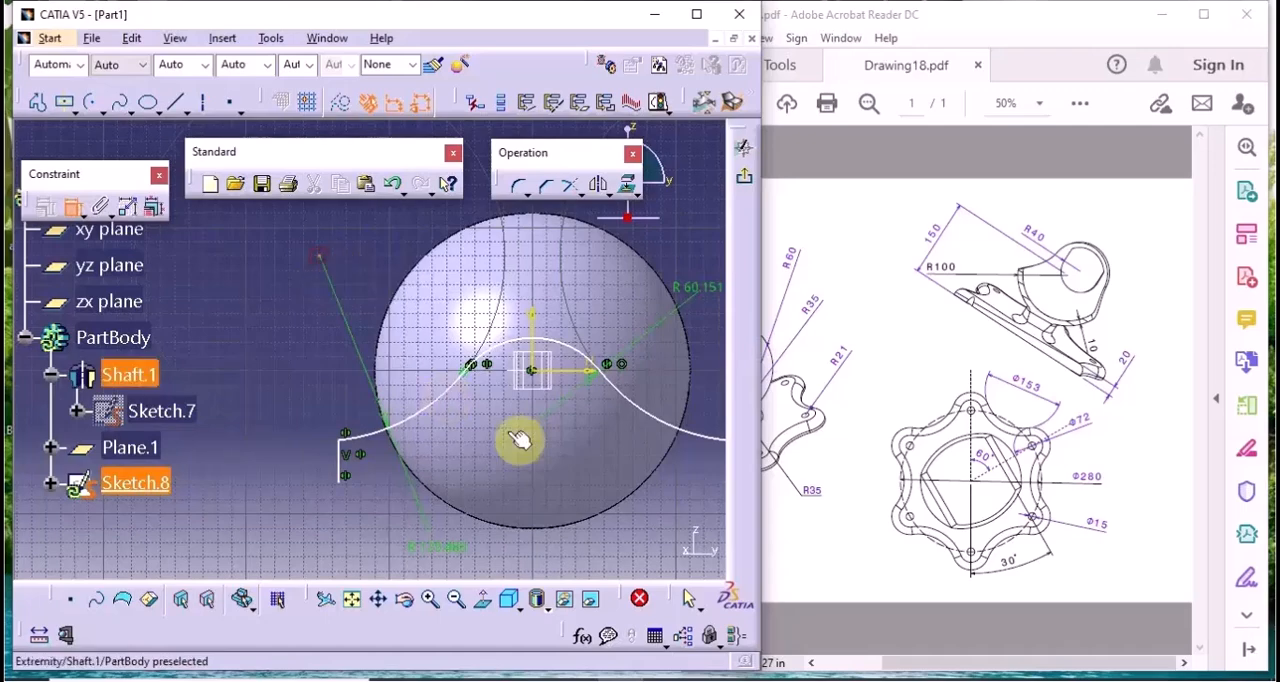
{"action": "left_click", "coordinate": [568, 380]}
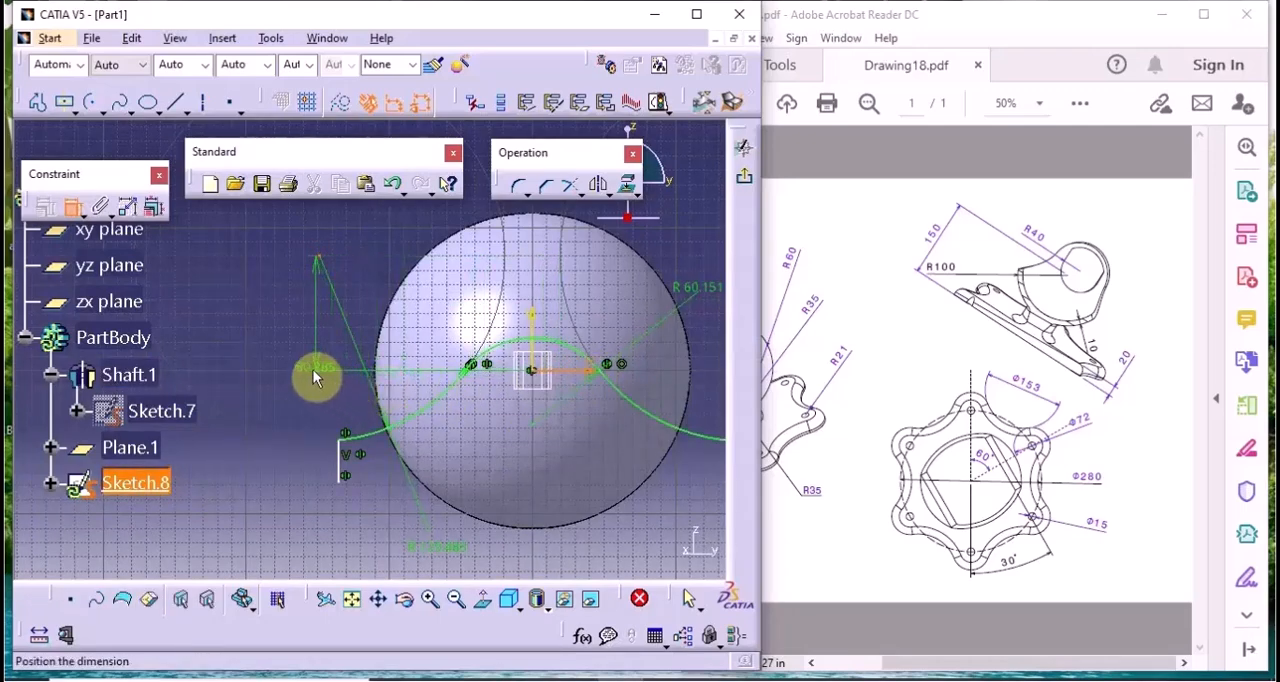
{"action": "left_click", "coordinate": [278, 360]}
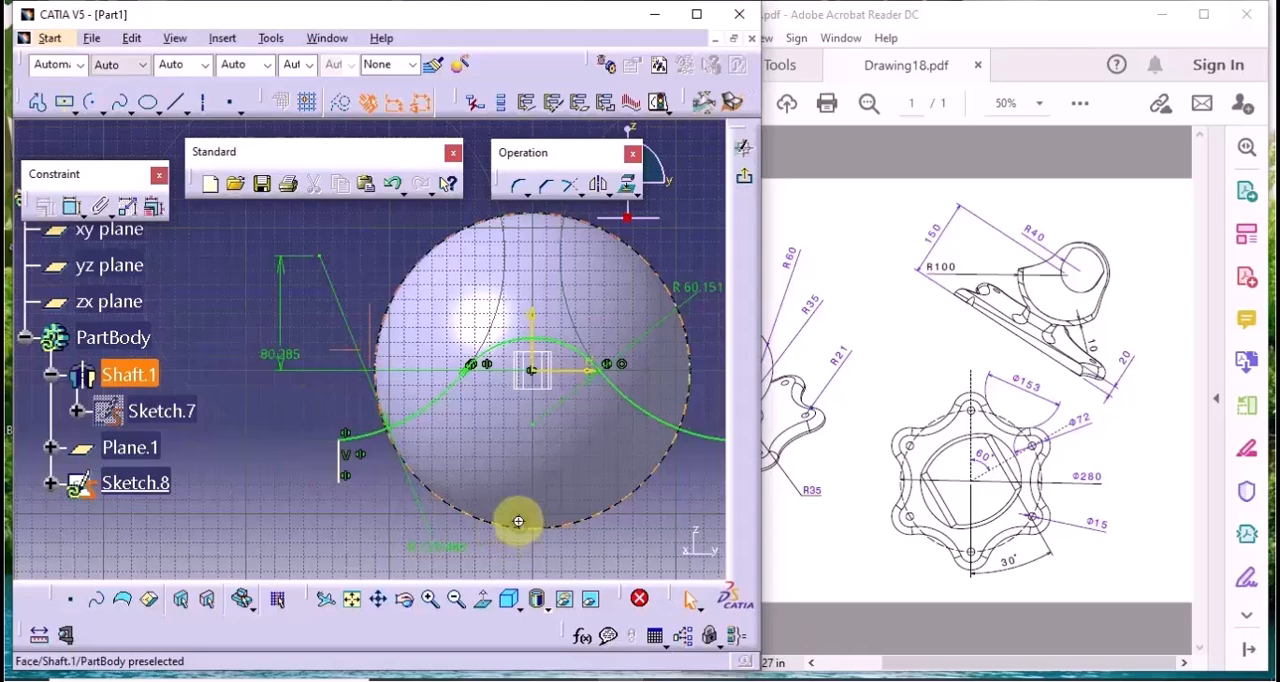
Close the profile with a horizontal line joining the lower ends of the two vertical lines
{"action": "mouse_move", "coordinate": [517, 523]}
{"action": "middle_mouse_down"}
{"action": "mouse_move", "coordinate": [374, 486]}
{"action": "mouse_move", "coordinate": [466, 519]}
{"action": "middle_mouse_up"}
{"action": "left_click", "coordinate": [174, 108]}
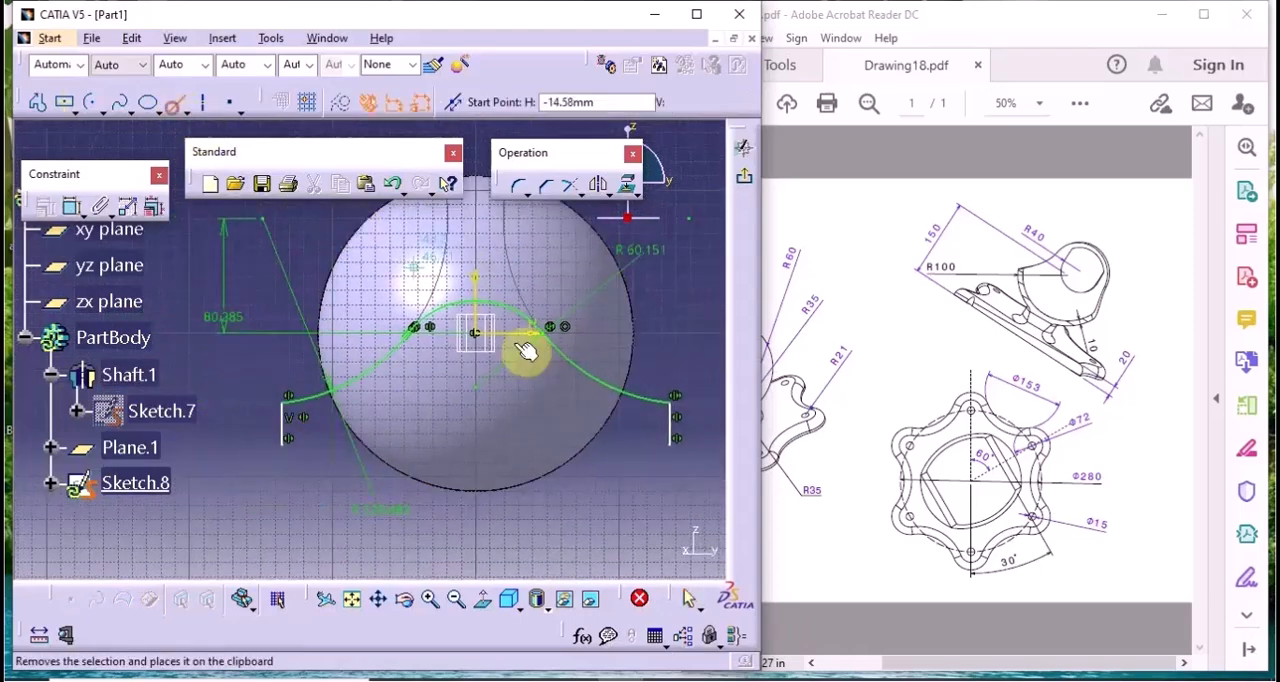
{"action": "left_click", "coordinate": [678, 446]}
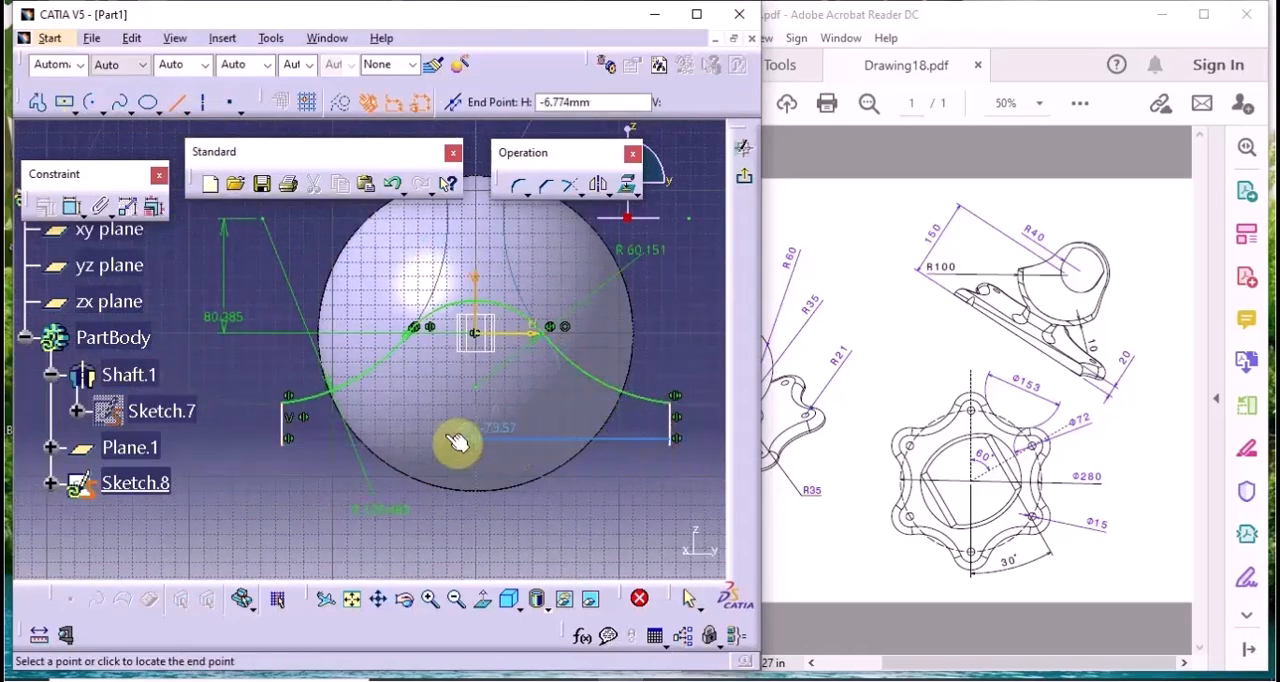
{"action": "left_click", "coordinate": [178, 105]}
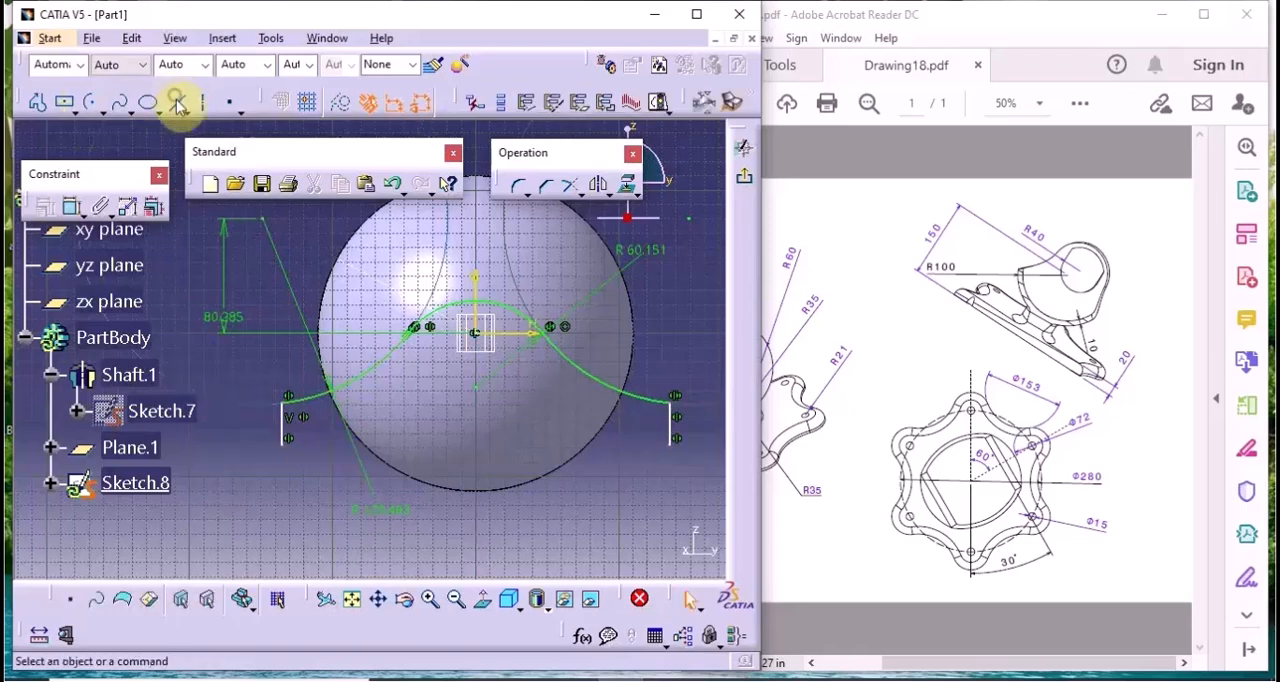
{"action": "left_click", "coordinate": [178, 105]}
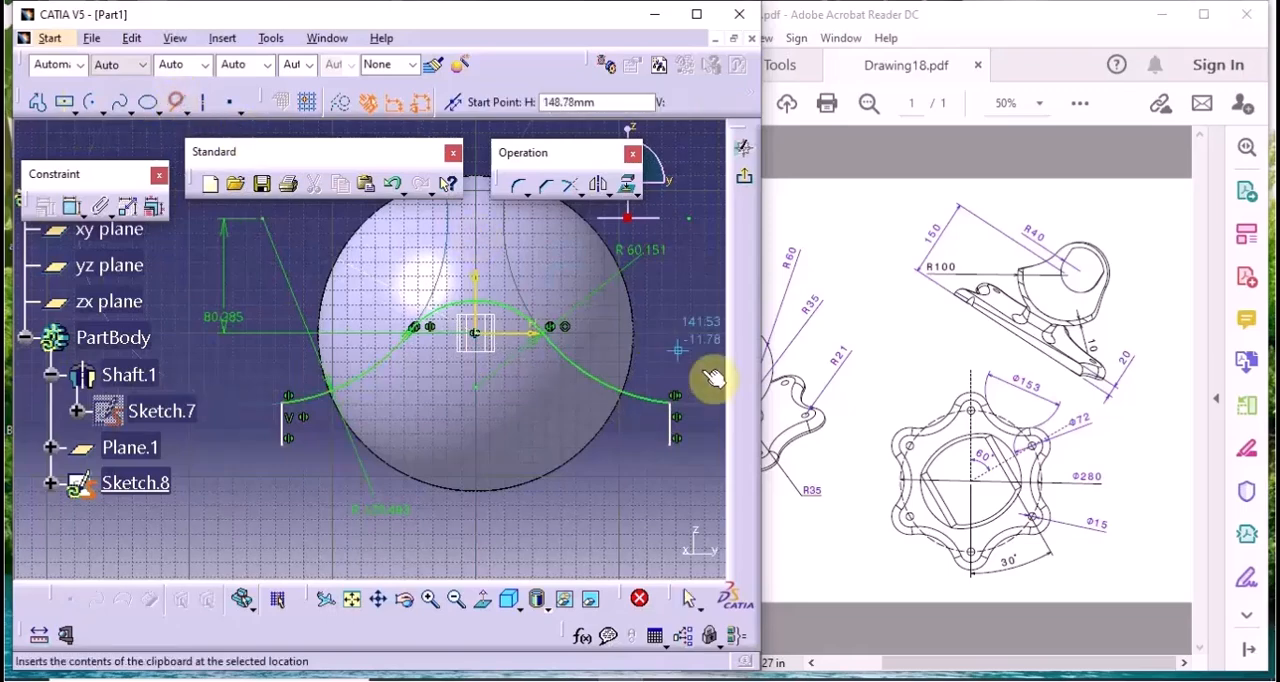
{"action": "left_click", "coordinate": [676, 444]}
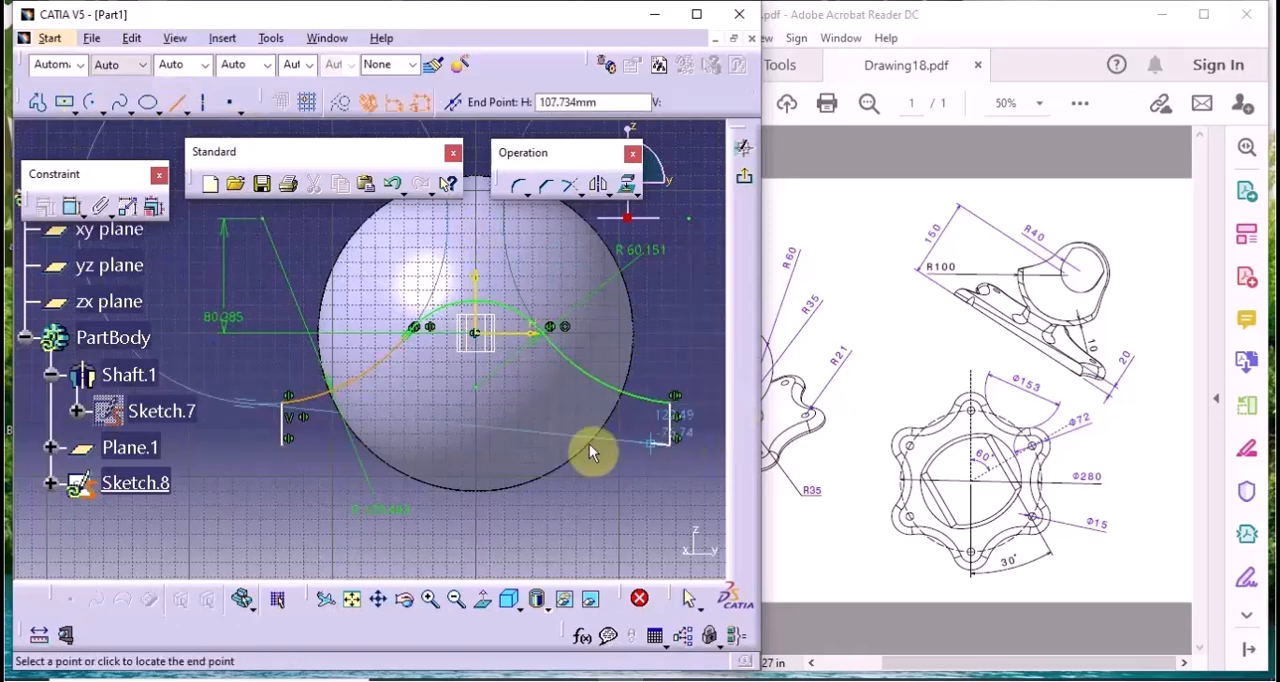
{"action": "left_click", "coordinate": [287, 449]}
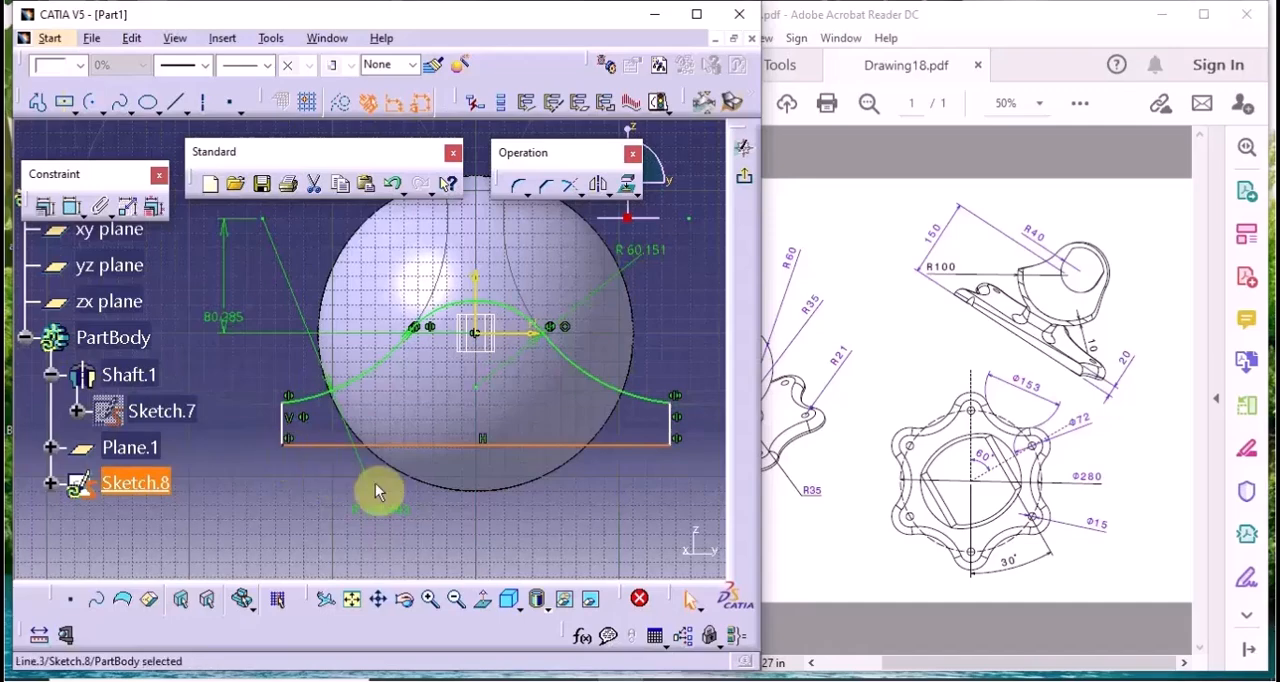
Consult the R60 dimension in Drawing18.pdf and set the centre arc's radius to 60 mm
{"action": "left_click", "coordinate": [815, 664]}
{"action": "left_click", "coordinate": [571, 520]}
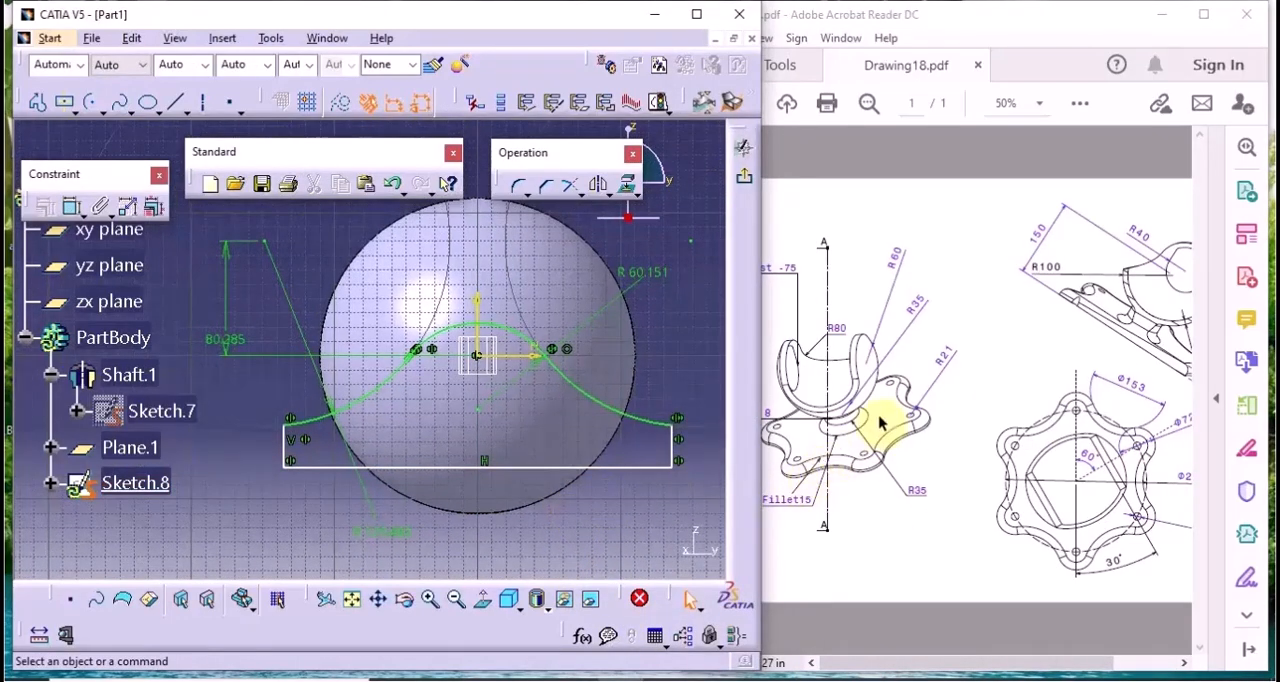
{"action": "left_click", "coordinate": [886, 543]}
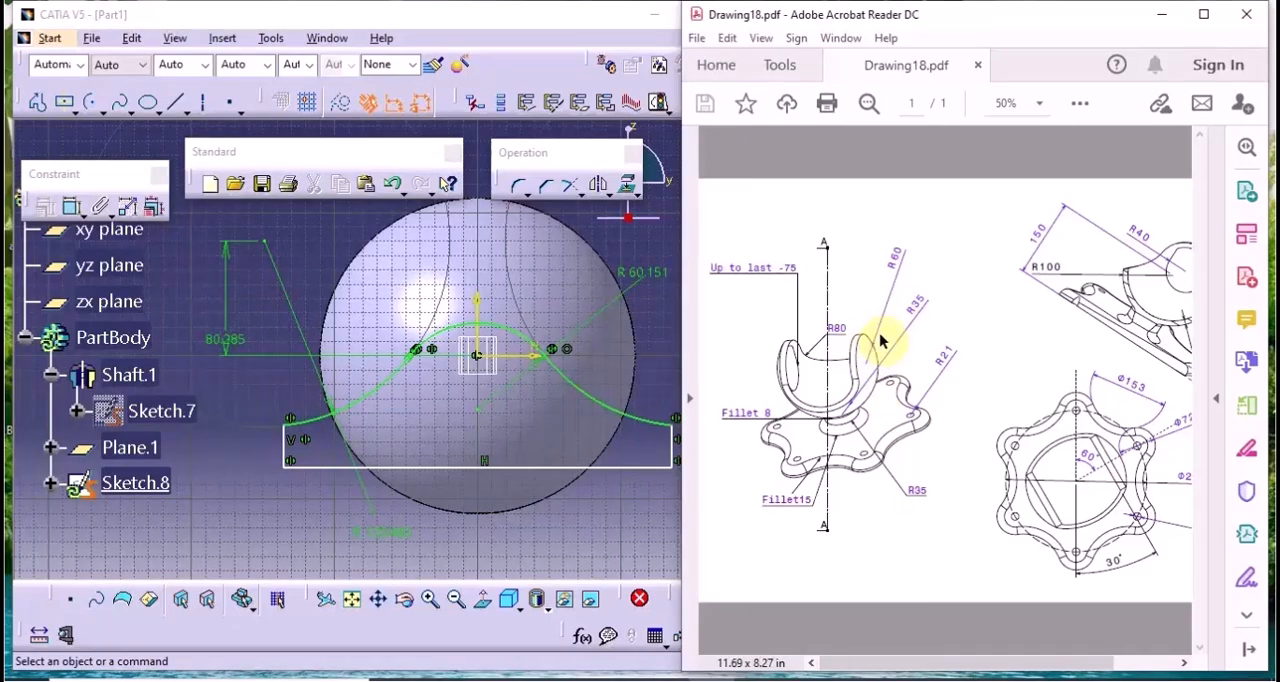
{"action": "double_click", "coordinate": [633, 287]}
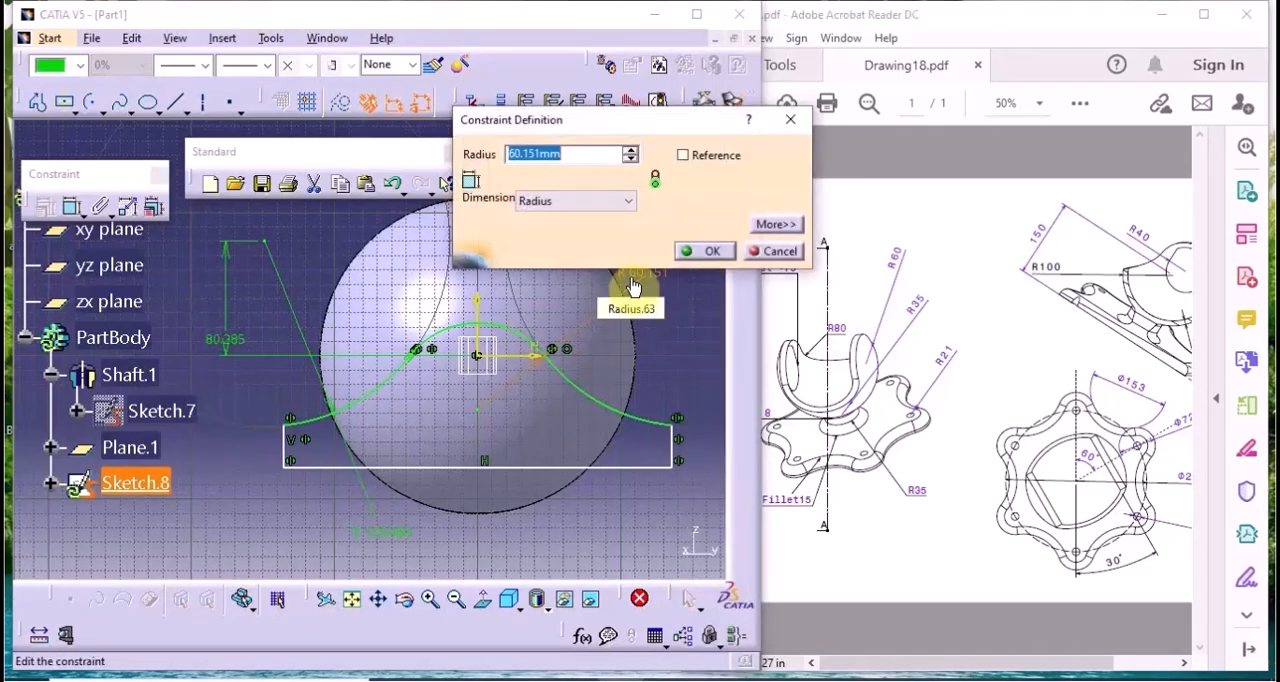
{"action": "type", "text": "60"}
{"action": "key", "text": "Return"}
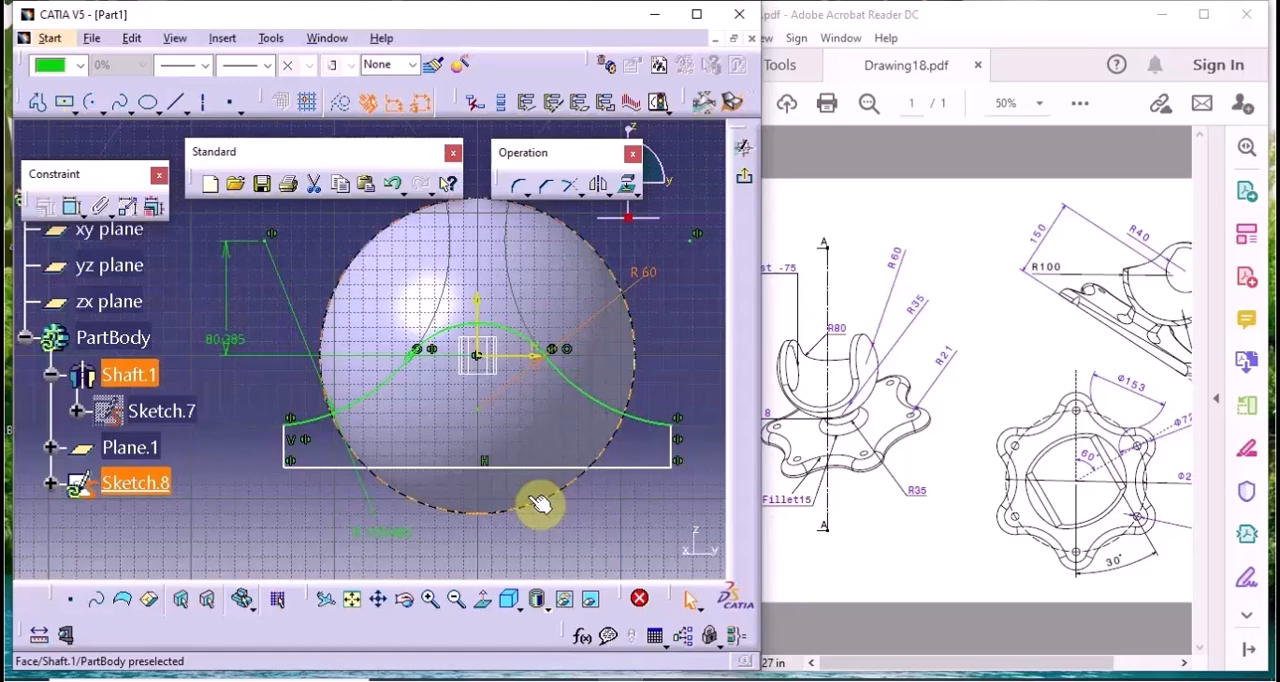
Set the original outer arc's radius to 80 mm, as given in the drawing
{"action": "left_click", "coordinate": [908, 592]}
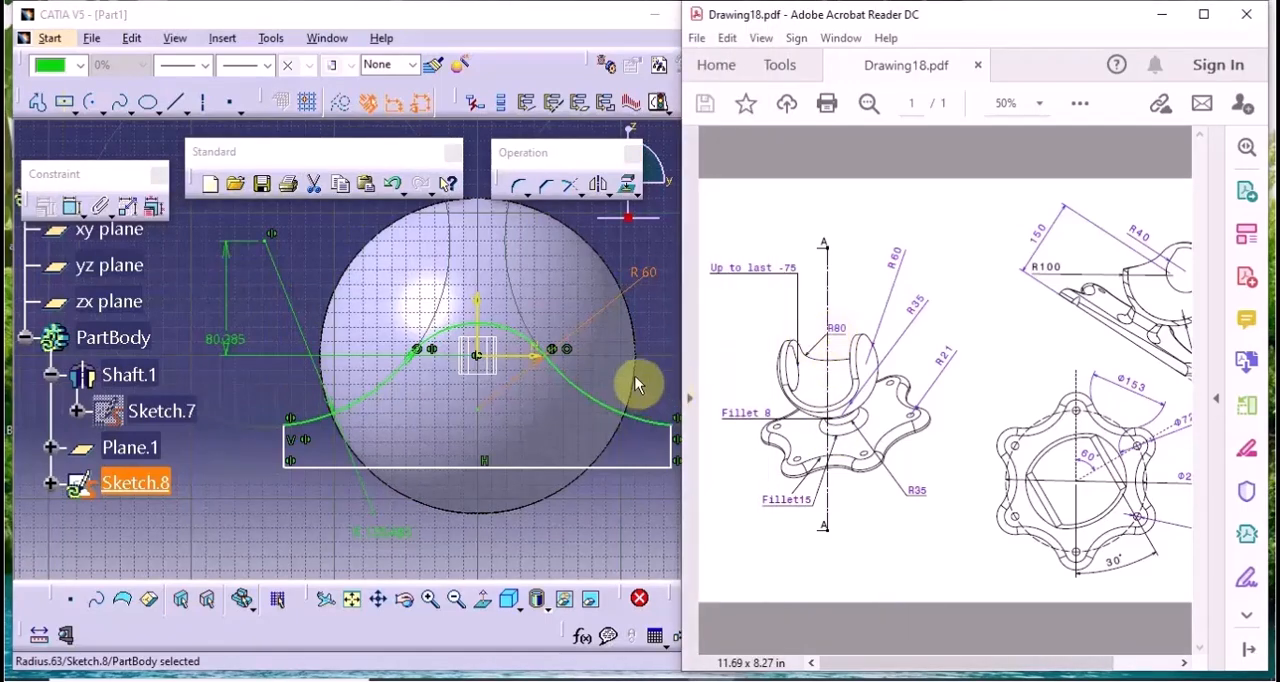
{"action": "double_click", "coordinate": [388, 545]}
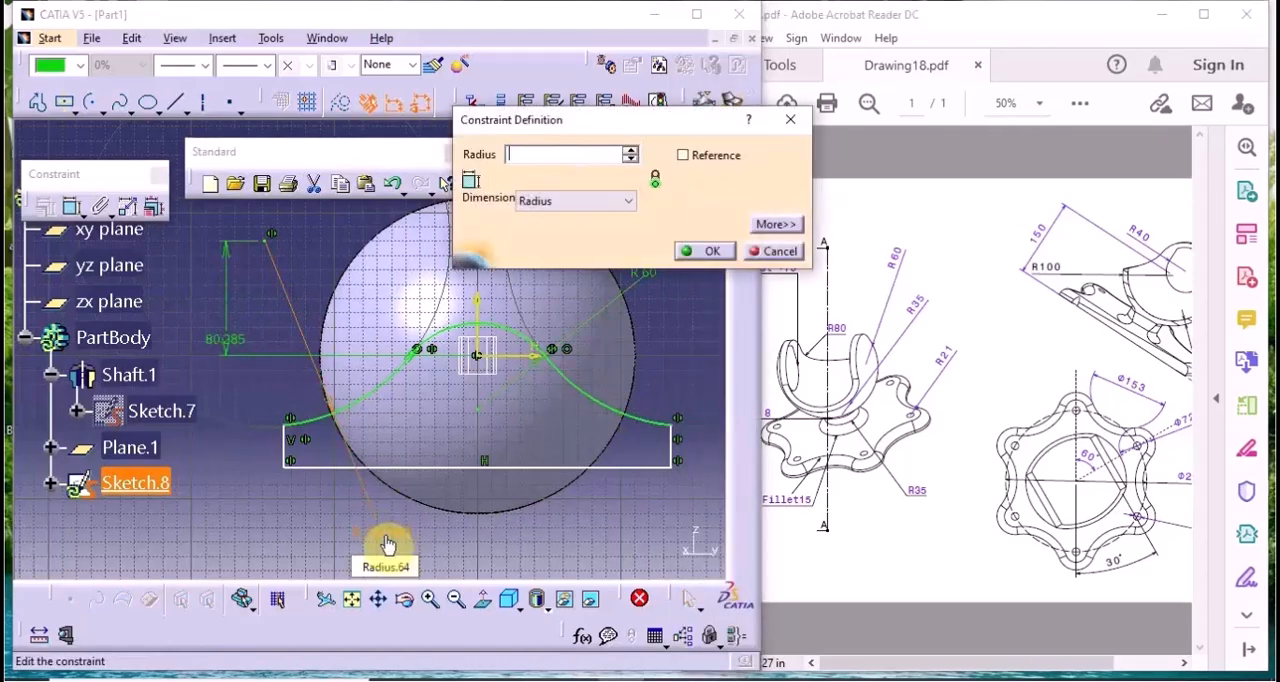
{"action": "type", "text": "80mm"}
{"action": "key", "text": "Return"}
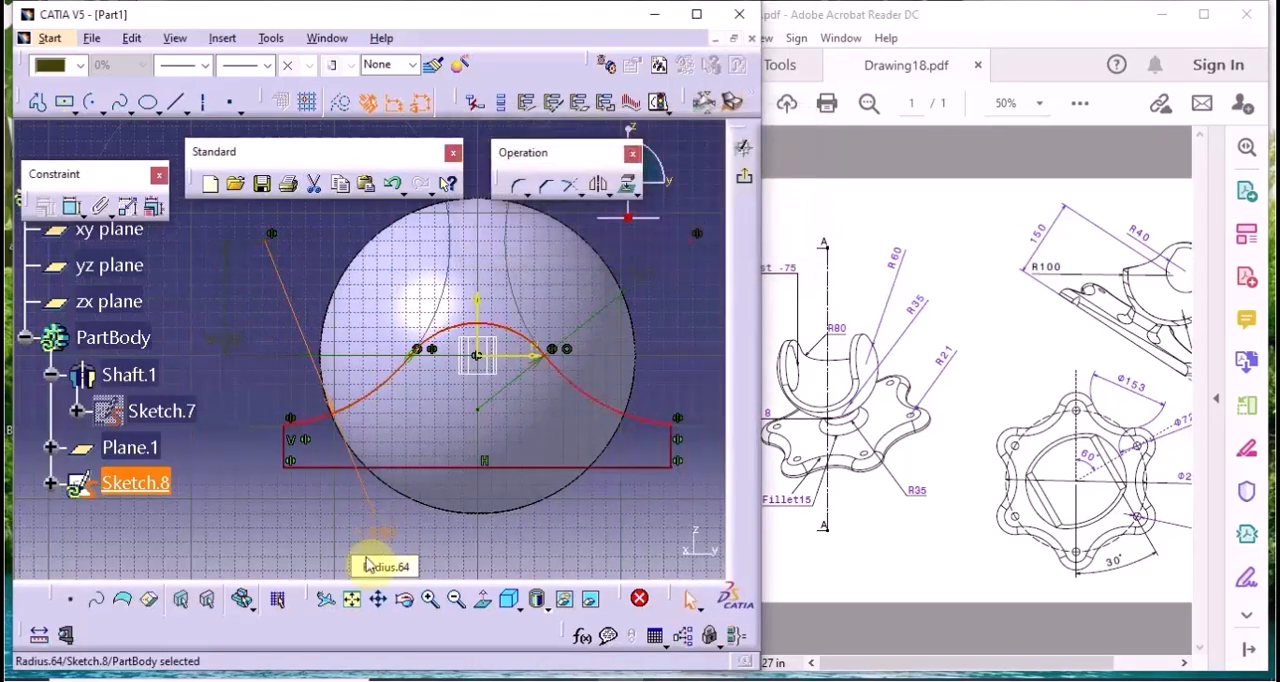
Set the outer arc centre's distance from the horizontal axis to 17 mm, and move the profile's base line down past the shell's lower edge
{"action": "left_click", "coordinate": [990, 662]}
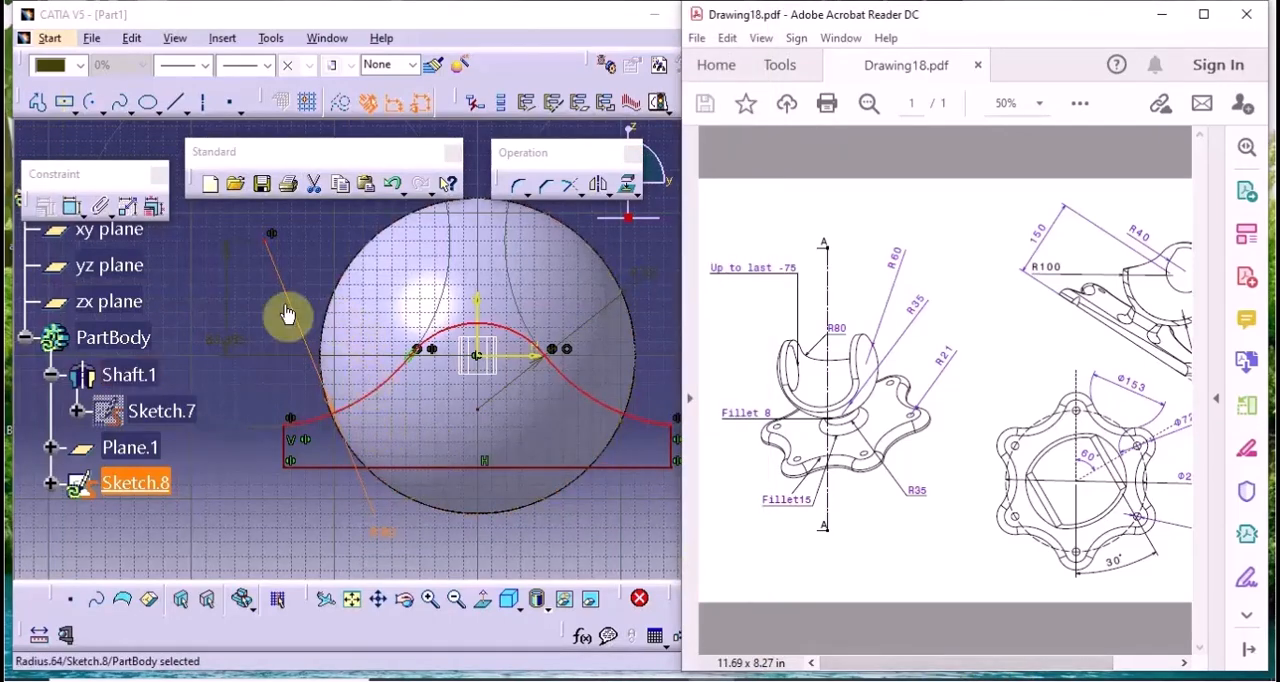
{"action": "left_click", "coordinate": [220, 338]}
{"action": "double_click", "coordinate": [220, 338]}
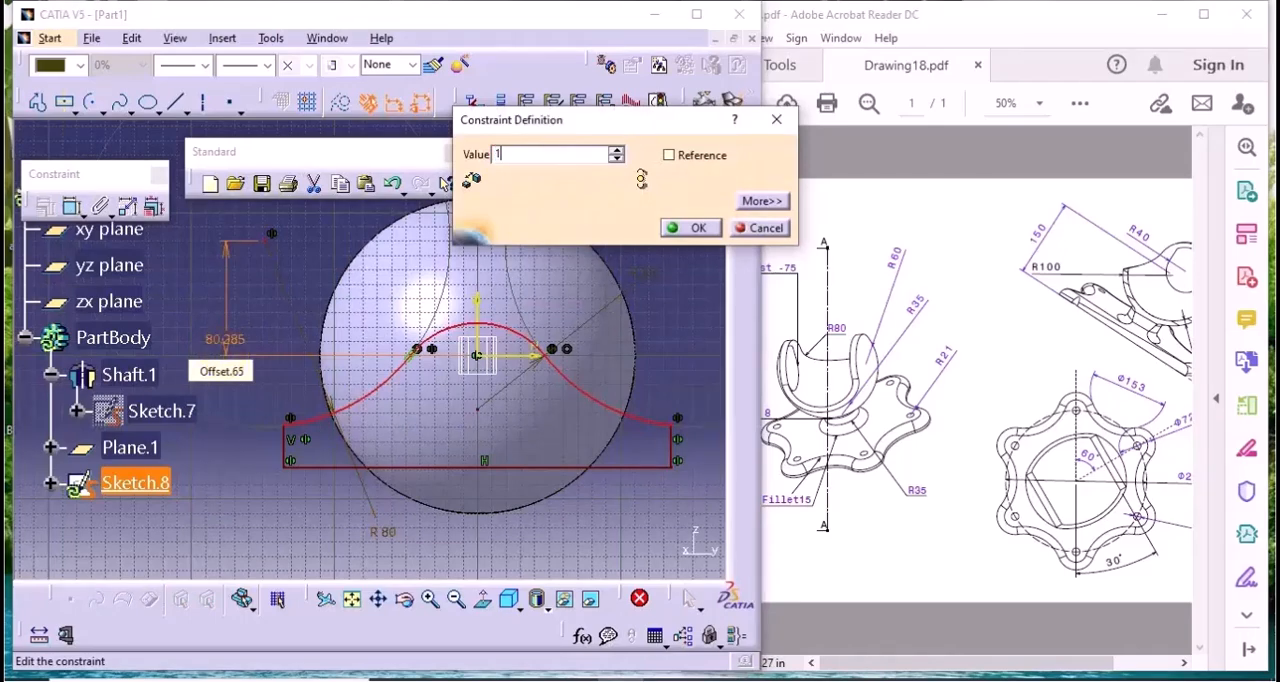
{"action": "key", "text": "Return"}
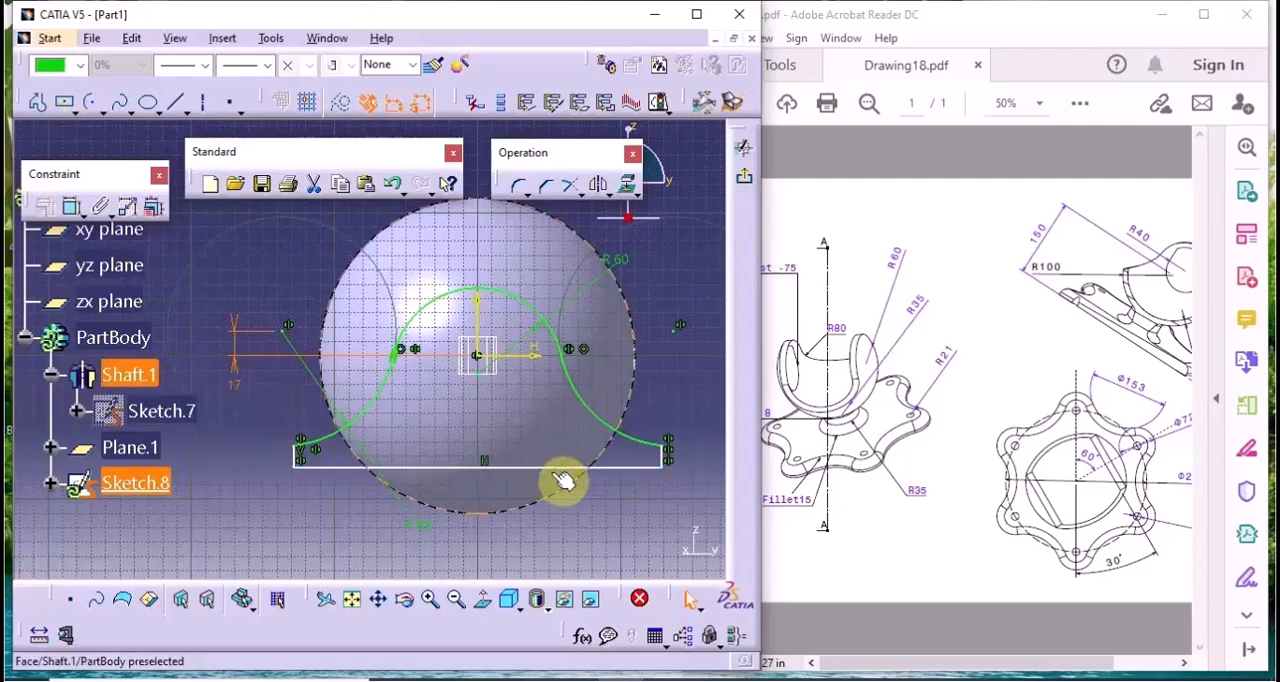
{"action": "mouse_move", "coordinate": [538, 472]}
{"action": "left_mouse_down"}
{"action": "mouse_move", "coordinate": [523, 466]}
{"action": "mouse_move", "coordinate": [533, 540]}
{"action": "left_mouse_up"}
{"action": "left_click", "coordinate": [674, 400]}
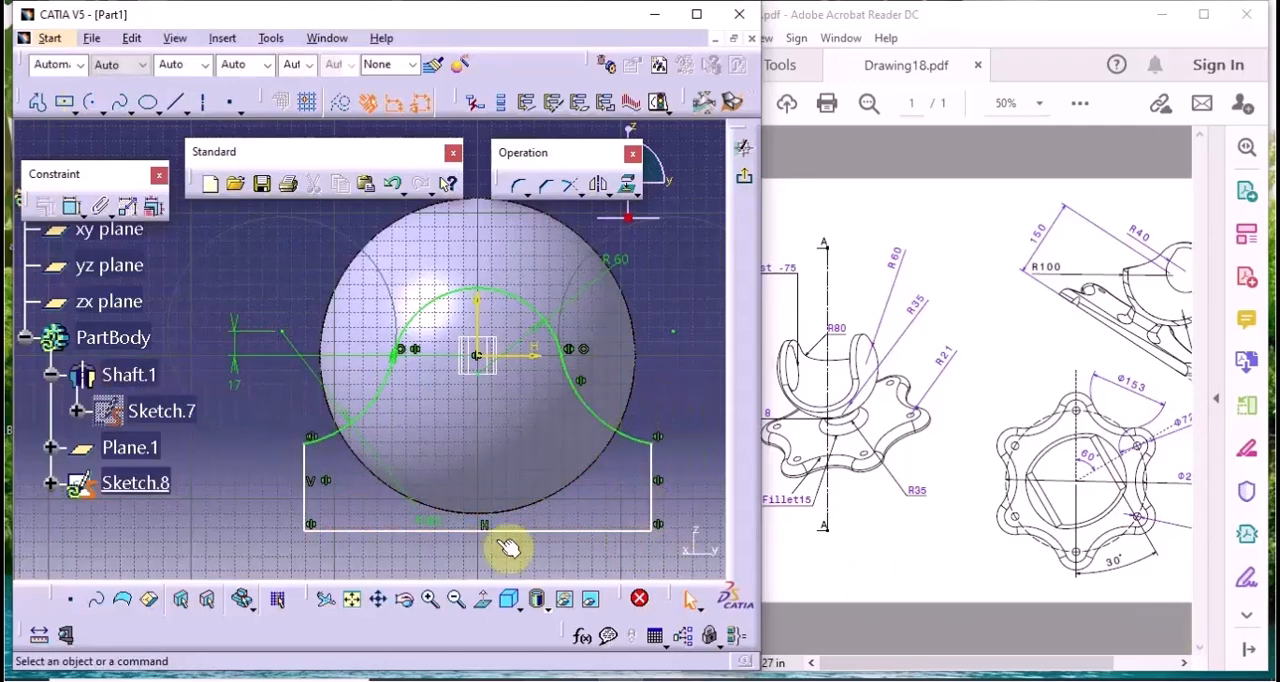
Exit the sketch and cut a pocket from it through the shell with the side reversed, type Up to last and 0 mm offset
{"action": "left_click", "coordinate": [745, 187]}
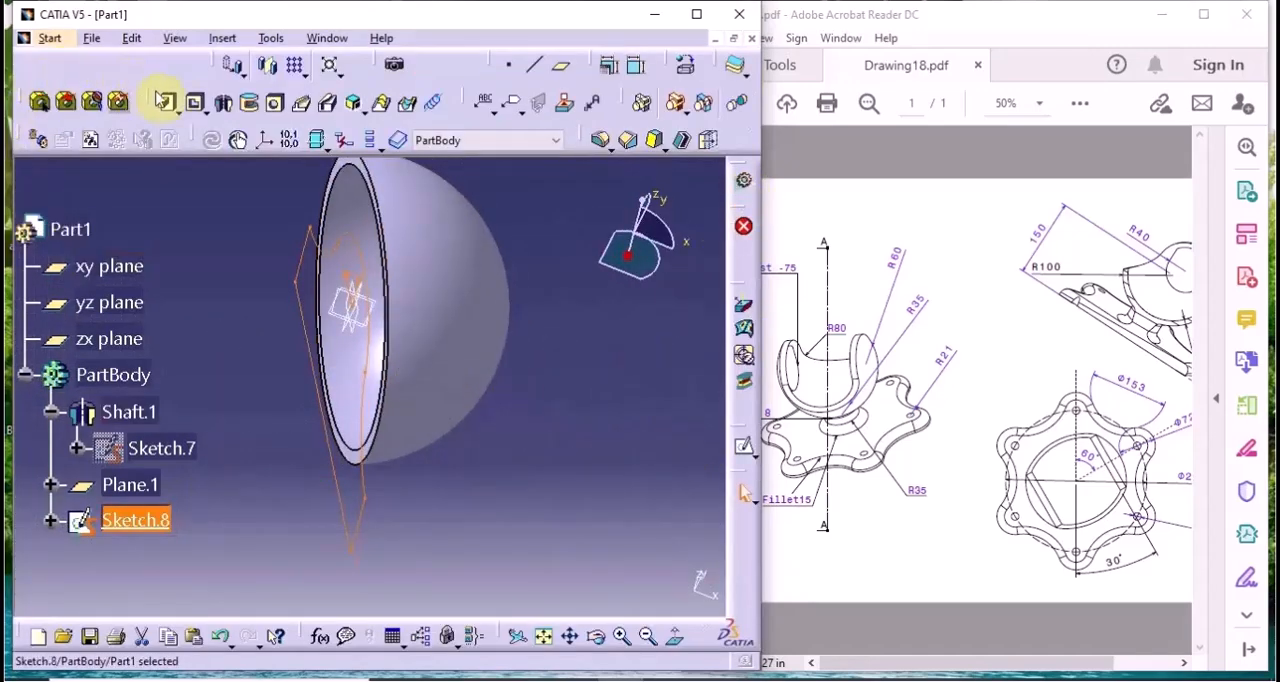
{"action": "left_click", "coordinate": [192, 101]}
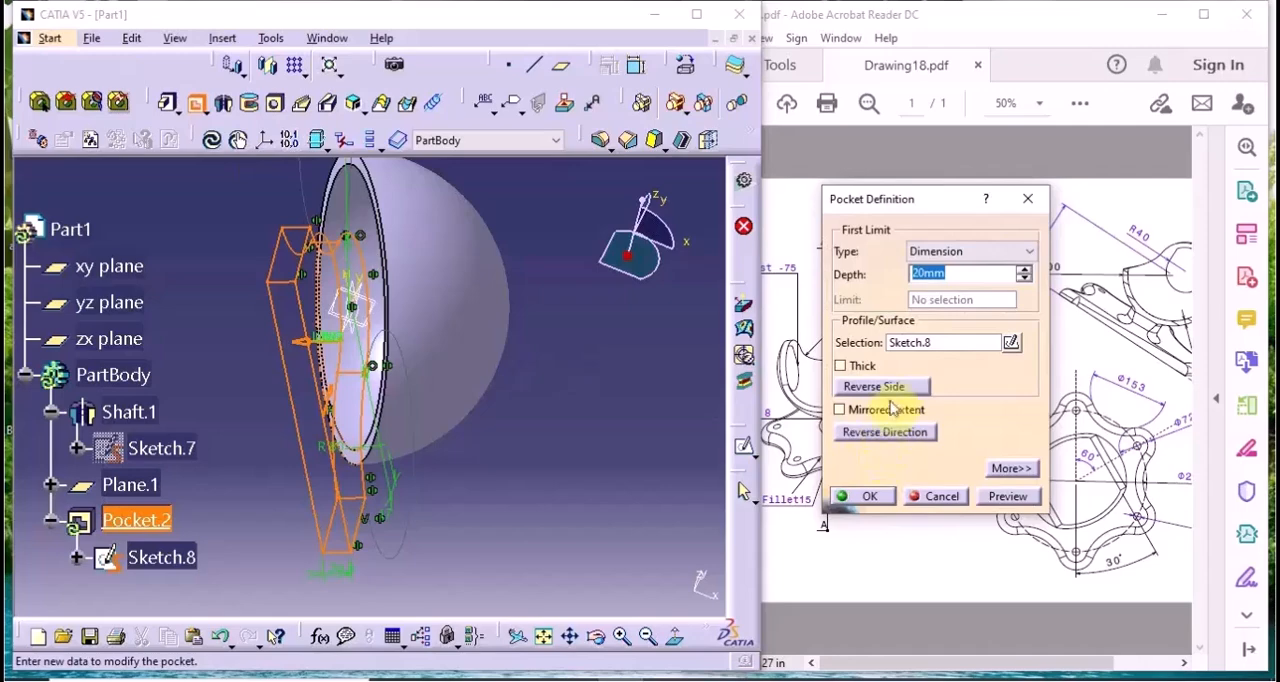
{"action": "left_click", "coordinate": [896, 388]}
{"action": "left_click", "coordinate": [972, 251]}
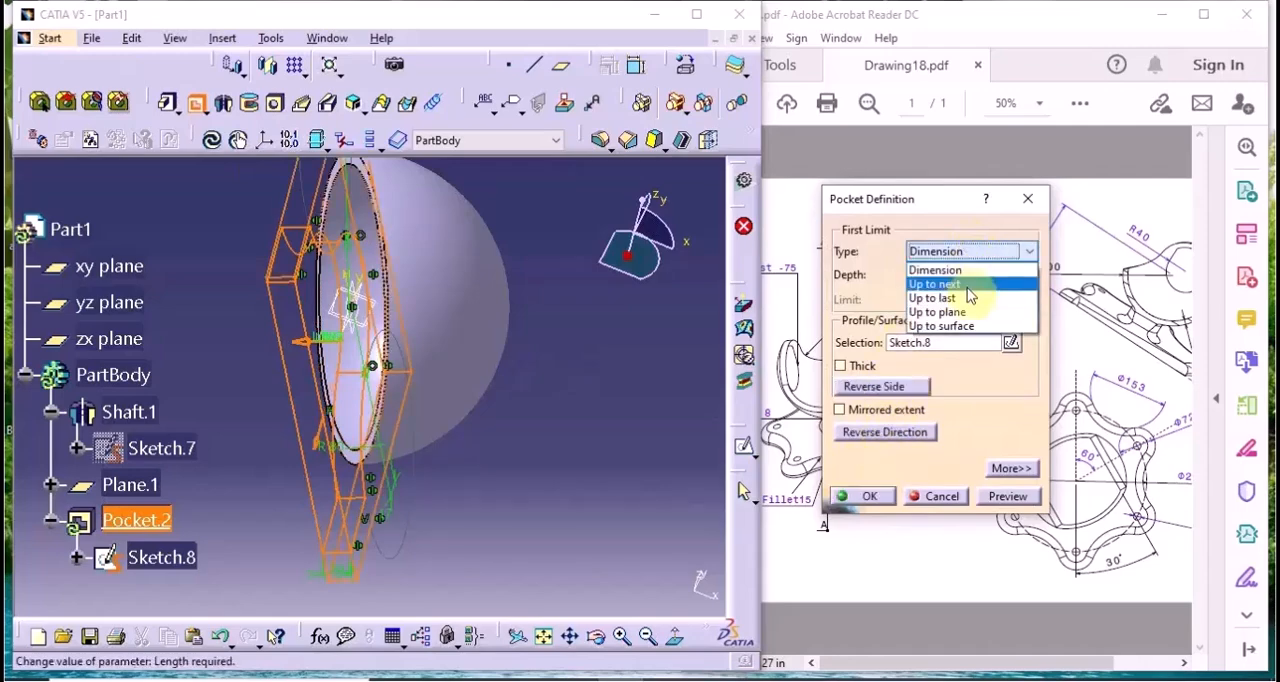
{"action": "left_click", "coordinate": [965, 299]}
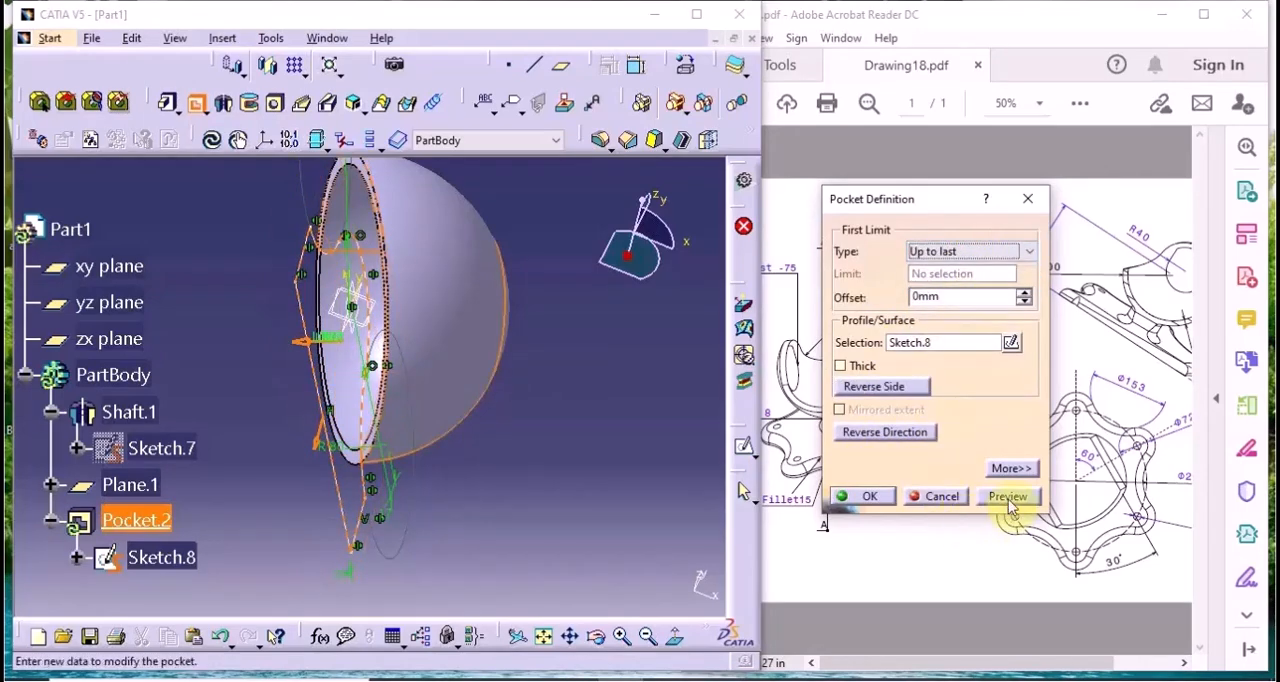
{"action": "left_click", "coordinate": [1008, 497]}
{"action": "middle_click_drag", "start_coordinate": [534, 403], "coordinate": [549, 371]}
{"action": "left_click", "coordinate": [866, 497]}
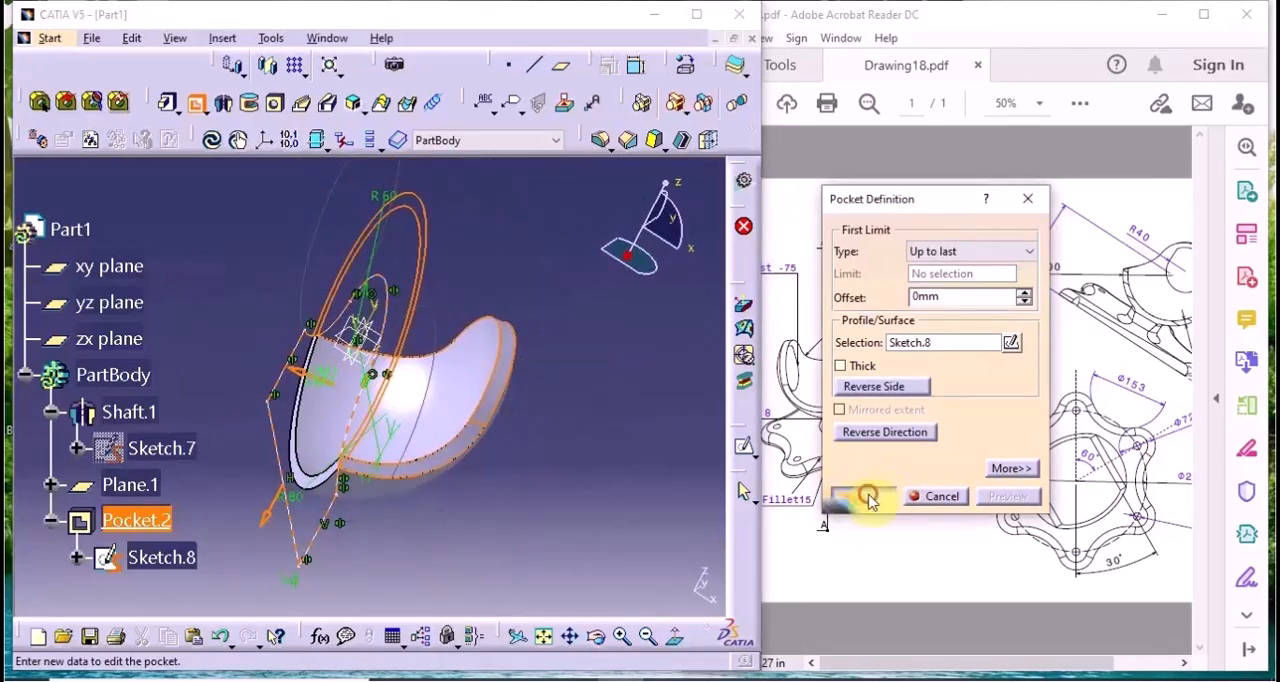
Set up a mirror of Shaft.1 about Plane.1 and preview it
{"action": "left_click", "coordinate": [671, 505]}
{"action": "middle_click_drag", "start_coordinate": [594, 414], "coordinate": [492, 433]}
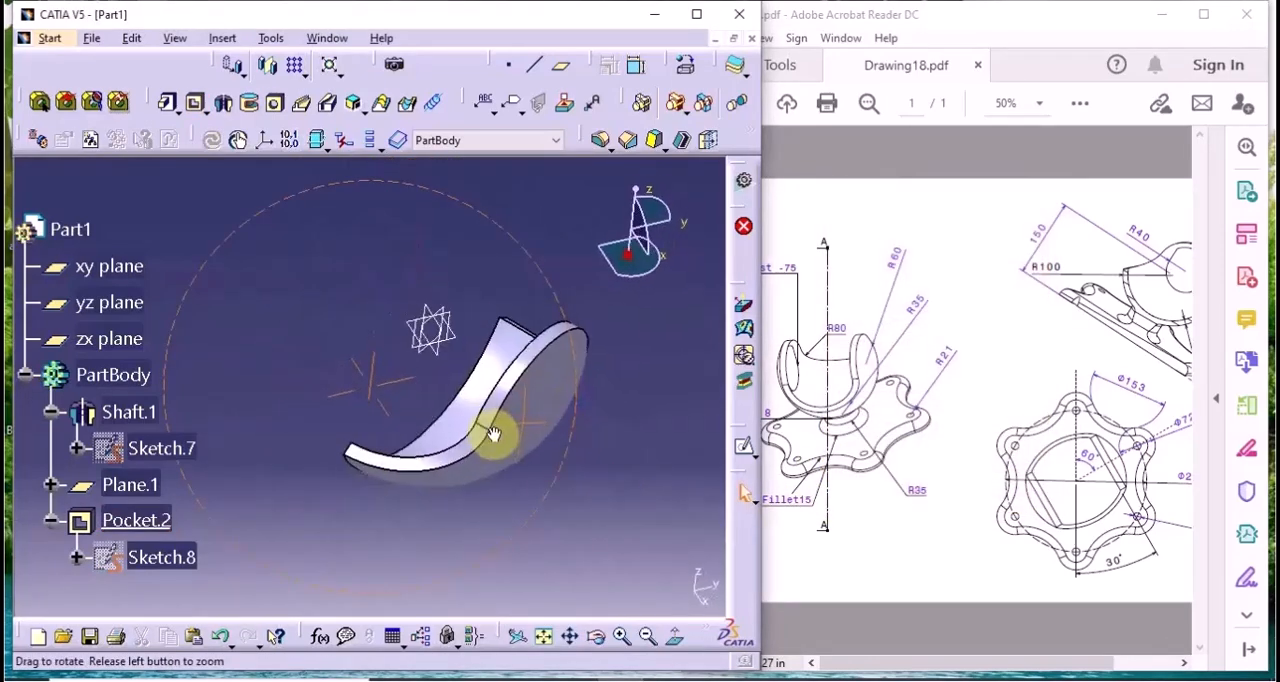
{"action": "left_click", "coordinate": [25, 378]}
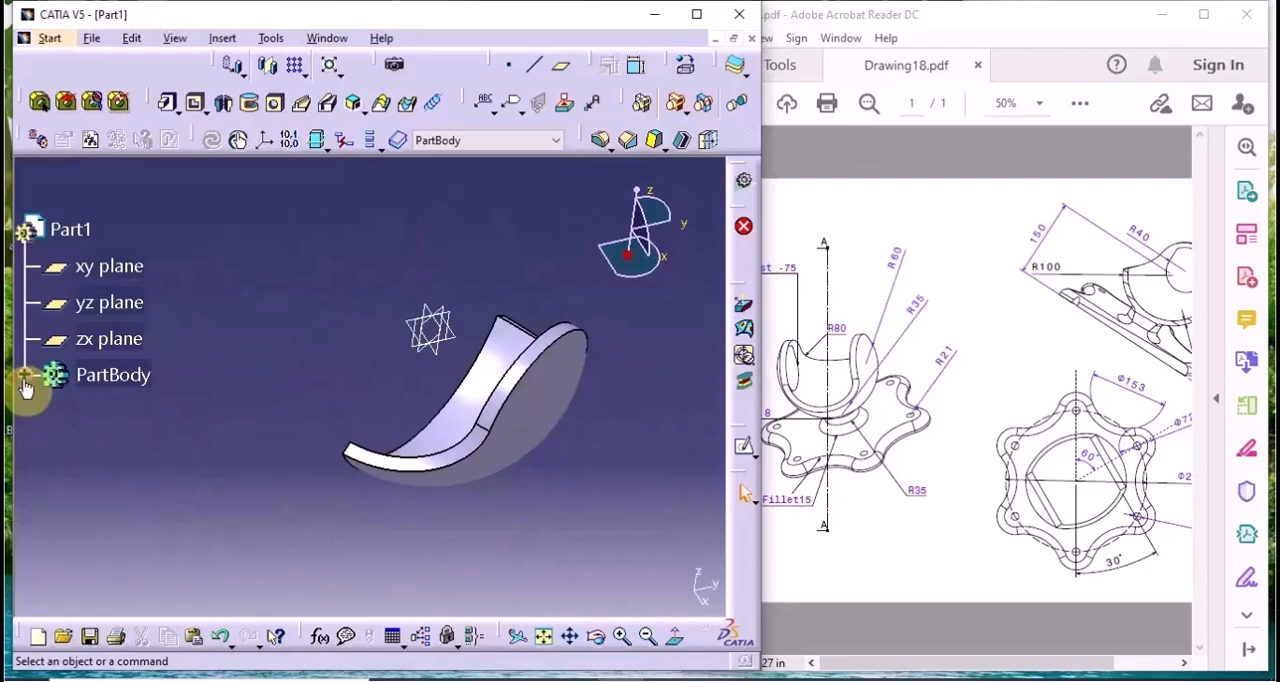
{"action": "middle_click_drag", "start_coordinate": [177, 443], "coordinate": [373, 458]}
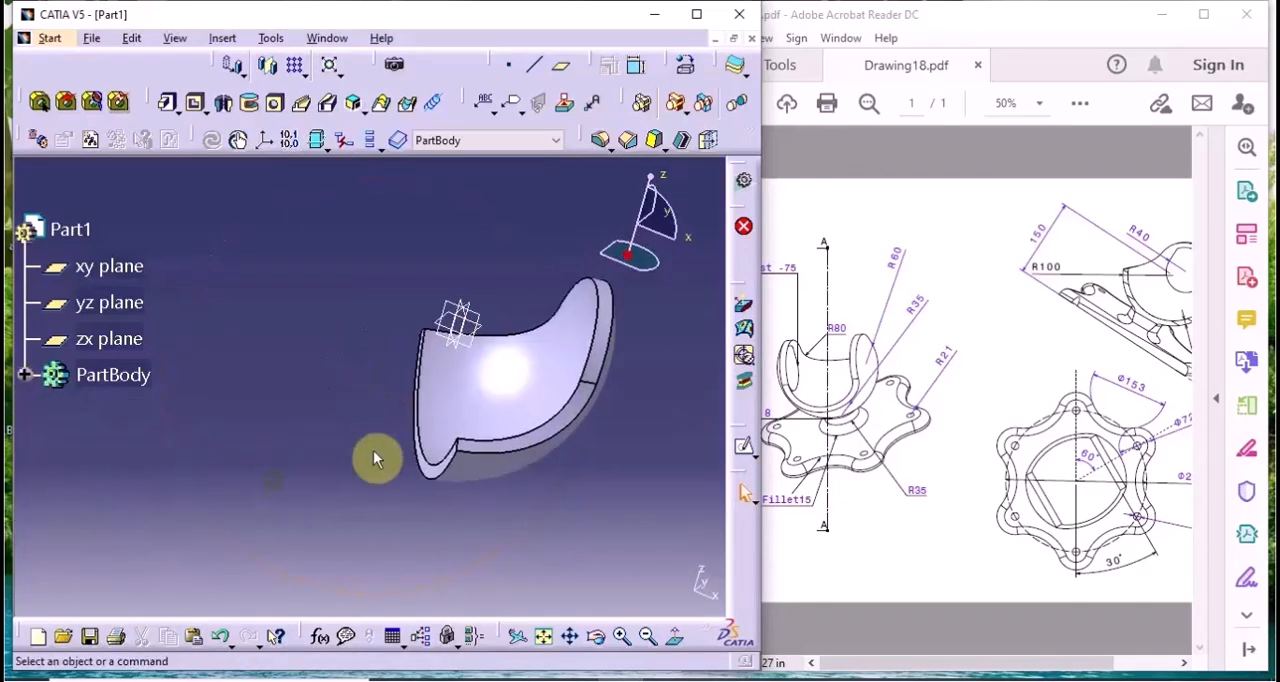
{"action": "left_click", "coordinate": [269, 68]}
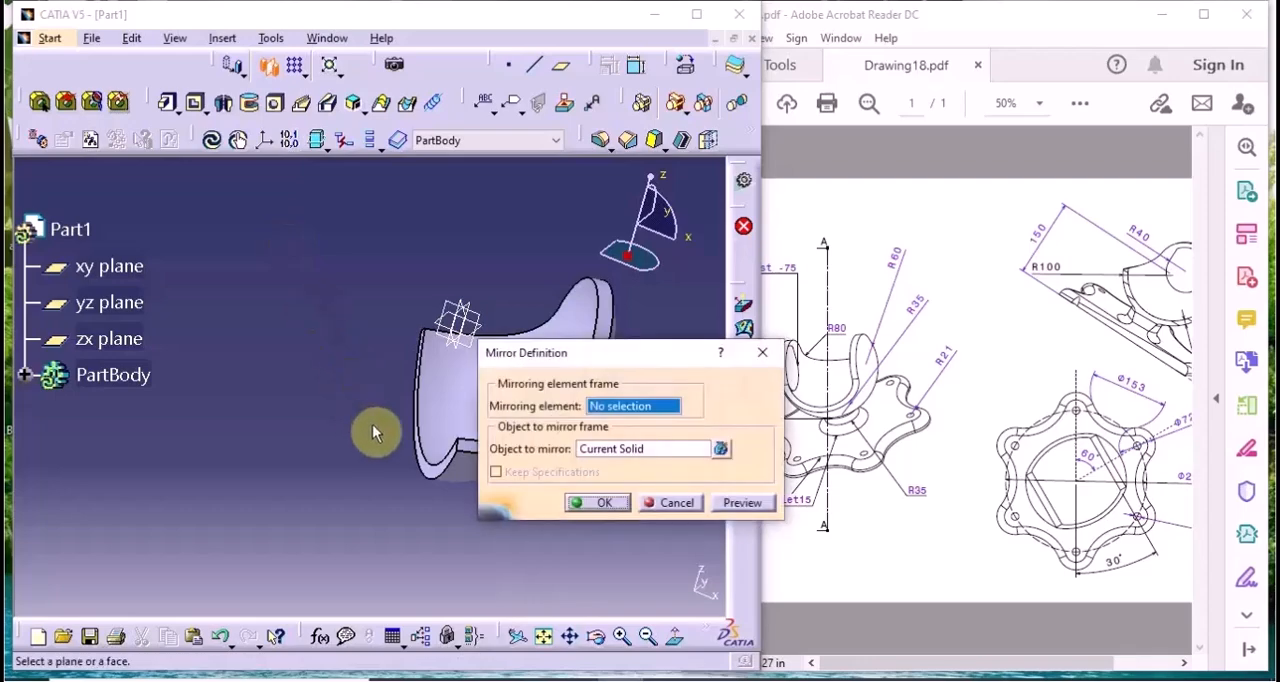
{"action": "left_click", "coordinate": [434, 422]}
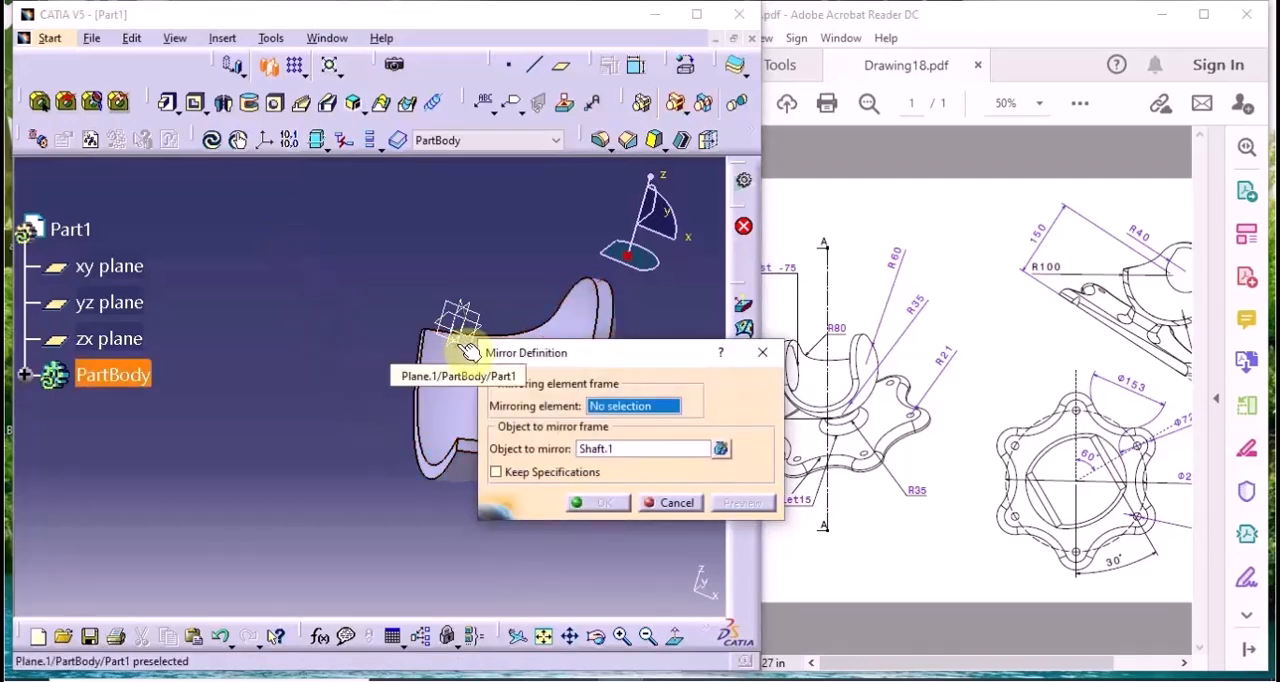
{"action": "left_click", "coordinate": [467, 350]}
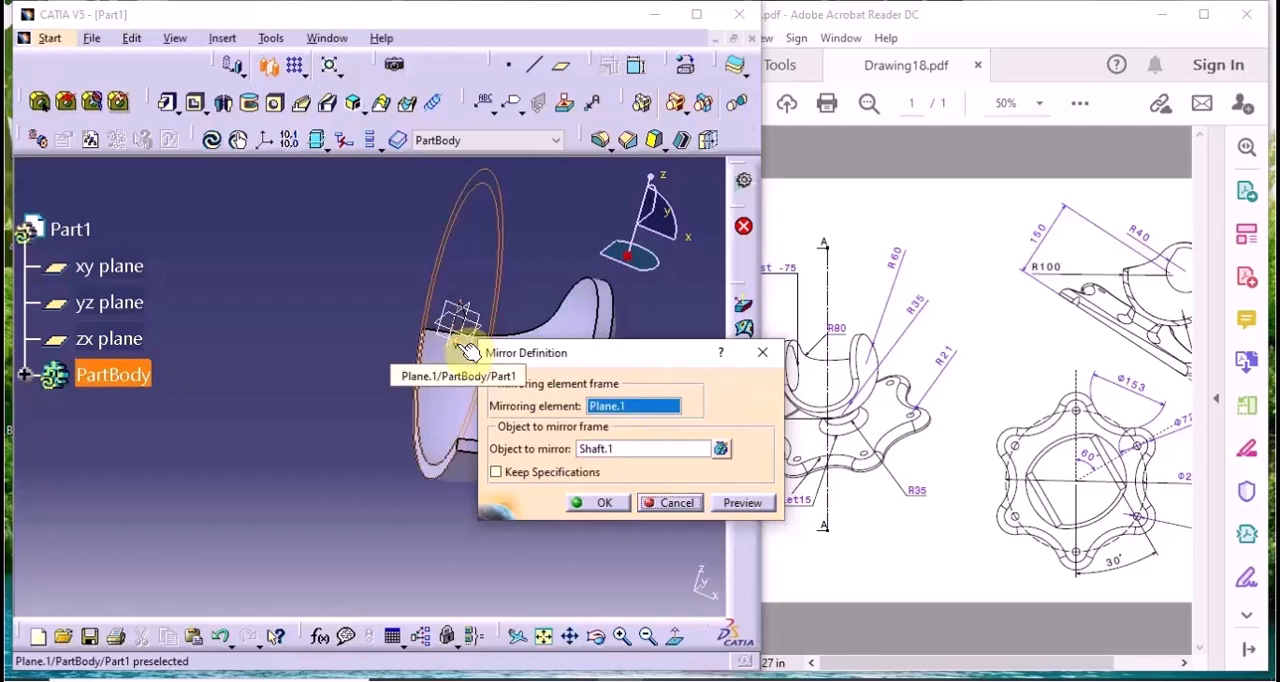
{"action": "left_click", "coordinate": [742, 502]}
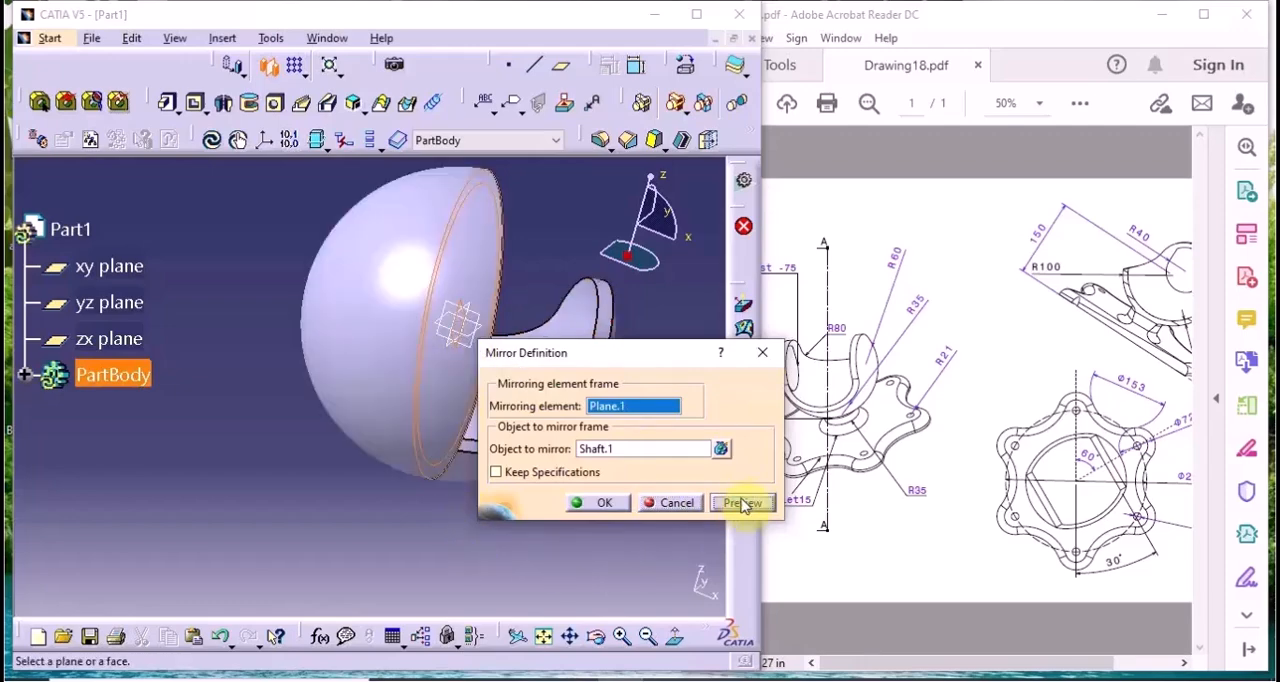
Add Pocket.2 to the objects to mirror, preview the two-element mirror and create it
{"action": "left_click", "coordinate": [620, 449]}
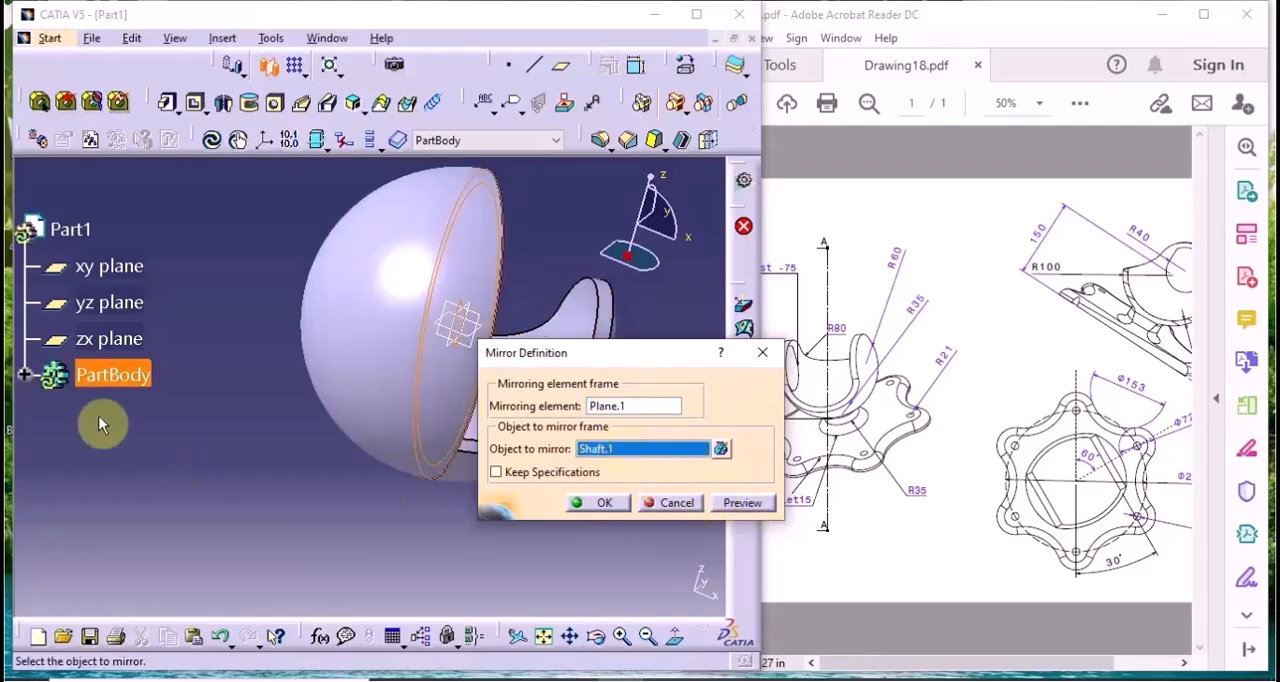
{"action": "left_click", "coordinate": [26, 374]}
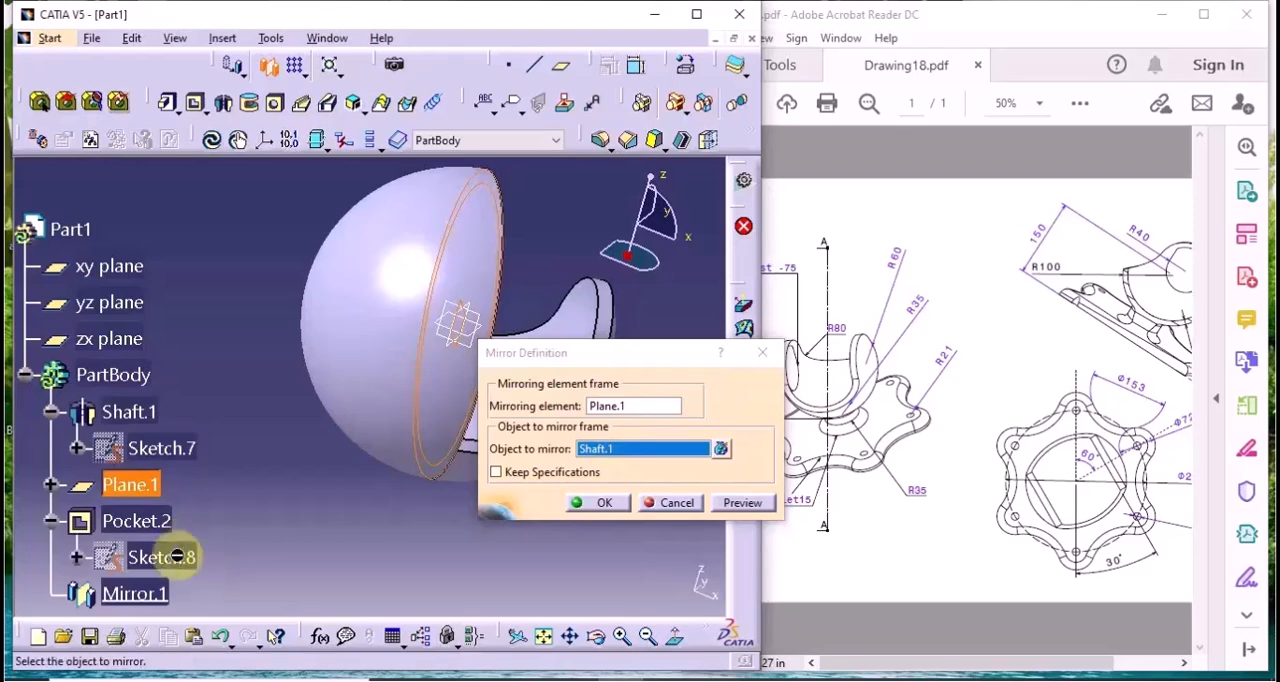
{"action": "left_click", "coordinate": [158, 522]}
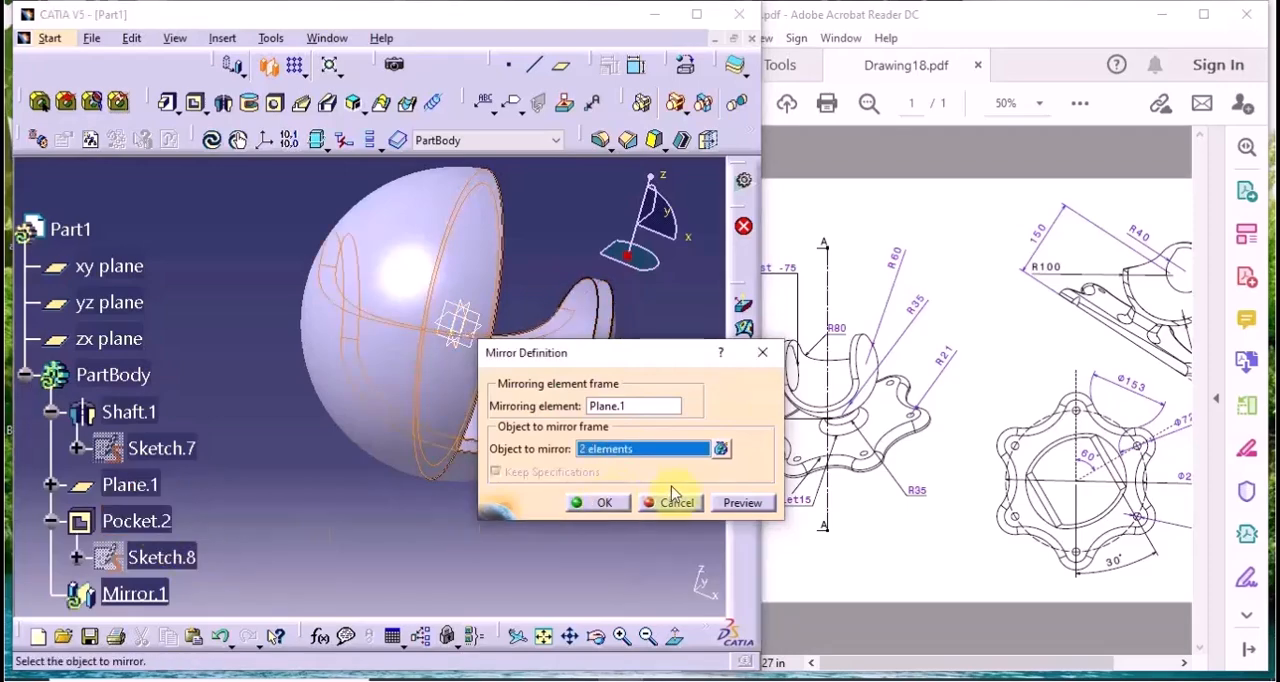
{"action": "left_click", "coordinate": [742, 503]}
{"action": "left_click", "coordinate": [580, 503]}
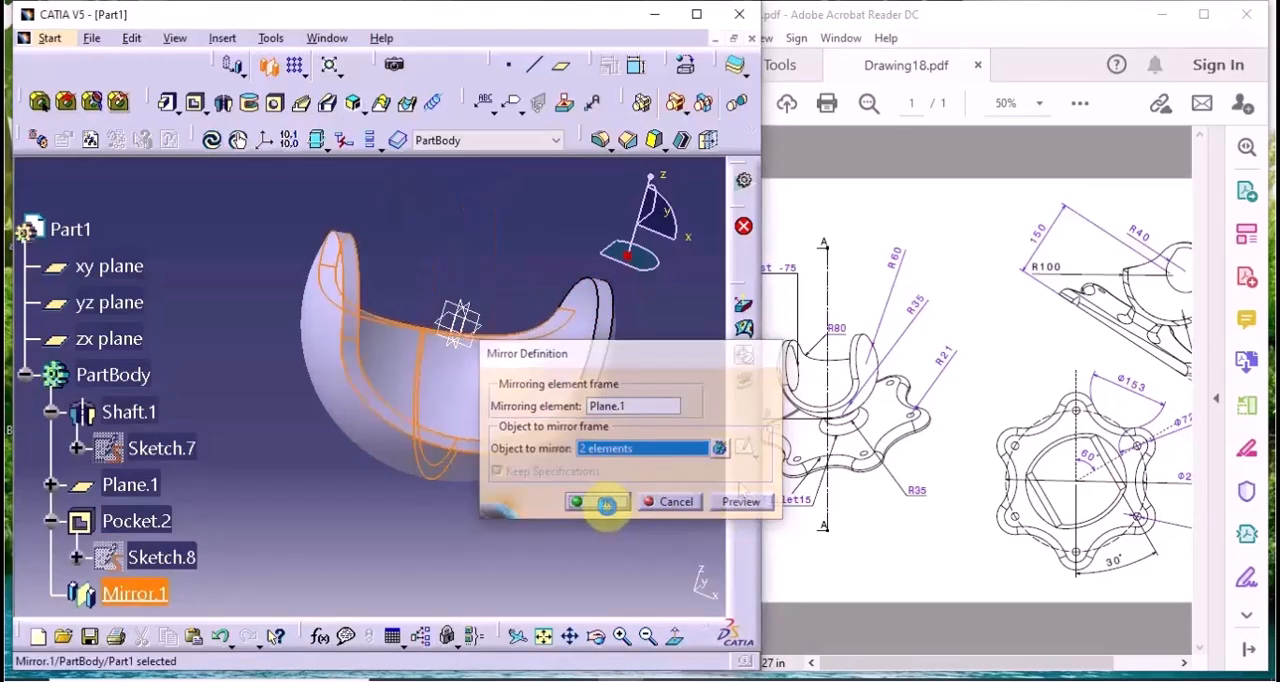
{"action": "middle_click_drag", "start_coordinate": [580, 503], "coordinate": [457, 469]}
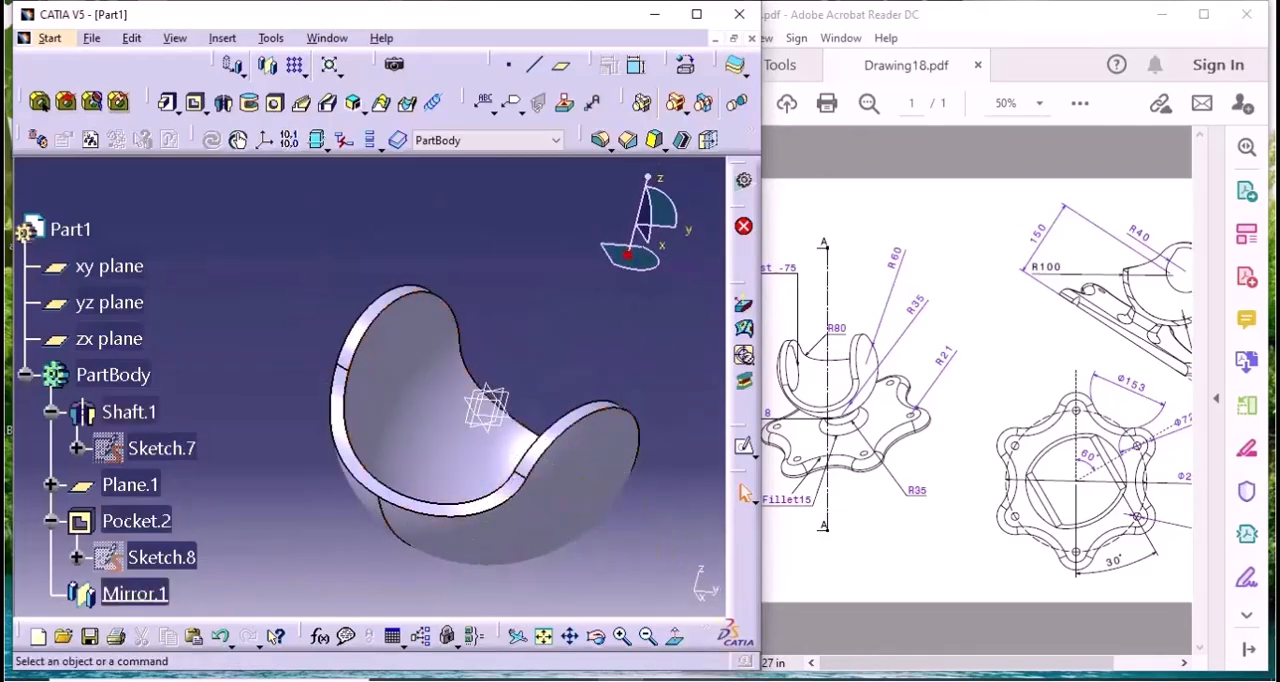
Hide the xy, yz and zx reference planes
{"action": "left_click", "coordinate": [649, 480]}
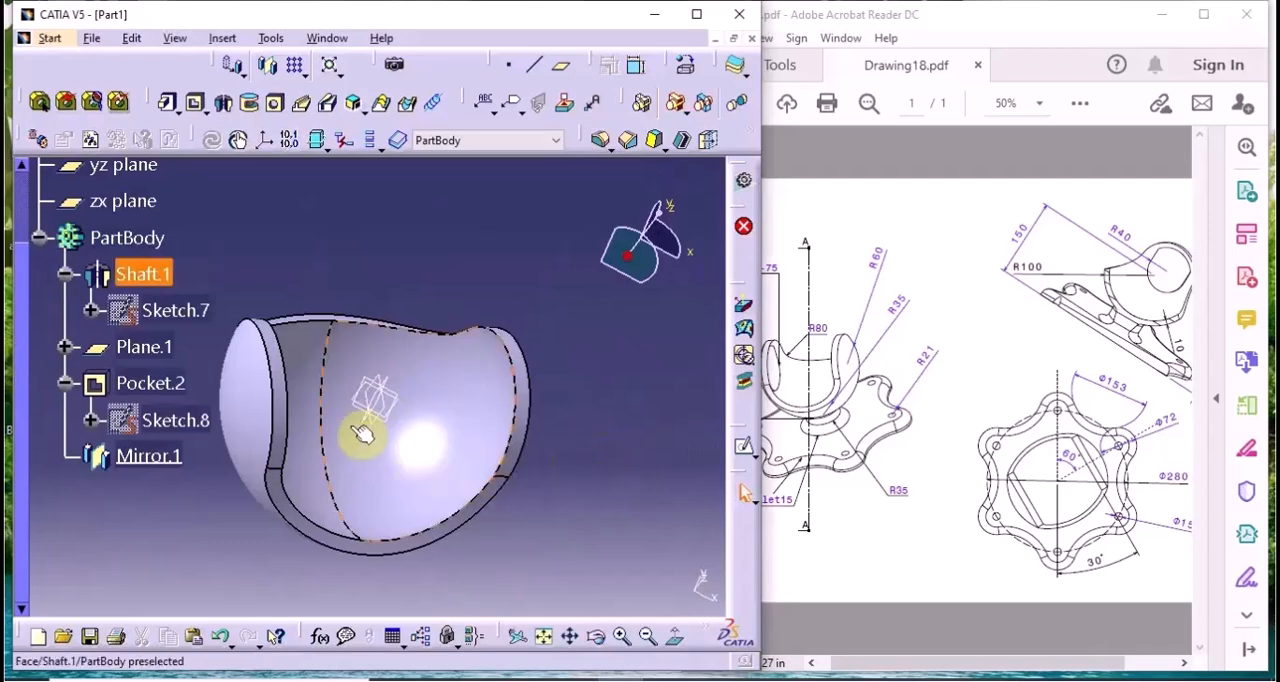
{"action": "scroll", "coordinate": [390, 415], "scroll_direction": "up", "scroll_amount": 5}
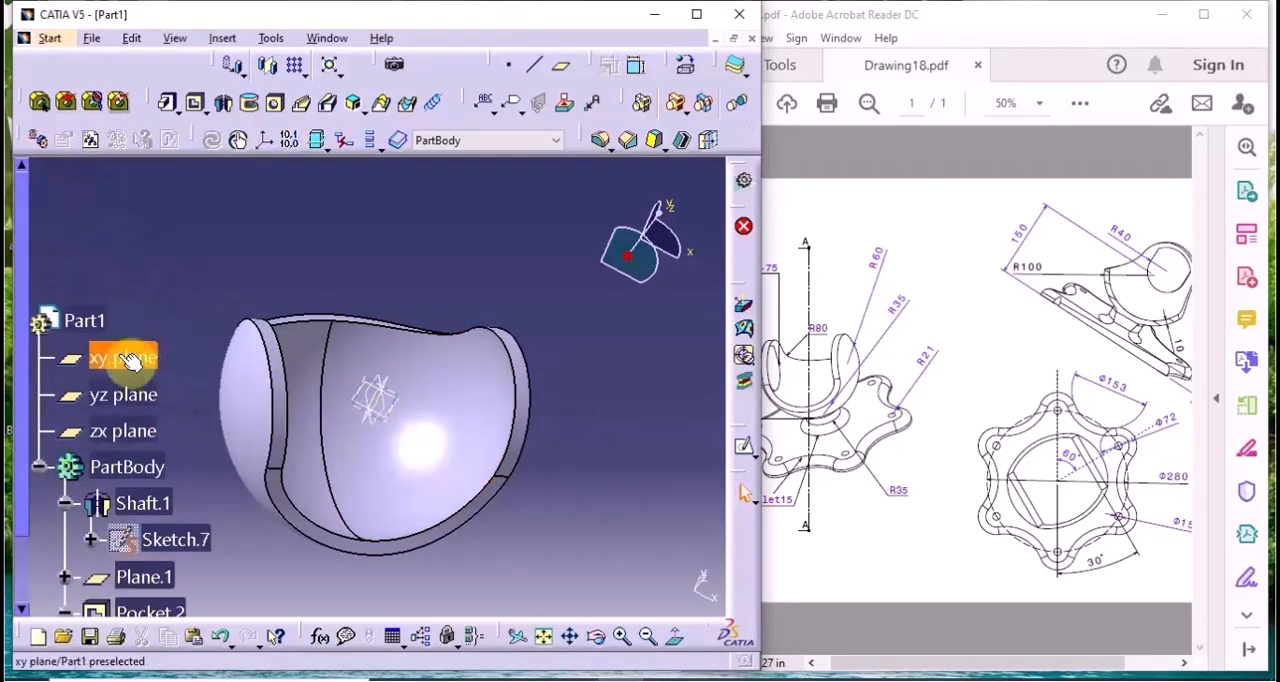
{"action": "left_click", "coordinate": [128, 370]}
{"action": "left_click", "coordinate": [135, 440], "text": "shift"}
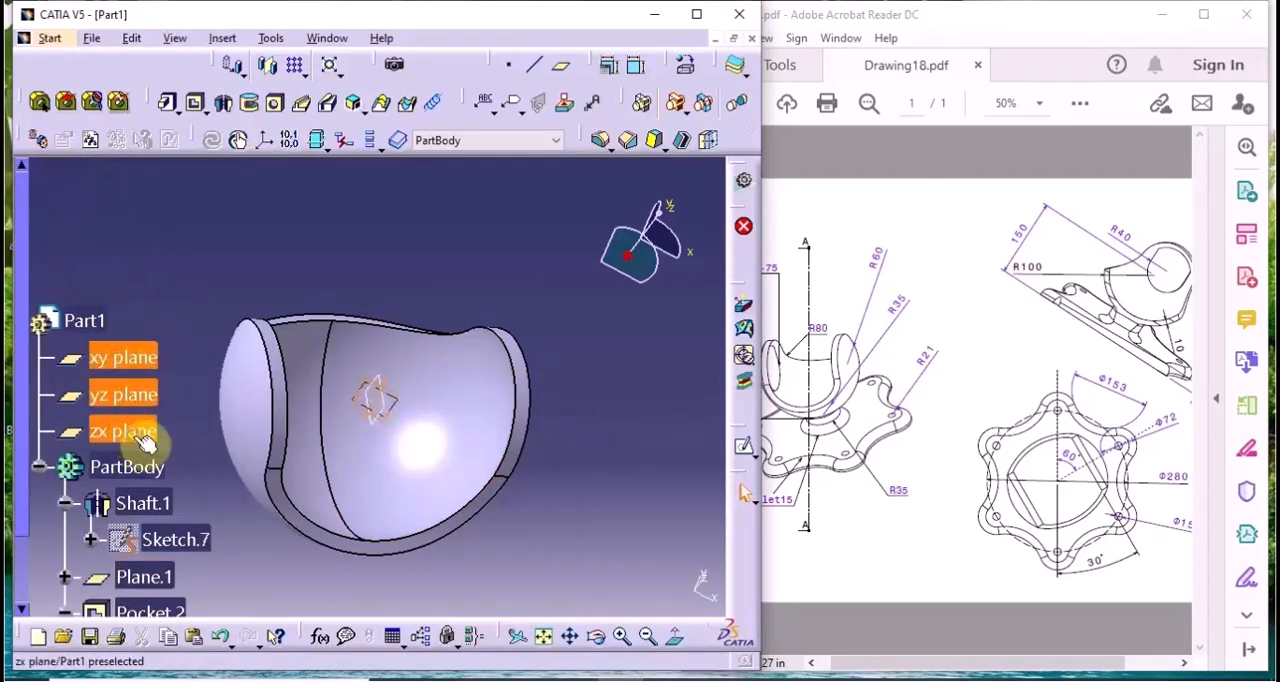
{"action": "right_click", "coordinate": [137, 445]}
{"action": "left_click", "coordinate": [160, 112]}
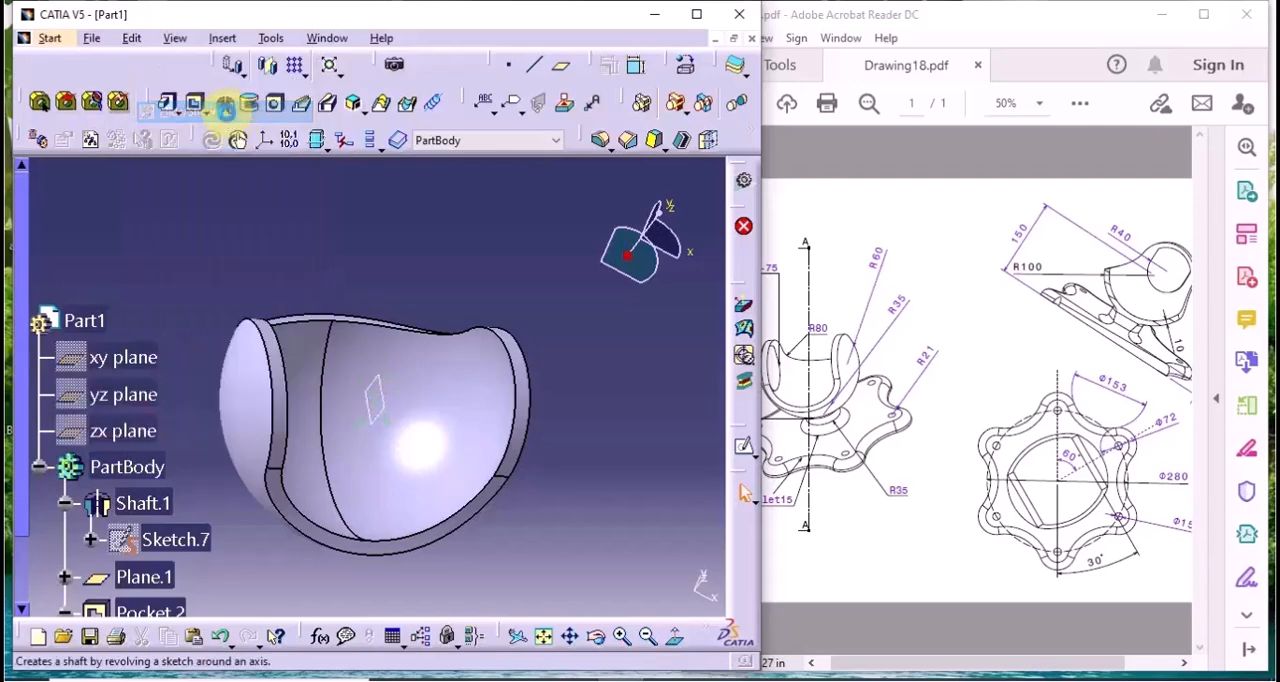
Open a sketch on Plane.1 and cut the part by the sketch plane
{"action": "left_click", "coordinate": [380, 398]}
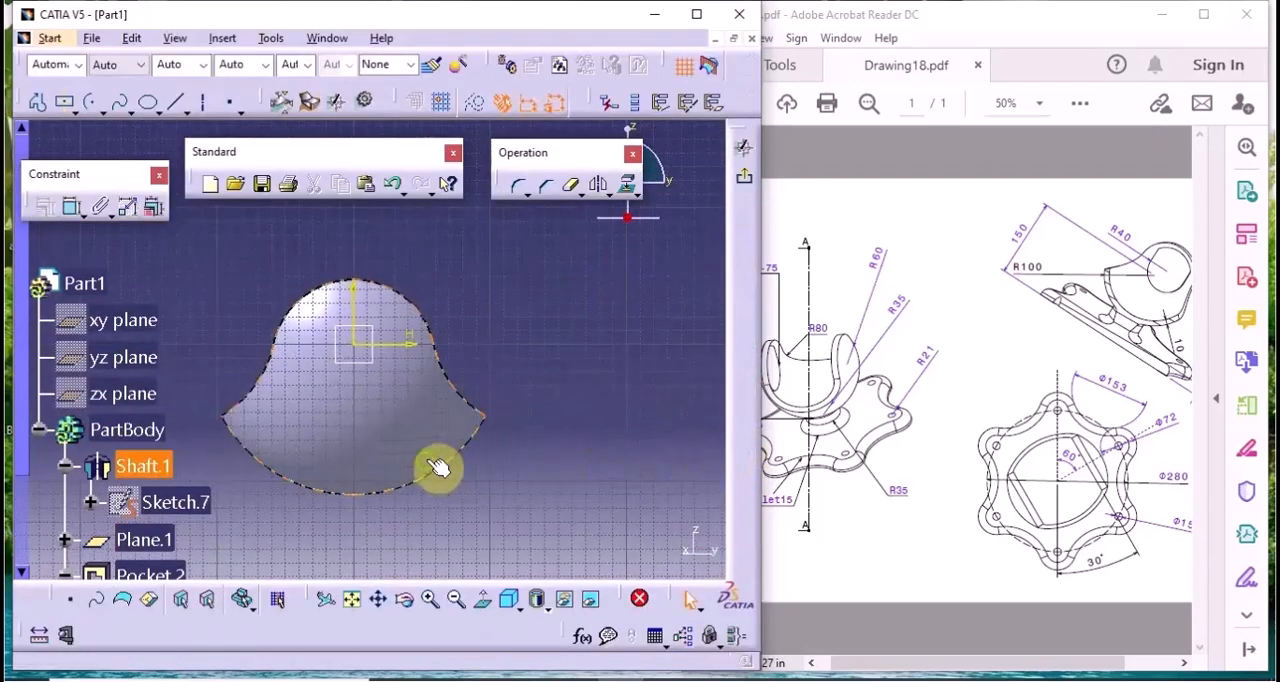
{"action": "middle_click_drag", "start_coordinate": [440, 466], "coordinate": [526, 466]}
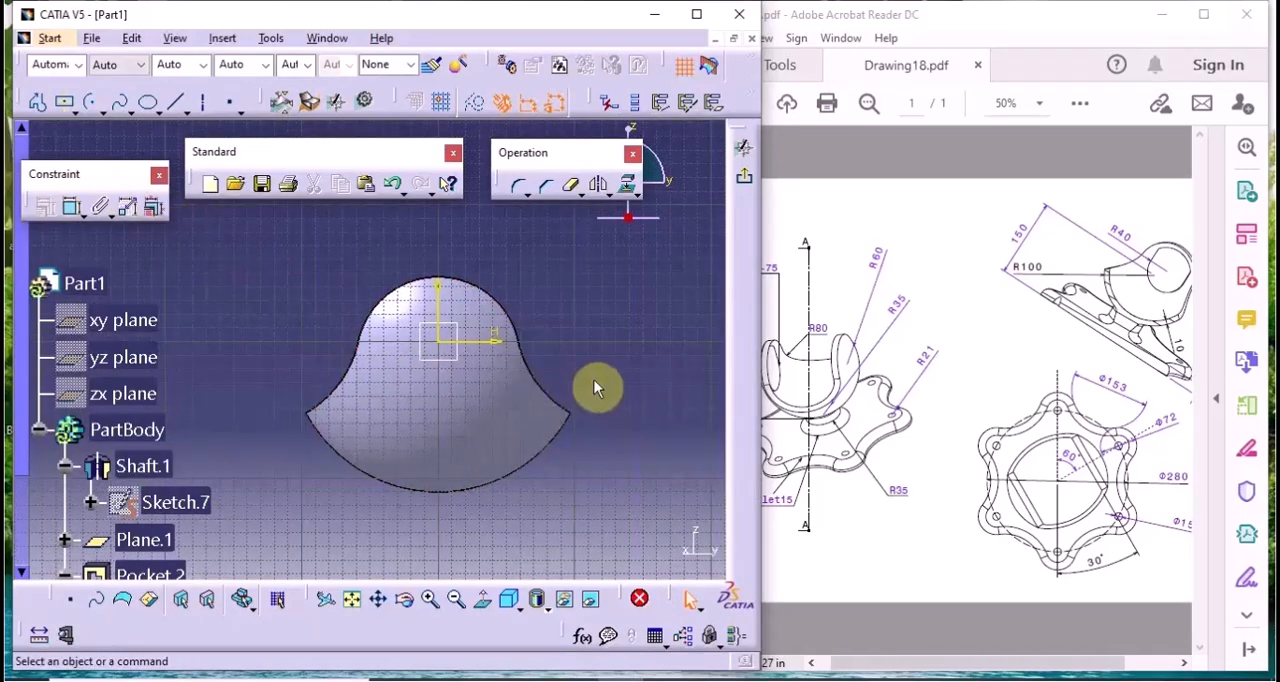
{"action": "left_click", "coordinate": [712, 66]}
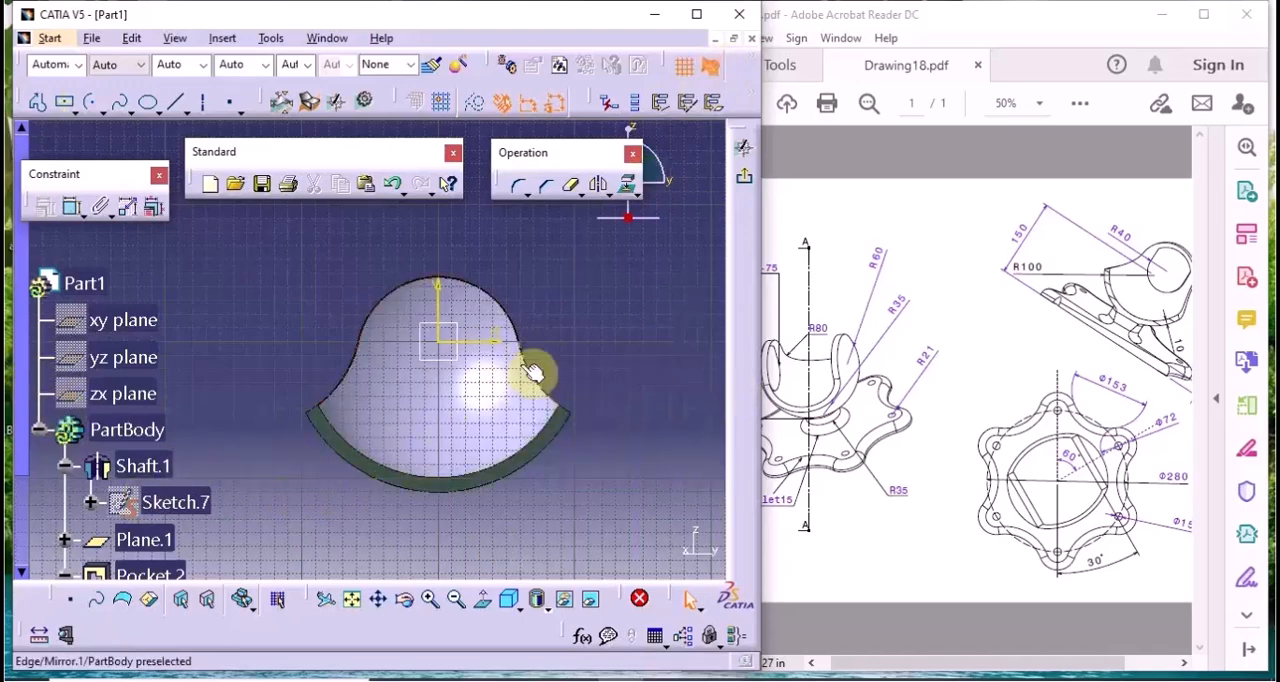
Project the shell's upper curved edge onto the sketch plane
{"action": "left_click", "coordinate": [626, 188]}
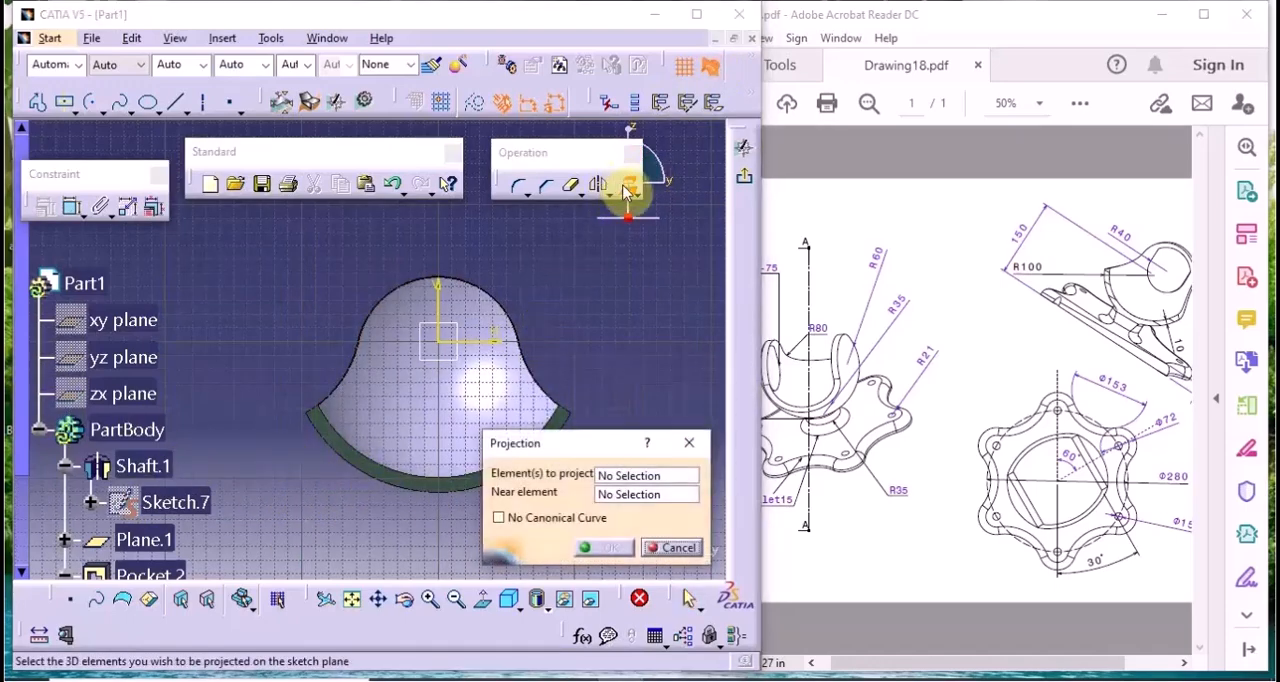
{"action": "left_click", "coordinate": [491, 293]}
{"action": "left_click", "coordinate": [610, 548]}
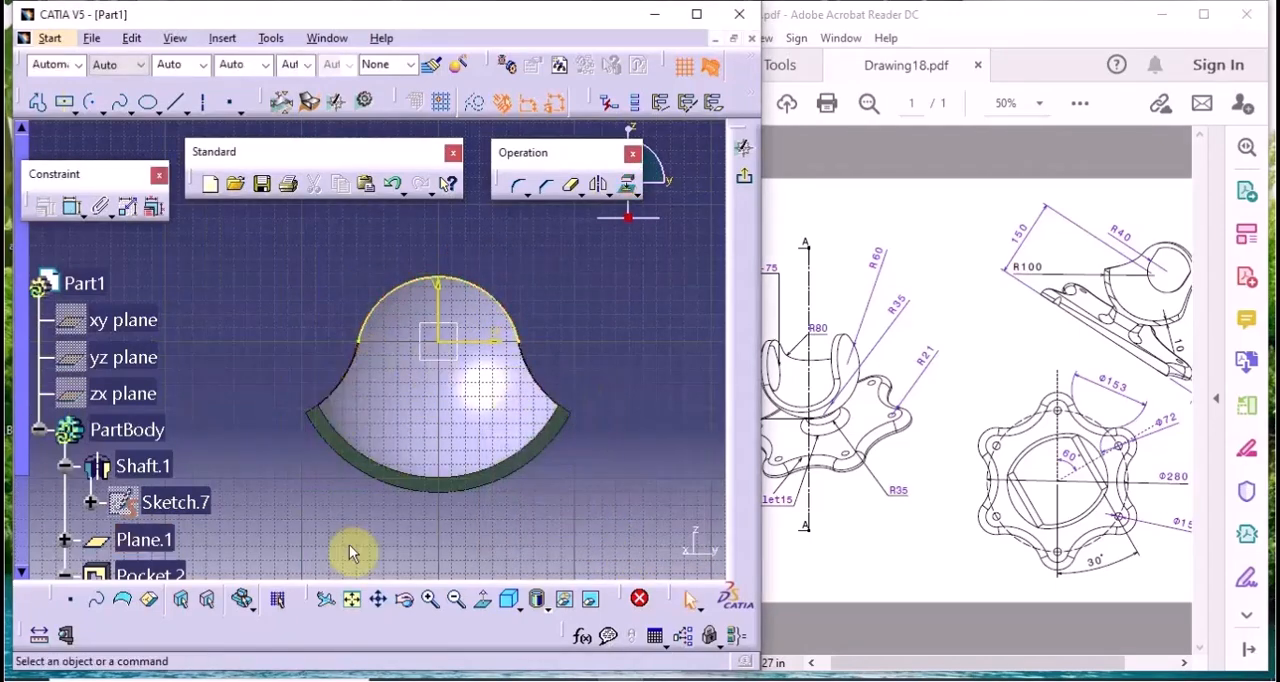
Draw a vertical line down from the projected arc to just below the horizontal axis and mirror it about the vertical axis
{"action": "left_click", "coordinate": [175, 104]}
{"action": "left_click", "coordinate": [497, 298]}
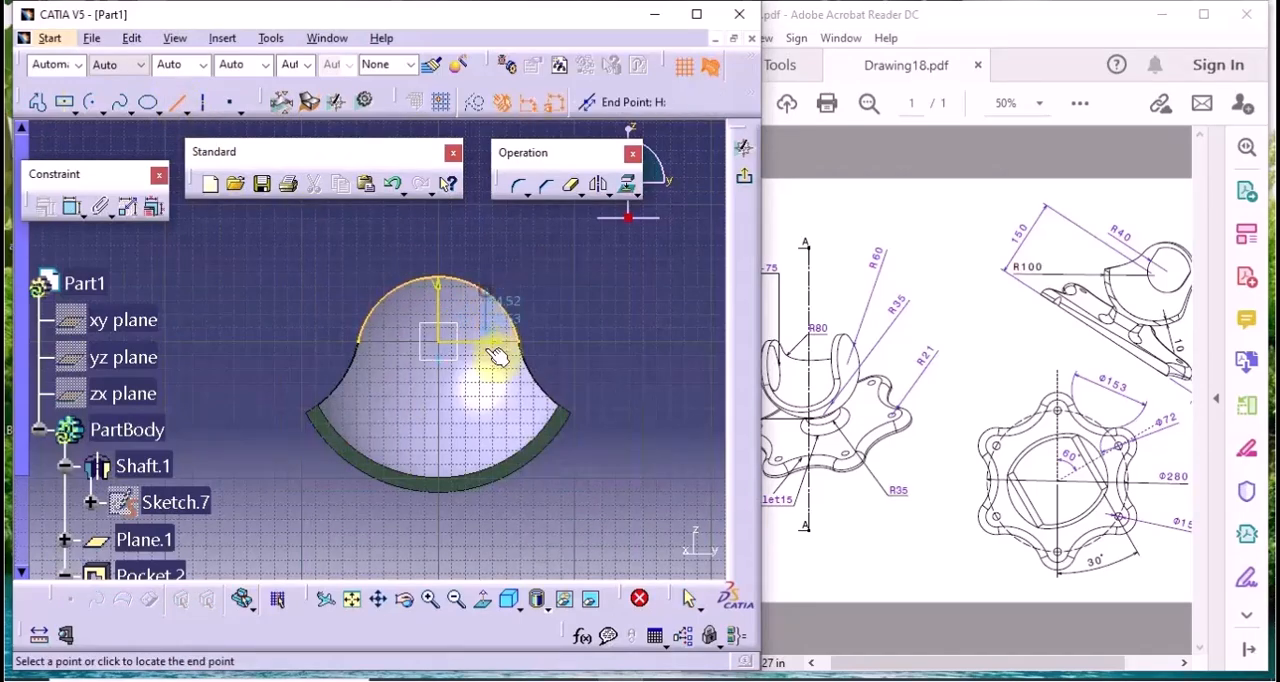
{"action": "left_click", "coordinate": [497, 368]}
{"action": "left_click", "coordinate": [600, 185]}
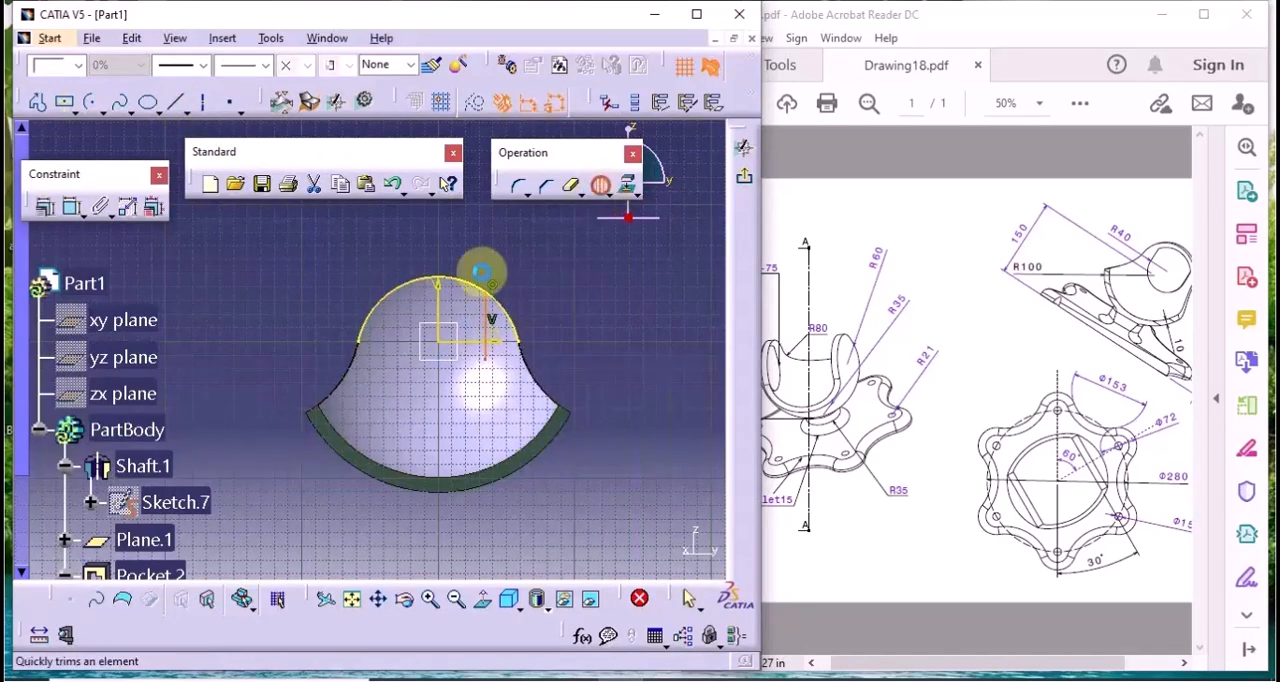
{"action": "left_click", "coordinate": [449, 320]}
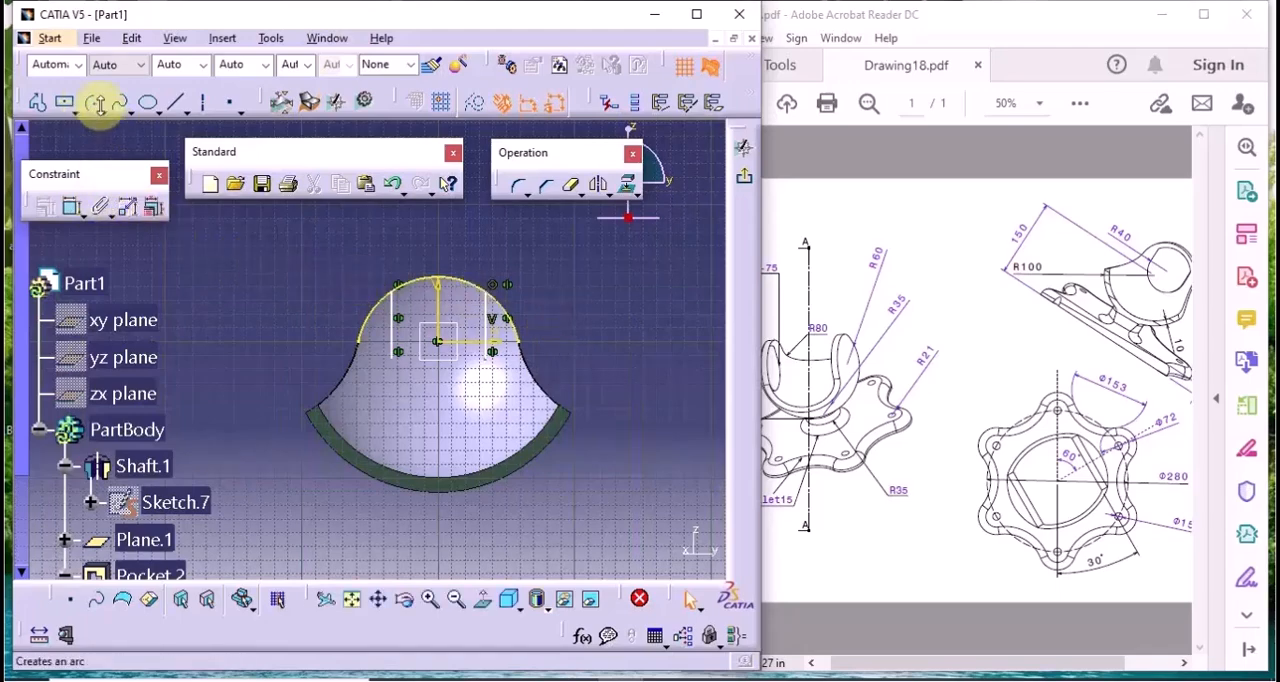
Draw a lower arc of about 37 mm radius centred on the origin, joining the lower ends of the two vertical lines
{"action": "left_click", "coordinate": [88, 107]}
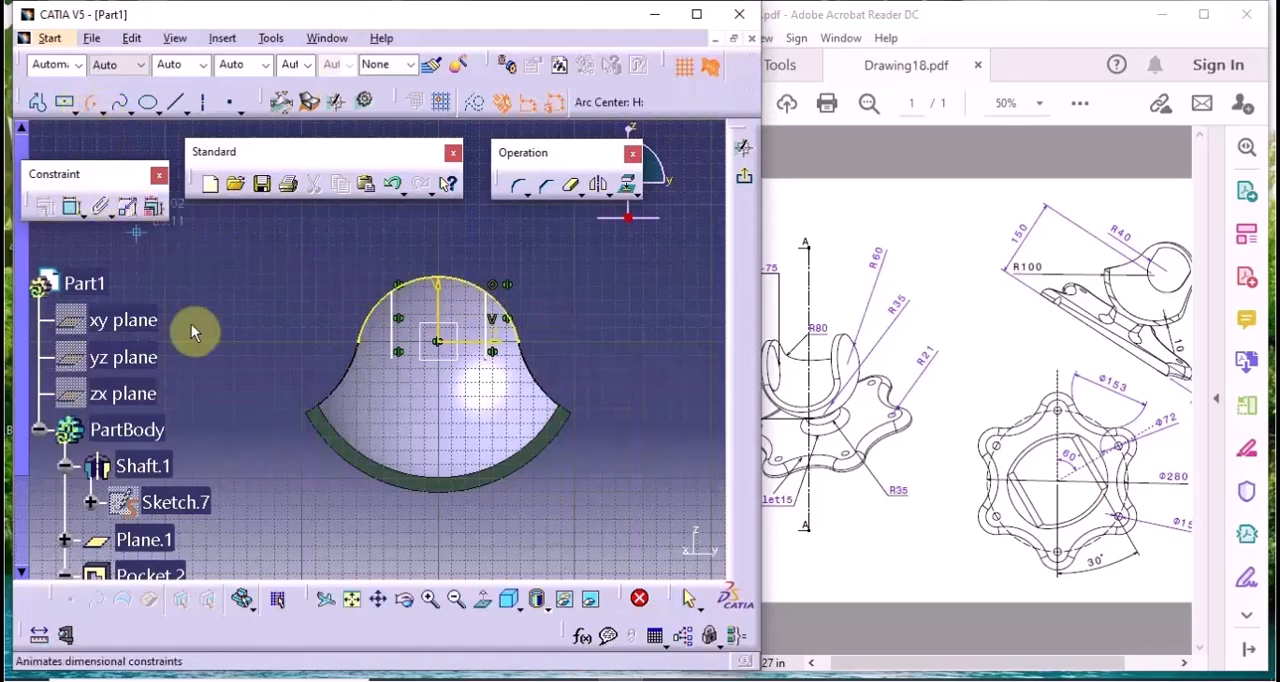
{"action": "left_click", "coordinate": [440, 343]}
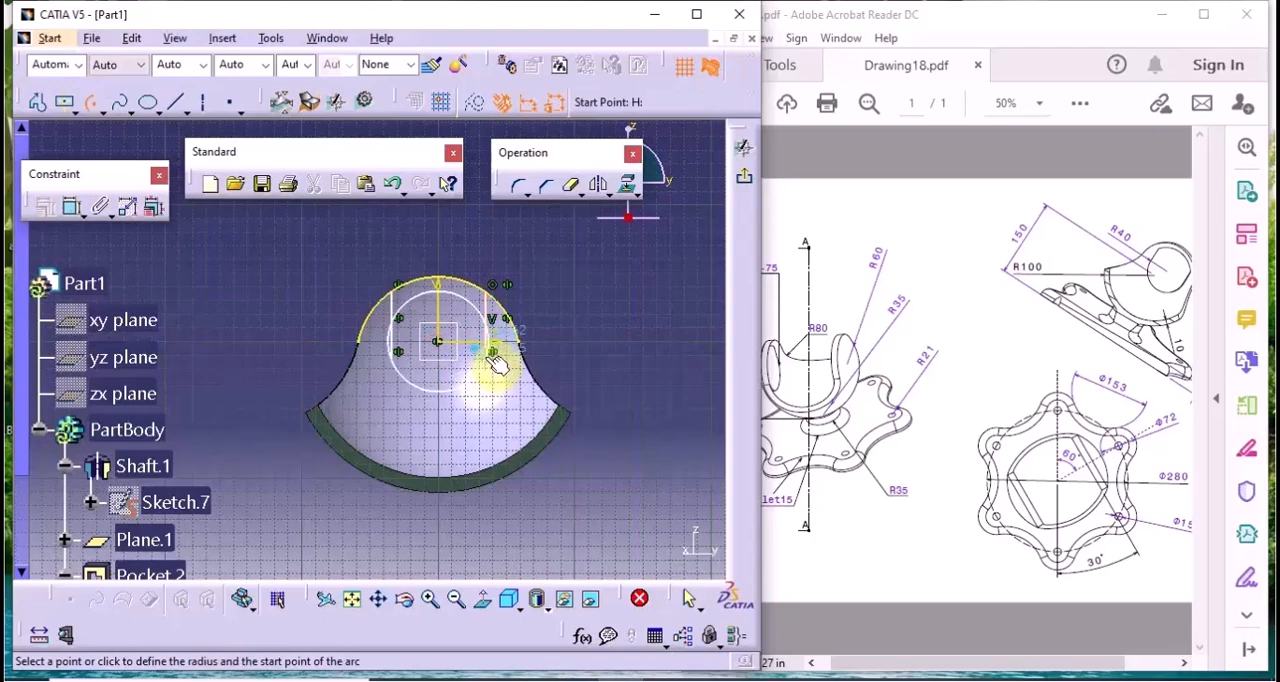
{"action": "left_click", "coordinate": [493, 354]}
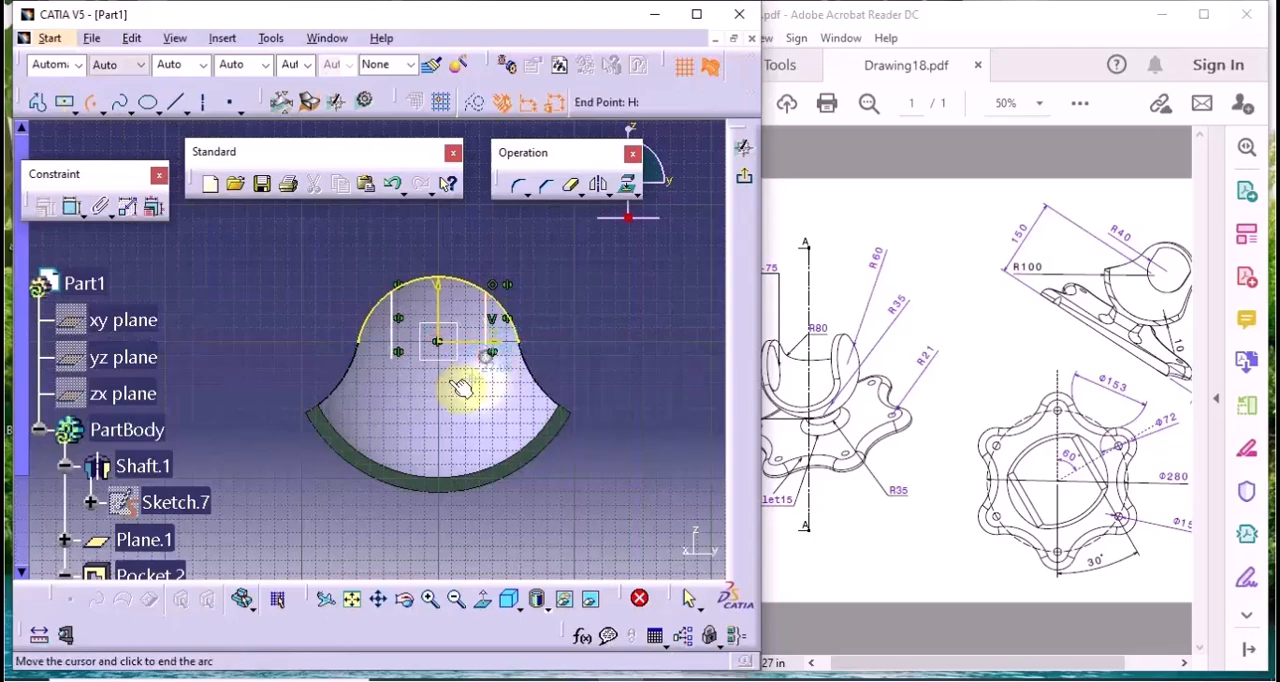
{"action": "left_click", "coordinate": [398, 354]}
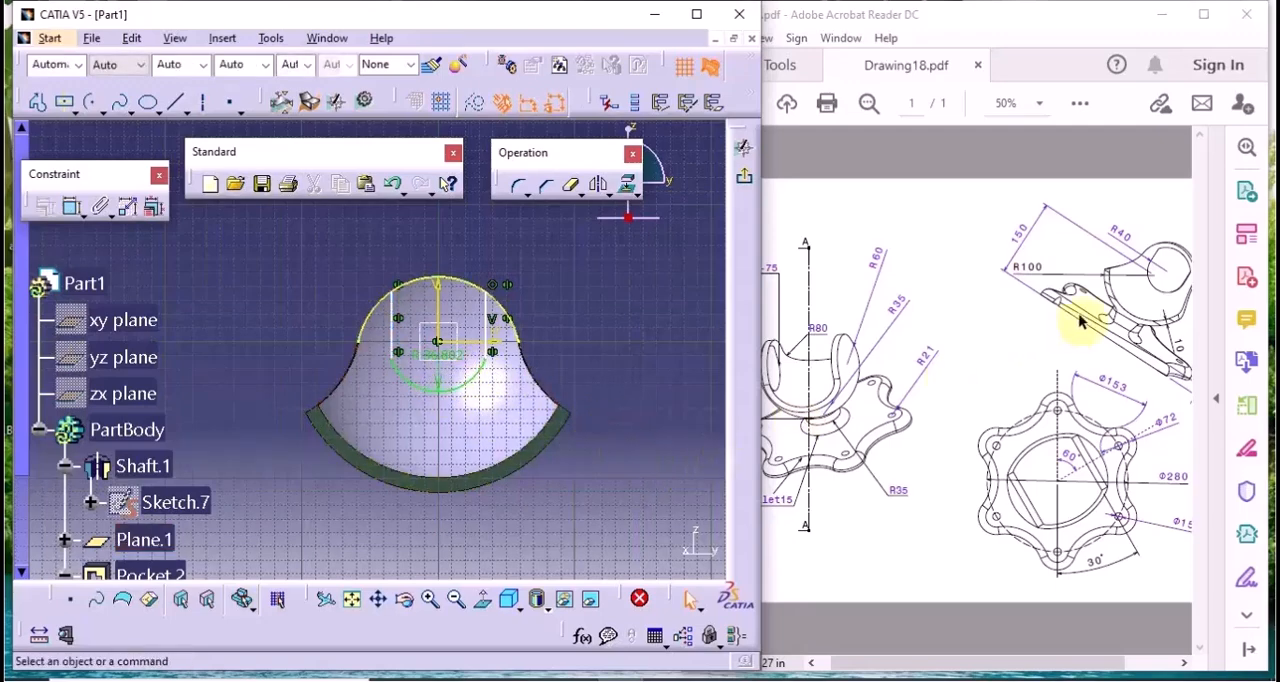
Set the lower arc's radius to 40 mm
{"action": "double_click", "coordinate": [420, 364]}
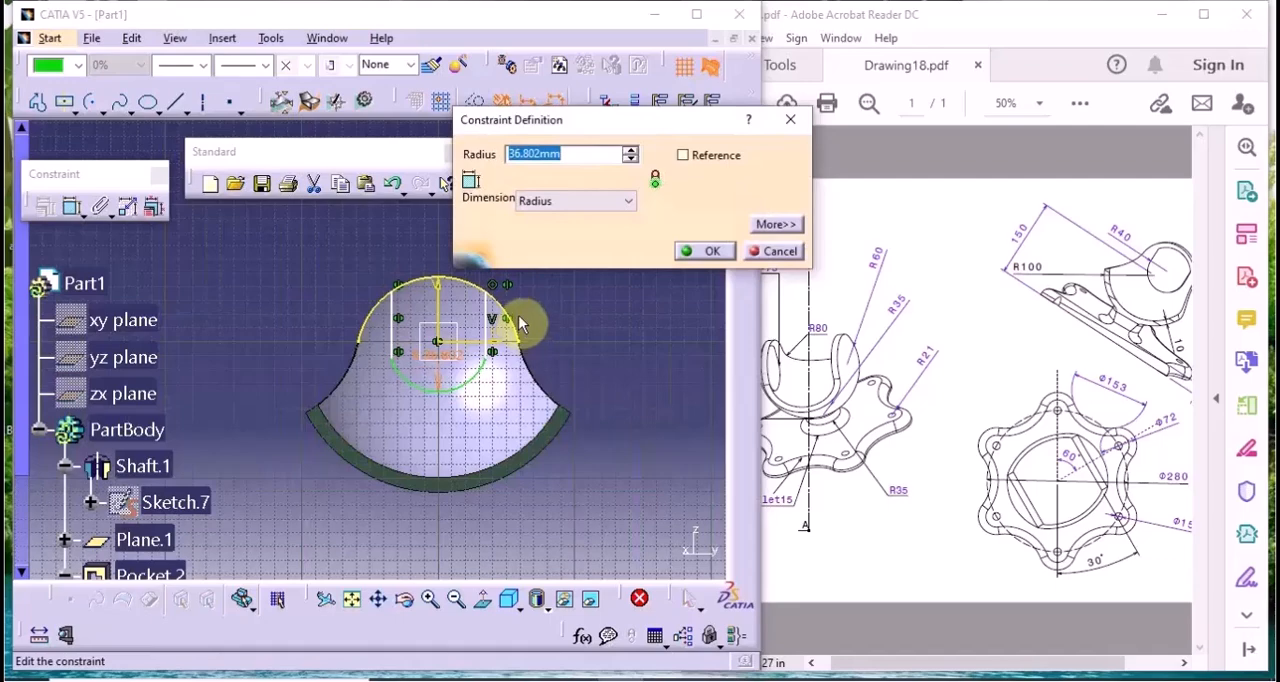
{"action": "type", "text": "40mm"}
{"action": "key", "text": "Return"}
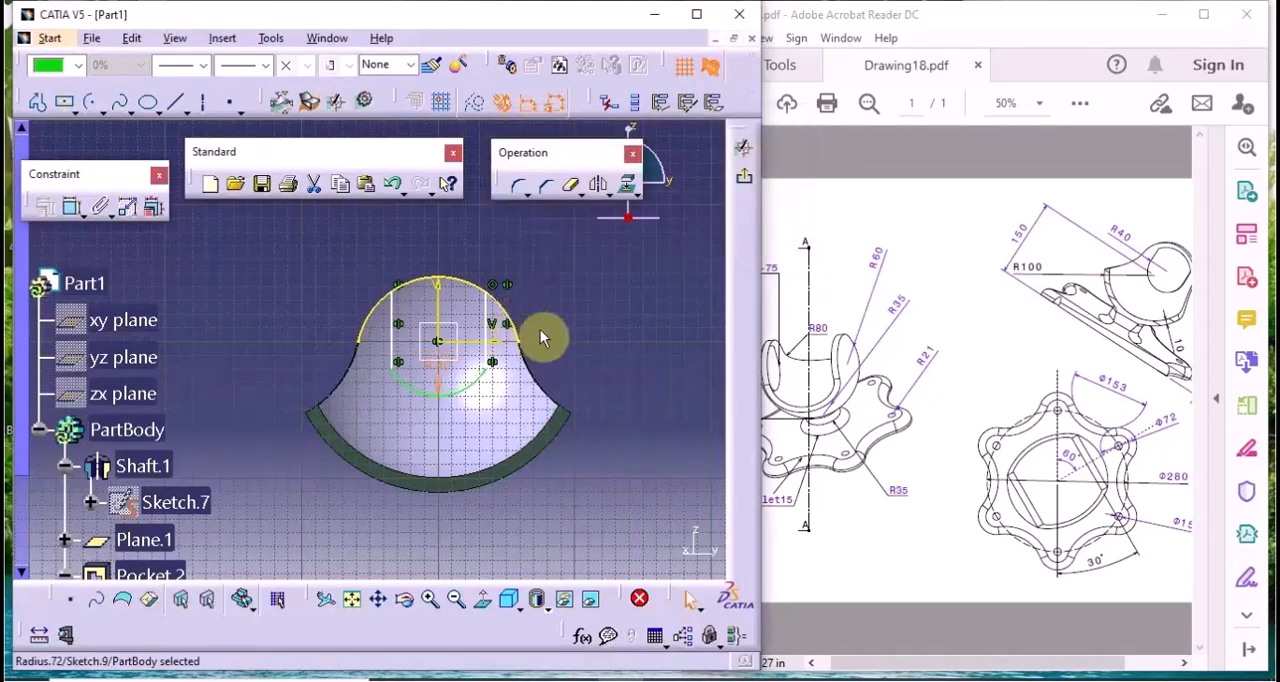
Constrain the R40 arc tangent to the left vertical line
{"action": "left_click", "coordinate": [441, 344]}
{"action": "mouse_move", "coordinate": [590, 382]}
{"action": "middle_mouse_down"}
{"action": "mouse_move", "coordinate": [574, 309]}
{"action": "mouse_move", "coordinate": [523, 351]}
{"action": "middle_mouse_up"}
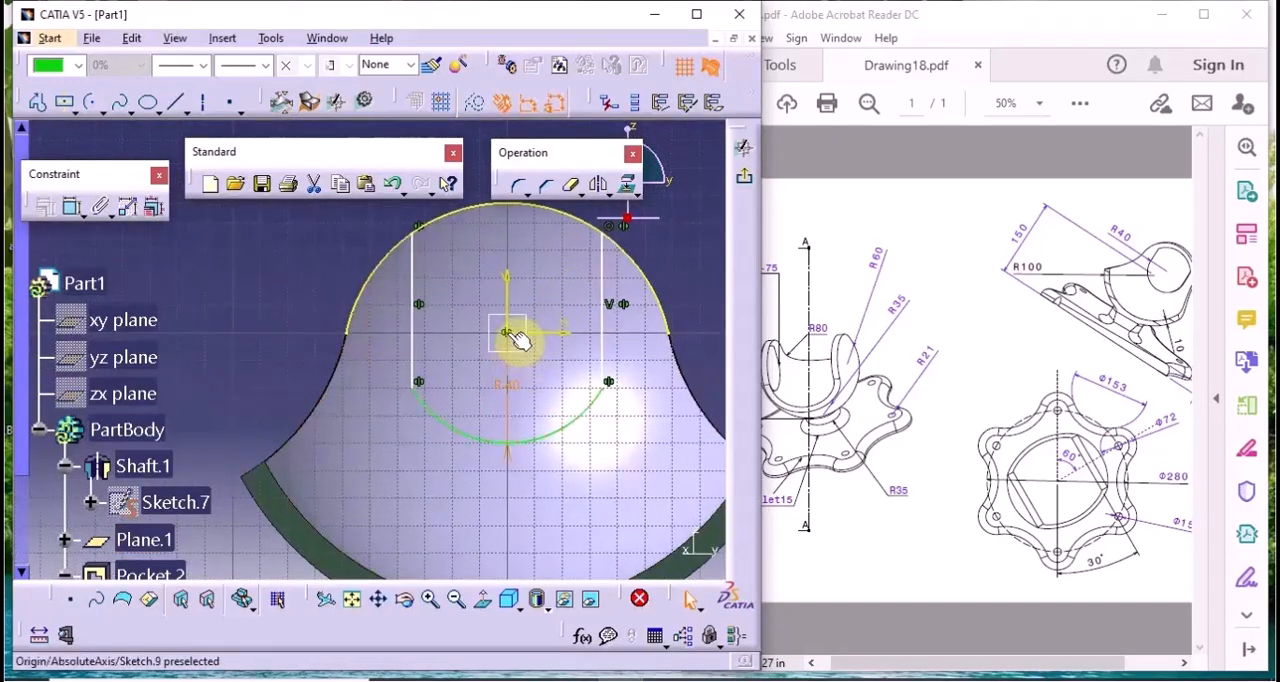
{"action": "left_click", "coordinate": [692, 293]}
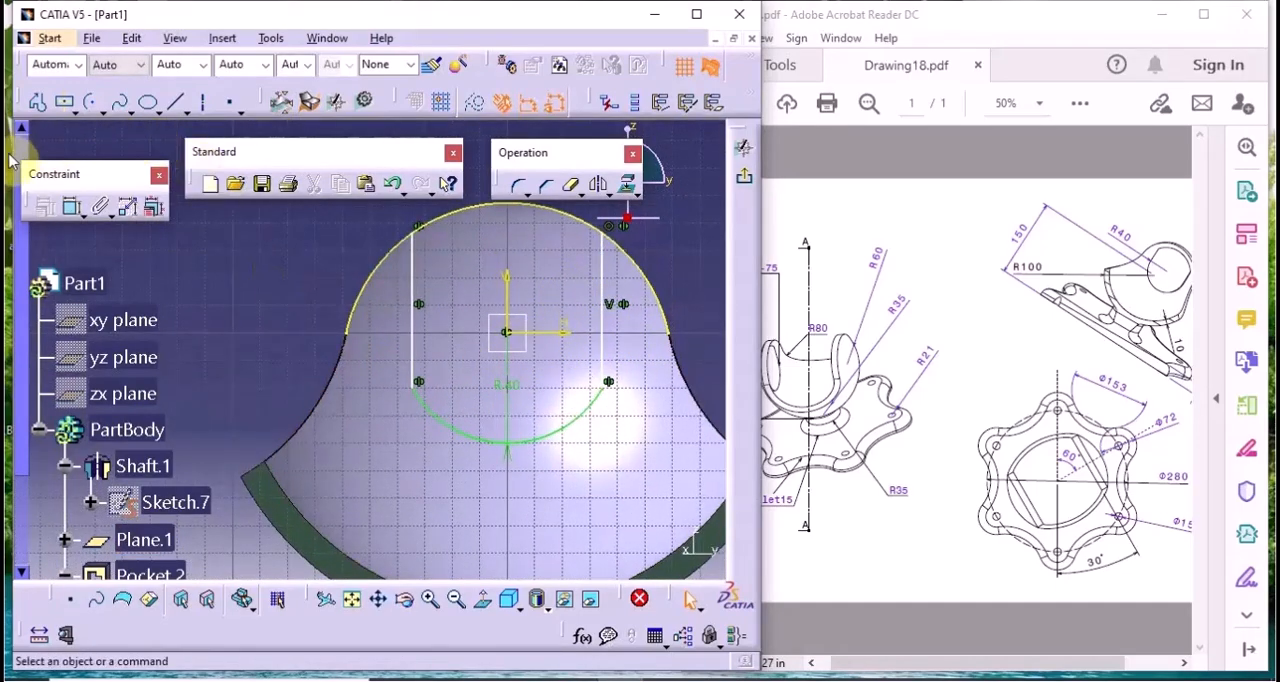
{"action": "left_click", "coordinate": [72, 207]}
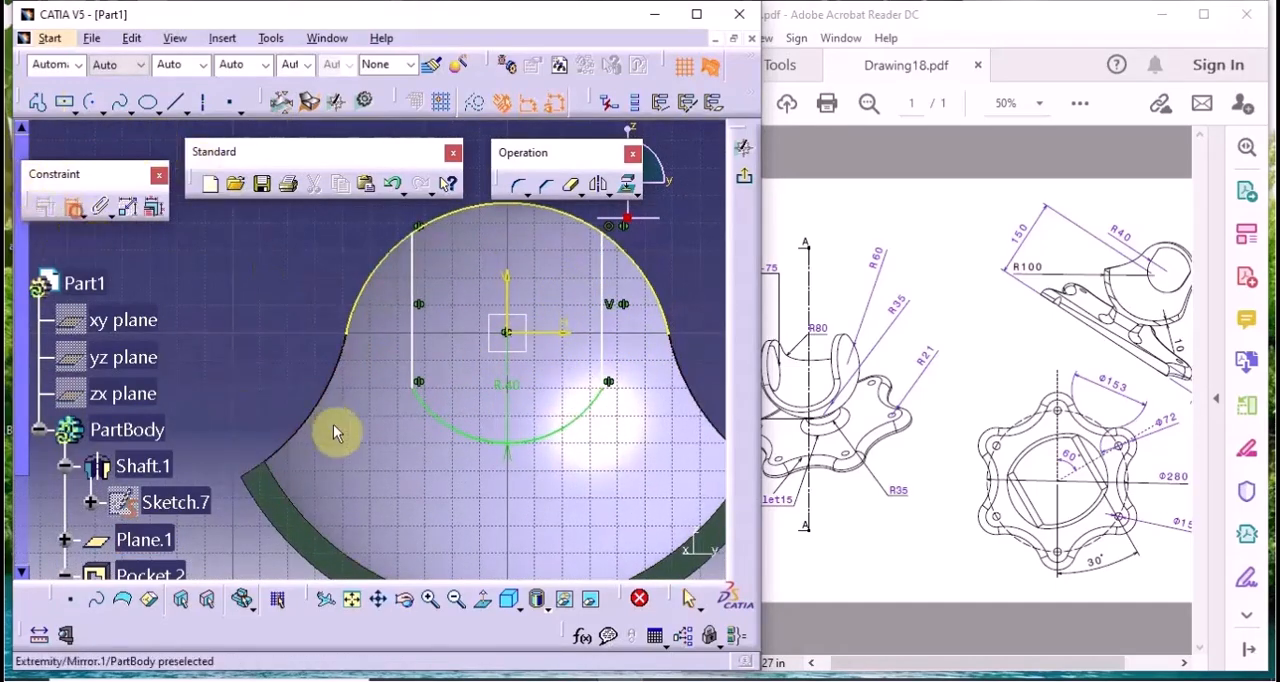
{"action": "left_click", "coordinate": [452, 424]}
{"action": "left_click", "coordinate": [426, 338]}
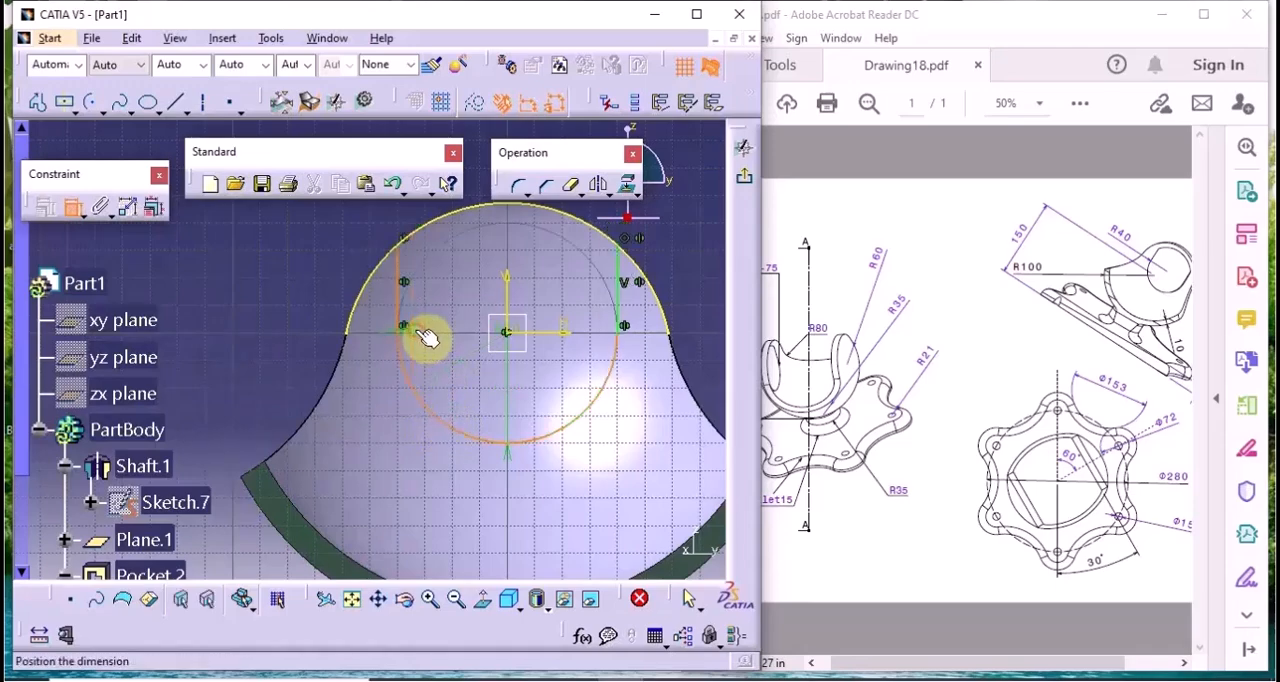
{"action": "right_click", "coordinate": [427, 338]}
{"action": "left_click", "coordinate": [454, 407]}
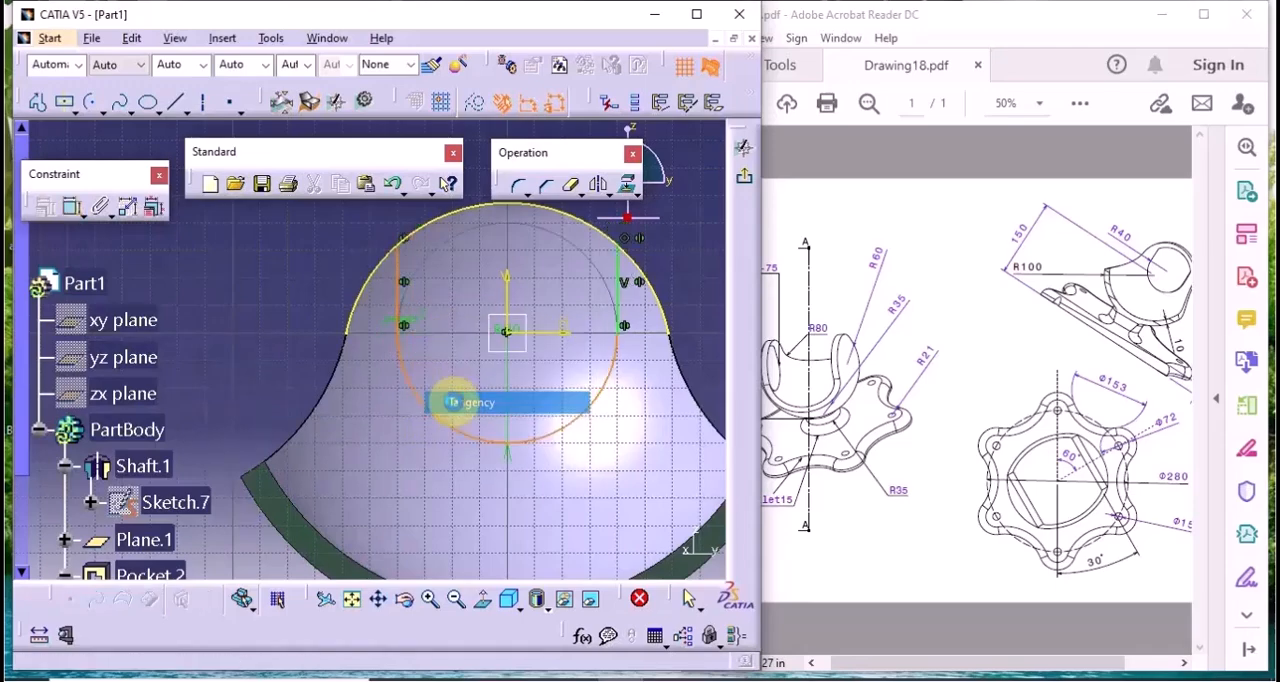
Trim the projected arc's two ends outside the vertical lines with Quick Trim and exit the sketch
{"action": "middle_click_drag", "start_coordinate": [525, 386], "coordinate": [531, 413]}
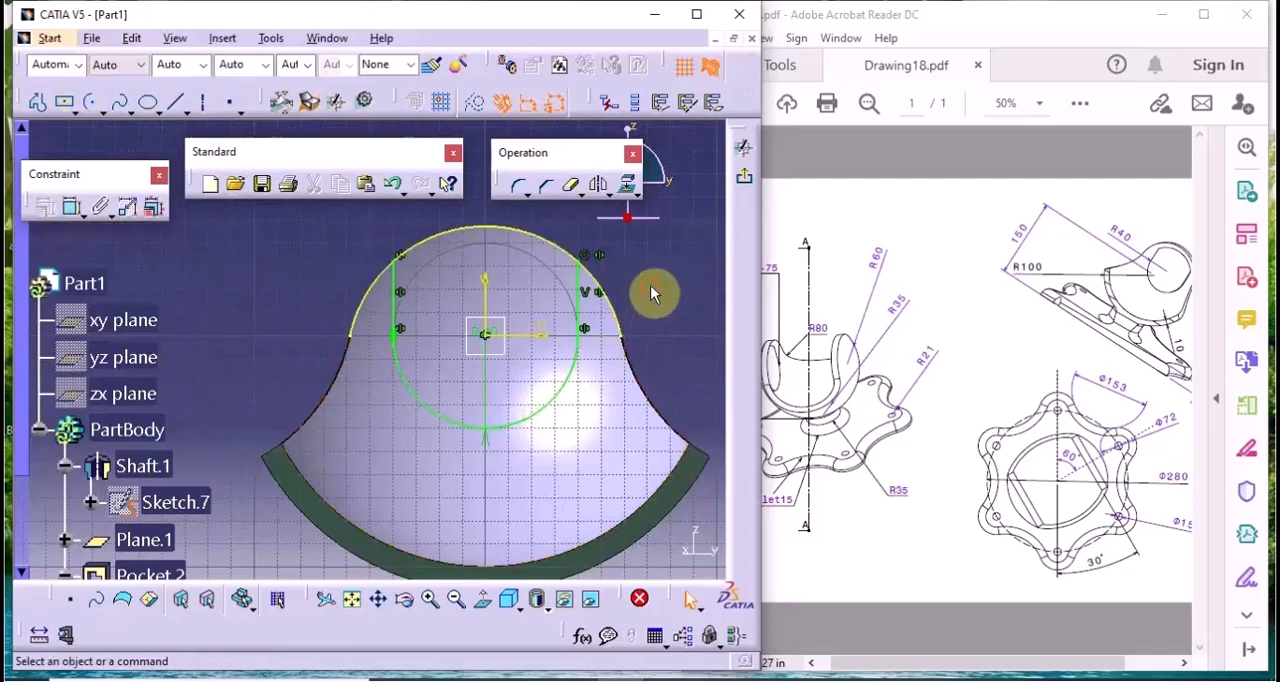
{"action": "middle_click_drag", "start_coordinate": [634, 290], "coordinate": [538, 286]}
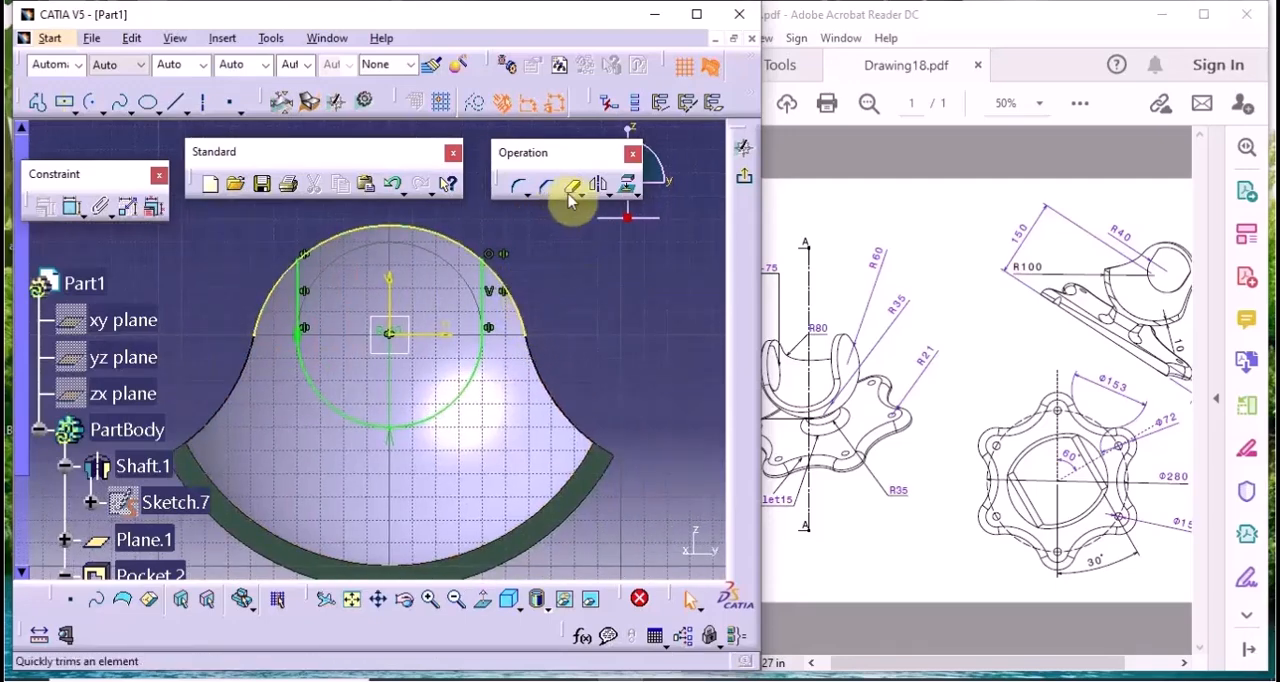
{"action": "left_click", "coordinate": [522, 305]}
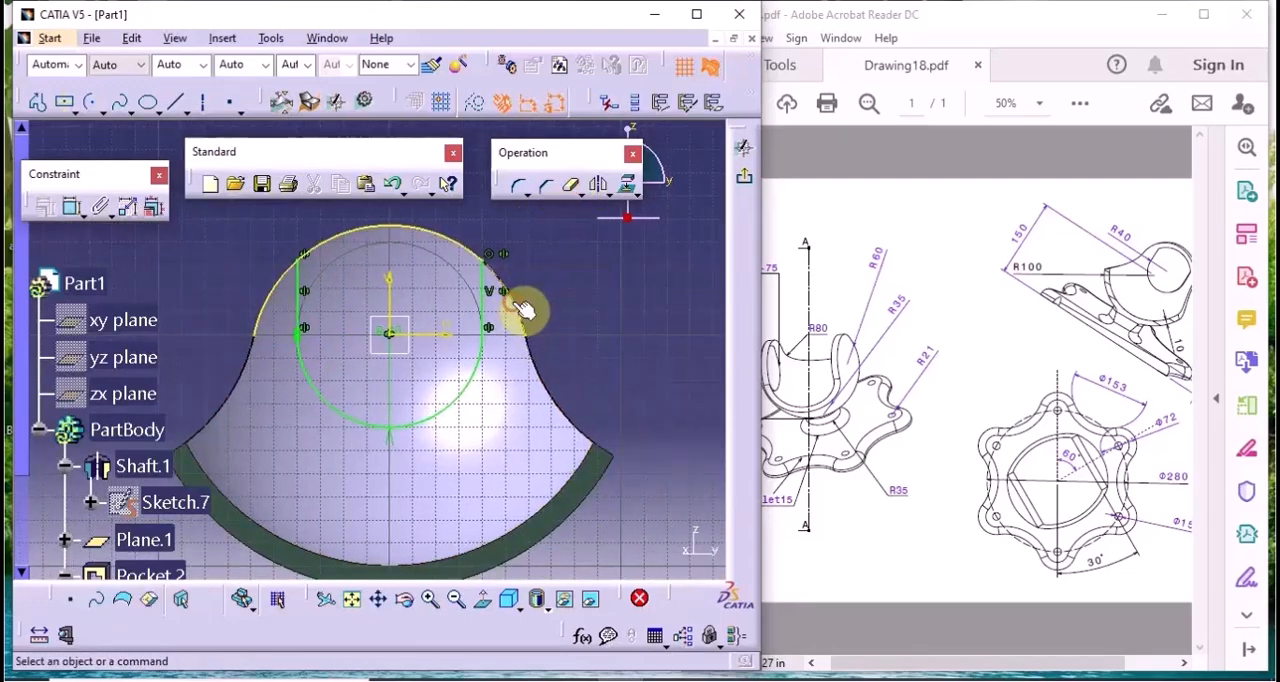
{"action": "left_click", "coordinate": [575, 186]}
{"action": "left_click", "coordinate": [289, 284]}
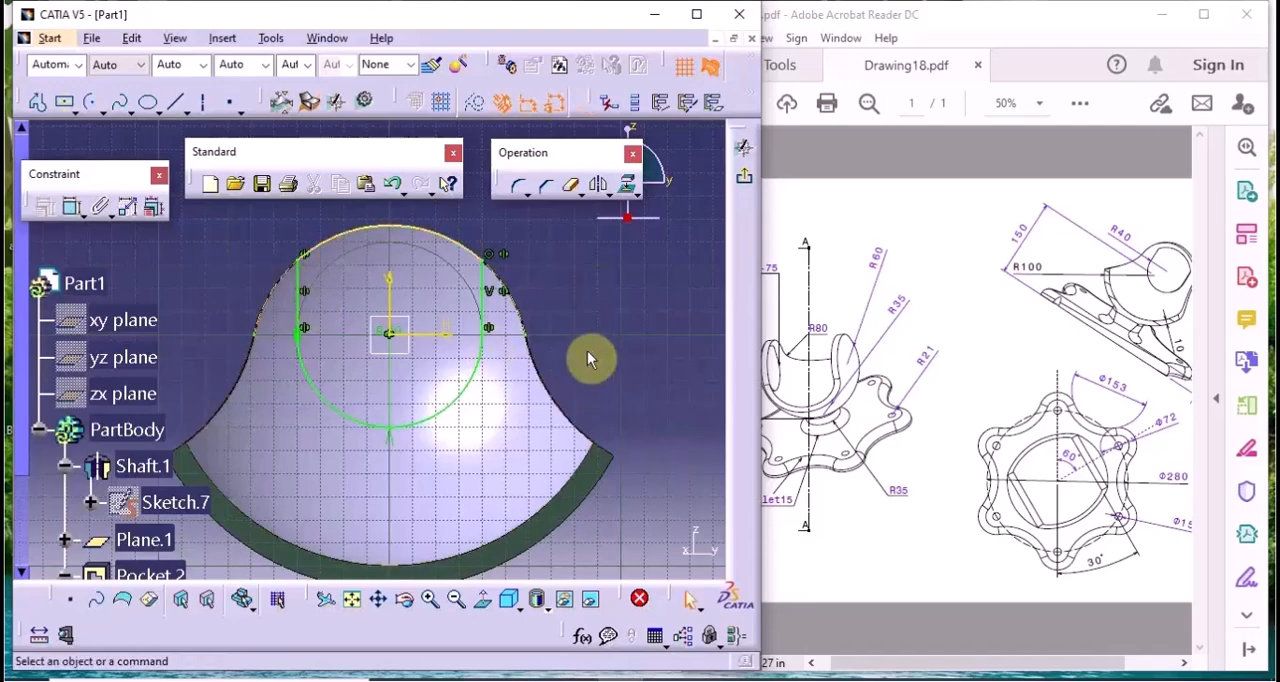
{"action": "mouse_move", "coordinate": [571, 330]}
{"action": "middle_mouse_down"}
{"action": "mouse_move", "coordinate": [543, 314]}
{"action": "mouse_move", "coordinate": [454, 382]}
{"action": "middle_mouse_up"}
{"action": "left_click", "coordinate": [742, 176]}
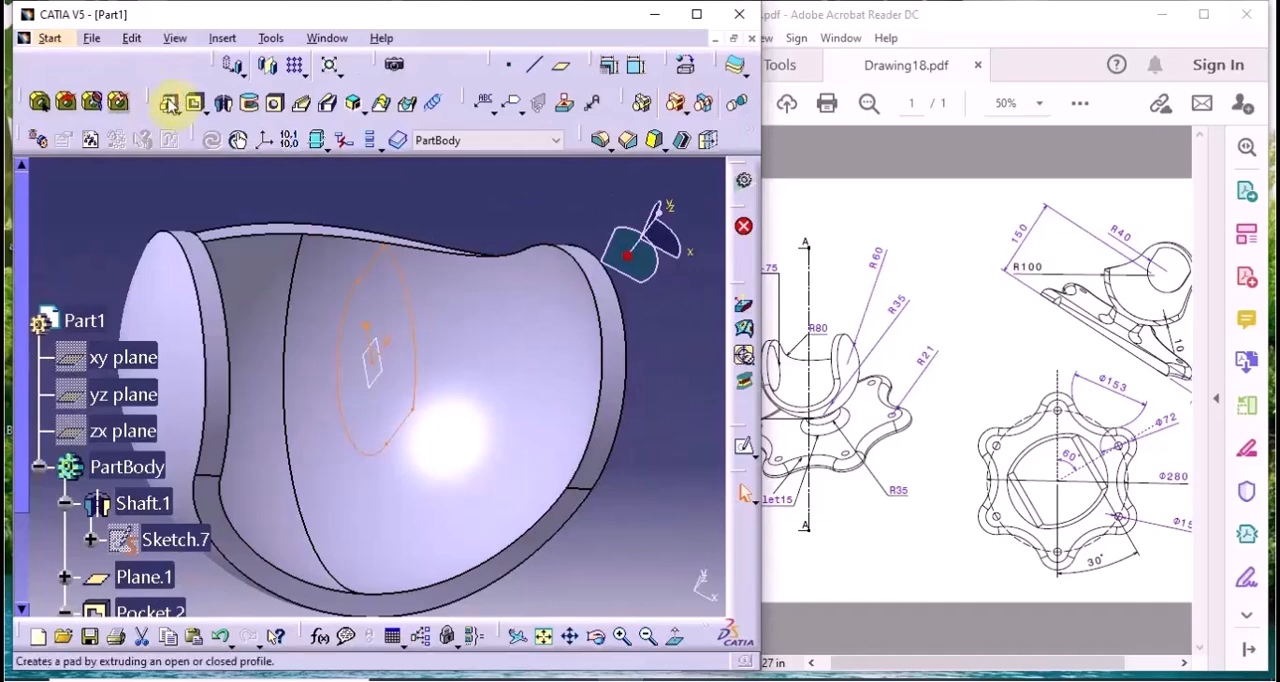
Try padding the R40 profile with first limit Up to next and second limit -75 mm, checking the depth in the drawing
{"action": "left_click", "coordinate": [168, 102]}
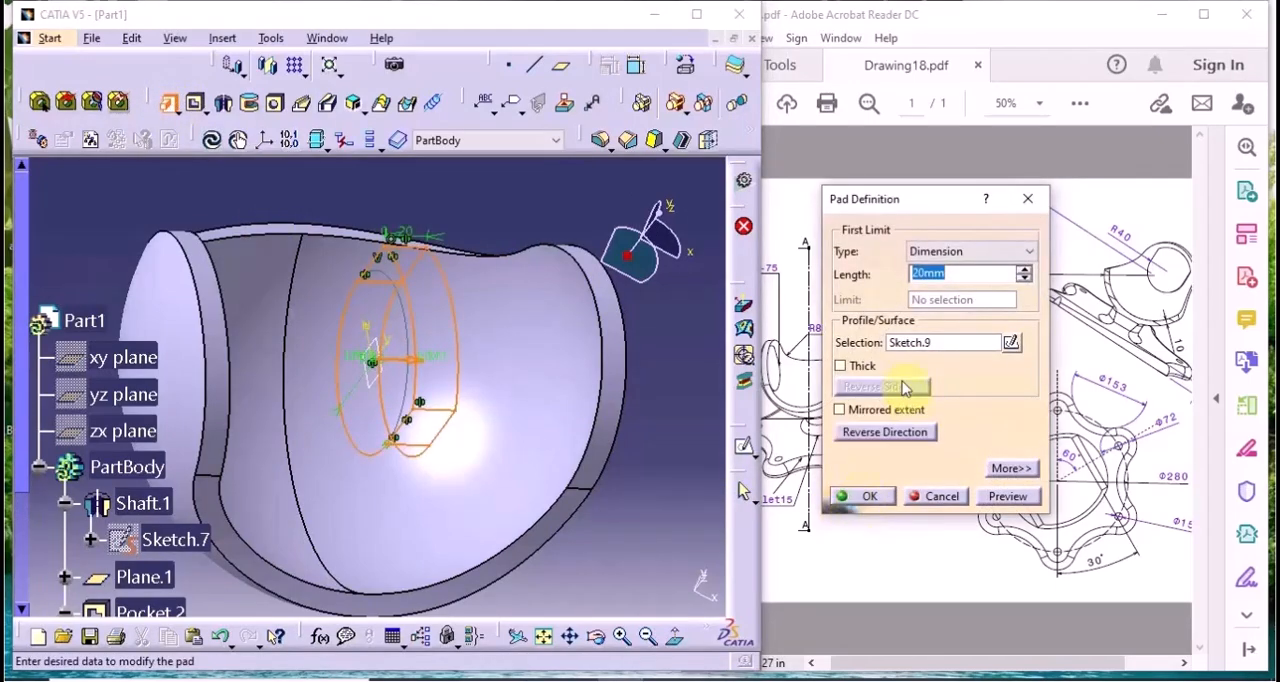
{"action": "left_click", "coordinate": [832, 585]}
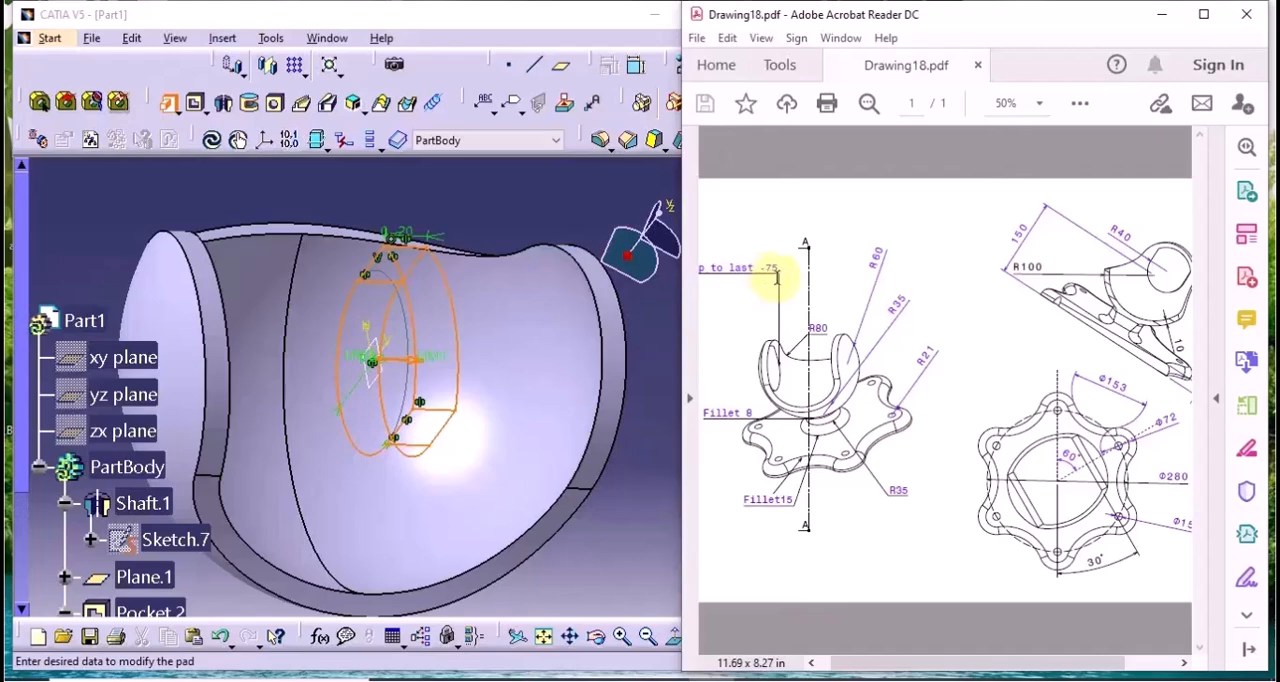
{"action": "left_click_drag", "start_coordinate": [880, 666], "coordinate": [842, 668]}
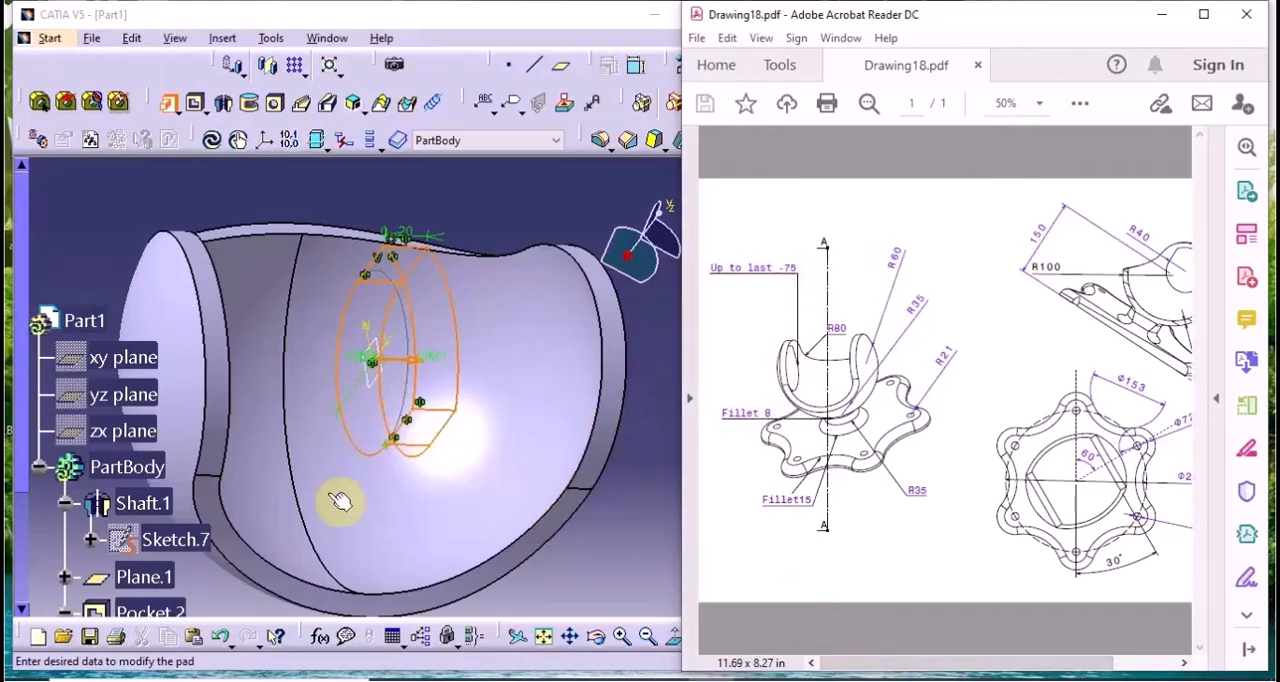
{"action": "left_click", "coordinate": [607, 543]}
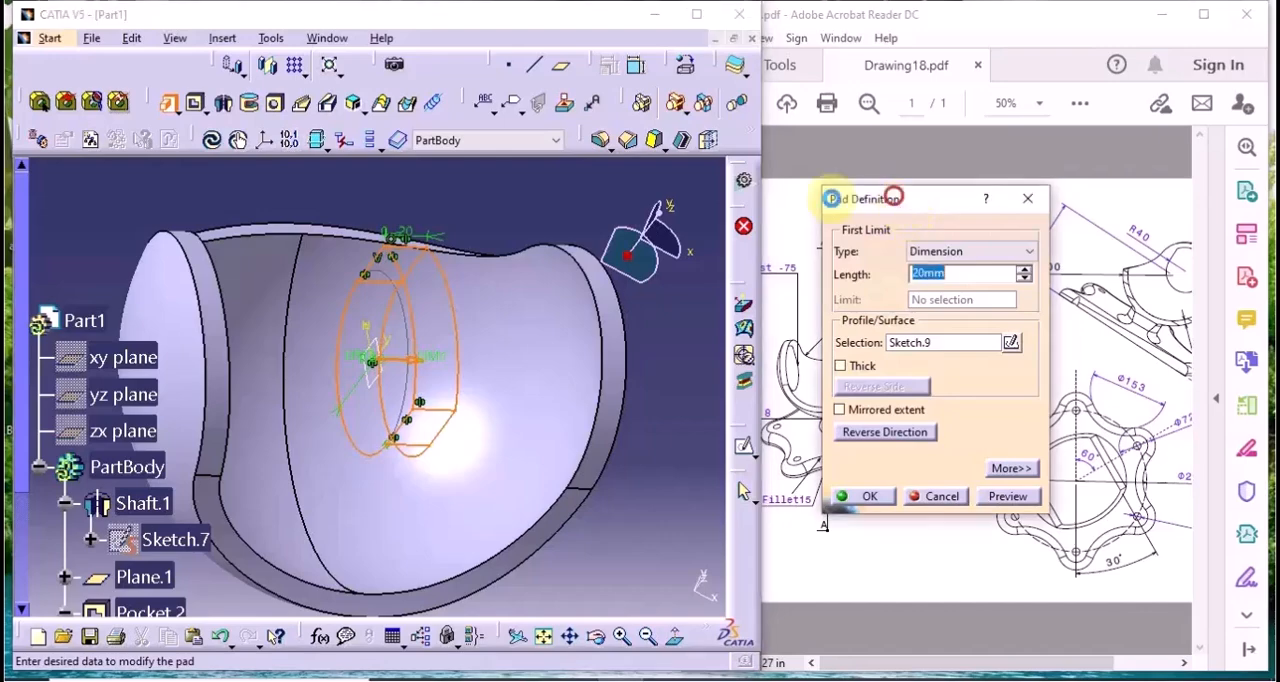
{"action": "left_click_drag", "start_coordinate": [889, 198], "coordinate": [737, 210]}
{"action": "left_click", "coordinate": [810, 262]}
{"action": "left_click", "coordinate": [818, 291]}
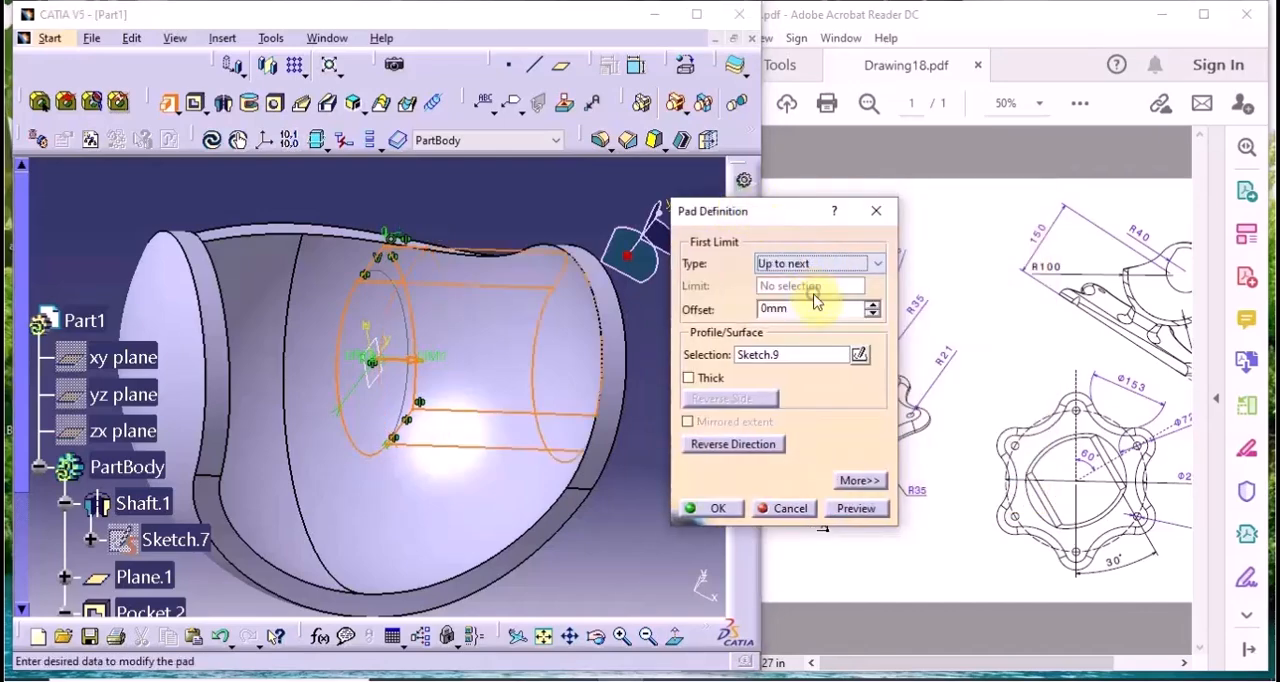
{"action": "left_click", "coordinate": [859, 481]}
{"action": "double_click", "coordinate": [991, 287]}
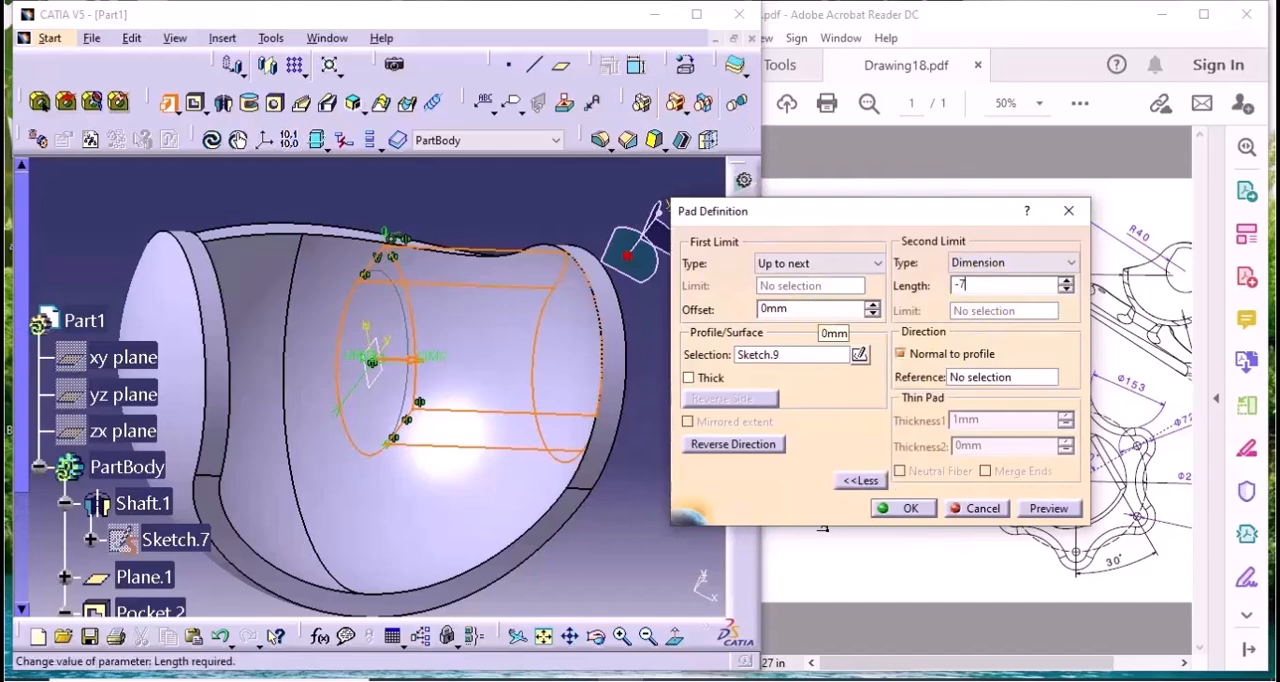
{"action": "type", "text": "-75"}
{"action": "left_click", "coordinate": [1062, 507]}
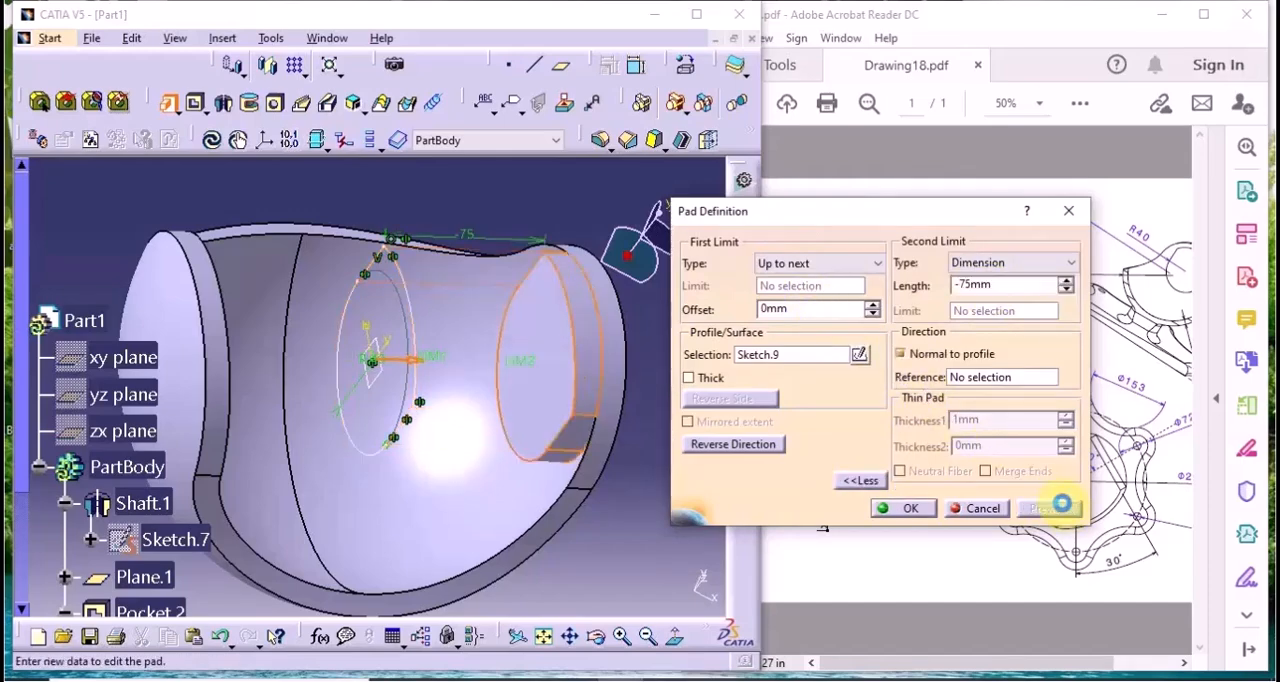
Check the shell radius in the drawing's side view and cancel the pad
{"action": "left_click_drag", "start_coordinate": [915, 207], "coordinate": [484, 149]}
{"action": "left_click", "coordinate": [958, 543]}
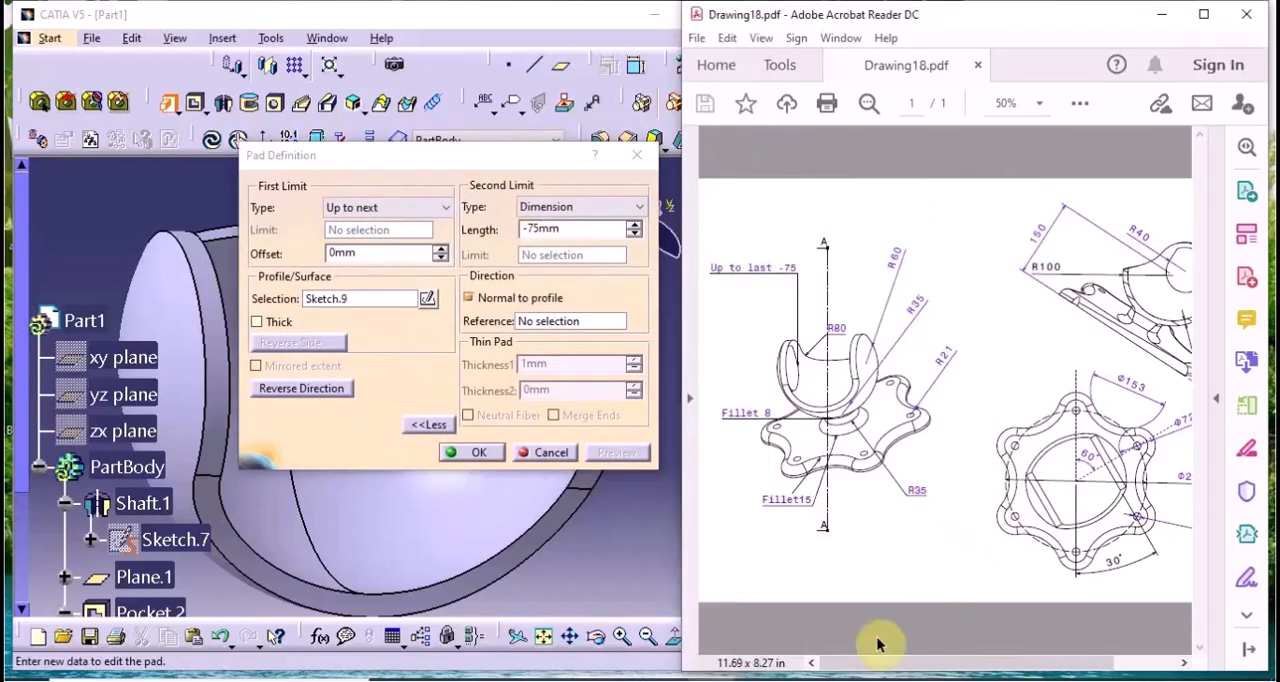
{"action": "left_click_drag", "start_coordinate": [847, 664], "coordinate": [970, 664]}
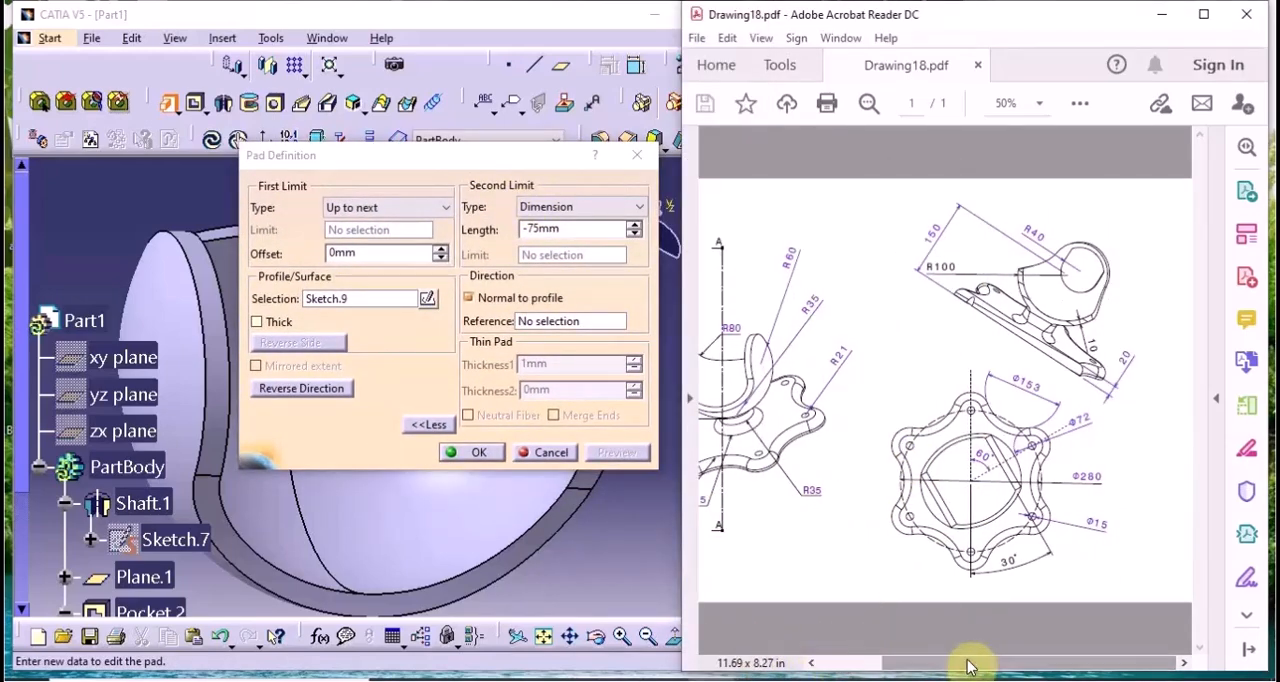
{"action": "left_click", "coordinate": [543, 458]}
{"action": "left_click", "coordinate": [553, 452]}
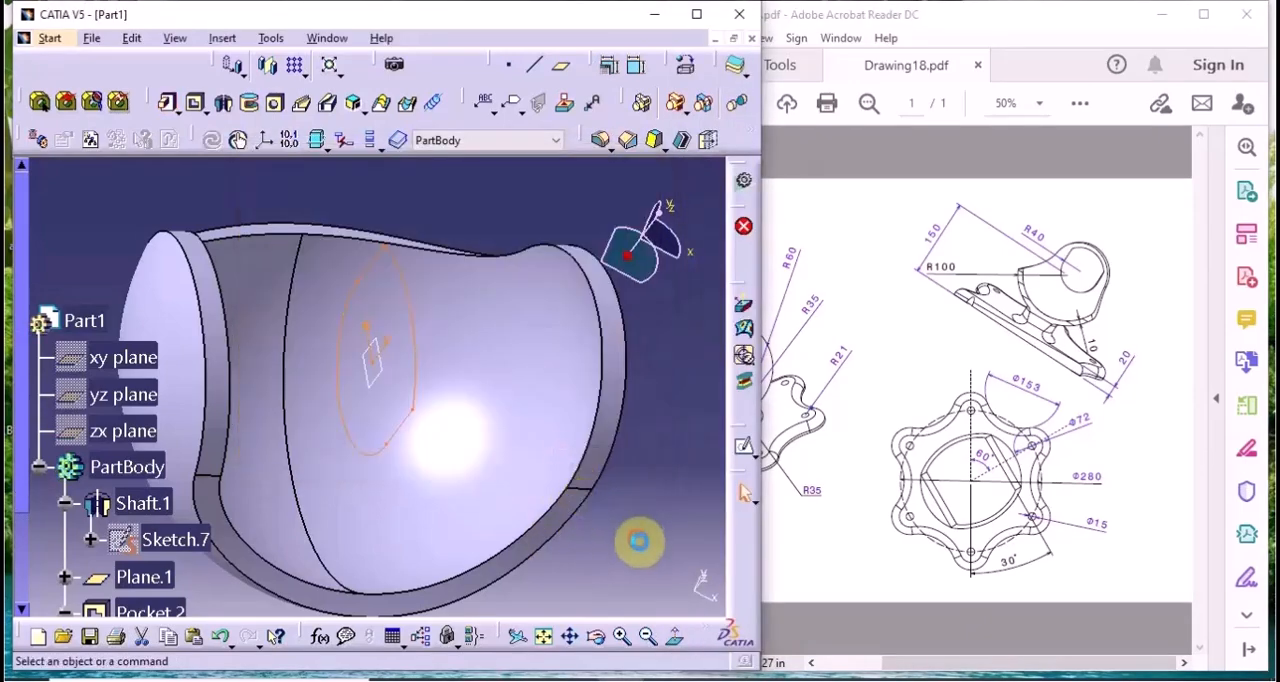
Edit the shaft's Sketch.7, set the inner arc's radius to 90 mm and exit the sketch
{"action": "left_click", "coordinate": [640, 540]}
{"action": "left_click", "coordinate": [1070, 316]}
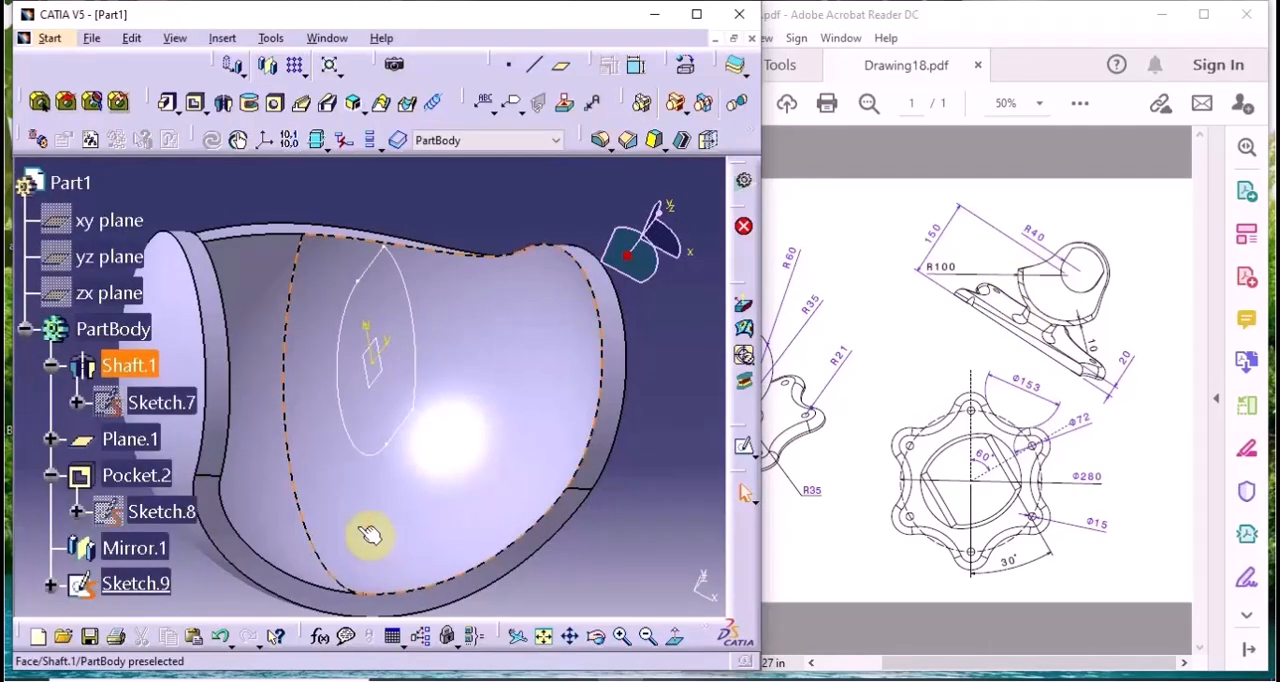
{"action": "double_click", "coordinate": [157, 400]}
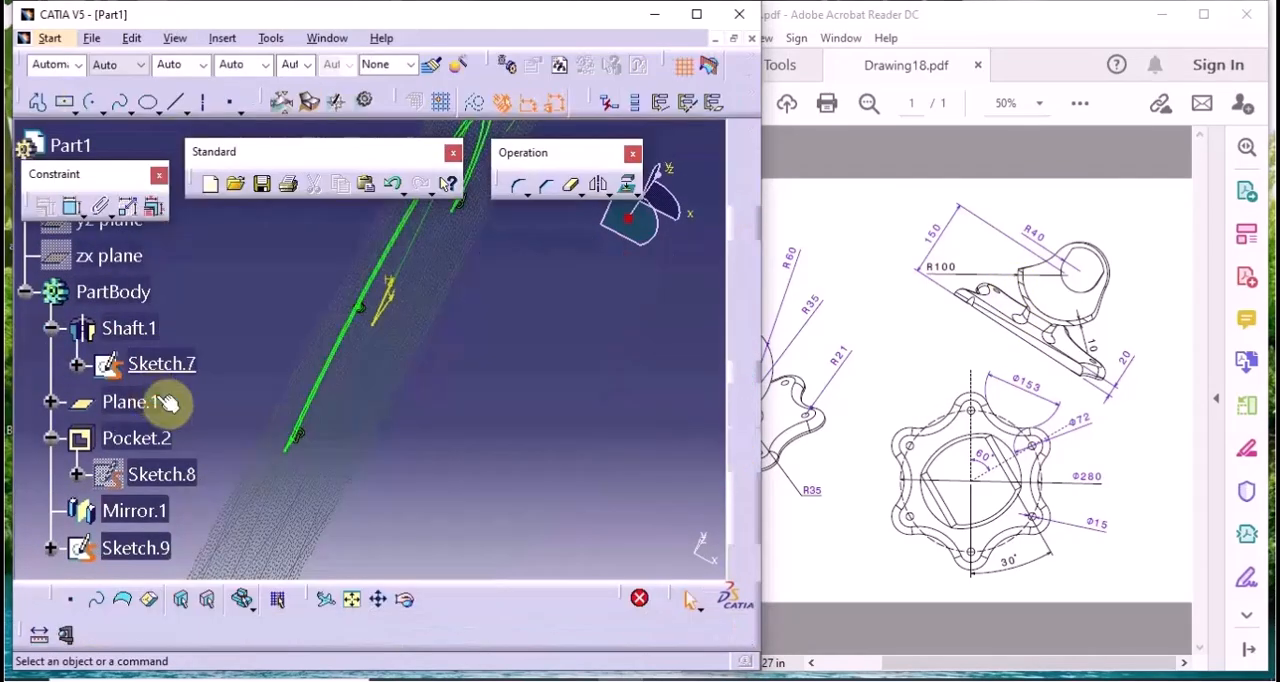
{"action": "middle_click_drag", "start_coordinate": [586, 460], "coordinate": [511, 404]}
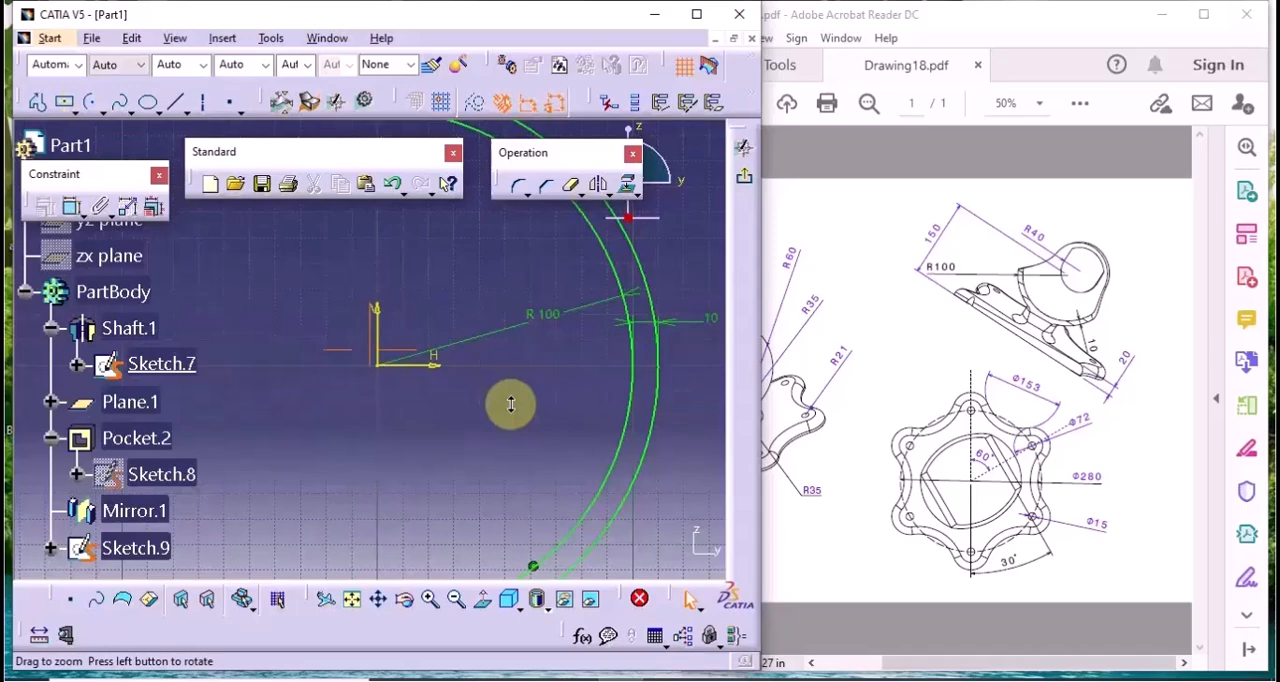
{"action": "double_click", "coordinate": [558, 323]}
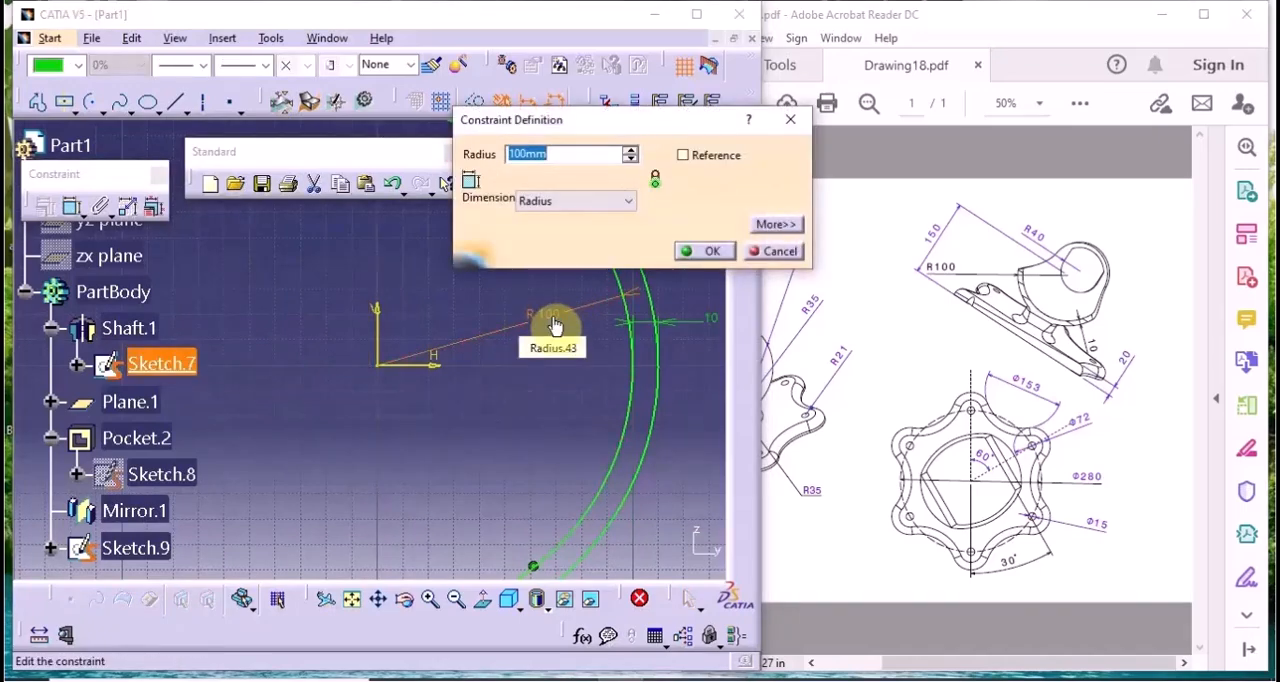
{"action": "type", "text": "90"}
{"action": "key", "text": "Return"}
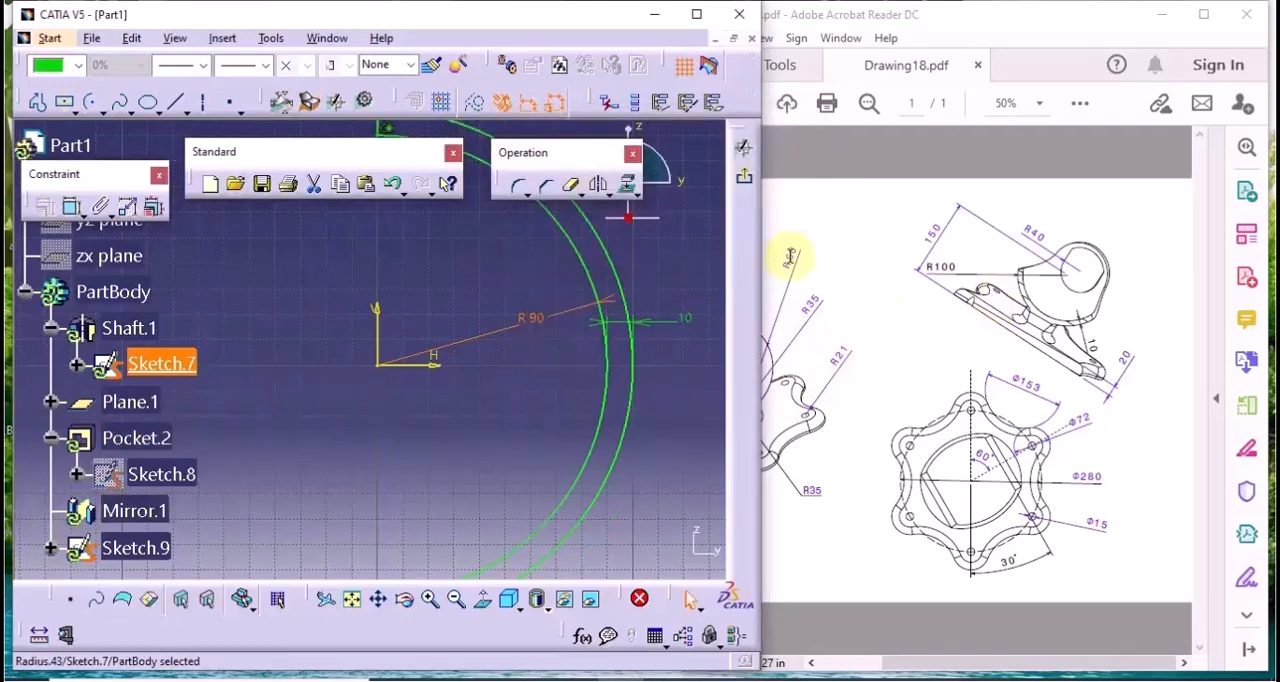
{"action": "left_click", "coordinate": [743, 176]}
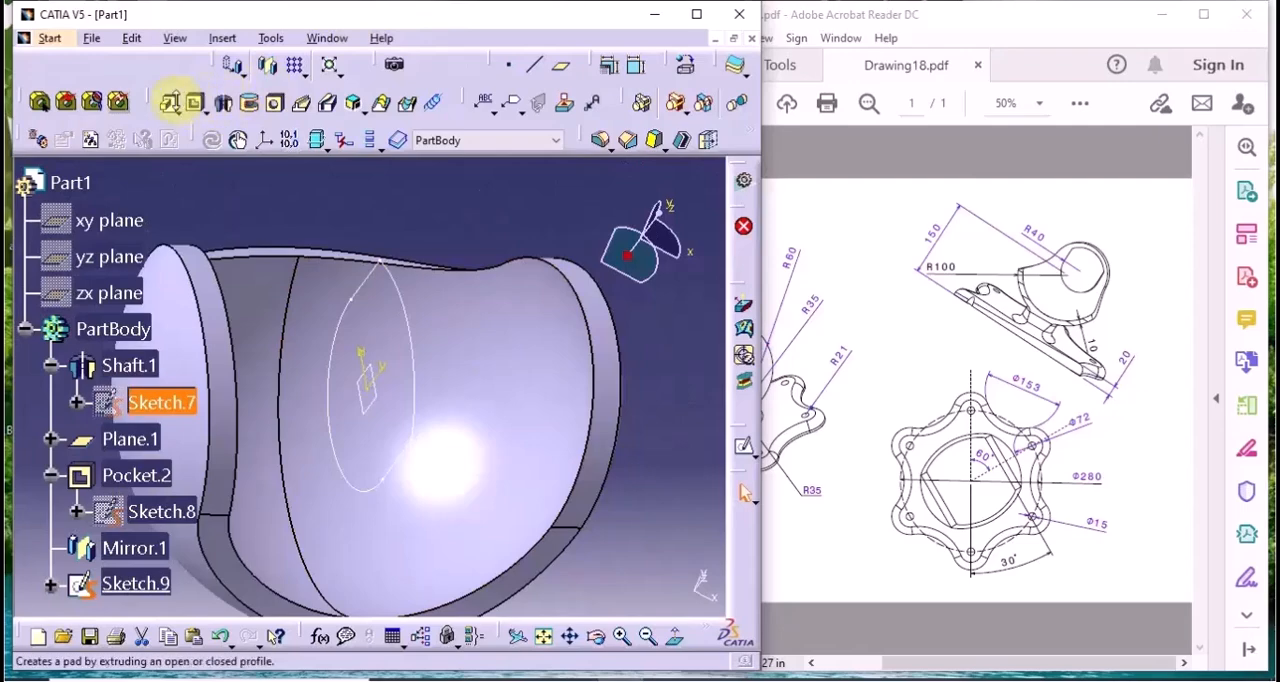
Pad the R40 profile Sketch.9 with first limit Up to next and second limit -75 mm
{"action": "left_click", "coordinate": [167, 101]}
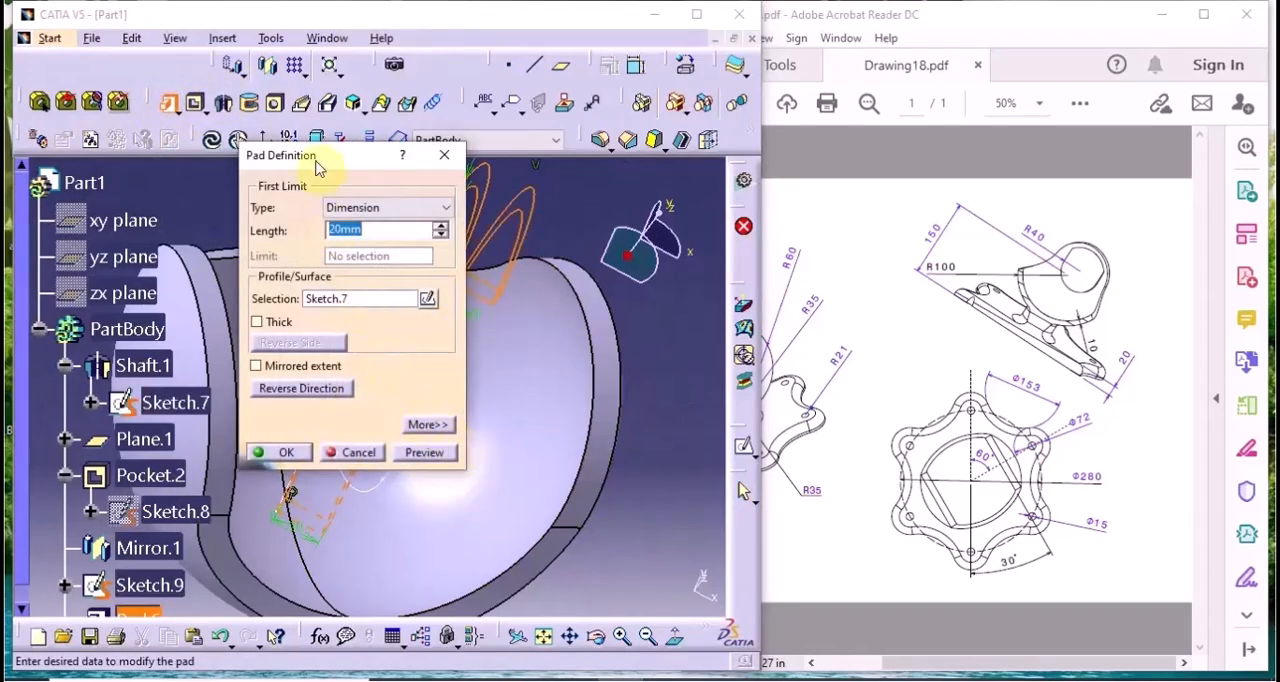
{"action": "left_click_drag", "start_coordinate": [320, 165], "coordinate": [716, 202]}
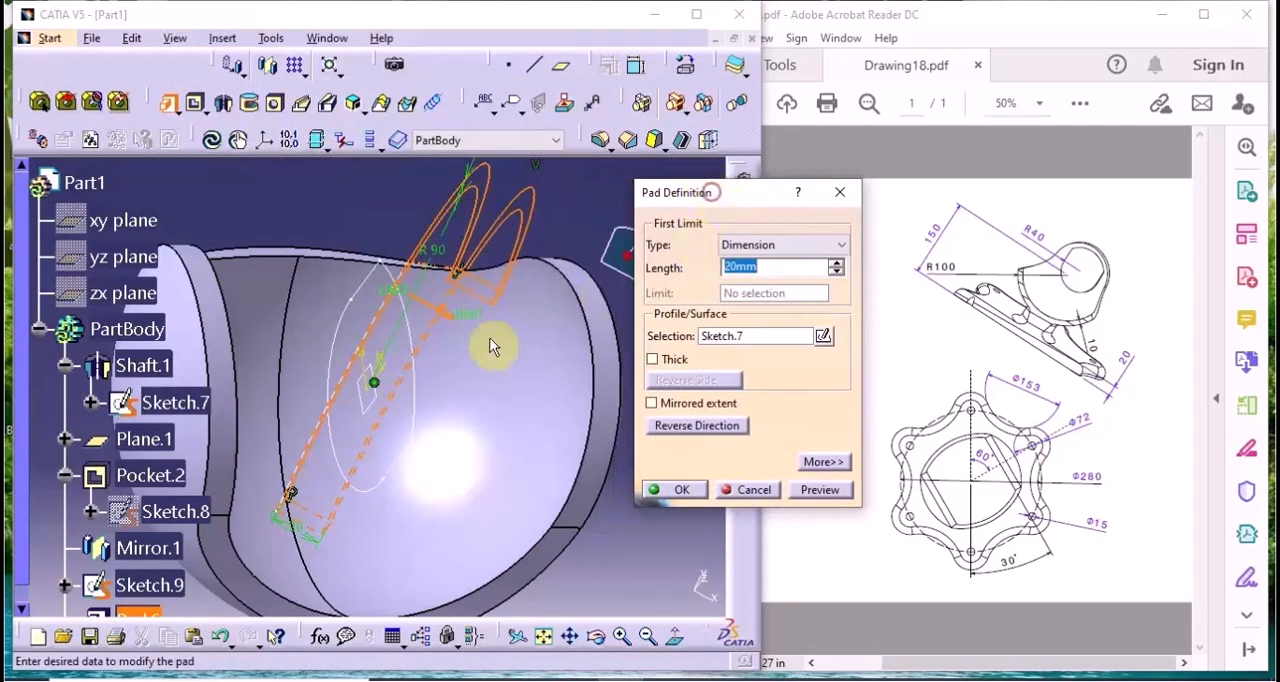
{"action": "left_click", "coordinate": [425, 450]}
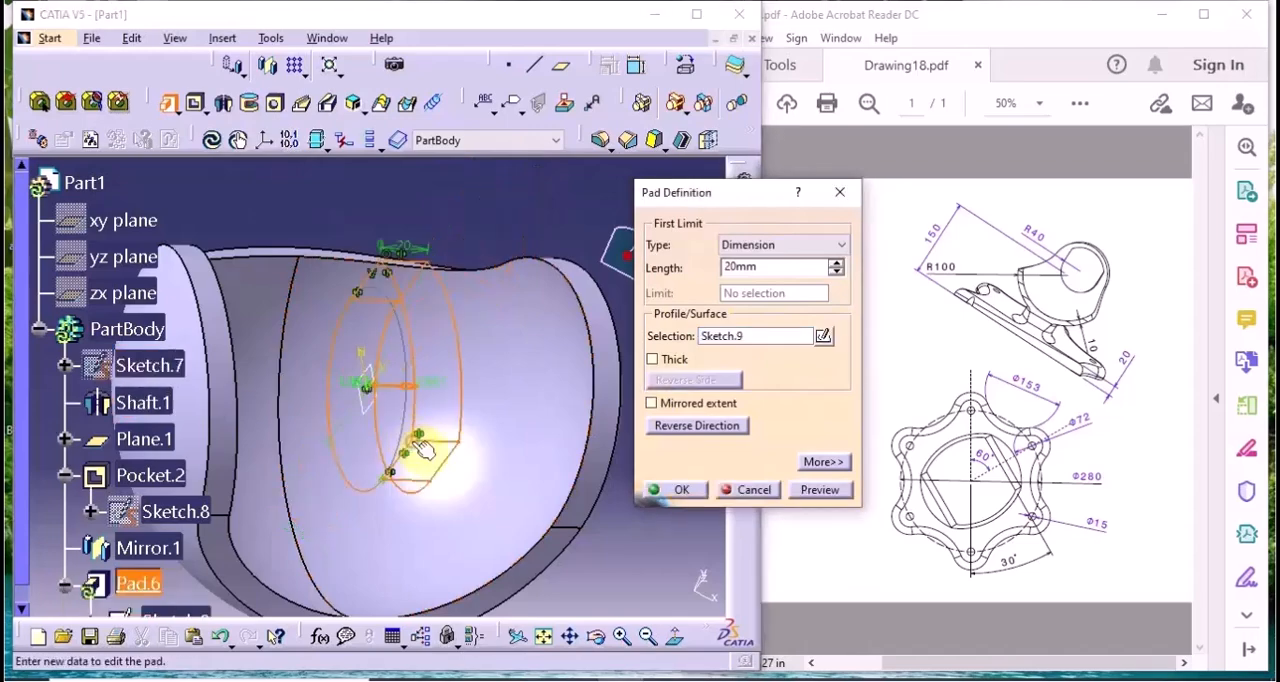
{"action": "left_click", "coordinate": [762, 248]}
{"action": "left_click", "coordinate": [758, 276]}
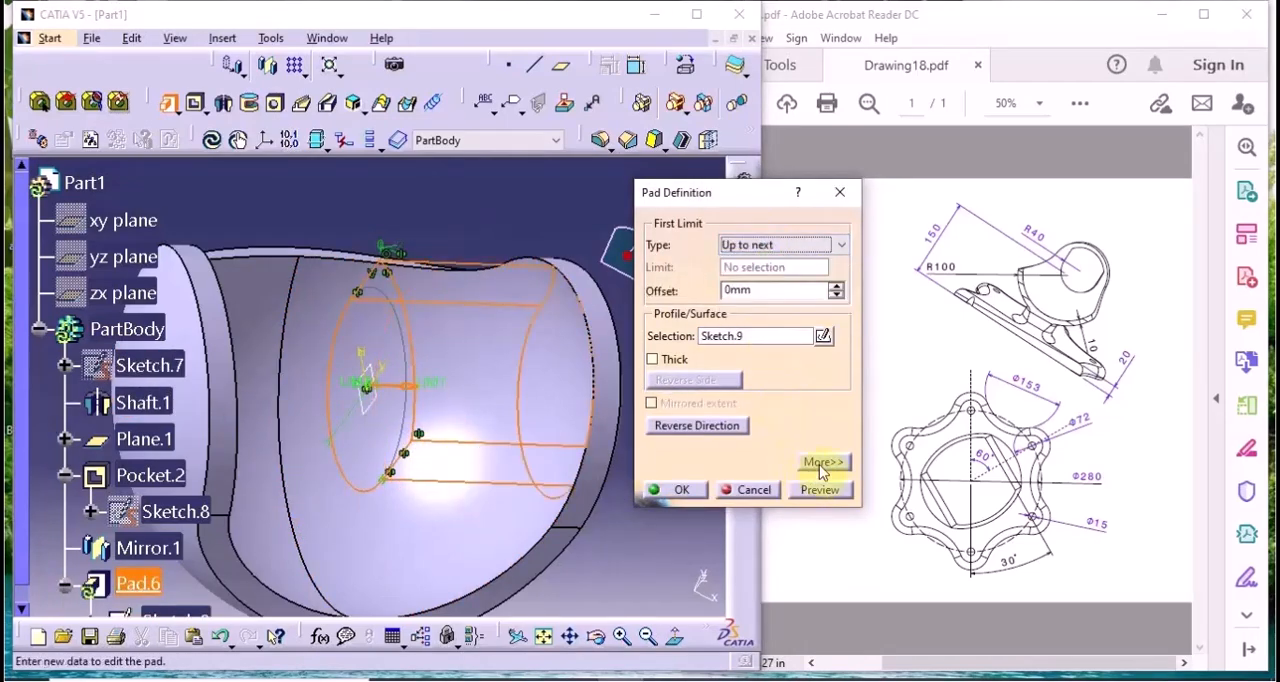
{"action": "left_click", "coordinate": [822, 463]}
{"action": "double_click", "coordinate": [954, 267]}
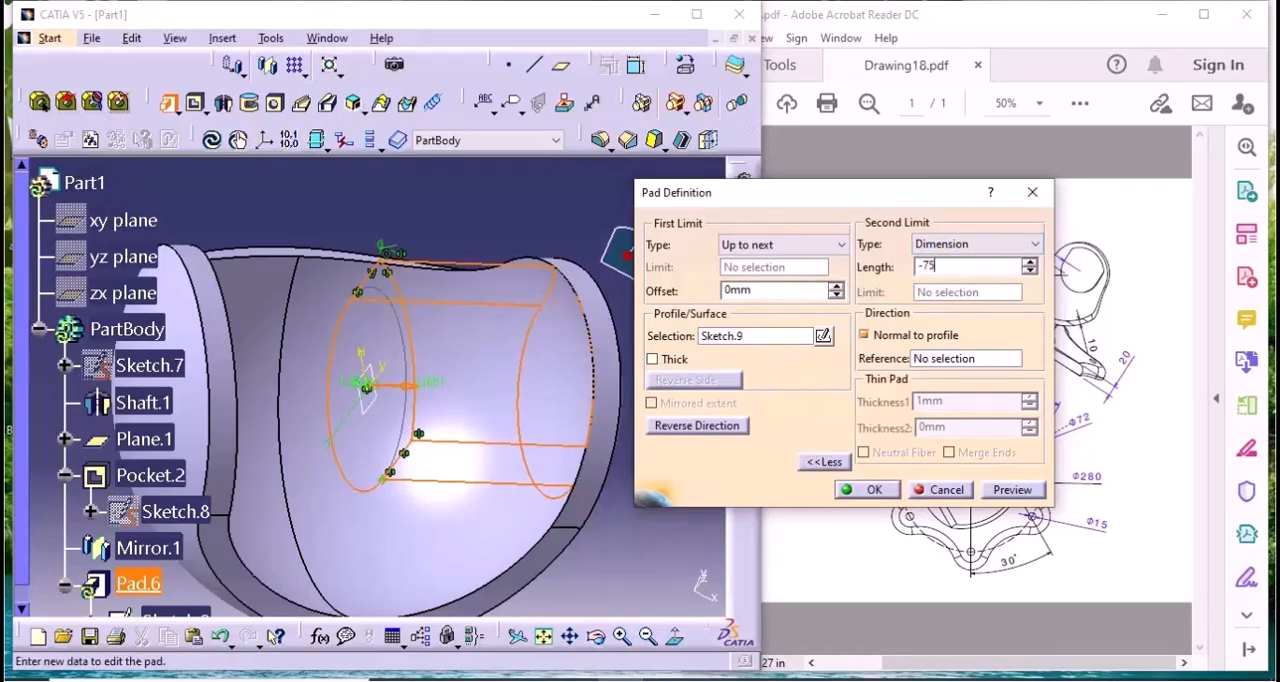
{"action": "left_click", "coordinate": [1008, 489]}
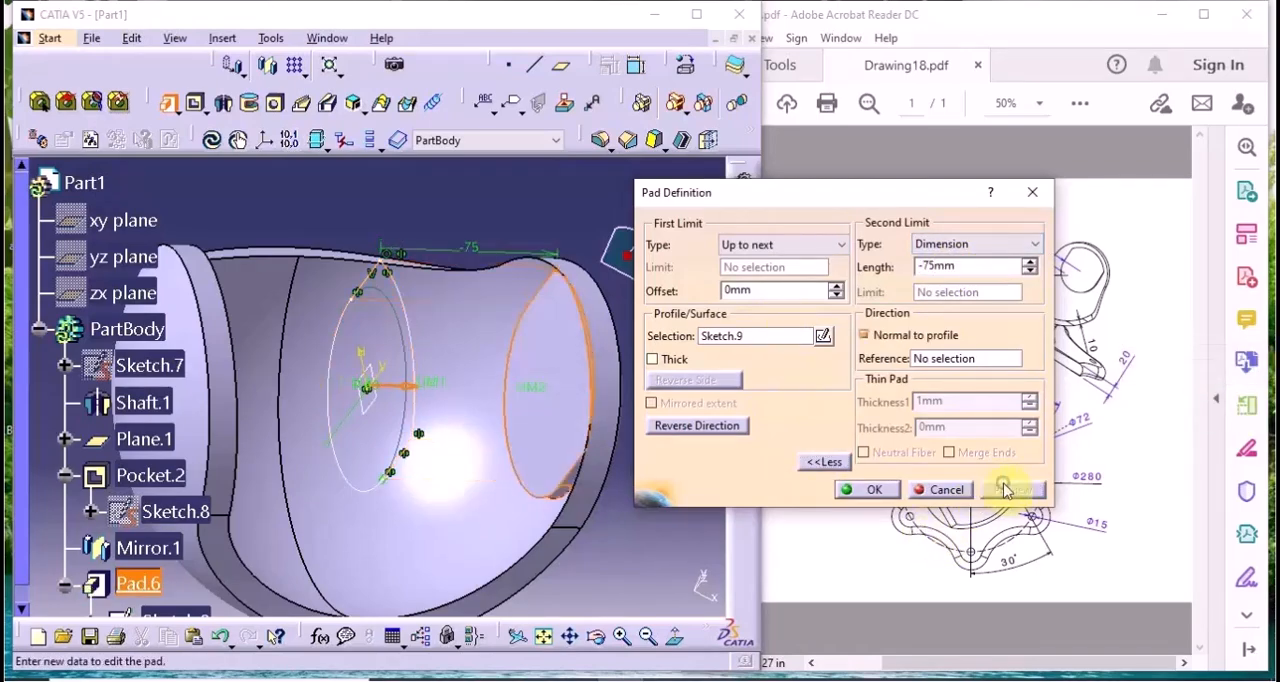
{"action": "middle_click_drag", "start_coordinate": [498, 444], "coordinate": [485, 333]}
{"action": "left_click", "coordinate": [872, 489]}
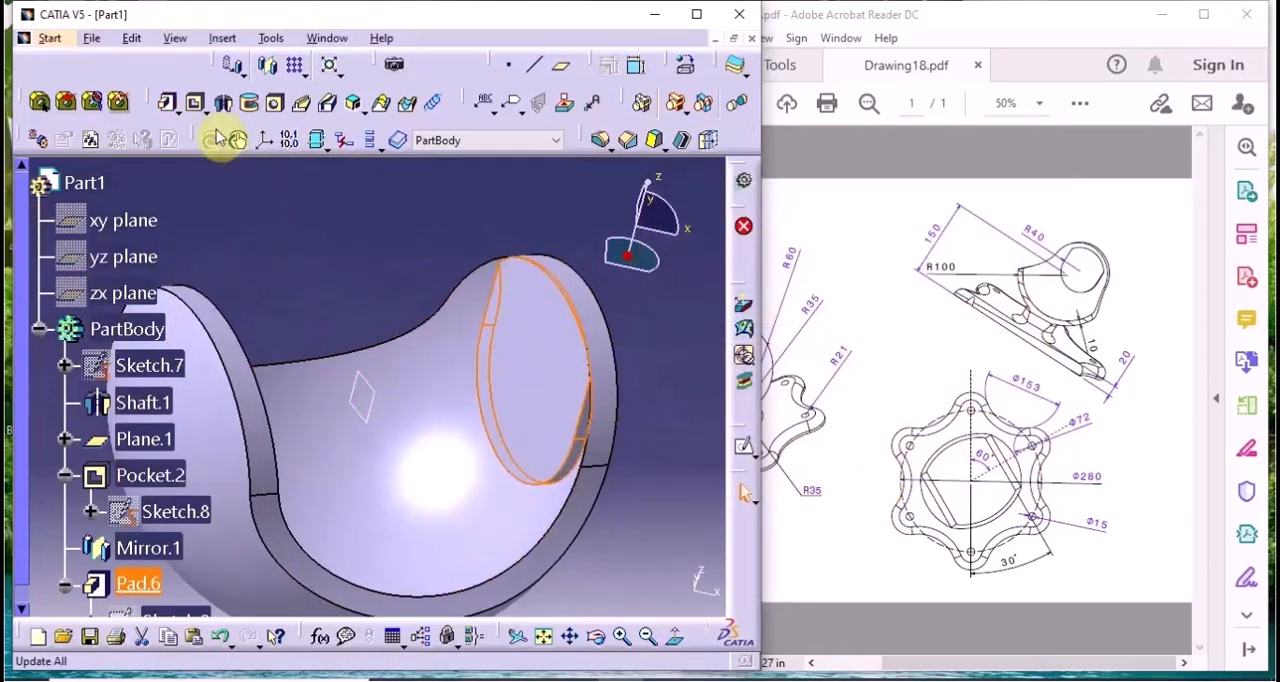
Mirror the new R40 pad about Plane.1 to the opposite side of the shell
{"action": "left_click", "coordinate": [260, 258]}
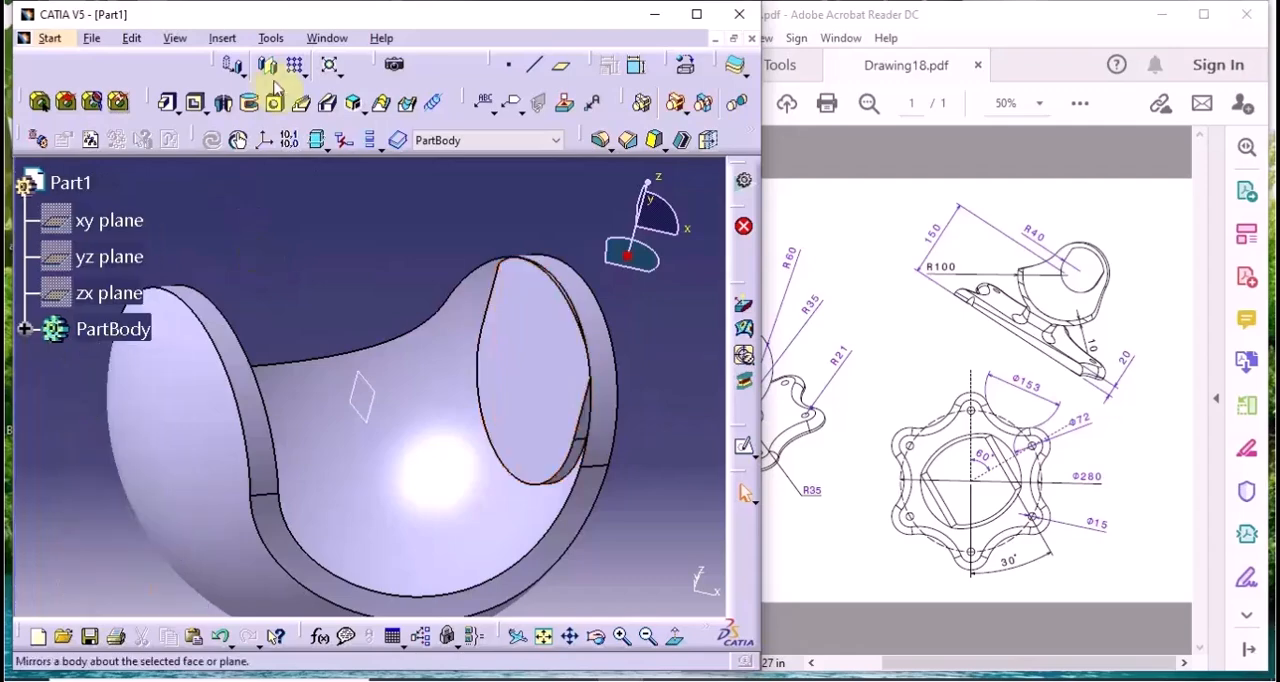
{"action": "left_click", "coordinate": [267, 64]}
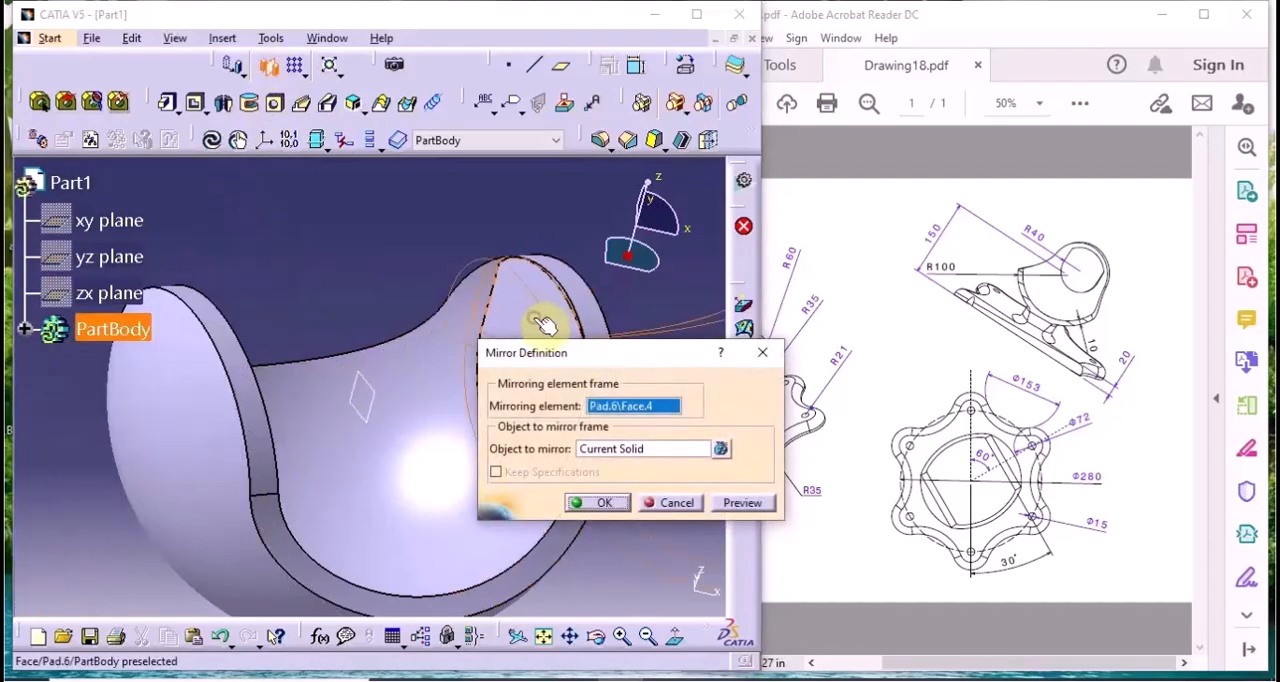
{"action": "left_click", "coordinate": [371, 405]}
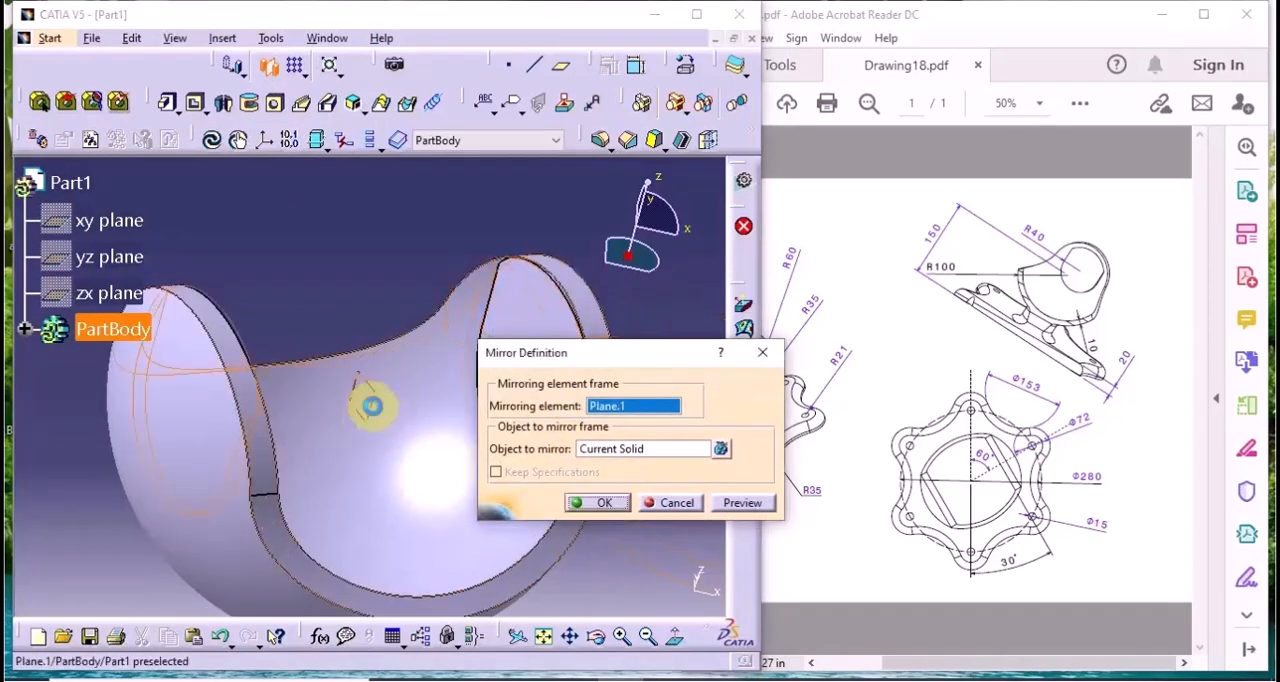
{"action": "left_click", "coordinate": [619, 449]}
{"action": "middle_click_drag", "start_coordinate": [420, 373], "coordinate": [288, 304]}
{"action": "left_click", "coordinate": [435, 325]}
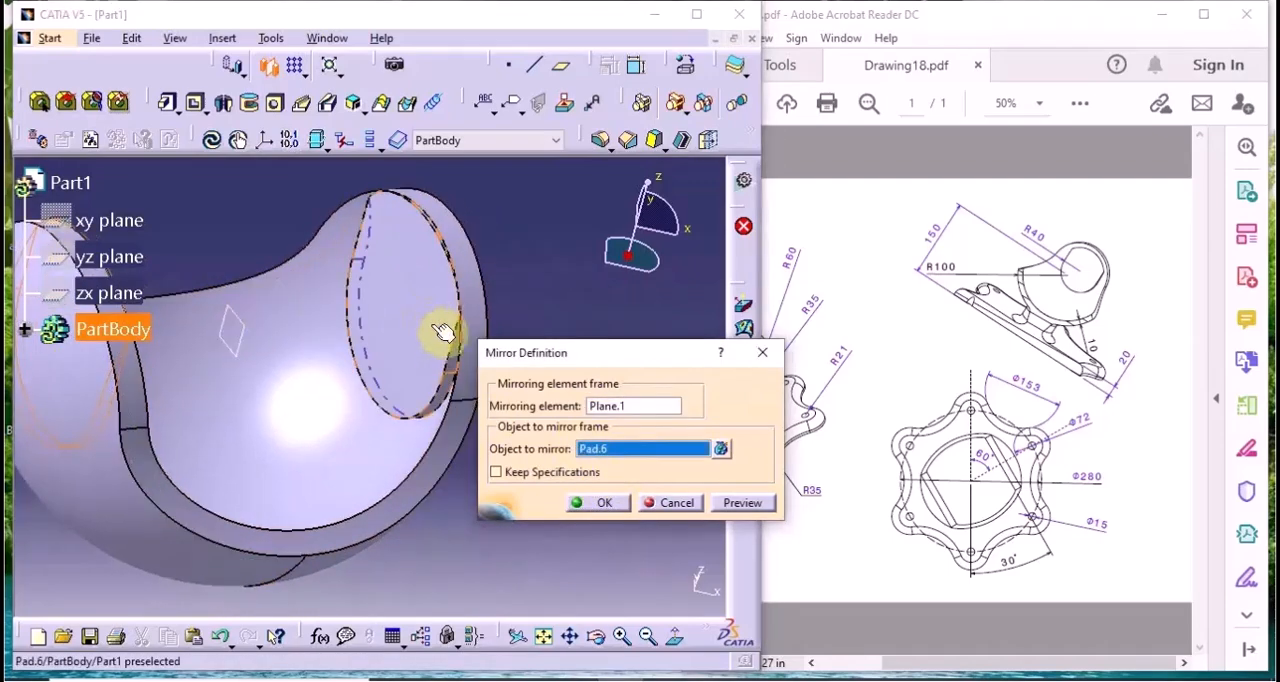
{"action": "left_click", "coordinate": [738, 505]}
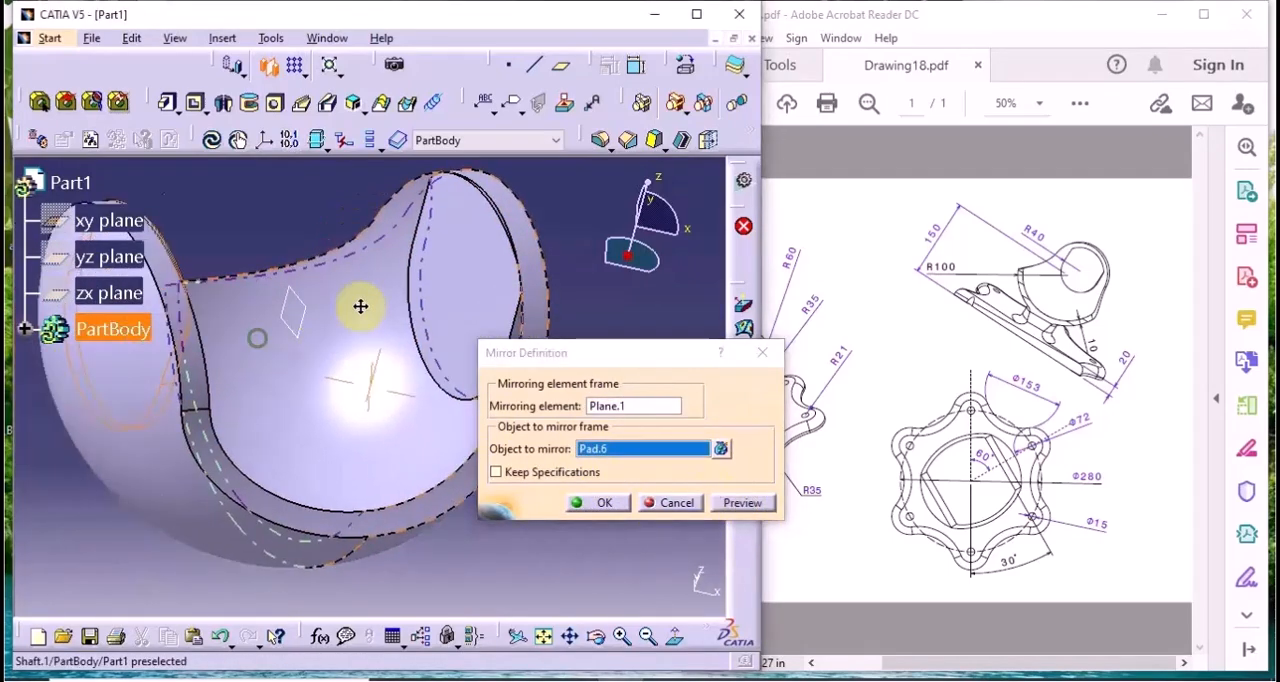
{"action": "middle_click_drag", "start_coordinate": [360, 306], "coordinate": [366, 522]}
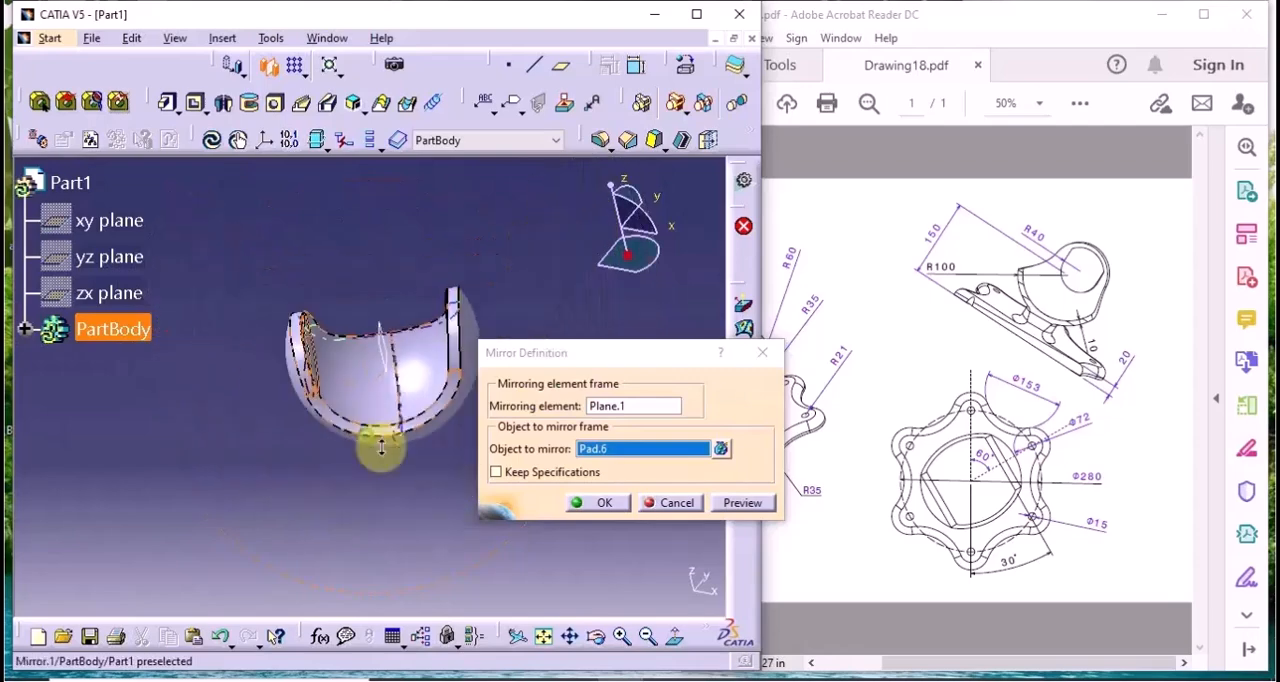
{"action": "left_click", "coordinate": [592, 503]}
{"action": "middle_click_drag", "start_coordinate": [403, 425], "coordinate": [536, 462]}
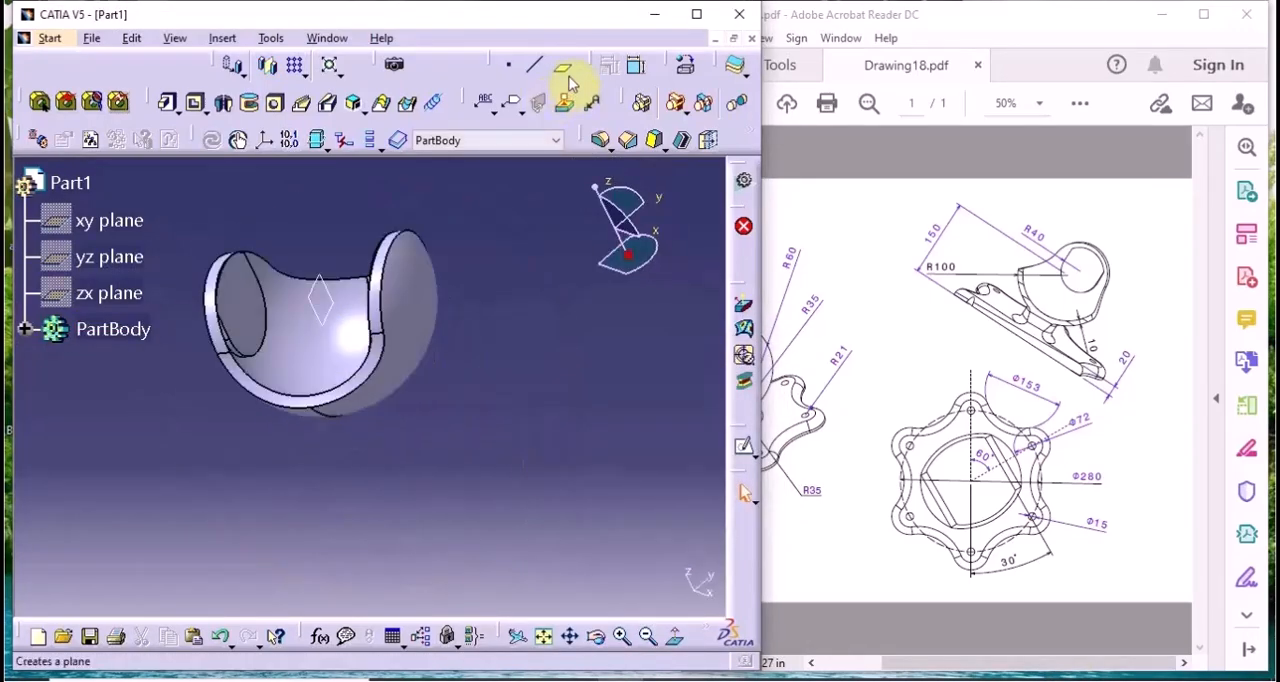
Create a reference plane offset 150 mm from the xy plane in the reversed direction
{"action": "left_click", "coordinate": [558, 70]}
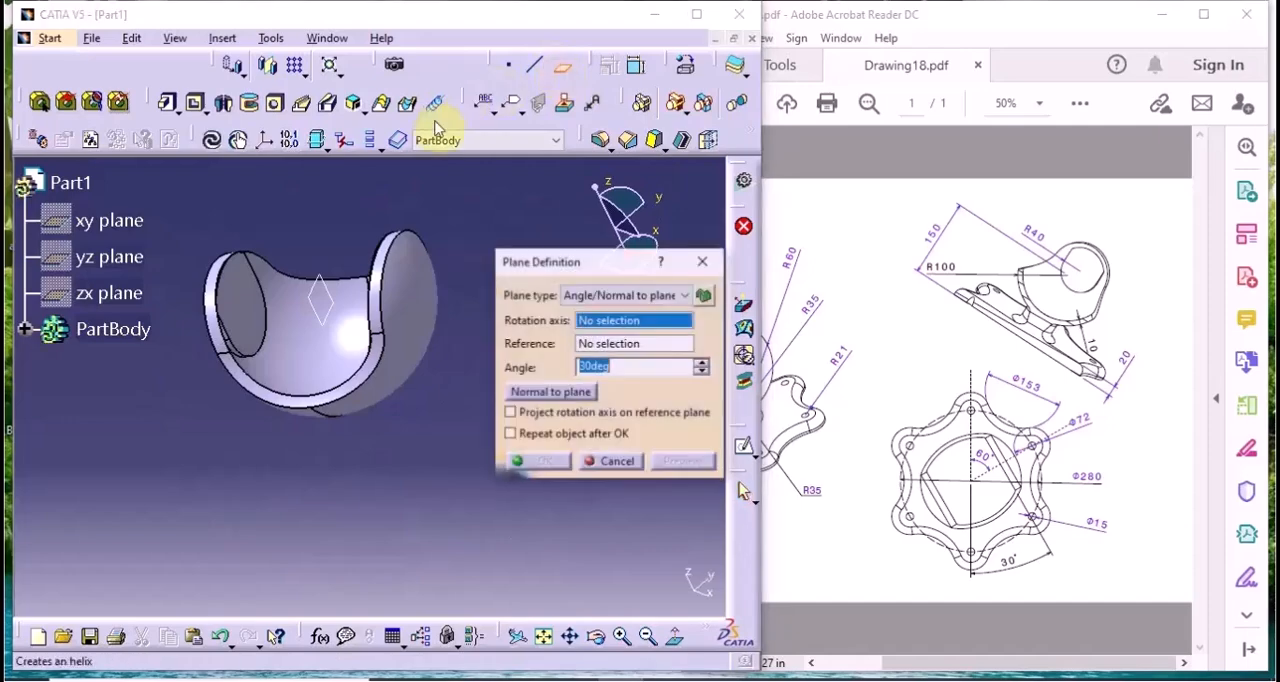
{"action": "left_click", "coordinate": [107, 219]}
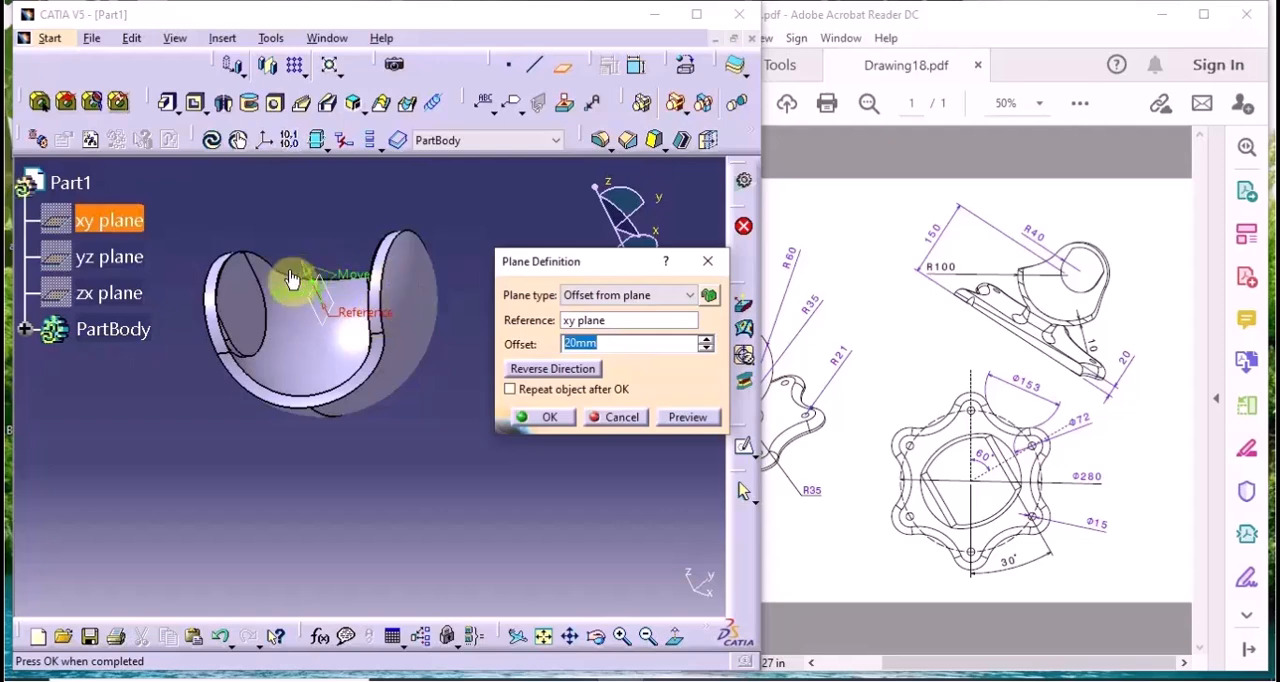
{"action": "left_click", "coordinate": [540, 369]}
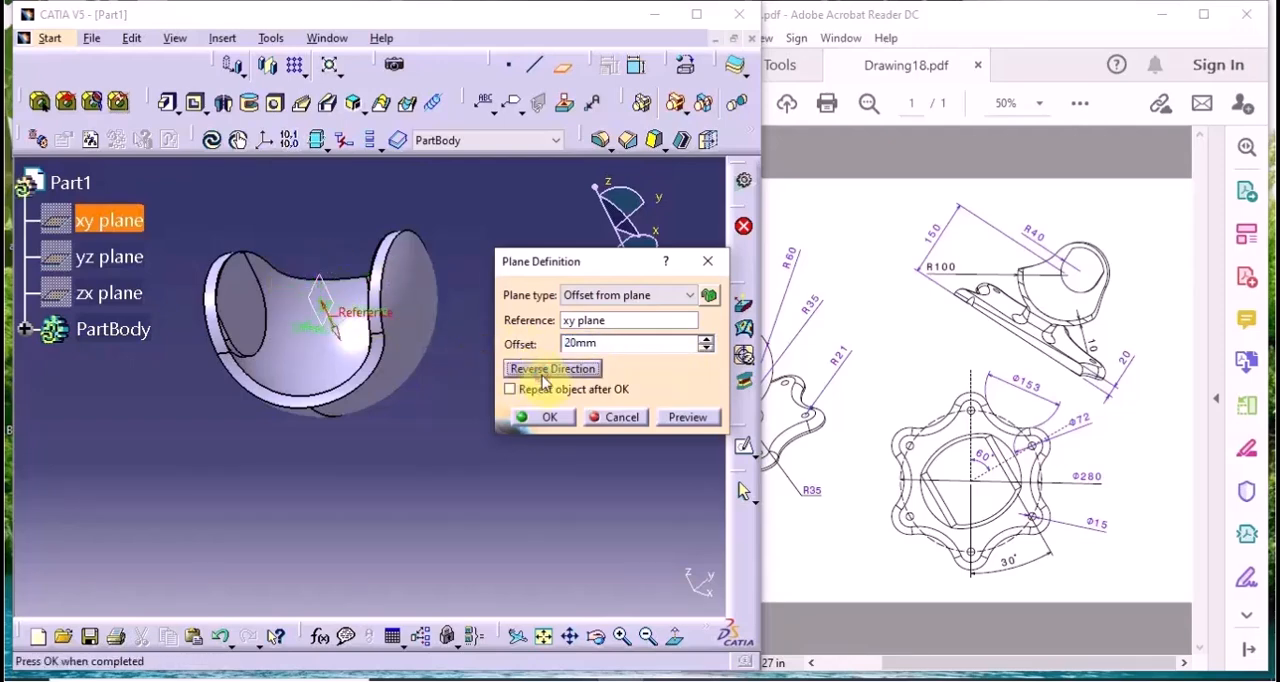
{"action": "double_click", "coordinate": [652, 343]}
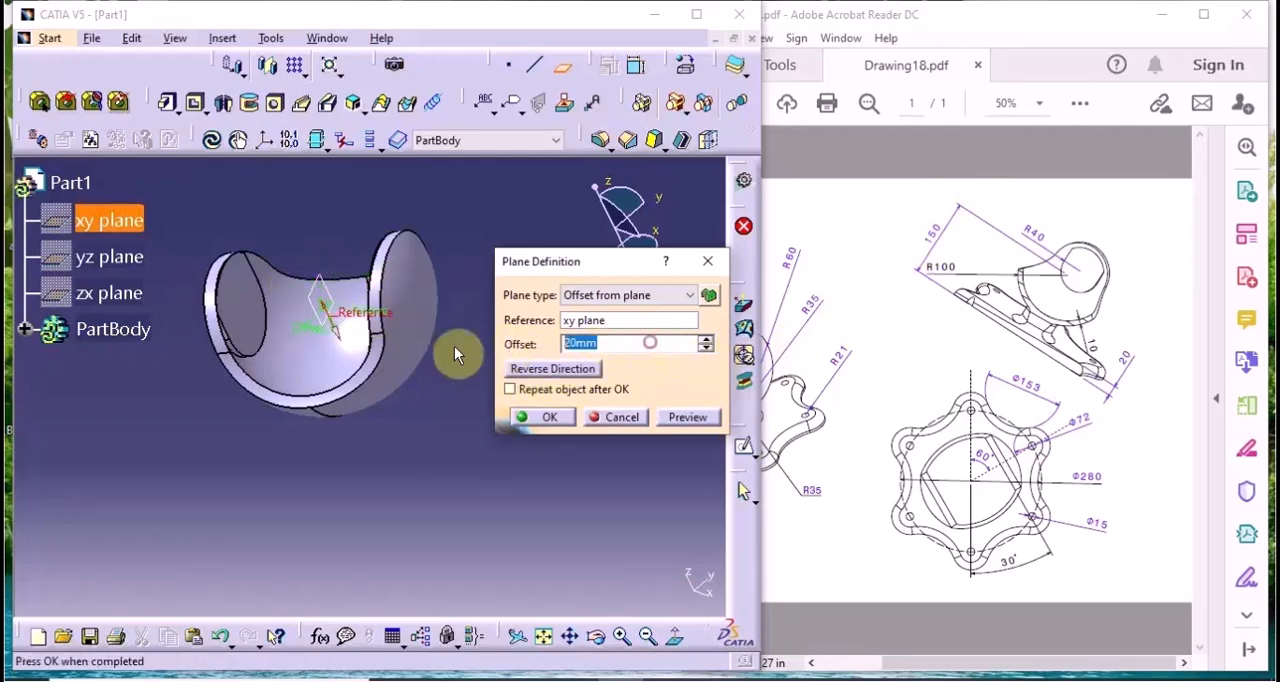
{"action": "key", "text": "BackSpace"}
{"action": "type", "text": "150"}
{"action": "left_click", "coordinate": [553, 418]}
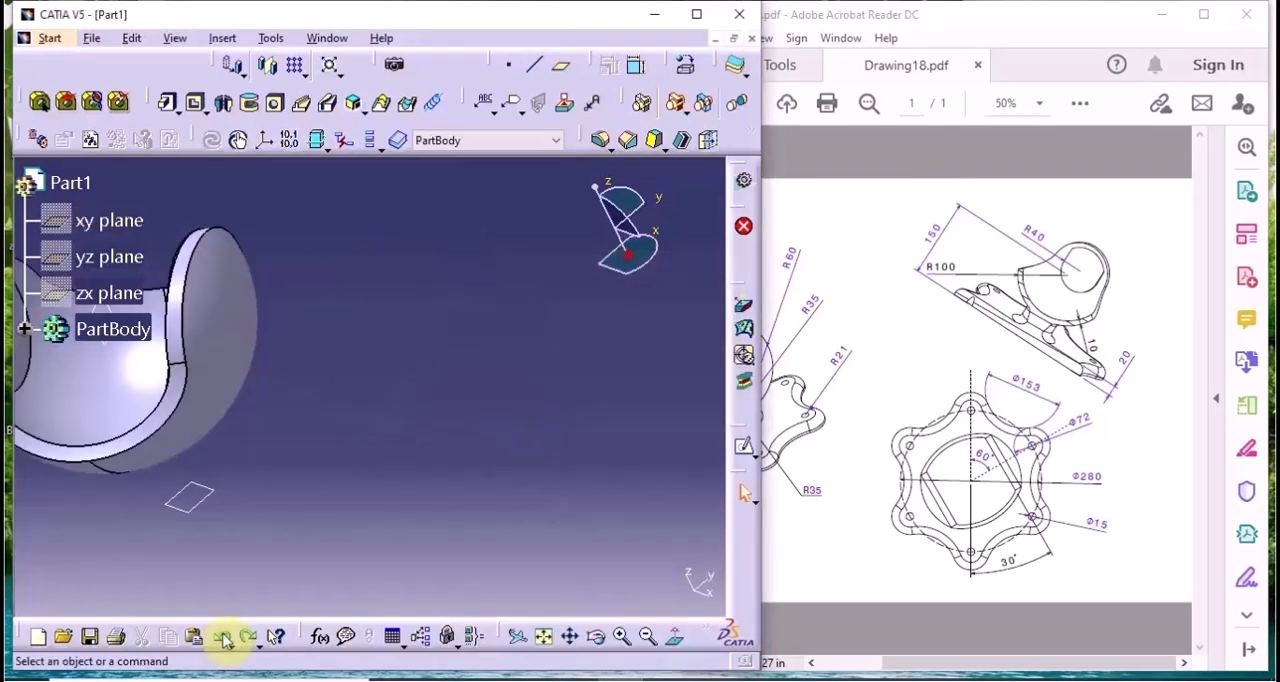
Start a sketch on the new offset plane and cut the part by the sketch plane to clear the shell from view
{"action": "left_click", "coordinate": [223, 639]}
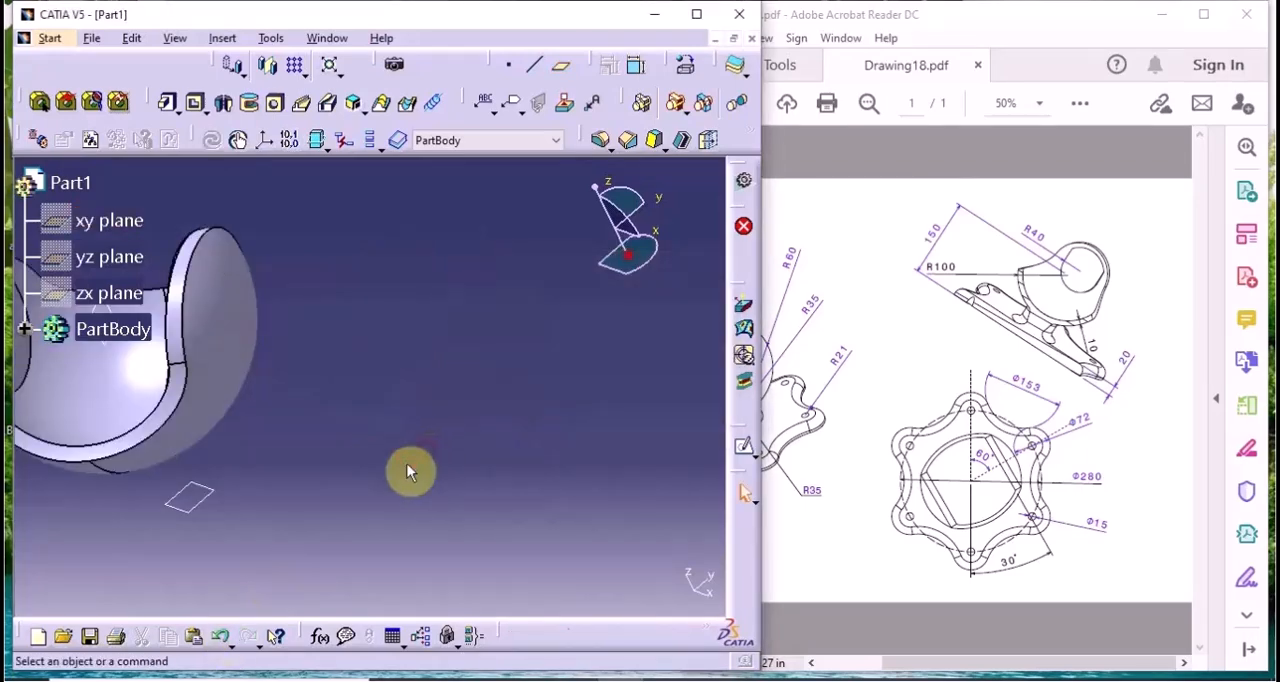
{"action": "left_click", "coordinate": [198, 497]}
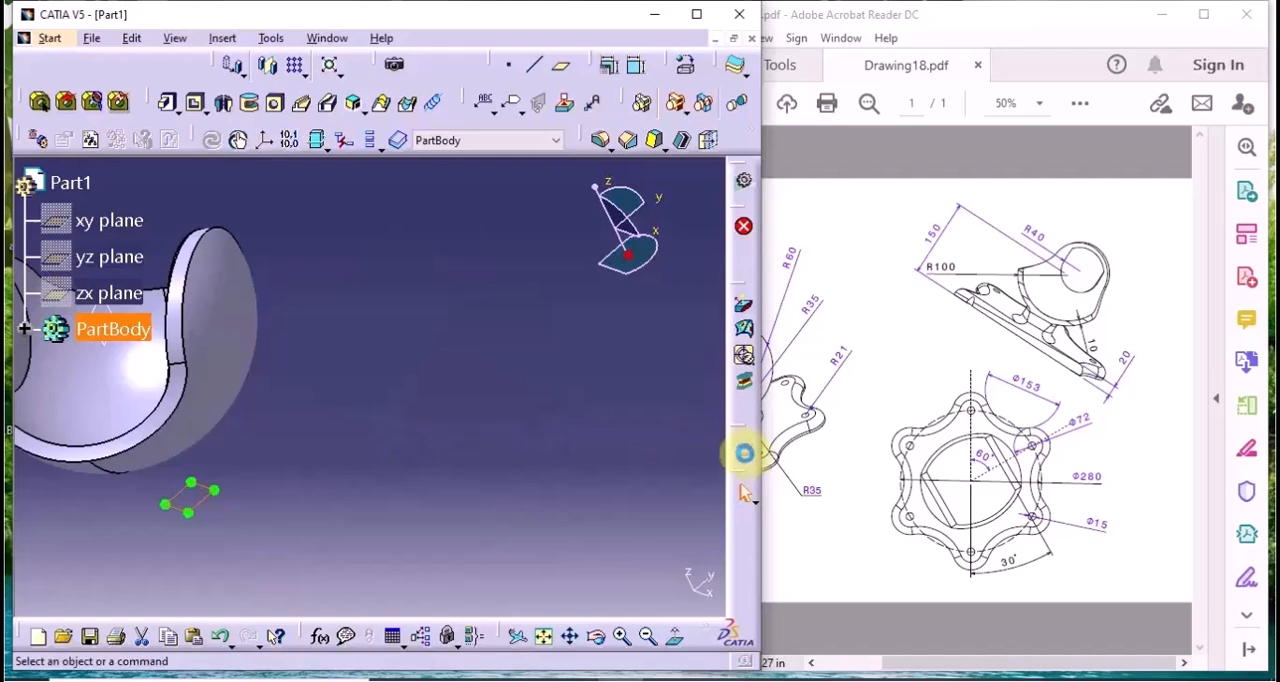
{"action": "left_click", "coordinate": [744, 453]}
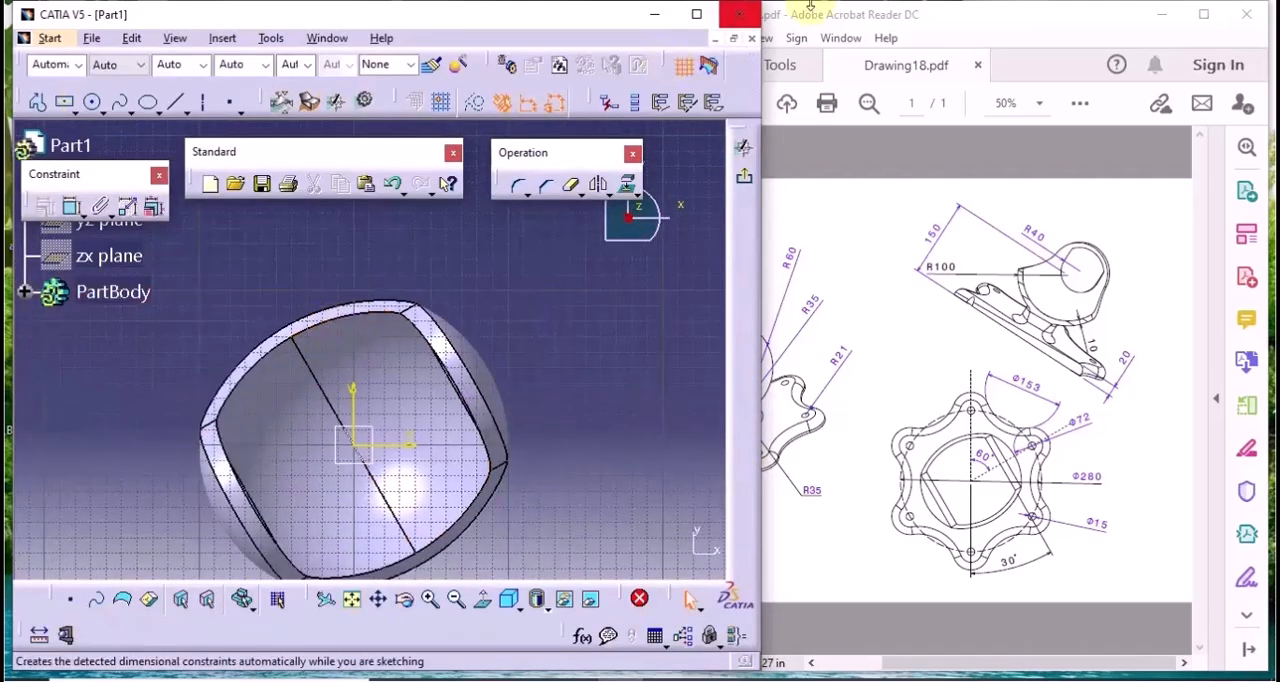
{"action": "left_click", "coordinate": [707, 66]}
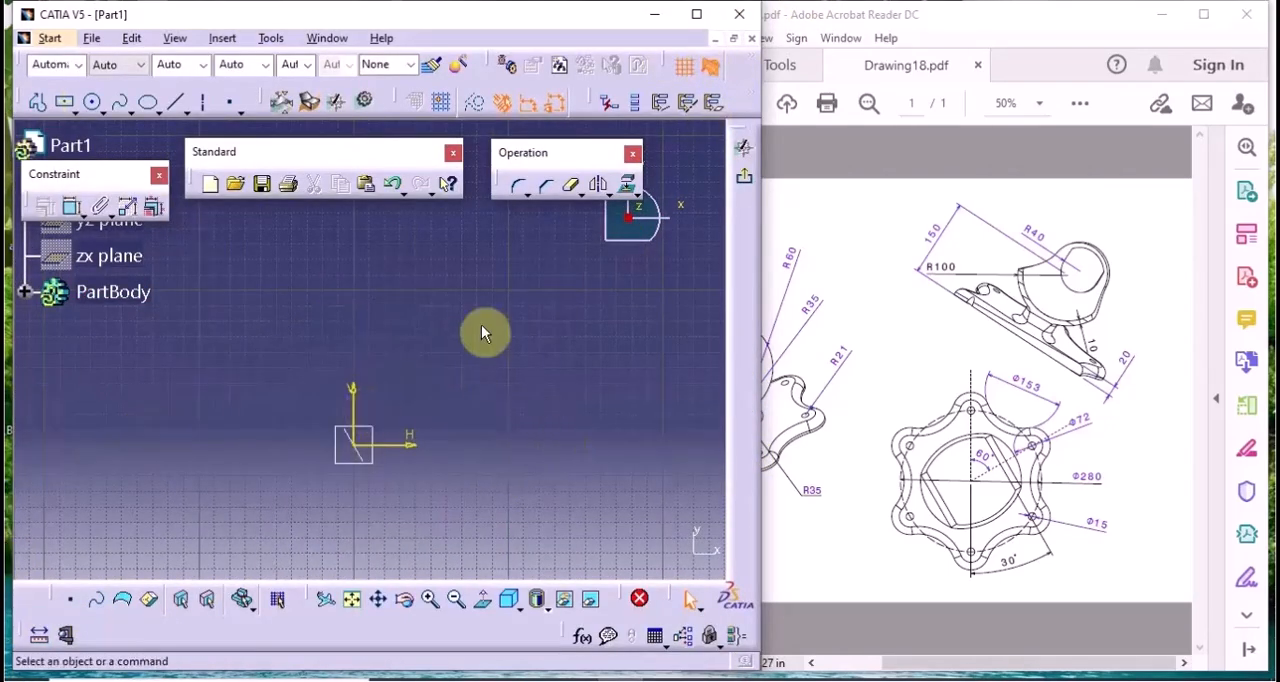
Sketch a circle centred on the origin, set its diameter to 280 mm and convert it to a construction element
{"action": "left_click", "coordinate": [92, 101]}
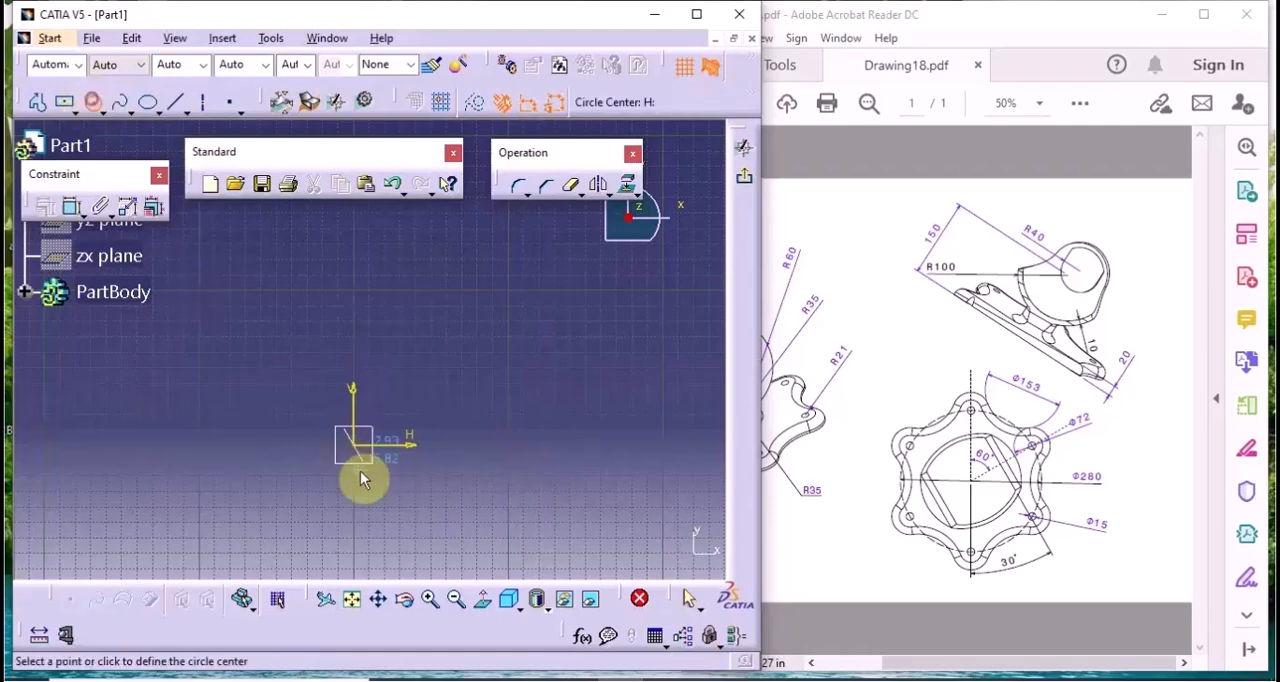
{"action": "left_click", "coordinate": [353, 443]}
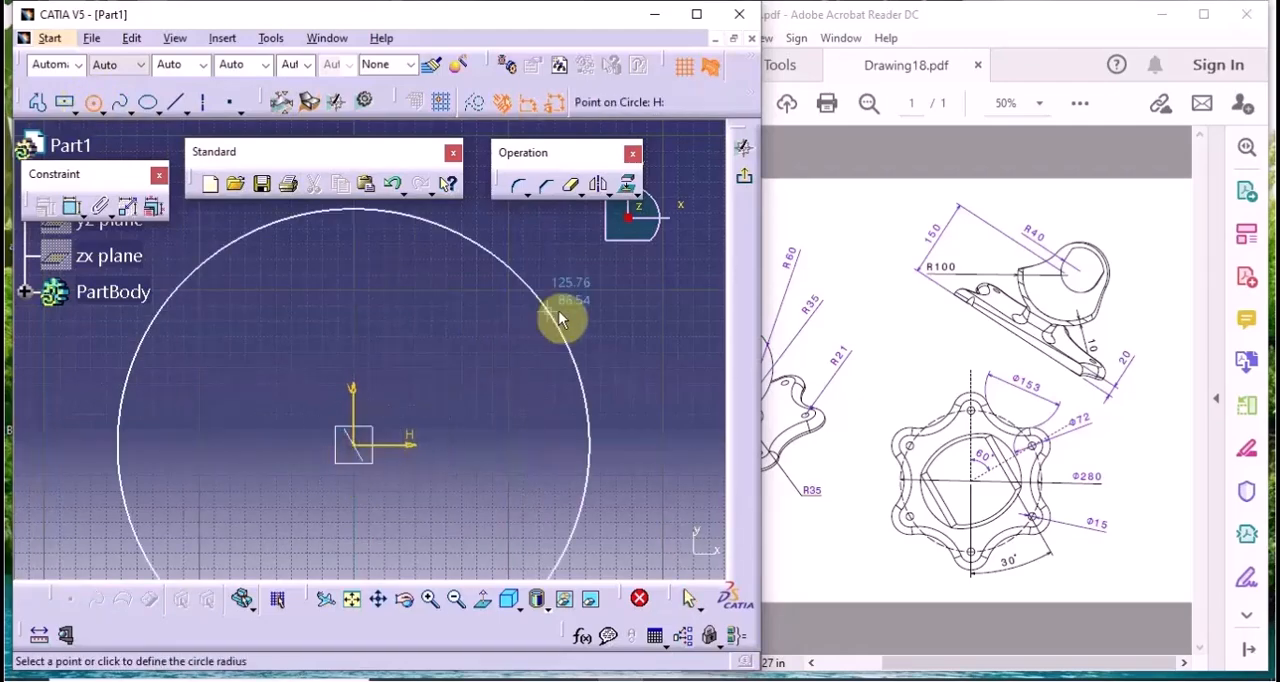
{"action": "left_click", "coordinate": [563, 310]}
{"action": "double_click", "coordinate": [620, 445]}
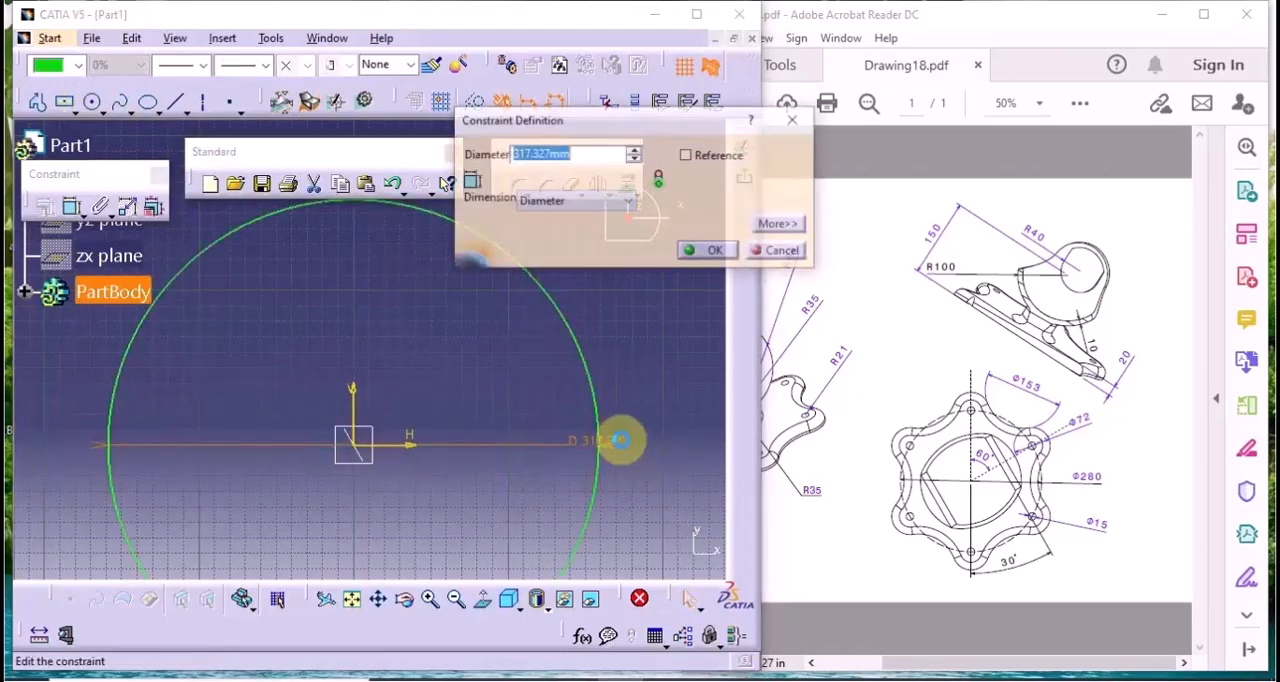
{"action": "type", "text": "28"}
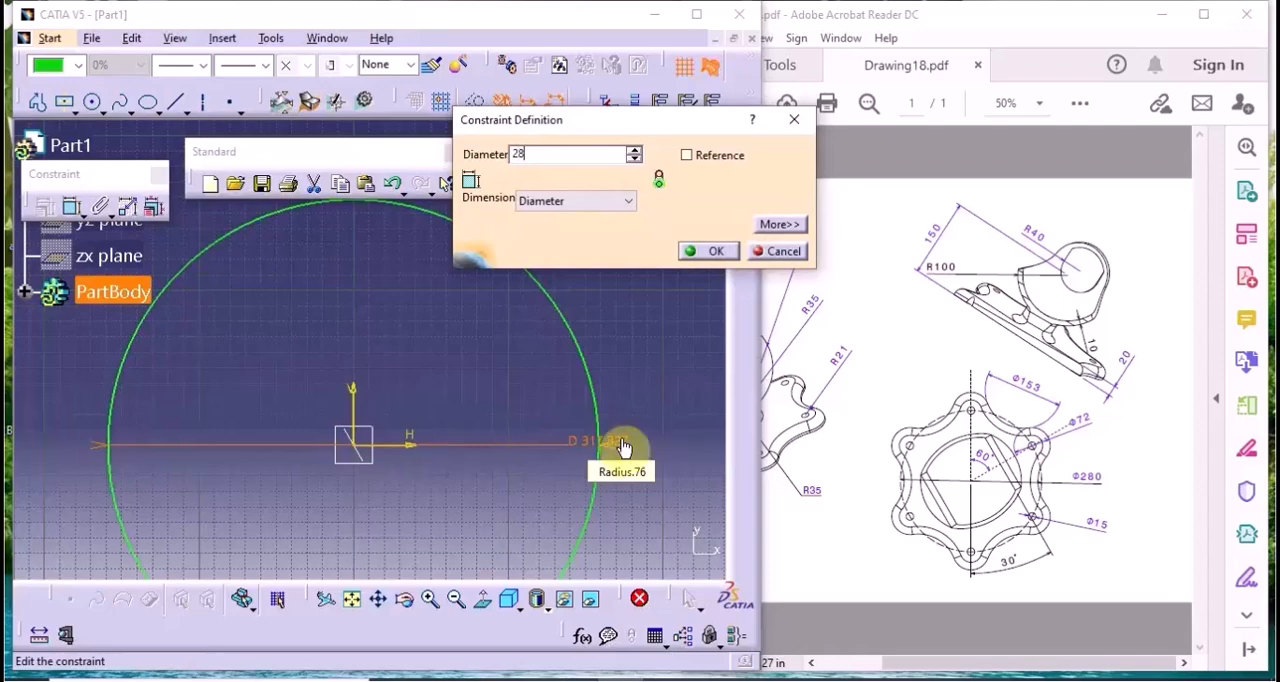
{"action": "type", "text": "0"}
{"action": "key", "text": "Return"}
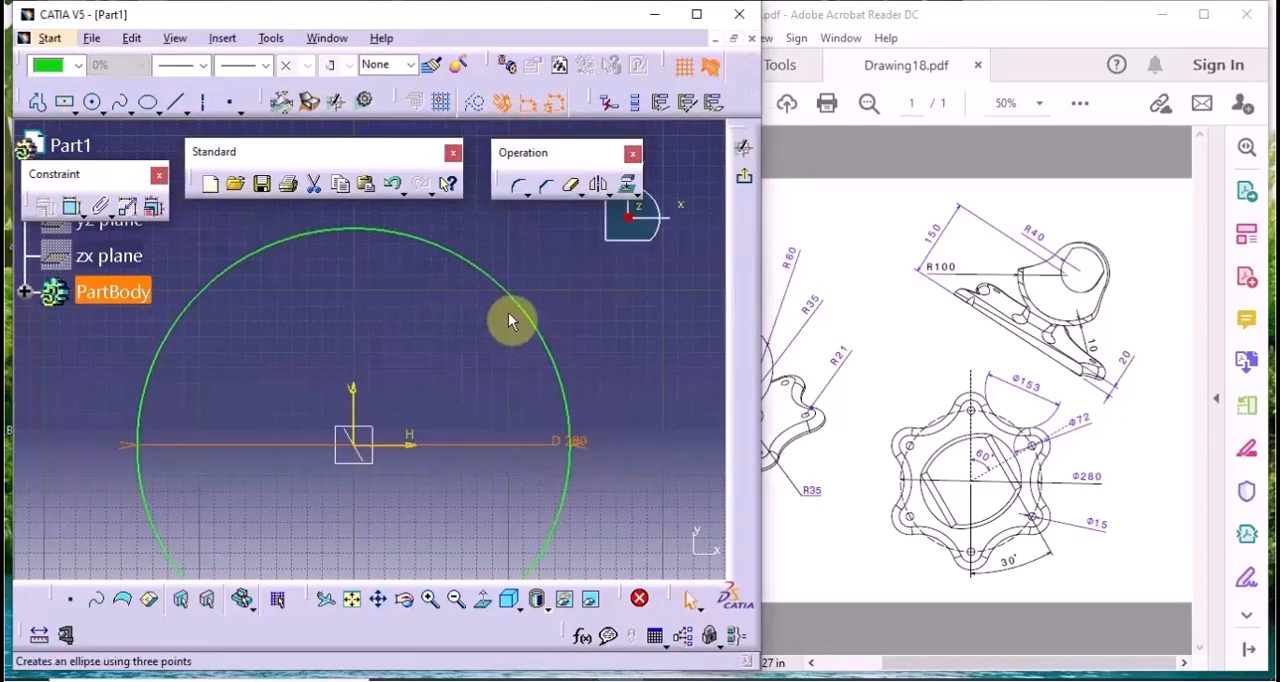
{"action": "left_click", "coordinate": [537, 329]}
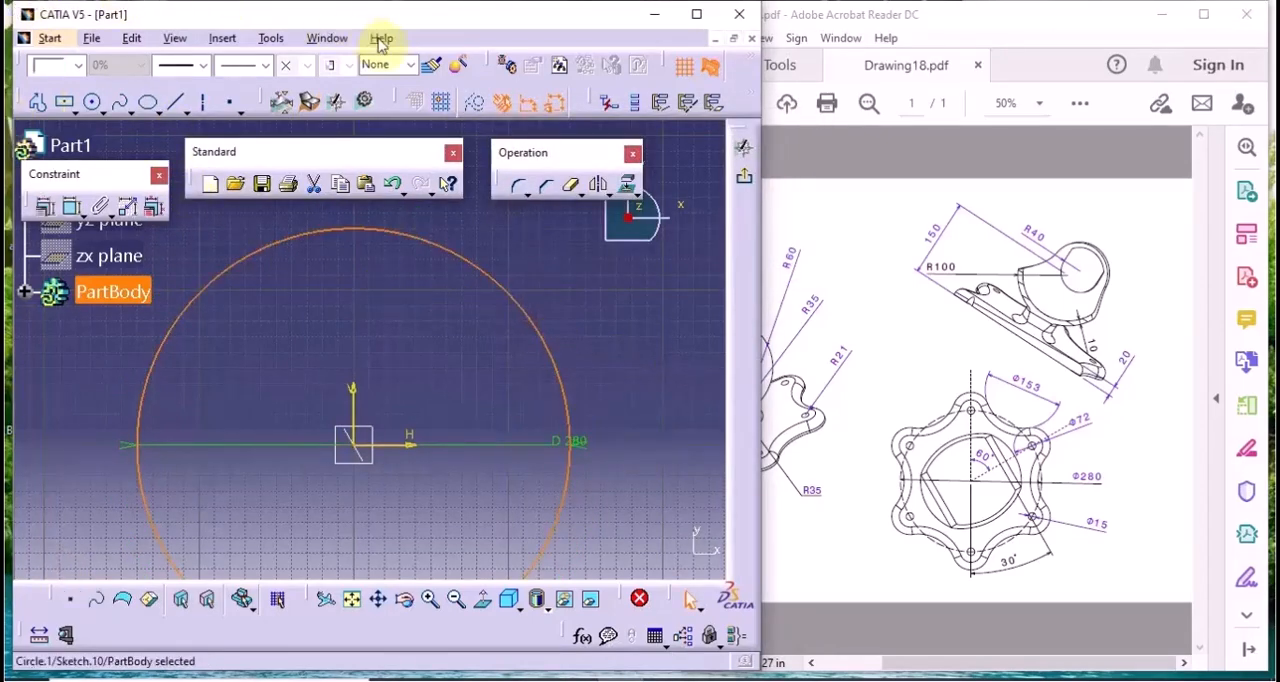
{"action": "left_click", "coordinate": [477, 104]}
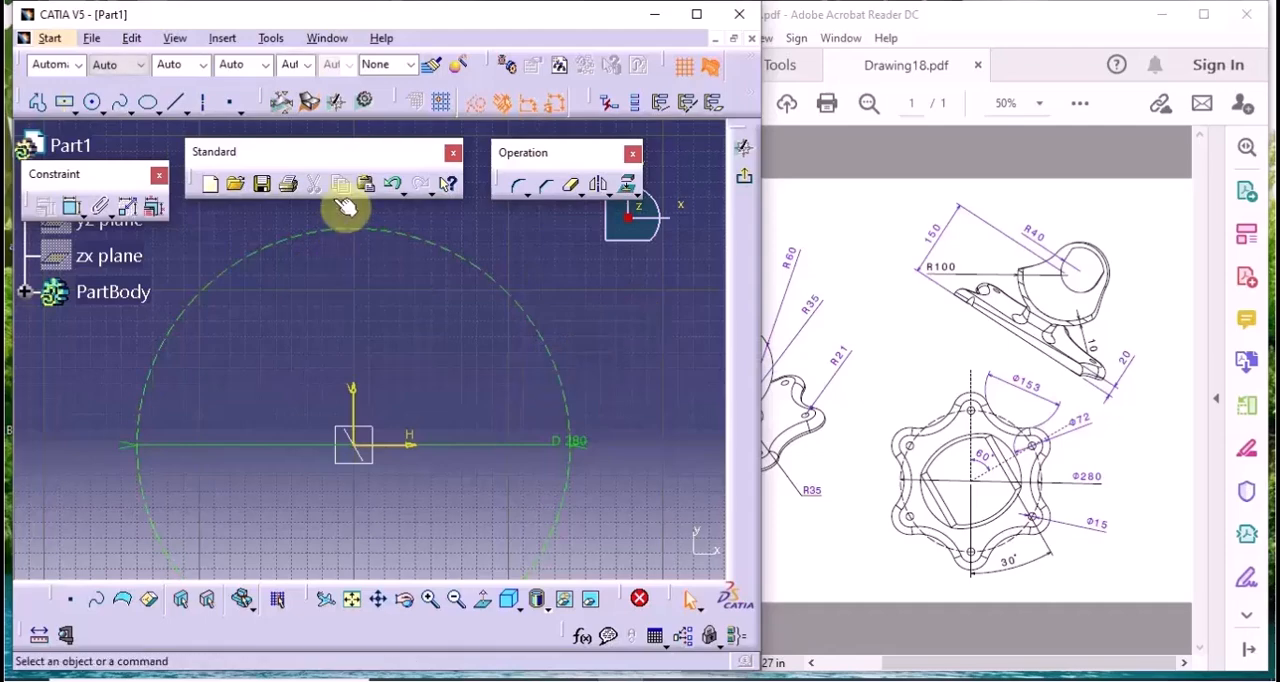
Draw an axis from the origin toward the upper right and constrain it at 60° to the vertical axis
{"action": "left_click", "coordinate": [208, 102]}
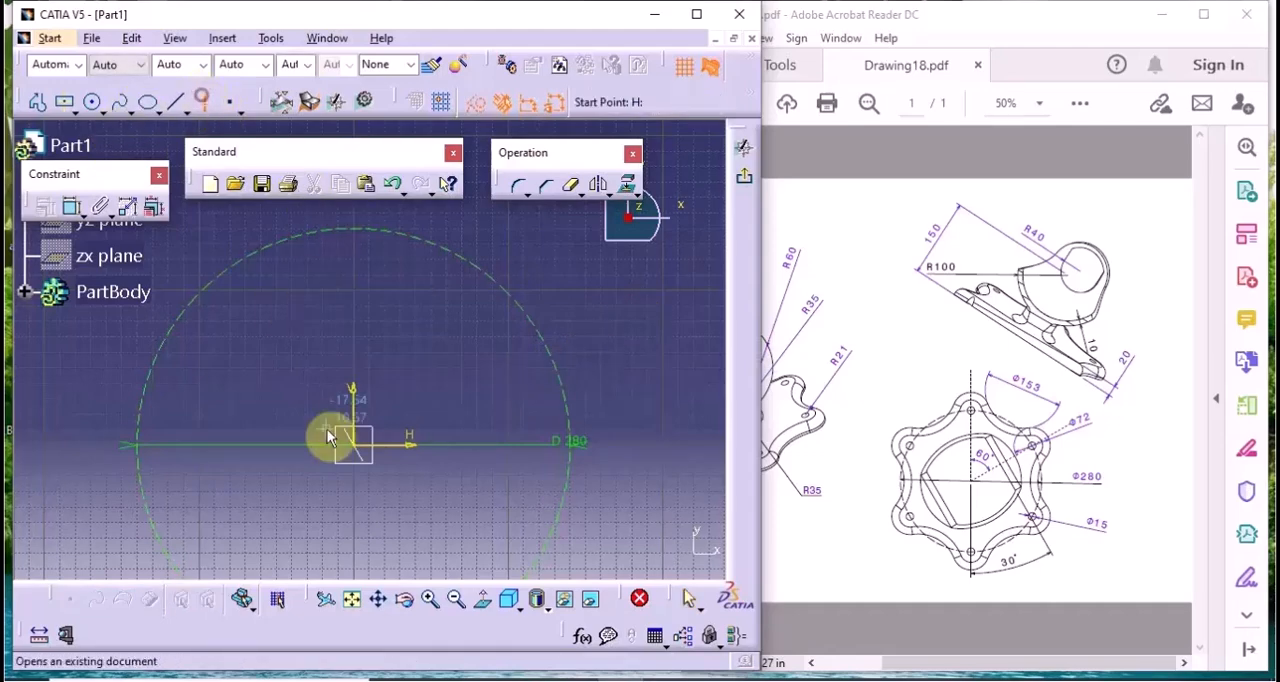
{"action": "left_click", "coordinate": [541, 256]}
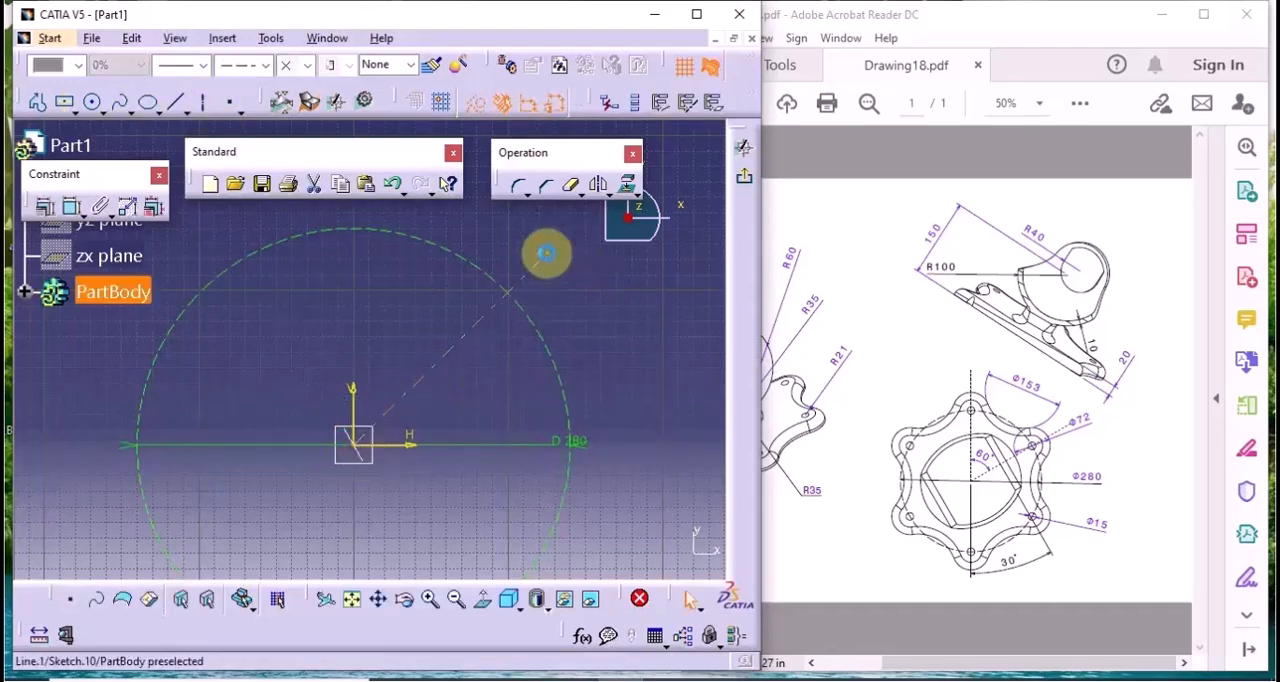
{"action": "left_click", "coordinate": [71, 206]}
{"action": "left_click", "coordinate": [356, 406]}
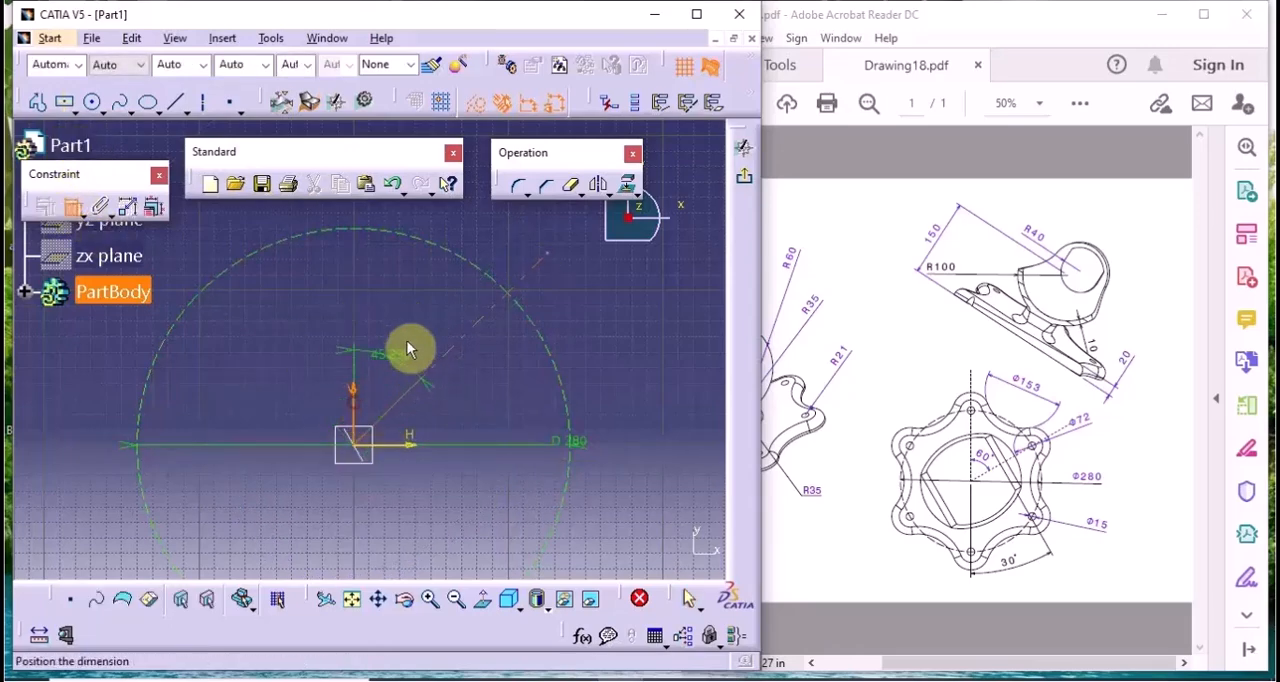
{"action": "left_click", "coordinate": [416, 341]}
{"action": "double_click", "coordinate": [420, 327]}
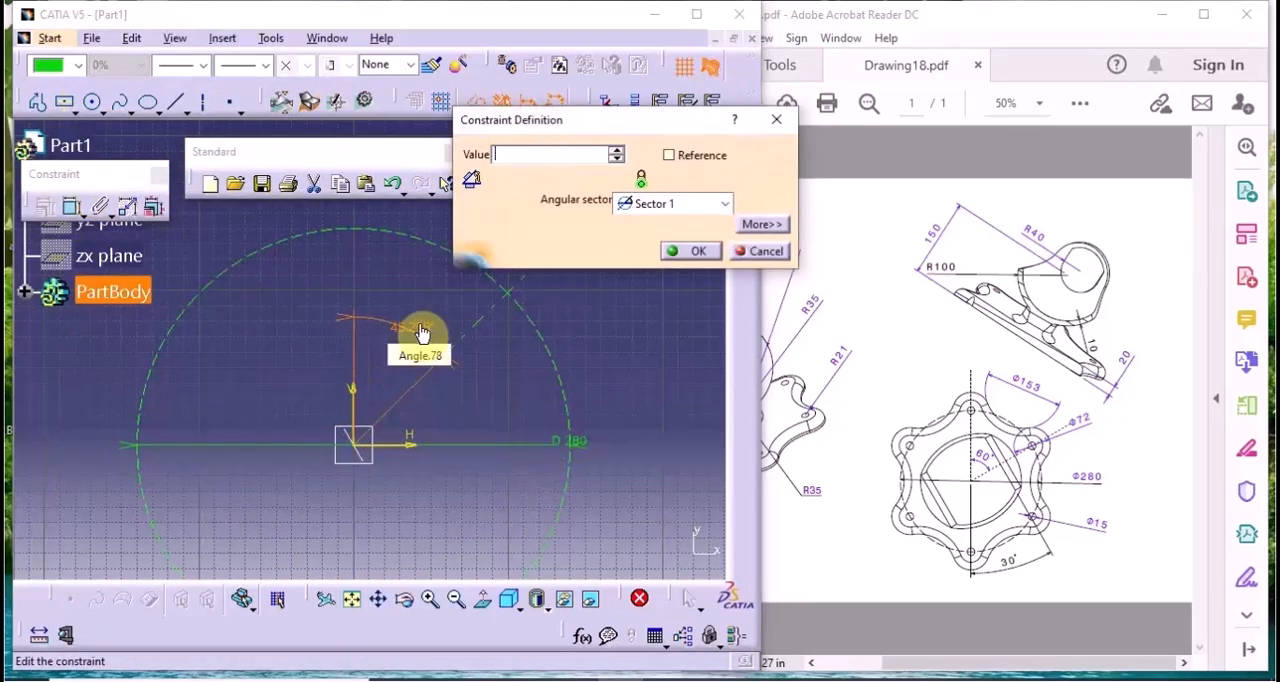
{"action": "type", "text": "60"}
{"action": "key", "text": "Return"}
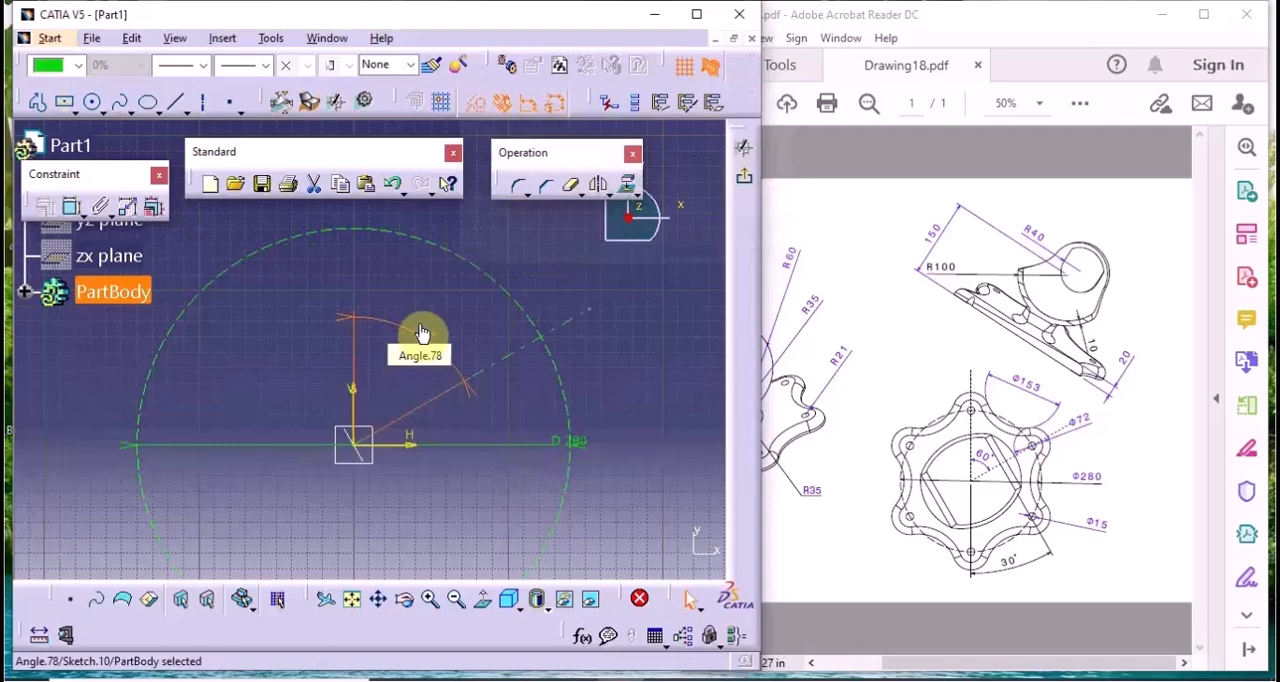
{"action": "left_click", "coordinate": [639, 389]}
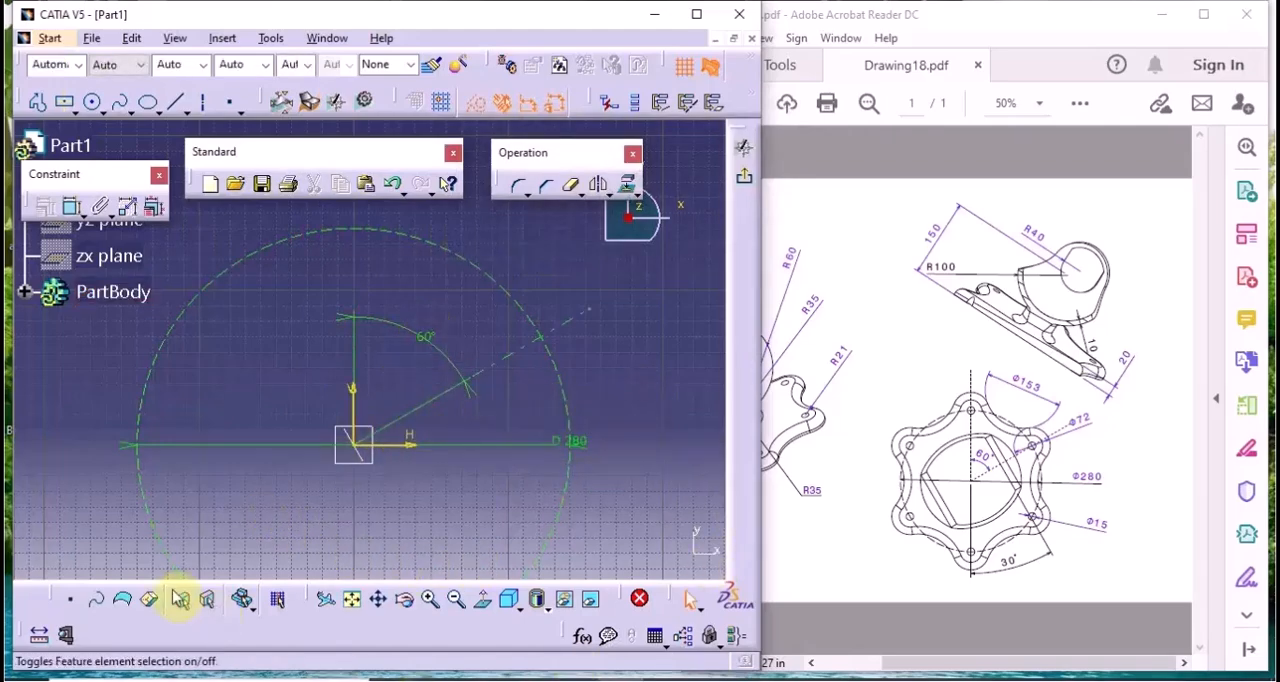
Draw a line from the origin along the 60° axis, ending beyond the construction circle at about H 208, V 120 mm
{"action": "left_click", "coordinate": [172, 106]}
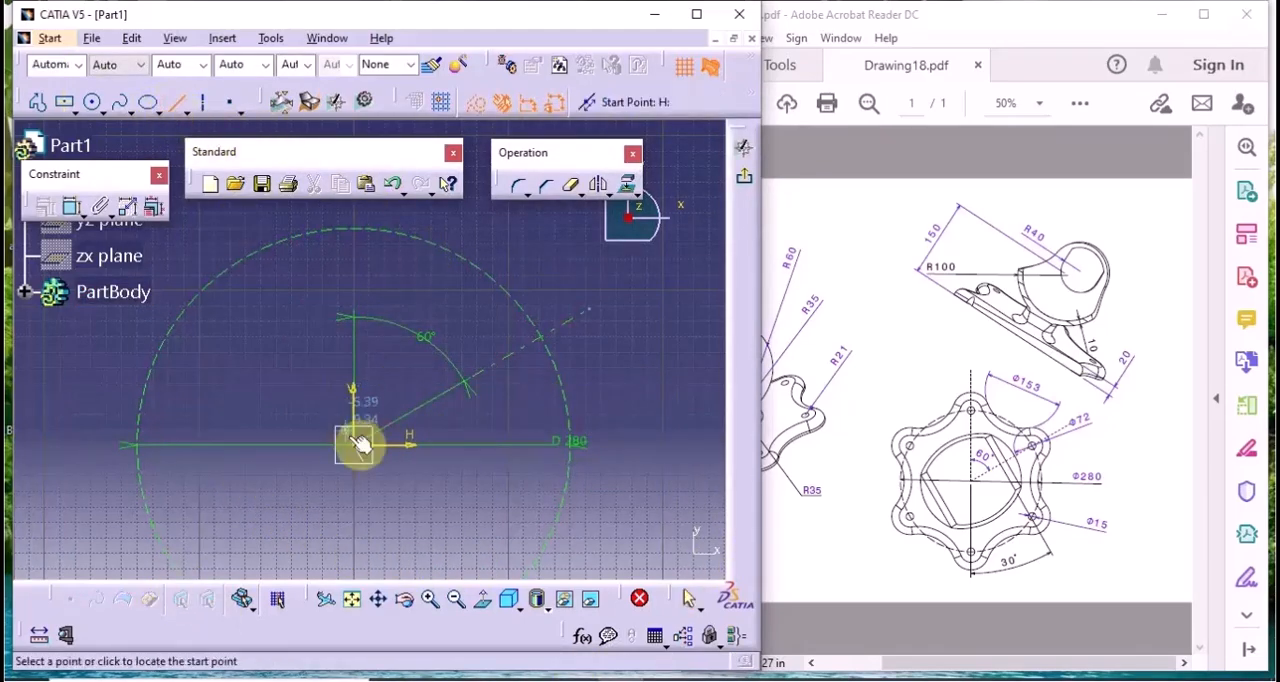
{"action": "left_click", "coordinate": [352, 447]}
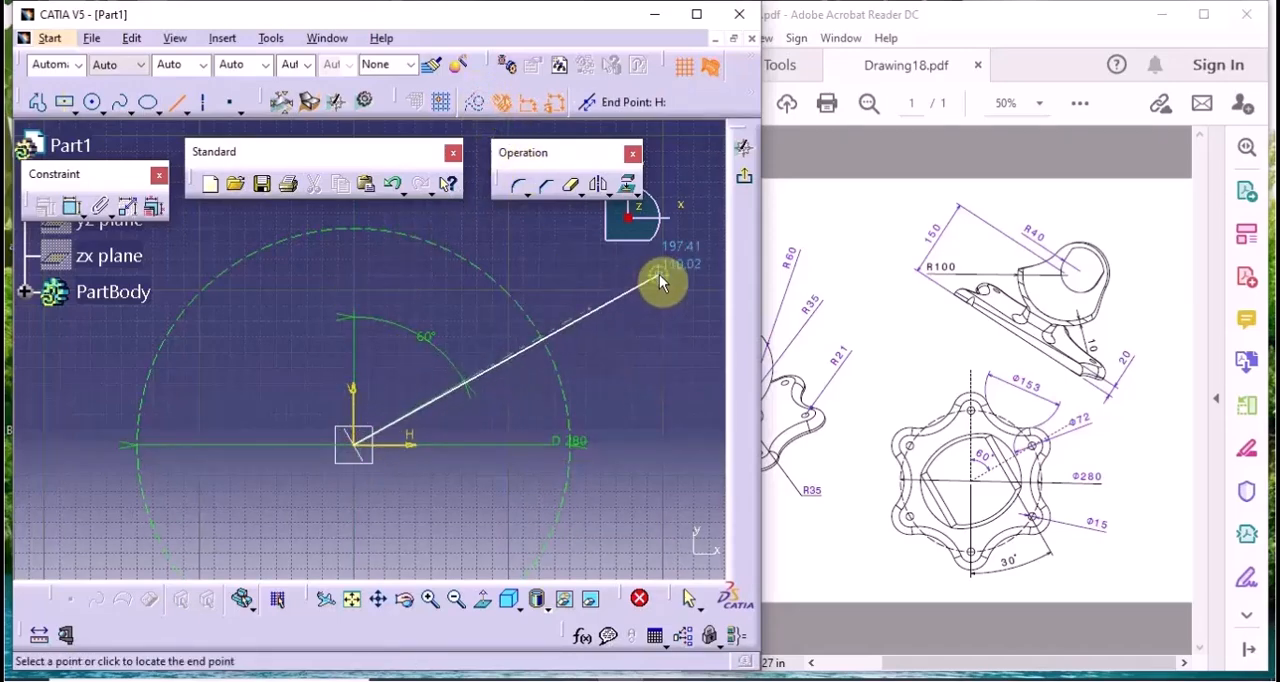
{"action": "middle_click_drag", "start_coordinate": [659, 274], "coordinate": [601, 322]}
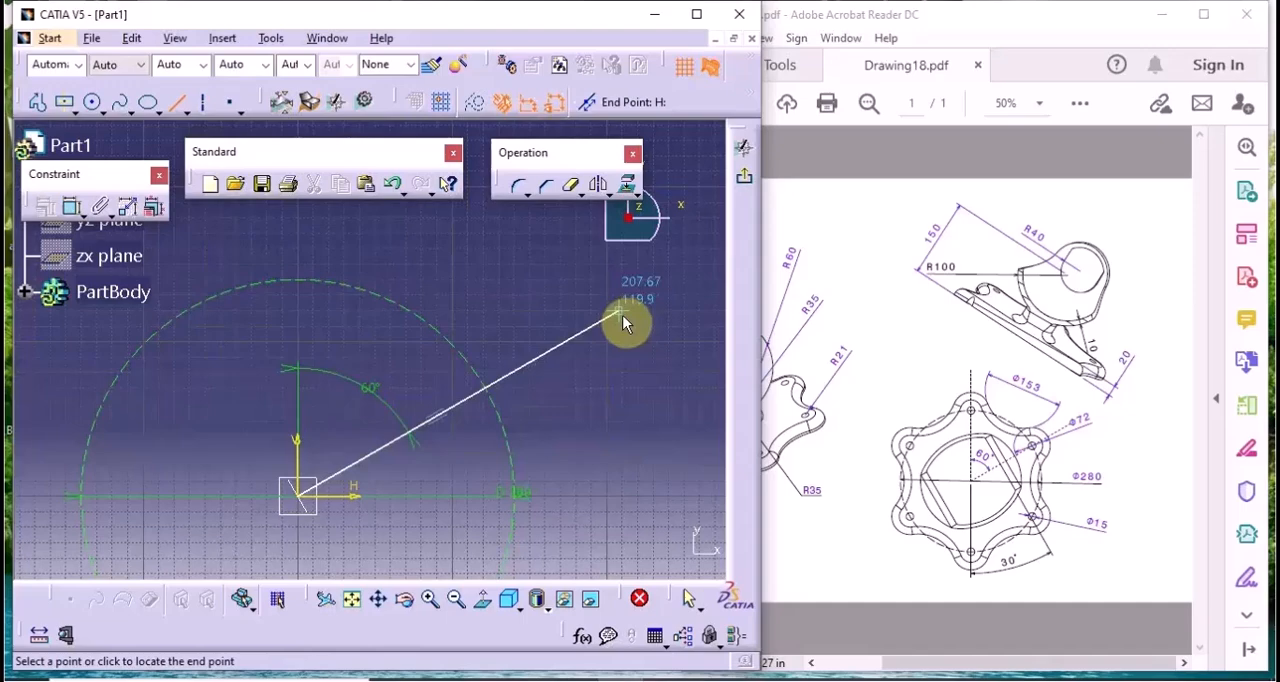
{"action": "left_click", "coordinate": [621, 322]}
Draw a vertical line about 217 mm long from the origin, extending upward beyond the construction circle
{"action": "left_click", "coordinate": [184, 108]}
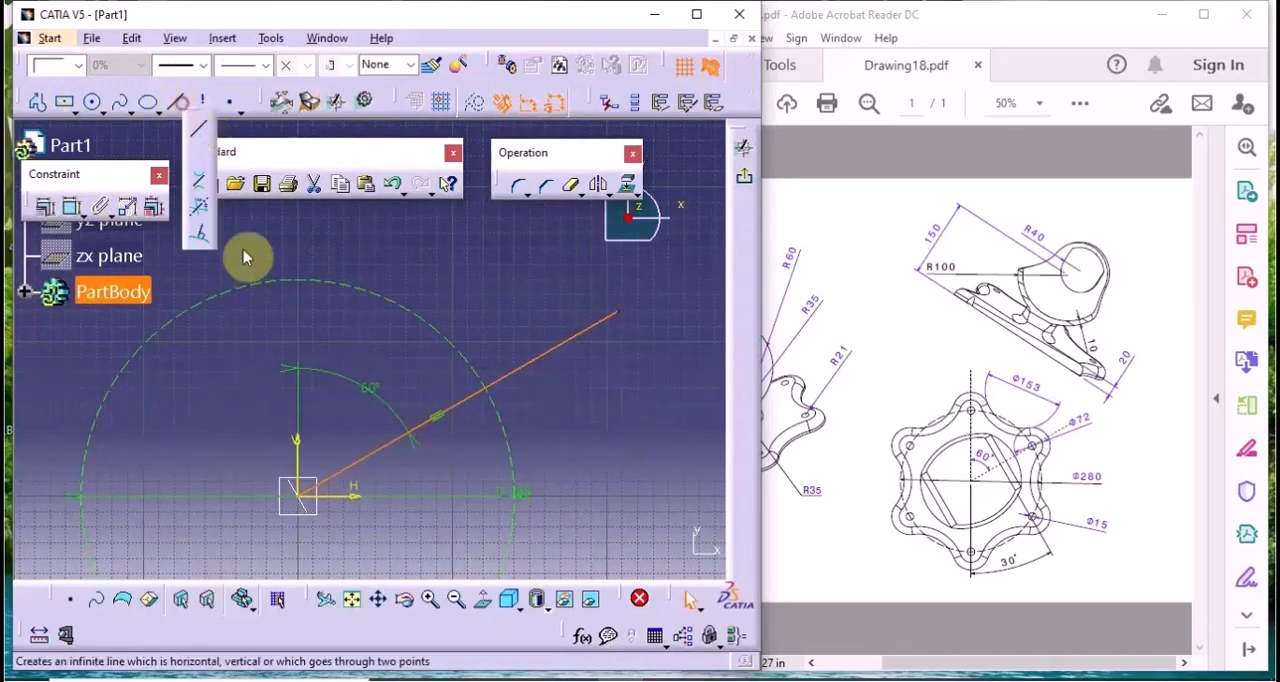
{"action": "left_click", "coordinate": [206, 132]}
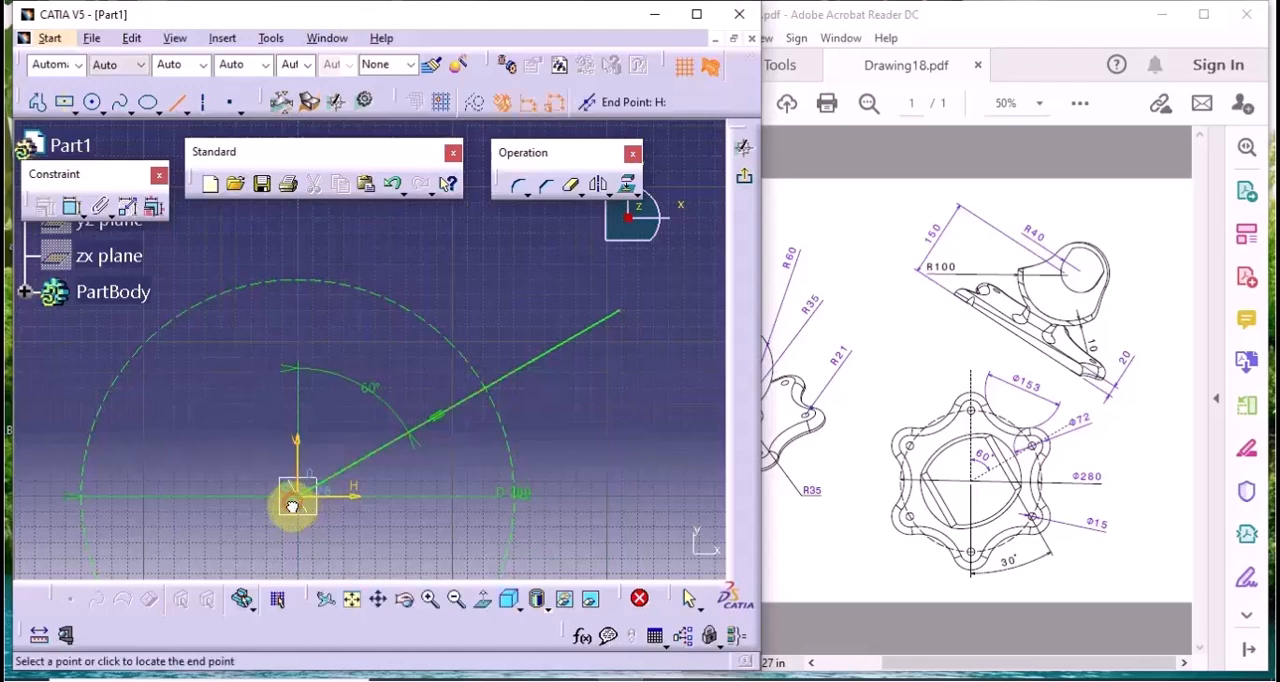
{"action": "middle_click_drag", "start_coordinate": [320, 246], "coordinate": [320, 374]}
{"action": "left_click", "coordinate": [302, 290]}
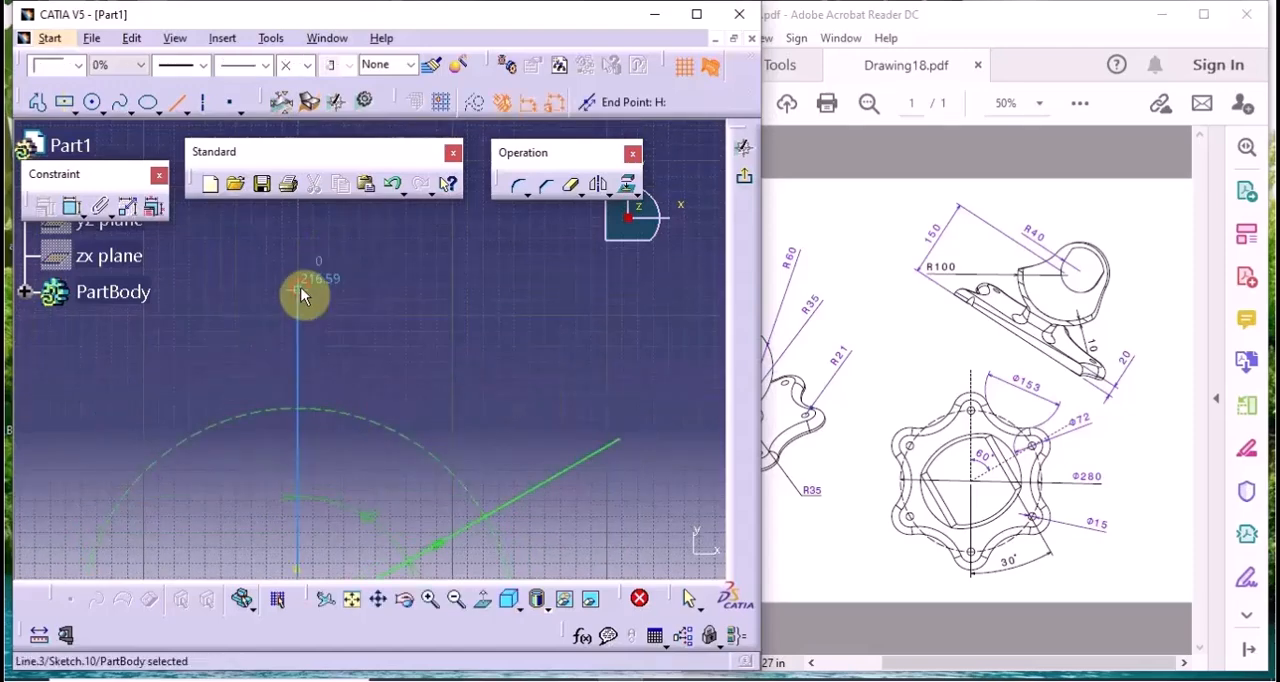
{"action": "left_click", "coordinate": [483, 395]}
{"action": "middle_click_drag", "start_coordinate": [481, 391], "coordinate": [447, 259]}
{"action": "left_click", "coordinate": [531, 406]}
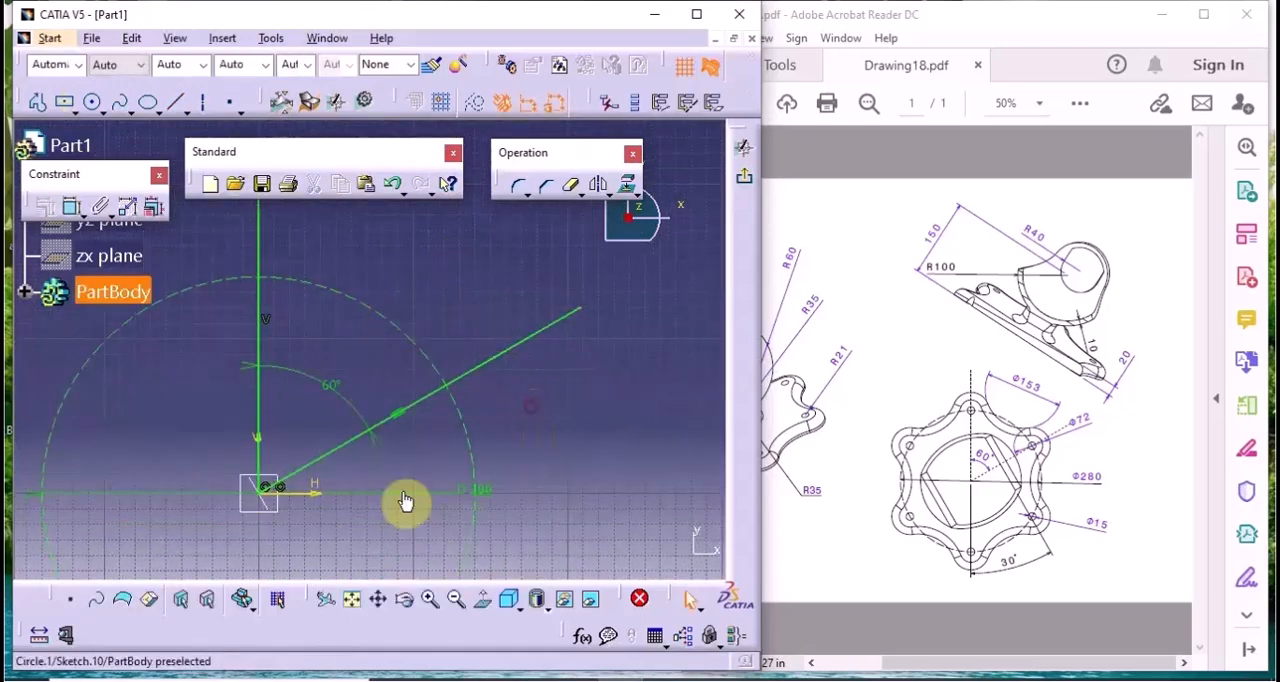
Sketch a small circle outside the construction circle, below the angled line, and set its diameter to 72 mm
{"action": "left_click", "coordinate": [94, 104]}
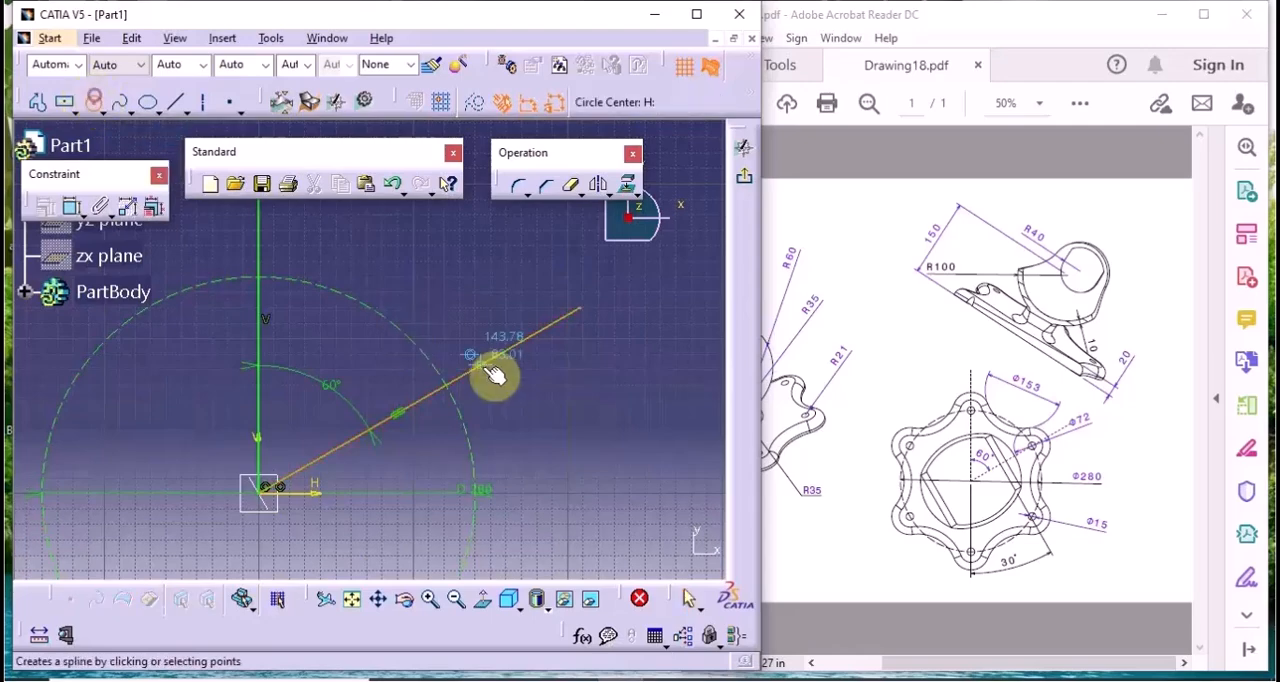
{"action": "left_click", "coordinate": [622, 403]}
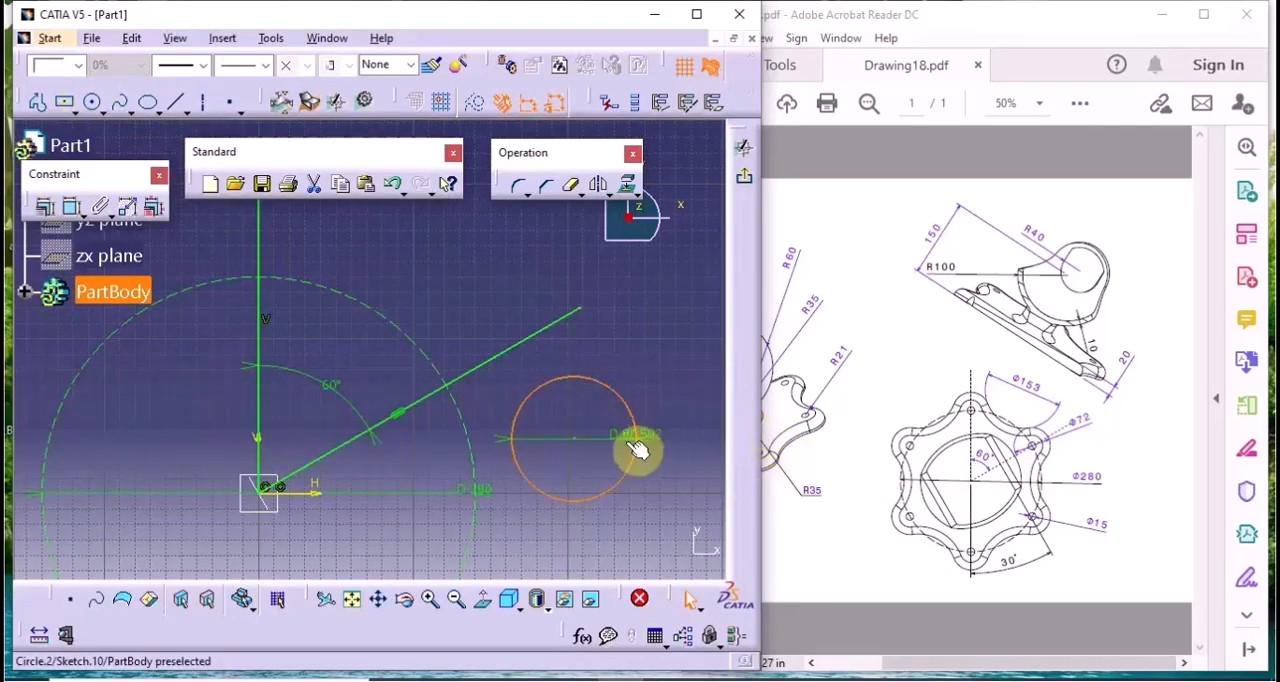
{"action": "double_click", "coordinate": [631, 445]}
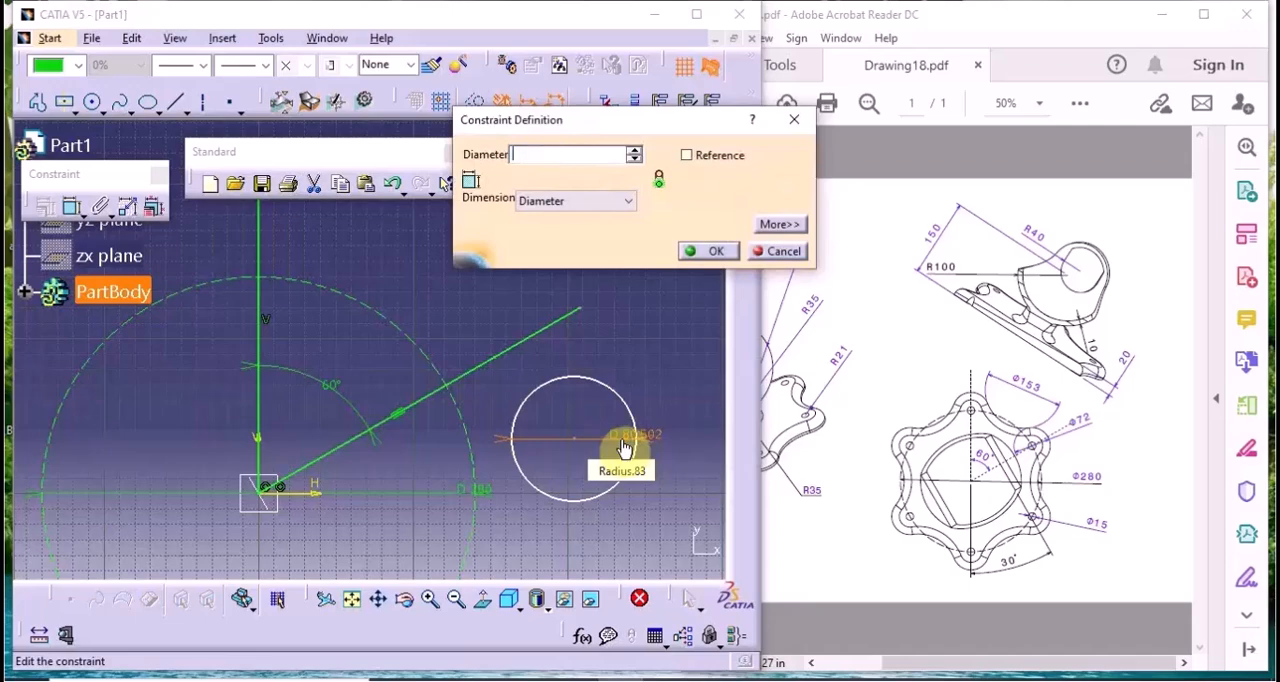
{"action": "type", "text": "72"}
{"action": "key", "text": "Return"}
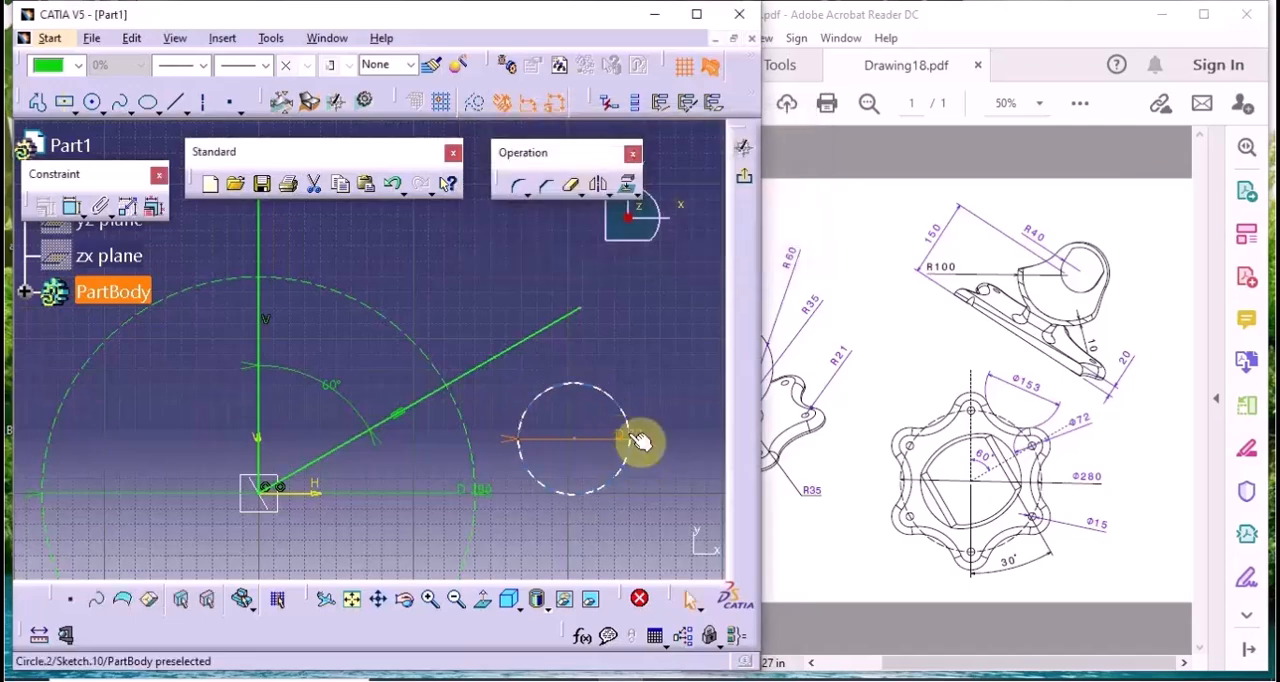
Constrain the centre of the 72 mm circle to be coincident with the 60° angled line
{"action": "left_click", "coordinate": [572, 437]}
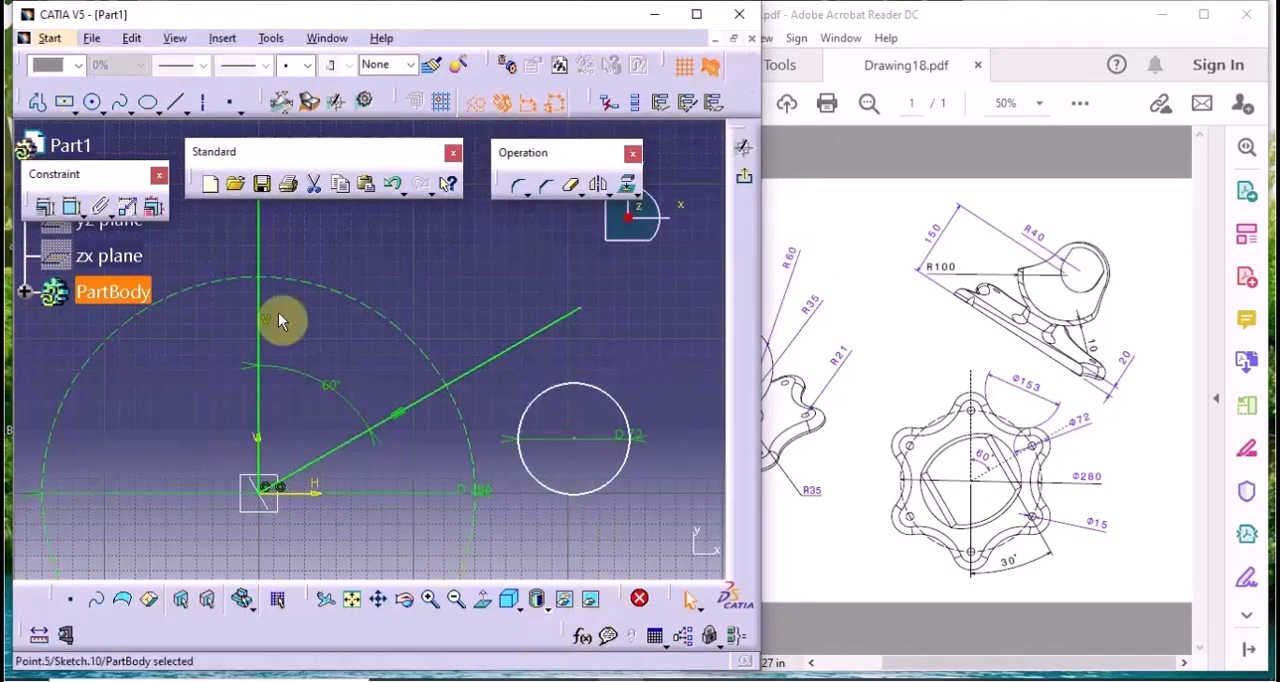
{"action": "left_click", "coordinate": [70, 207]}
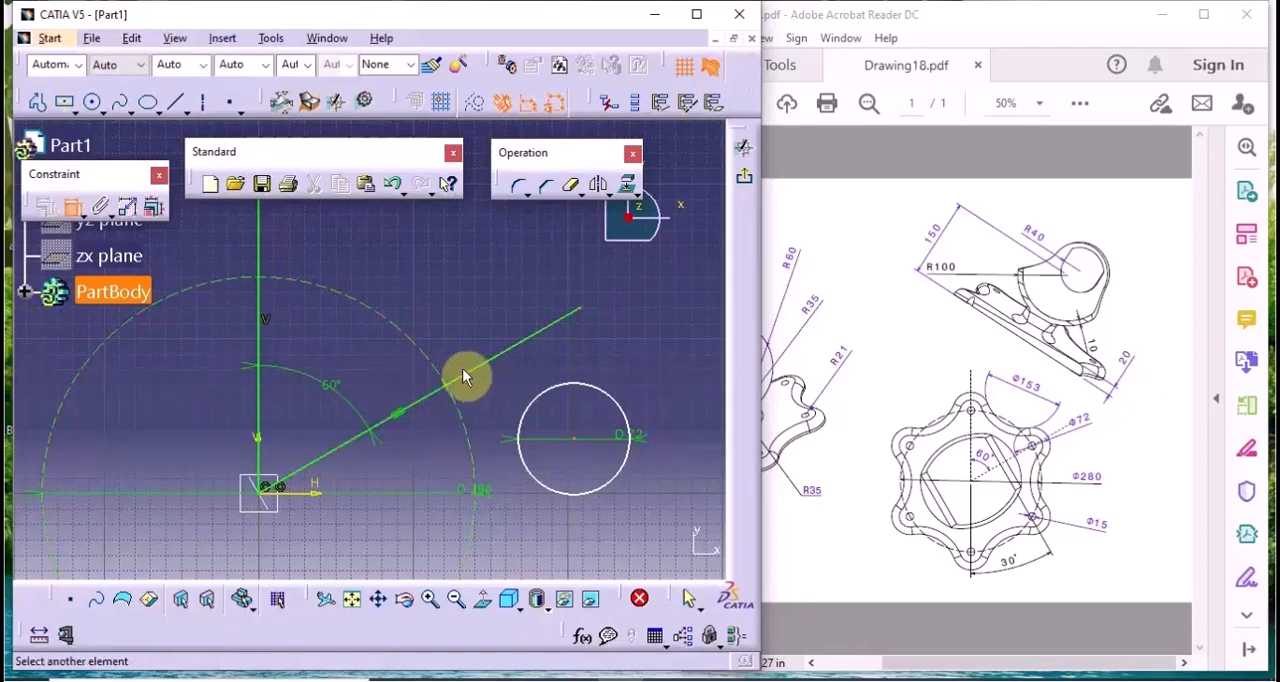
{"action": "left_click", "coordinate": [473, 378]}
{"action": "right_click", "coordinate": [459, 318]}
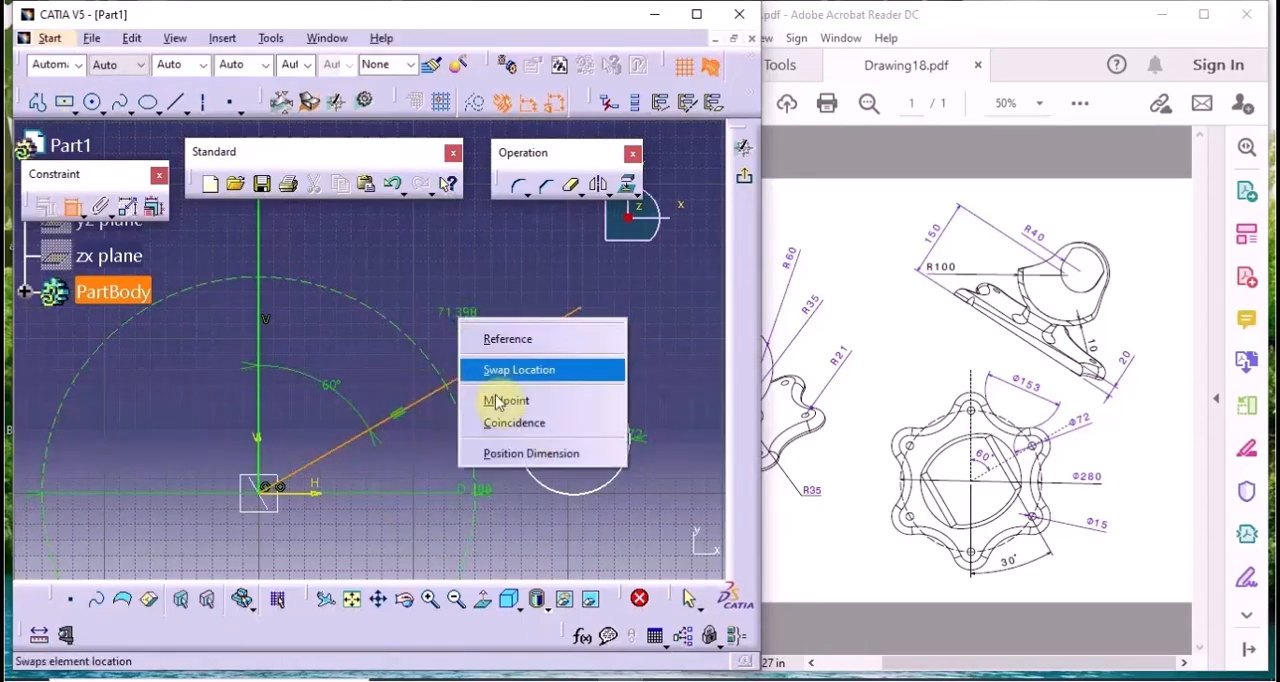
{"action": "left_click", "coordinate": [514, 428]}
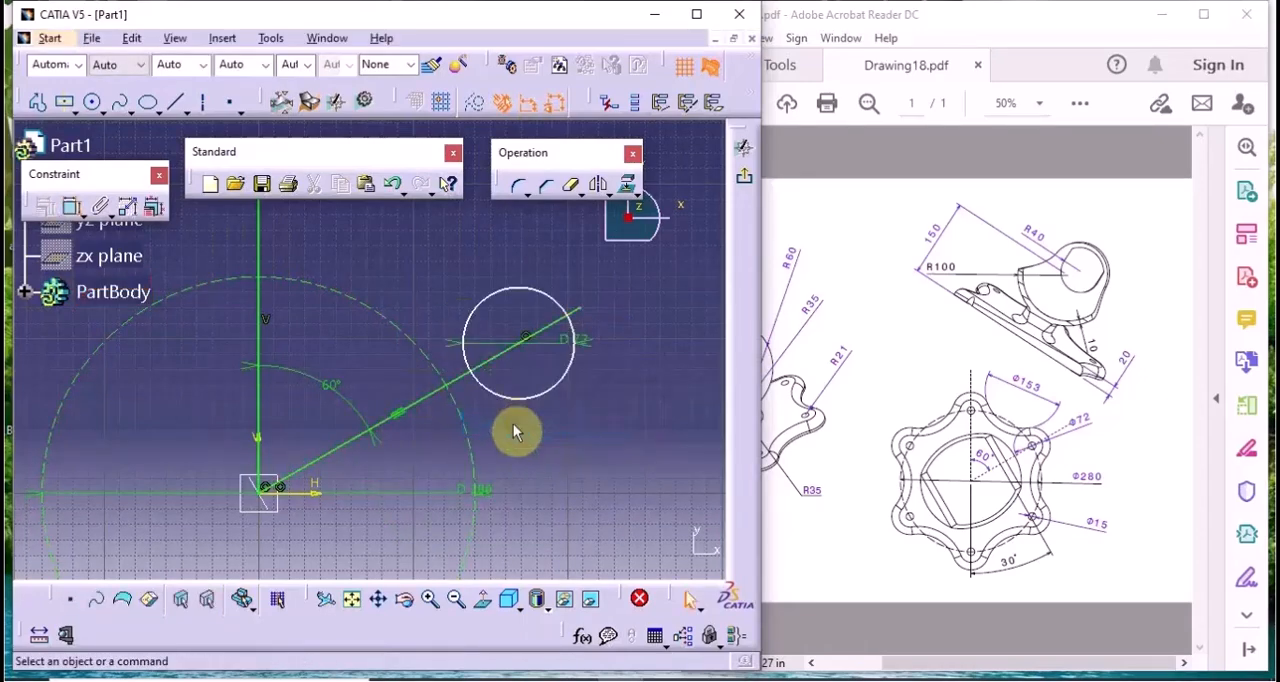
Make the centre of the 72 mm circle on the angled line coincident with the dashed construction circle
{"action": "left_click", "coordinate": [500, 342]}
{"action": "left_click", "coordinate": [74, 207]}
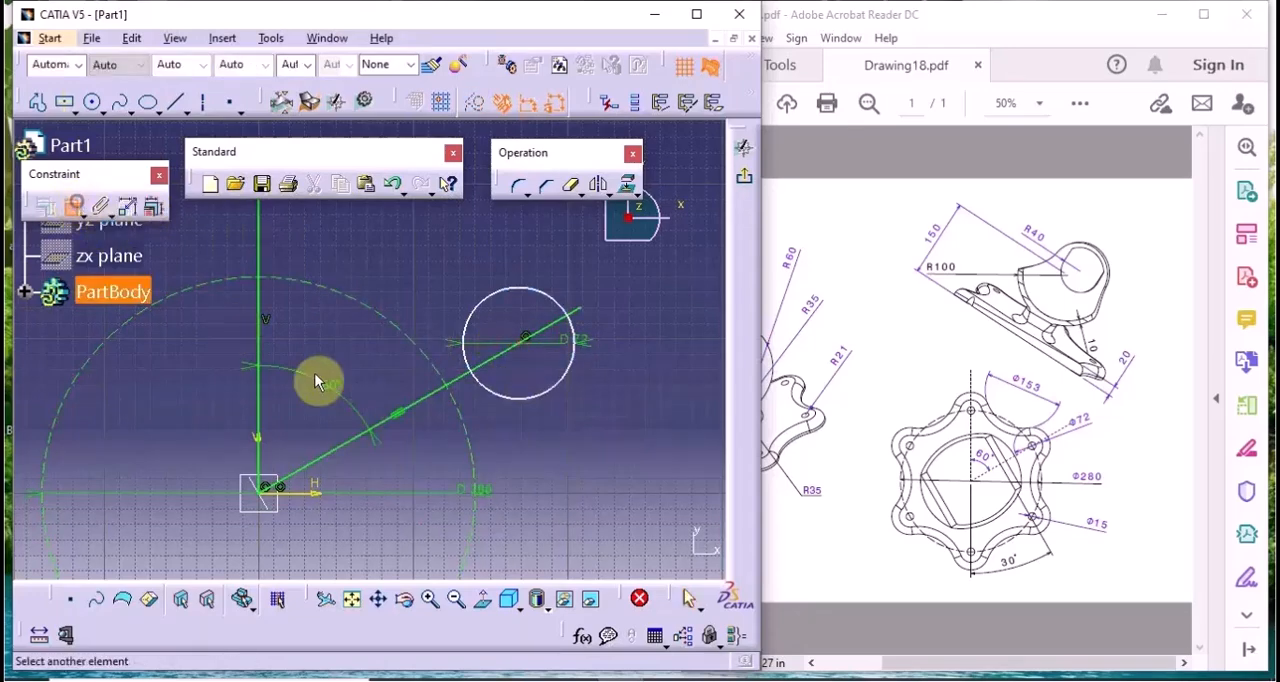
{"action": "left_click", "coordinate": [441, 373]}
{"action": "right_click", "coordinate": [490, 437]}
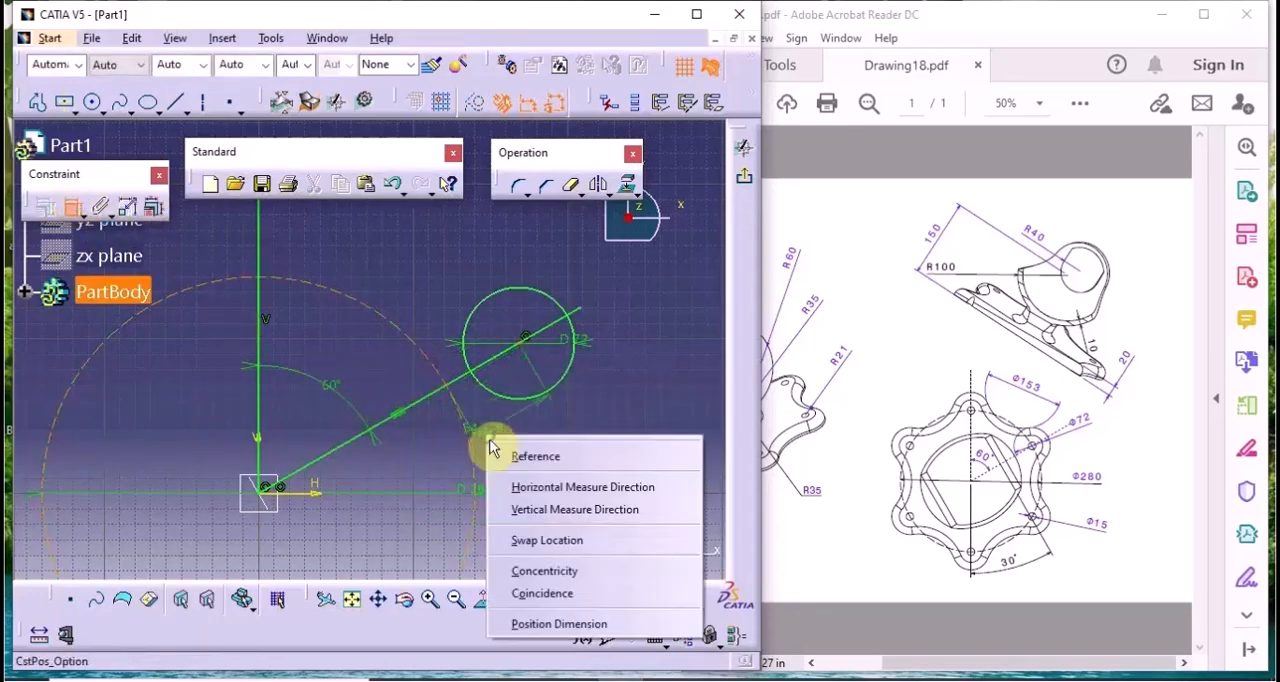
{"action": "left_click", "coordinate": [562, 592]}
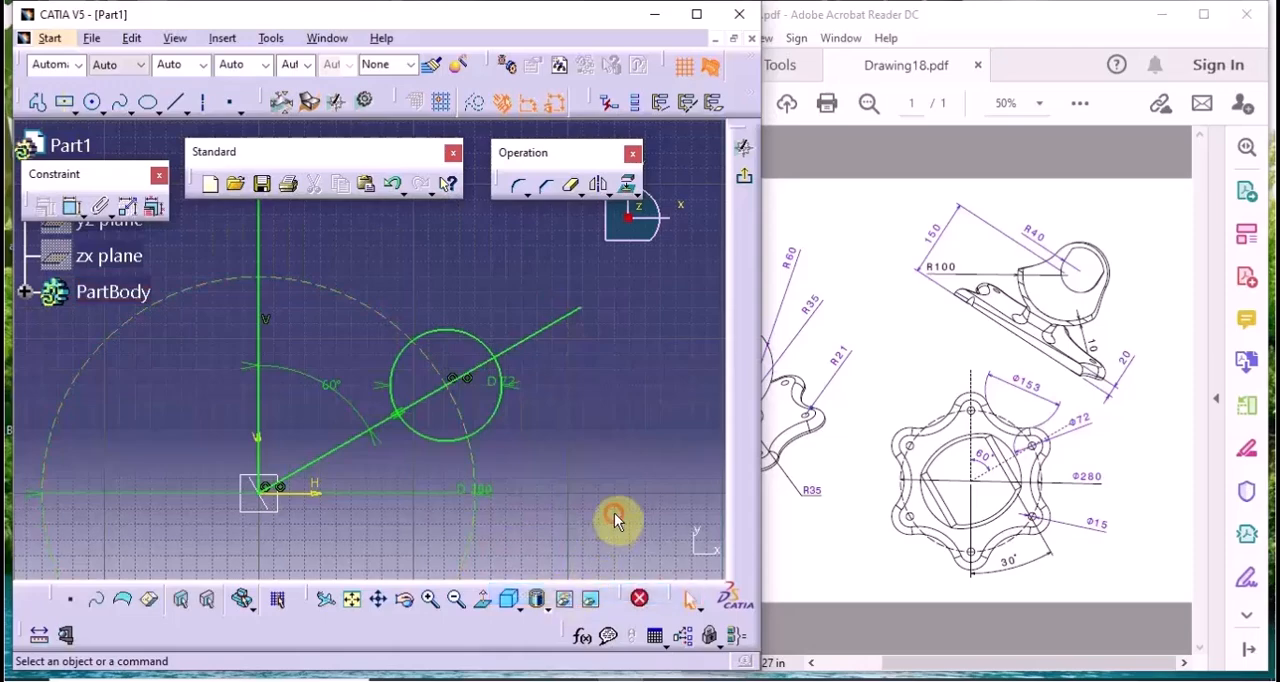
Sketch a second circle outside the construction circle, beside the upper part of the vertical line, and set its diameter to 72 mm
{"action": "middle_click_drag", "start_coordinate": [378, 290], "coordinate": [423, 320]}
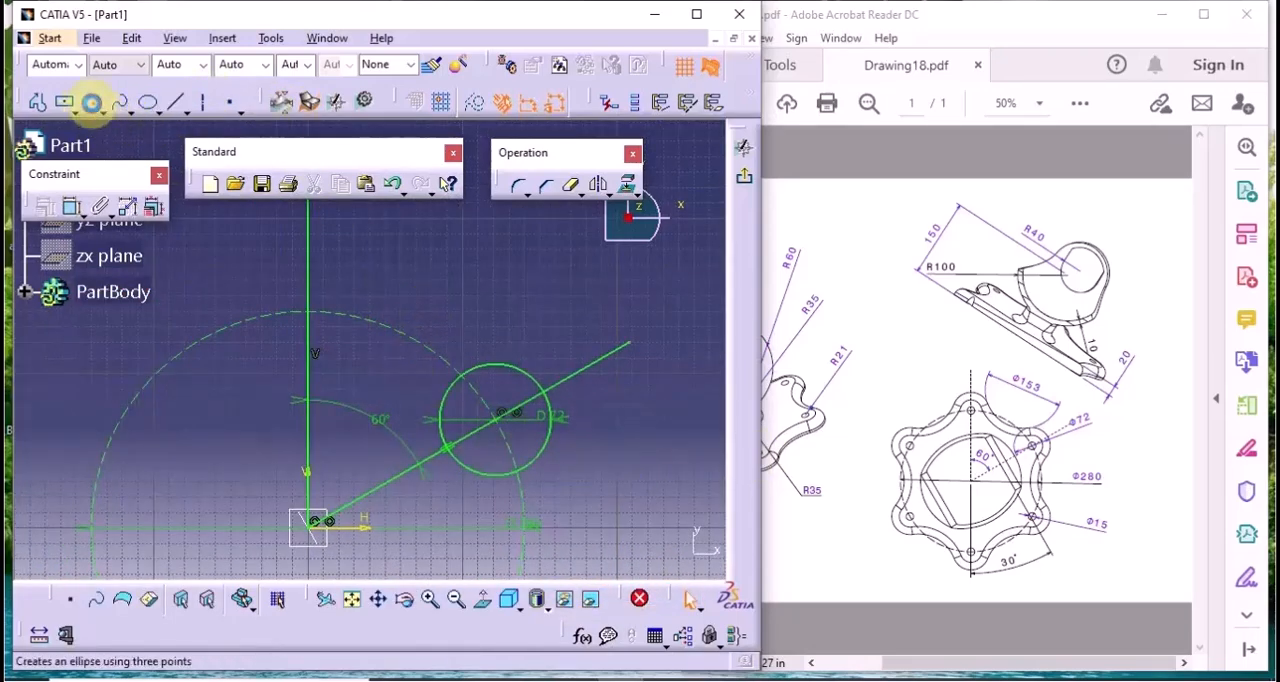
{"action": "left_click", "coordinate": [91, 103]}
{"action": "left_click", "coordinate": [388, 258]}
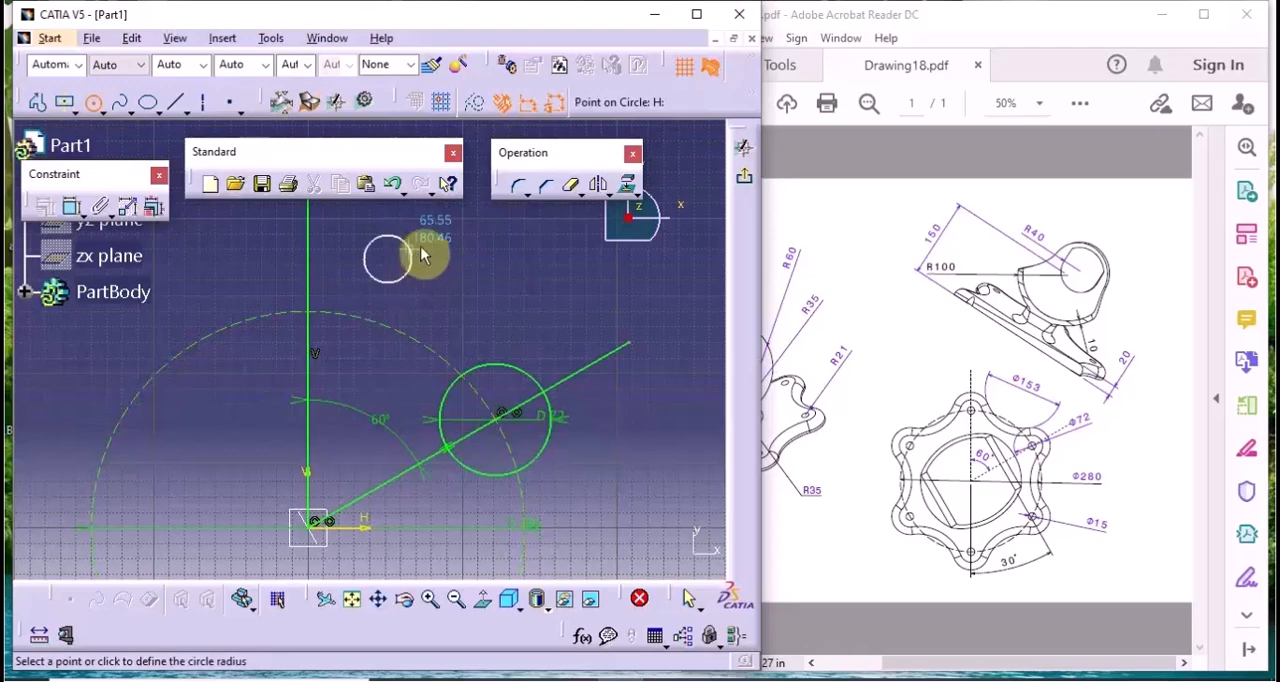
{"action": "left_click", "coordinate": [425, 250]}
{"action": "double_click", "coordinate": [455, 258]}
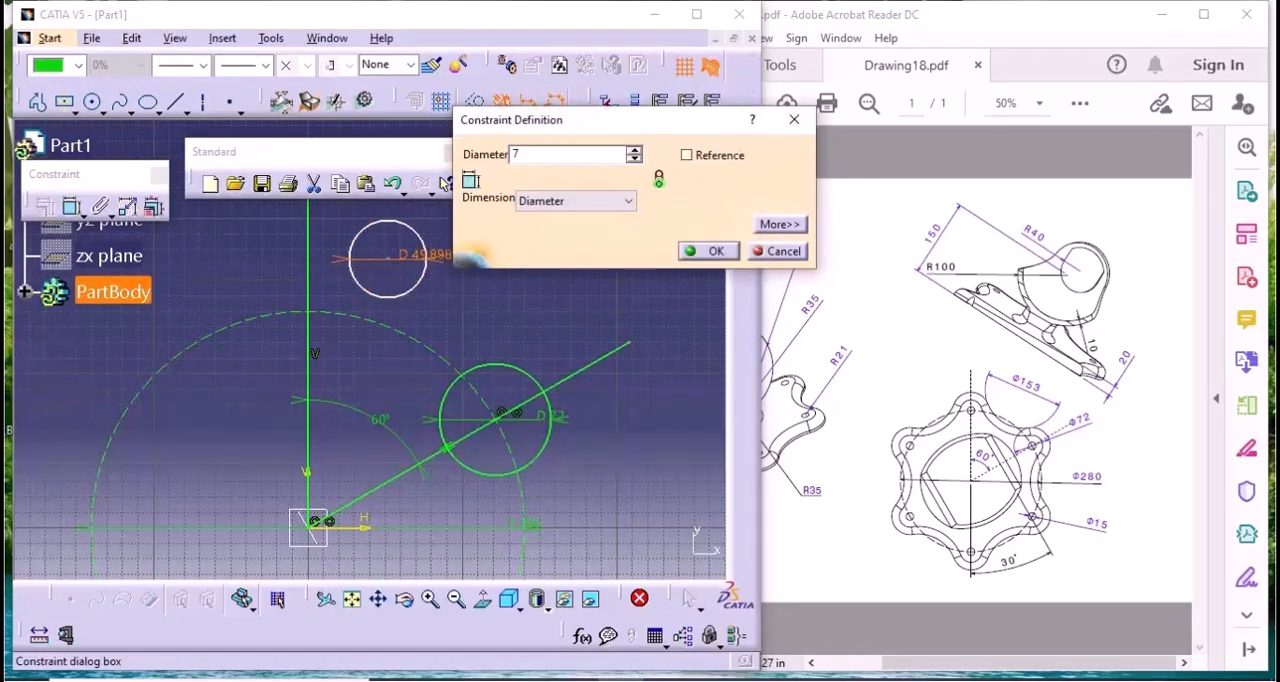
{"action": "type", "text": "72"}
{"action": "key", "text": "Return"}
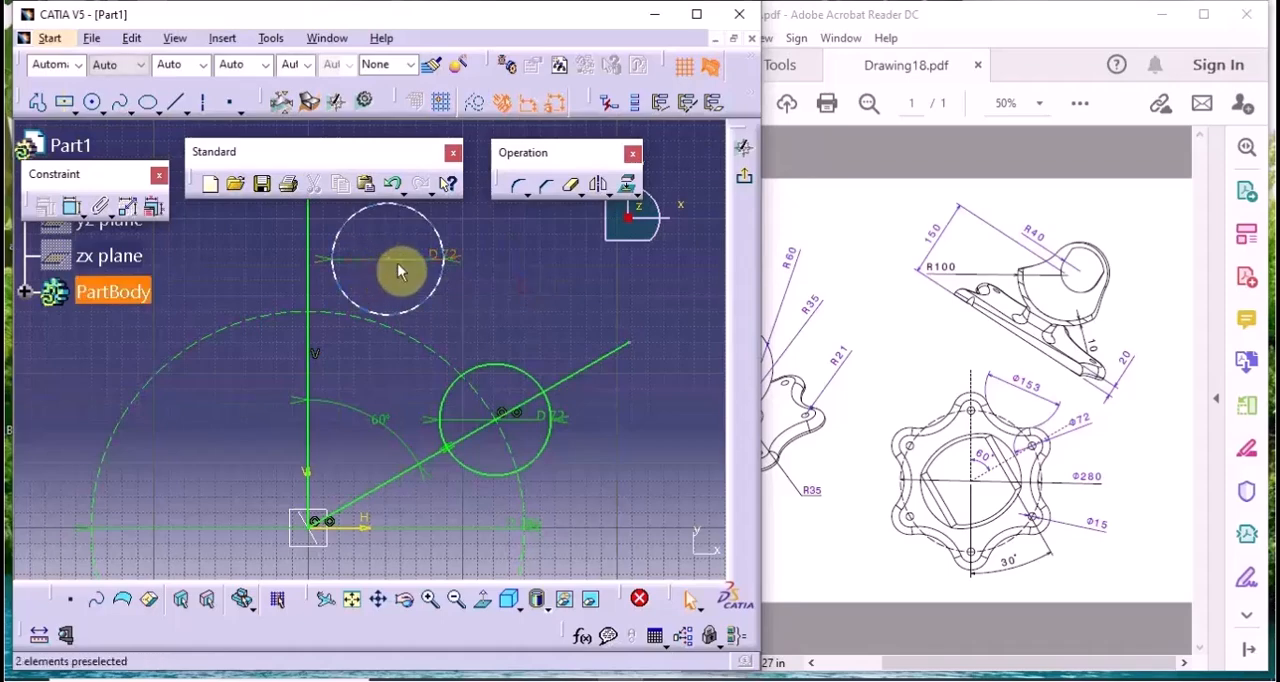
Constrain the centre of the second 72 mm circle to be coincident with the vertical line
{"action": "left_click", "coordinate": [390, 262]}
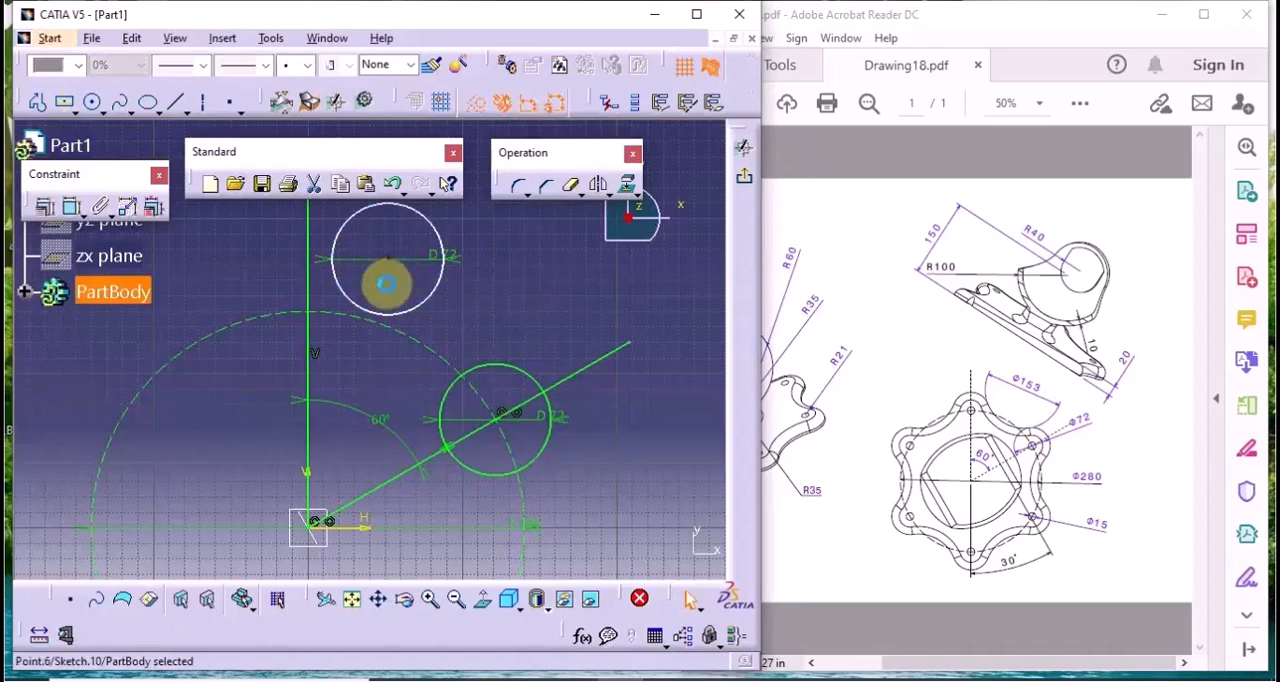
{"action": "left_click", "coordinate": [72, 206]}
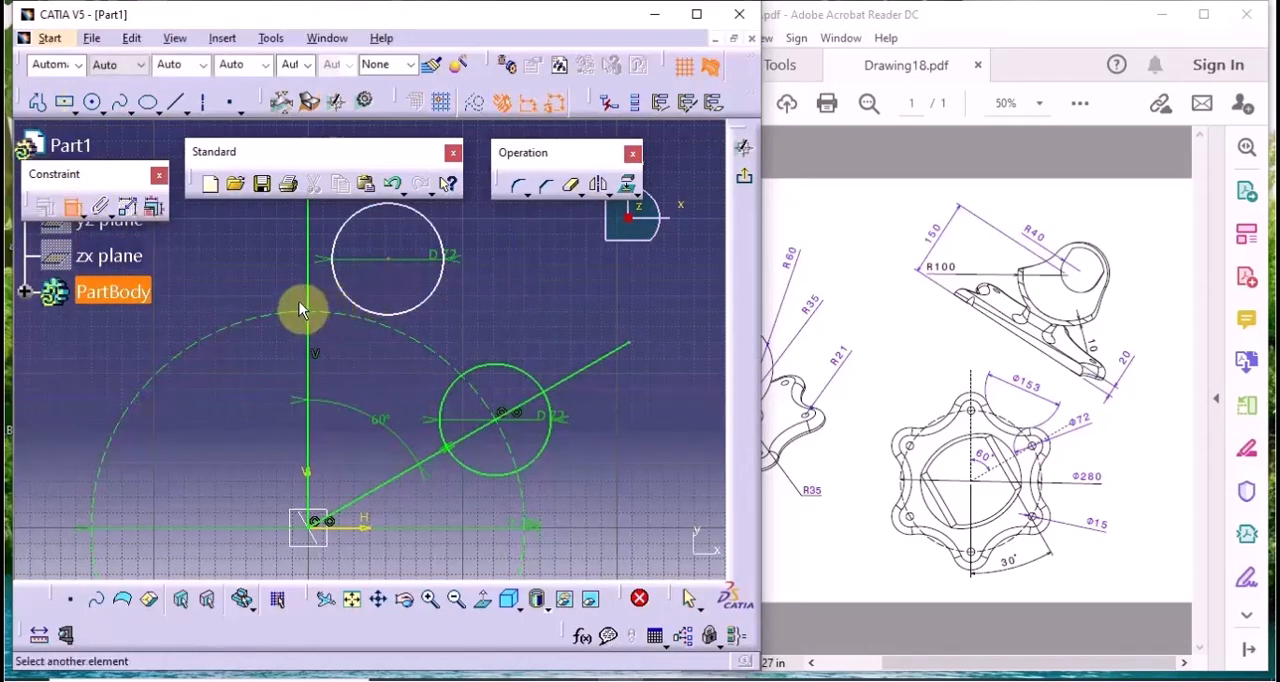
{"action": "right_click", "coordinate": [270, 271]}
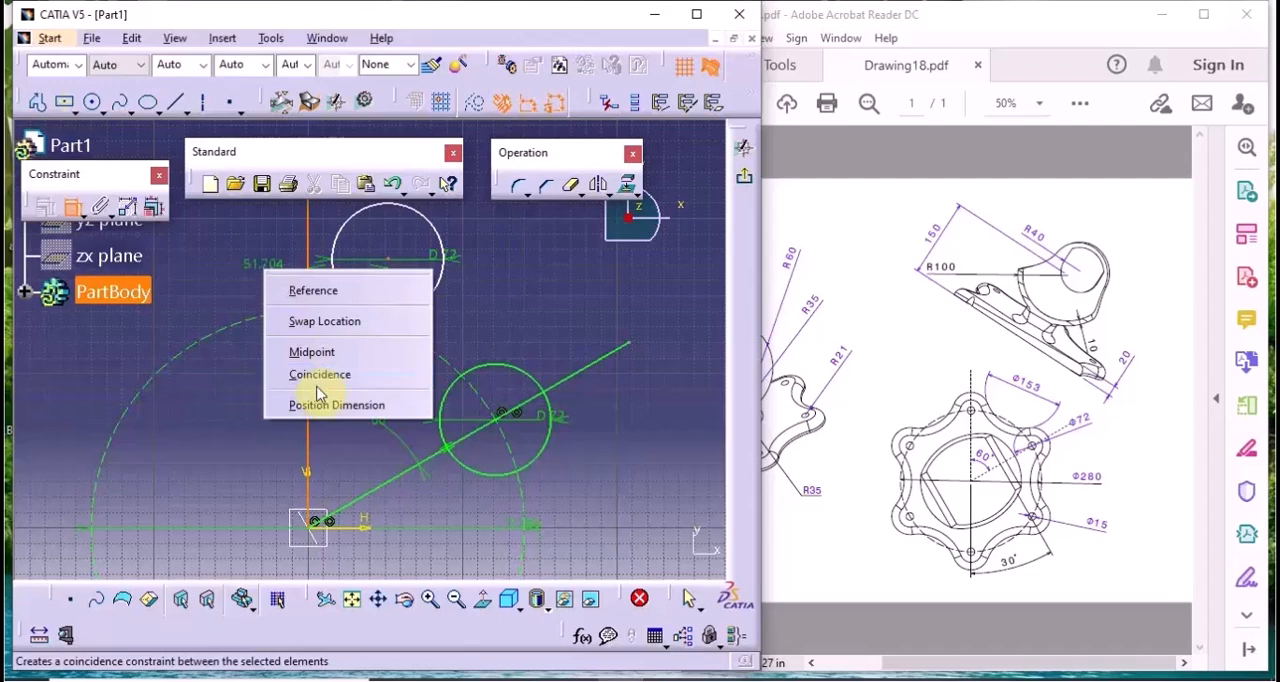
{"action": "left_click", "coordinate": [318, 375]}
Make the centre of the 72 mm circle on the vertical line coincident with the dashed construction circle
{"action": "left_click", "coordinate": [72, 206]}
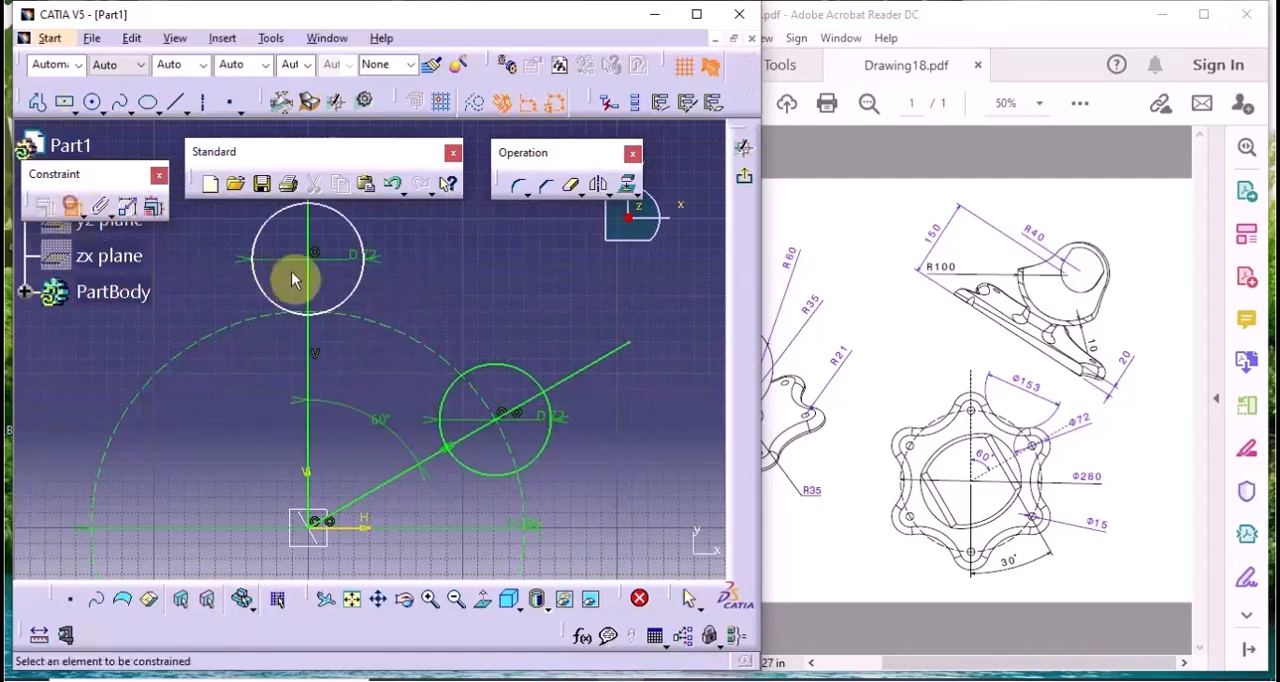
{"action": "left_click", "coordinate": [320, 264]}
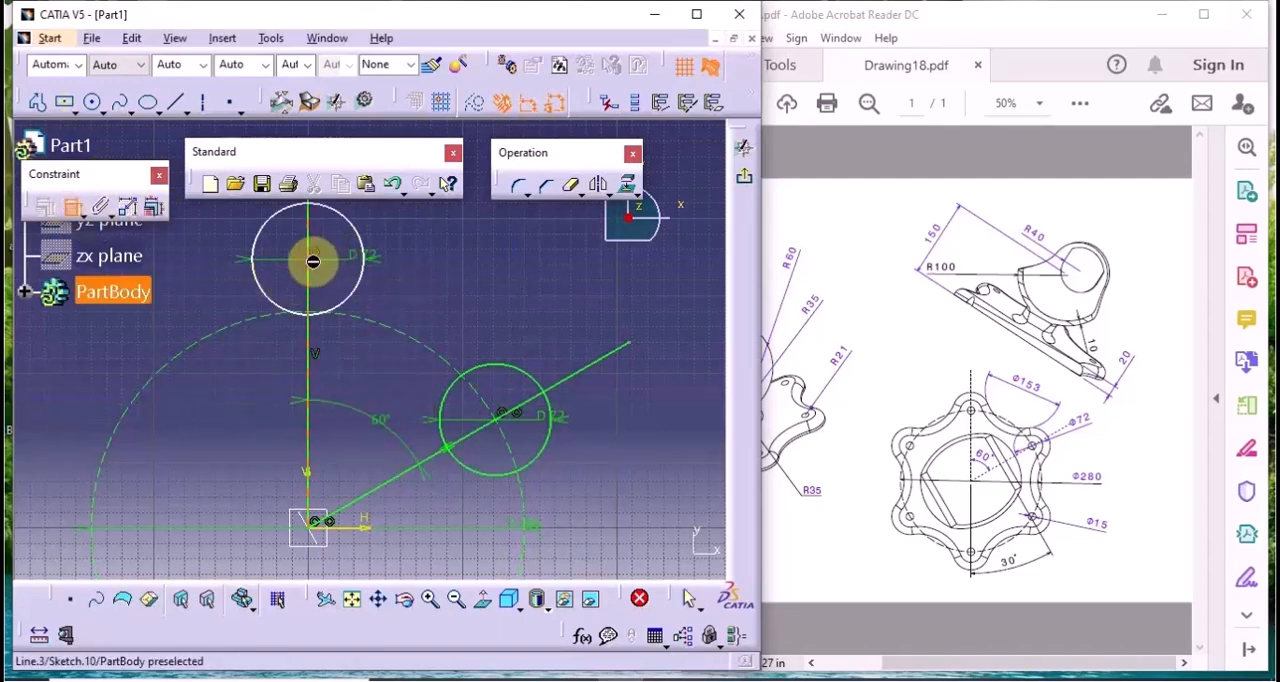
{"action": "left_click", "coordinate": [390, 329]}
{"action": "right_click", "coordinate": [422, 281]}
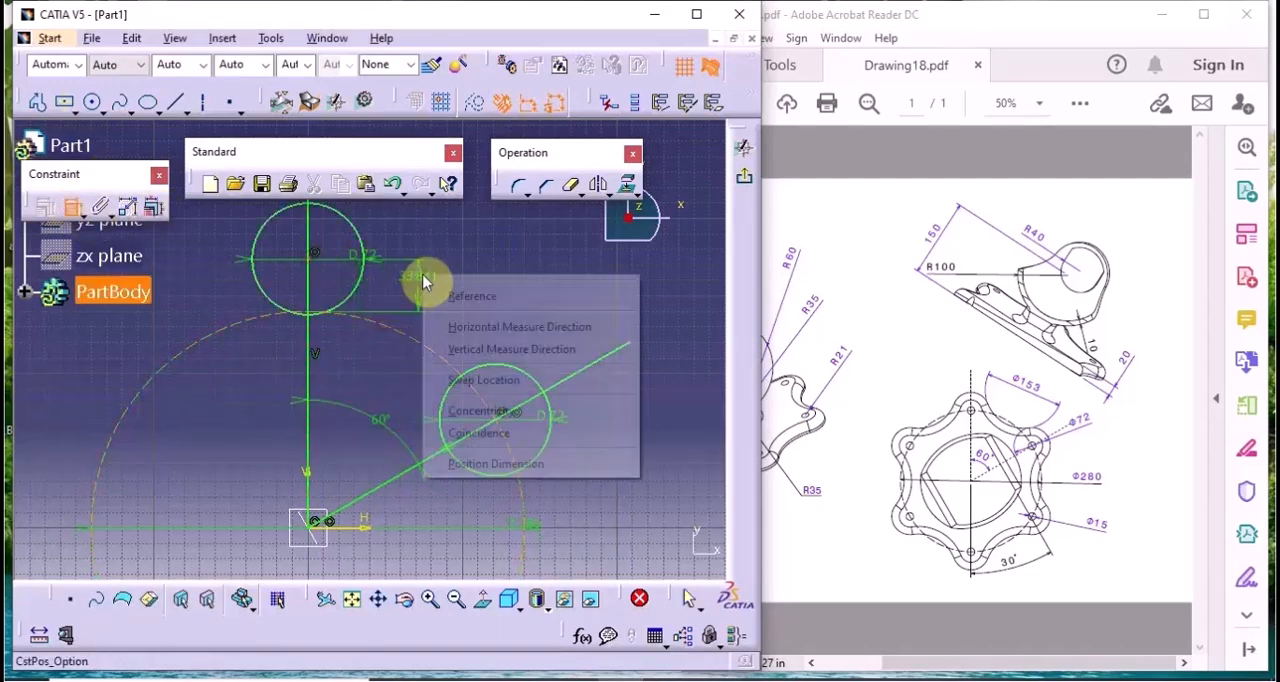
{"action": "left_click", "coordinate": [489, 433]}
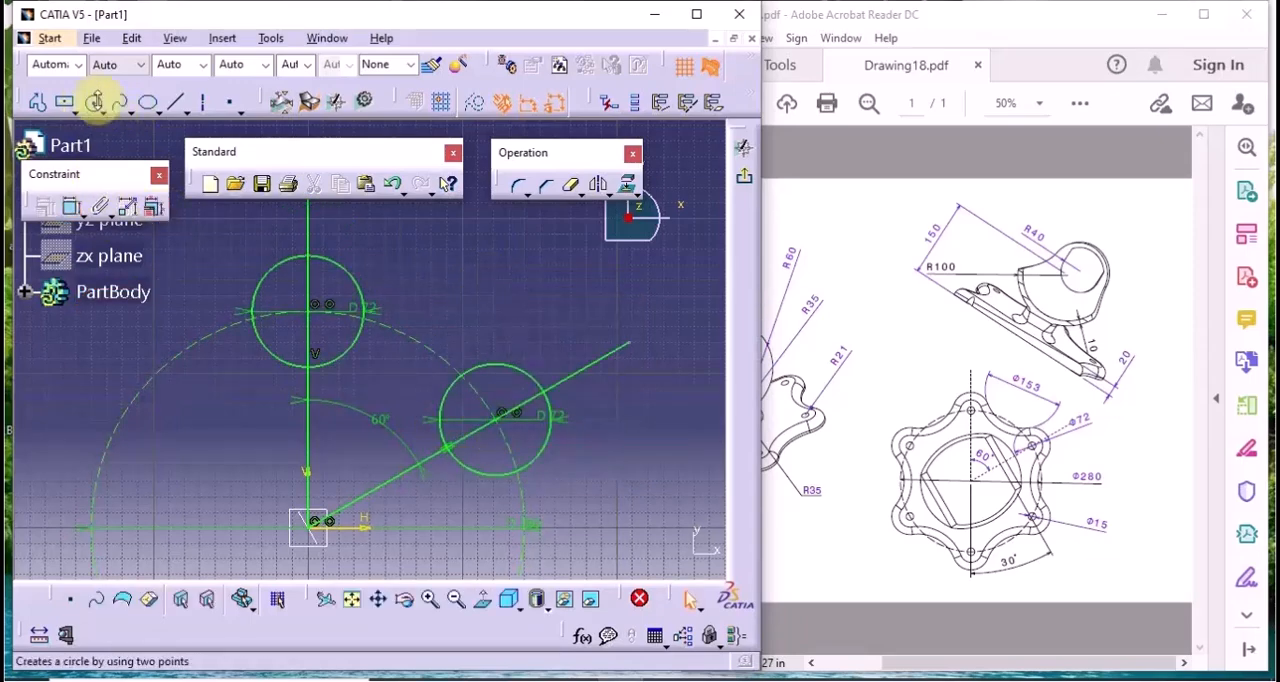
Sketch a large circle outside the construction circle, above and between the two 72 mm circles, and set its diameter to 153 mm
{"action": "left_click", "coordinate": [92, 101]}
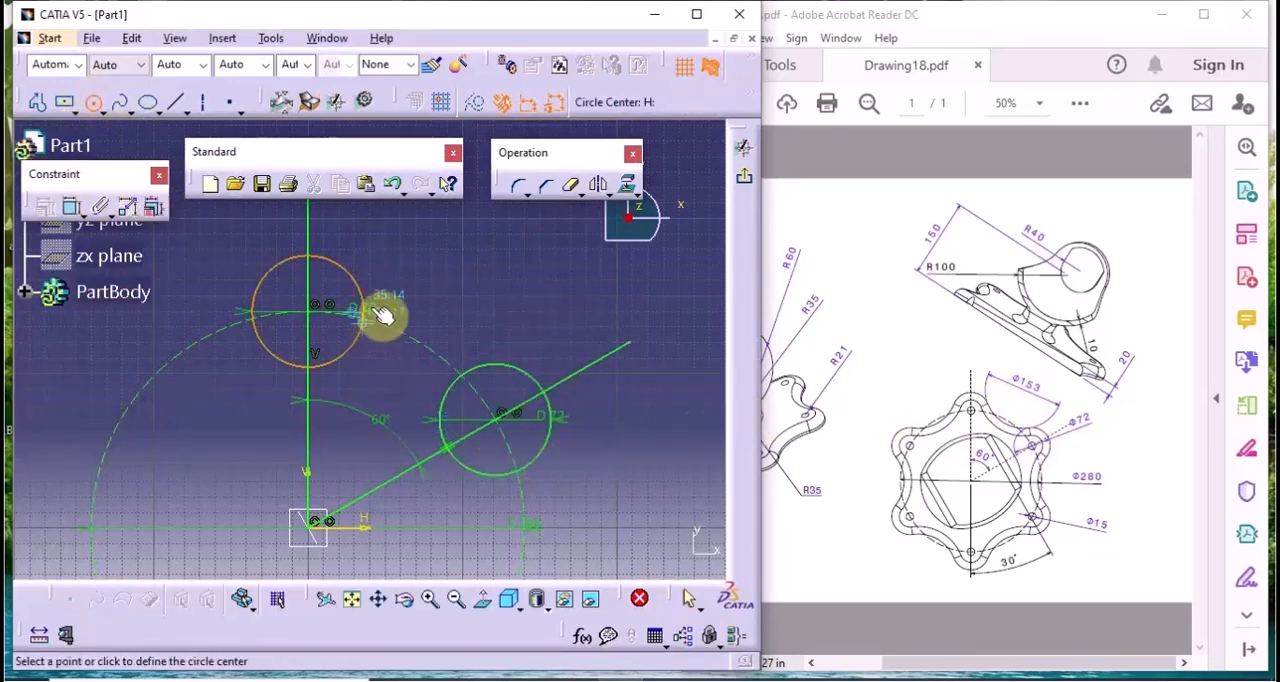
{"action": "left_click", "coordinate": [489, 240]}
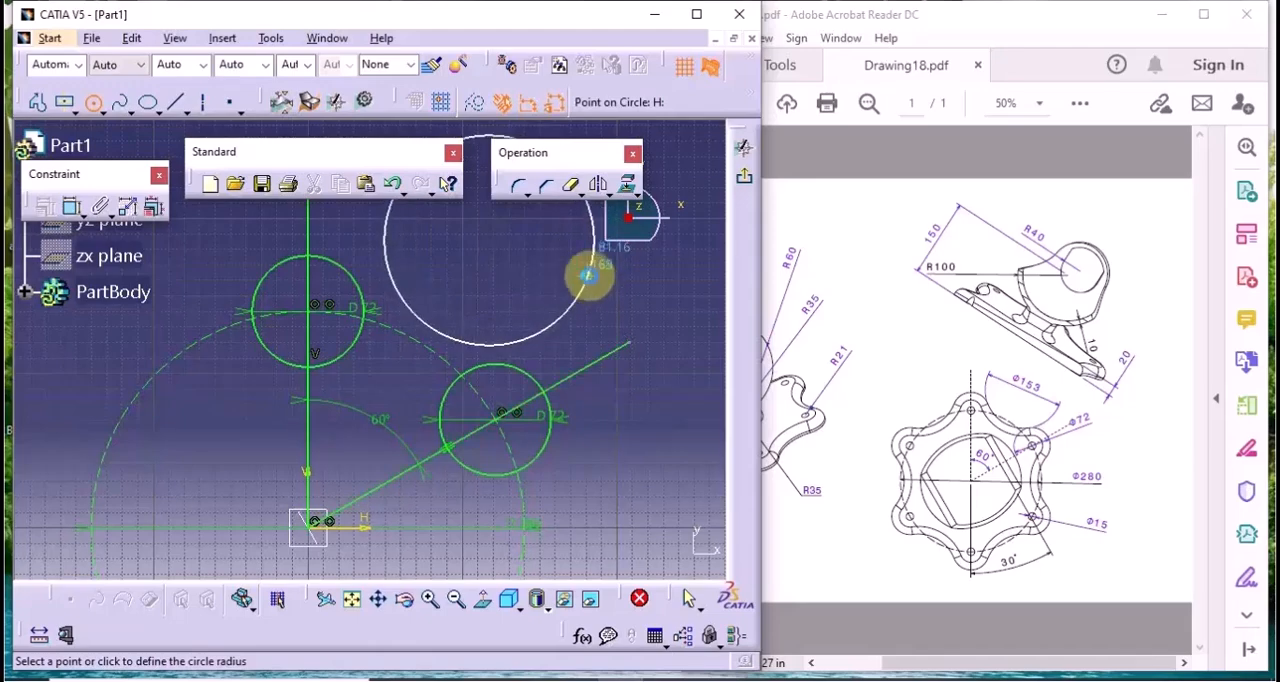
{"action": "left_click", "coordinate": [590, 272]}
{"action": "middle_click_drag", "start_coordinate": [590, 235], "coordinate": [471, 290]}
{"action": "double_click", "coordinate": [462, 292]}
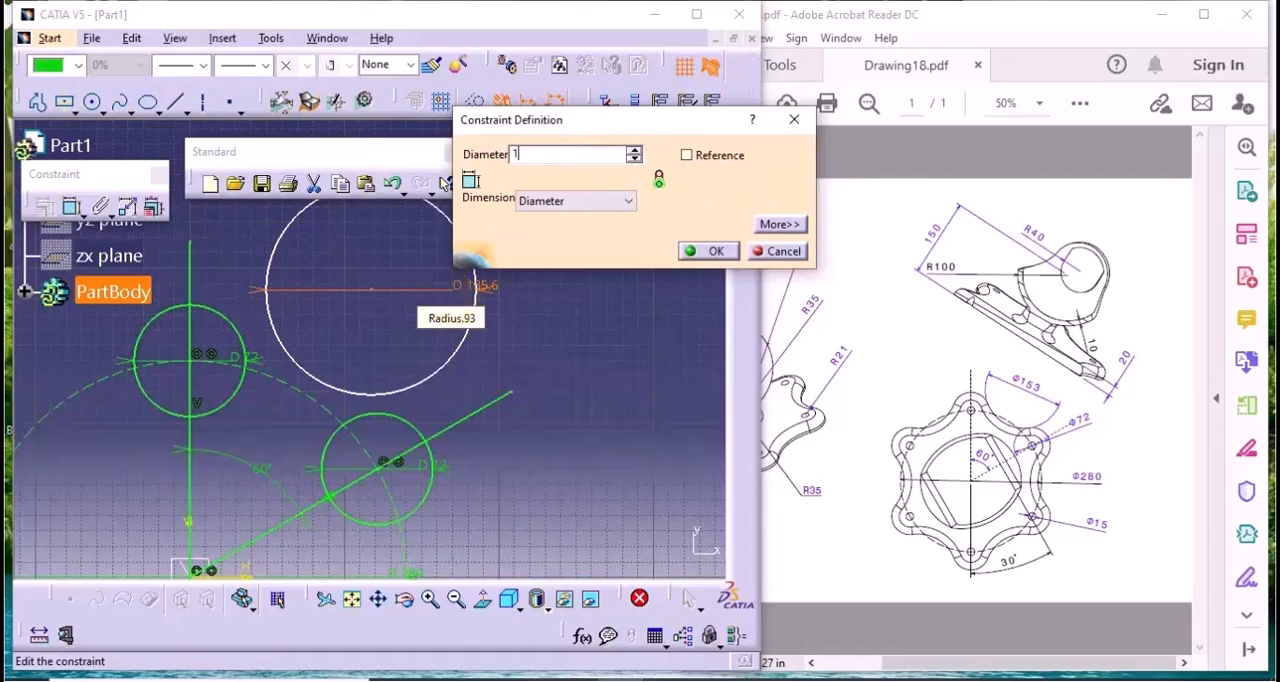
{"action": "type", "text": "153mm"}
{"action": "key", "text": "Return"}
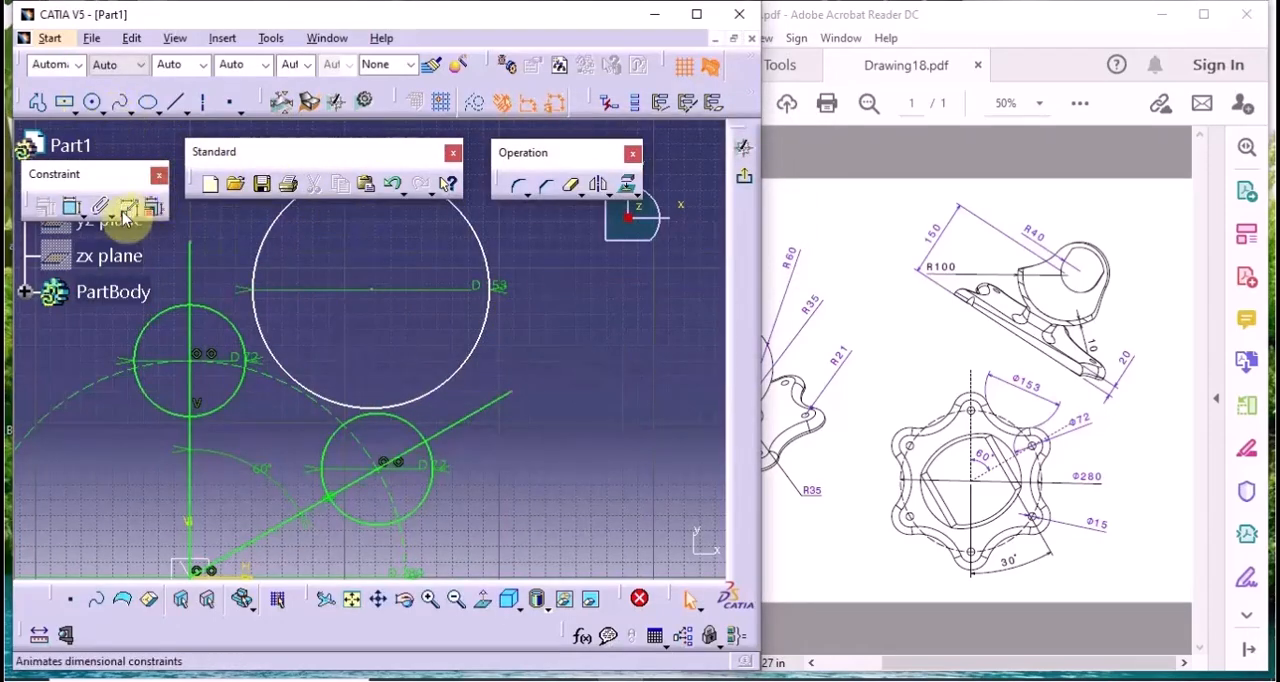
Constrain the 153 mm circle to be tangent to the 72 mm circle on the angled line
{"action": "left_click", "coordinate": [78, 208]}
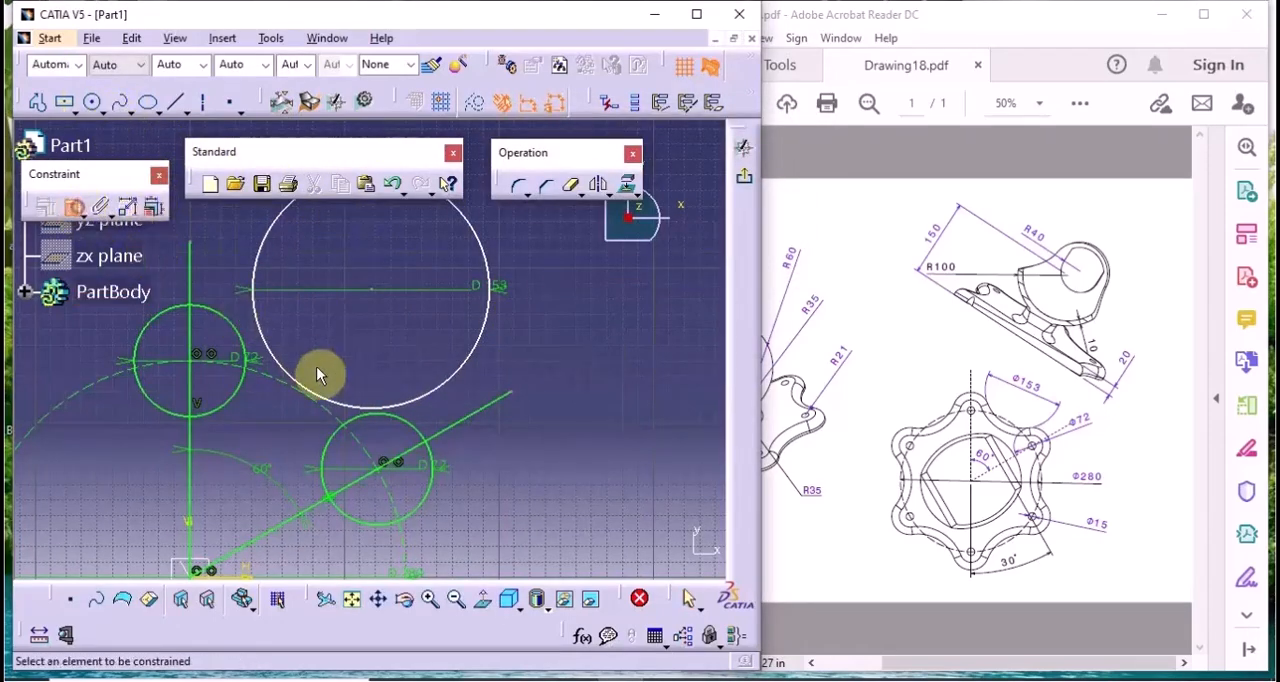
{"action": "left_click", "coordinate": [420, 406]}
{"action": "left_click", "coordinate": [420, 434]}
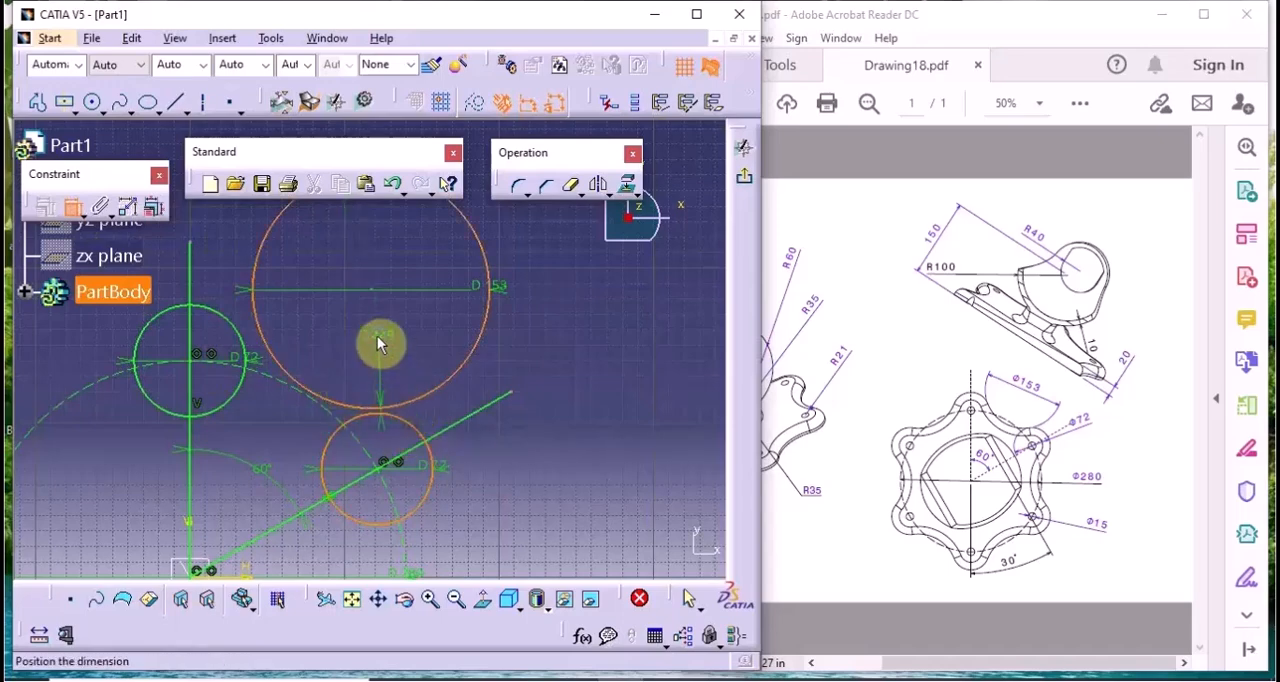
{"action": "right_click", "coordinate": [377, 343]}
{"action": "left_click", "coordinate": [414, 518]}
Add a tangency constraint between the 153 mm circle and the 72 mm circle on the vertical line
{"action": "left_click", "coordinate": [76, 207]}
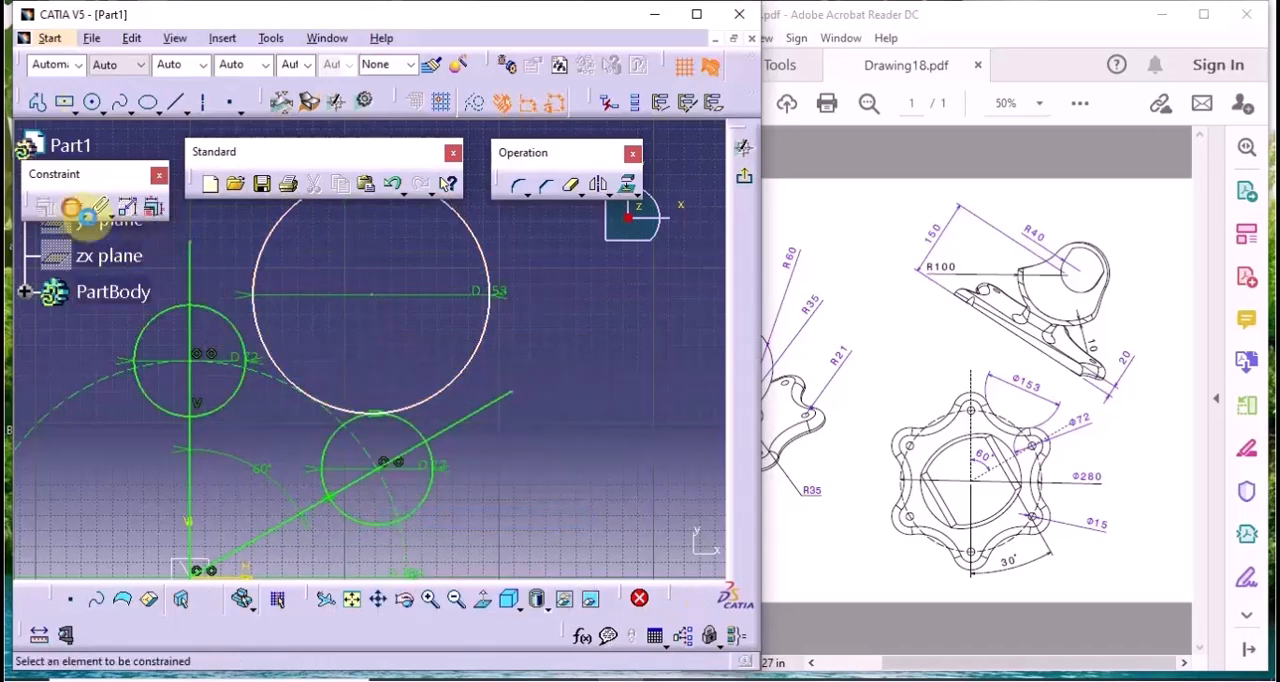
{"action": "left_click", "coordinate": [291, 377]}
{"action": "left_click", "coordinate": [250, 340]}
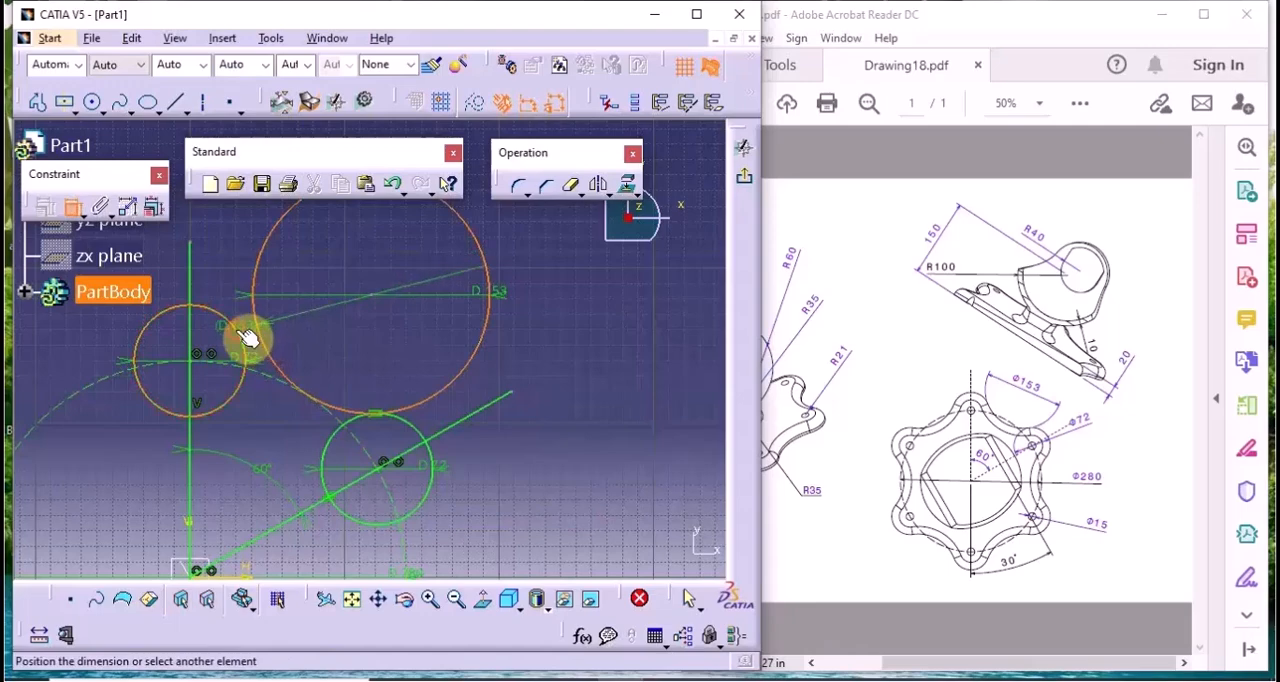
{"action": "right_click", "coordinate": [218, 252]}
{"action": "left_click", "coordinate": [297, 436]}
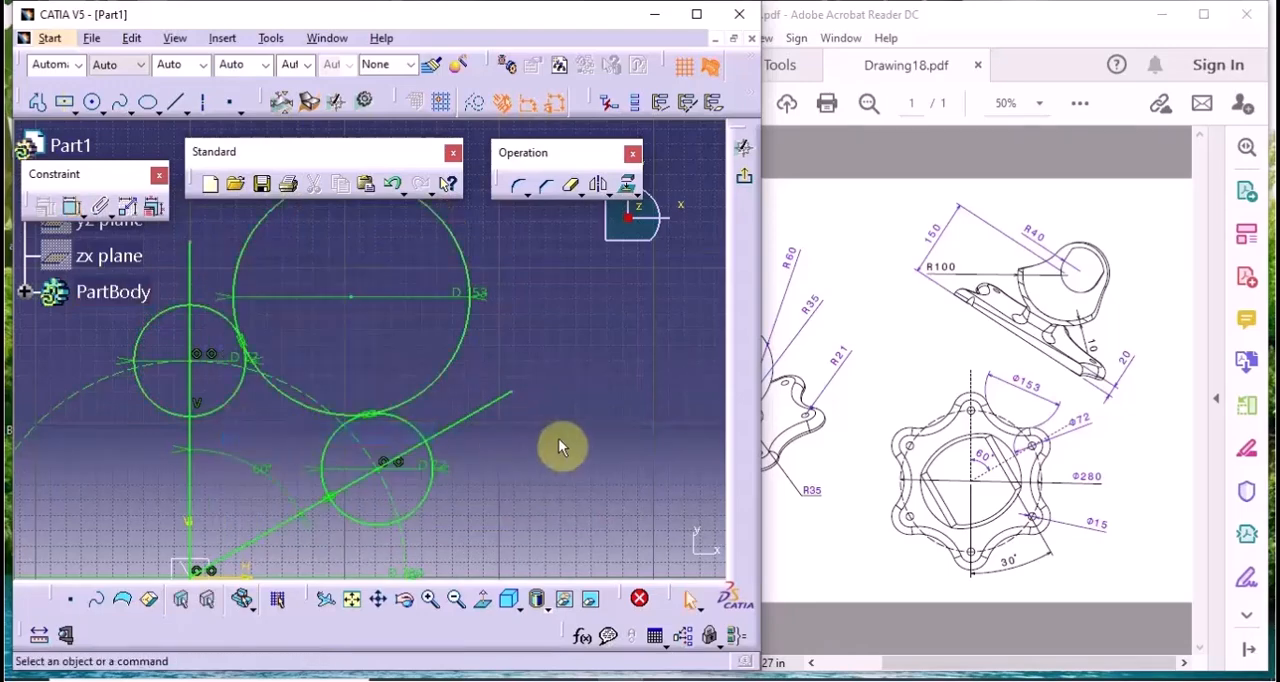
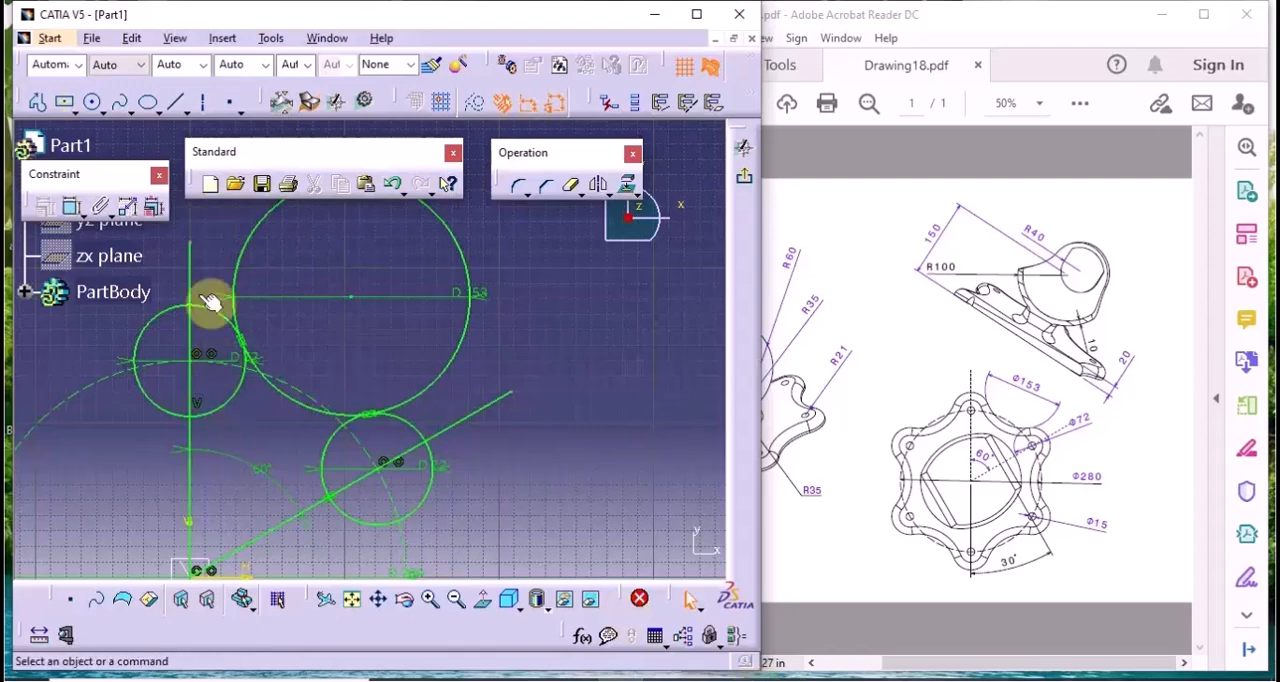
Trim the 72 mm circle on the angled line to its outer arc and remove the line's overhang beyond it
{"action": "left_click", "coordinate": [570, 190]}
{"action": "middle_click_drag", "start_coordinate": [508, 475], "coordinate": [504, 439]}
{"action": "left_click", "coordinate": [332, 431]}
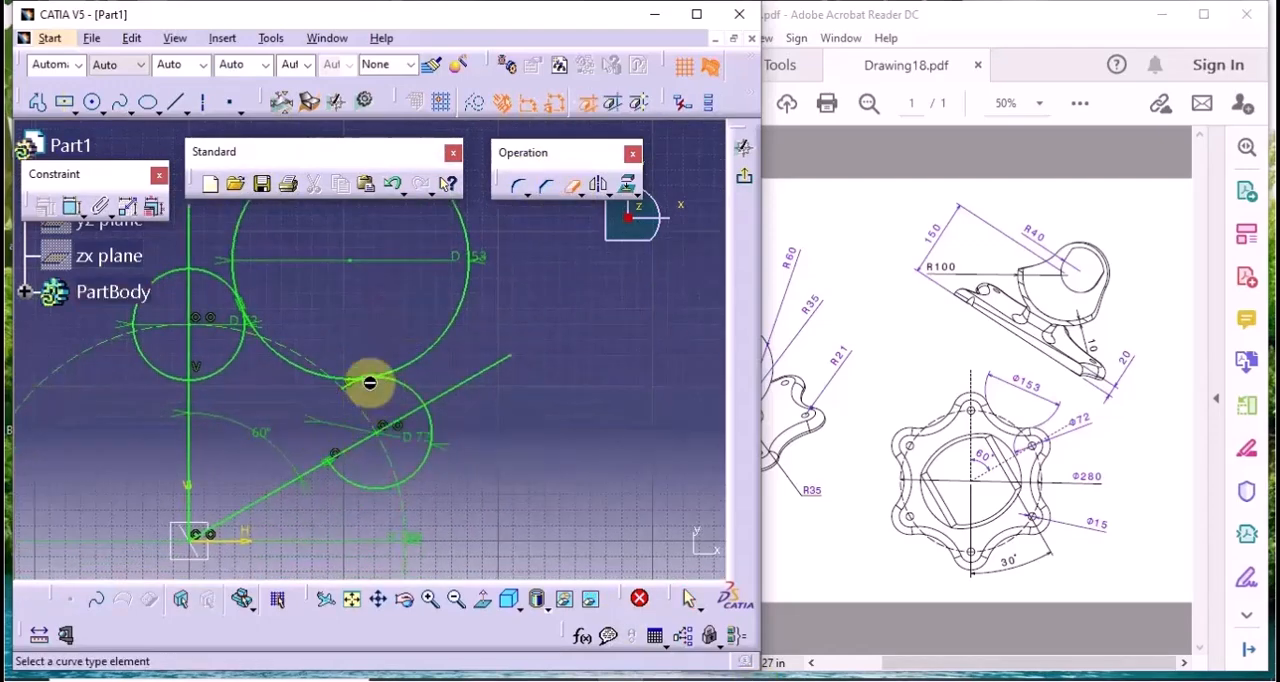
{"action": "left_click", "coordinate": [356, 392]}
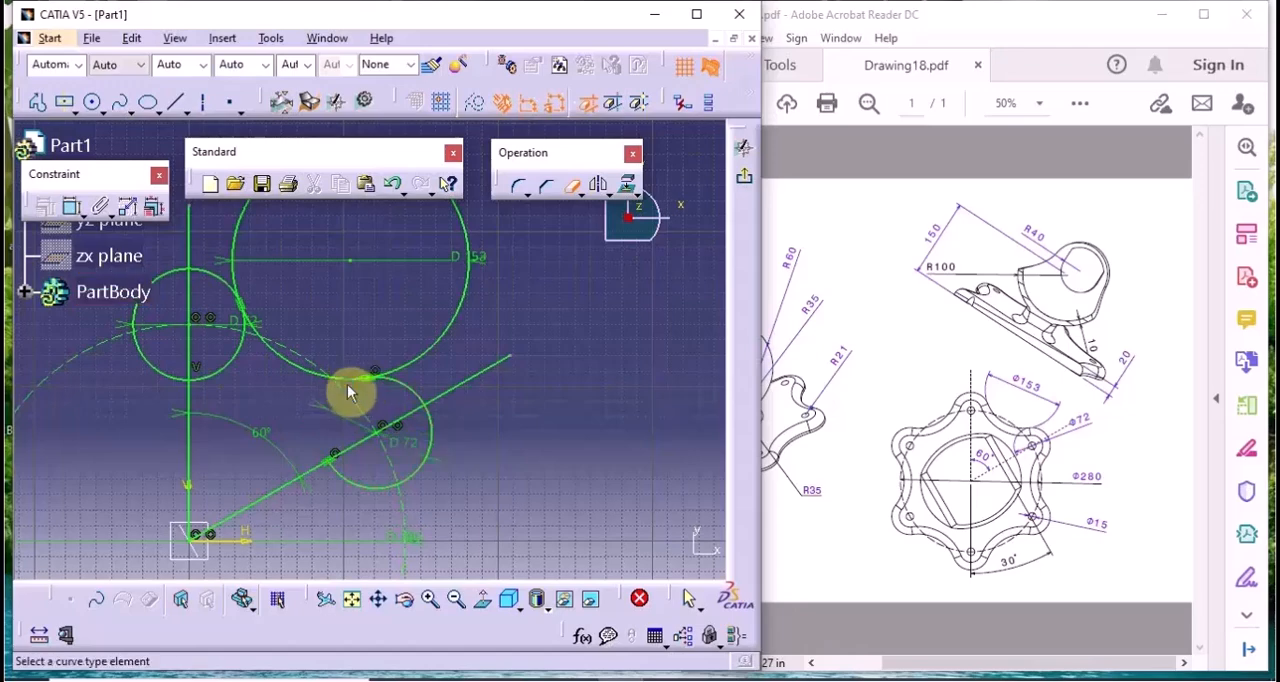
{"action": "left_click", "coordinate": [366, 491]}
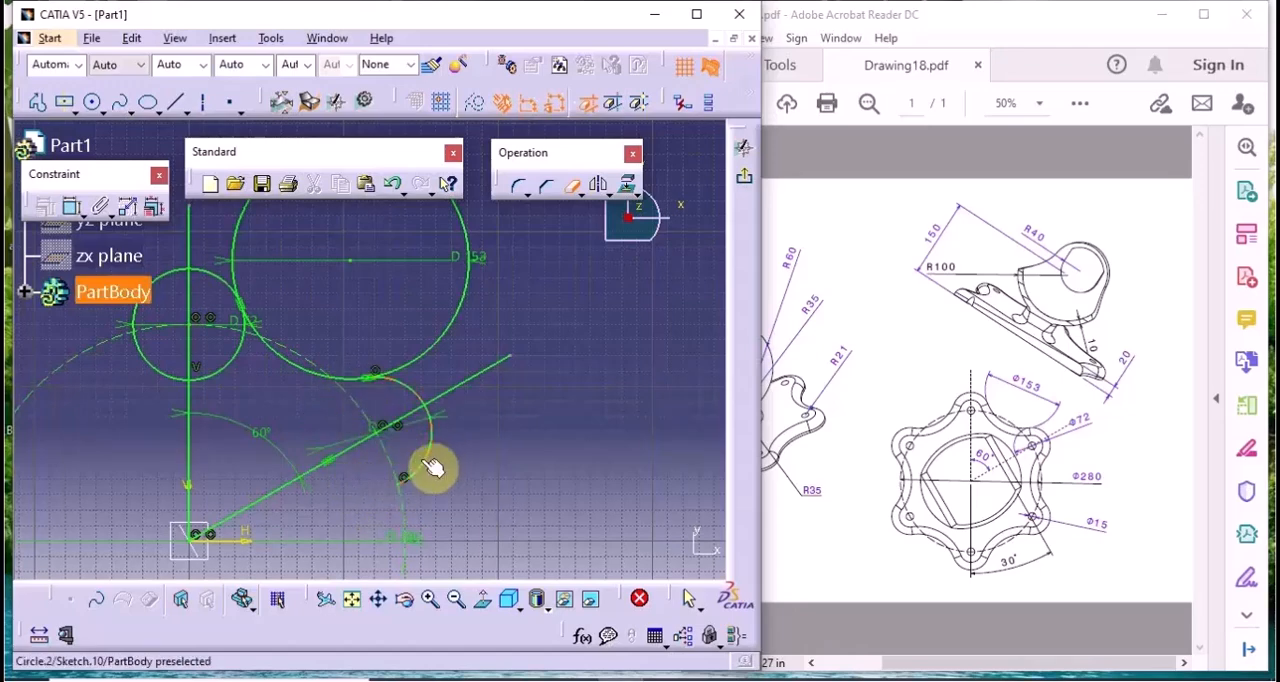
{"action": "left_click", "coordinate": [424, 462]}
{"action": "left_click", "coordinate": [478, 384]}
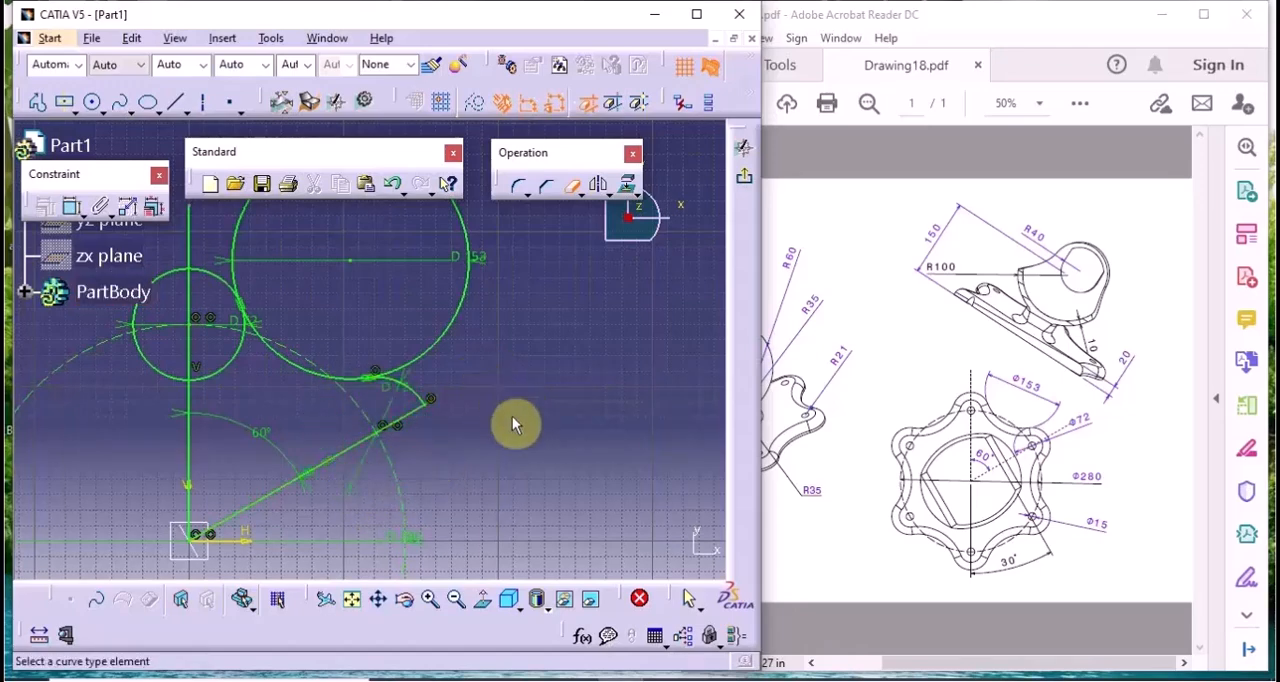
Trim the 153 mm circle to its connecting arc, and cut the upper 72 mm circle and vertical line back to the profile
{"action": "middle_click_drag", "start_coordinate": [450, 424], "coordinate": [570, 455]}
{"action": "left_click", "coordinate": [566, 370]}
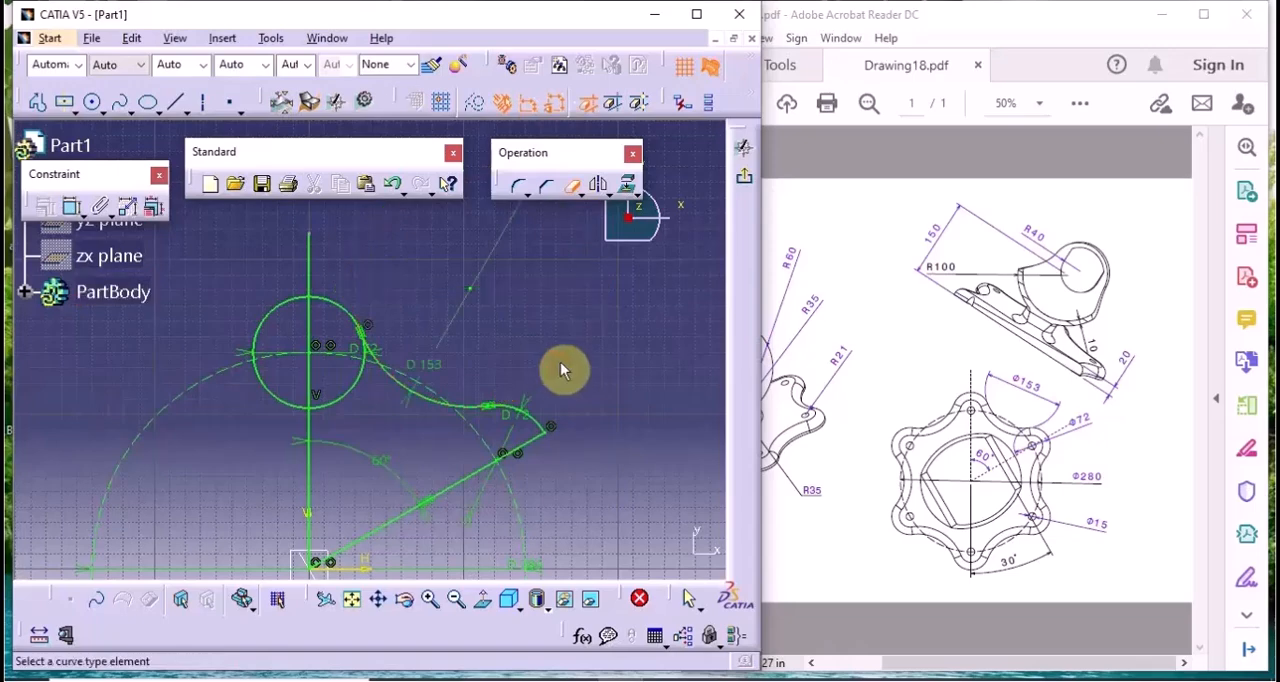
{"action": "left_click", "coordinate": [276, 315]}
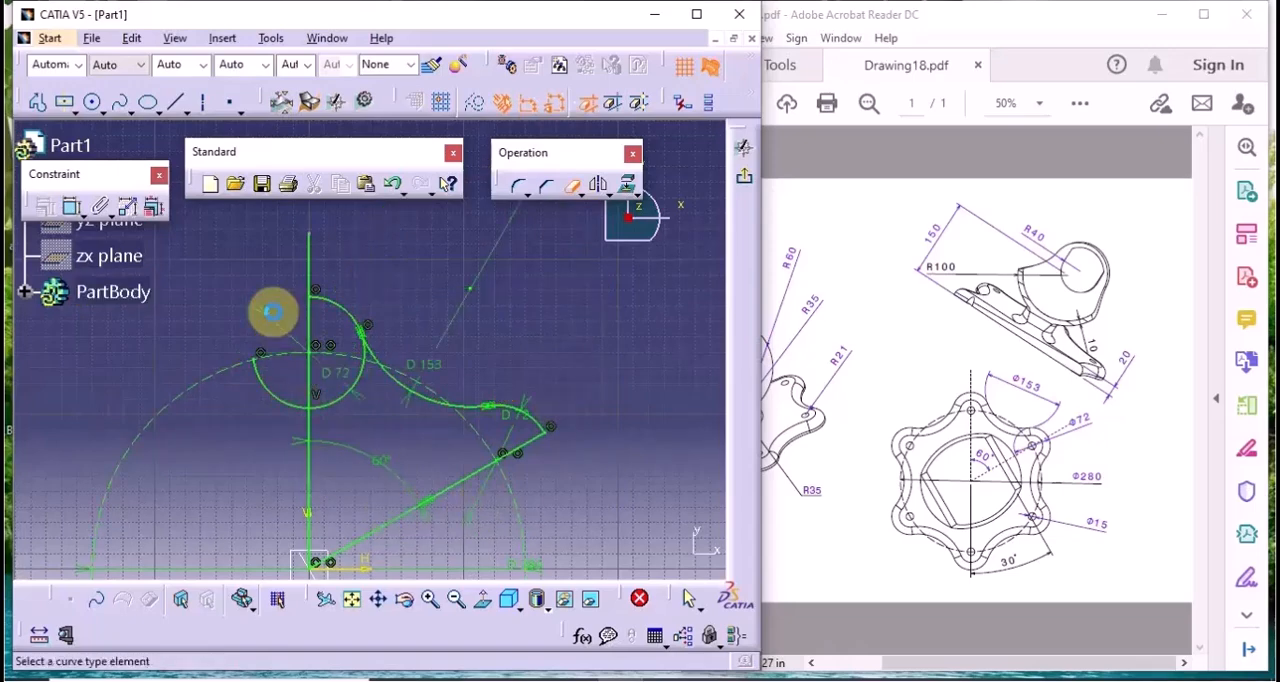
{"action": "left_click", "coordinate": [293, 404]}
{"action": "left_click", "coordinate": [339, 405]}
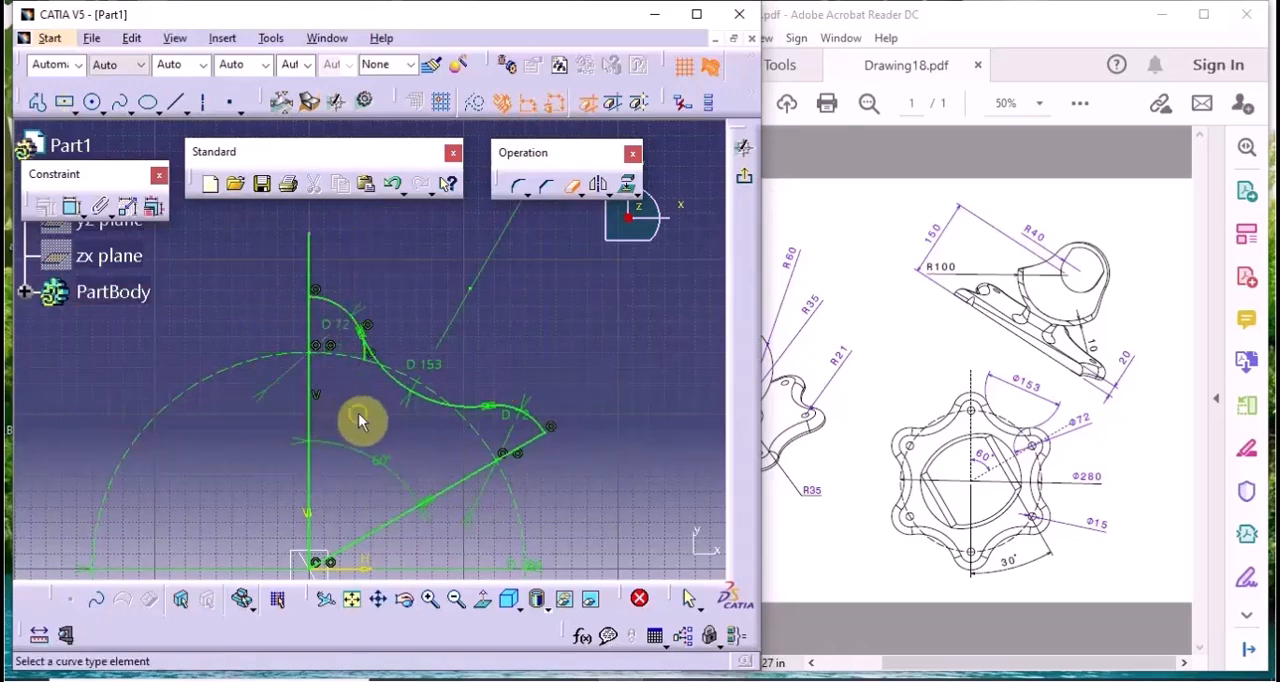
{"action": "mouse_move", "coordinate": [359, 420]}
{"action": "middle_mouse_down"}
{"action": "mouse_move", "coordinate": [397, 465]}
{"action": "mouse_move", "coordinate": [394, 378]}
{"action": "middle_mouse_up"}
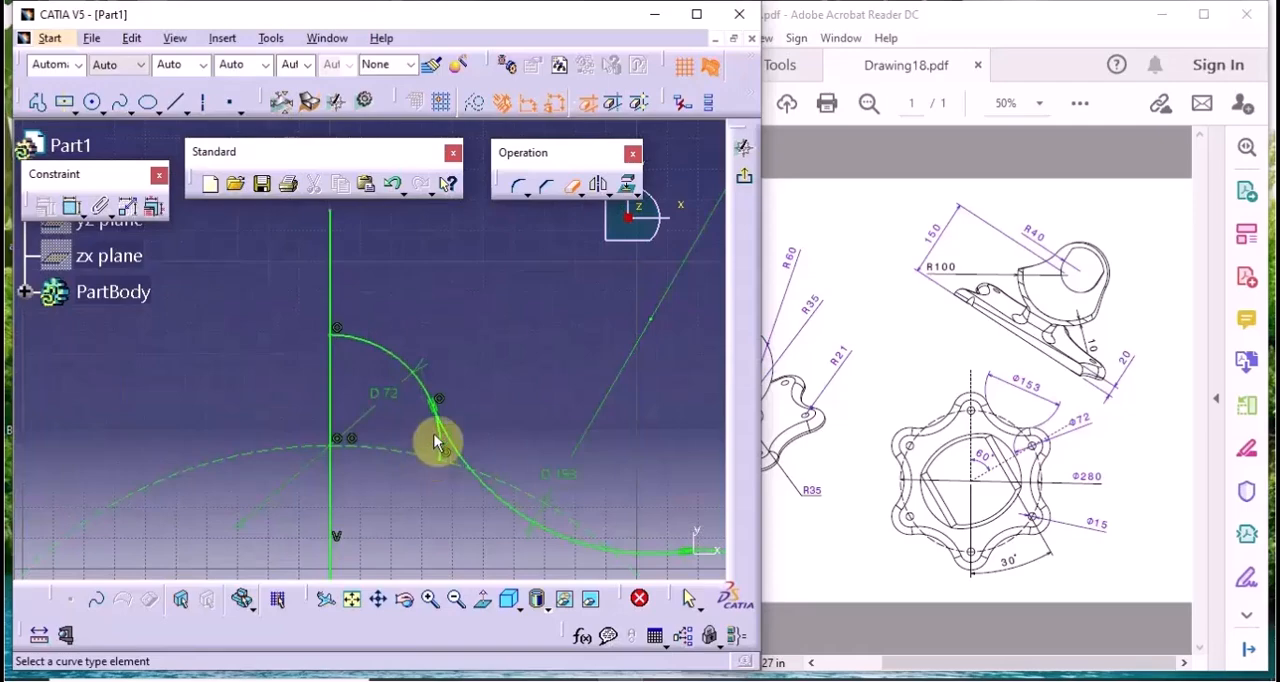
{"action": "left_click", "coordinate": [437, 443]}
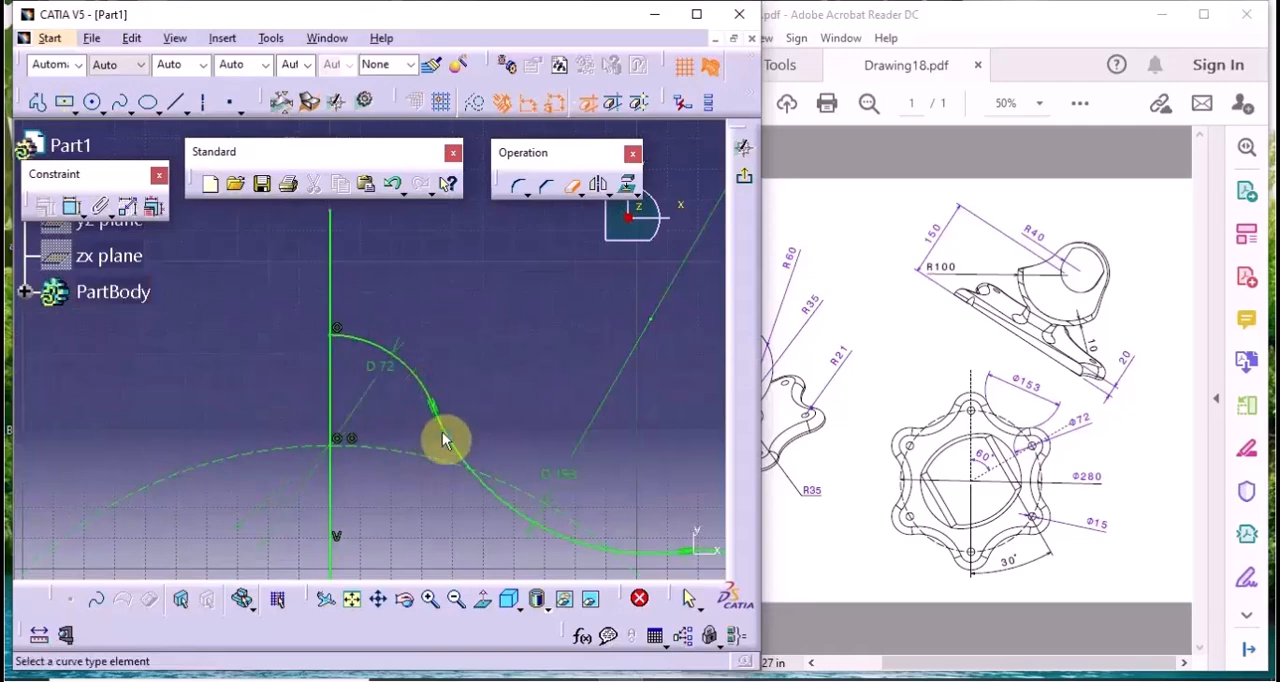
{"action": "left_click", "coordinate": [338, 283]}
{"action": "mouse_move", "coordinate": [337, 286]}
{"action": "middle_mouse_down"}
{"action": "mouse_move", "coordinate": [391, 294]}
{"action": "mouse_move", "coordinate": [397, 378]}
{"action": "mouse_move", "coordinate": [429, 449]}
{"action": "mouse_move", "coordinate": [450, 585]}
{"action": "middle_mouse_up"}
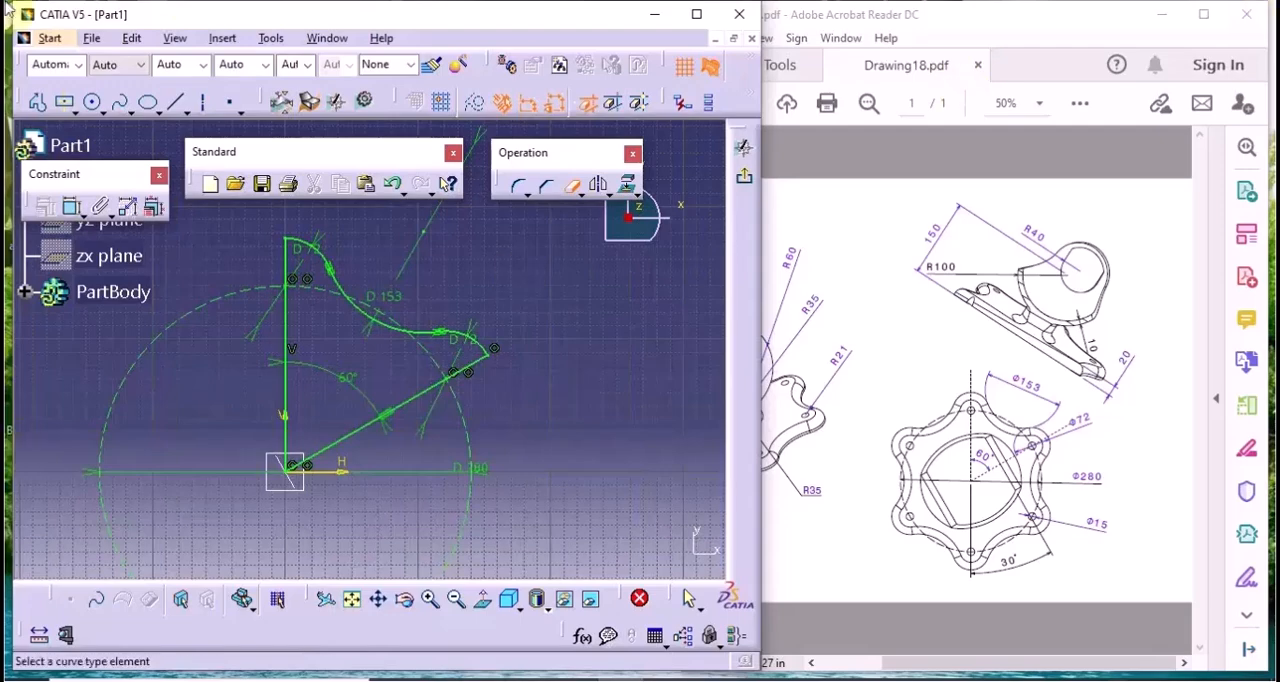
Exit the sketch and try to pad the one-sixth sector profile by 20 mm
{"action": "left_click", "coordinate": [741, 180]}
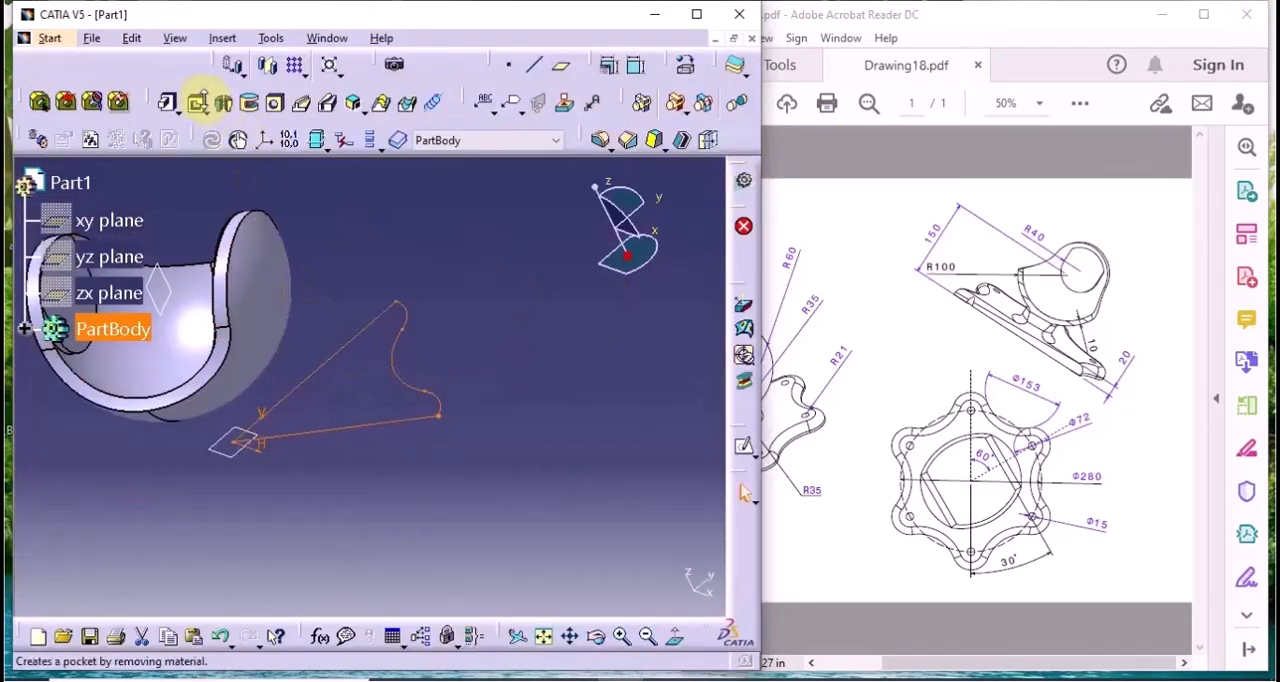
{"action": "left_click", "coordinate": [166, 102]}
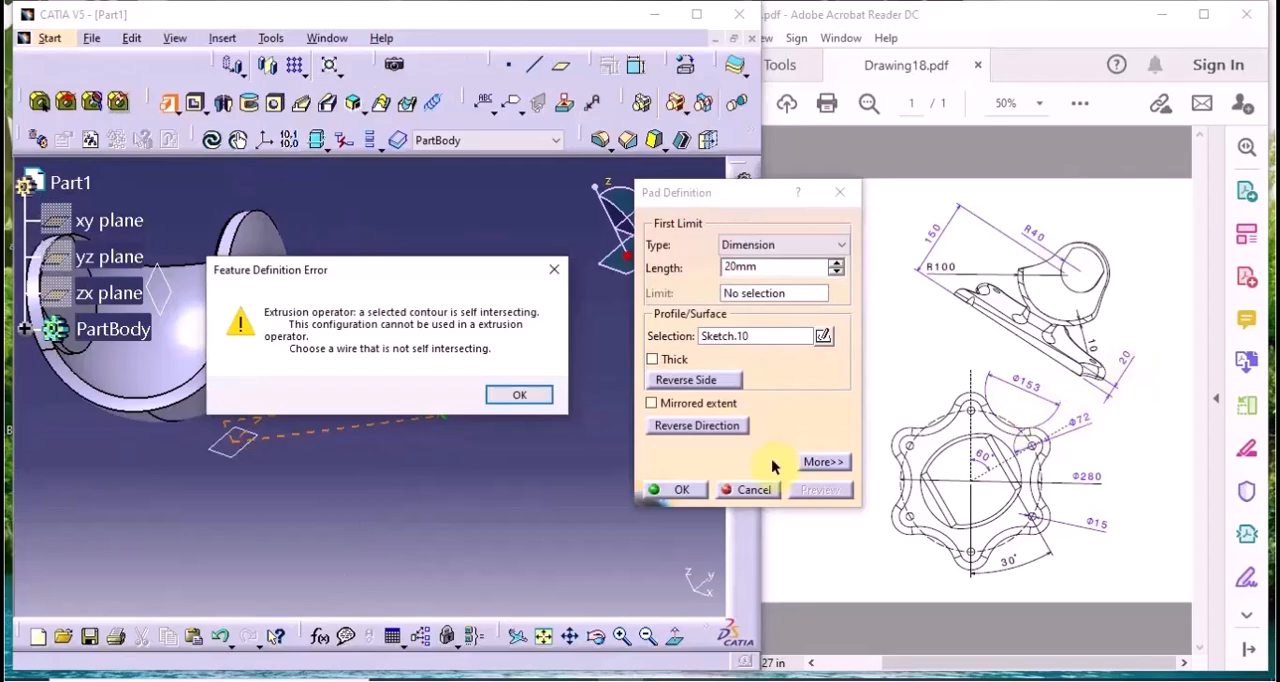
{"action": "left_click", "coordinate": [513, 398]}
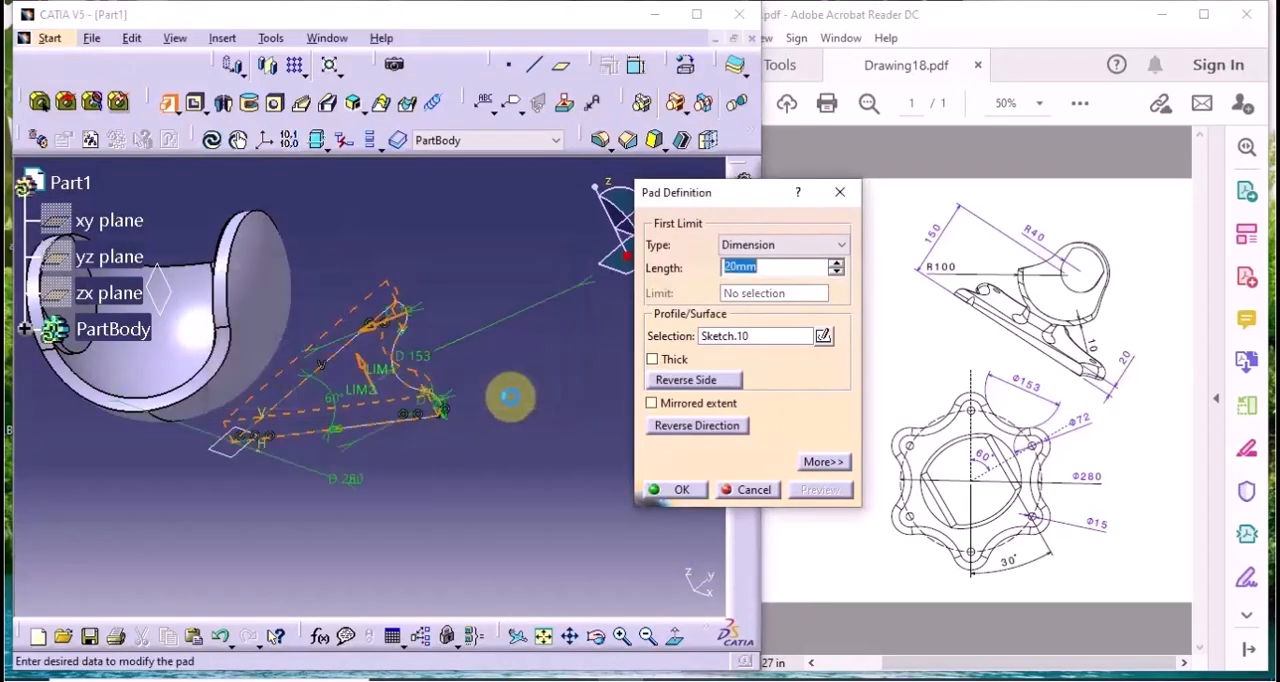
{"action": "middle_click_drag", "start_coordinate": [500, 408], "coordinate": [540, 442]}
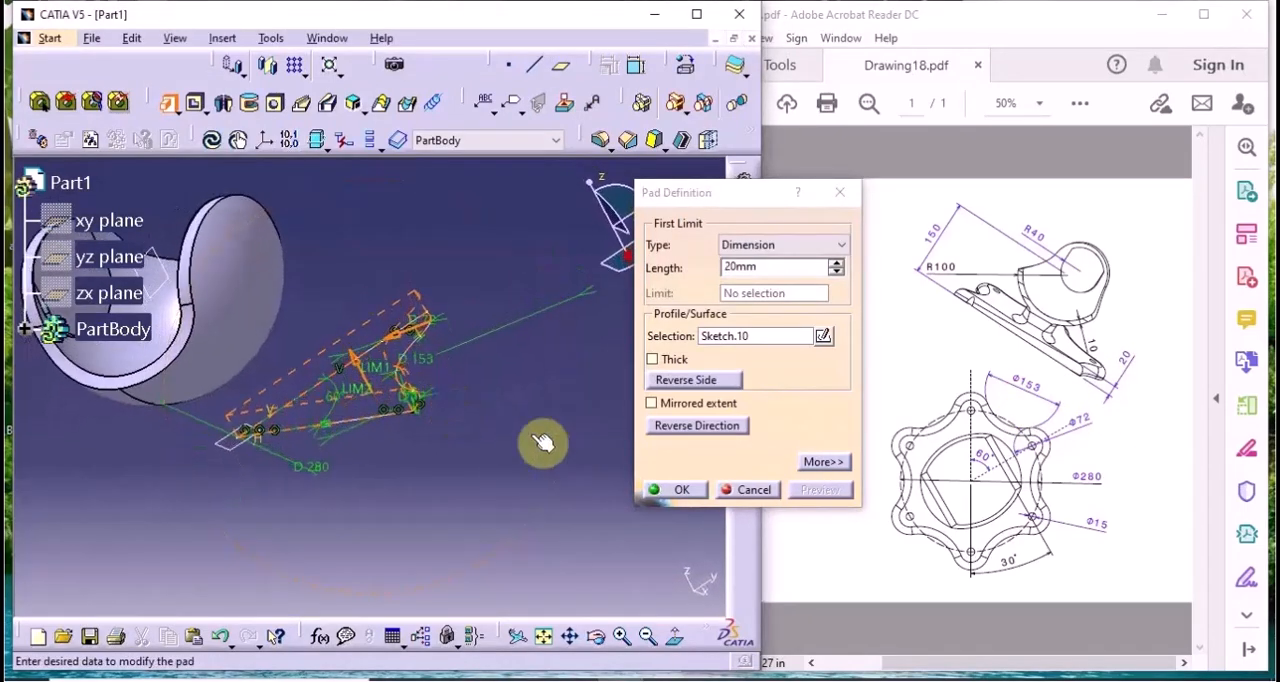
{"action": "left_click", "coordinate": [678, 487]}
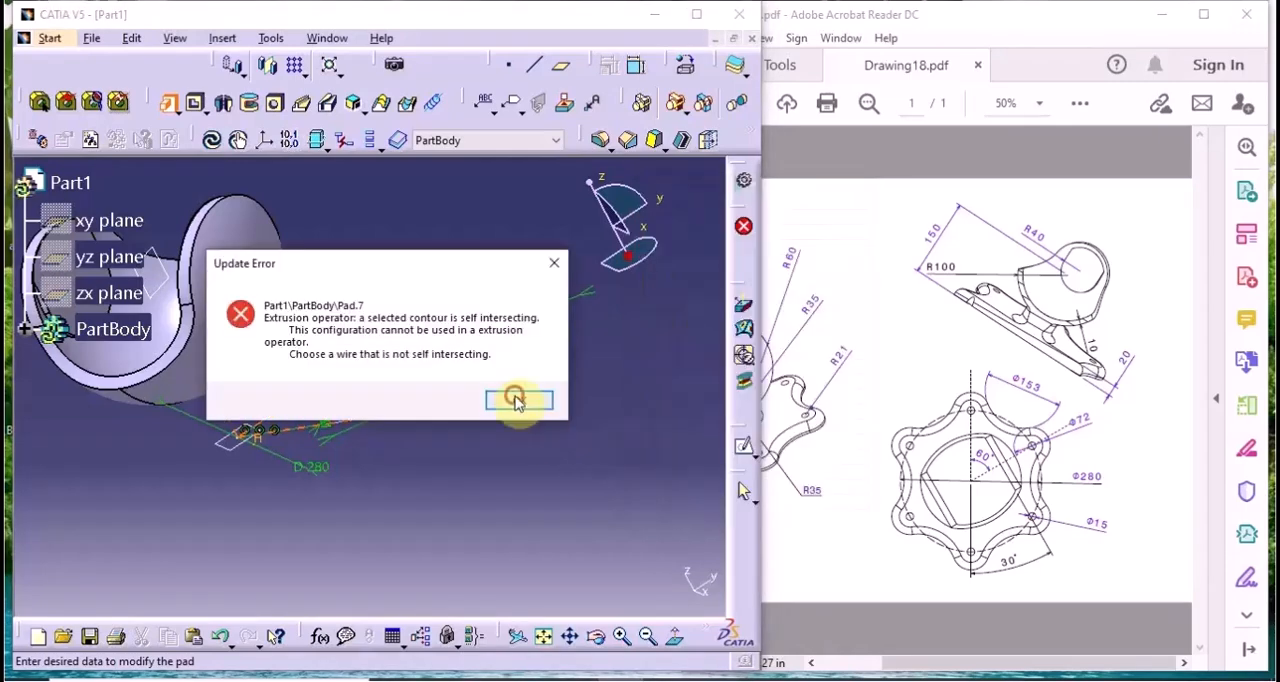
{"action": "left_click", "coordinate": [513, 398]}
{"action": "middle_click_drag", "start_coordinate": [522, 400], "coordinate": [491, 429]}
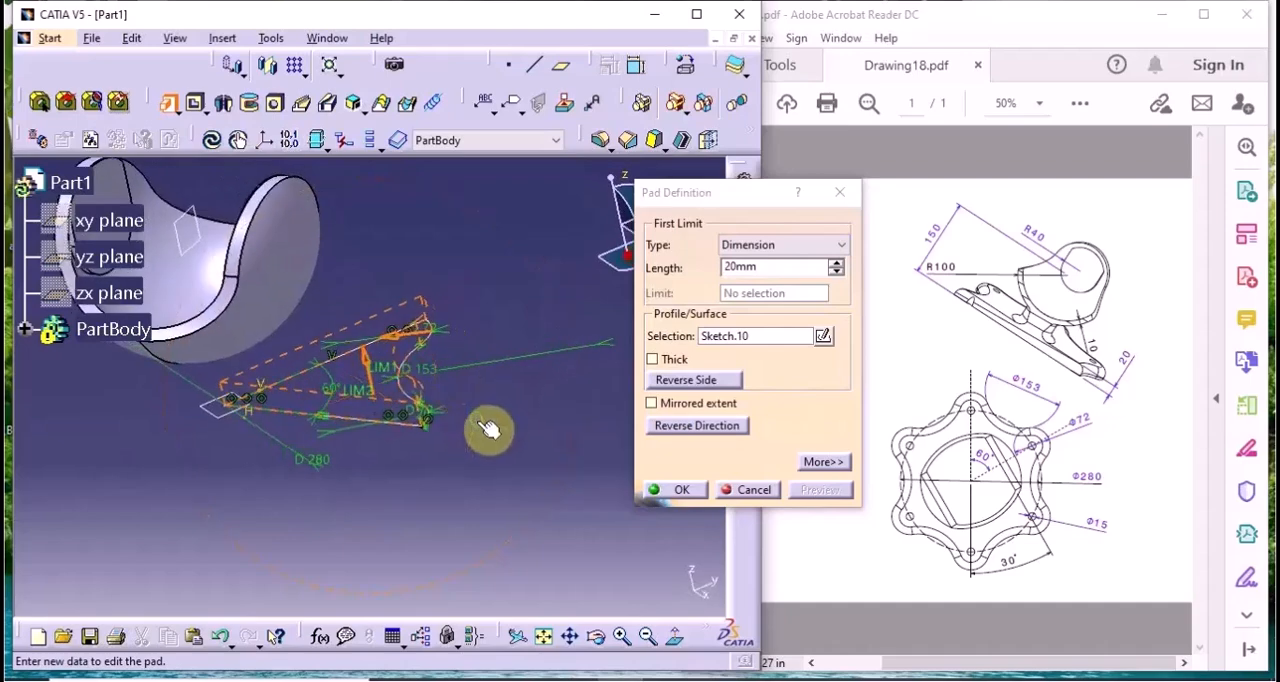
{"action": "left_click", "coordinate": [749, 489]}
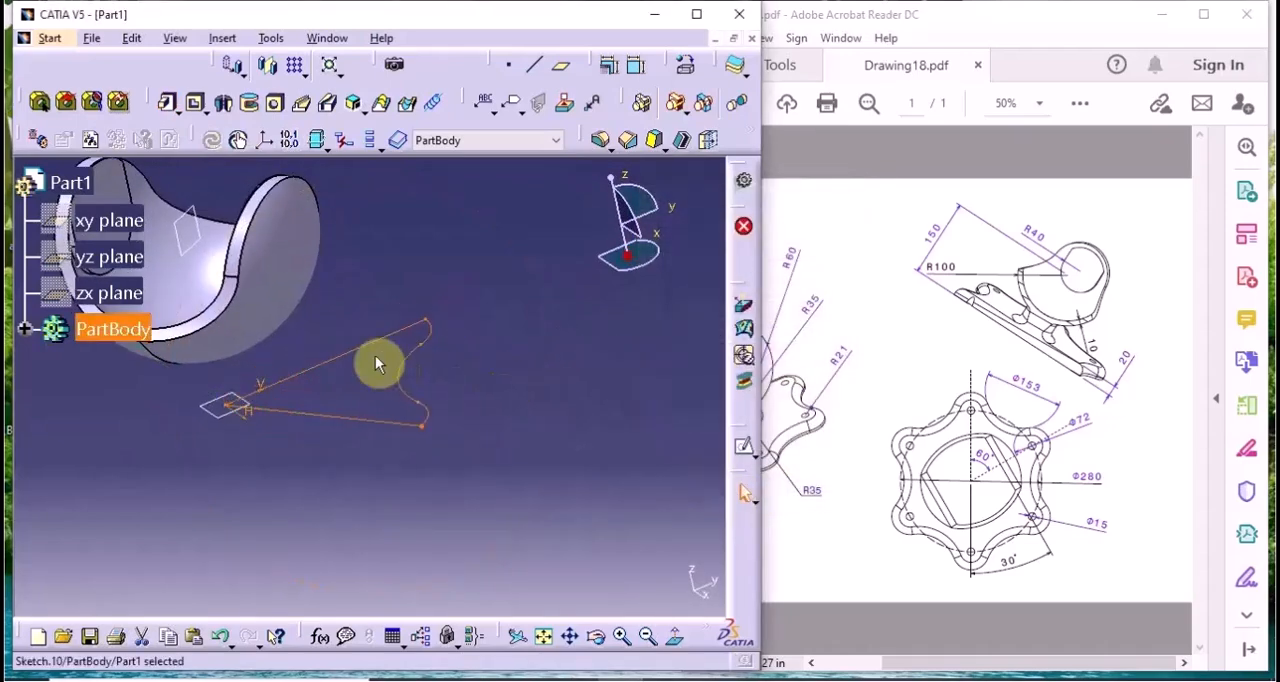
Reopen the base profile sketch and run Sketch Analysis to check where its contour is open
{"action": "double_click", "coordinate": [410, 357]}
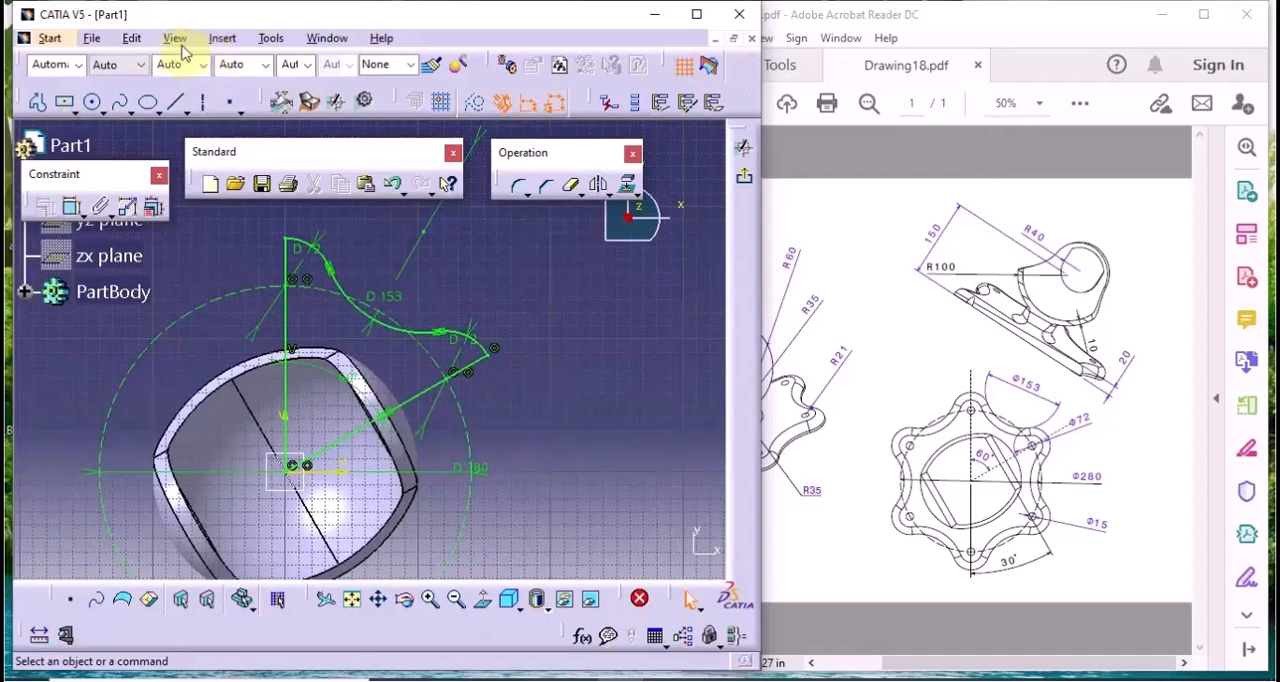
{"action": "left_click", "coordinate": [272, 40]}
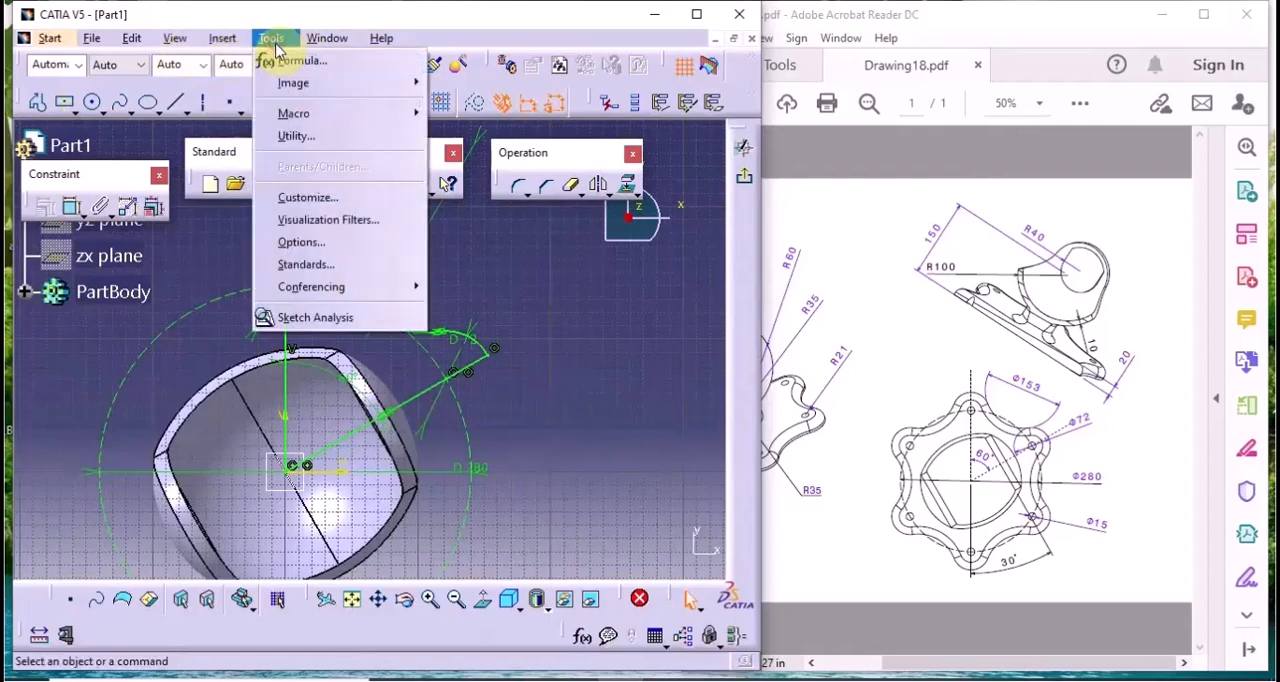
{"action": "left_click", "coordinate": [326, 316]}
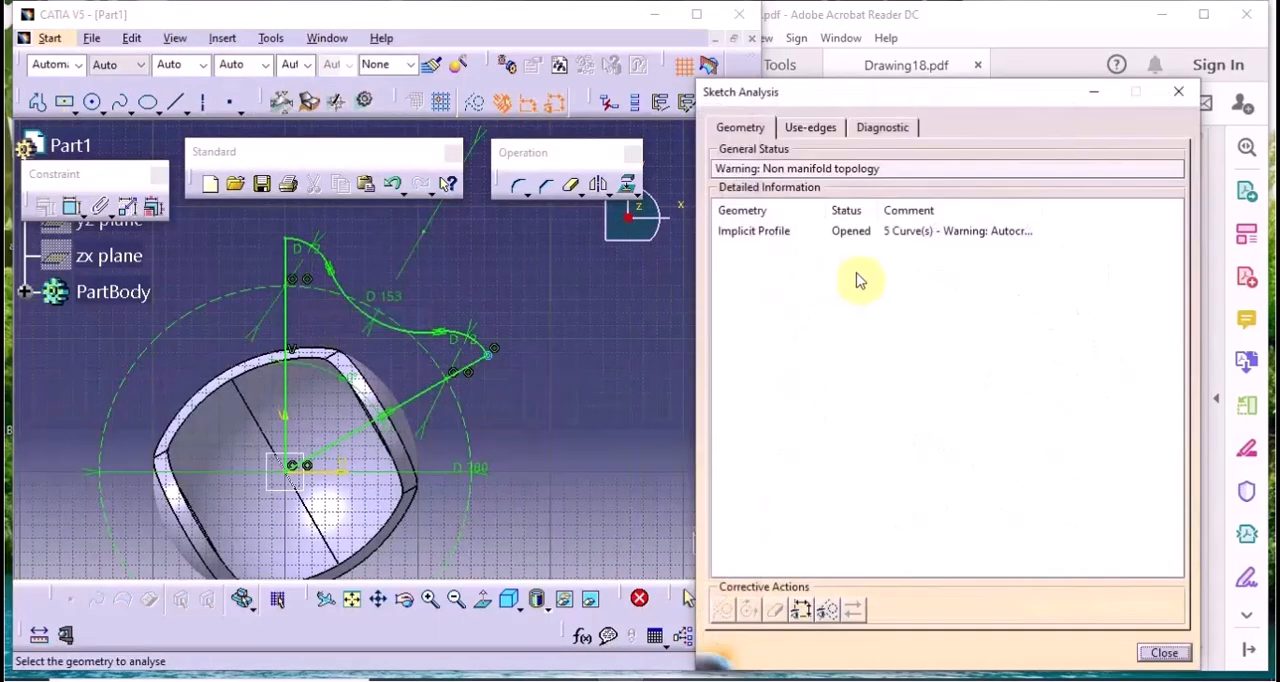
{"action": "left_click", "coordinate": [926, 240]}
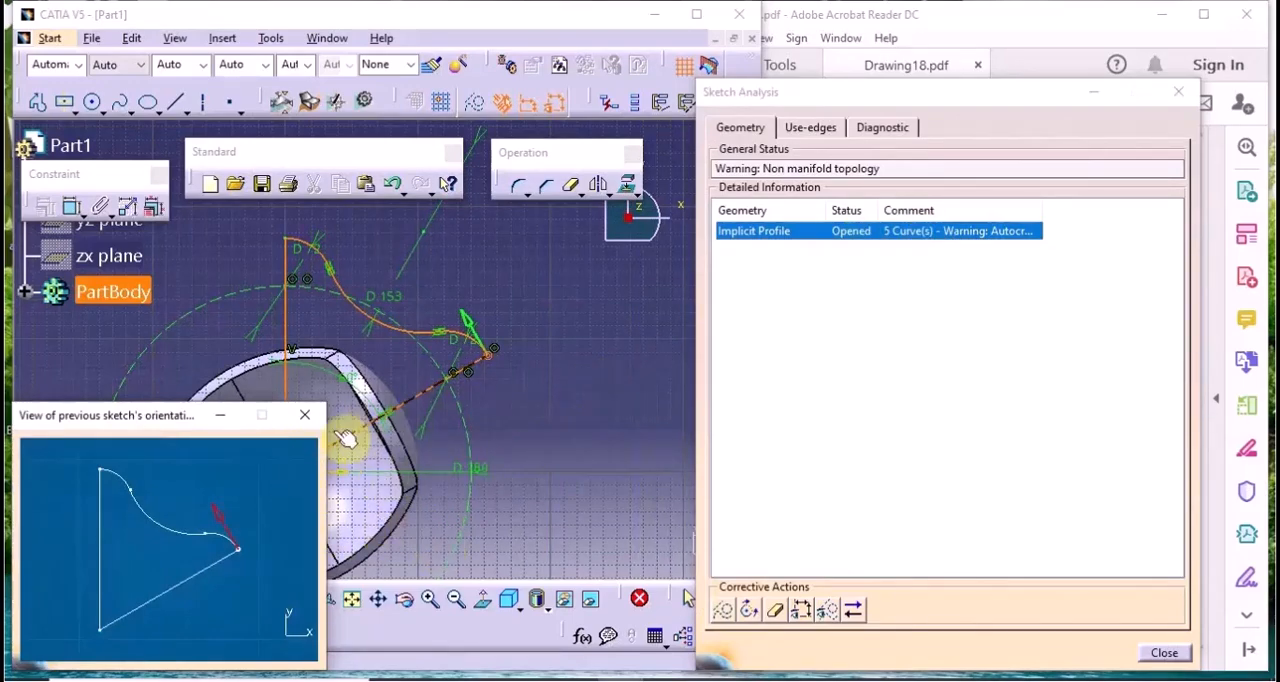
{"action": "left_click", "coordinate": [305, 414]}
{"action": "left_click", "coordinate": [1162, 668]}
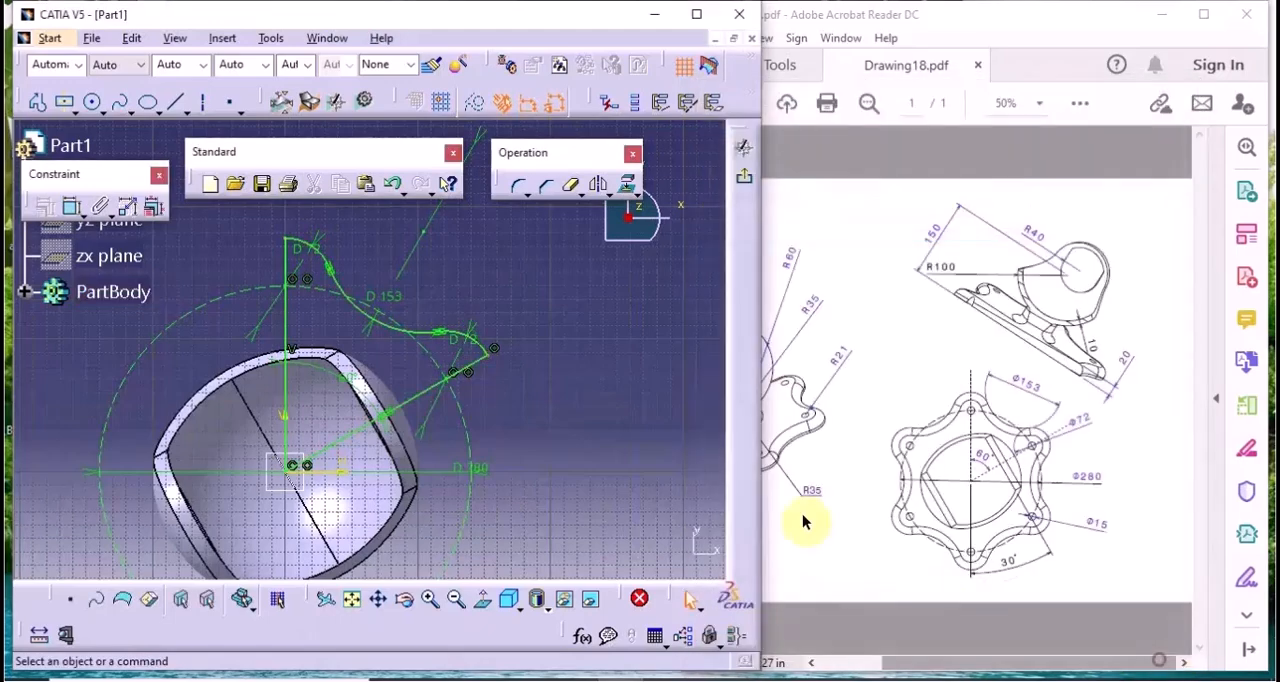
Pull the angled line's outer endpoint away from the 72 mm arc and make it coincident with the arc's endpoint
{"action": "mouse_move", "coordinate": [560, 451]}
{"action": "middle_mouse_down"}
{"action": "mouse_move", "coordinate": [596, 246]}
{"action": "mouse_move", "coordinate": [534, 423]}
{"action": "mouse_move", "coordinate": [309, 437]}
{"action": "mouse_move", "coordinate": [307, 398]}
{"action": "middle_mouse_up"}
{"action": "left_click_drag", "start_coordinate": [638, 412], "coordinate": [622, 382]}
{"action": "left_click_drag", "start_coordinate": [637, 438], "coordinate": [592, 449]}
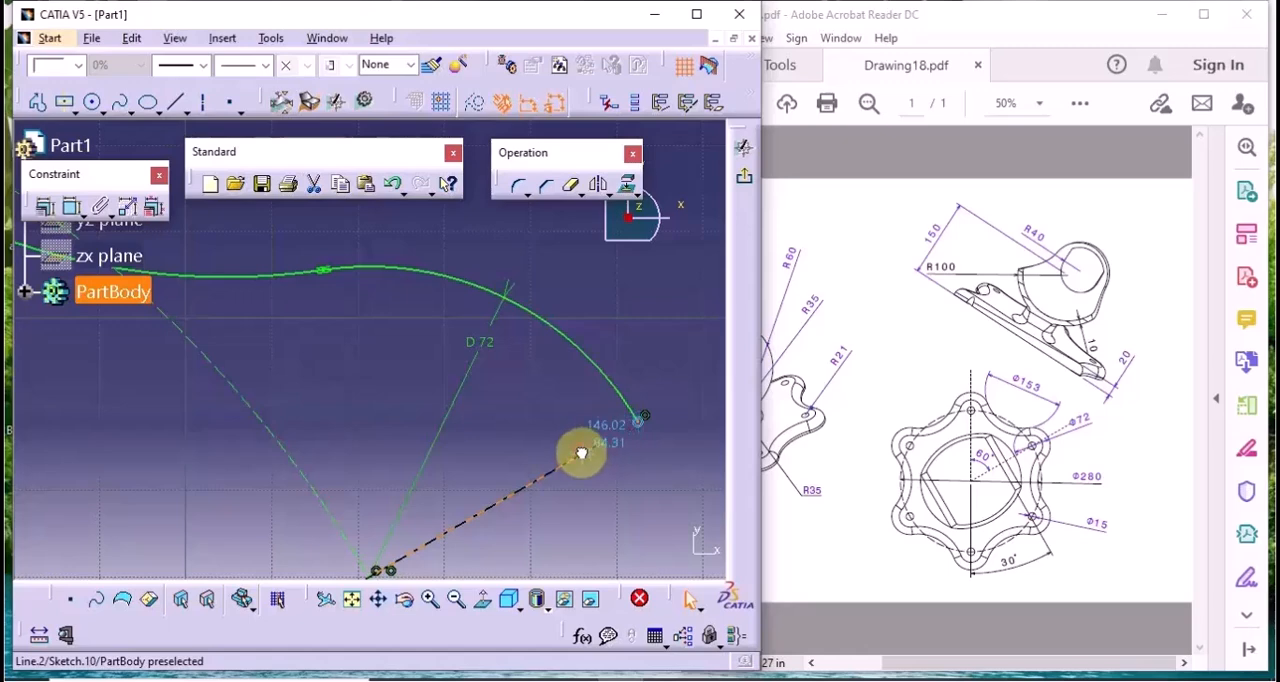
{"action": "left_click", "coordinate": [623, 457]}
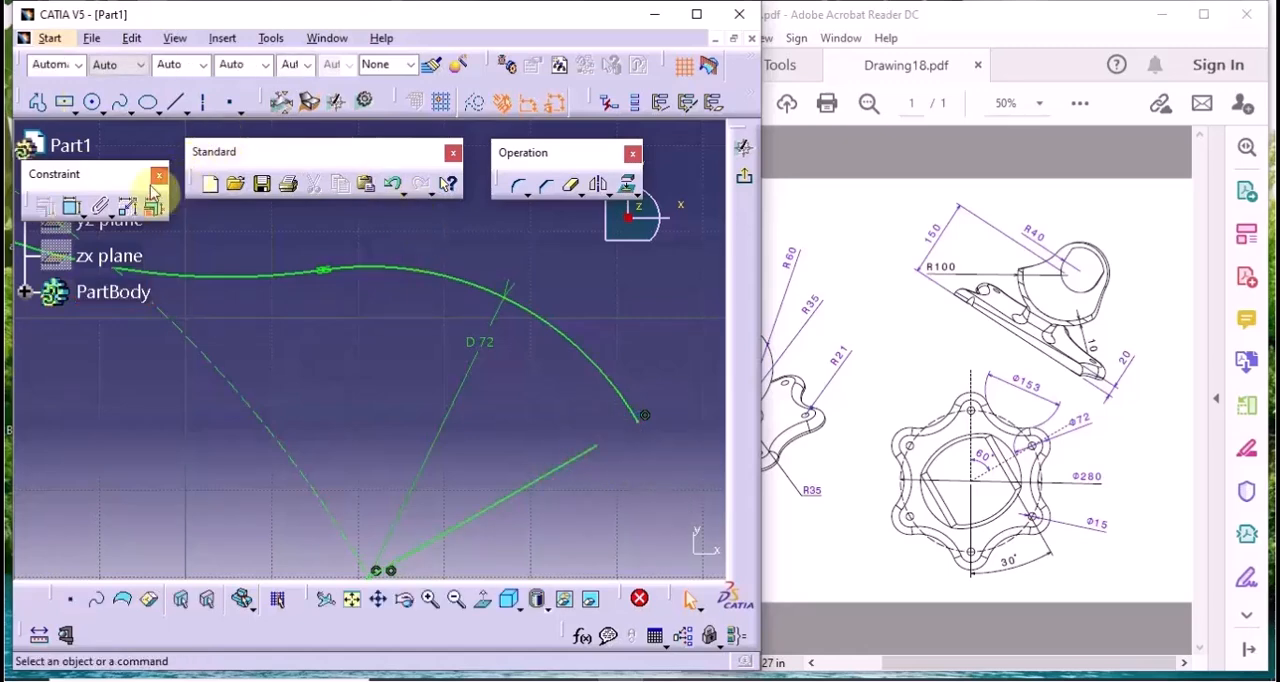
{"action": "left_click", "coordinate": [73, 210]}
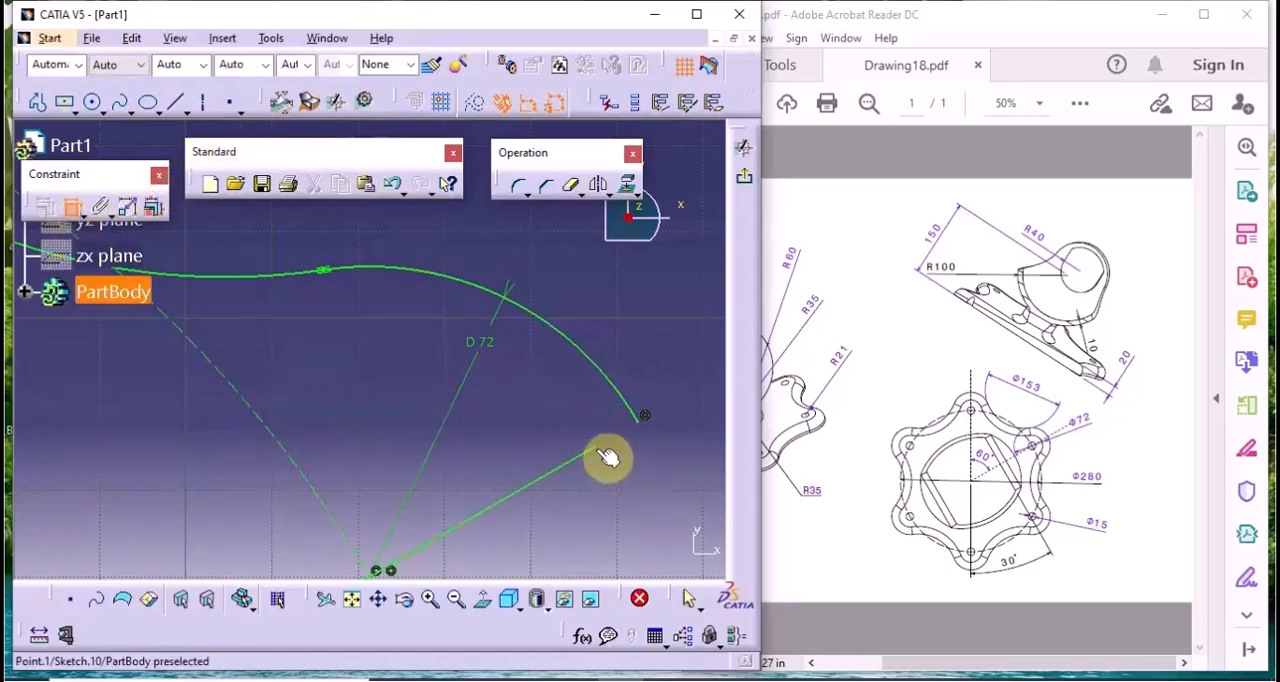
{"action": "left_click", "coordinate": [605, 455]}
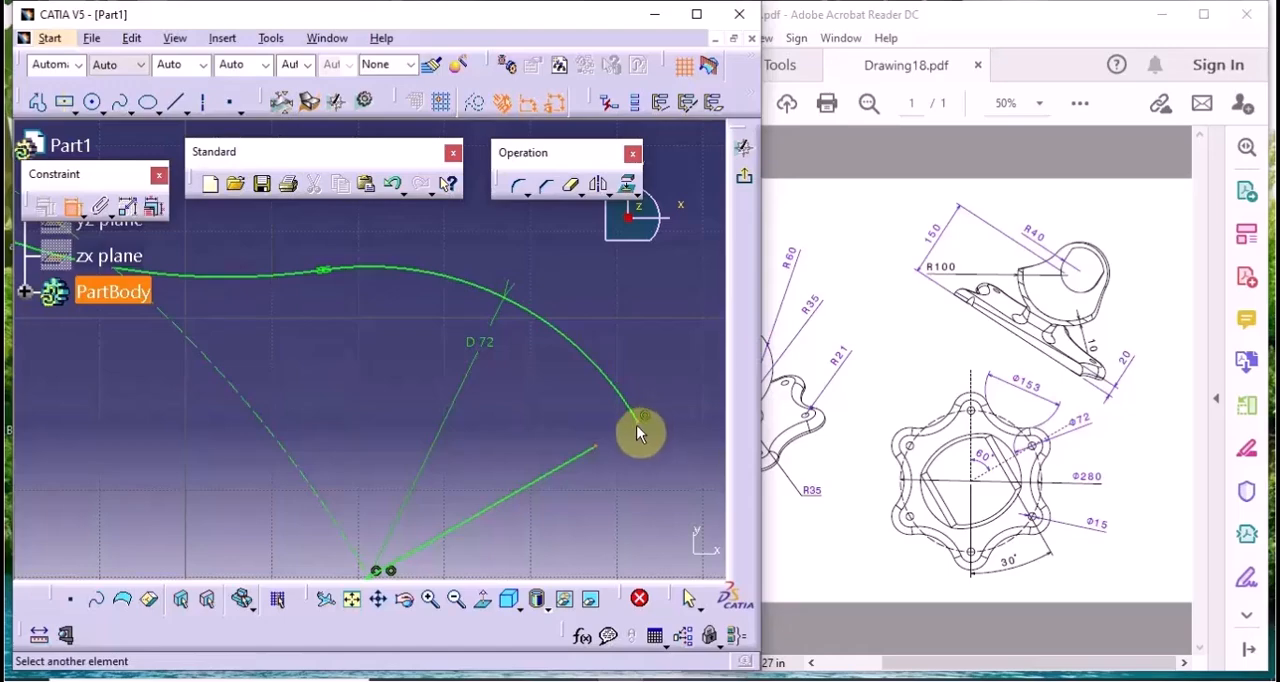
{"action": "right_click", "coordinate": [606, 333]}
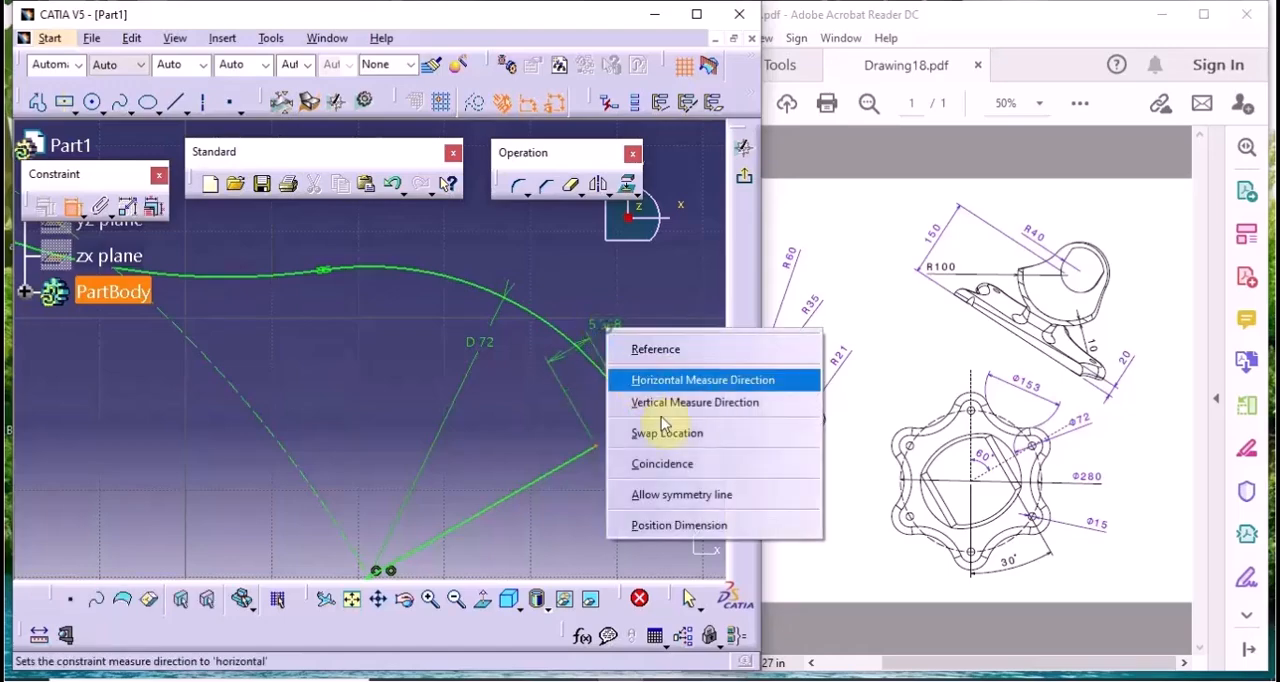
{"action": "left_click", "coordinate": [640, 460]}
Exit the sketch and pad the sector profile with a length of 20 mm
{"action": "mouse_move", "coordinate": [663, 443]}
{"action": "middle_mouse_down"}
{"action": "mouse_move", "coordinate": [659, 522]}
{"action": "mouse_move", "coordinate": [630, 610]}
{"action": "middle_mouse_up"}
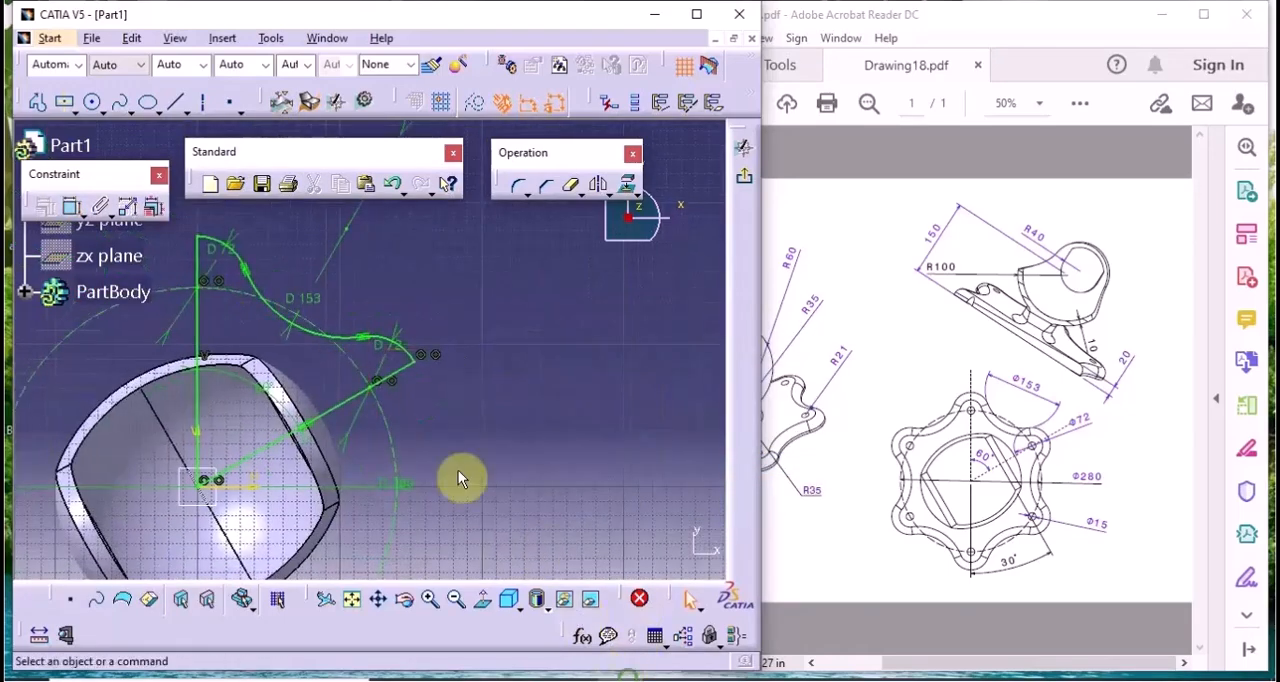
{"action": "middle_click_drag", "start_coordinate": [460, 480], "coordinate": [529, 440]}
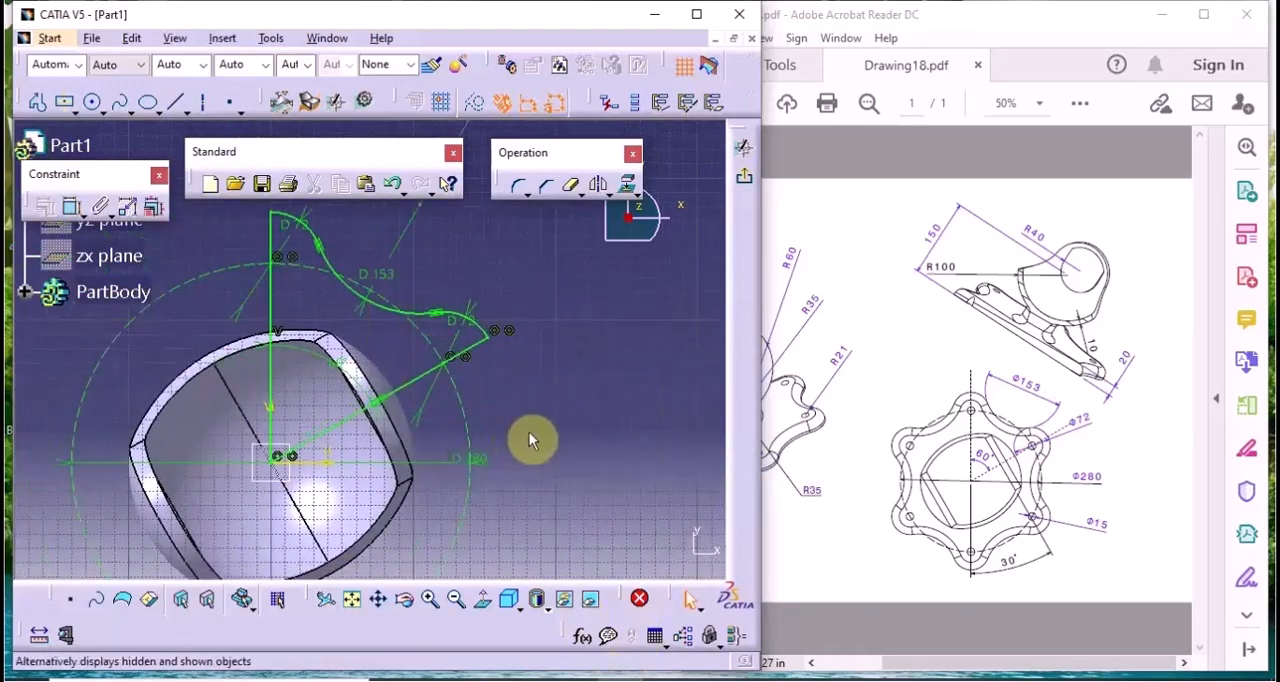
{"action": "left_click", "coordinate": [740, 177]}
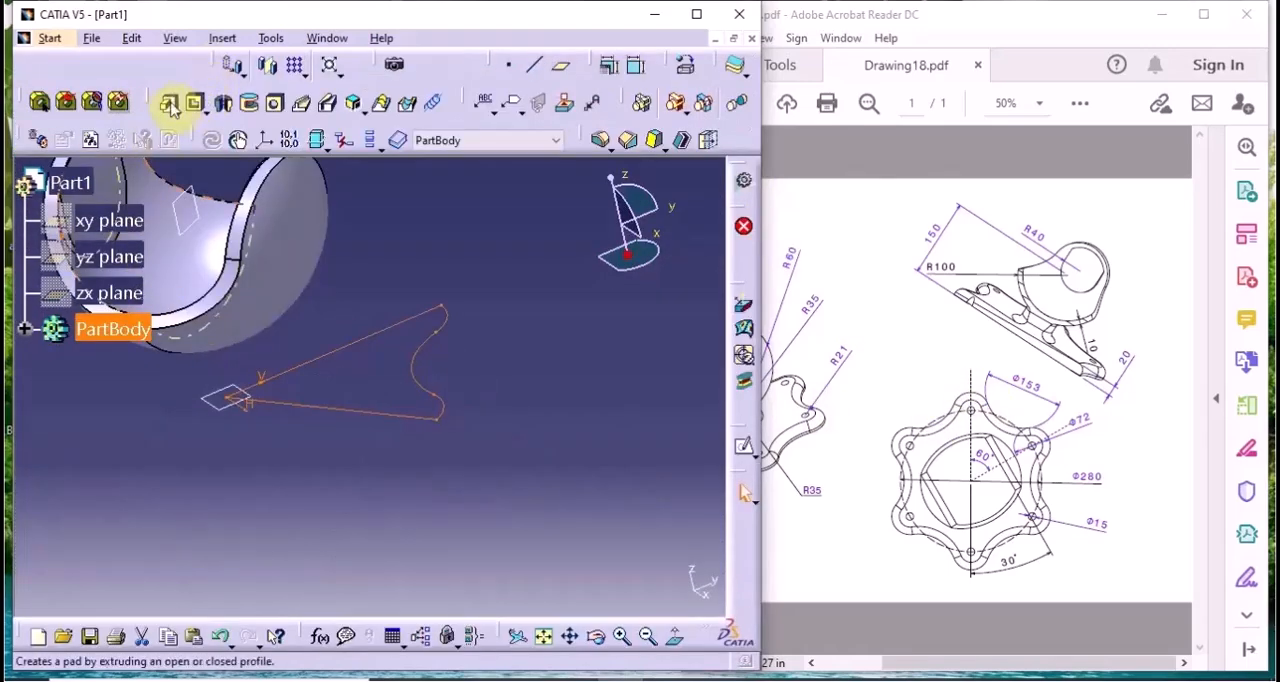
{"action": "left_click", "coordinate": [169, 104]}
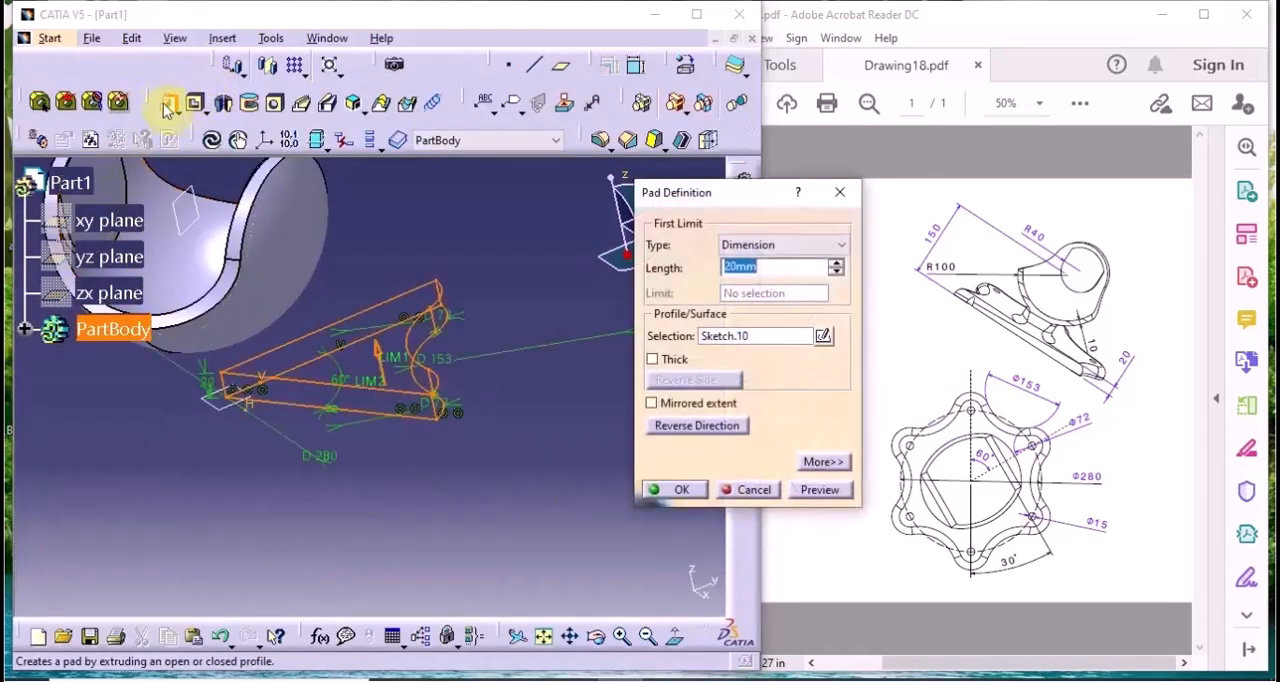
{"action": "left_click", "coordinate": [677, 487]}
Start a circular pattern of the 20 mm sector pad with the Z axis as its reference direction
{"action": "middle_click_drag", "start_coordinate": [534, 451], "coordinate": [575, 490]}
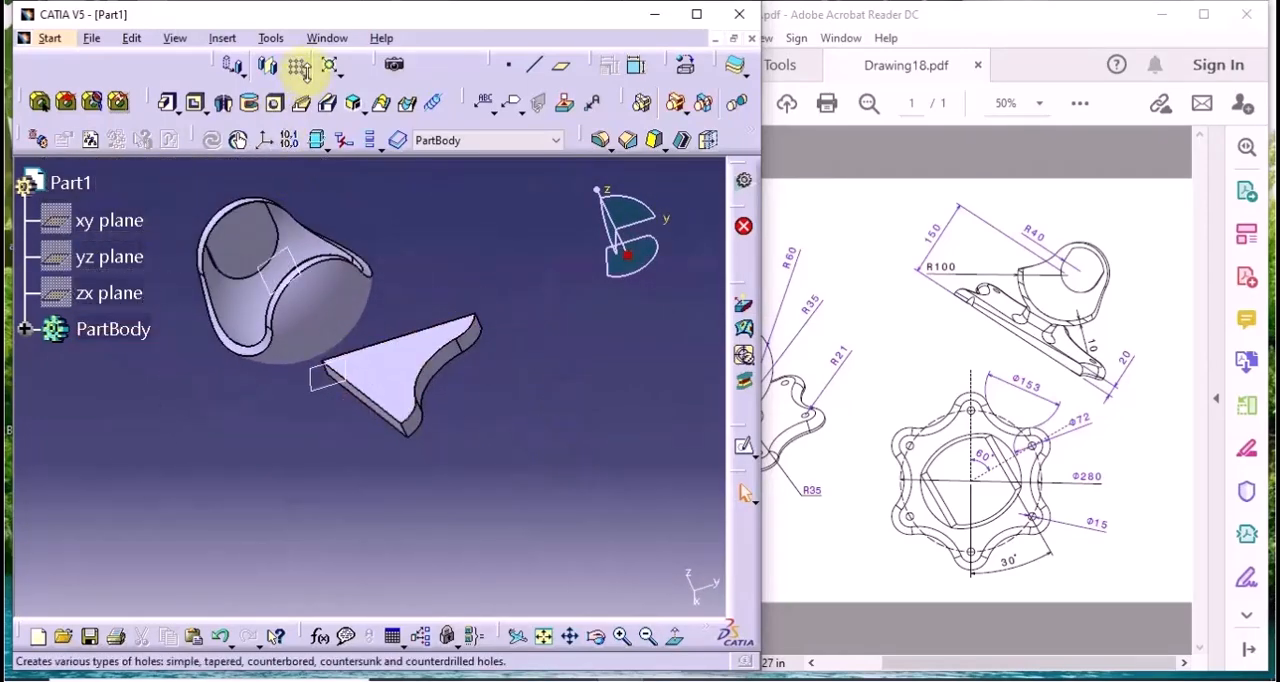
{"action": "left_click", "coordinate": [304, 73]}
{"action": "left_click", "coordinate": [325, 127]}
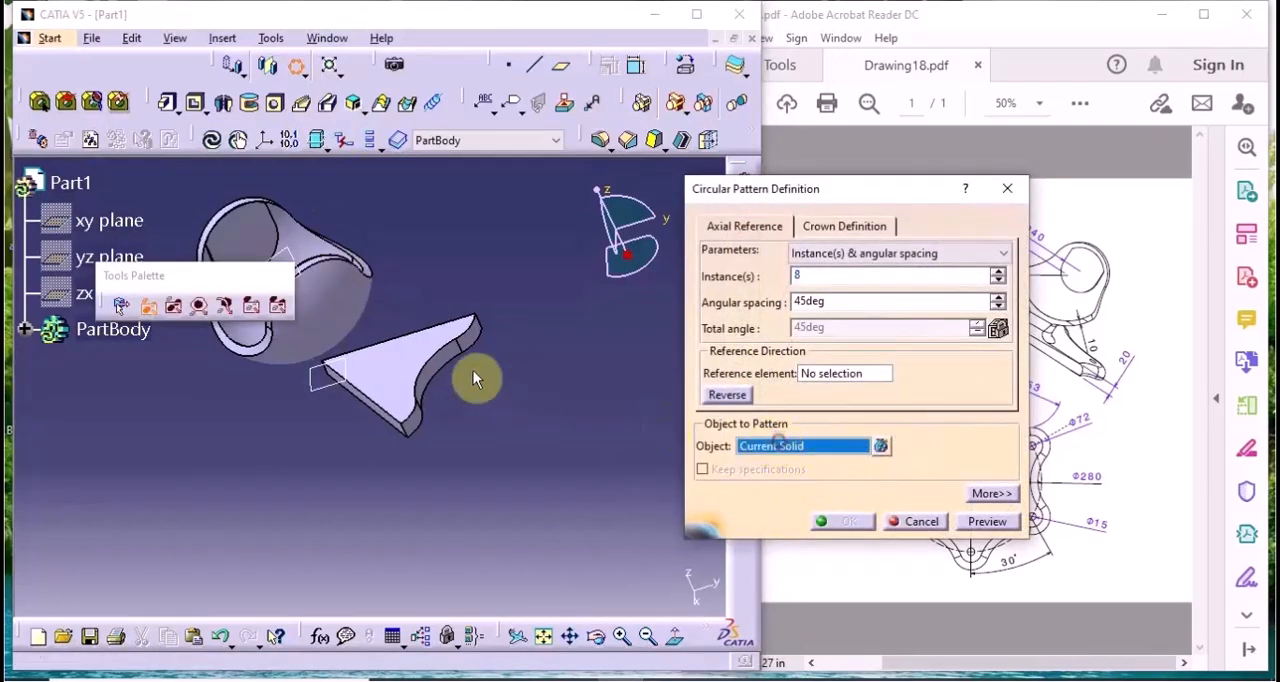
{"action": "left_click", "coordinate": [429, 366]}
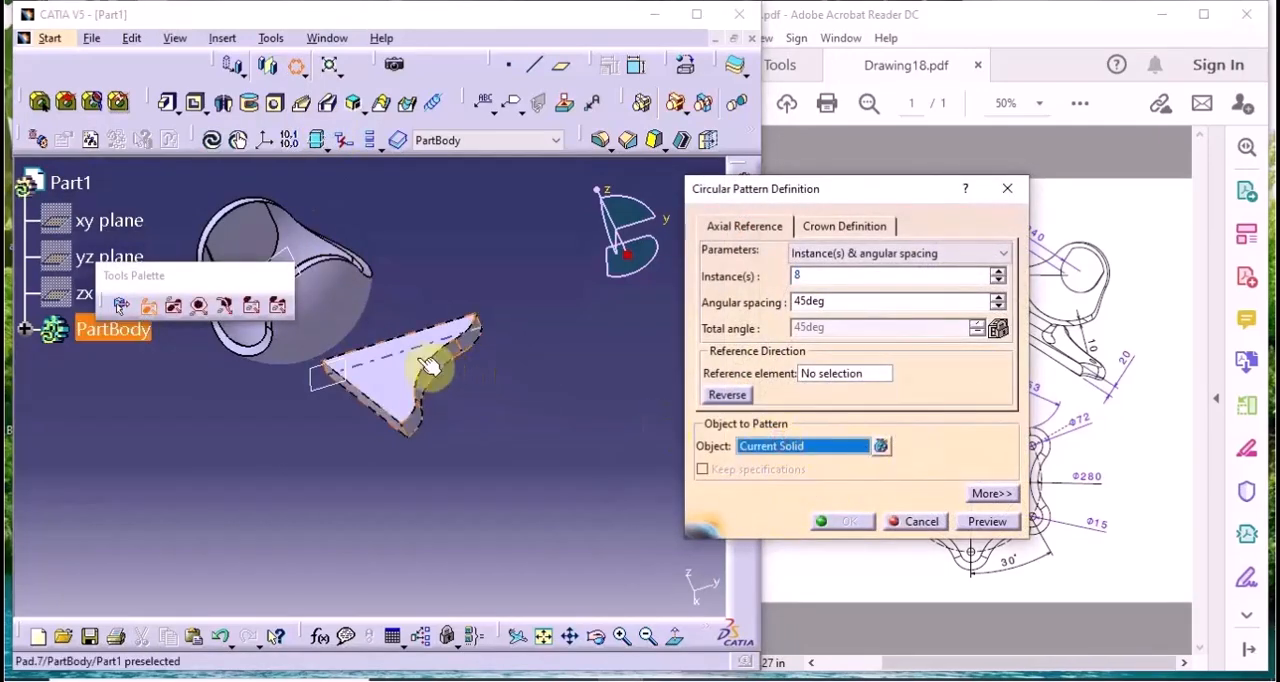
{"action": "right_click", "coordinate": [808, 385]}
{"action": "left_click", "coordinate": [834, 457]}
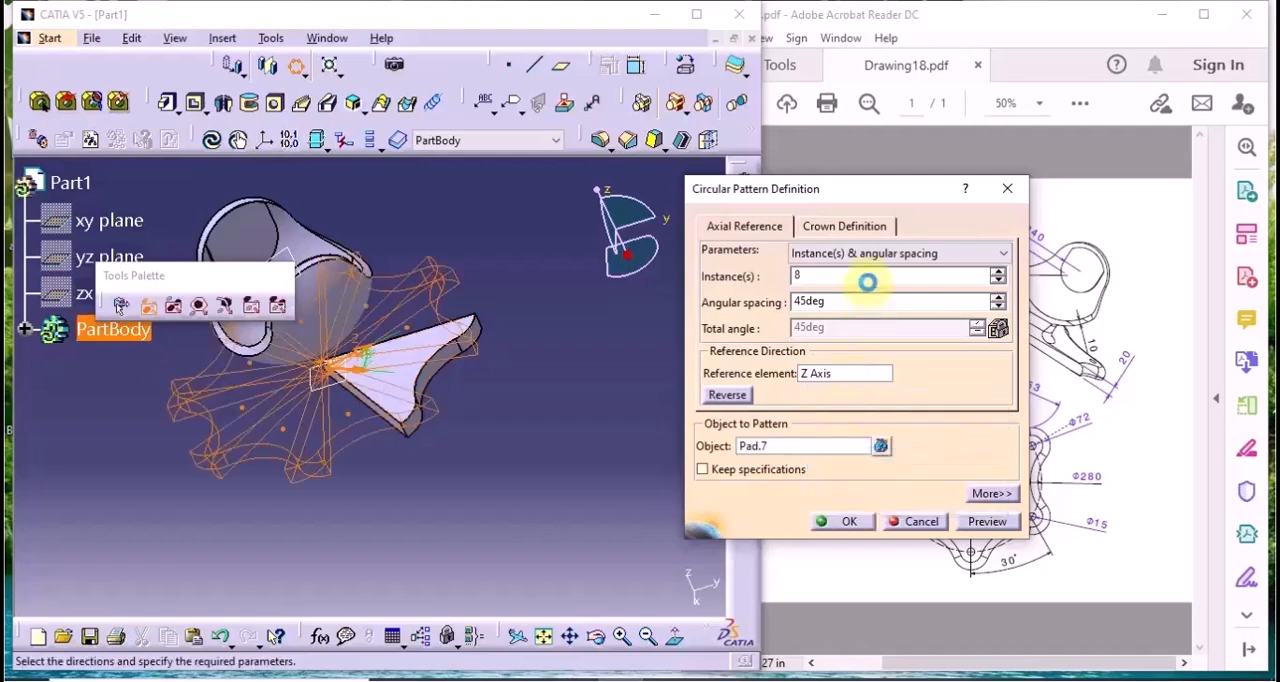
Set the circular pattern to Complete crown with 6 instances and create it
{"action": "left_click", "coordinate": [868, 258]}
{"action": "left_click", "coordinate": [837, 306]}
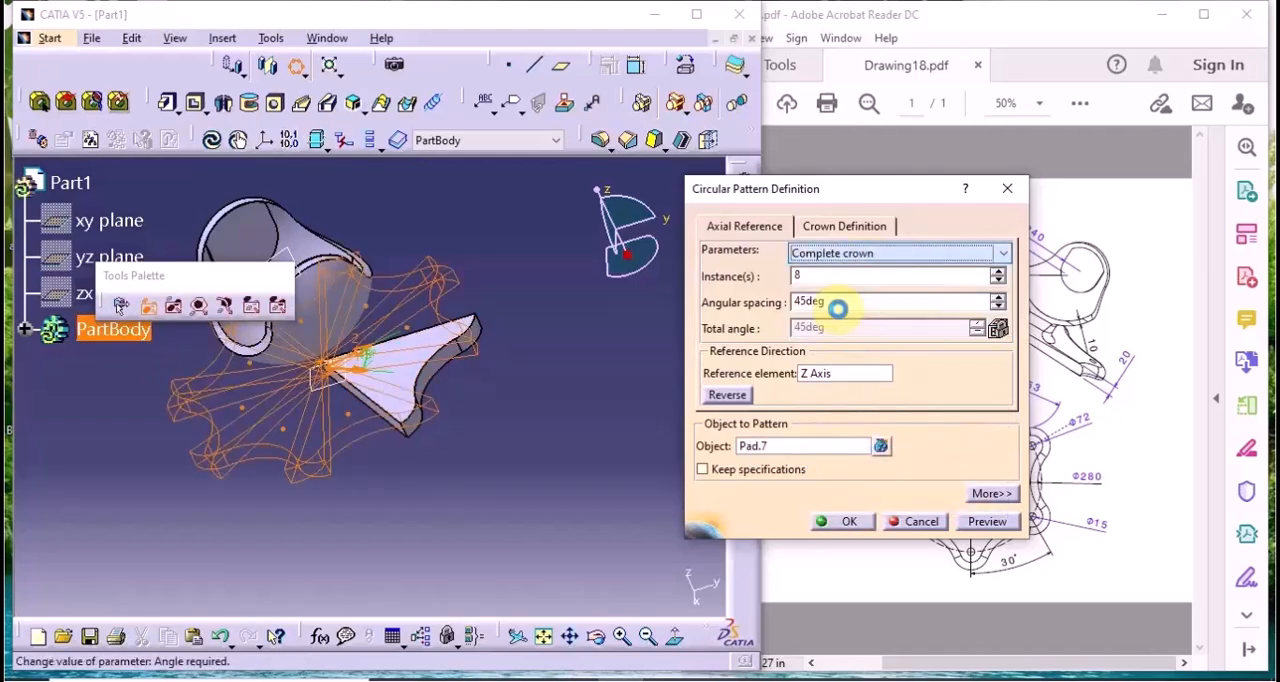
{"action": "left_click", "coordinate": [1001, 281]}
{"action": "left_click", "coordinate": [1001, 280]}
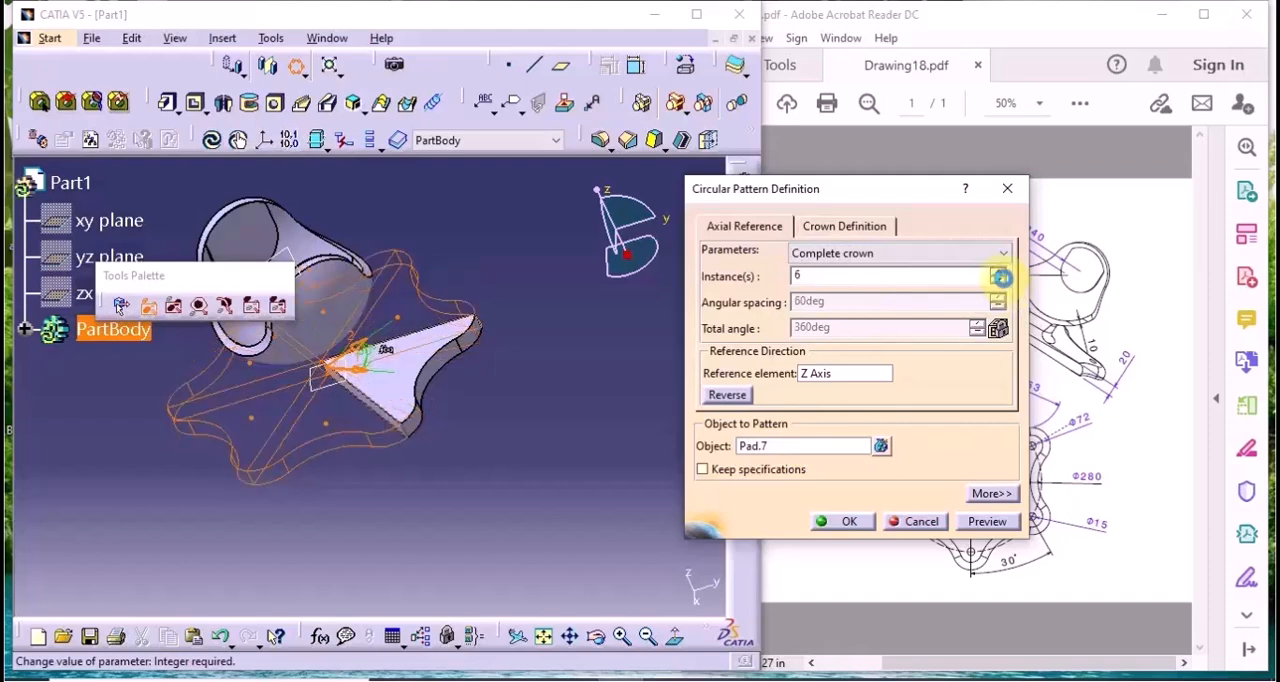
{"action": "mouse_move", "coordinate": [400, 380]}
{"action": "middle_mouse_down"}
{"action": "mouse_move", "coordinate": [337, 371]}
{"action": "mouse_move", "coordinate": [428, 229]}
{"action": "mouse_move", "coordinate": [551, 375]}
{"action": "mouse_move", "coordinate": [408, 343]}
{"action": "mouse_move", "coordinate": [395, 366]}
{"action": "middle_mouse_up"}
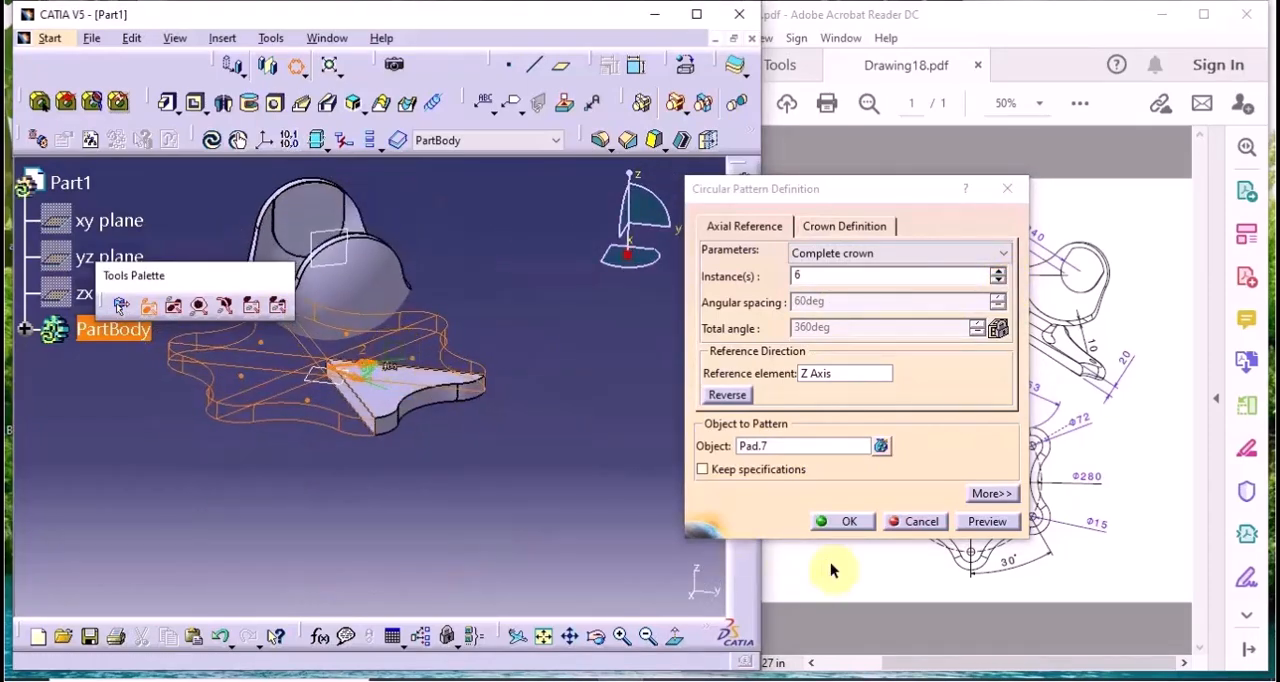
{"action": "left_click", "coordinate": [848, 522]}
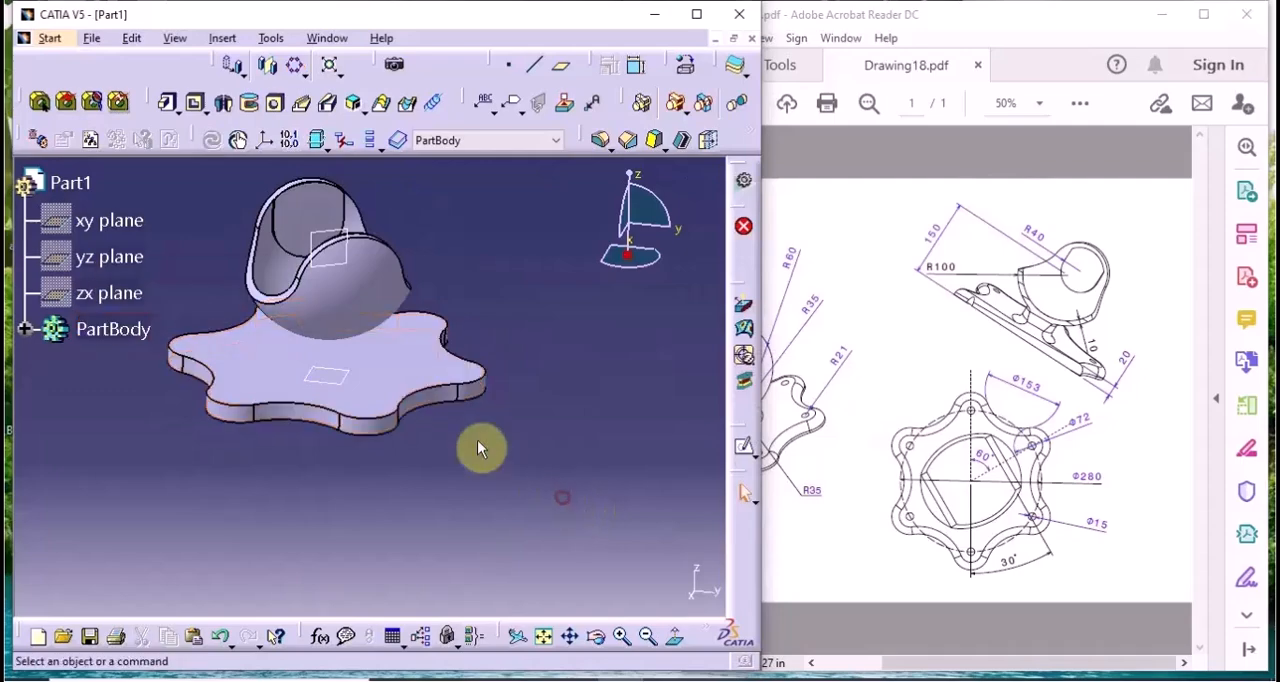
Check the fillet and R35 dimensions in the drawing, open a sketch on the base's upper face and cut the part by the sketch plane
{"action": "middle_click_drag", "start_coordinate": [483, 446], "coordinate": [431, 488]}
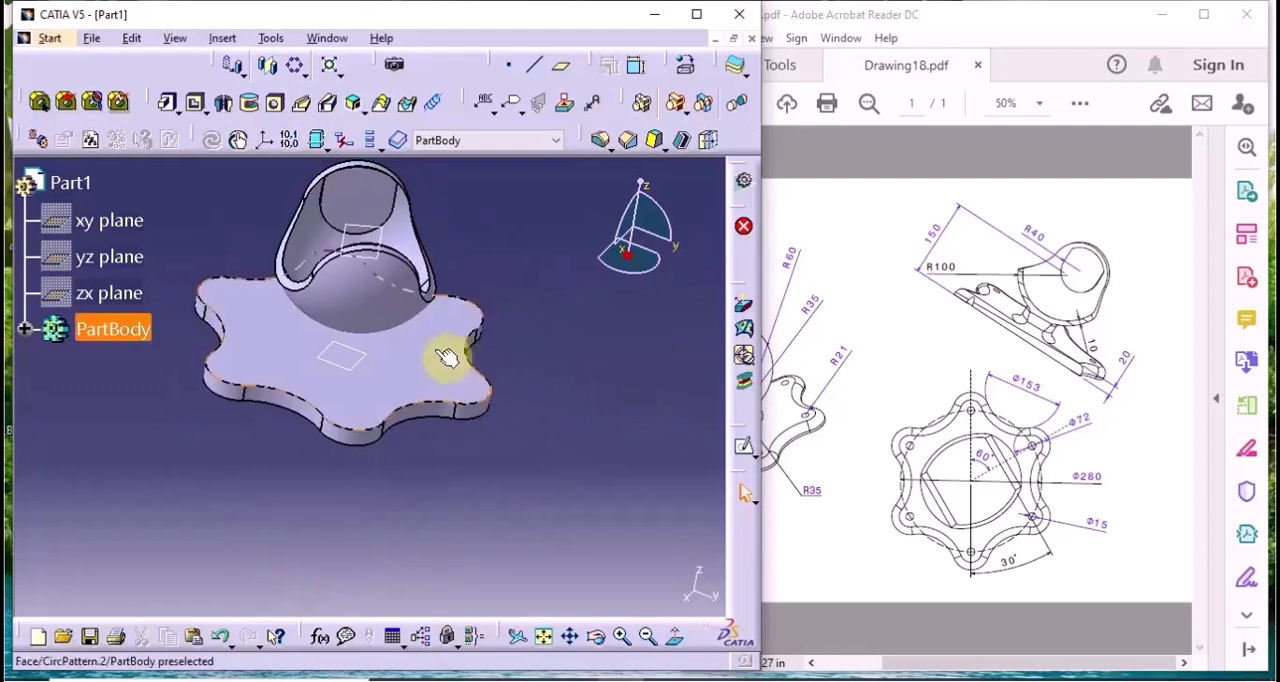
{"action": "left_click", "coordinate": [828, 538]}
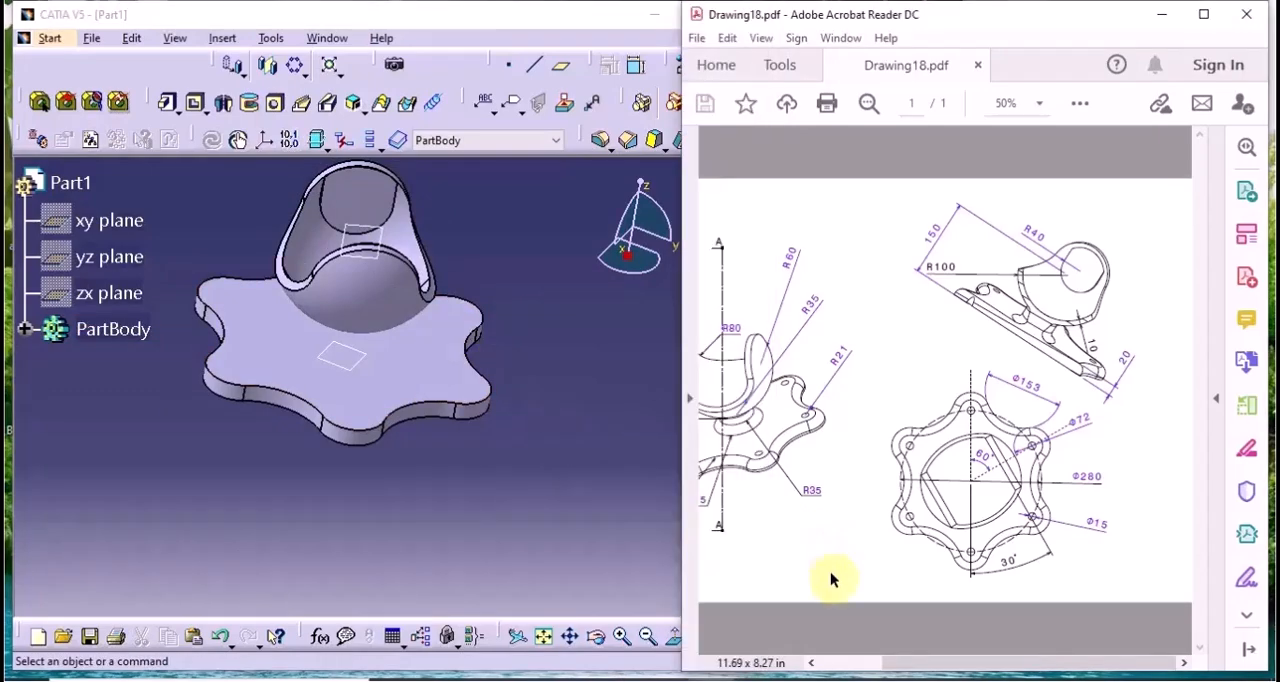
{"action": "left_click_drag", "start_coordinate": [1006, 662], "coordinate": [943, 668]}
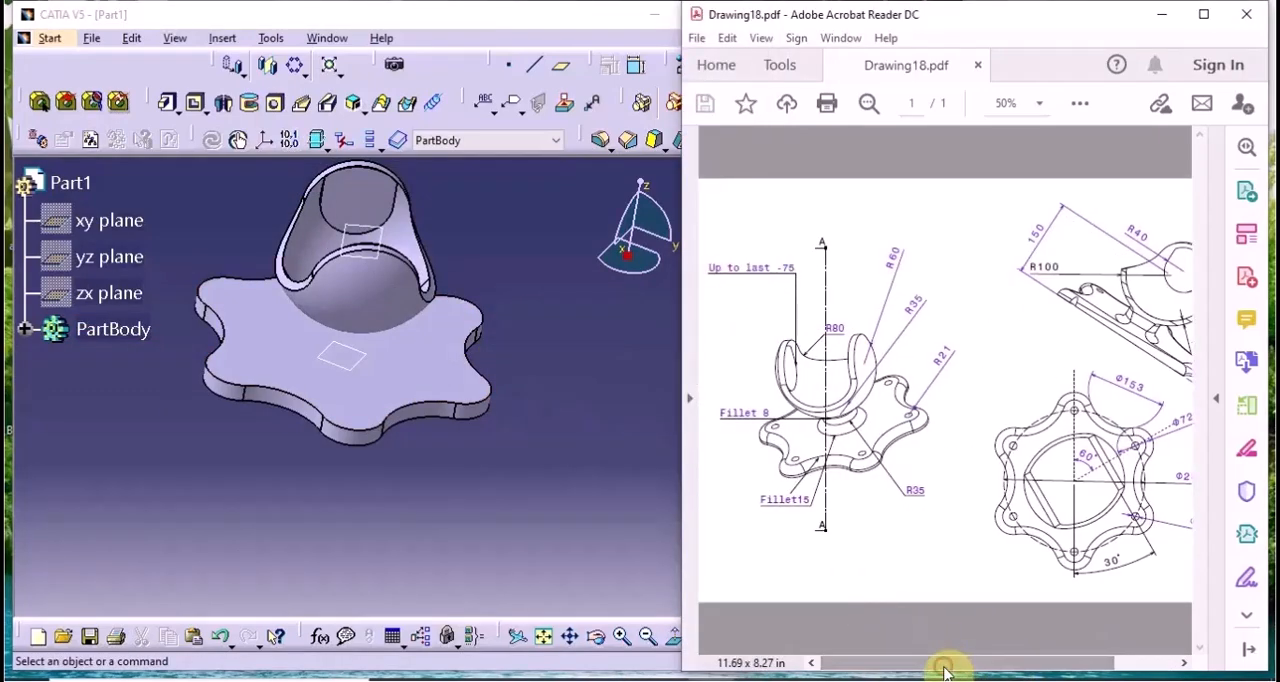
{"action": "left_click", "coordinate": [432, 345]}
{"action": "left_click", "coordinate": [739, 441]}
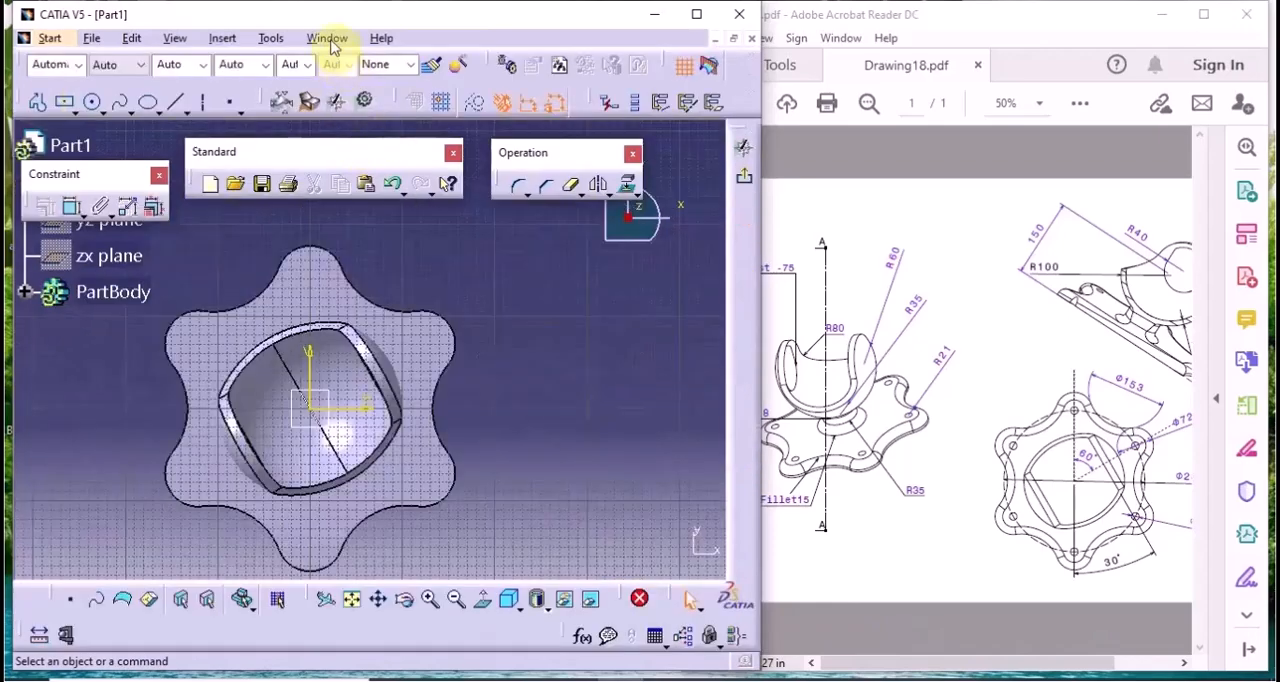
{"action": "middle_click_drag", "start_coordinate": [457, 397], "coordinate": [588, 327]}
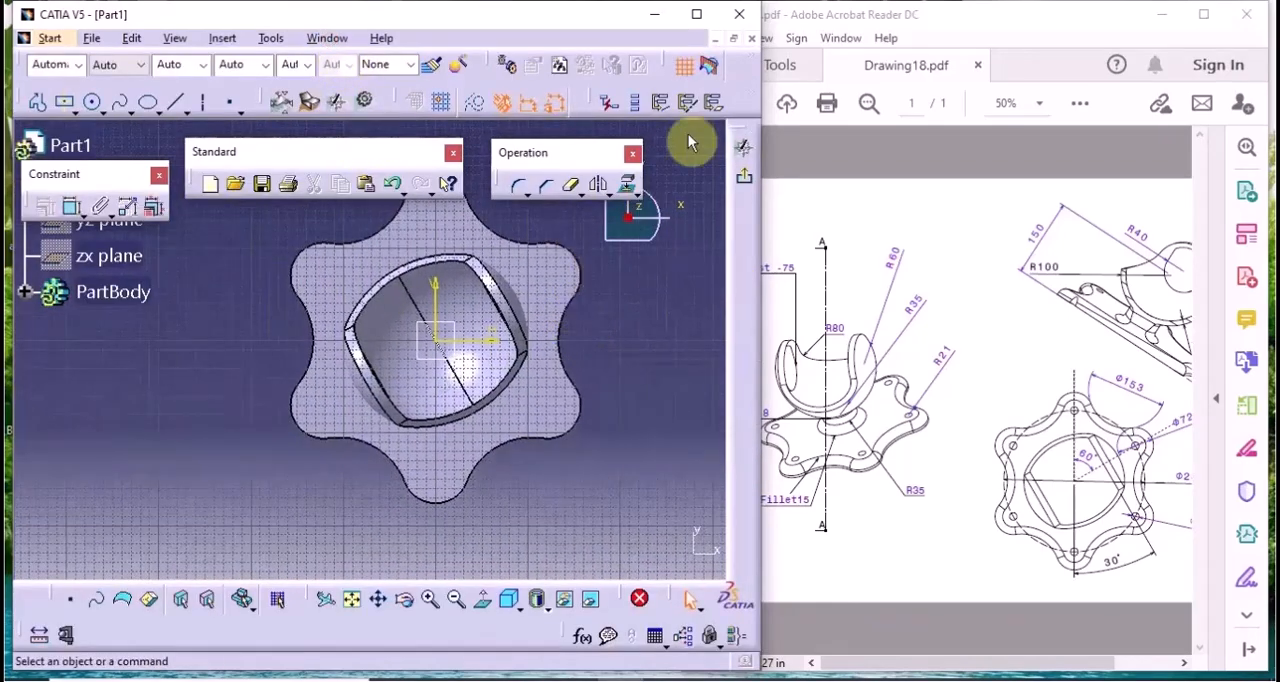
{"action": "left_click", "coordinate": [709, 68]}
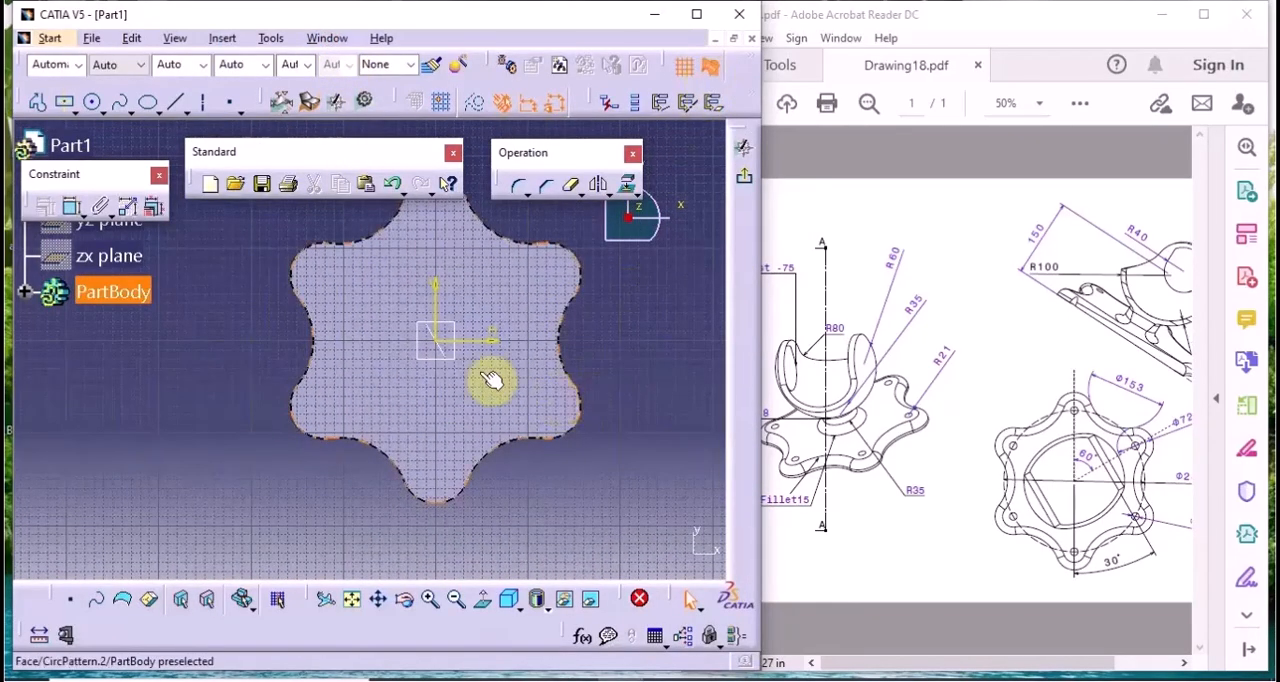
Sketch a circle centred on the origin and constrain its radius to 35 mm
{"action": "left_click", "coordinate": [94, 103]}
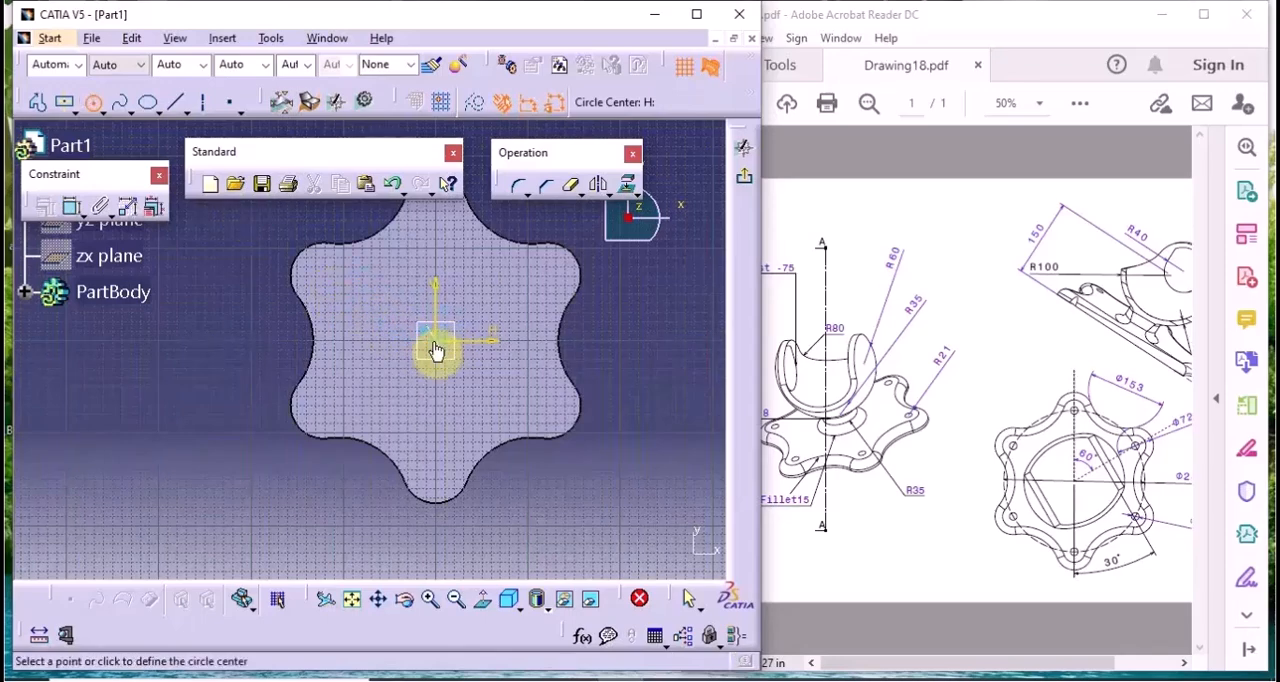
{"action": "left_click", "coordinate": [494, 297]}
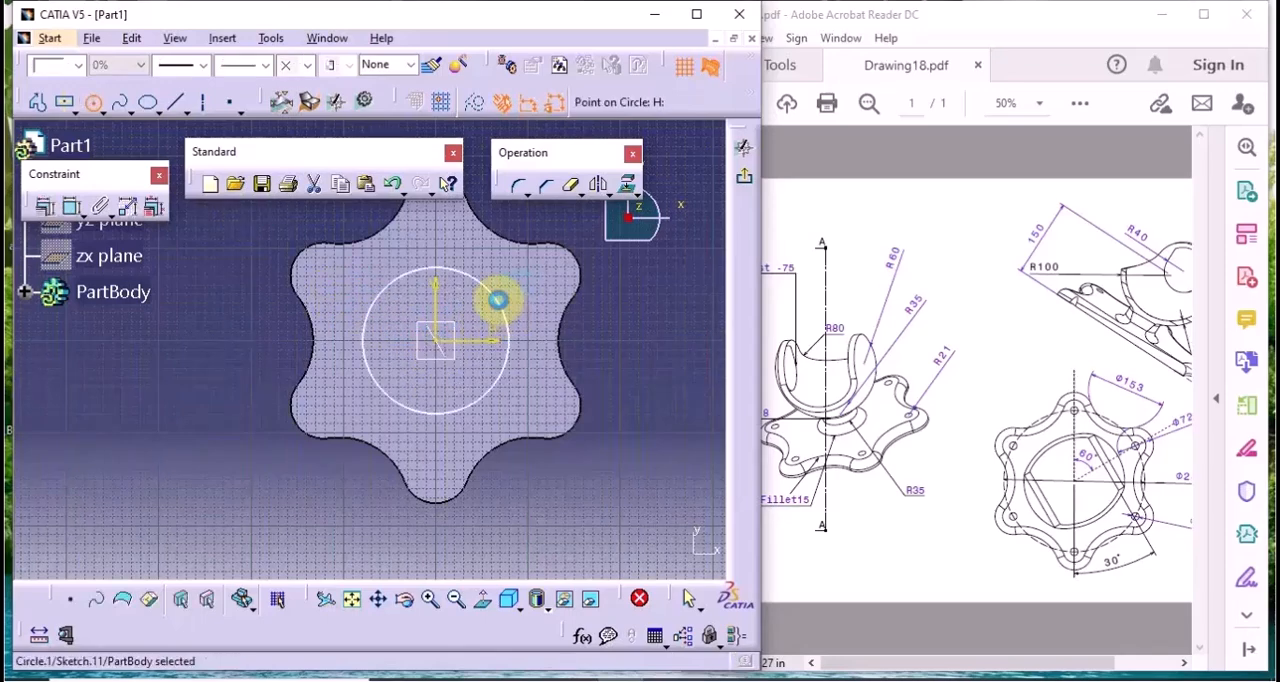
{"action": "double_click", "coordinate": [525, 340]}
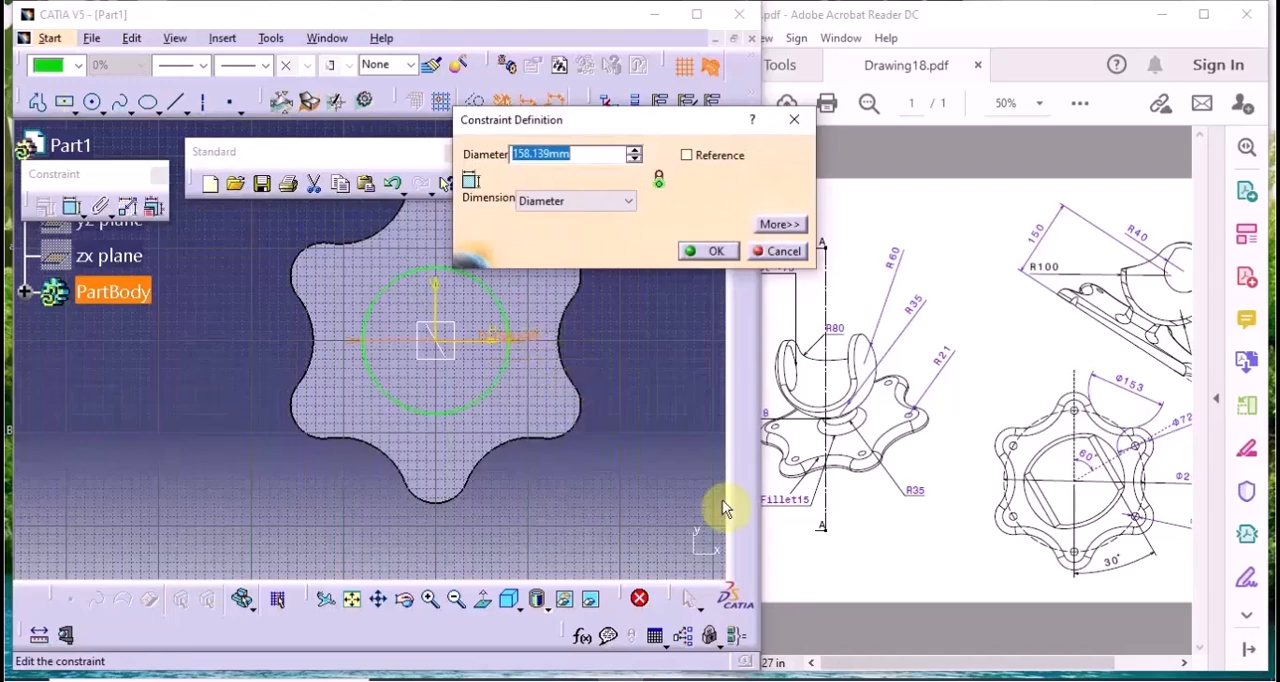
{"action": "left_click", "coordinate": [575, 201]}
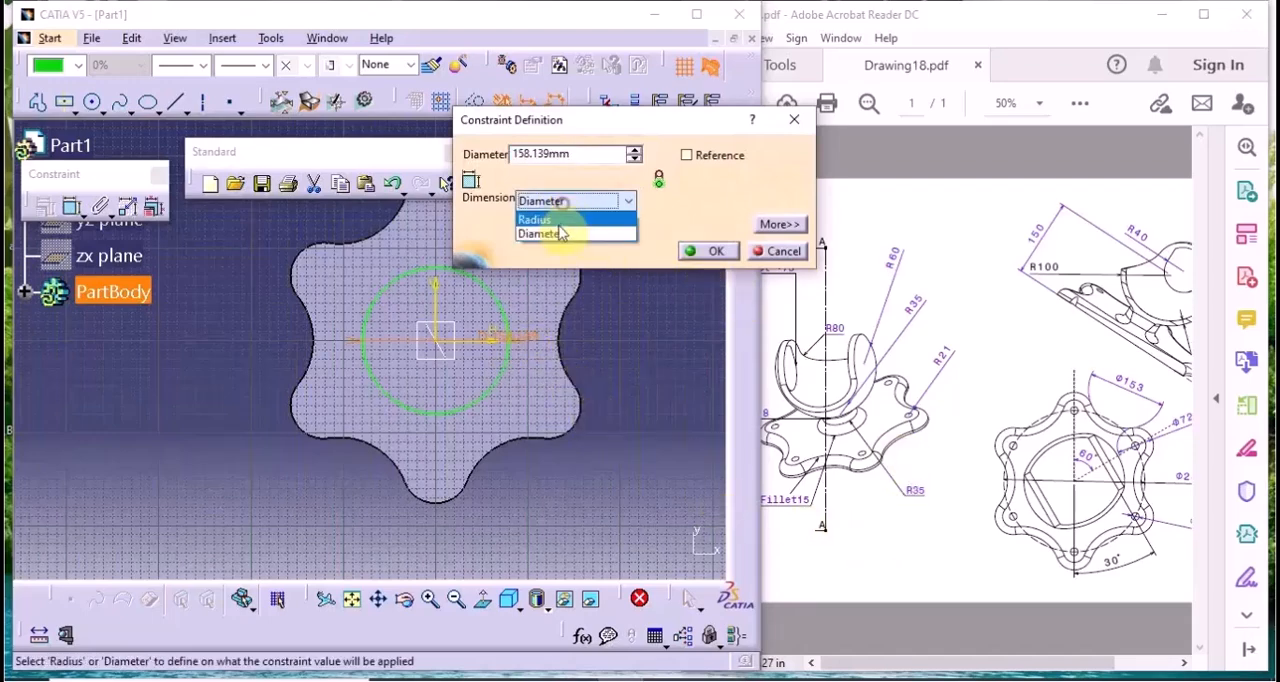
{"action": "left_click", "coordinate": [561, 222]}
{"action": "double_click", "coordinate": [583, 149]}
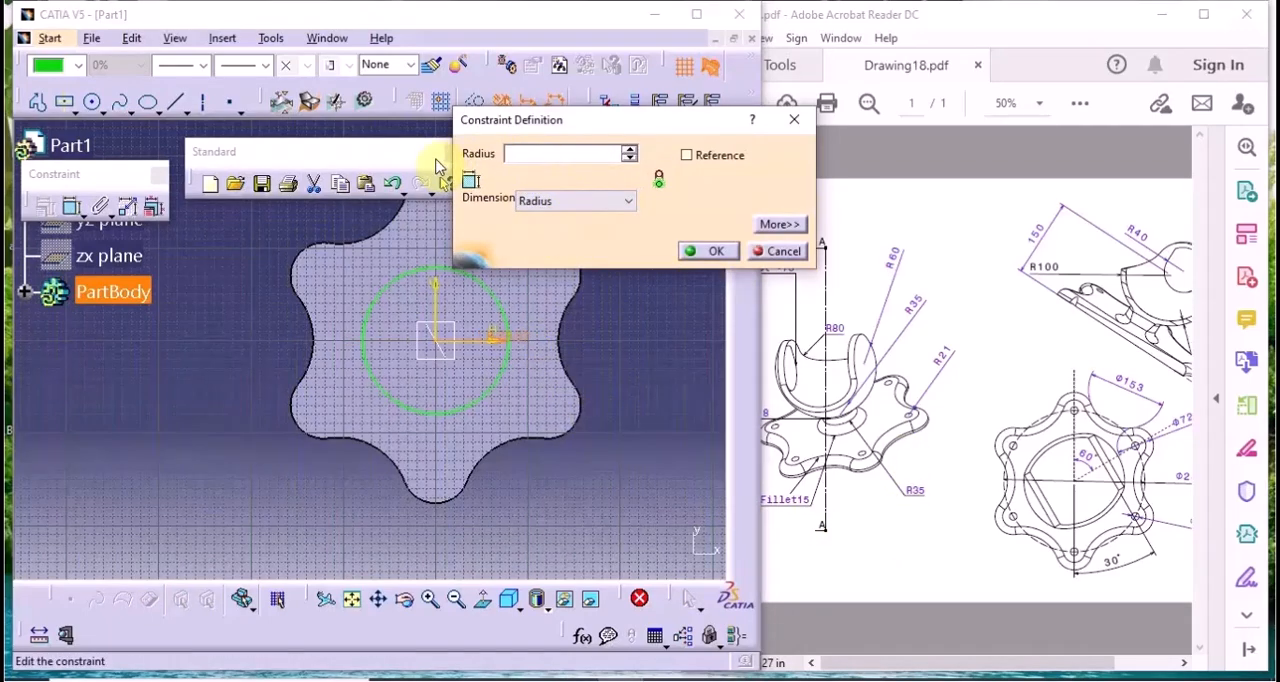
{"action": "key", "text": "Return"}
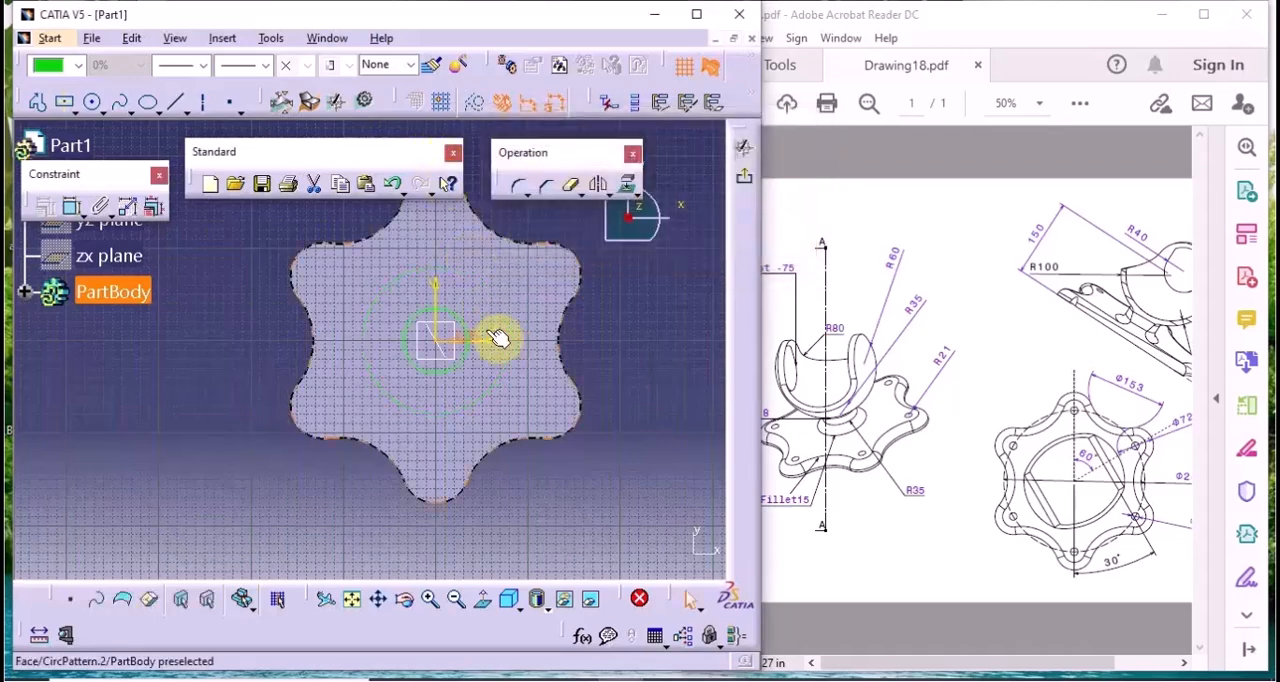
{"action": "left_click", "coordinate": [618, 399]}
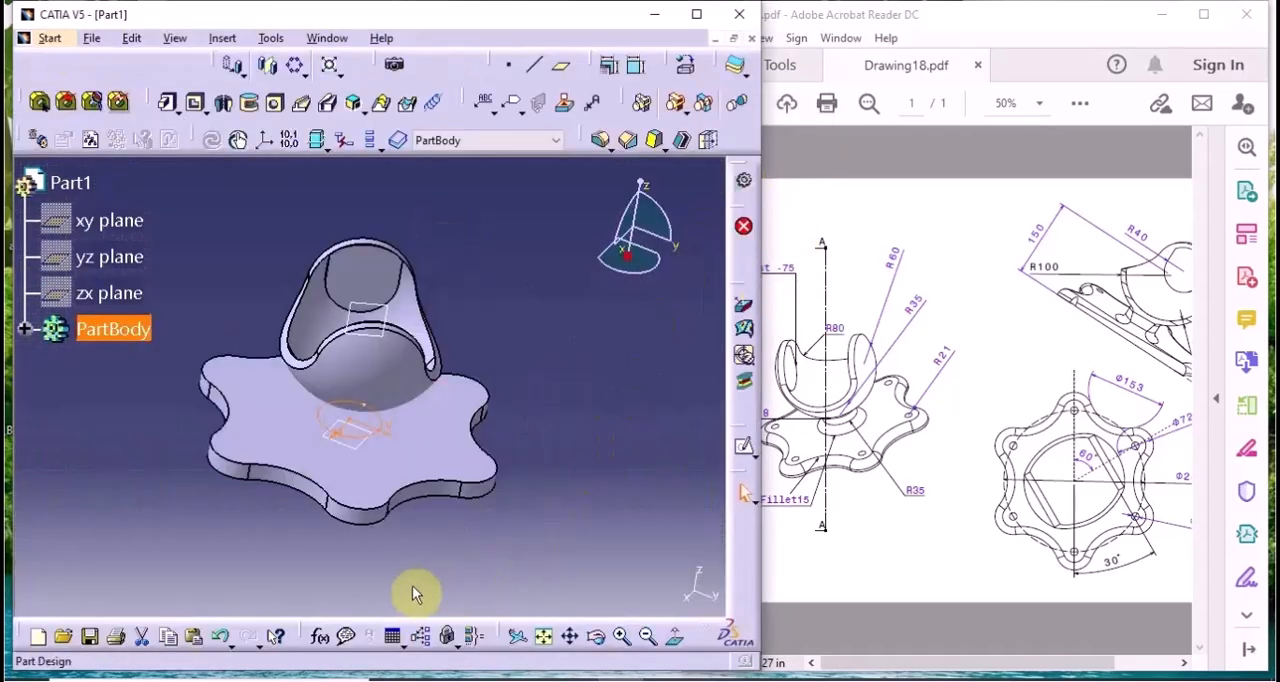
Exit the sketch and pad the circle Up to next with 0 mm offset to join the base to the spherical cup
{"action": "middle_click_drag", "start_coordinate": [417, 593], "coordinate": [371, 409]}
{"action": "left_click", "coordinate": [170, 103]}
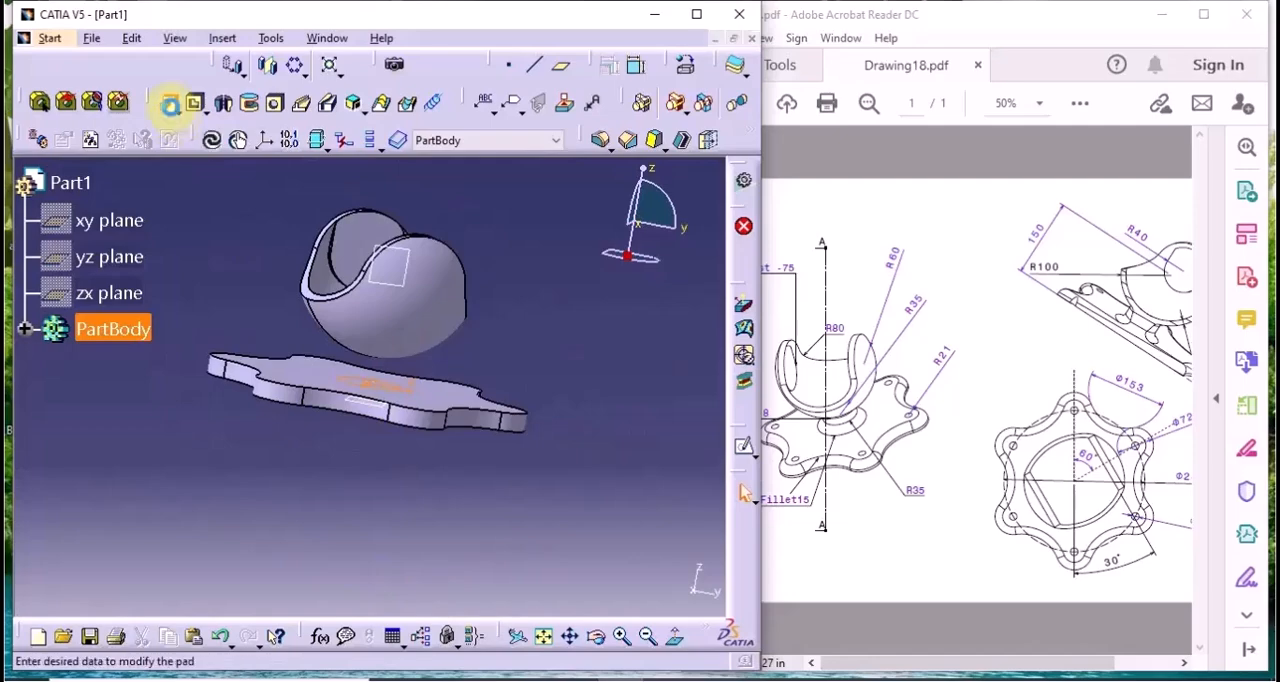
{"action": "left_click", "coordinate": [820, 247]}
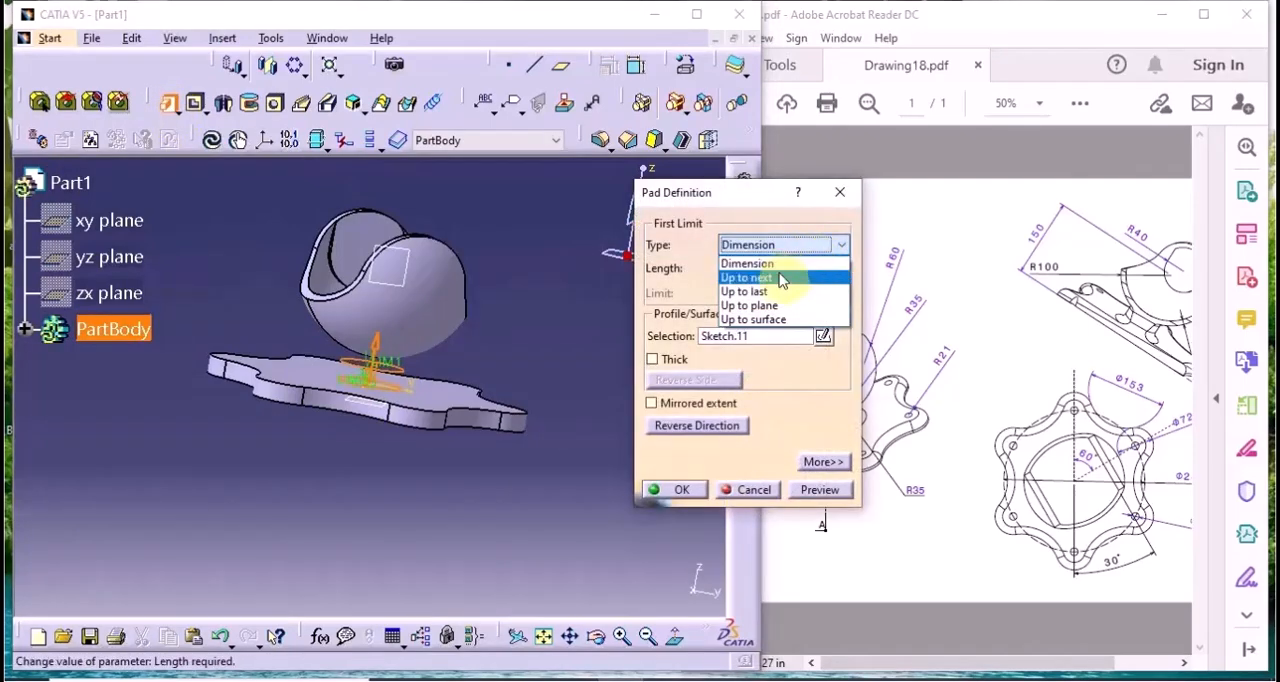
{"action": "left_click", "coordinate": [783, 279]}
{"action": "left_click", "coordinate": [822, 489]}
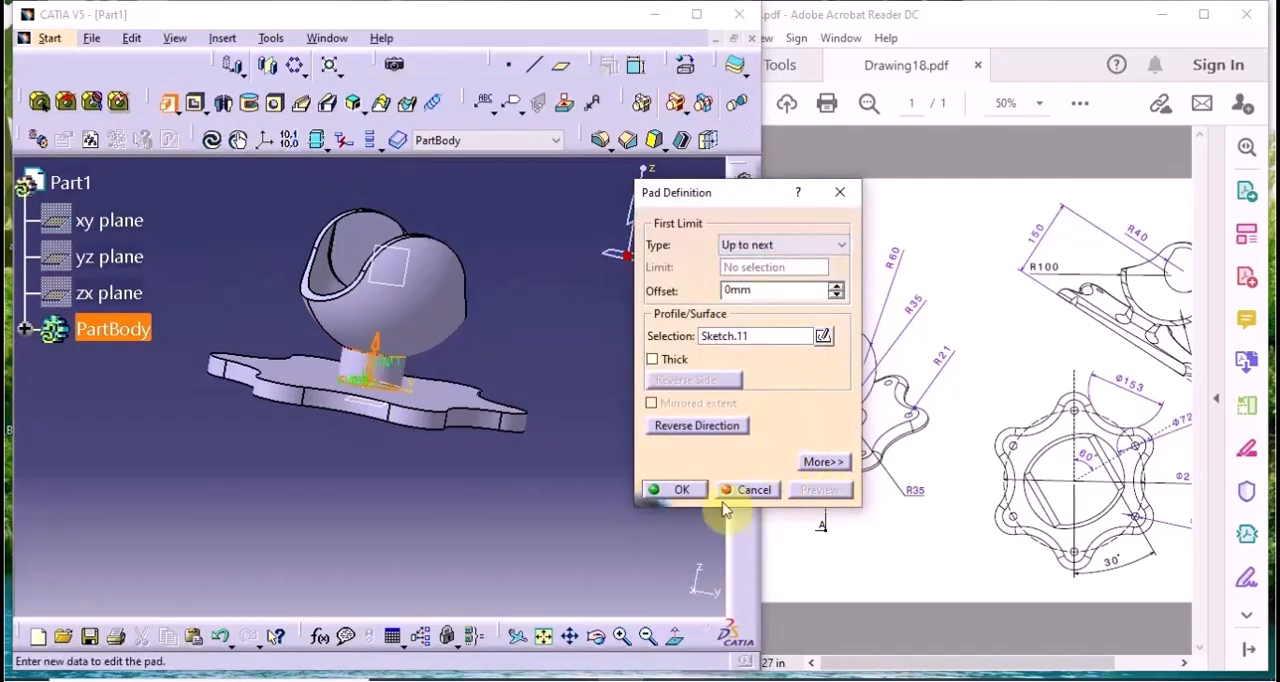
{"action": "left_click", "coordinate": [680, 490]}
{"action": "middle_click_drag", "start_coordinate": [623, 474], "coordinate": [366, 460]}
Start an edge fillet with Tangency propagation on the upper outer edge of the six-lobed base
{"action": "left_click", "coordinate": [837, 527]}
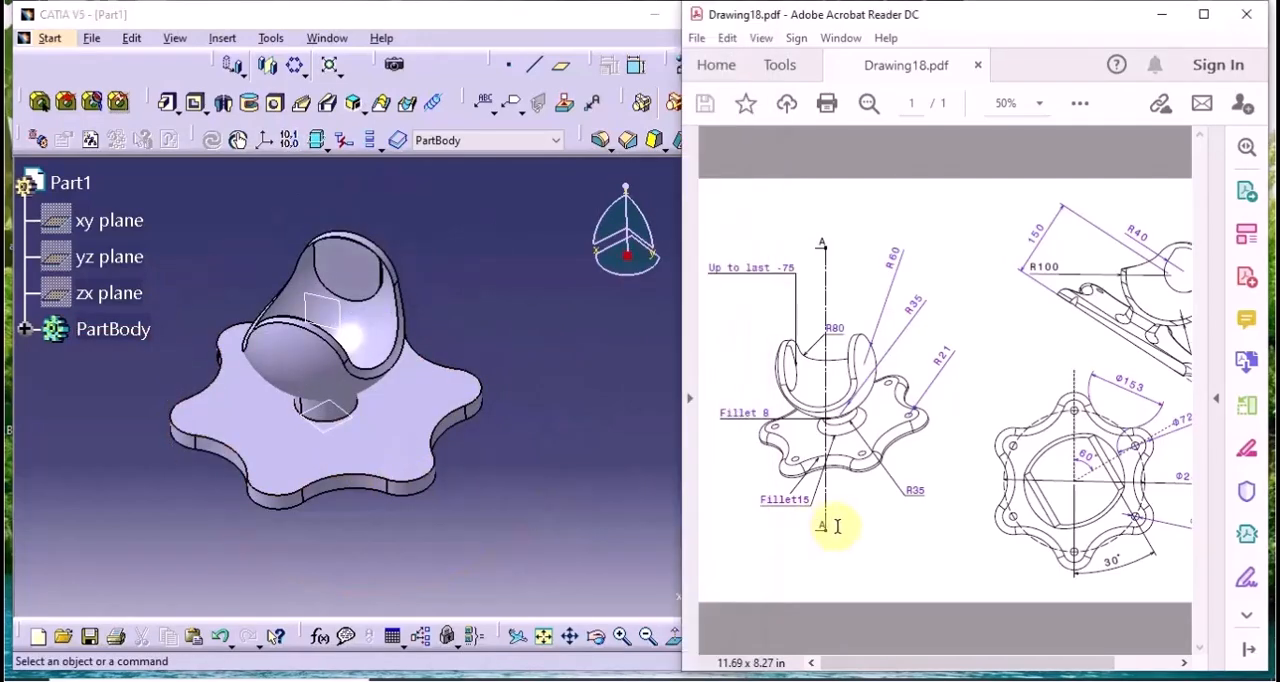
{"action": "left_click", "coordinate": [600, 139]}
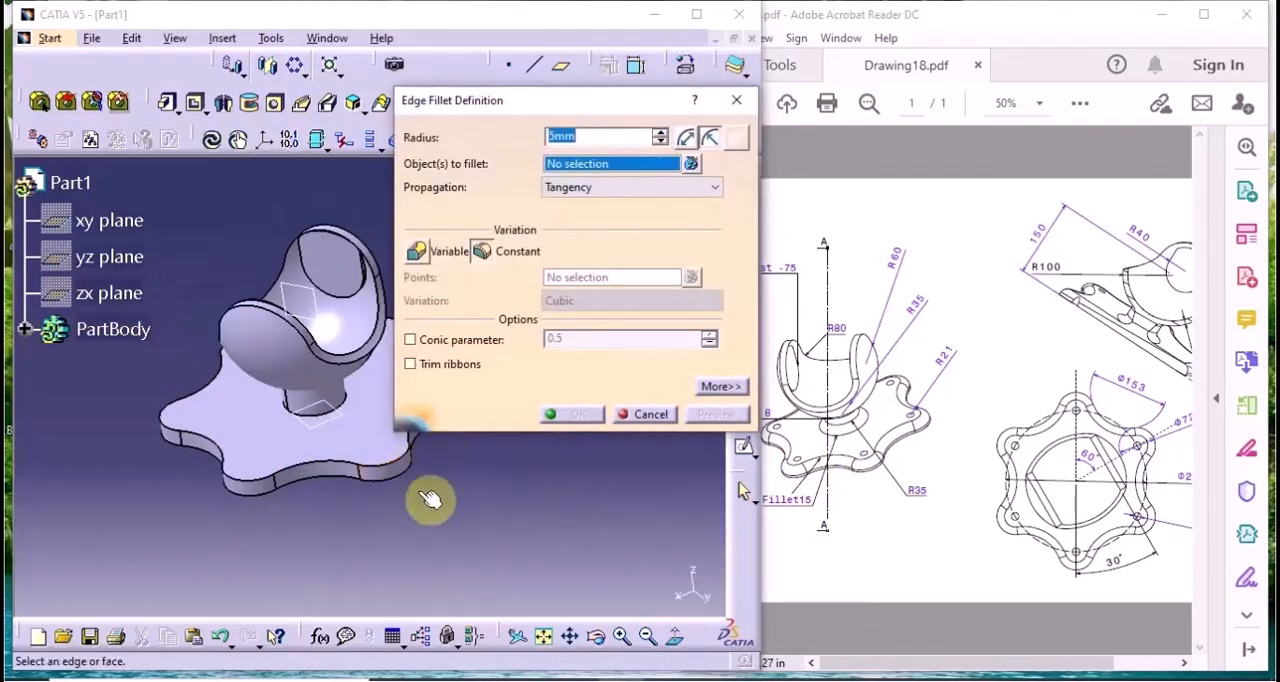
{"action": "left_click", "coordinate": [620, 187]}
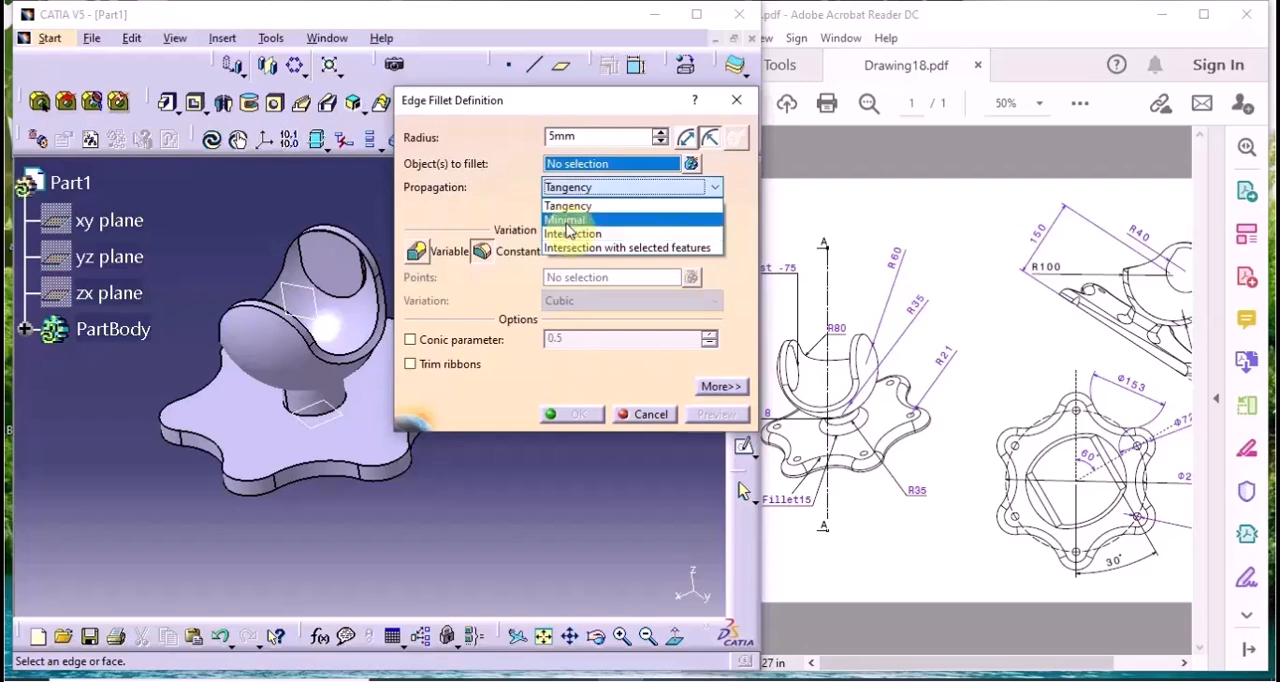
{"action": "left_click", "coordinate": [575, 211]}
{"action": "left_click", "coordinate": [620, 187]}
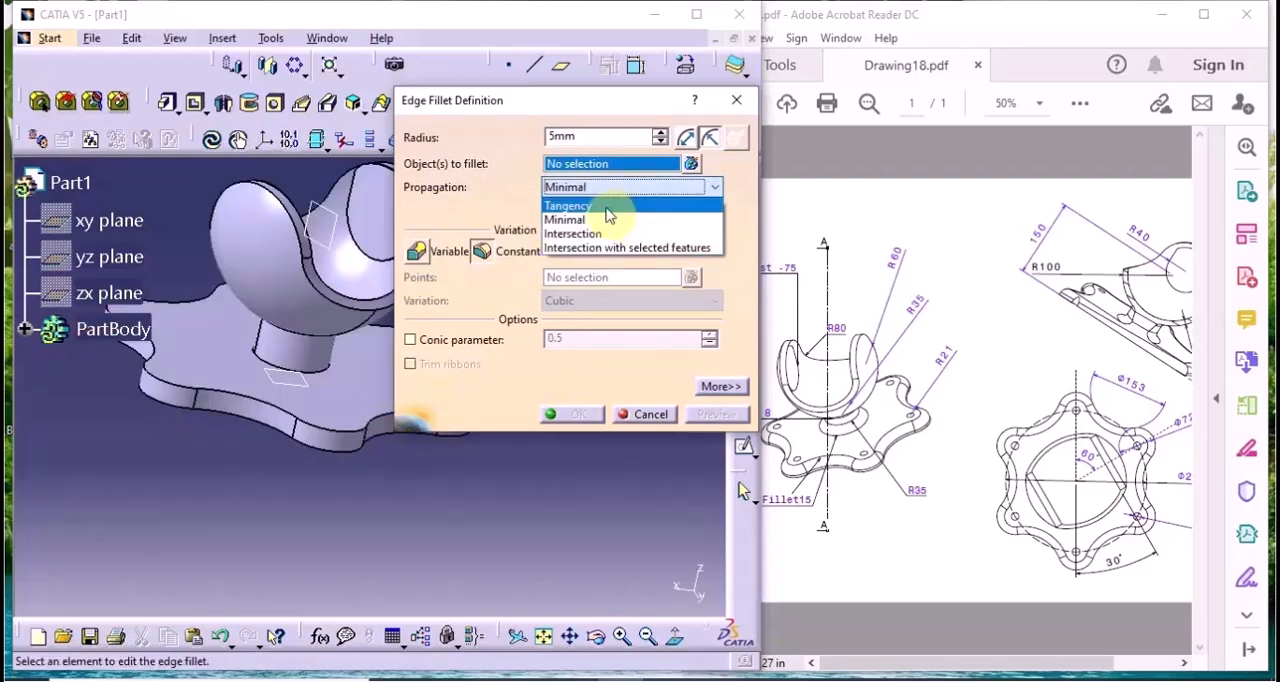
{"action": "left_click", "coordinate": [585, 206]}
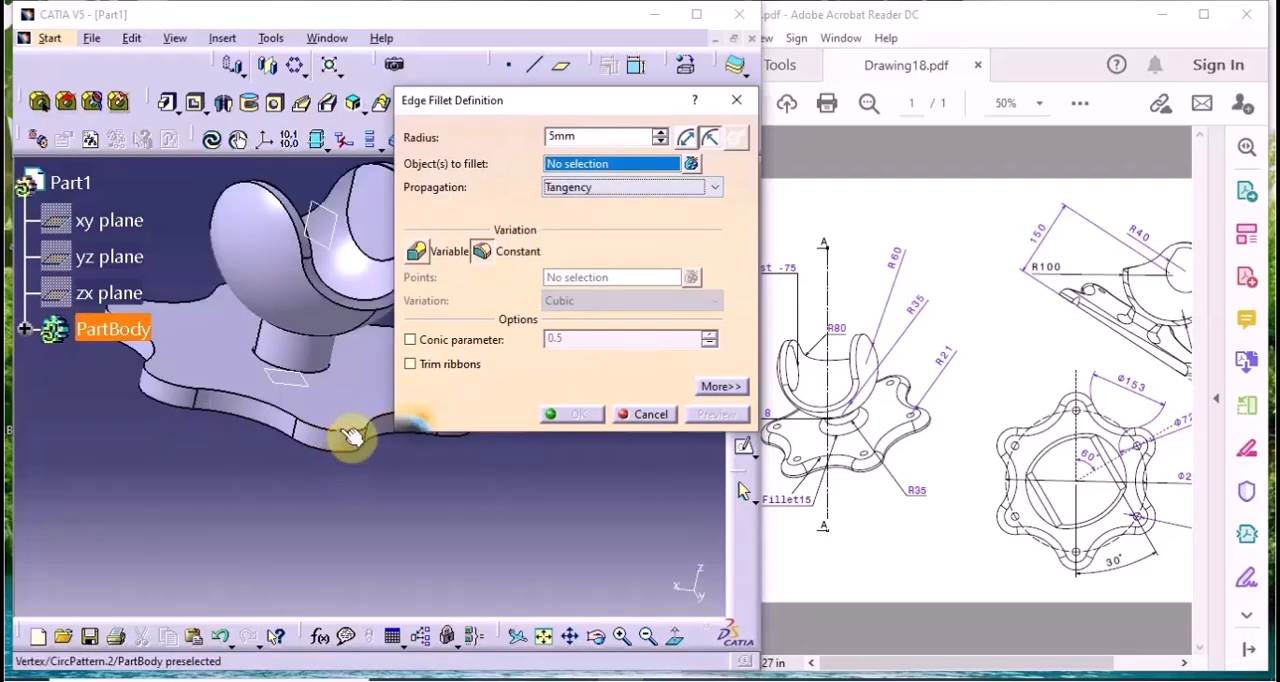
{"action": "left_click", "coordinate": [352, 436]}
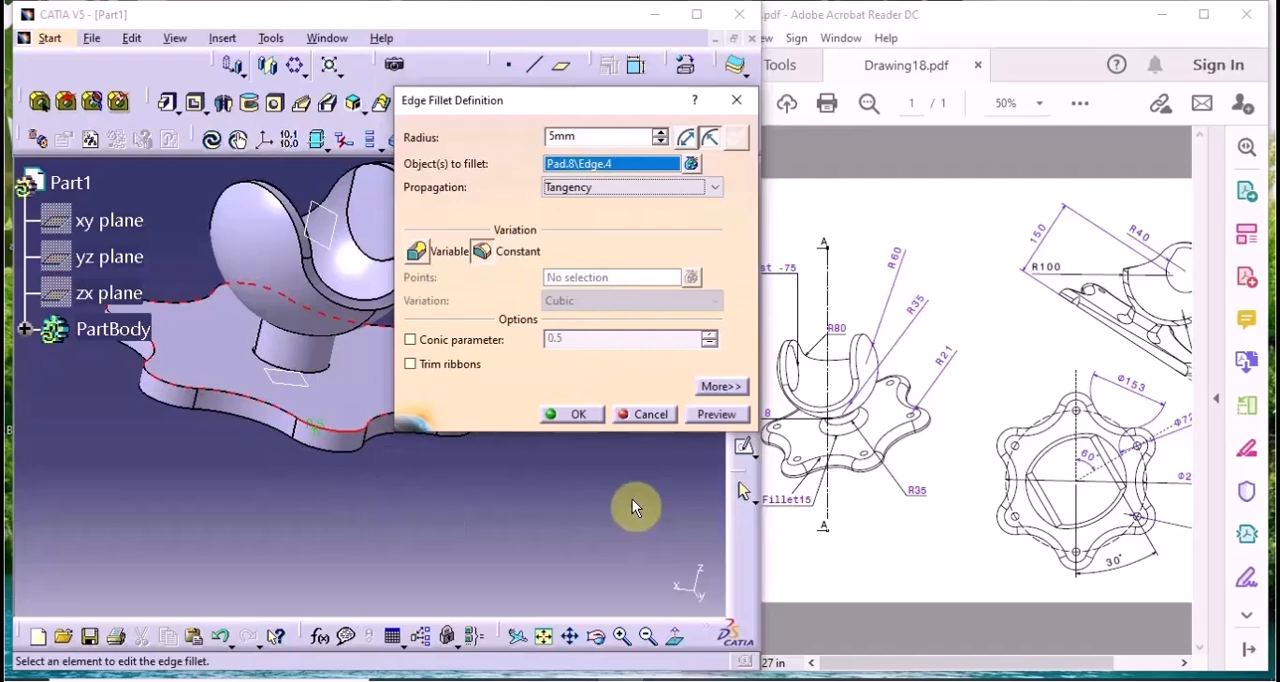
Set the base edge fillet's radius to 15 mm, preview it and apply it
{"action": "middle_click_drag", "start_coordinate": [366, 322], "coordinate": [286, 457]}
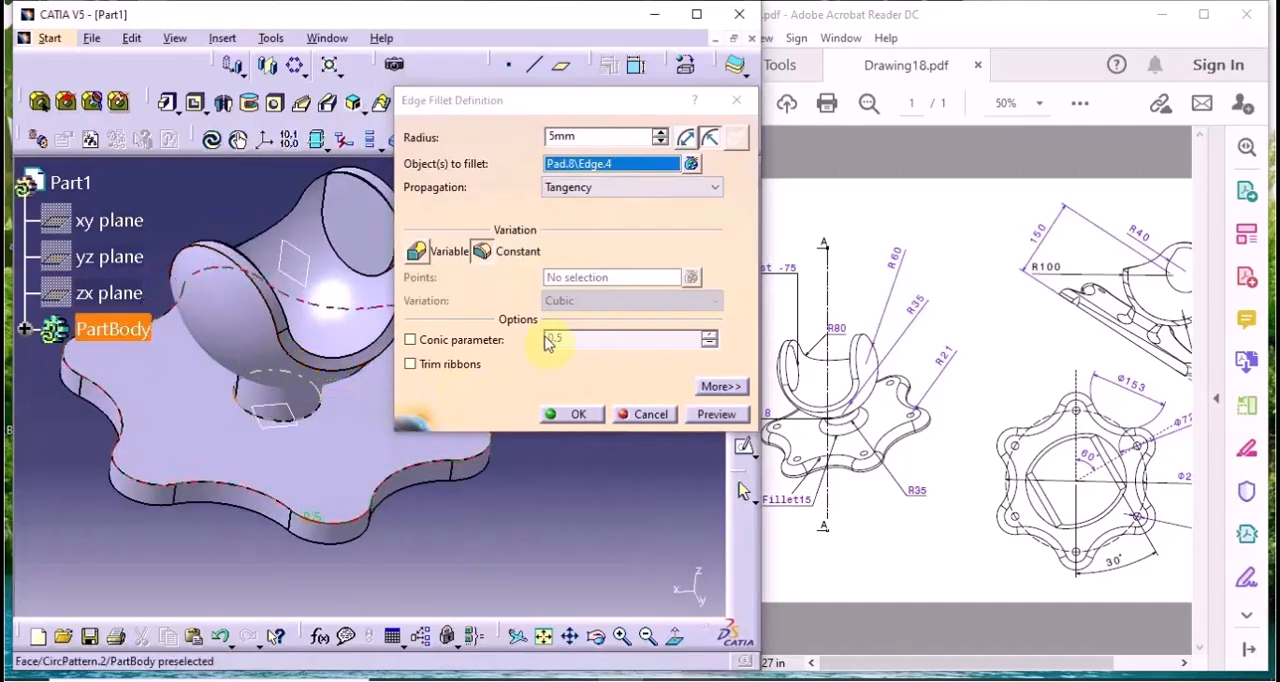
{"action": "left_click_drag", "start_coordinate": [602, 139], "coordinate": [504, 160]}
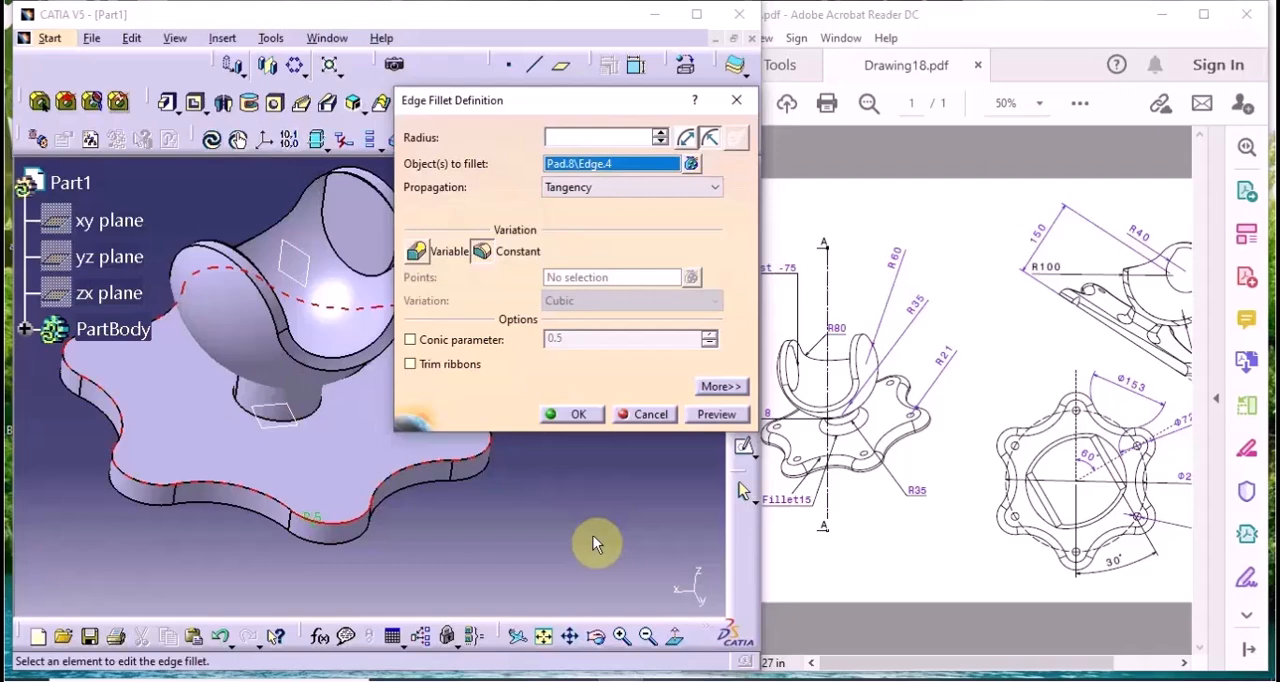
{"action": "left_click", "coordinate": [716, 414]}
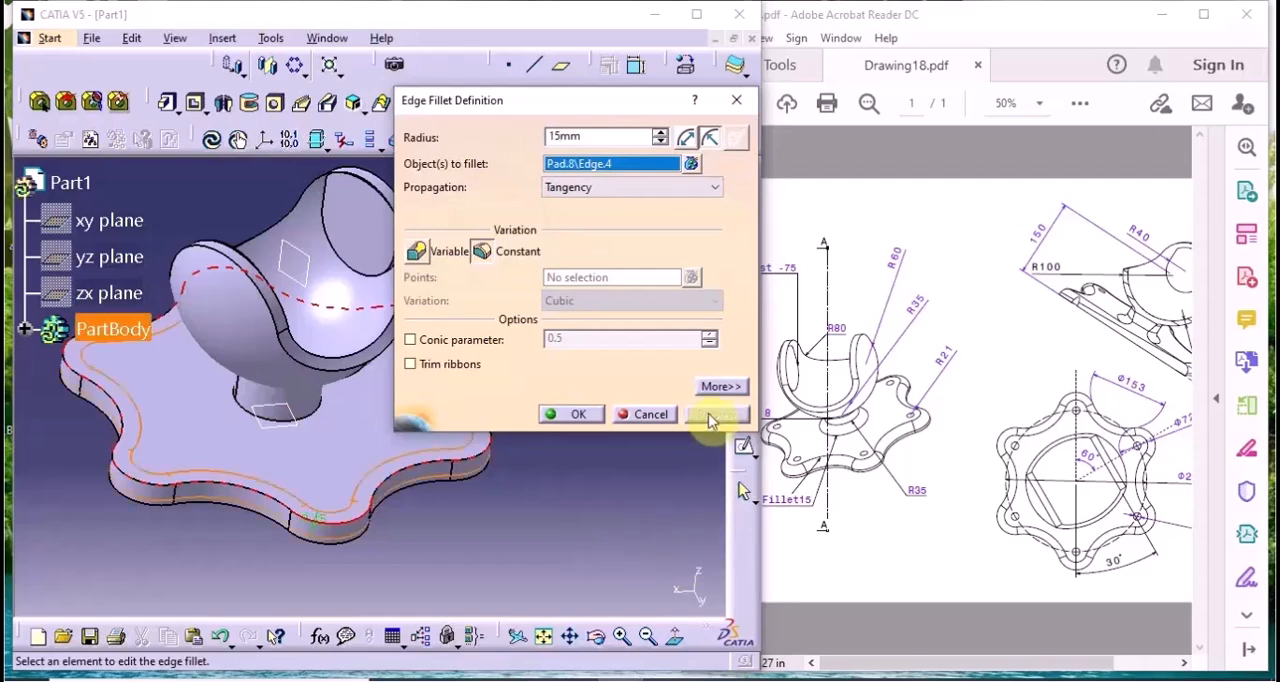
{"action": "left_click", "coordinate": [572, 416]}
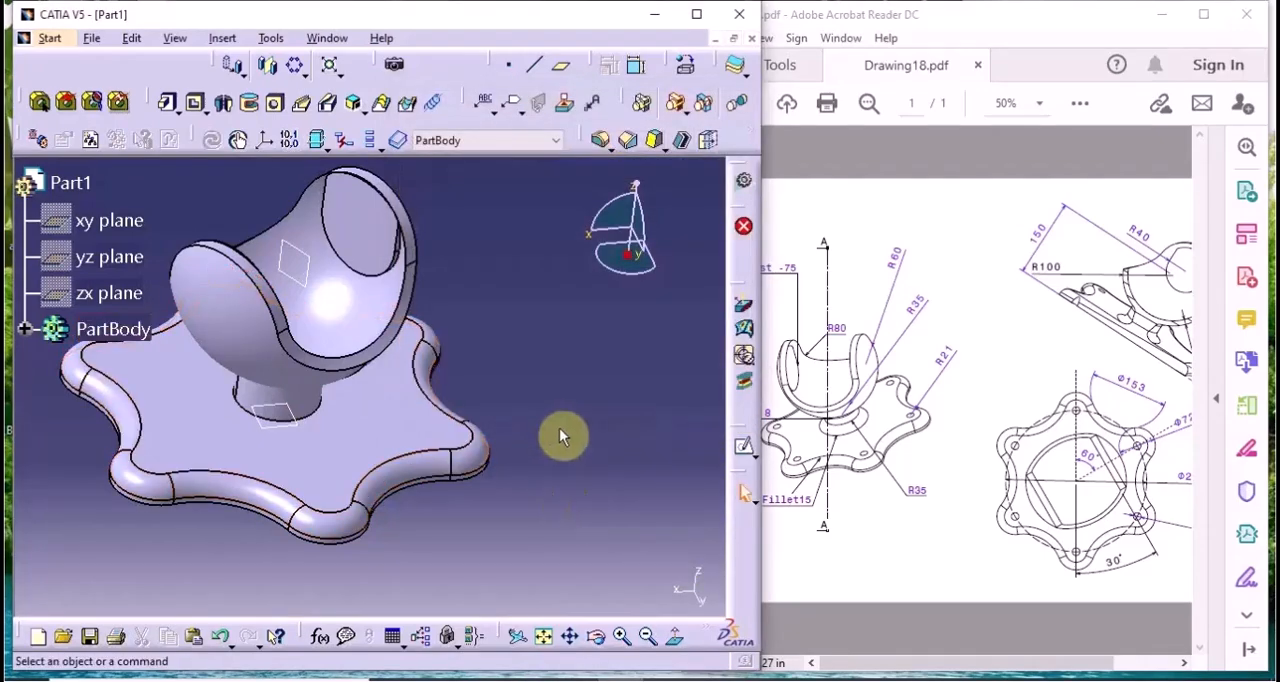
{"action": "mouse_move", "coordinate": [563, 434]}
{"action": "middle_mouse_down"}
{"action": "mouse_move", "coordinate": [366, 340]}
{"action": "mouse_move", "coordinate": [429, 465]}
{"action": "mouse_move", "coordinate": [578, 443]}
{"action": "middle_mouse_up"}
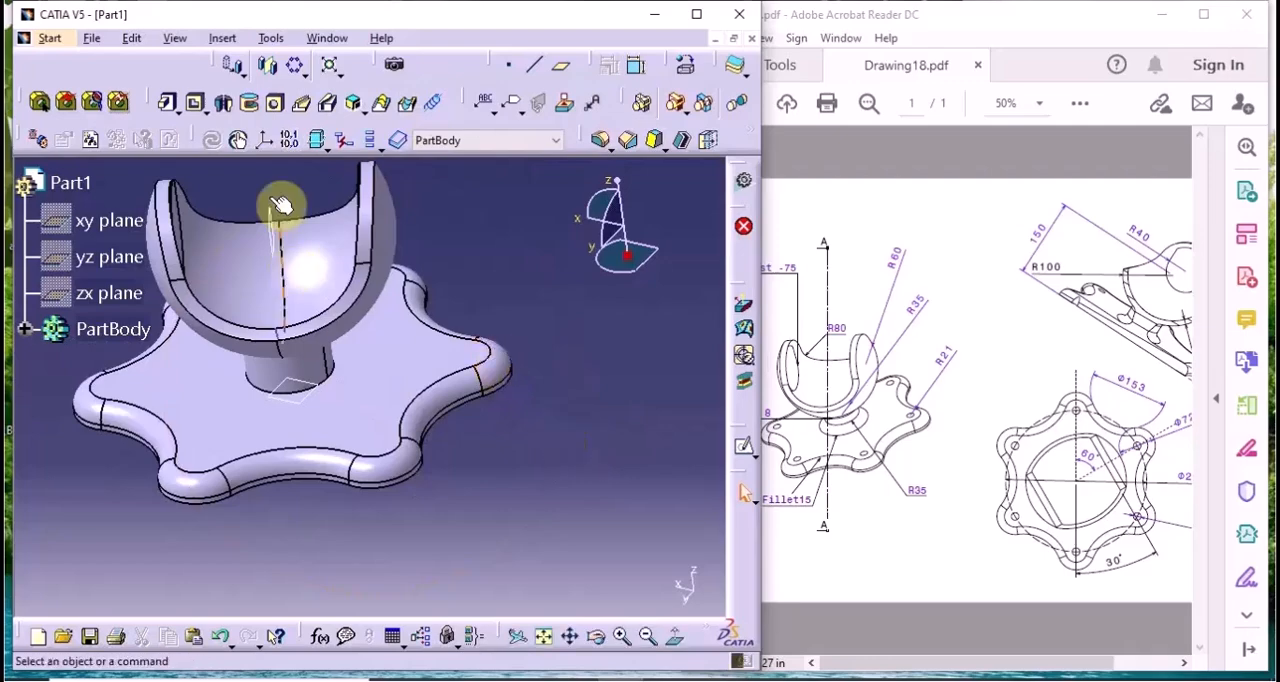
Fillet the edge where the round post meets the base with an 8 mm radius and Tangency propagation, previewing before applying
{"action": "left_click", "coordinate": [600, 140]}
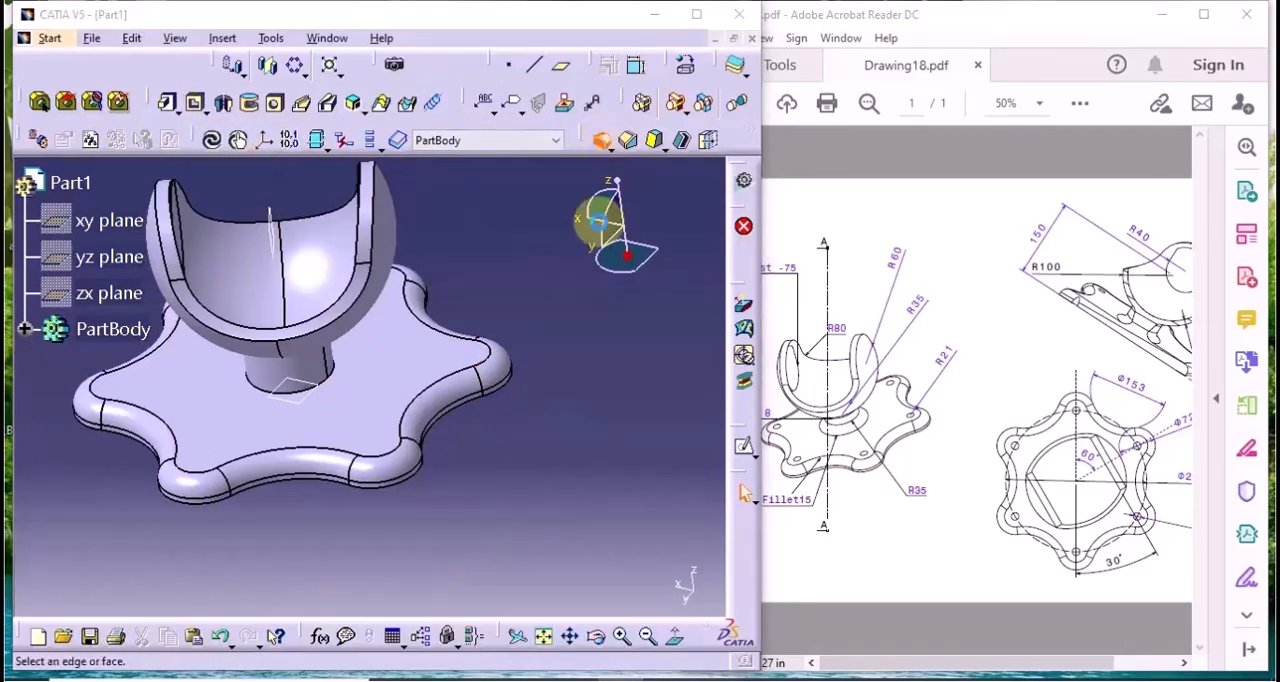
{"action": "left_click", "coordinate": [338, 381]}
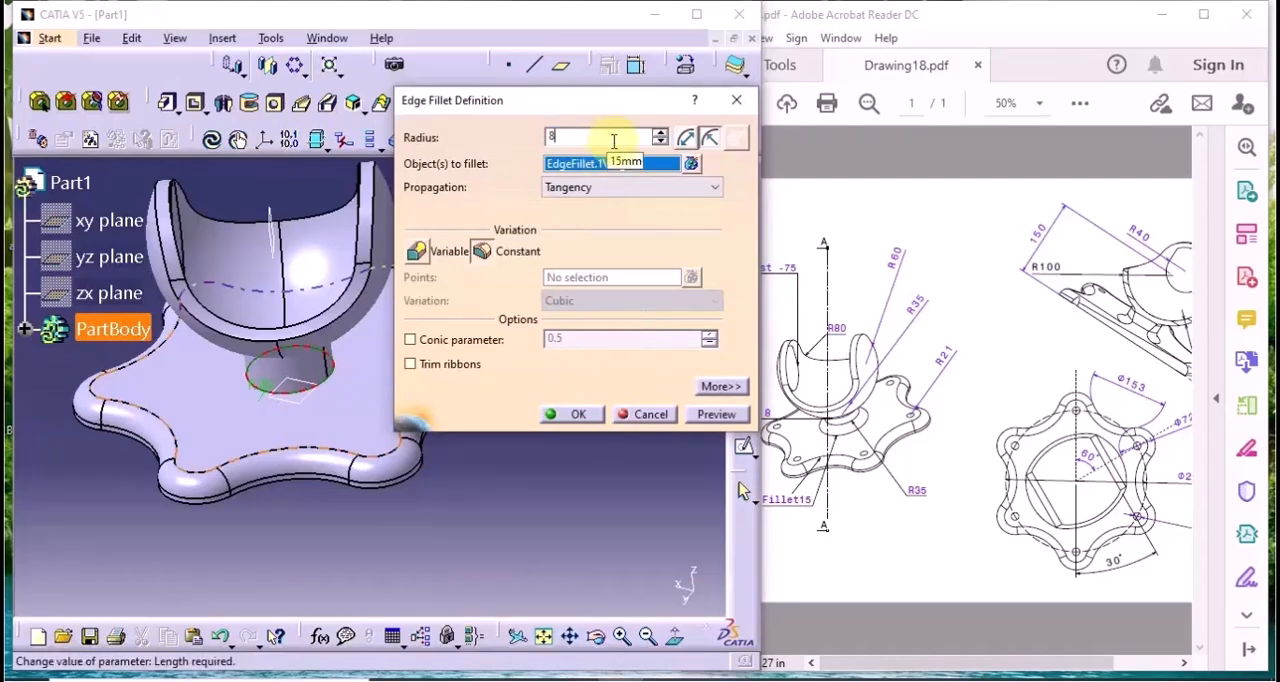
{"action": "left_click", "coordinate": [716, 416]}
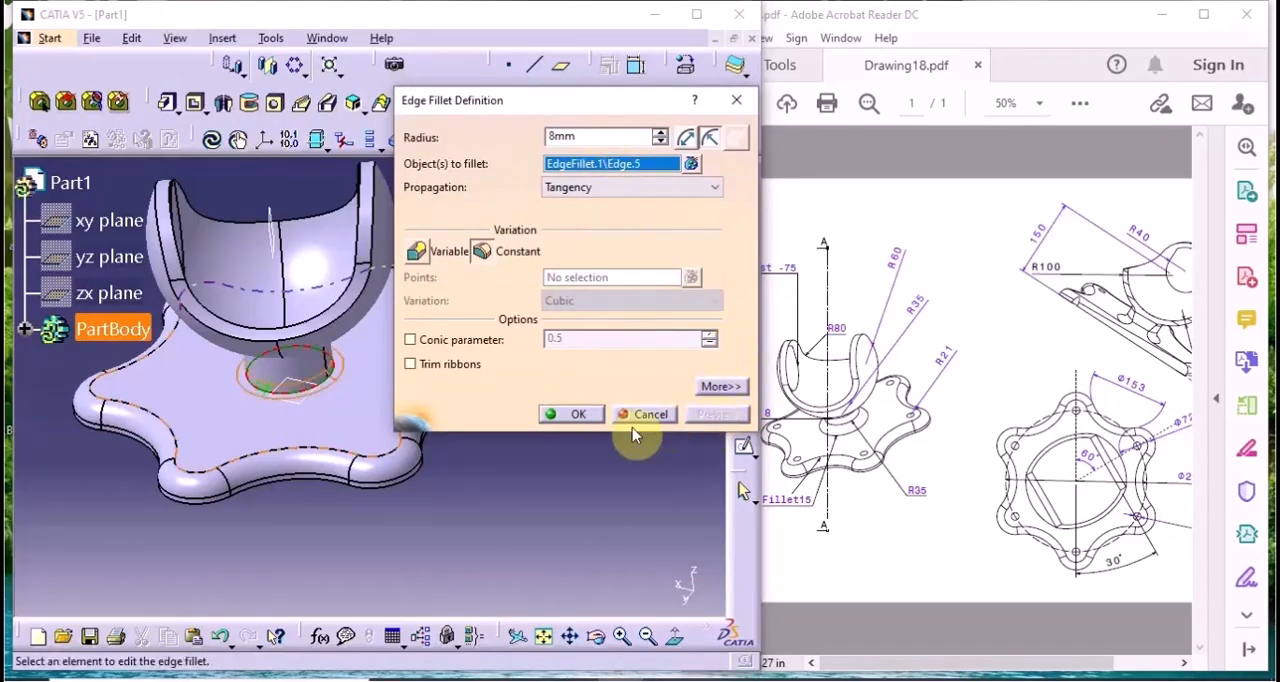
{"action": "left_click", "coordinate": [580, 414]}
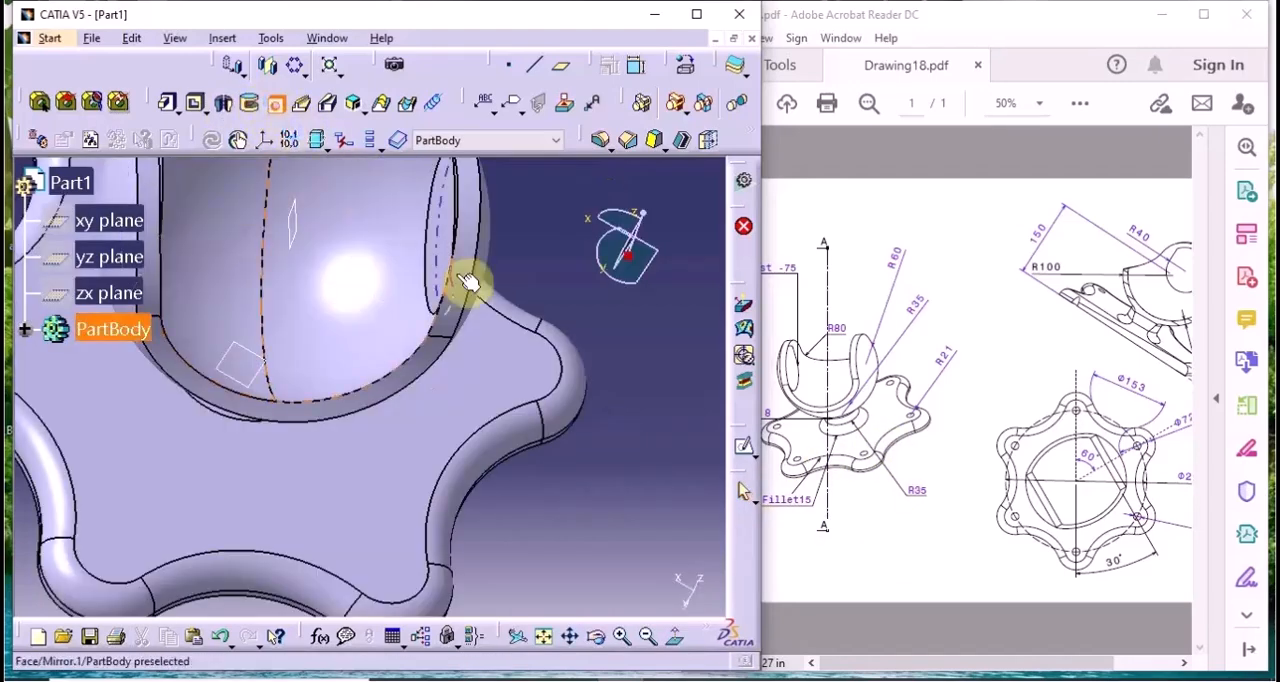
Start a hole on a lobe's upper face and make its centre concentric with the lobe's rounded edge in the positioning sketch
{"action": "left_click", "coordinate": [507, 362]}
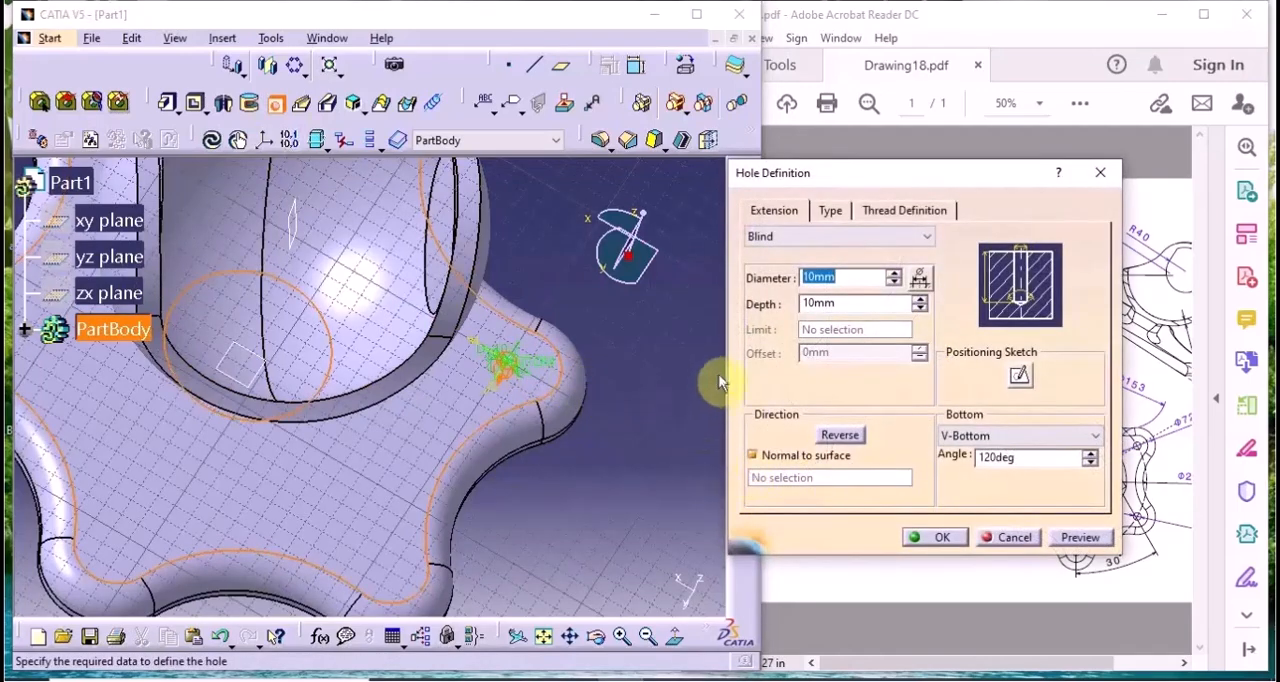
{"action": "left_click", "coordinate": [1017, 377]}
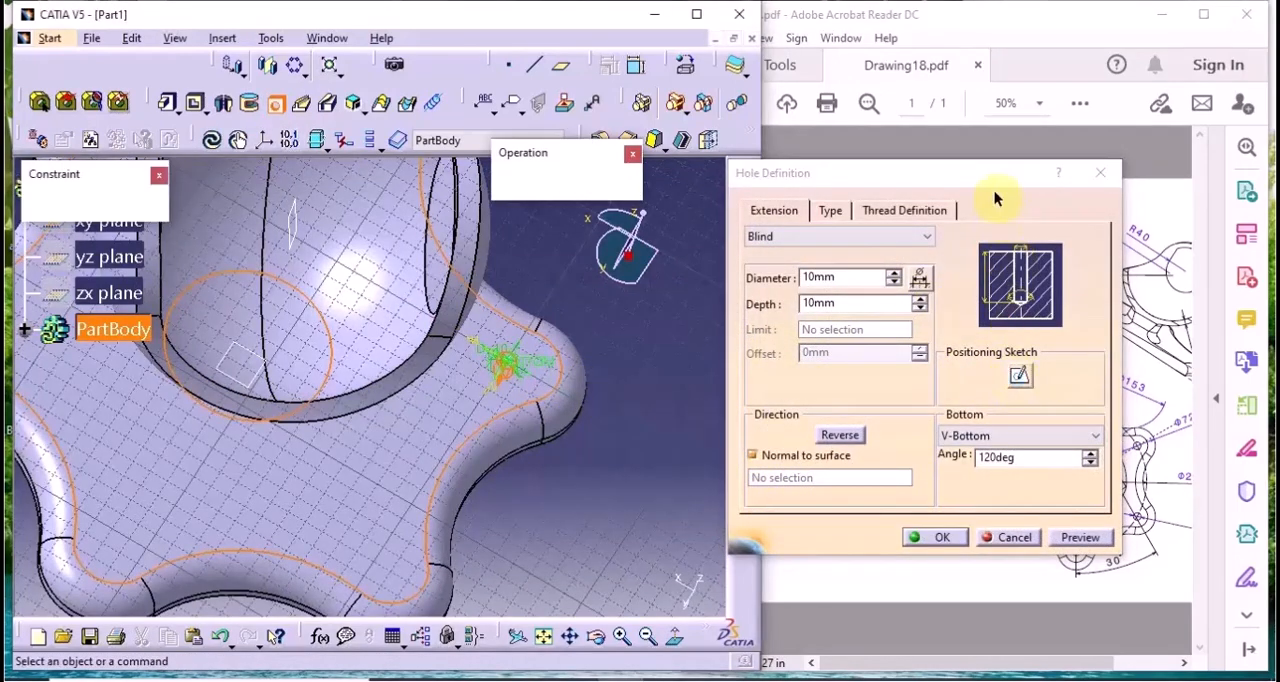
{"action": "left_click", "coordinate": [1045, 651]}
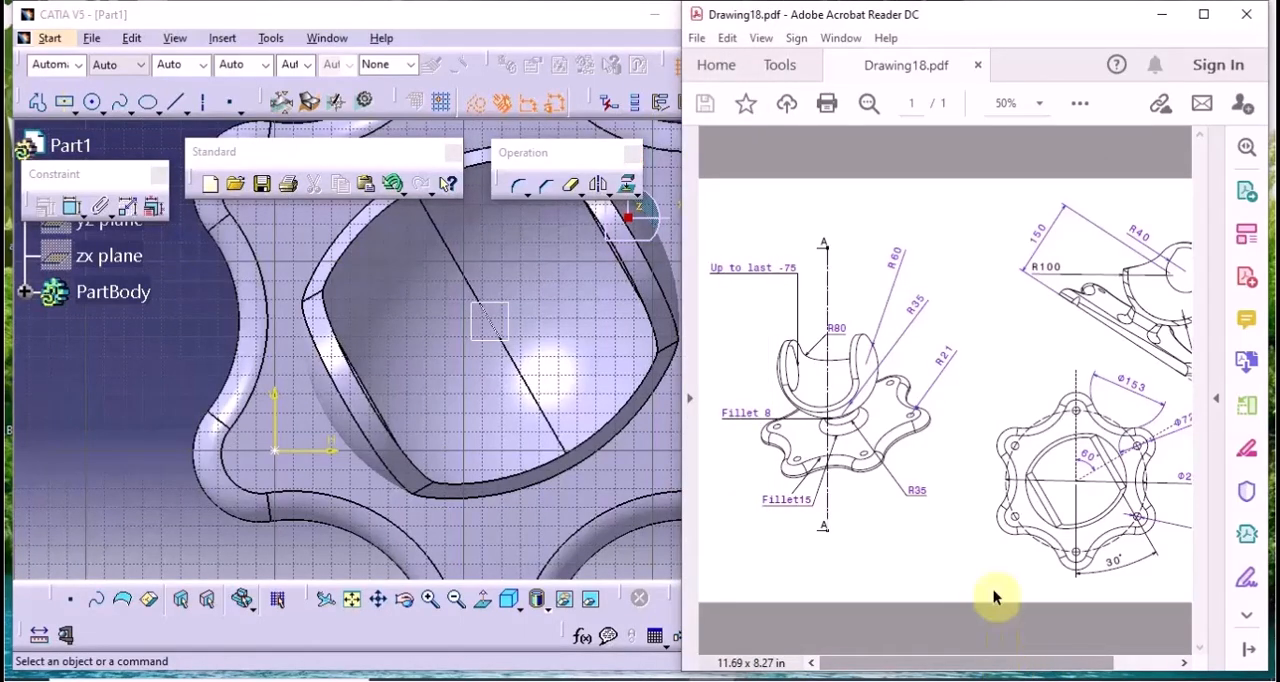
{"action": "middle_click_drag", "start_coordinate": [465, 343], "coordinate": [558, 304]}
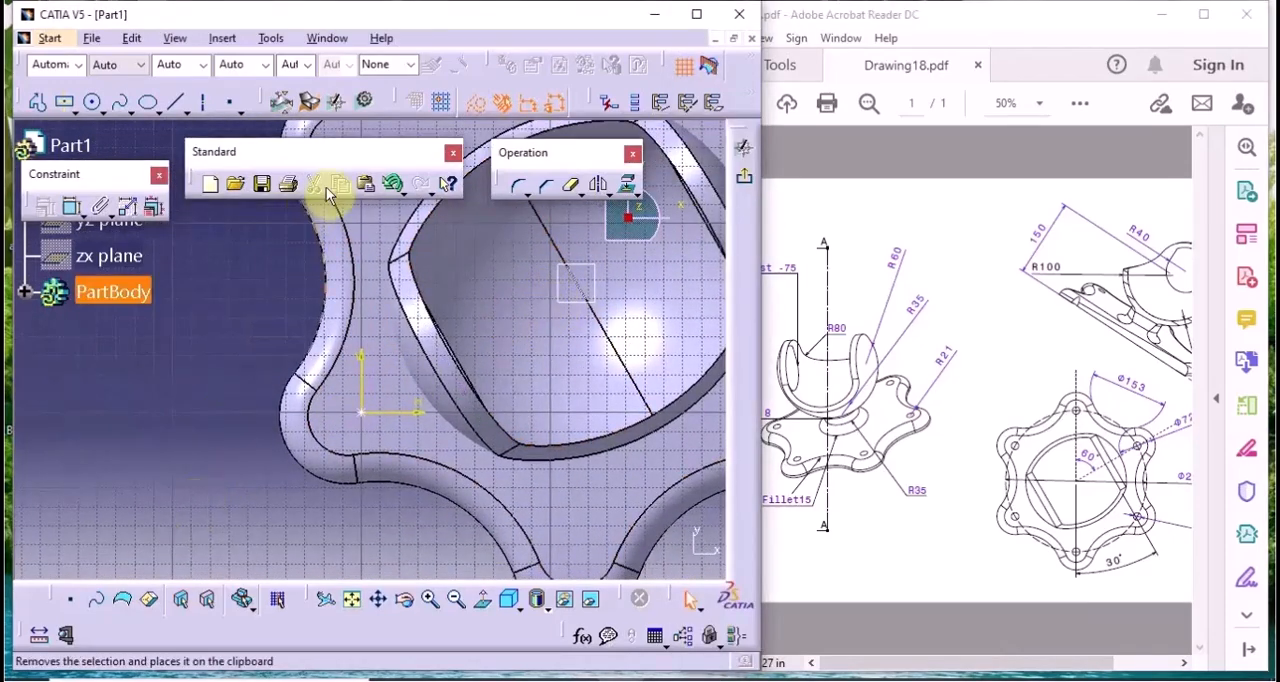
{"action": "left_click", "coordinate": [322, 452]}
{"action": "left_click", "coordinate": [314, 420], "text": "ctrl"}
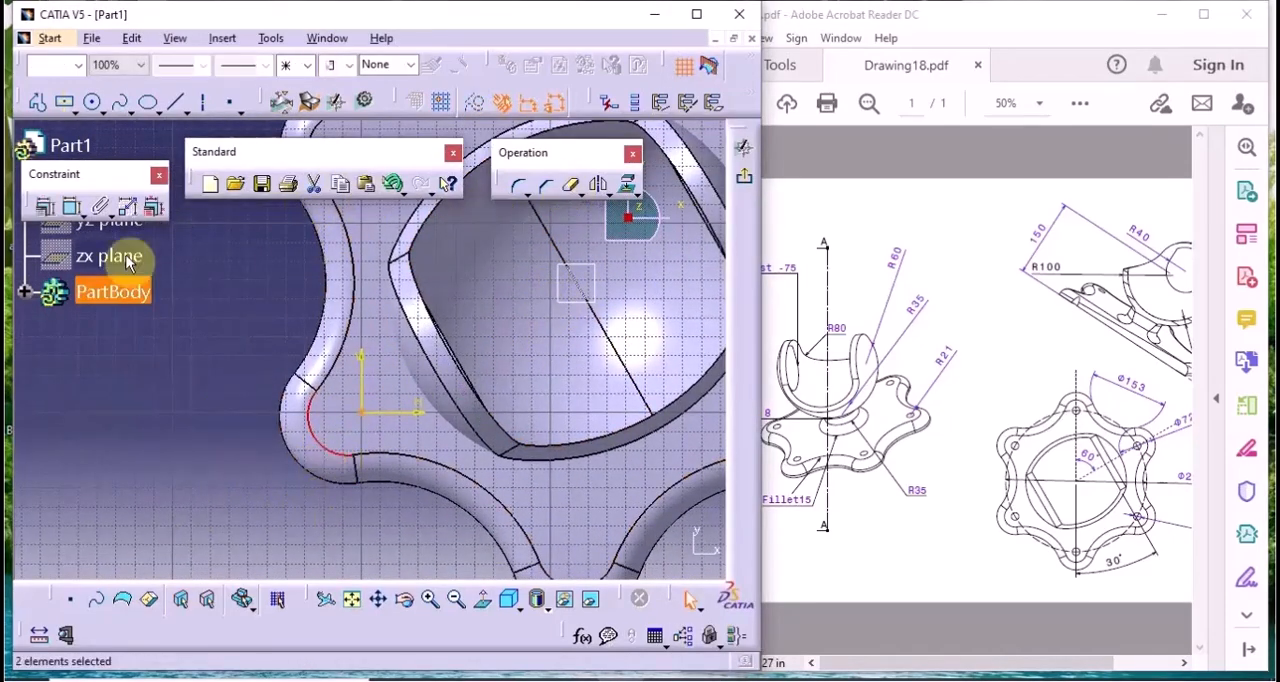
{"action": "left_click", "coordinate": [44, 206]}
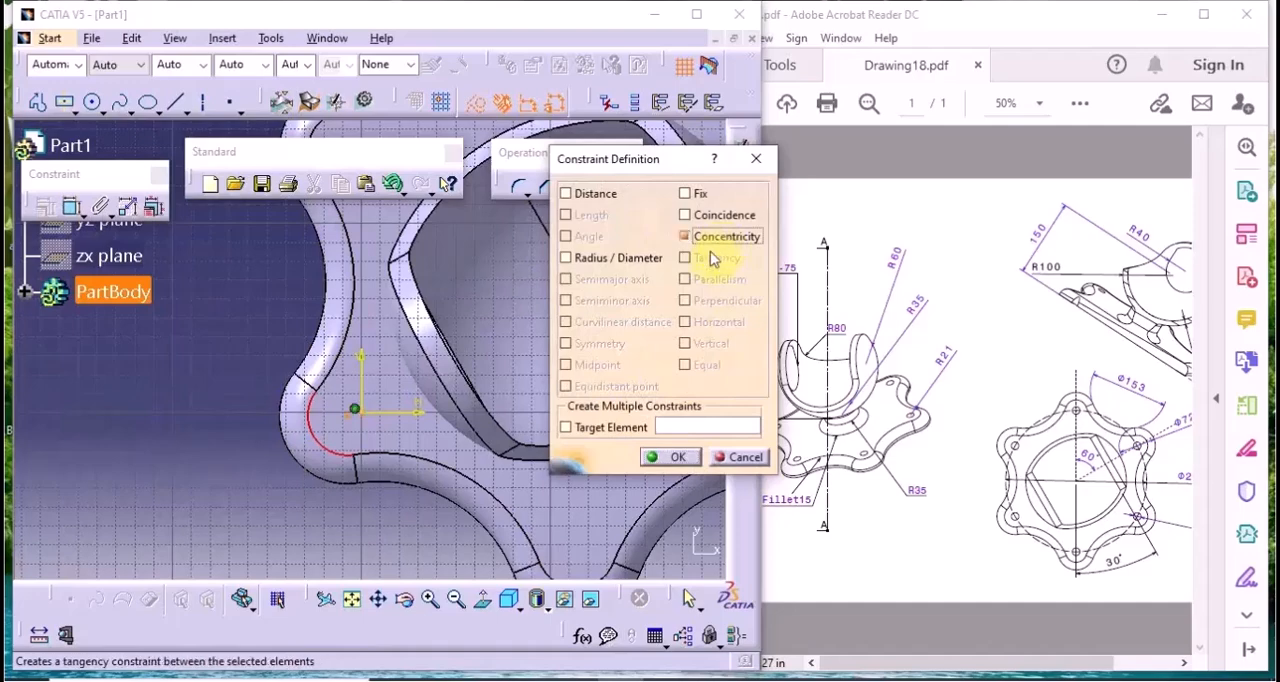
{"action": "left_click", "coordinate": [662, 463]}
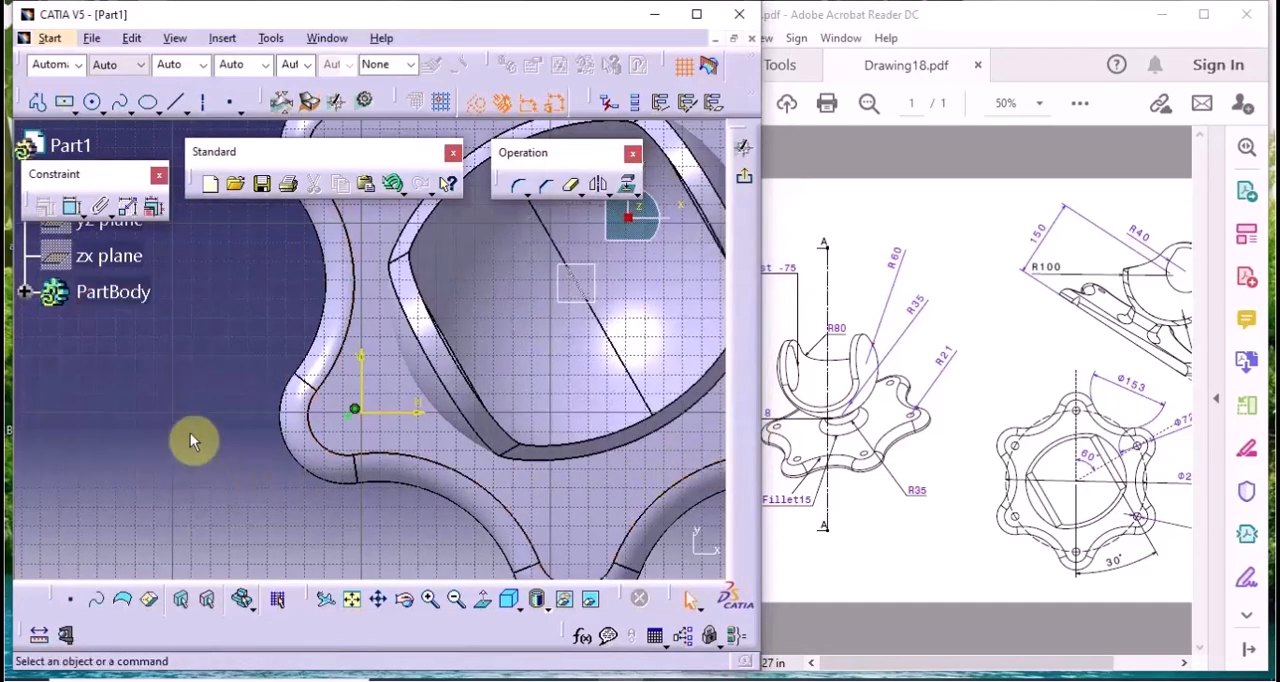
{"action": "left_click", "coordinate": [746, 179]}
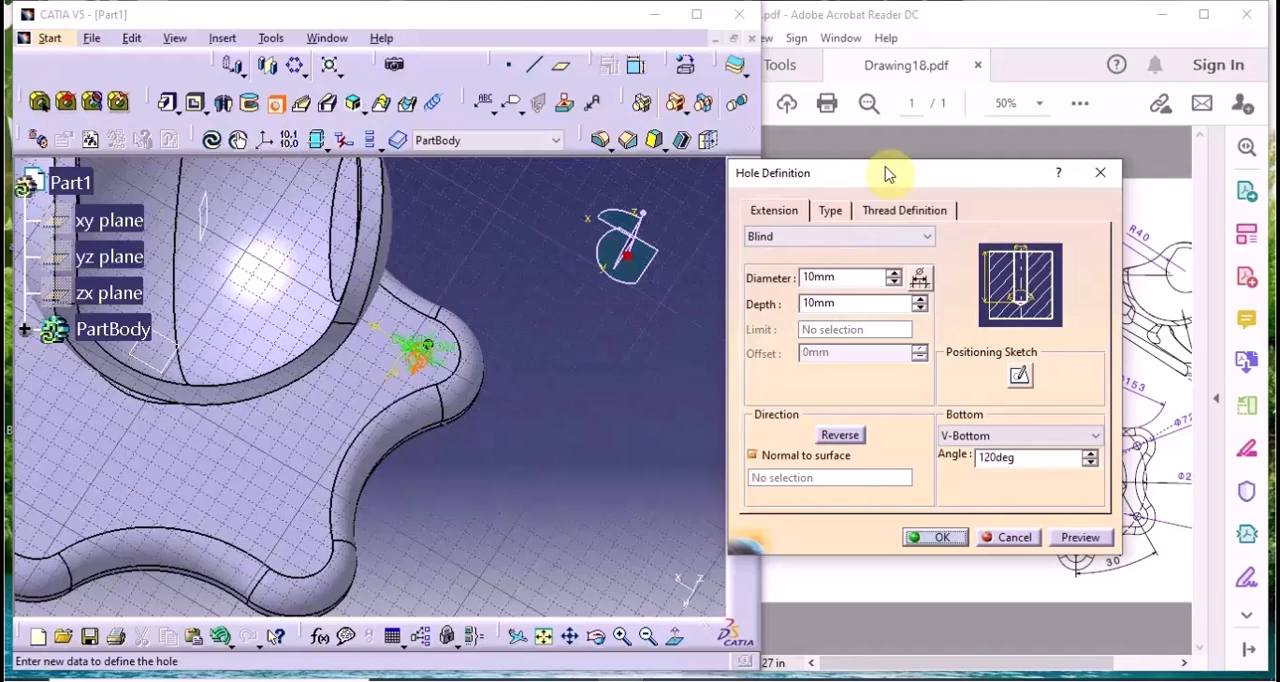
Set the lobe hole to Up To Next with a 15 mm diameter and 0 mm offset, preview it and apply it
{"action": "left_click_drag", "start_coordinate": [888, 175], "coordinate": [460, 237]}
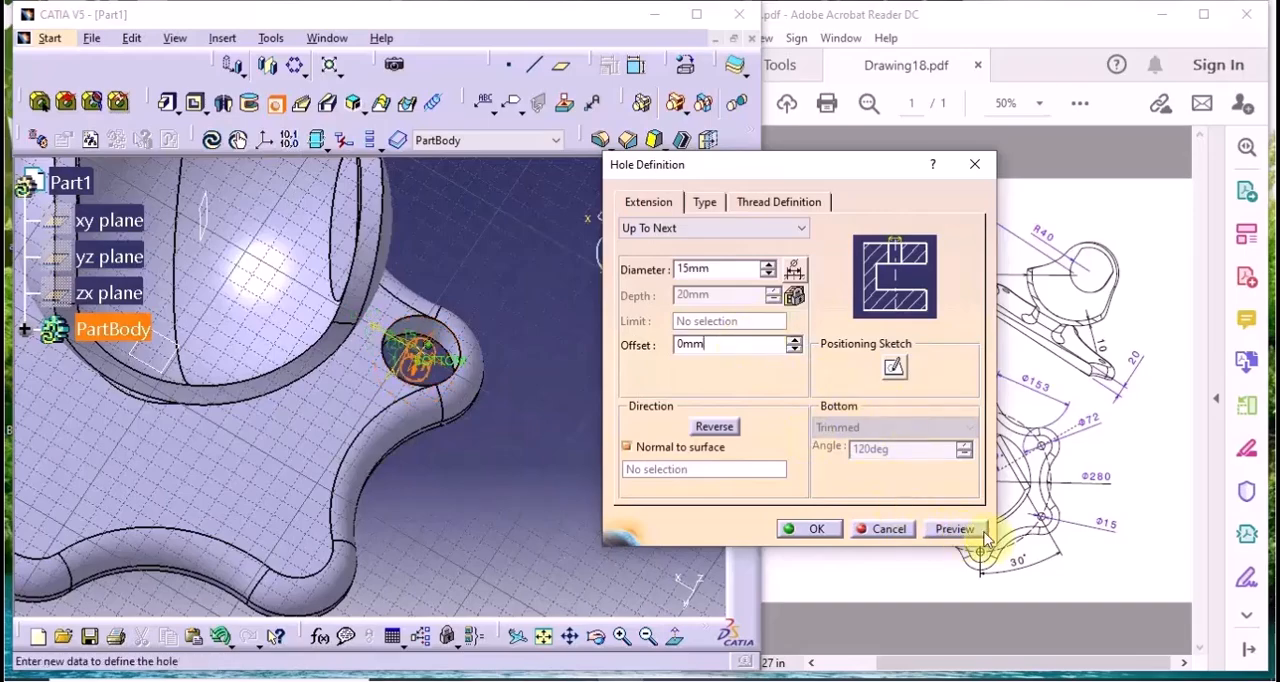
{"action": "middle_click_drag", "start_coordinate": [491, 391], "coordinate": [400, 420]}
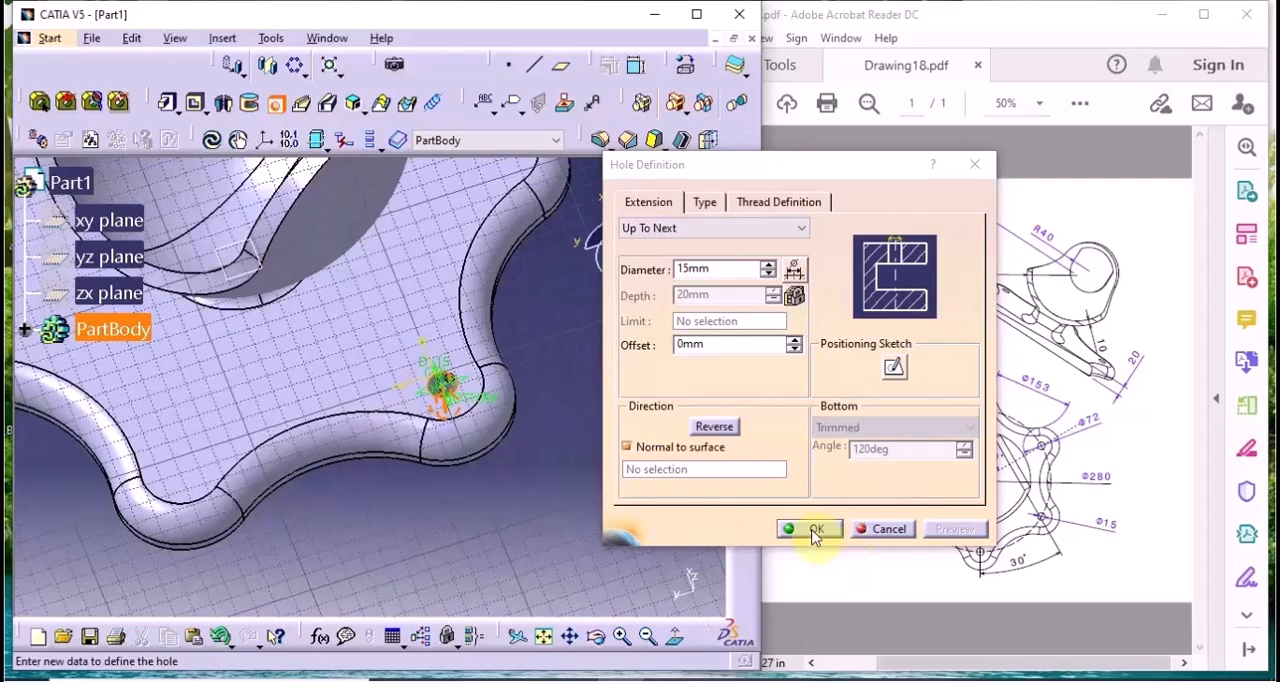
{"action": "left_click", "coordinate": [812, 530]}
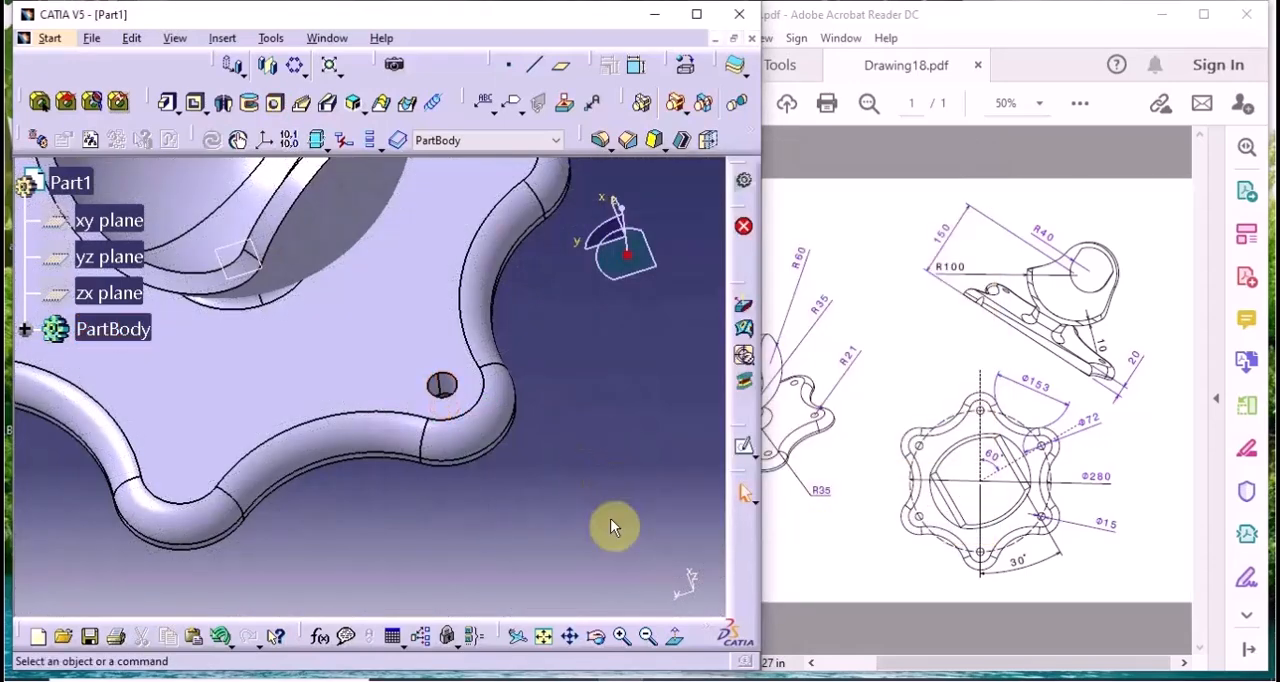
Start a circular pattern of the lobe hole and set the Z axis as its reference element
{"action": "middle_click_drag", "start_coordinate": [609, 523], "coordinate": [548, 543]}
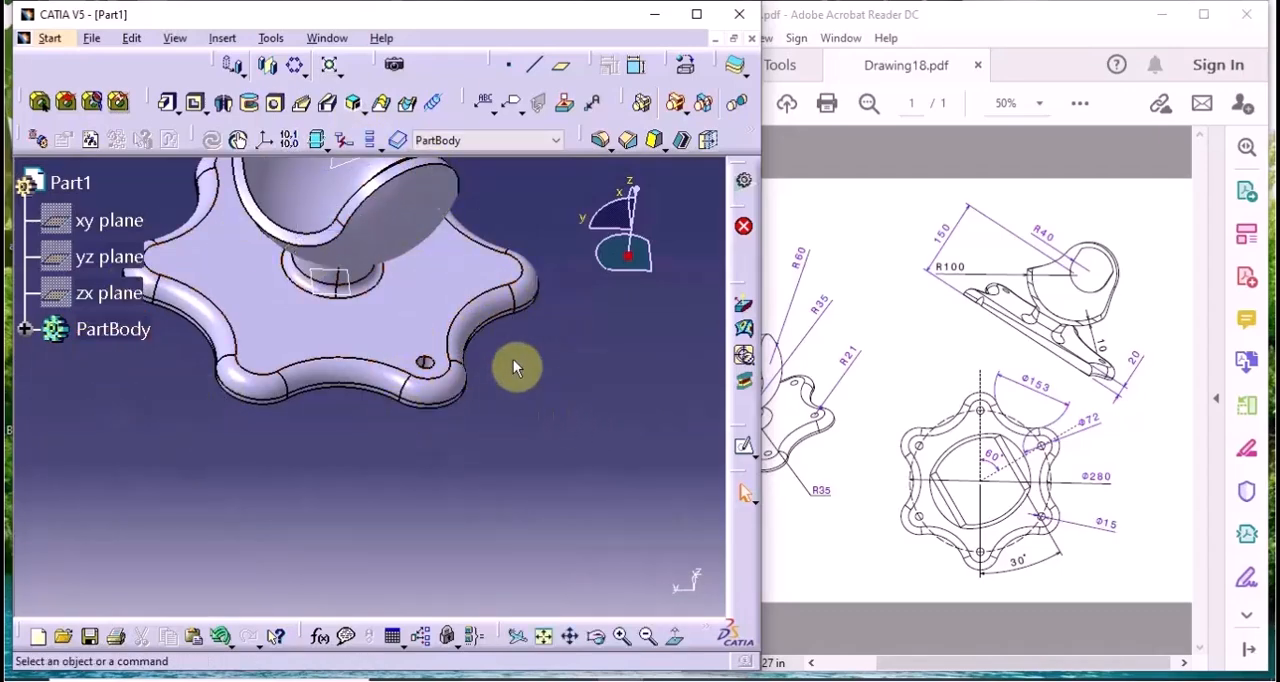
{"action": "left_click", "coordinate": [297, 66]}
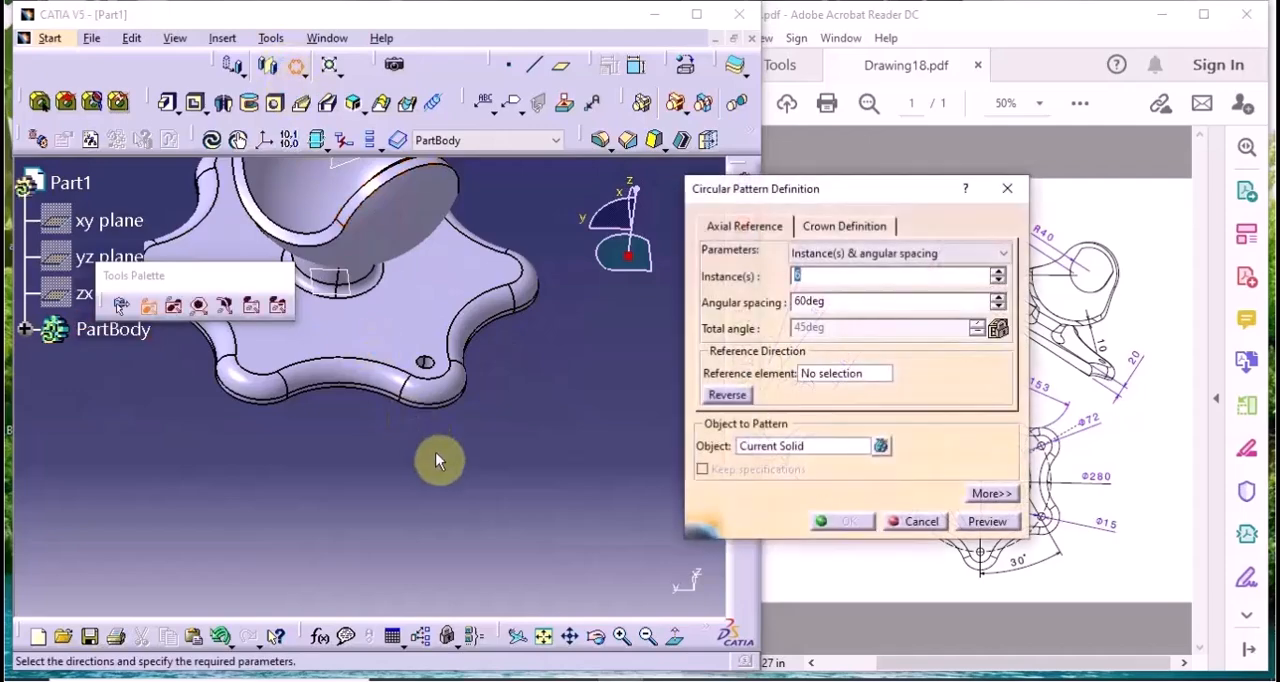
{"action": "left_click", "coordinate": [762, 447]}
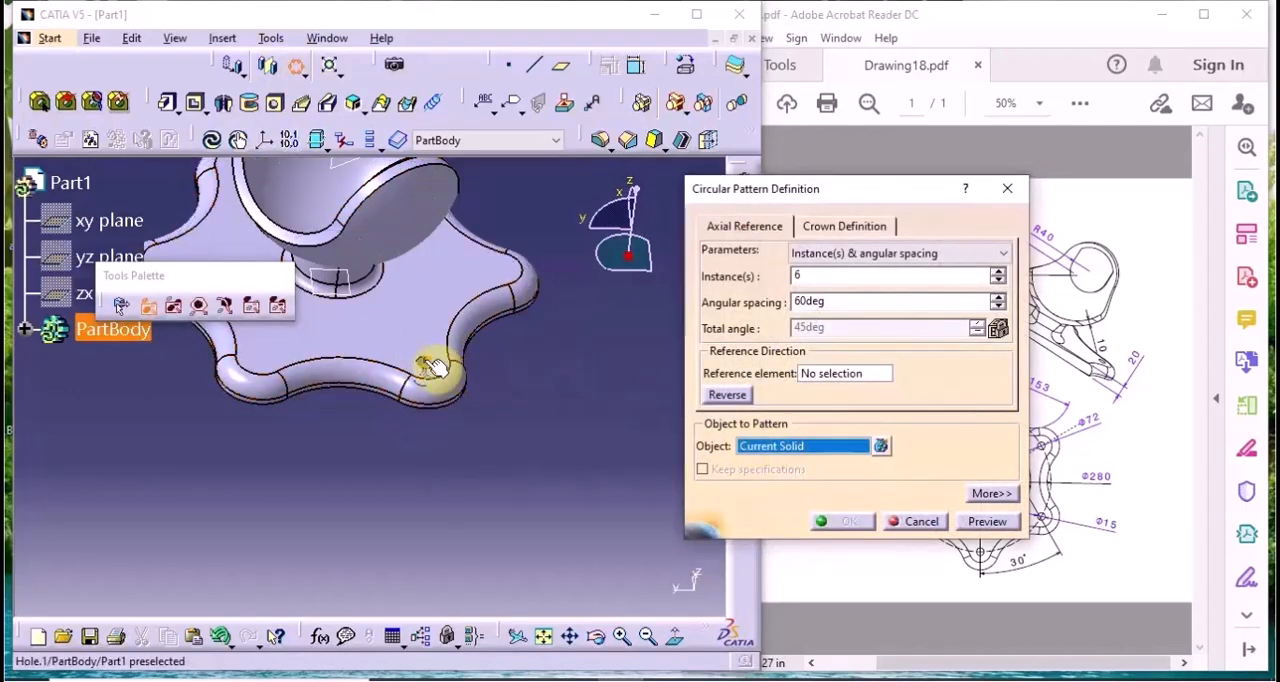
{"action": "left_click", "coordinate": [427, 362]}
{"action": "left_click", "coordinate": [835, 374]}
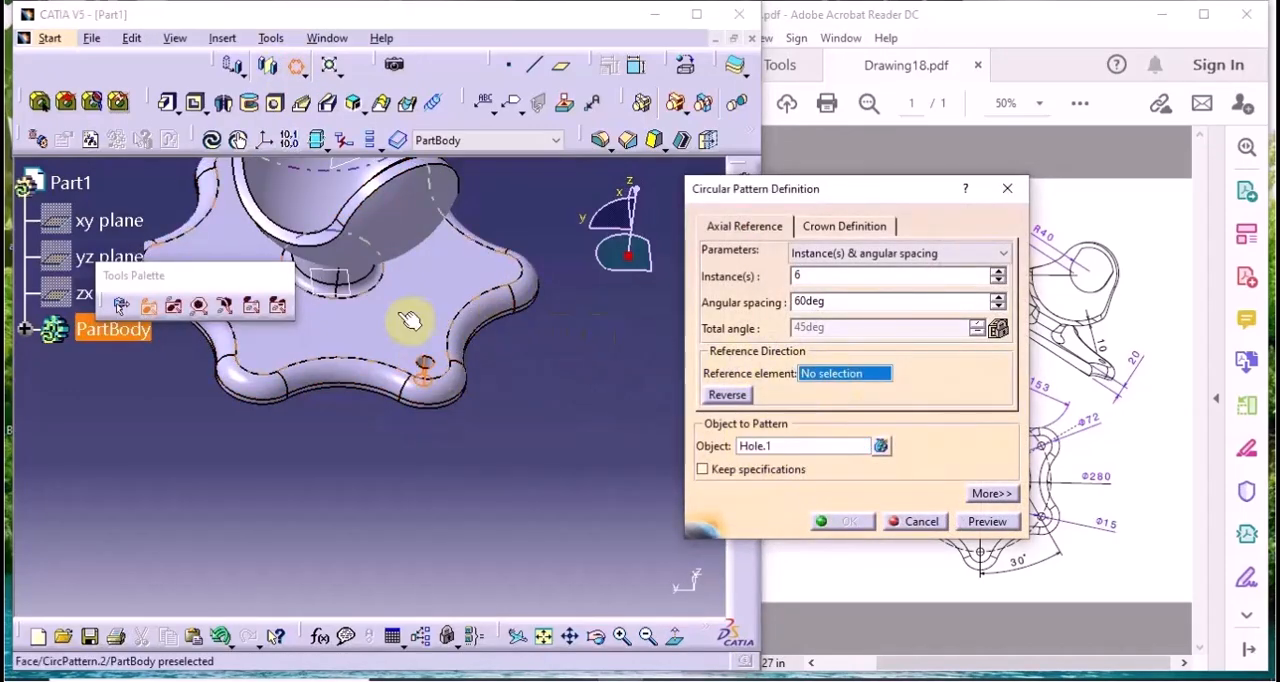
{"action": "left_click", "coordinate": [438, 363]}
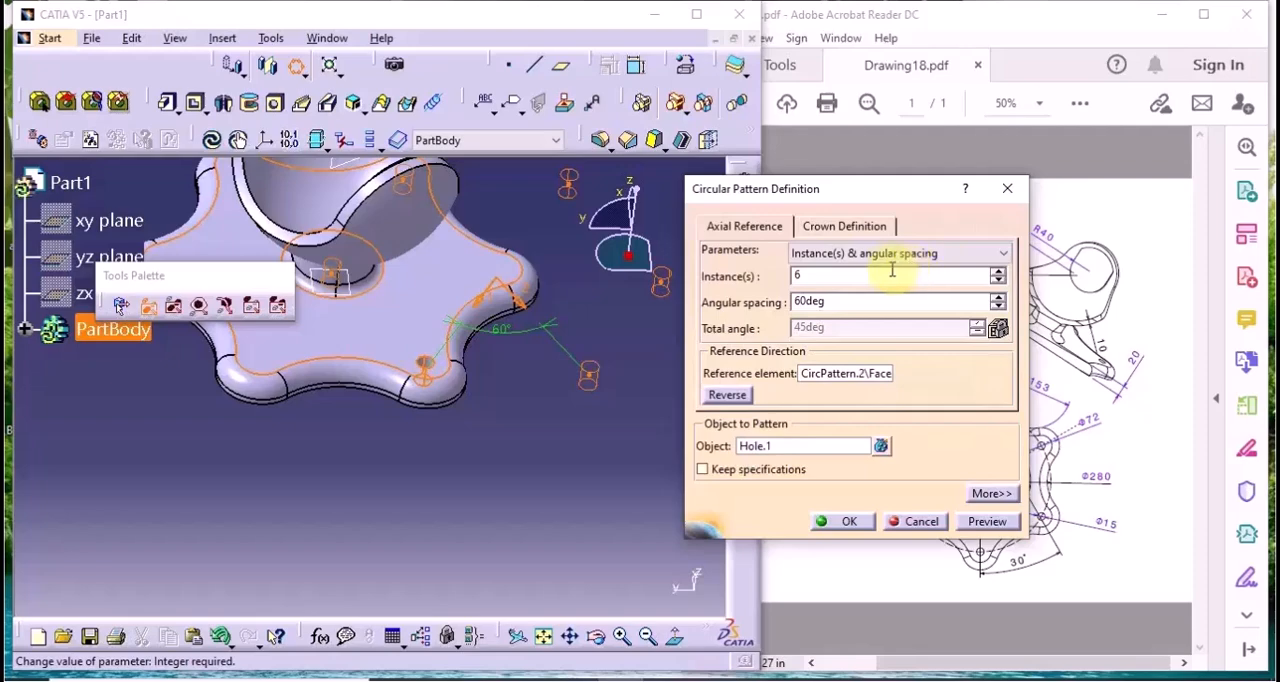
{"action": "right_click", "coordinate": [828, 377]}
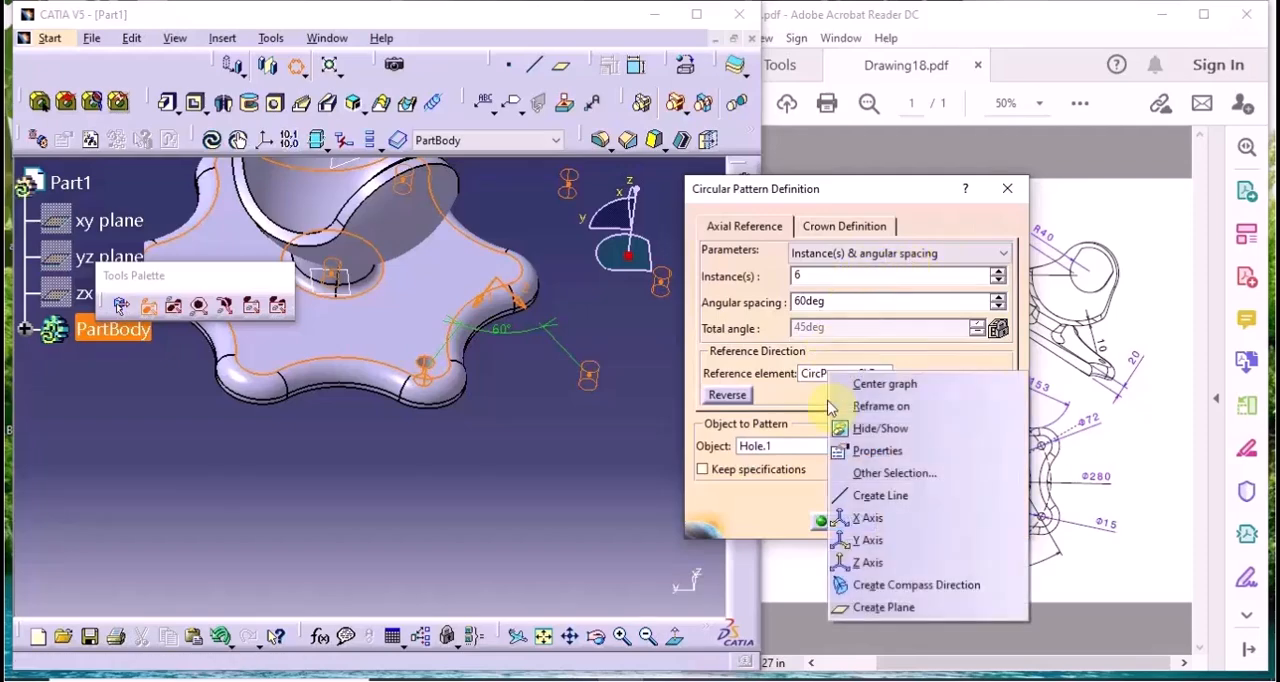
{"action": "left_click", "coordinate": [852, 563]}
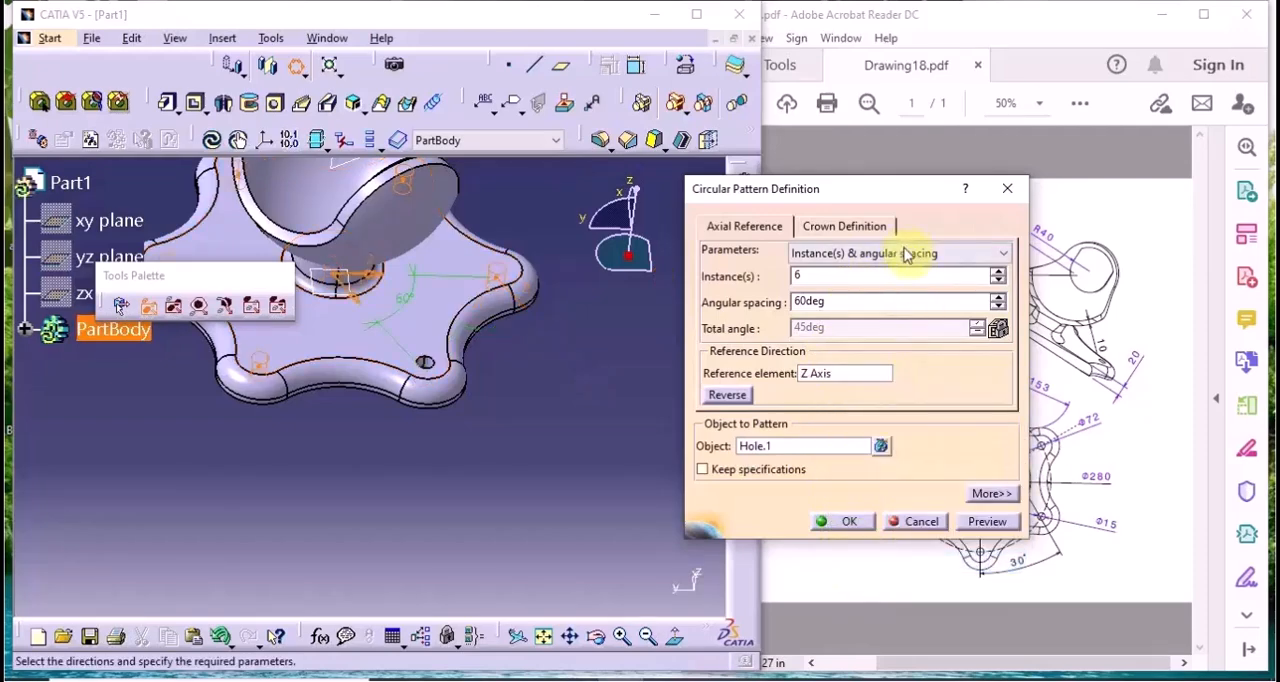
Set the hole pattern to Complete crown with 6 instances, apply it and inspect the part from the side
{"action": "left_click", "coordinate": [905, 255]}
{"action": "left_click", "coordinate": [882, 311]}
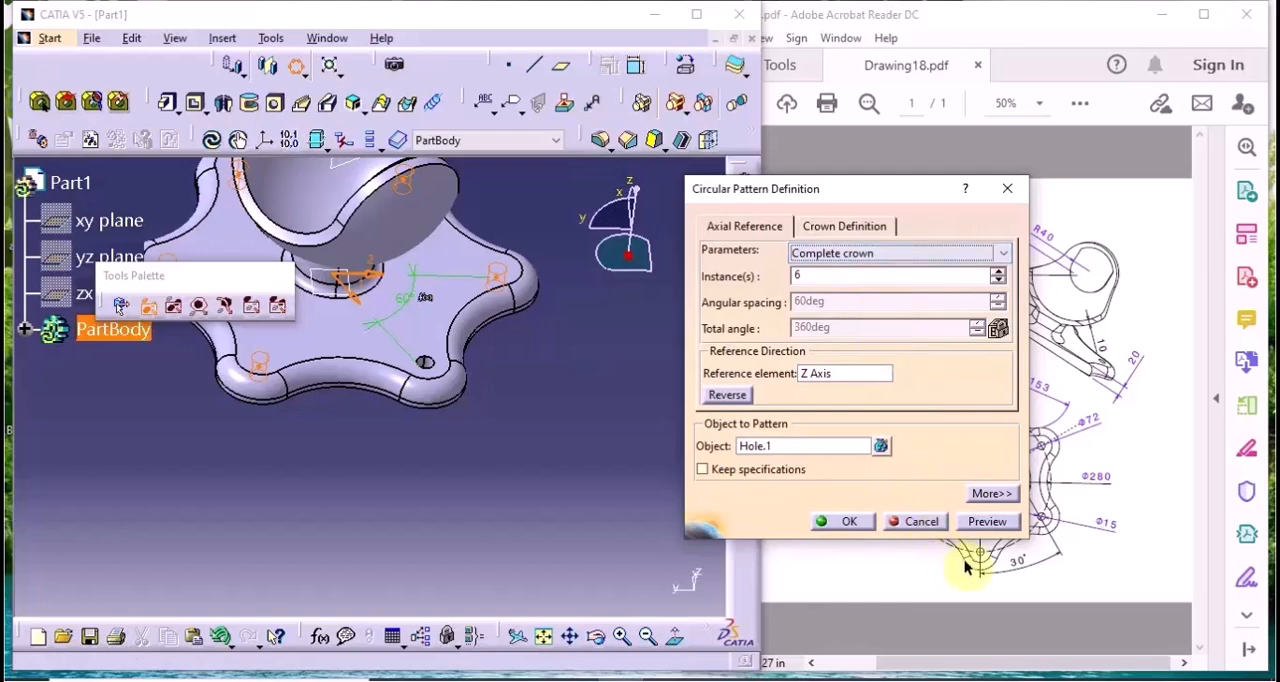
{"action": "middle_click_drag", "start_coordinate": [471, 423], "coordinate": [777, 549]}
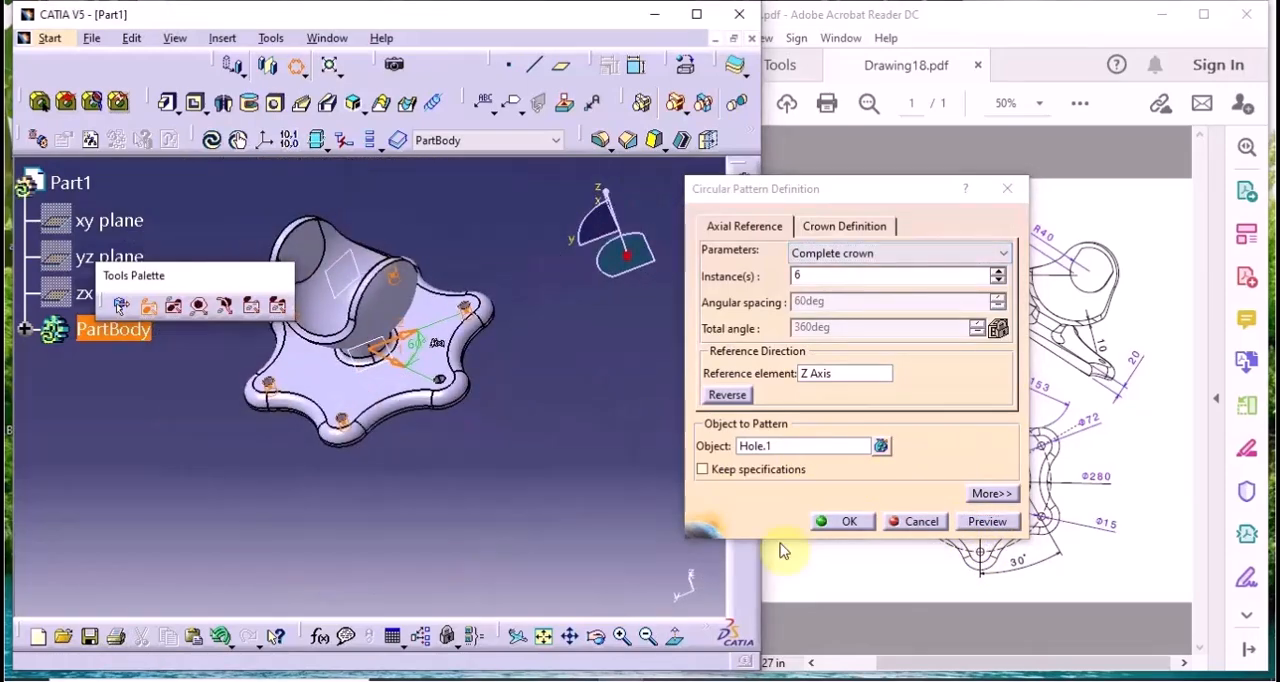
{"action": "left_click", "coordinate": [835, 521]}
{"action": "left_click", "coordinate": [220, 303]}
{"action": "middle_click_drag", "start_coordinate": [220, 303], "coordinate": [371, 447]}
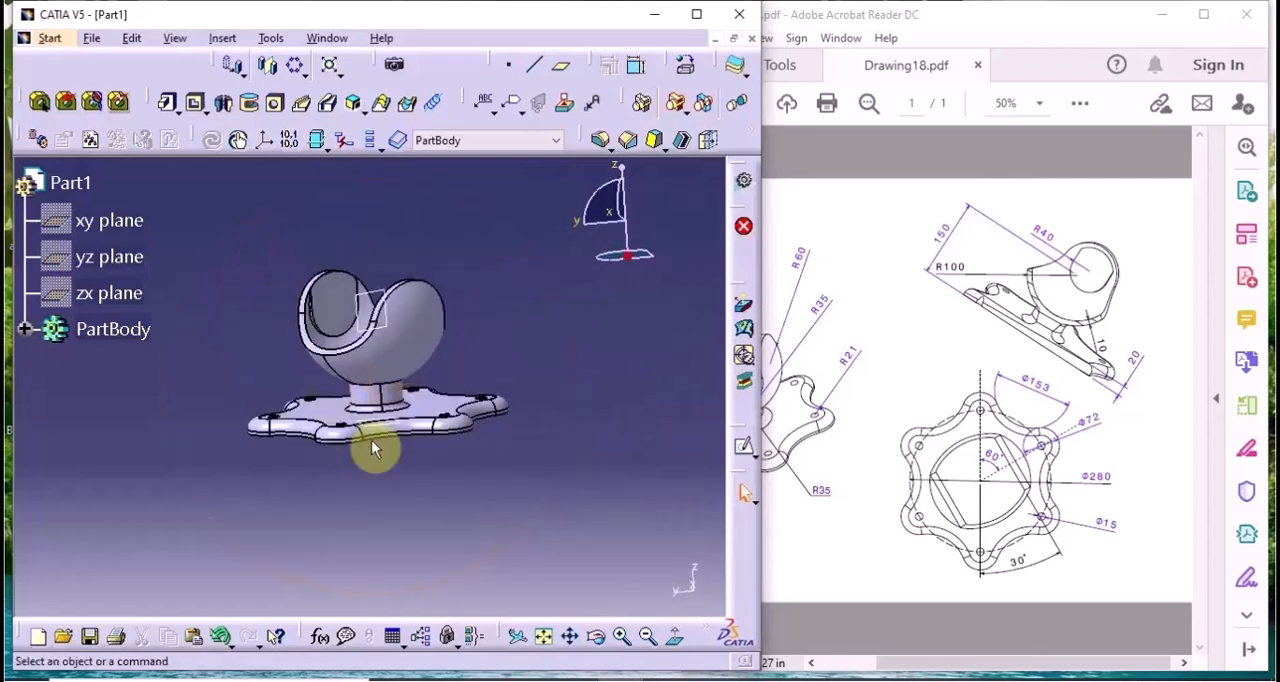